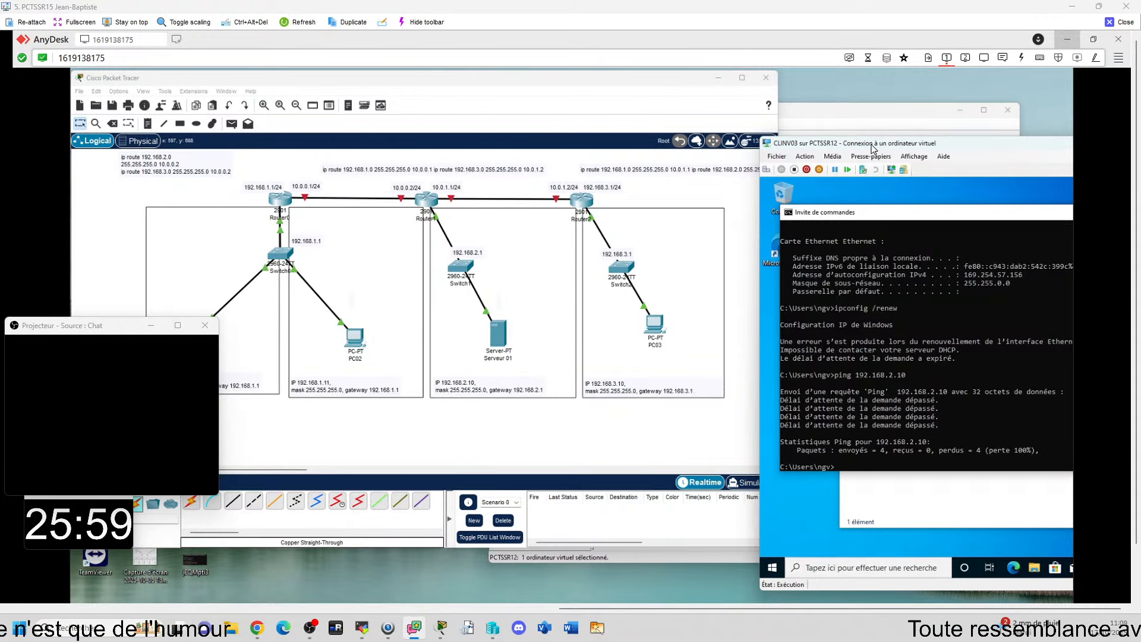
Step: Display the IP configuration of CLINV03 by running ipconfig in its command prompt
left_click_drag(871, 149, 820, 147)
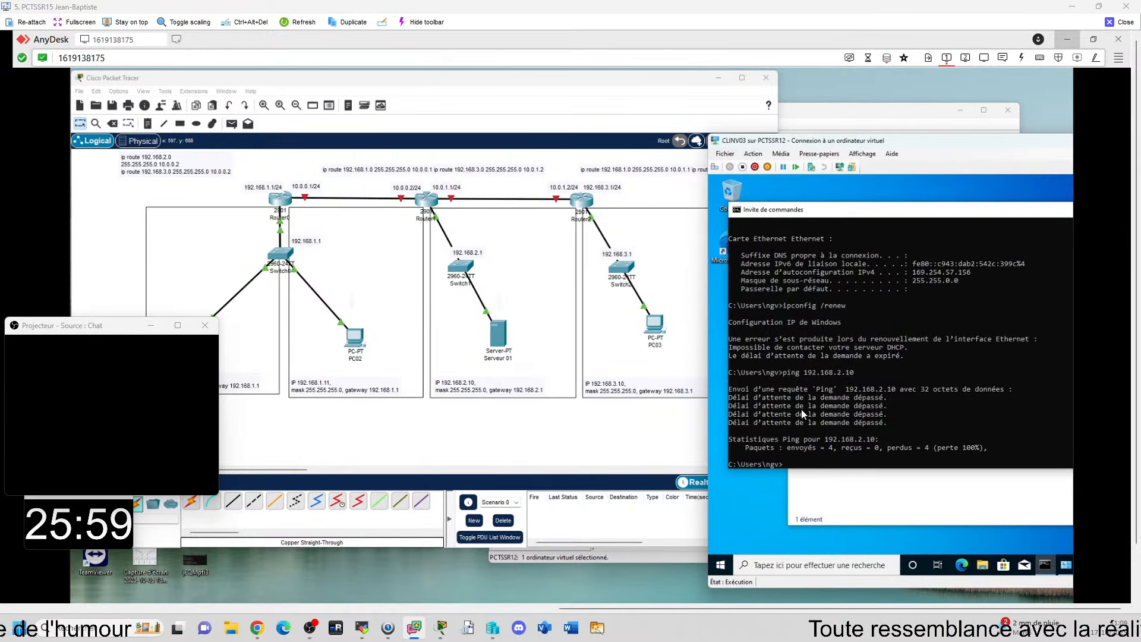
type("fig")
key("Return")
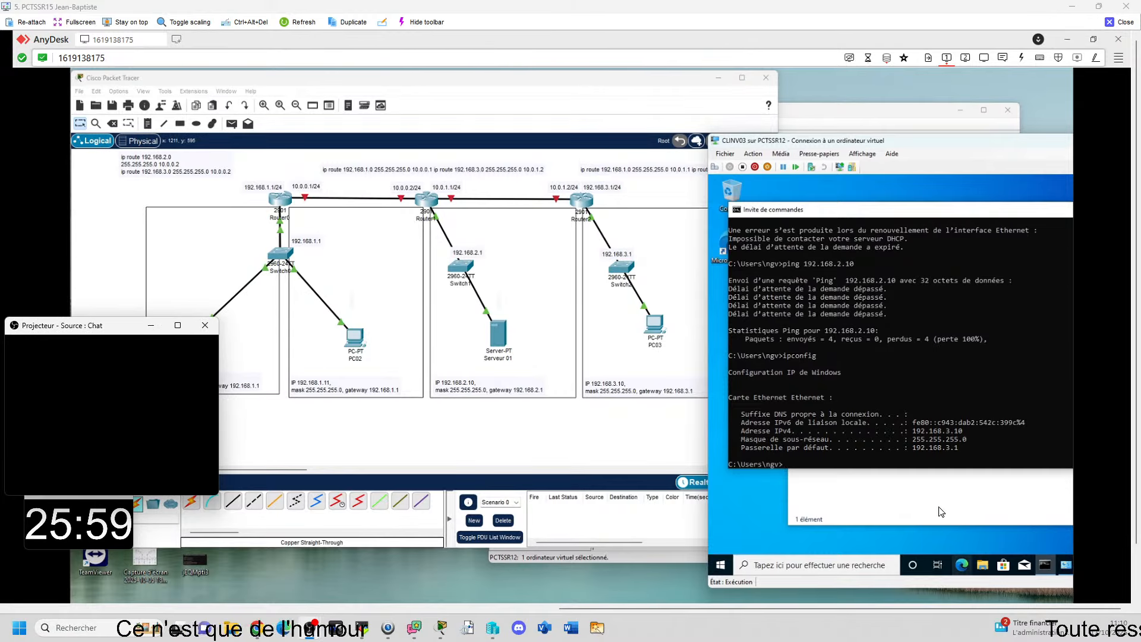
Step: Review the interface addresses and default gateways in the RT03 and RT02 router consoles, and minimize RT02 when done
mouse_move(779, 612)
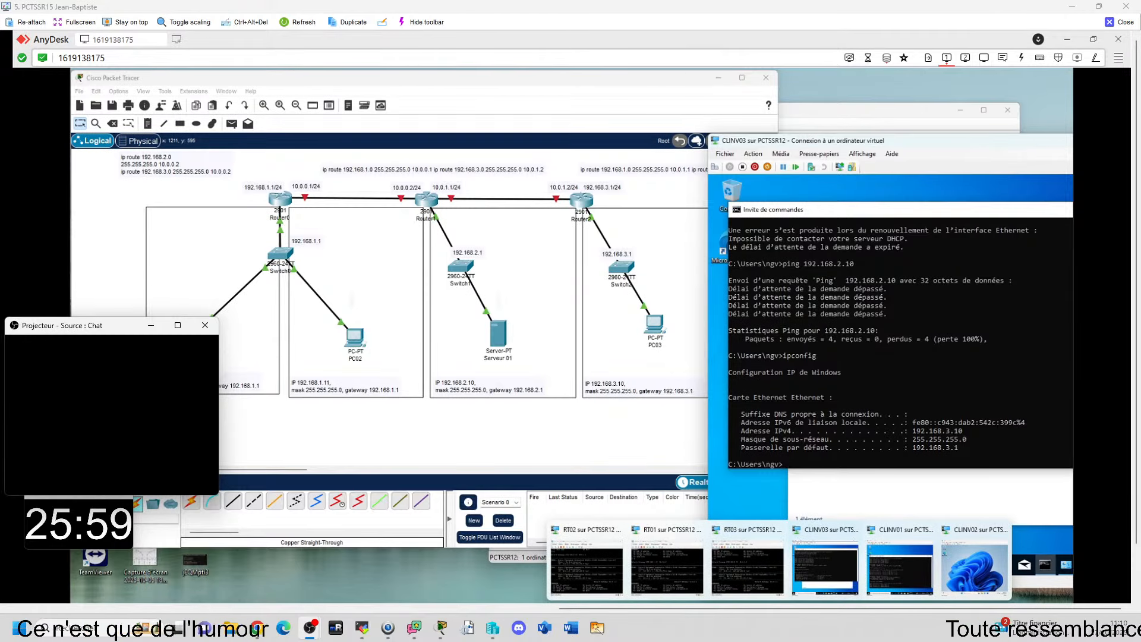
left_click(747, 534)
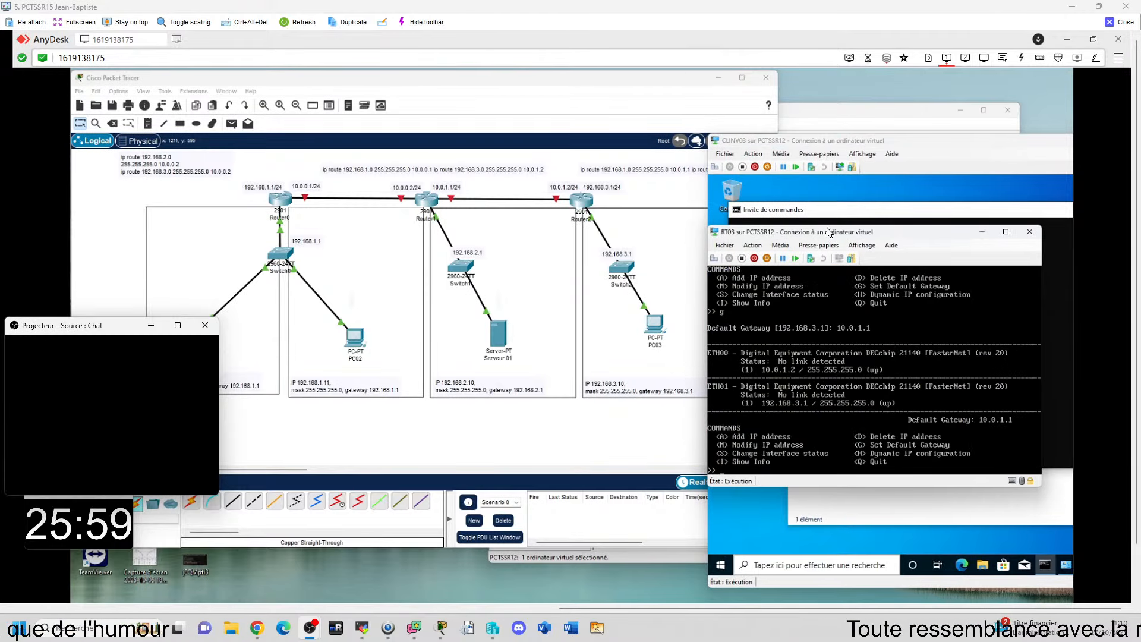
left_click_drag(831, 235, 839, 215)
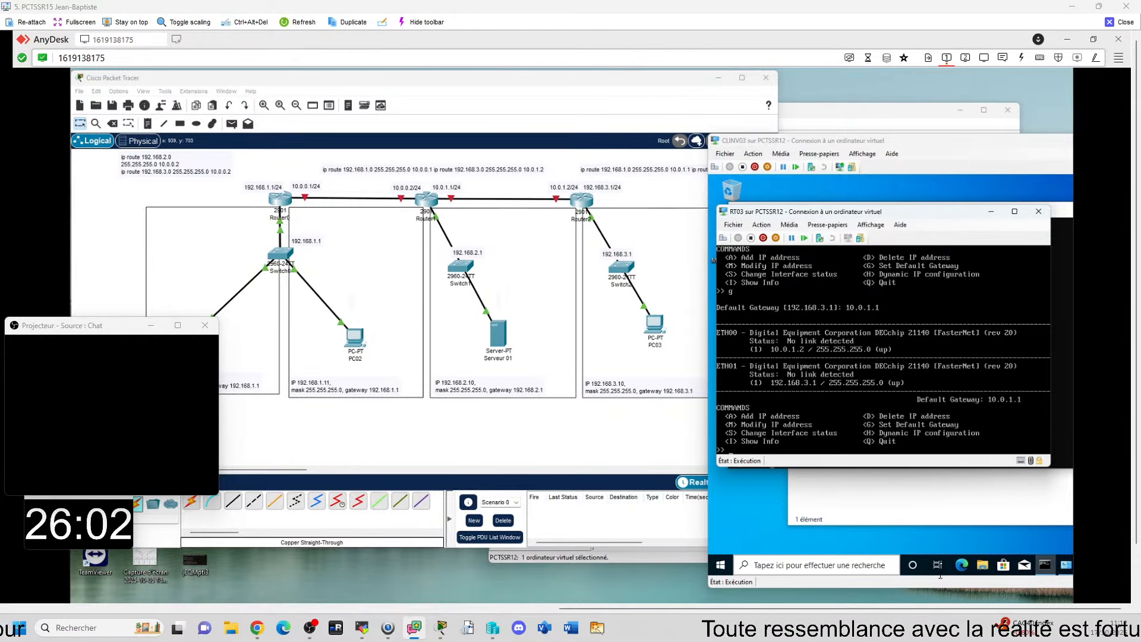
mouse_move(780, 602)
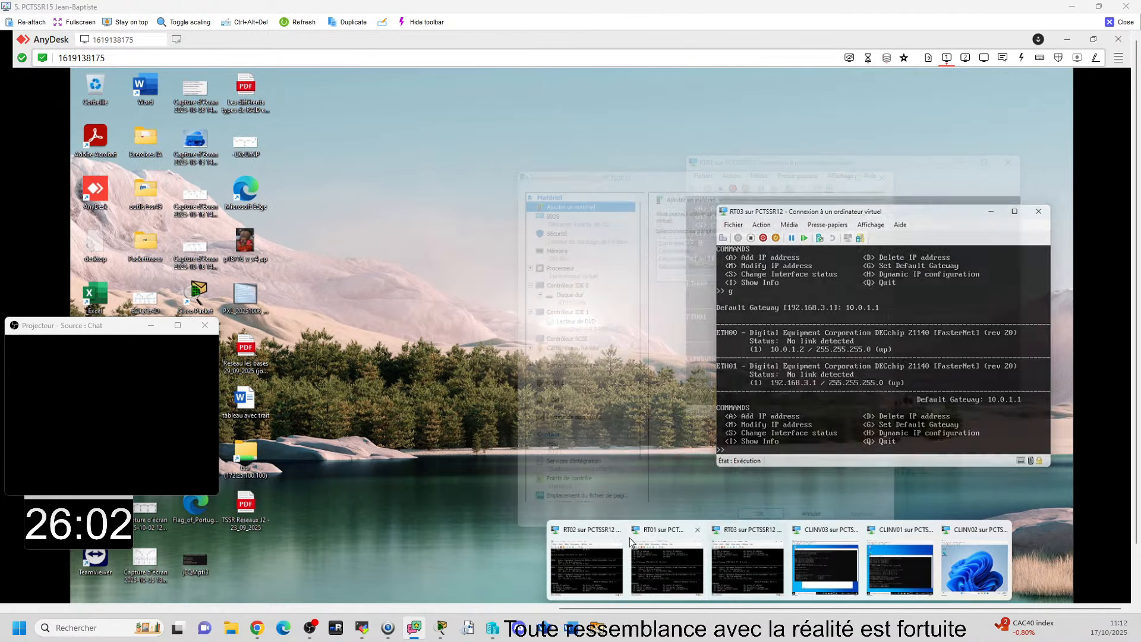
left_click(586, 565)
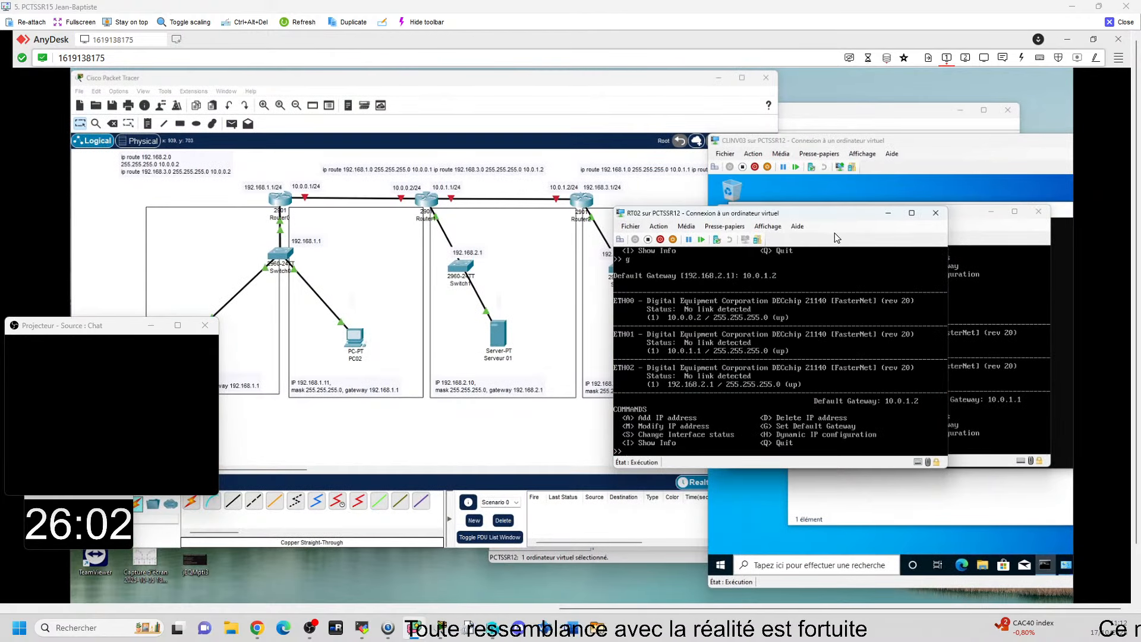
left_click_drag(823, 216, 809, 246)
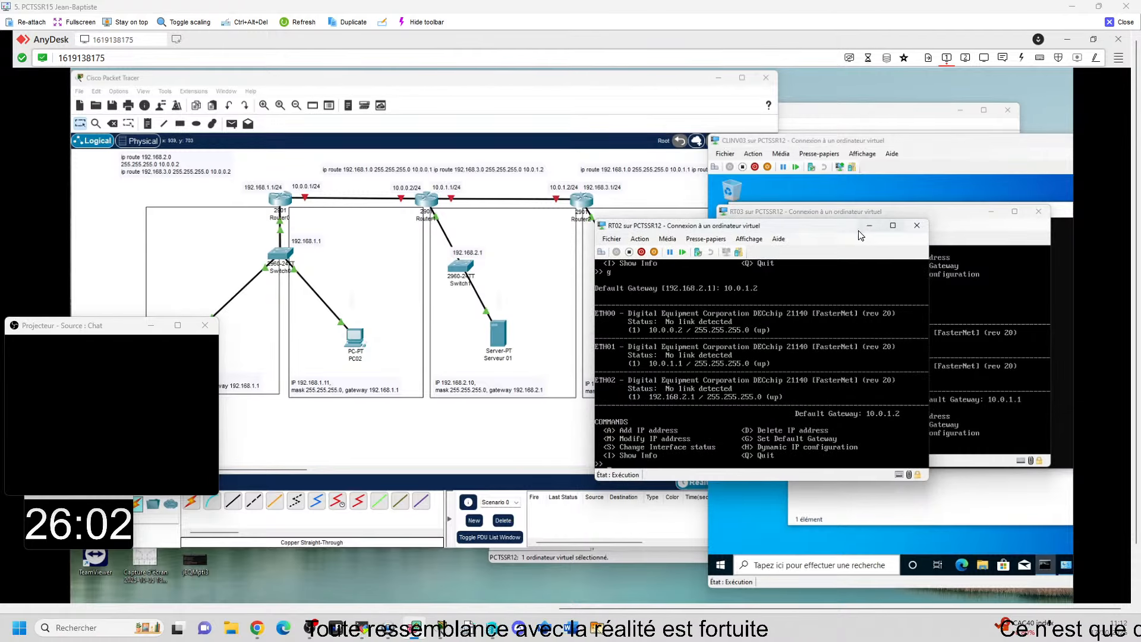
left_click(873, 238)
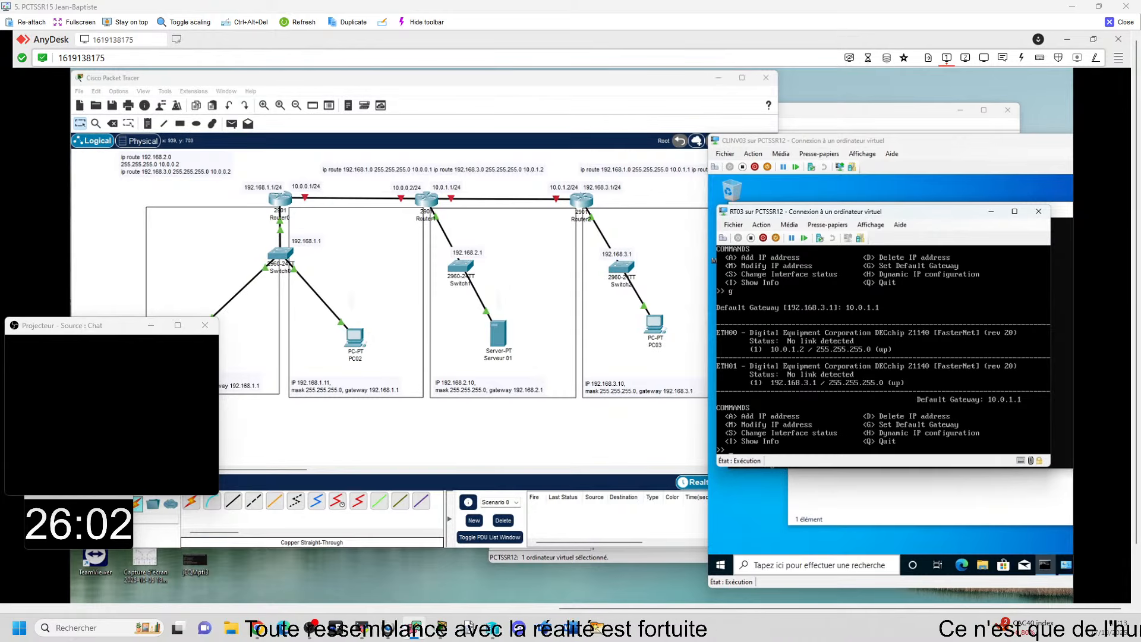
Step: Check the Ethernet adapter's IPv4 properties in CLINV03's network connections, and close them without changes
left_click(762, 501)
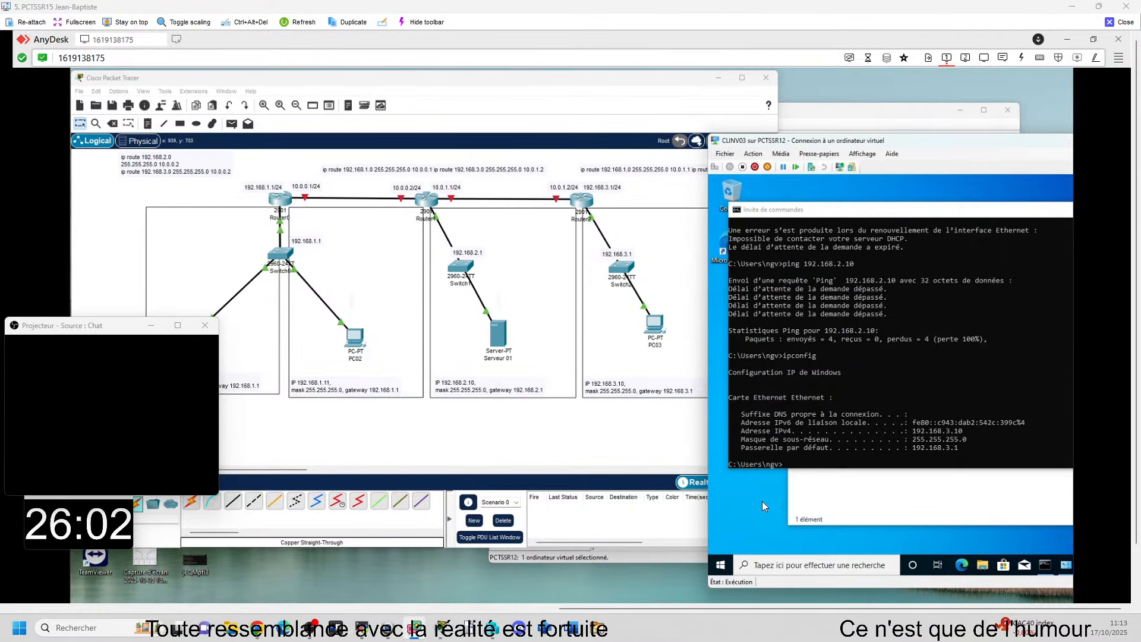
key("super+r")
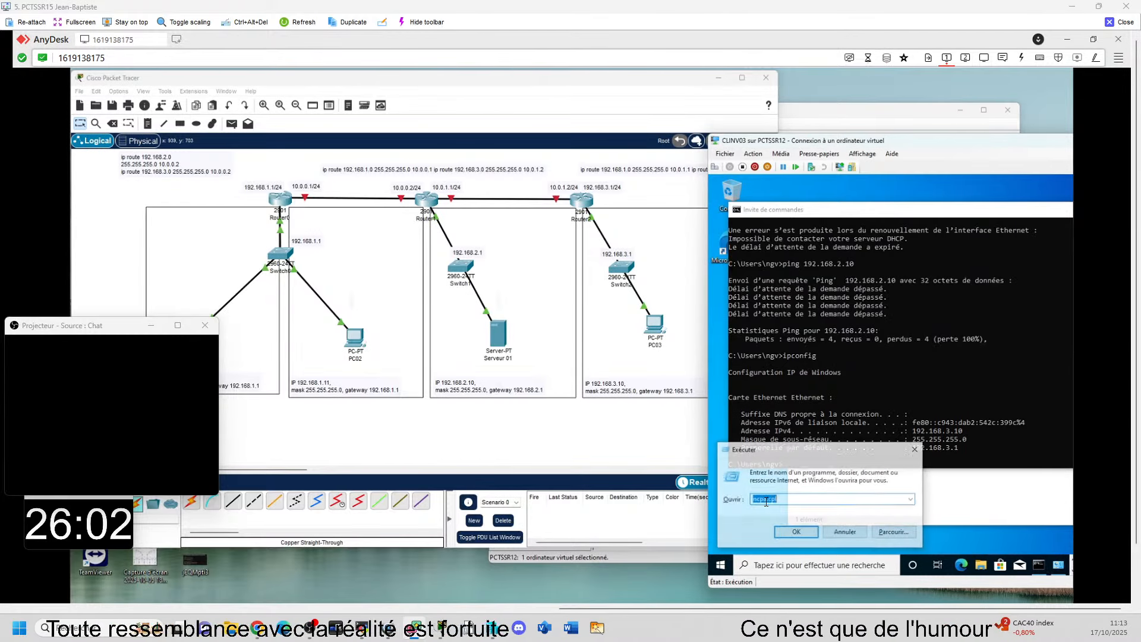
key("Return")
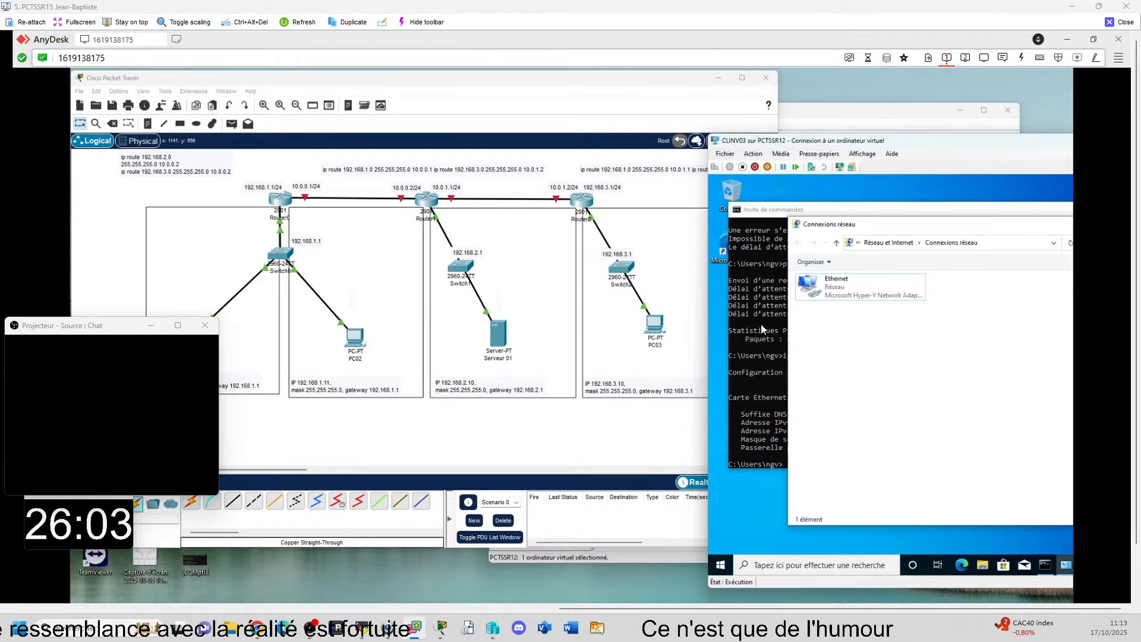
right_click(824, 284)
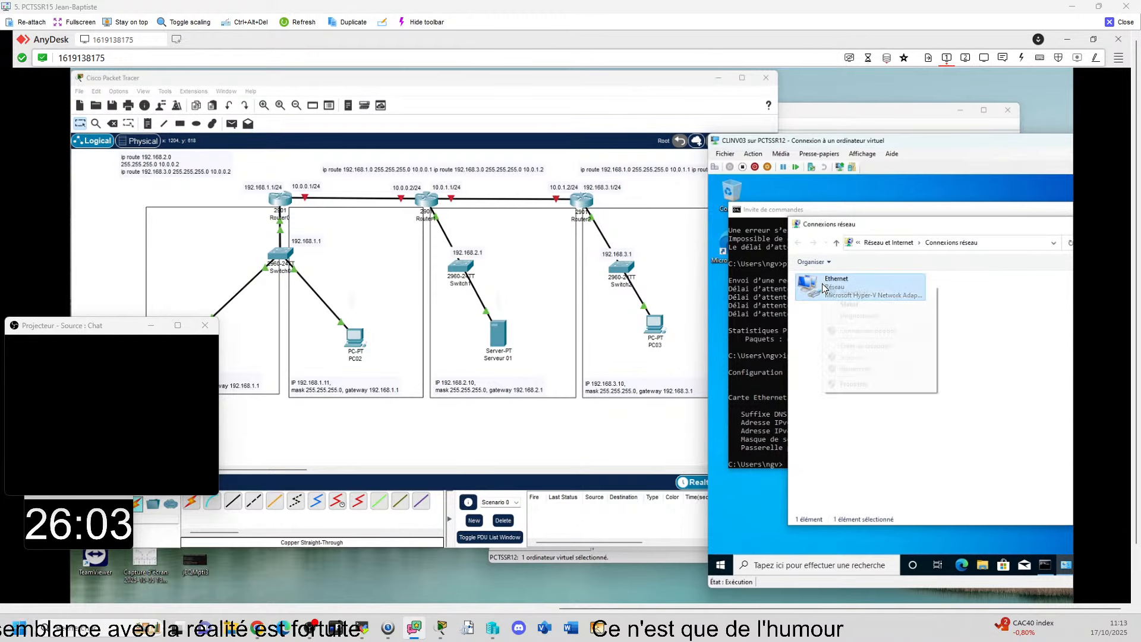
left_click(859, 388)
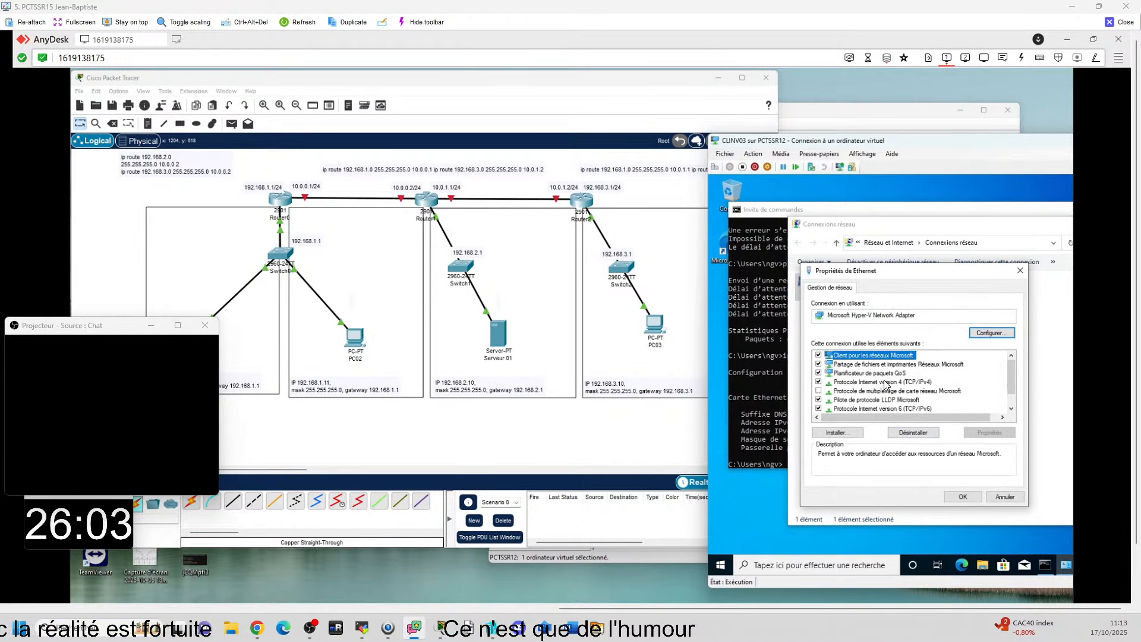
left_click(885, 382)
double_click(884, 382)
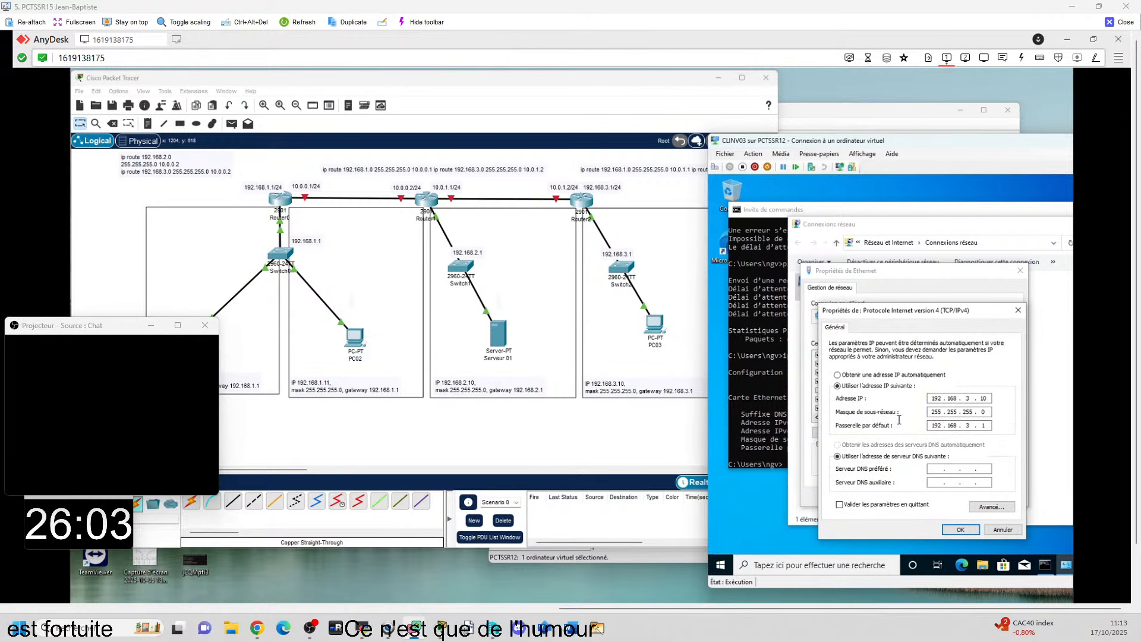
left_click(1017, 309)
left_click(1020, 271)
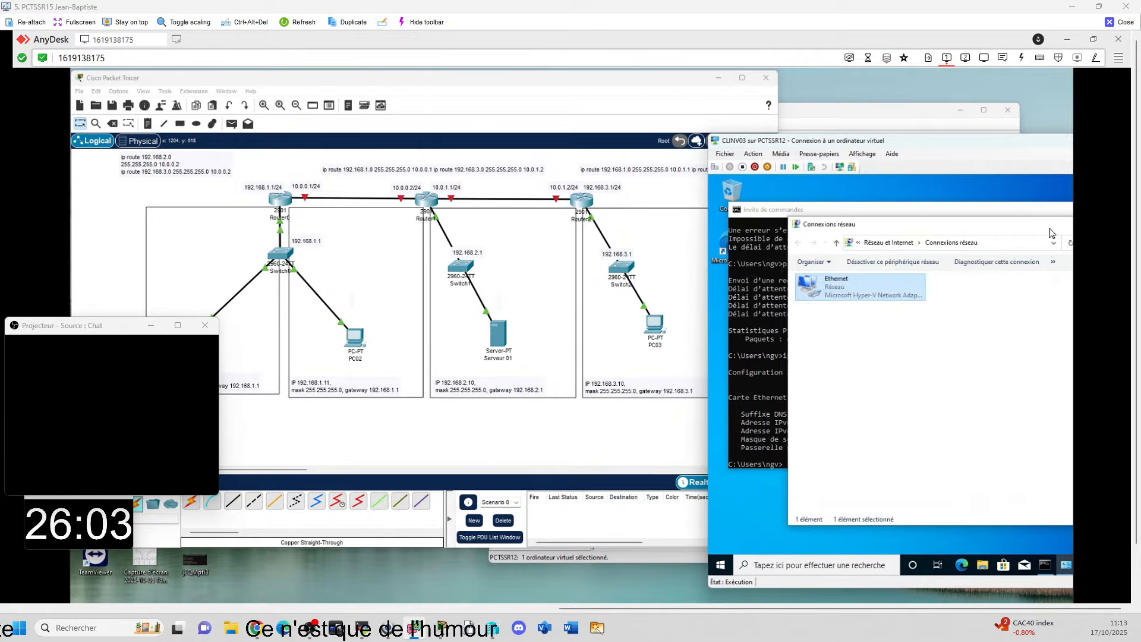
left_click_drag(1015, 231, 953, 216)
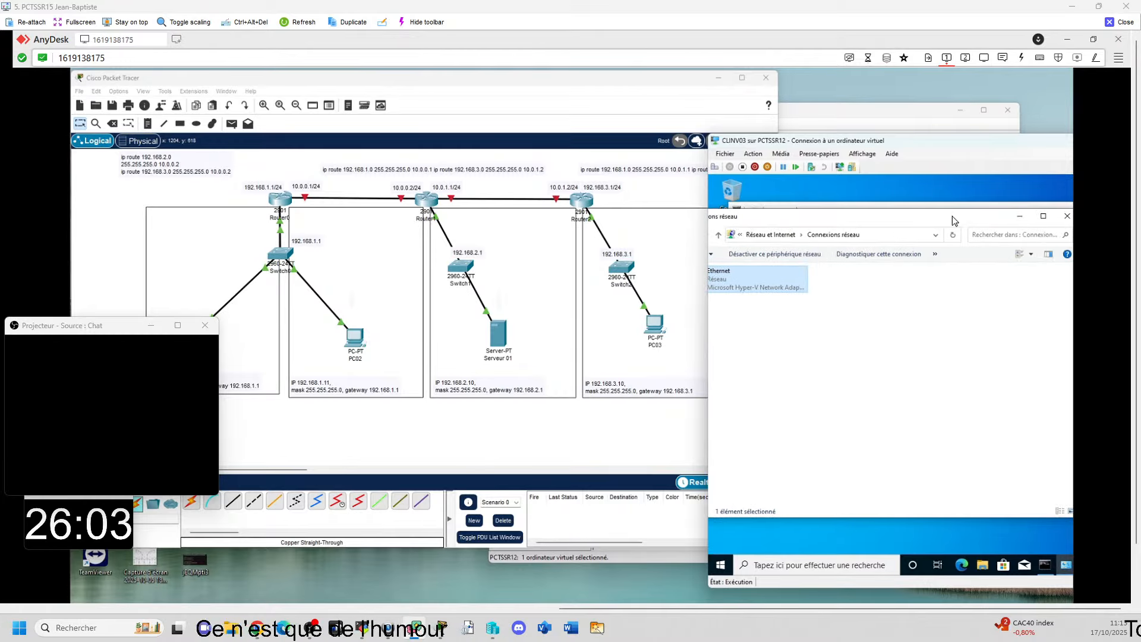
left_click(1068, 216)
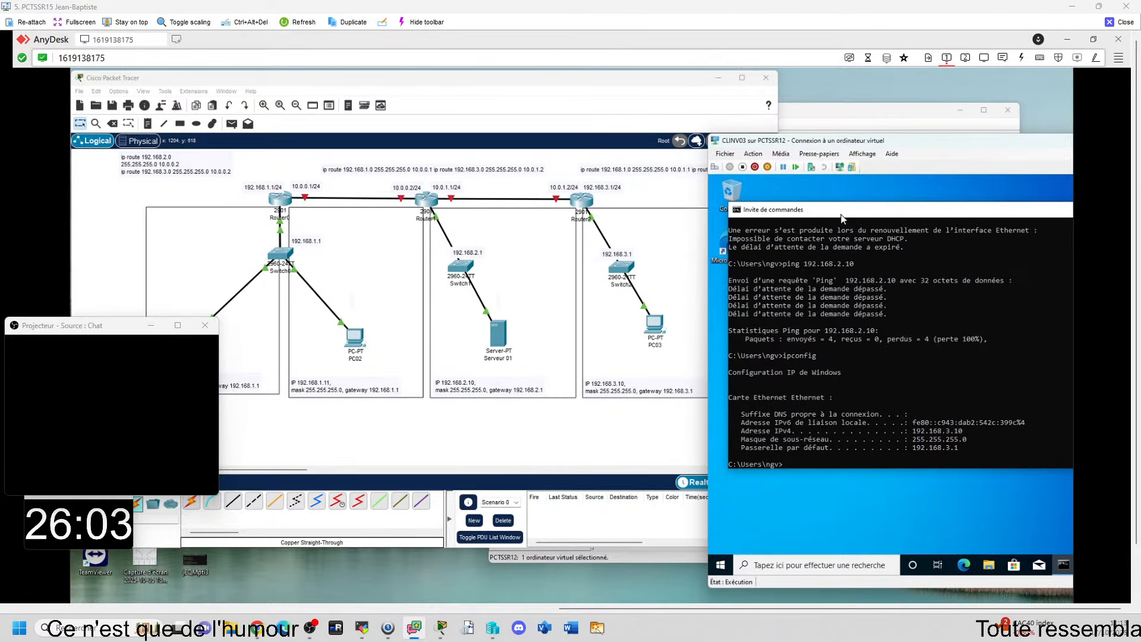
Step: Recheck the RT03 router console and ping 192.168.2.10 from the CLINV03 command prompt
mouse_move(779, 615)
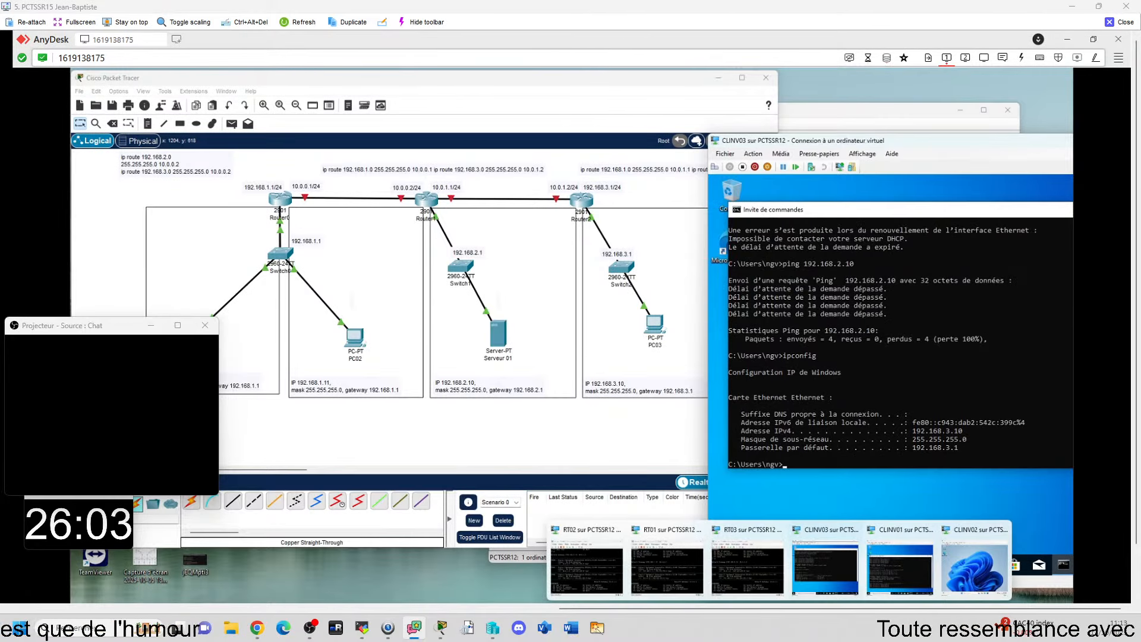
left_click(741, 543)
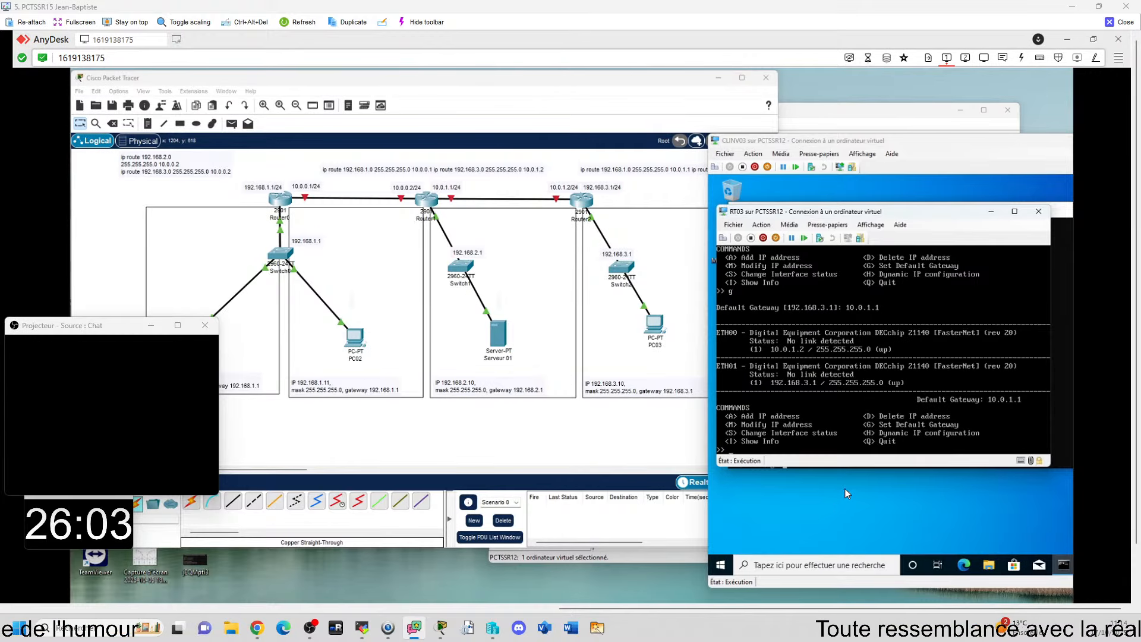
left_click(1063, 430)
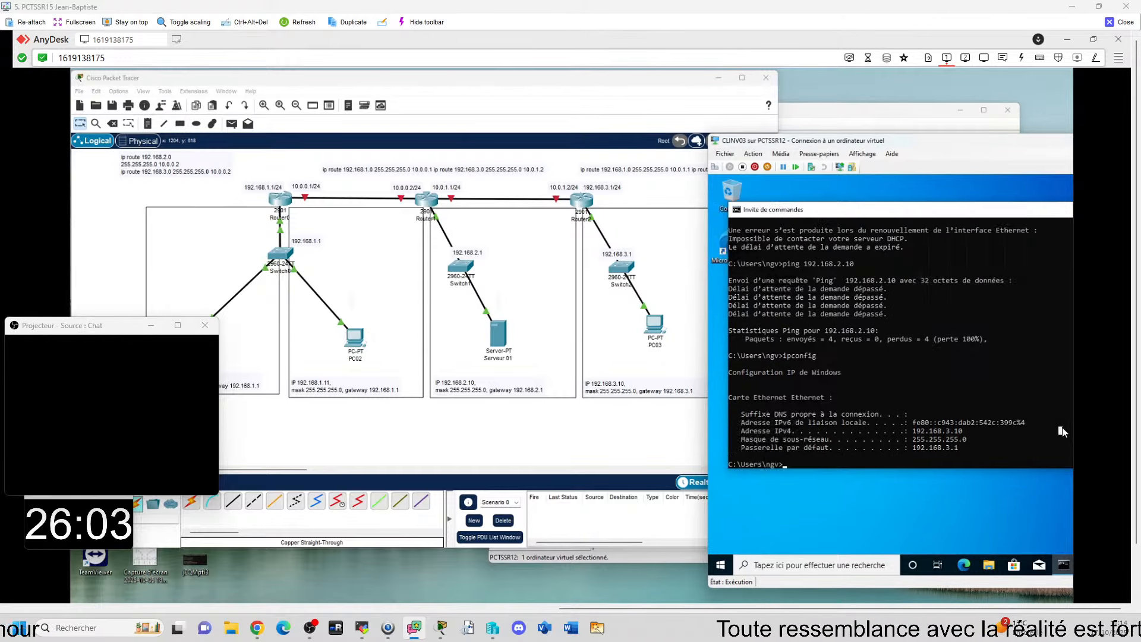
left_click(1060, 430)
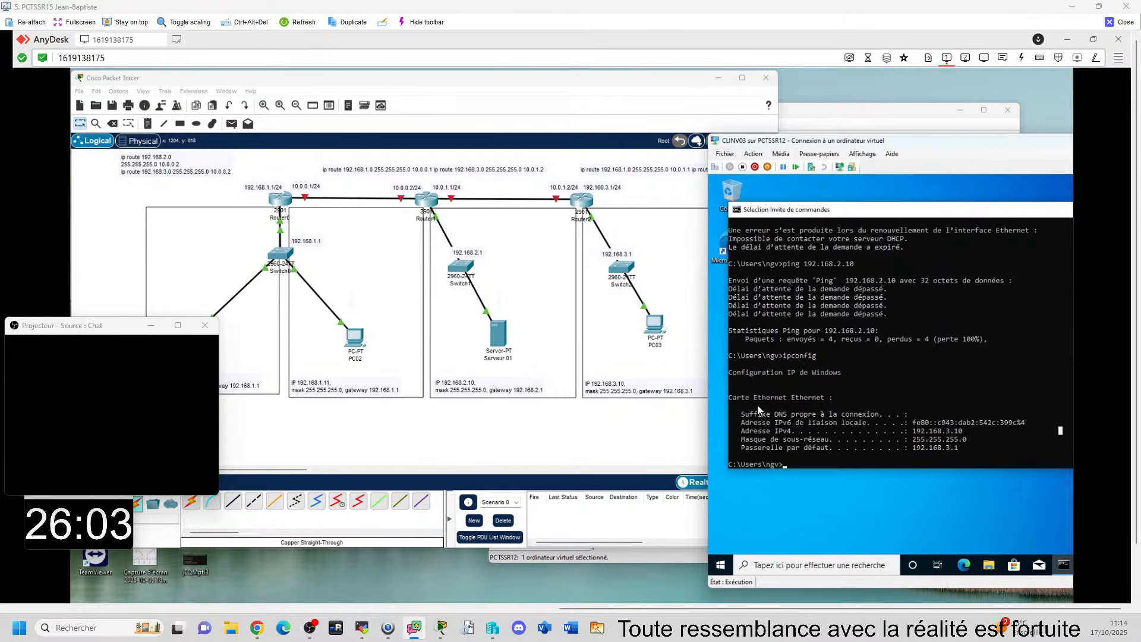
type("ping 192.168.2.10")
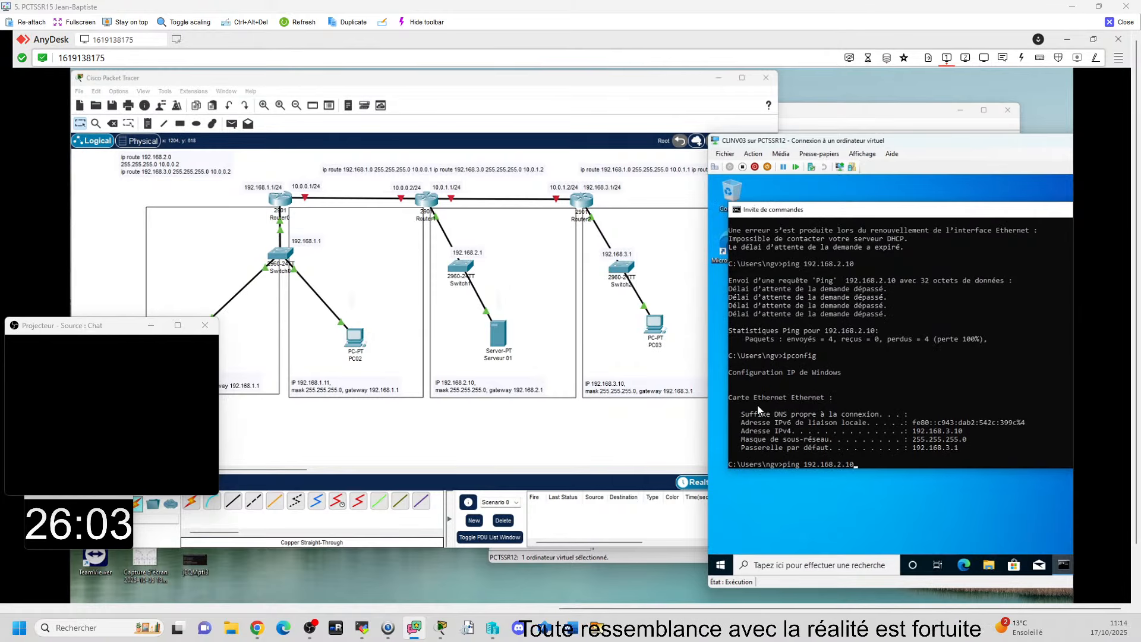
key("Return")
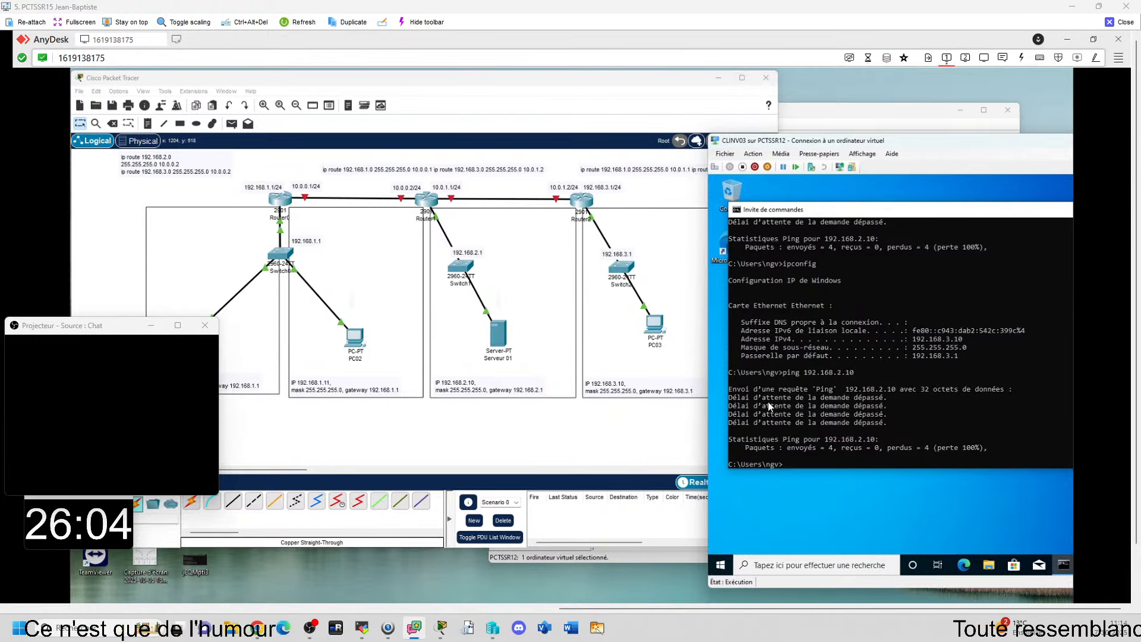
Step: Bring up the RT02 router console beside the topology to review its interfaces and default gateway
mouse_move(757, 615)
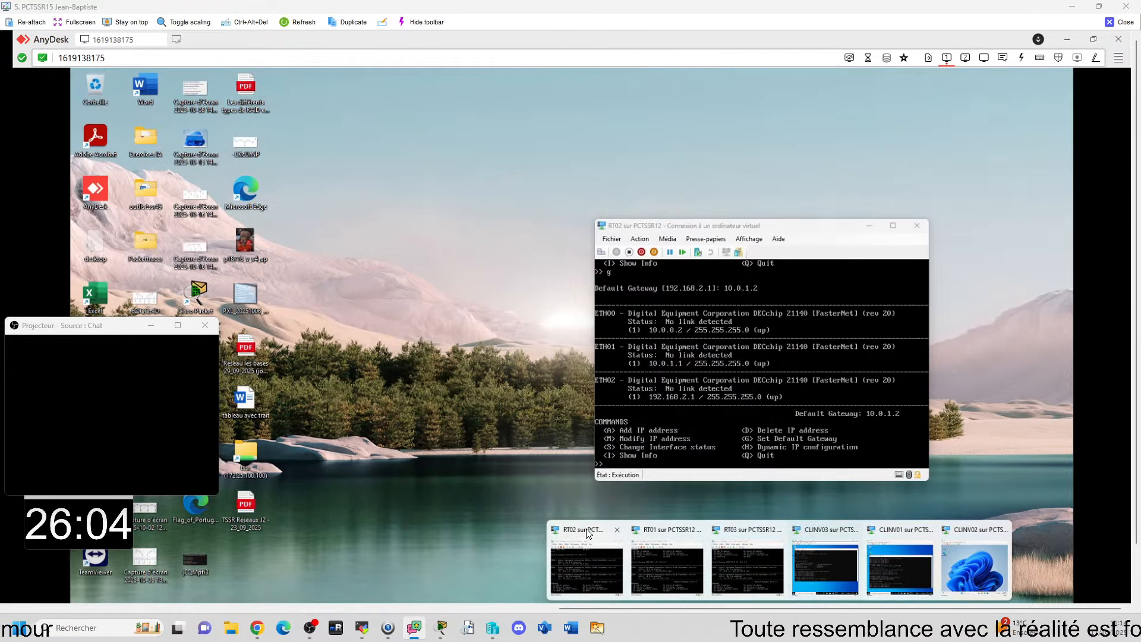
left_click(592, 533)
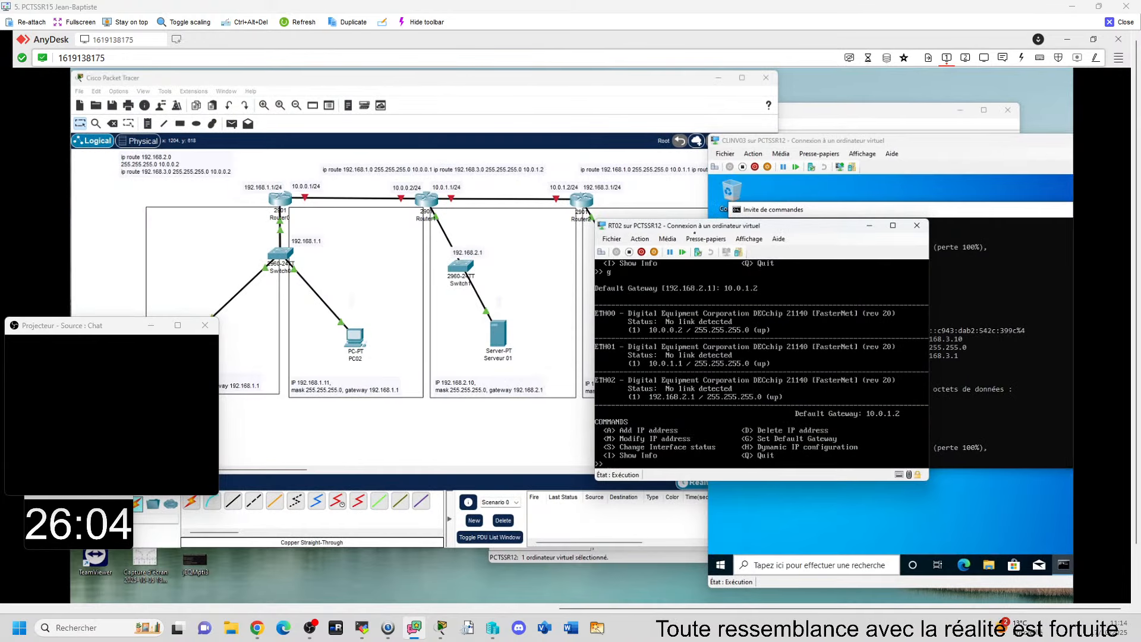
left_click_drag(730, 227, 820, 240)
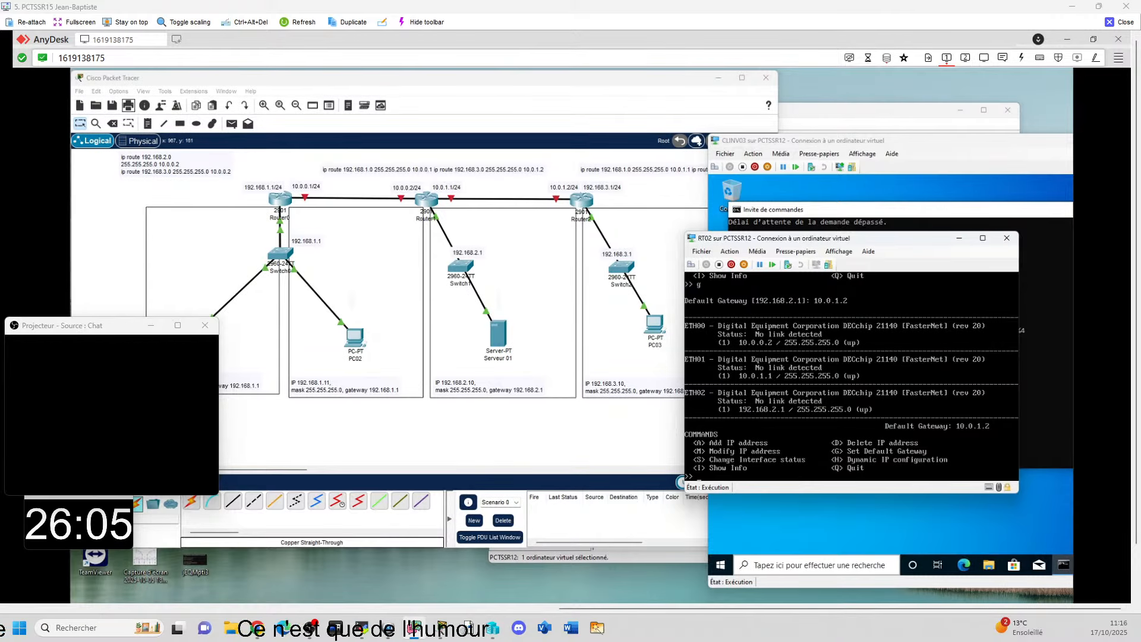
Step: Extend the router 2 default gateway note in Notepad to read "dg routeur 2= 10.0." and return to the remote desktop
left_click_drag(933, 611, 386, 611)
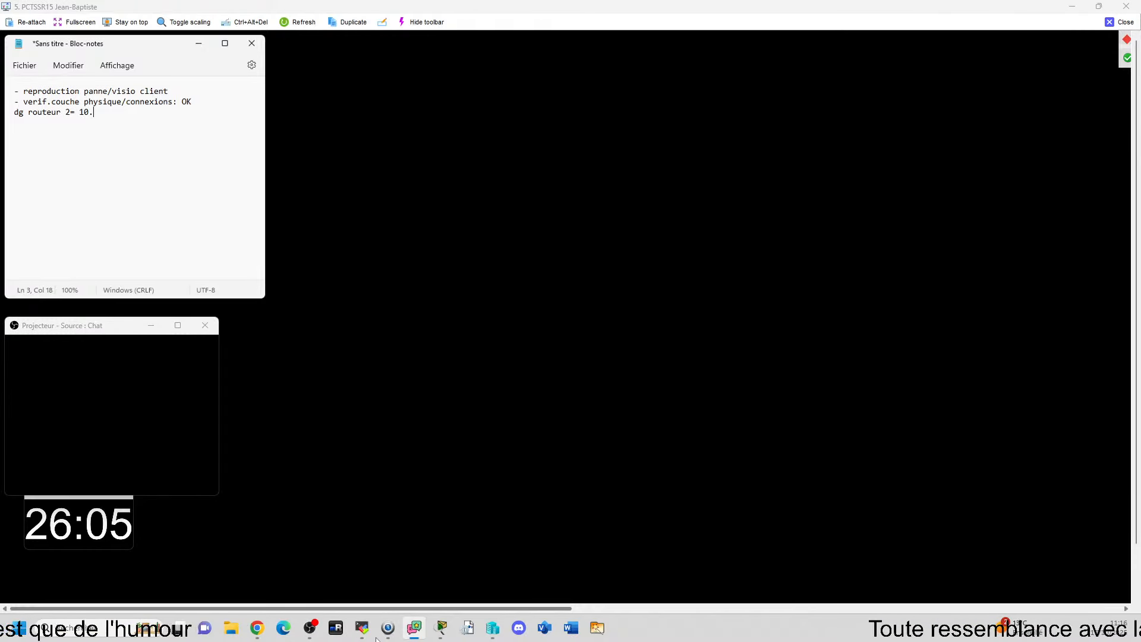
type("0.1.2")
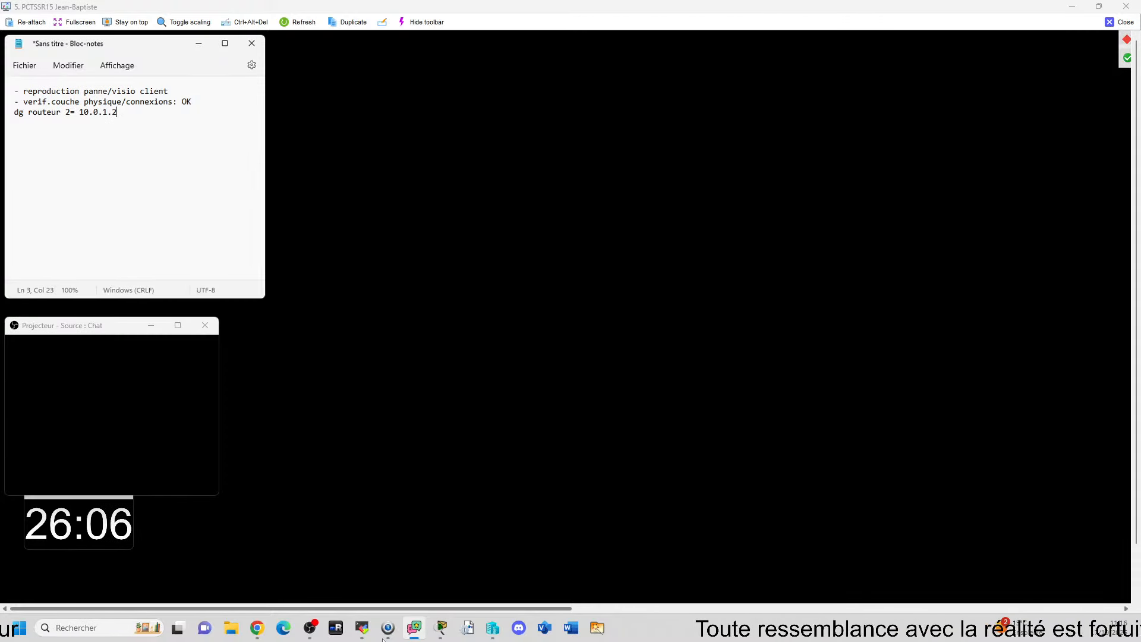
left_click_drag(383, 641, 909, 640)
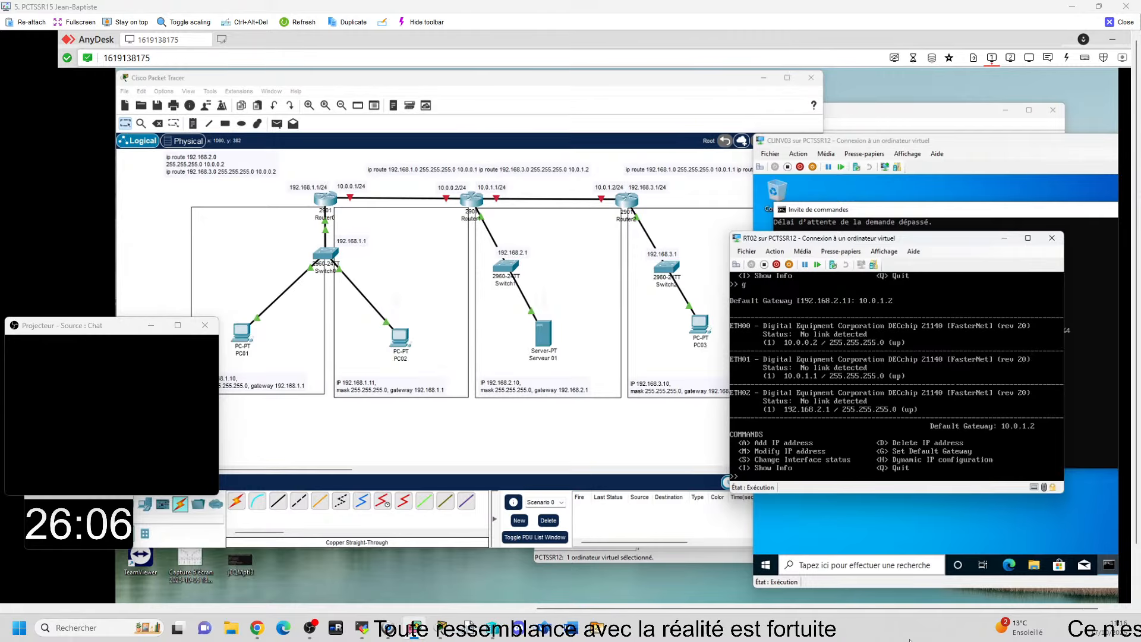
Step: Open the Set Default Gateway prompt on RT02, consult the Packet Tracer topology, and leave the prompt without entering a new gateway
left_click_drag(925, 244, 940, 237)
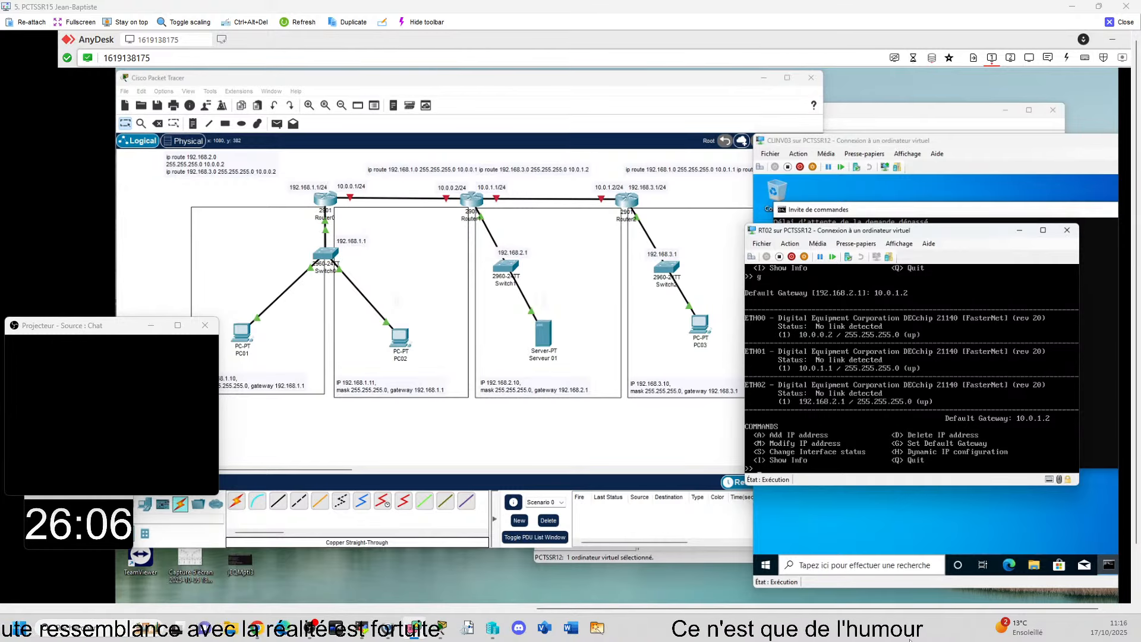
type("g")
key("Return")
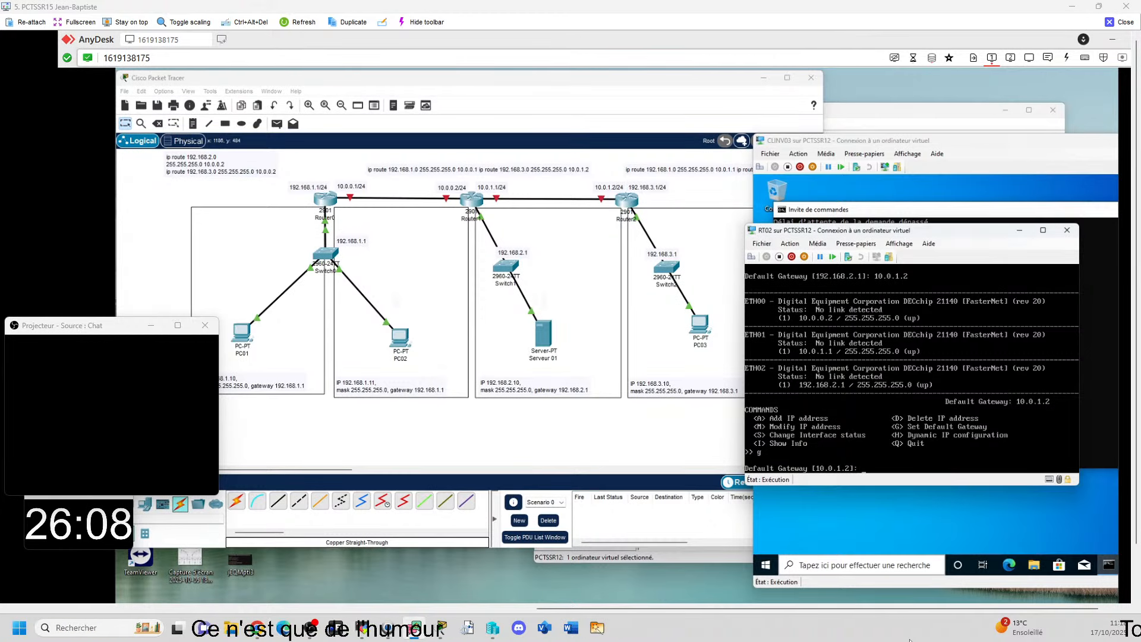
left_click(612, 191)
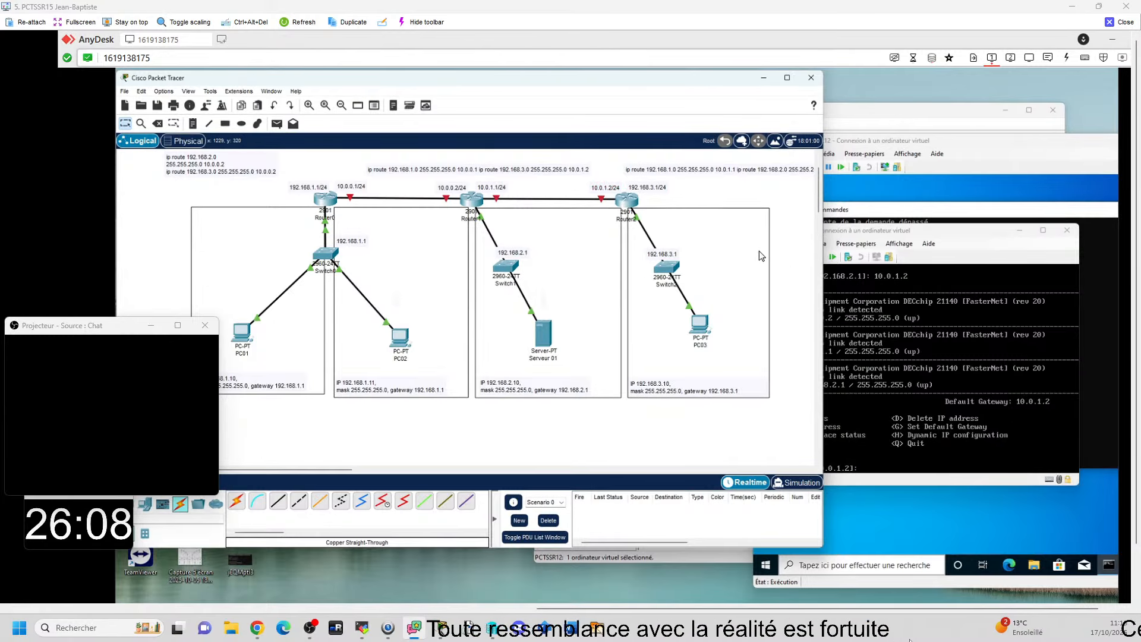
left_click(925, 237)
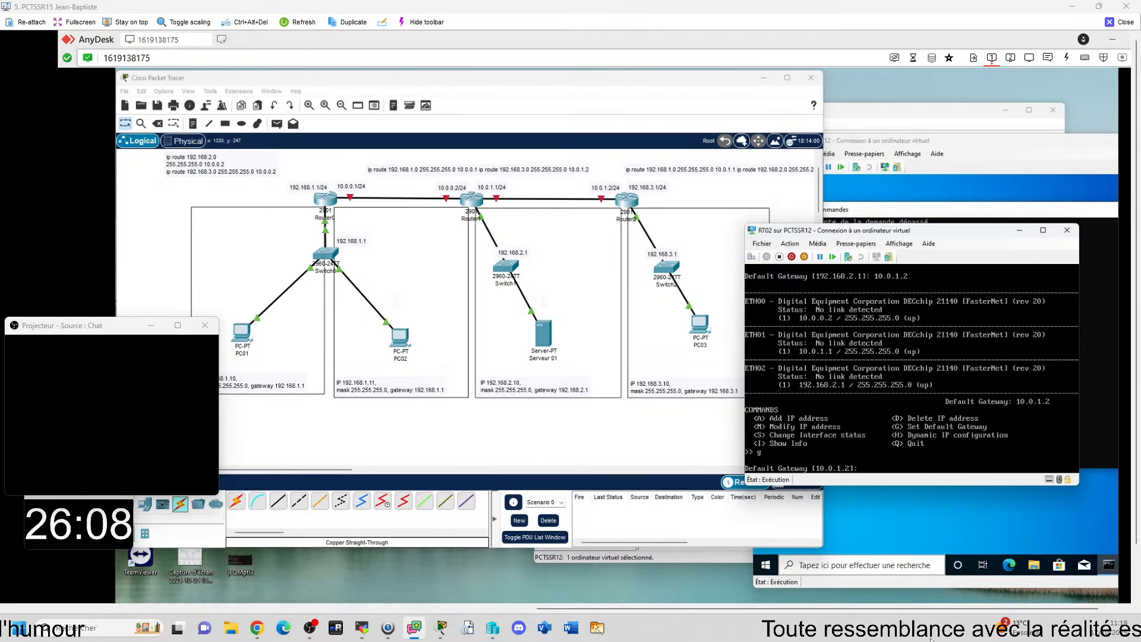
key("Return")
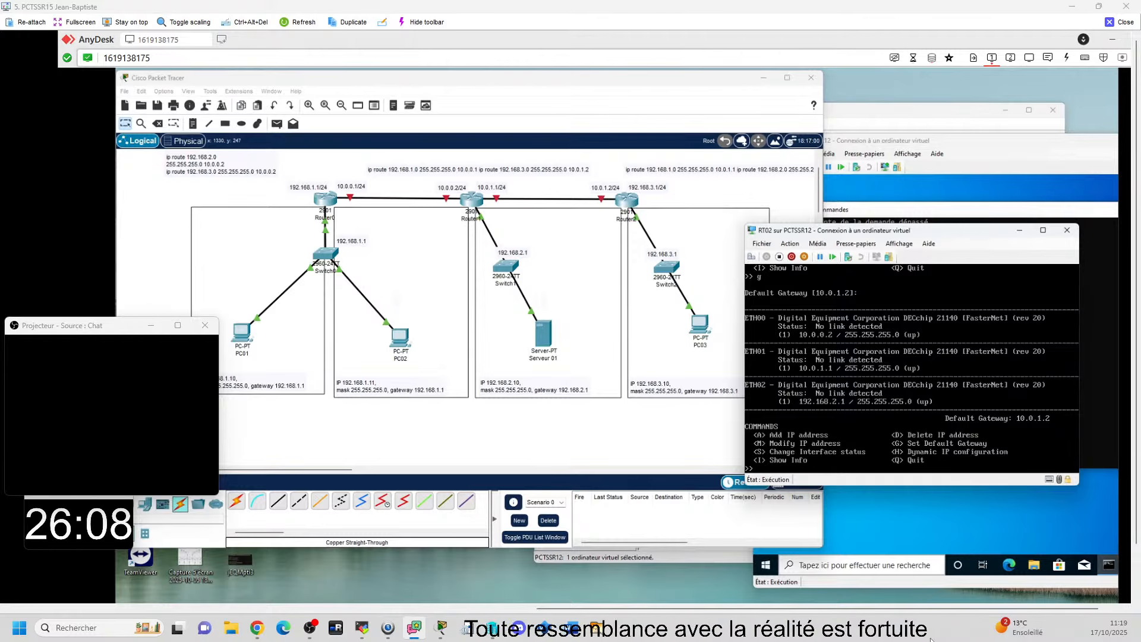
Step: Bring up the SERVNV01 server beside the topology, clear its server manager from view, and review its ipconfig output for the default gateway
mouse_move(932, 640)
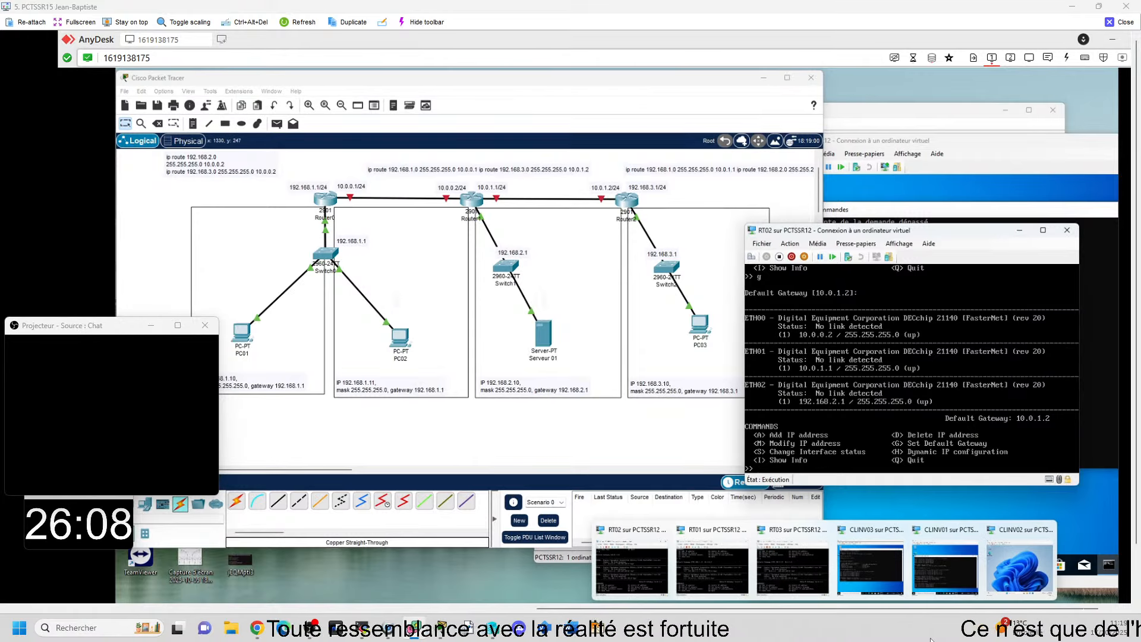
mouse_move(803, 594)
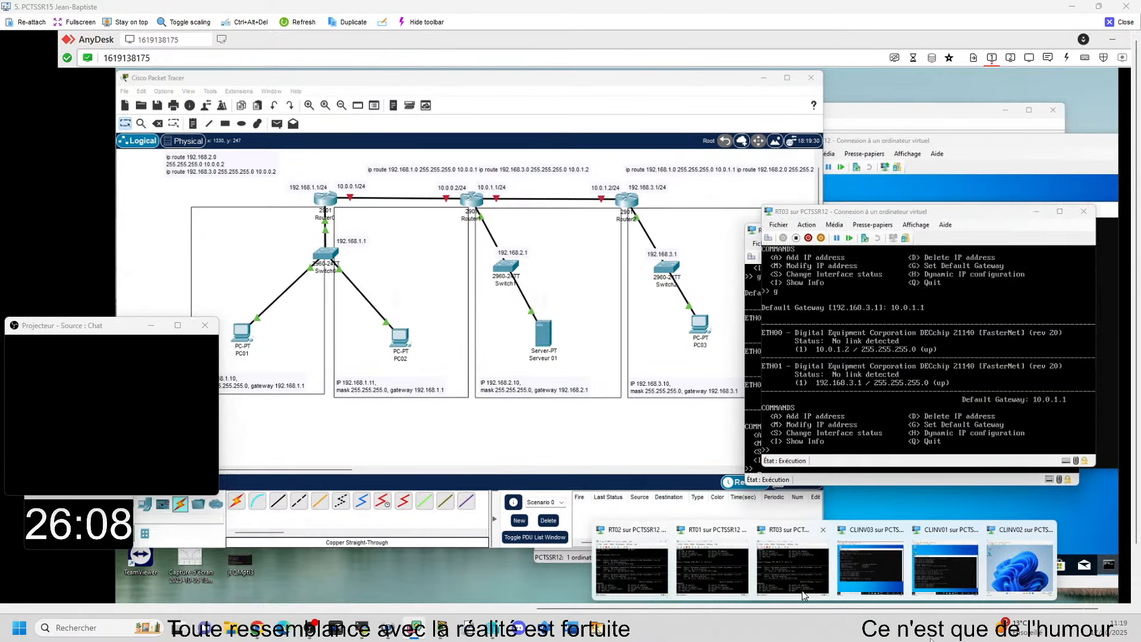
mouse_move(870, 582)
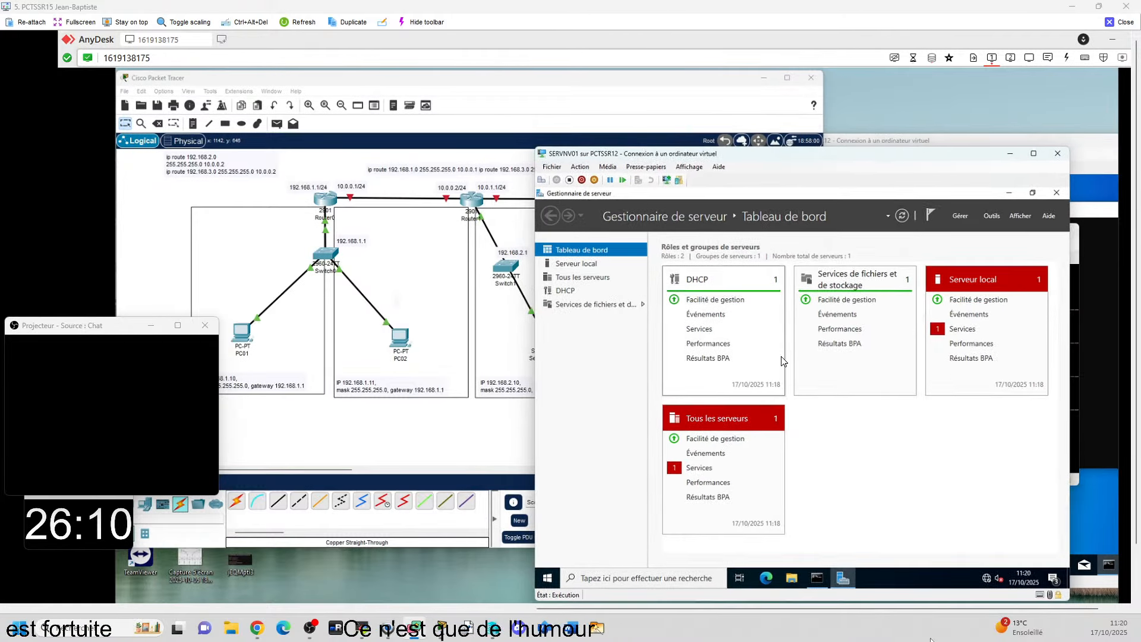
left_click(1006, 193)
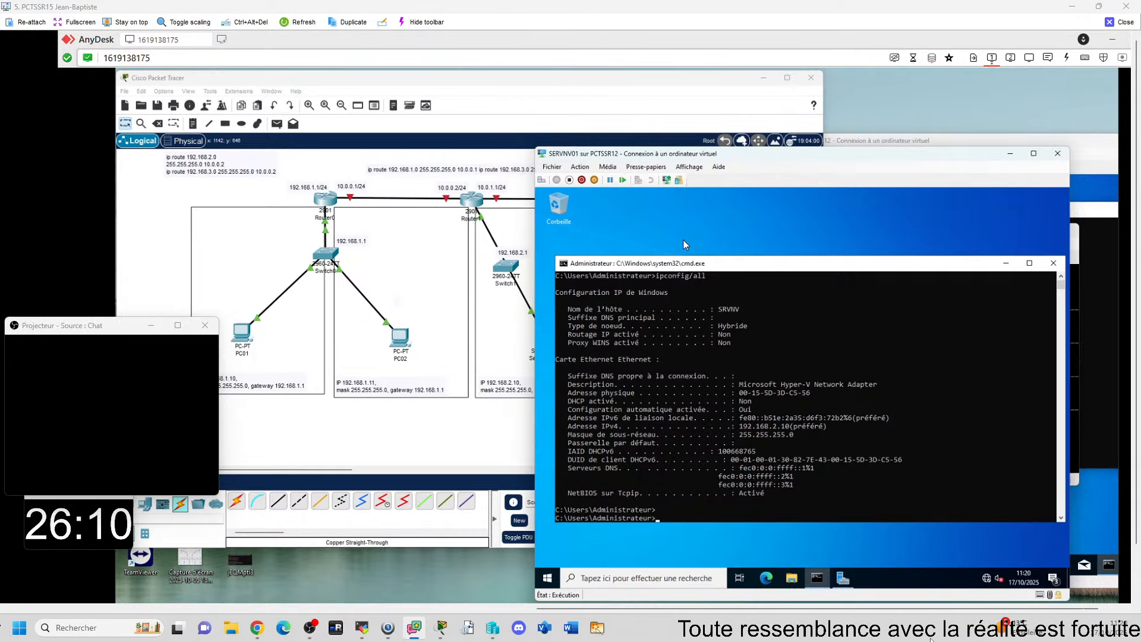
left_click_drag(758, 151, 801, 132)
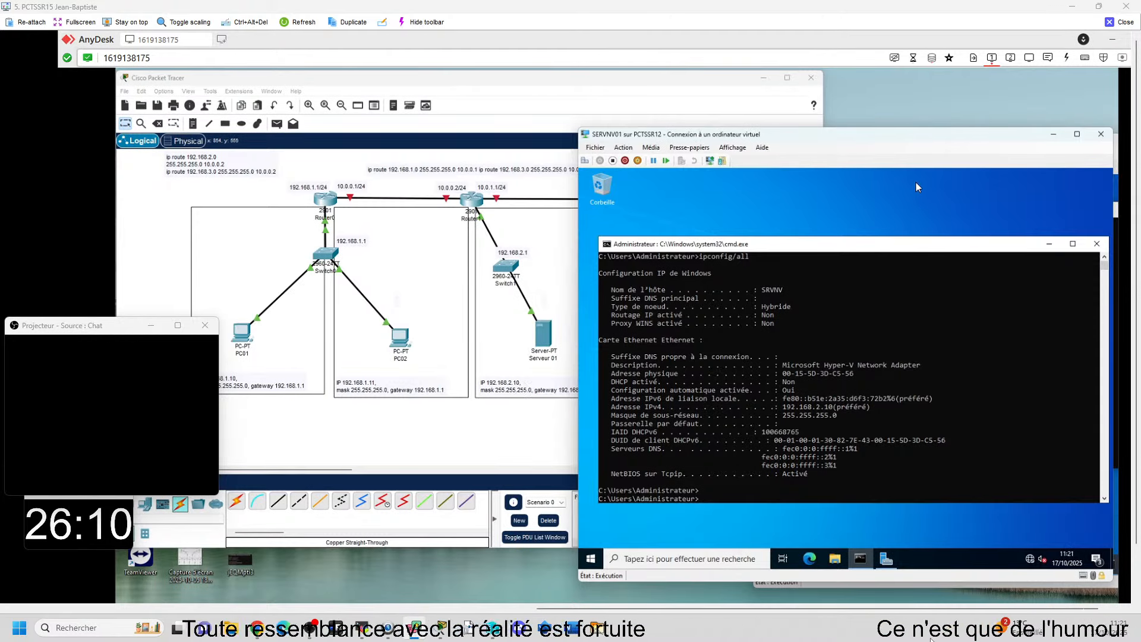
left_click_drag(792, 134, 832, 138)
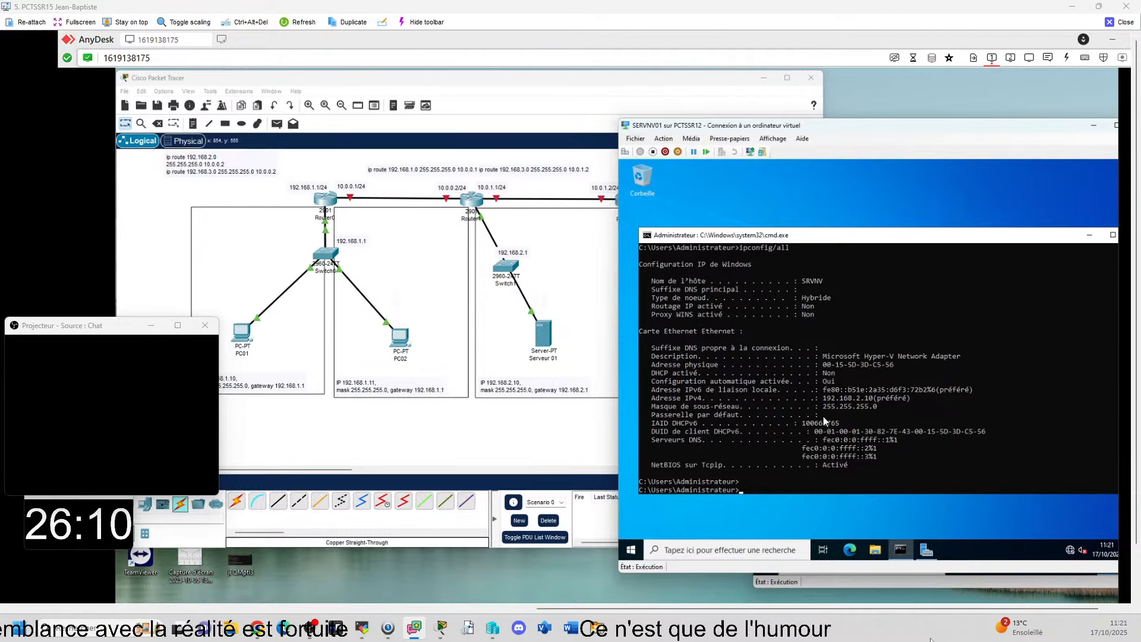
Step: Open the Internet Protocol Version 4 properties of the Ethernet adapter on the SERVNV01 server
left_click(771, 514)
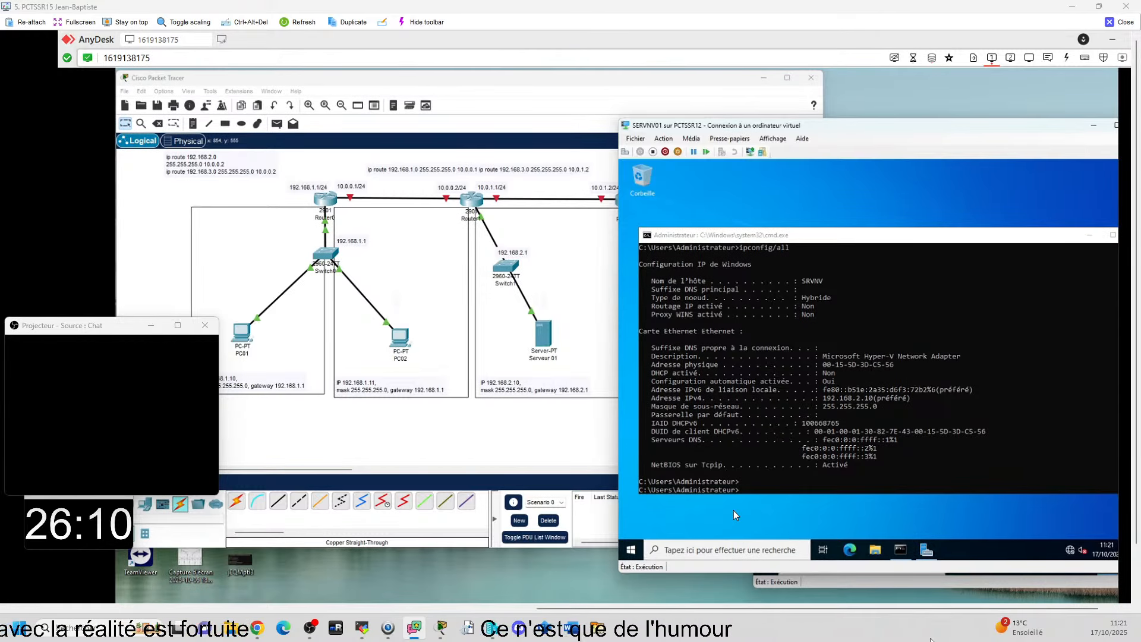
key("super+r")
key("Return")
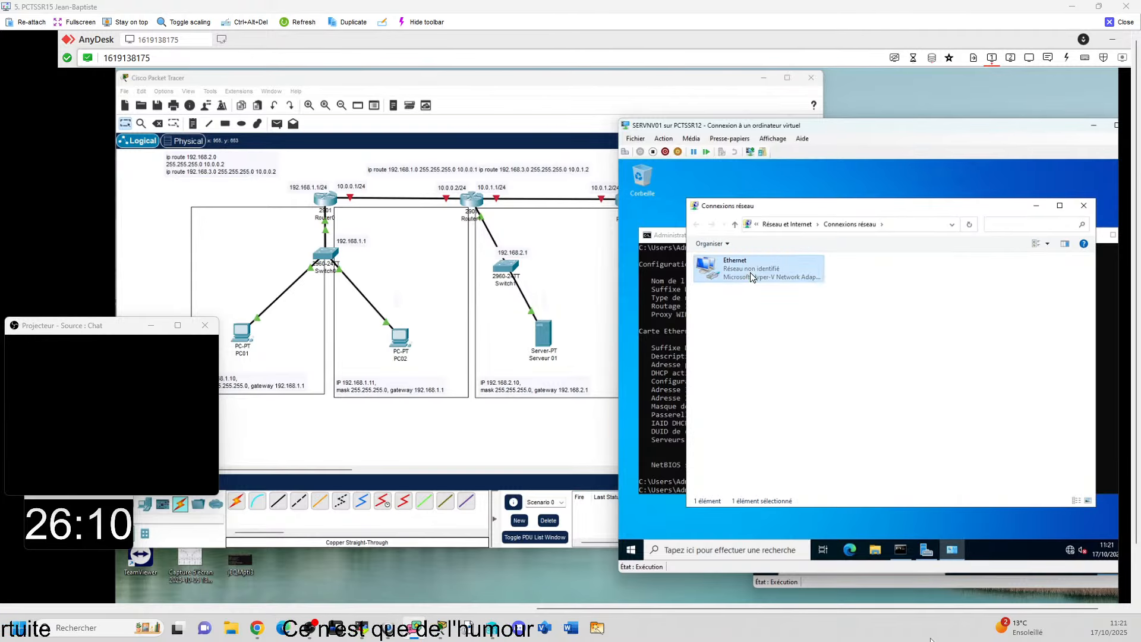
right_click(748, 272)
left_click(773, 375)
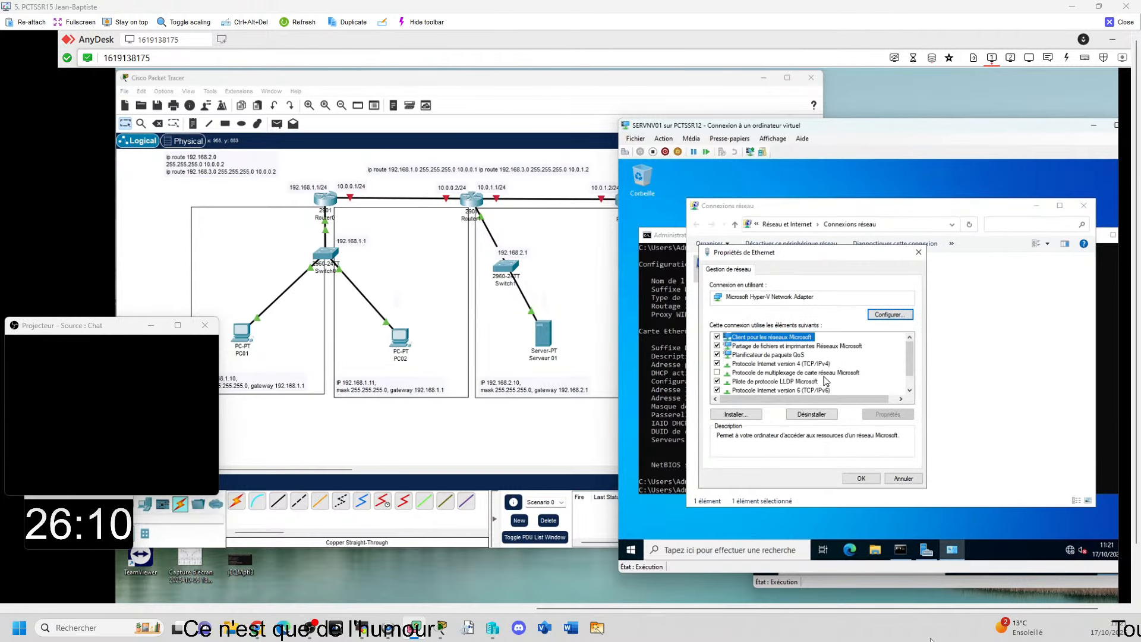
double_click(782, 365)
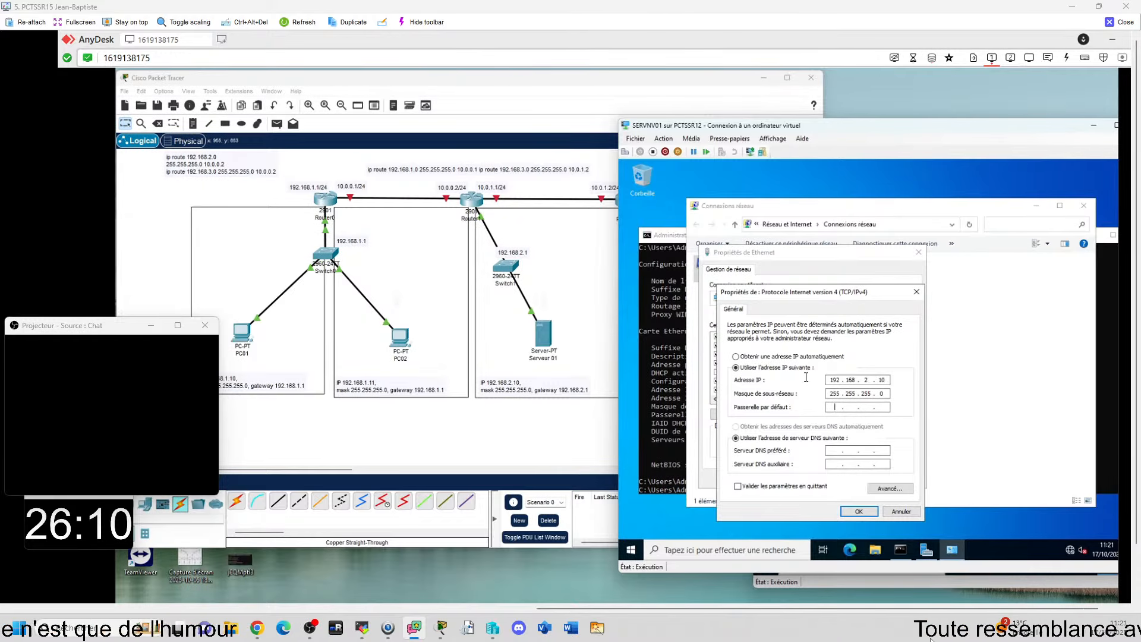
Step: Set the server's default gateway to 192.168.2.1, apply the adapter settings, and allow other PCs on the network to discover it
left_click(834, 407)
type("192 . 168 . 2 .")
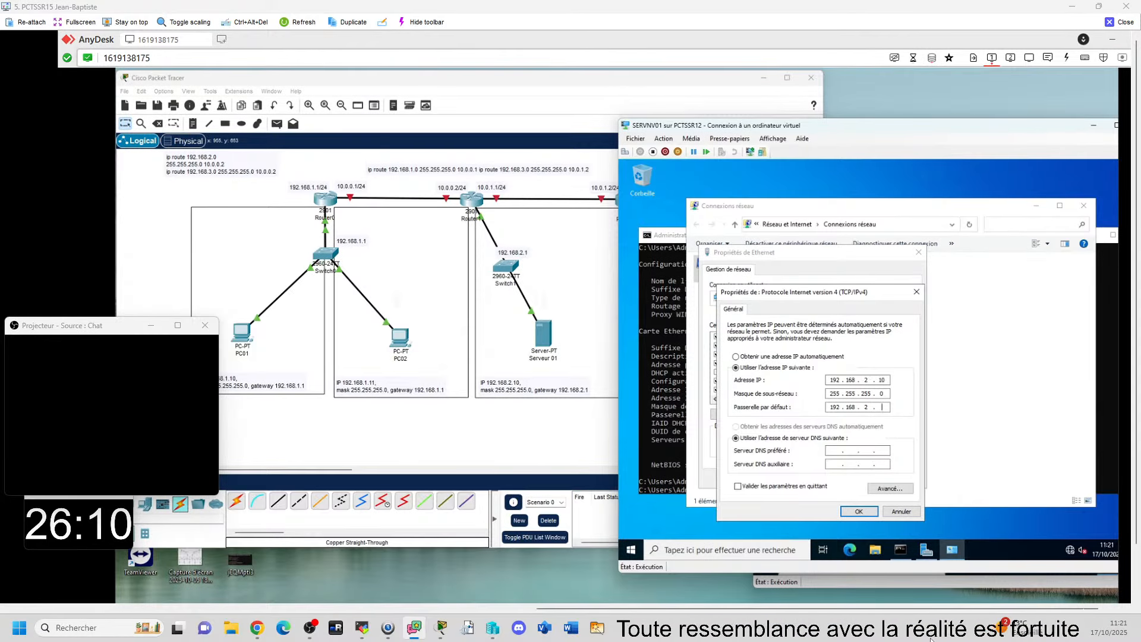
type(" 1")
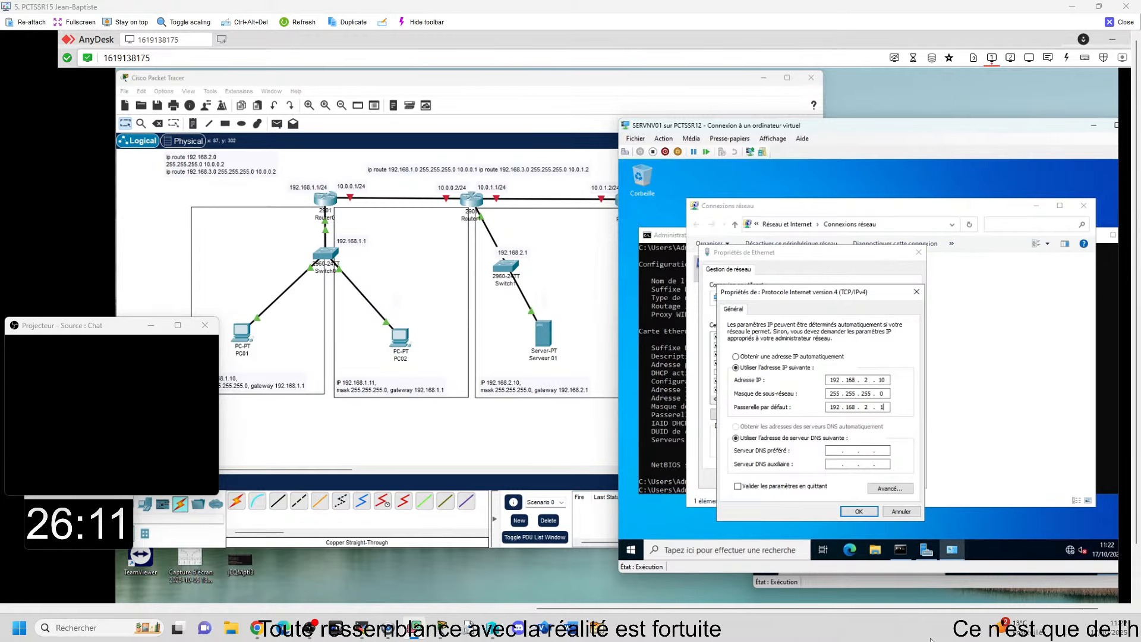
left_click(860, 511)
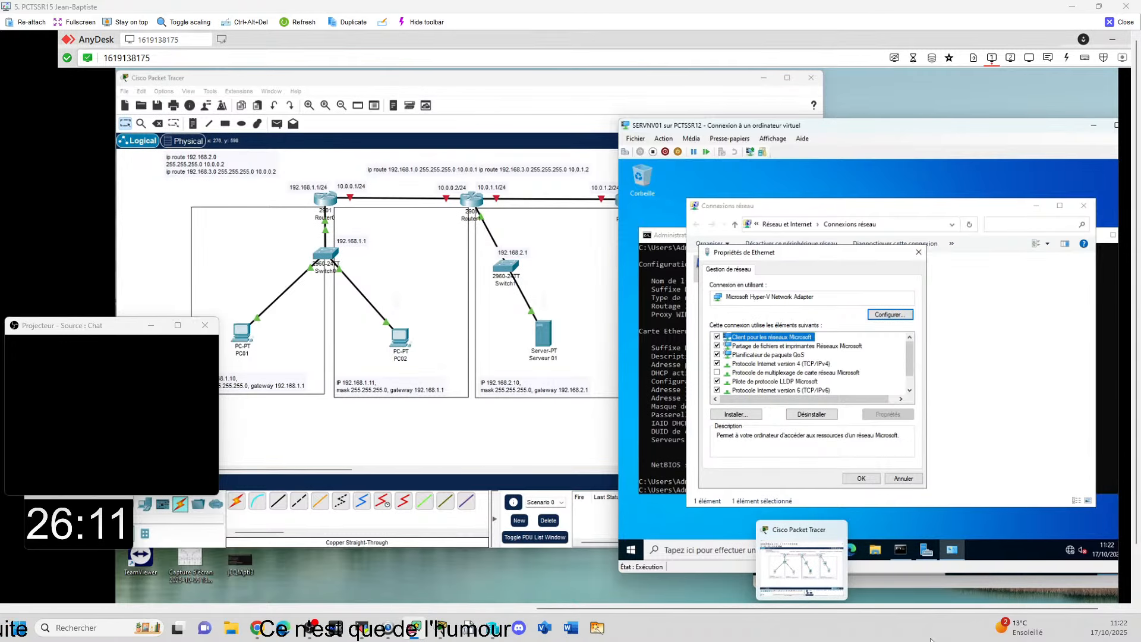
left_click(861, 479)
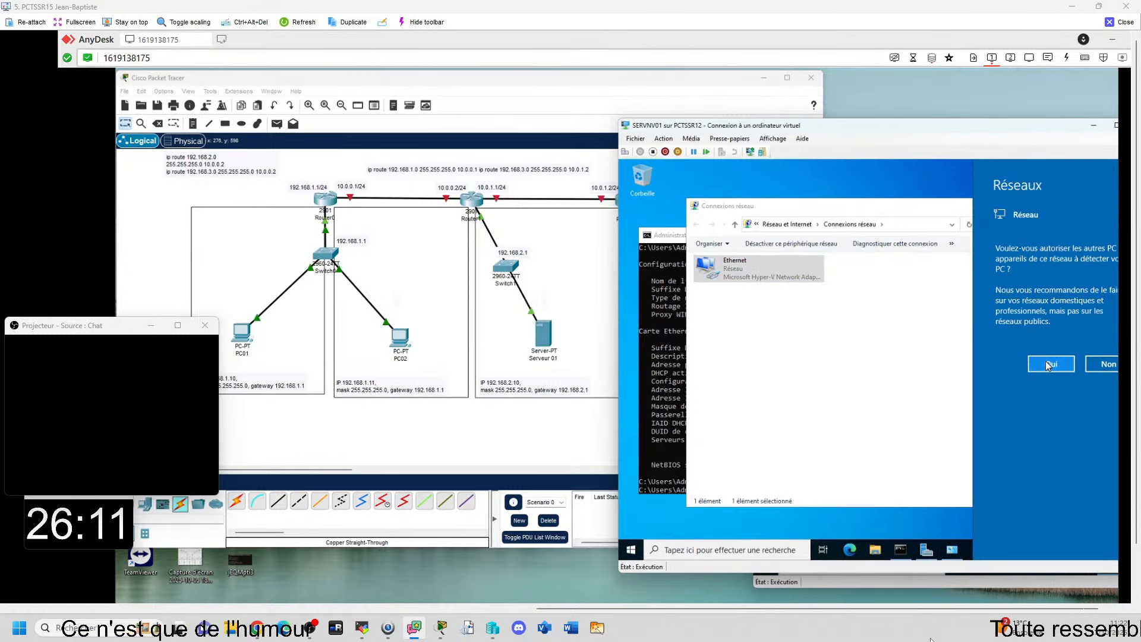
left_click(1047, 363)
left_click(1084, 206)
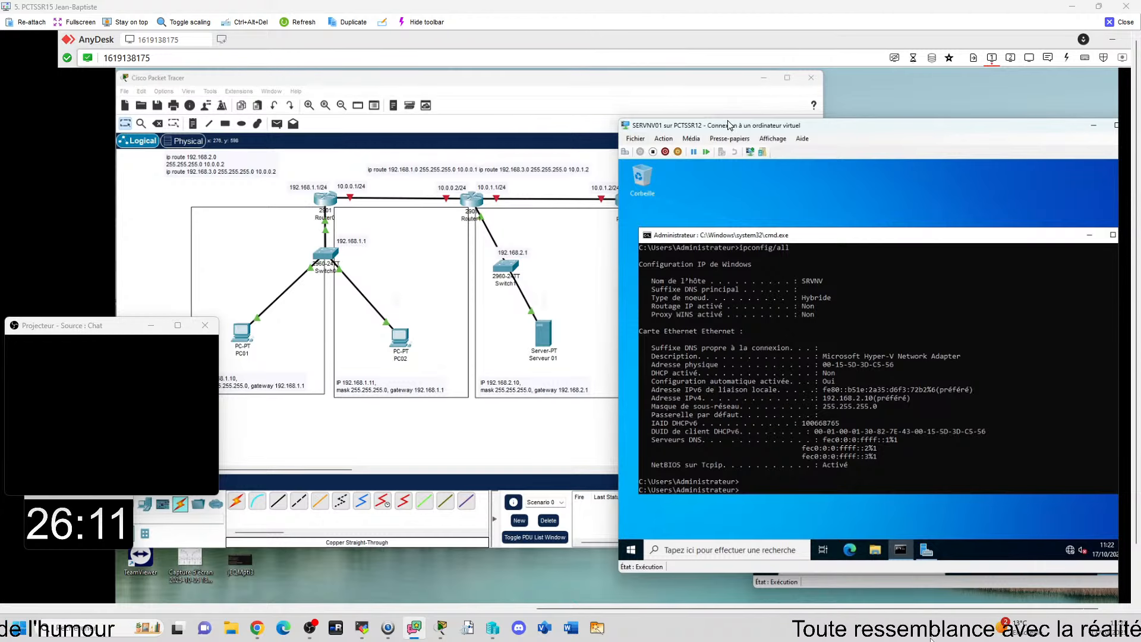
Step: Ping 192.168.3.10 from the SERVNV01 command prompt and reposition the server window to read the full reply
left_click_drag(725, 130, 934, 124)
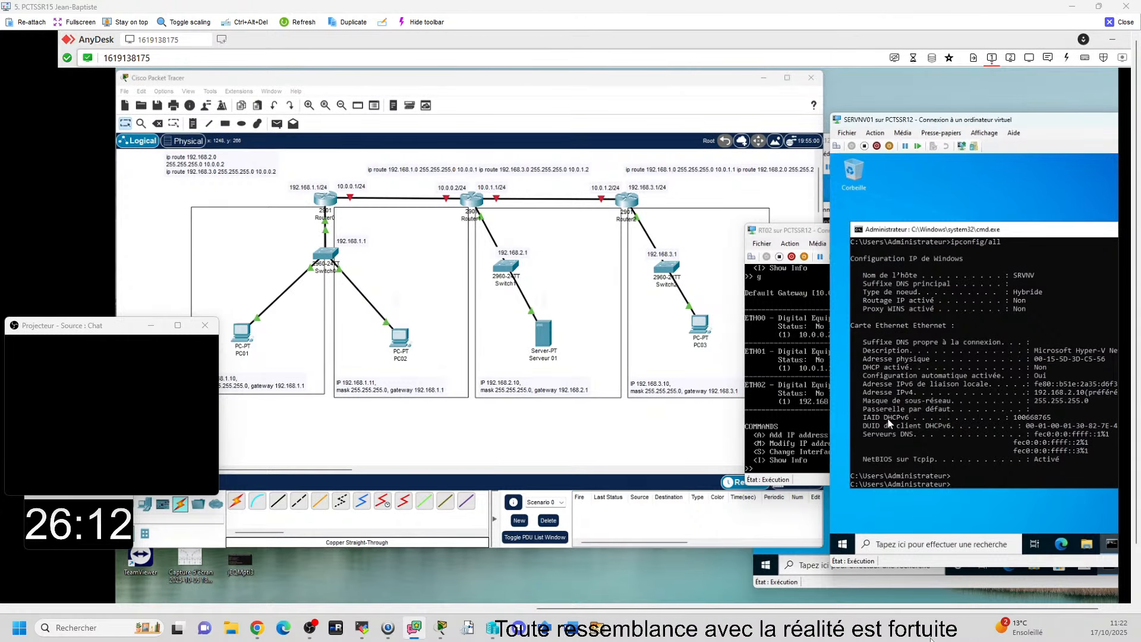
type("192")
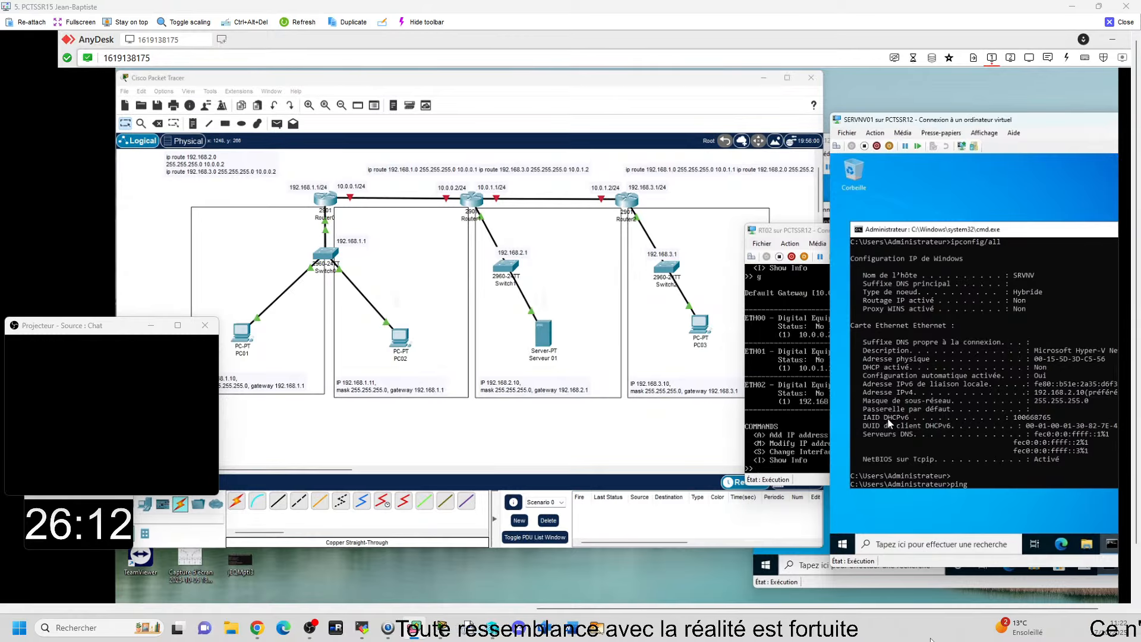
type(".1")
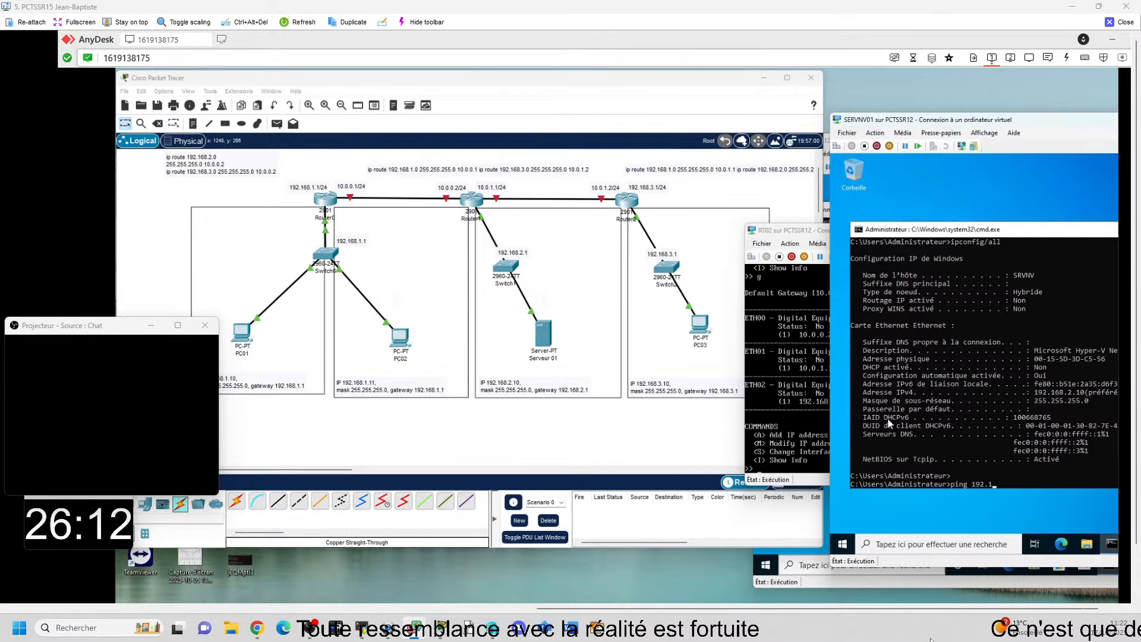
type("68.")
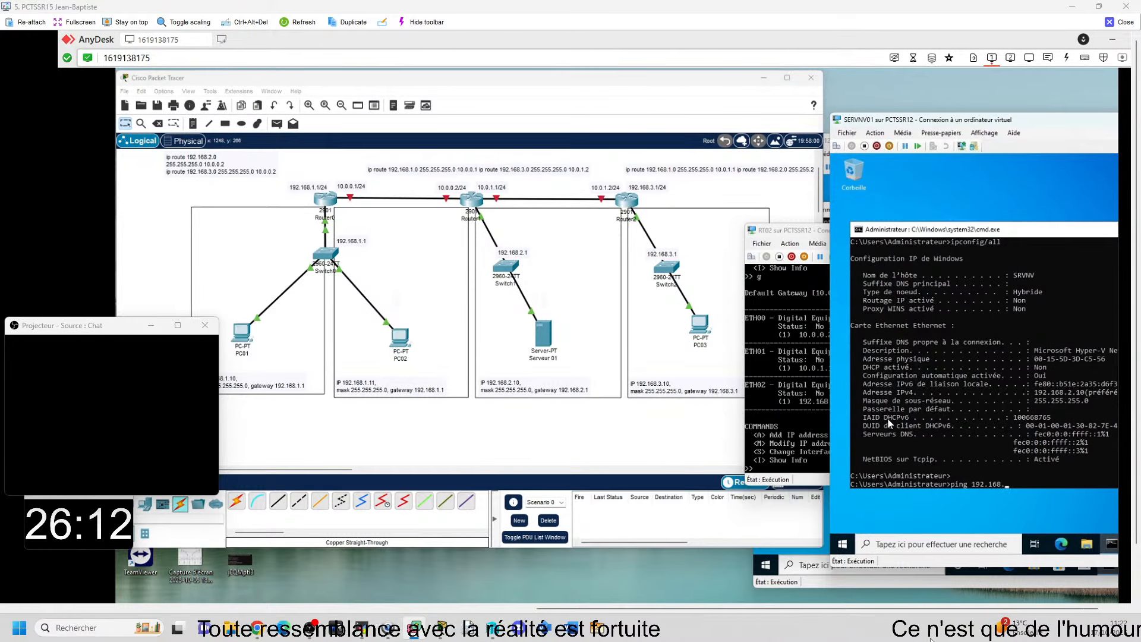
type("3.")
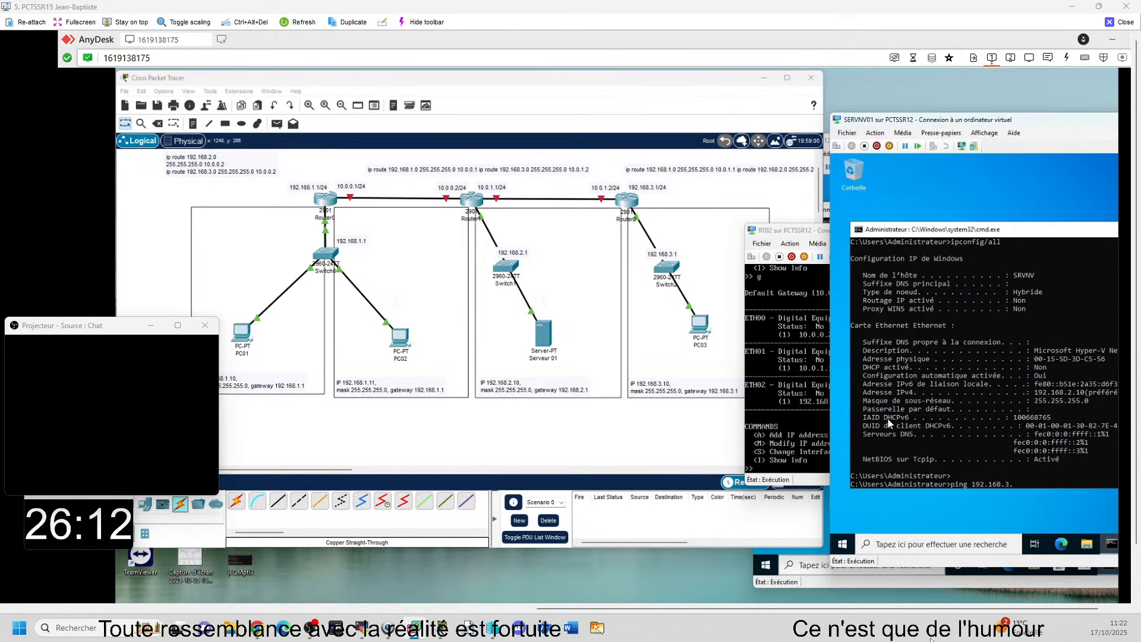
type("10")
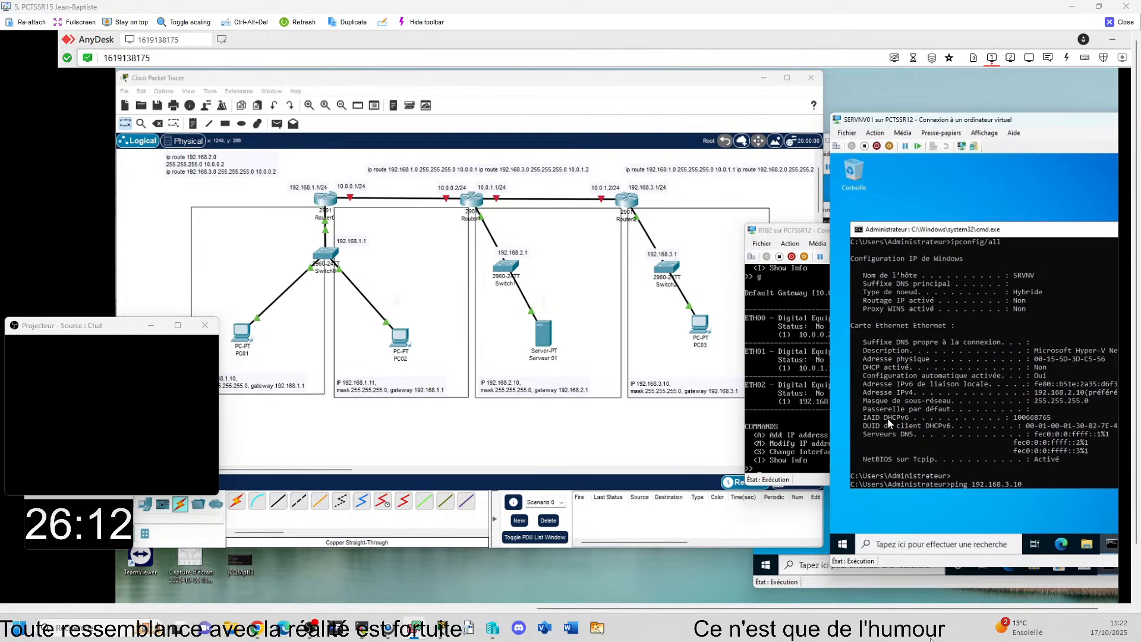
key("Return")
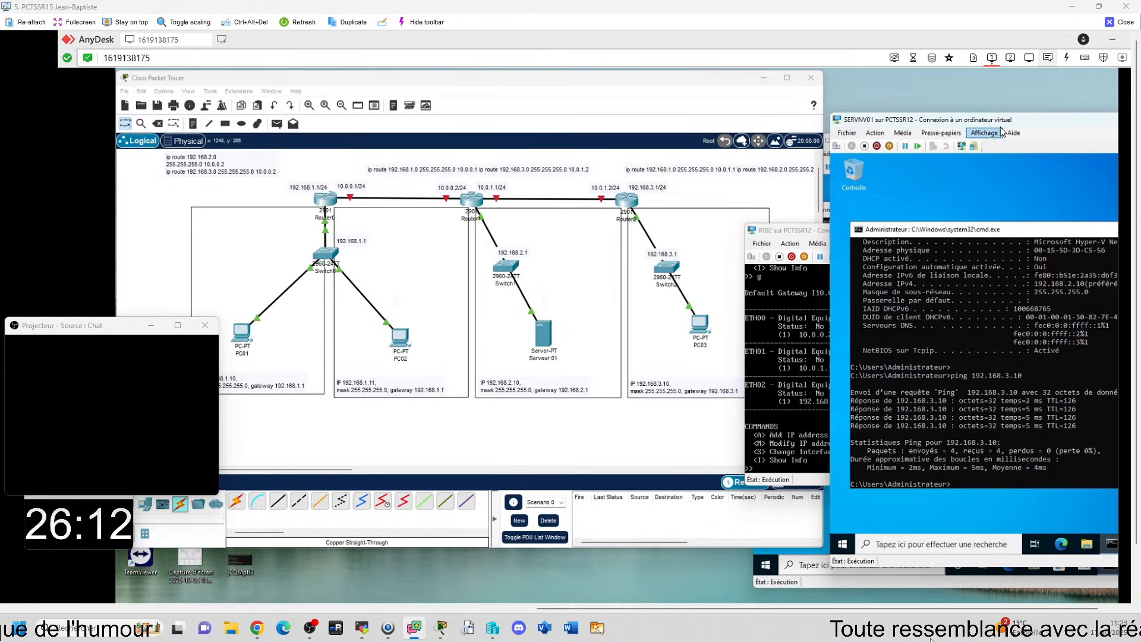
left_click_drag(997, 121, 595, 101)
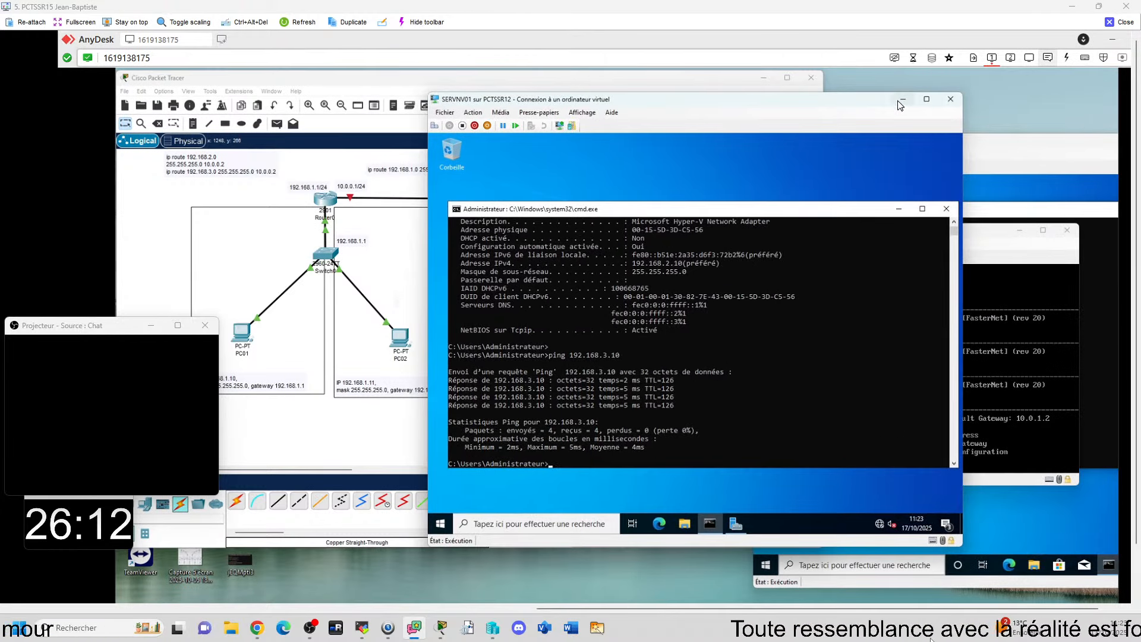
left_click_drag(850, 103, 900, 114)
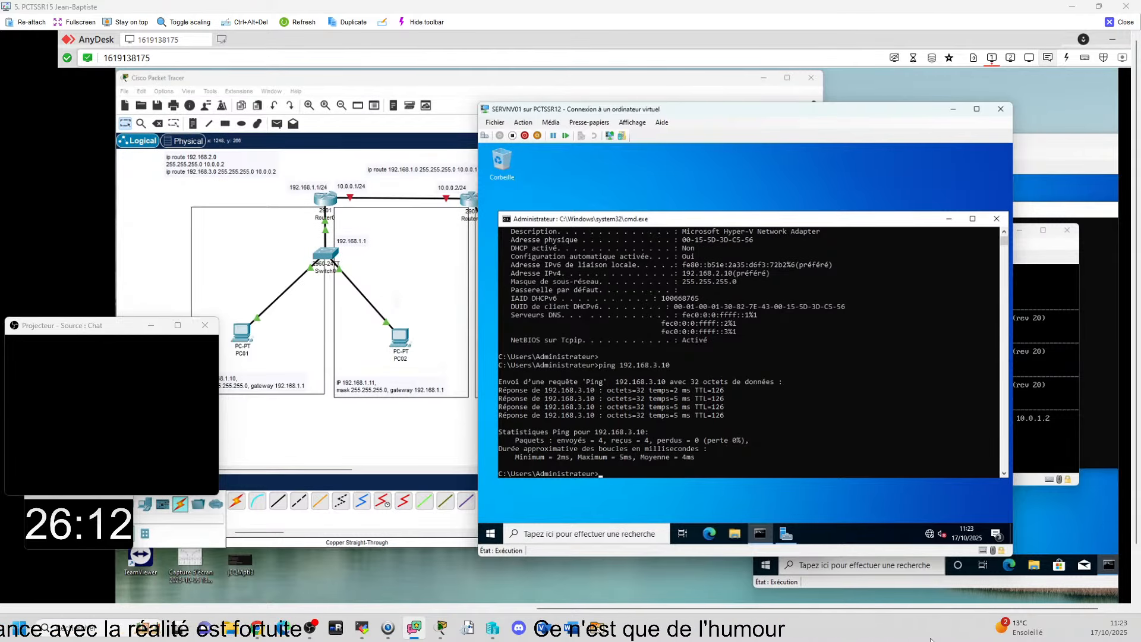
left_click(1017, 631)
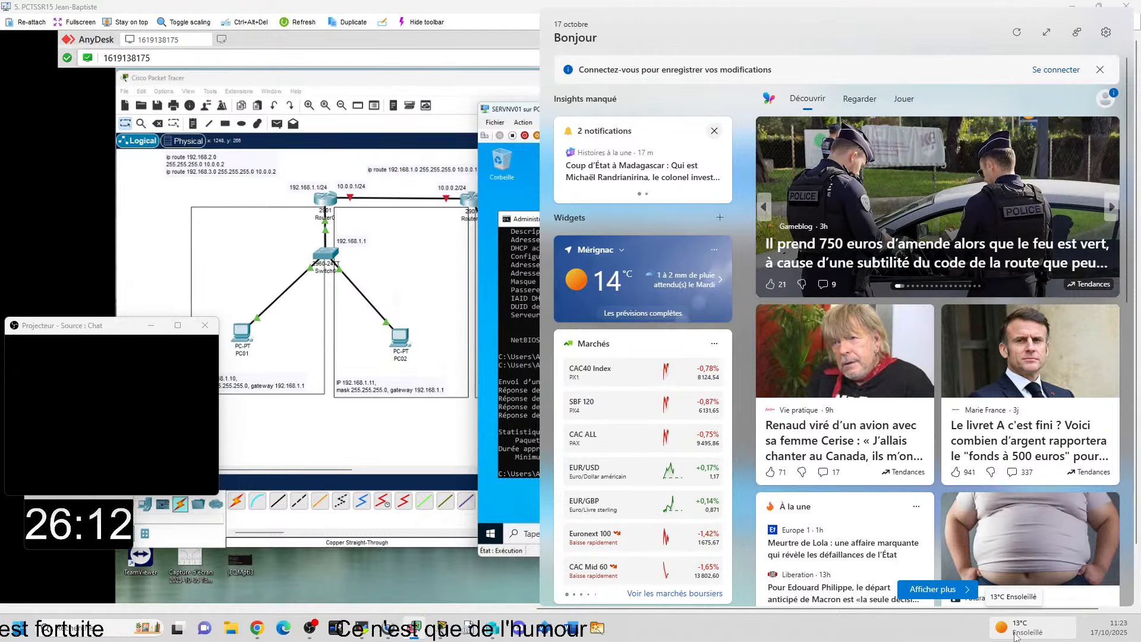
left_click(1016, 631)
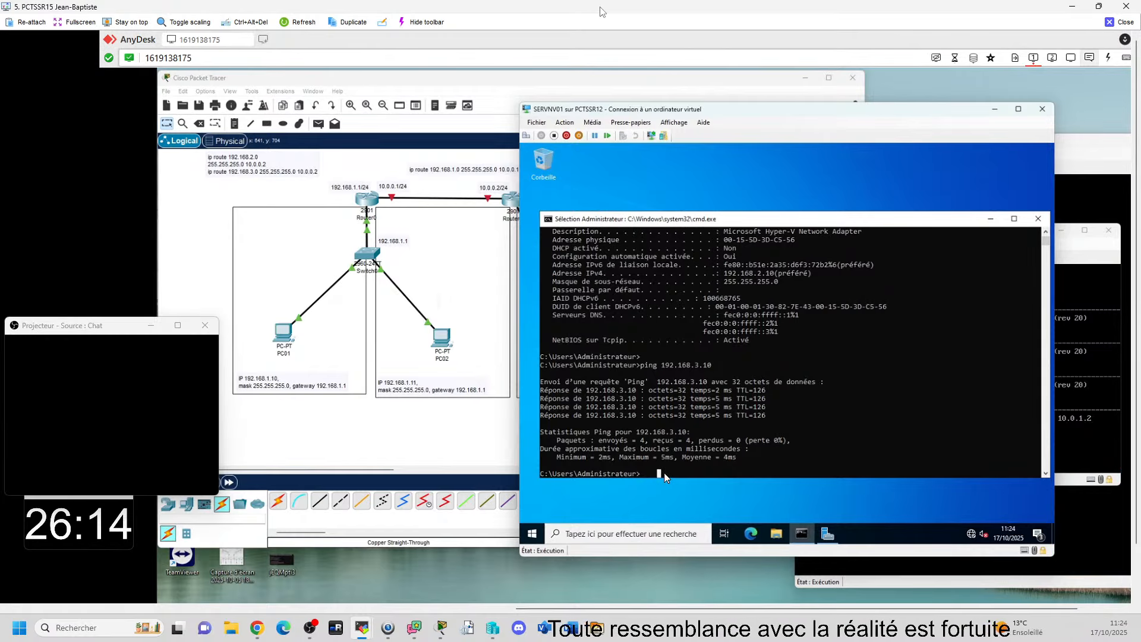
Step: Run ipconfig /all on the server to check its default gateway, and close the remote support session
type("ip")
type("confi")
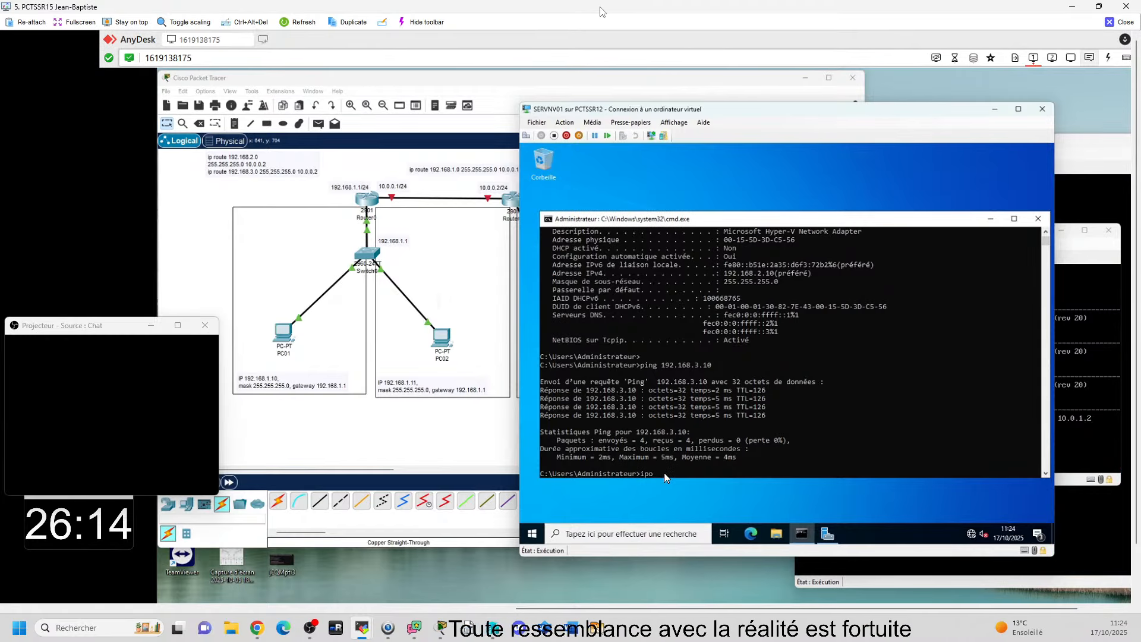
type("g ")
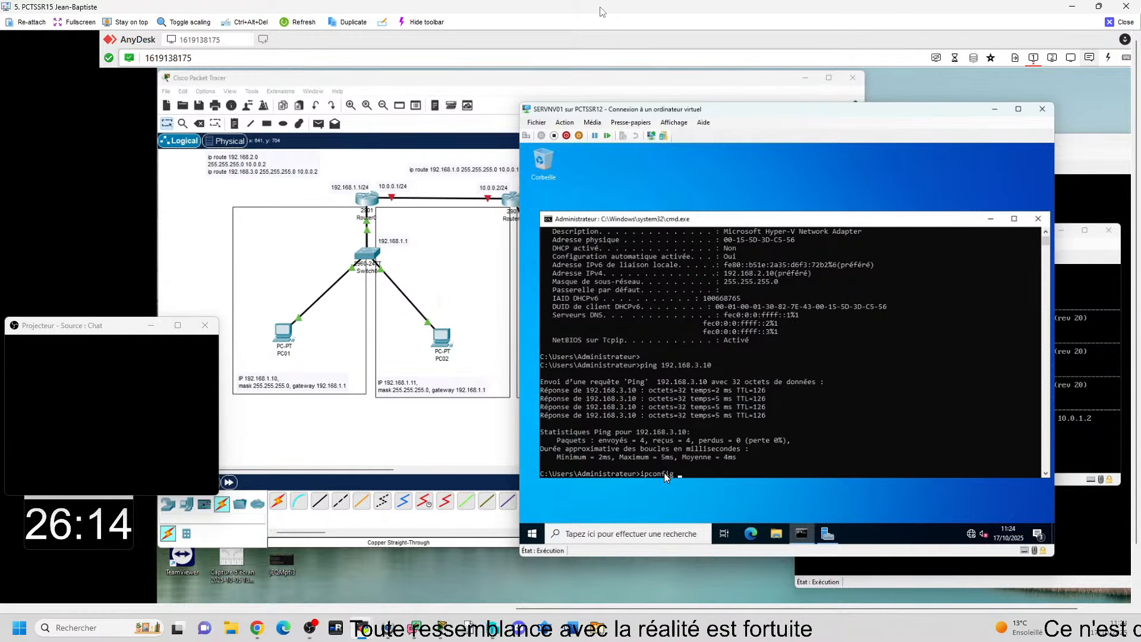
type("/all")
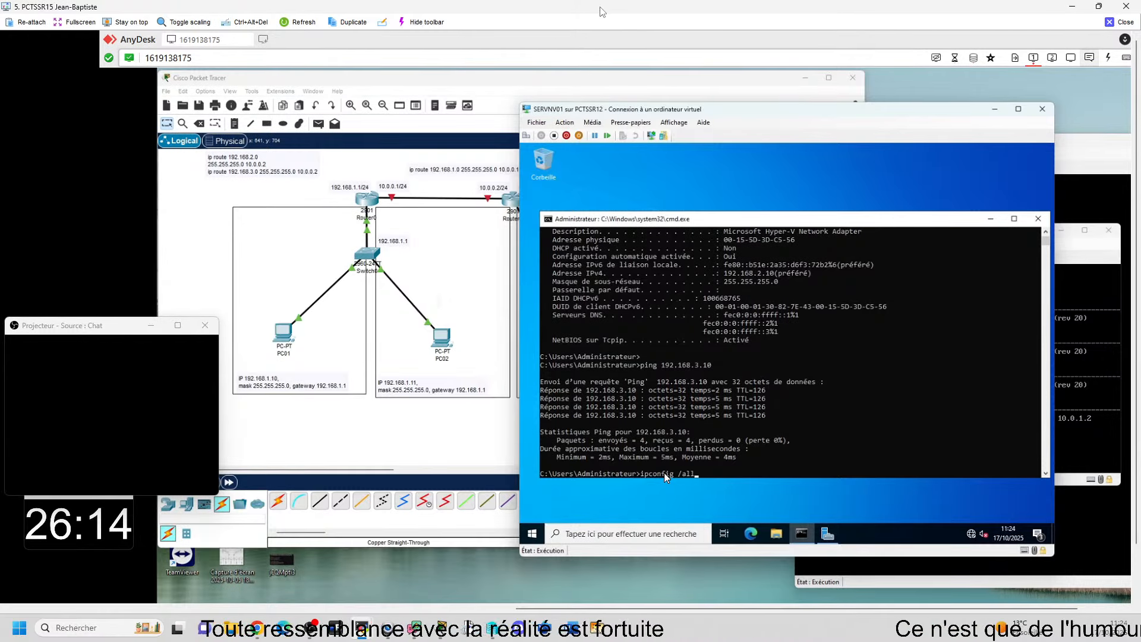
key("Return")
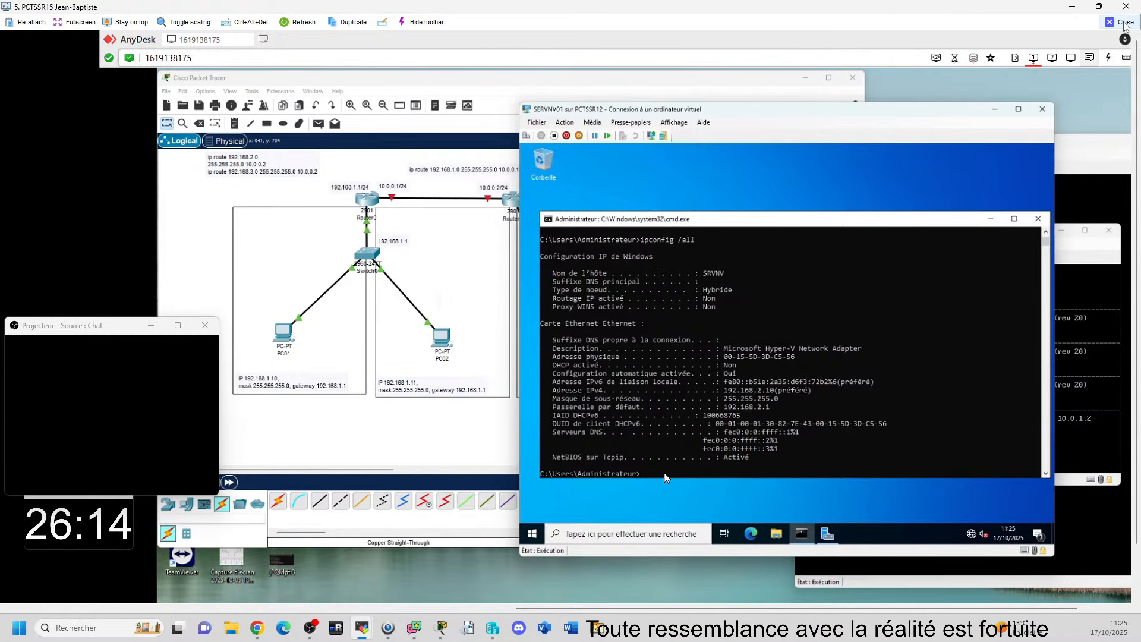
left_click(1124, 24)
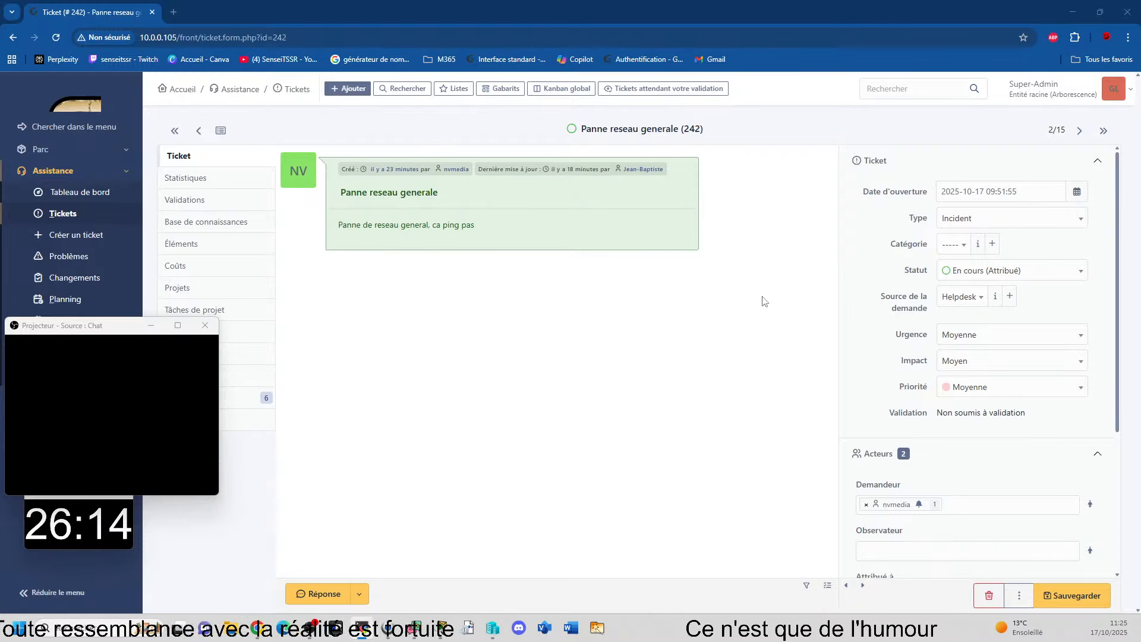
Step: Return to the ticket list and add a search rule for status Nouveau, combined with OU
left_click(289, 95)
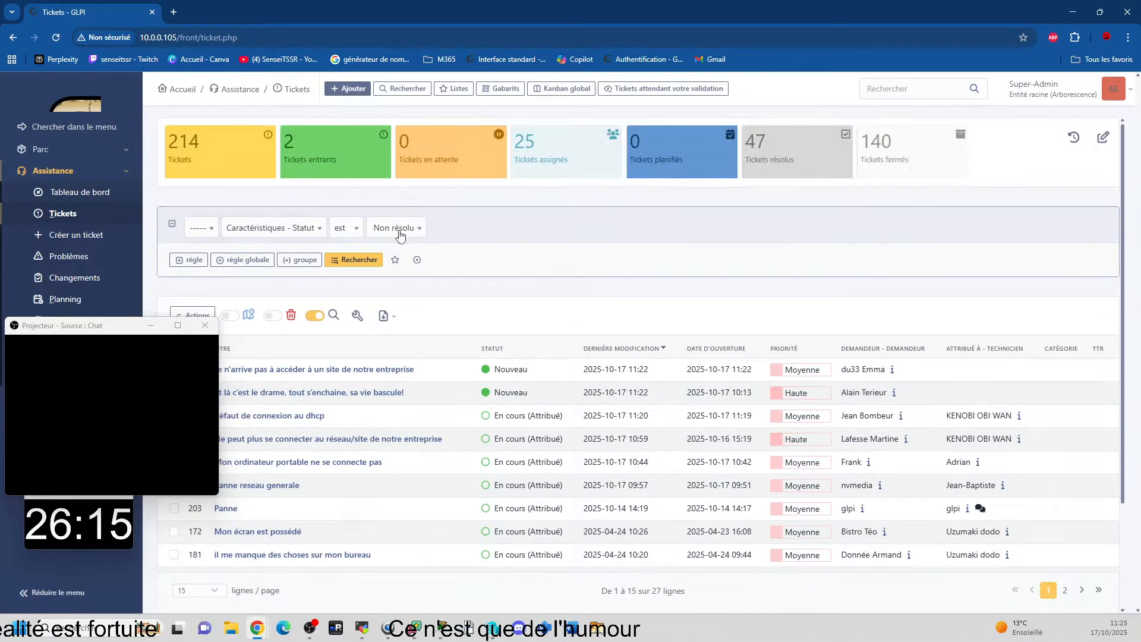
left_click(191, 260)
left_click(298, 262)
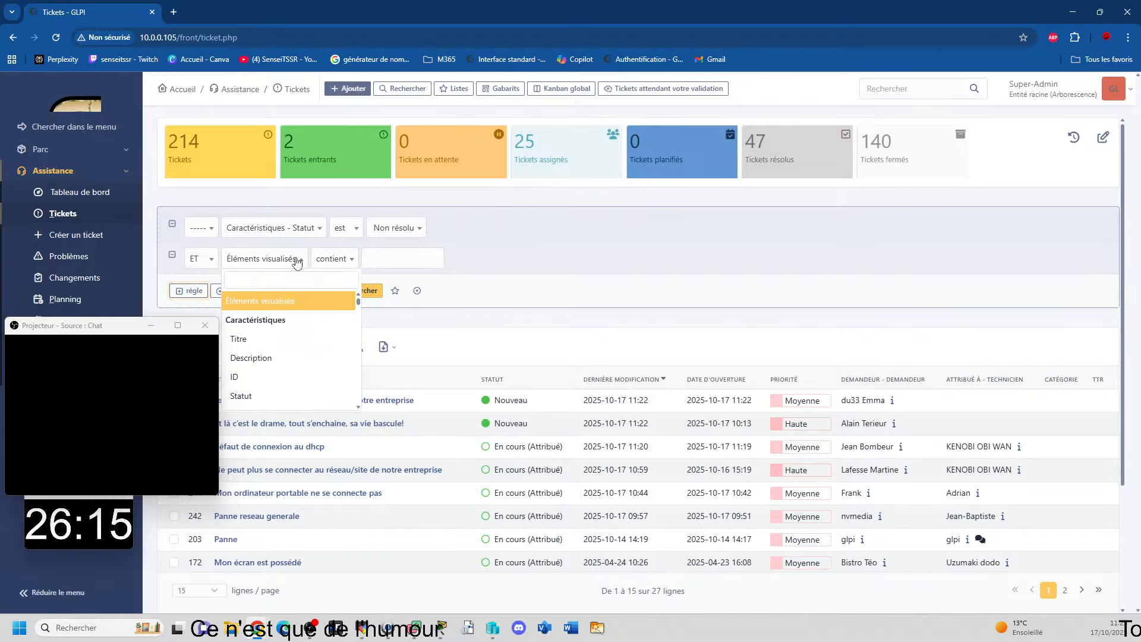
scroll(294, 328, "down", 1)
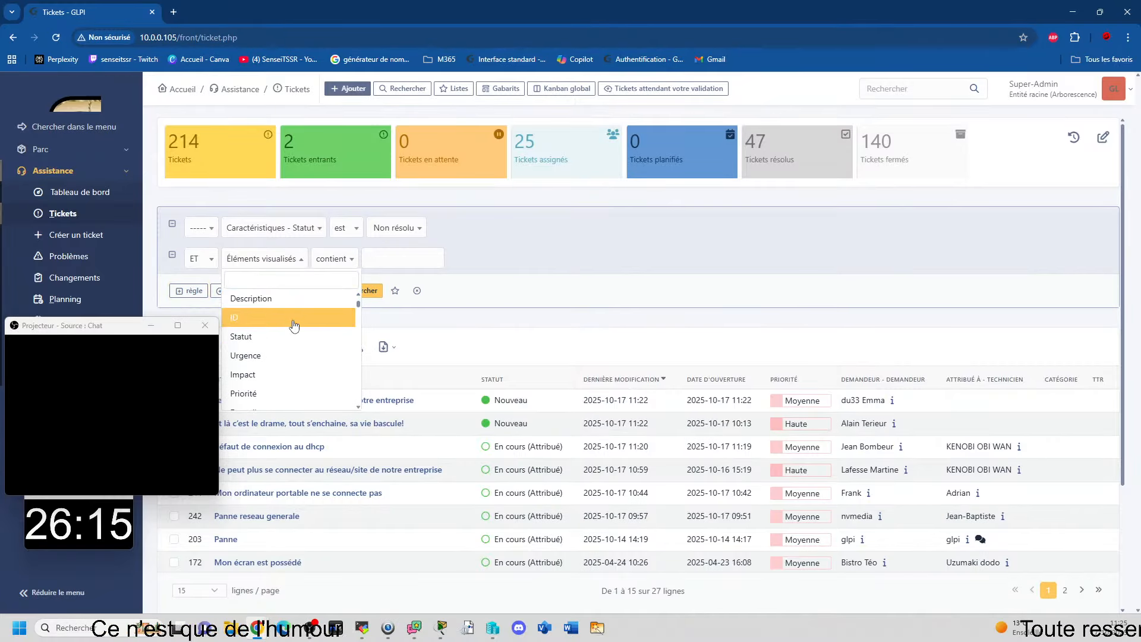
left_click(280, 336)
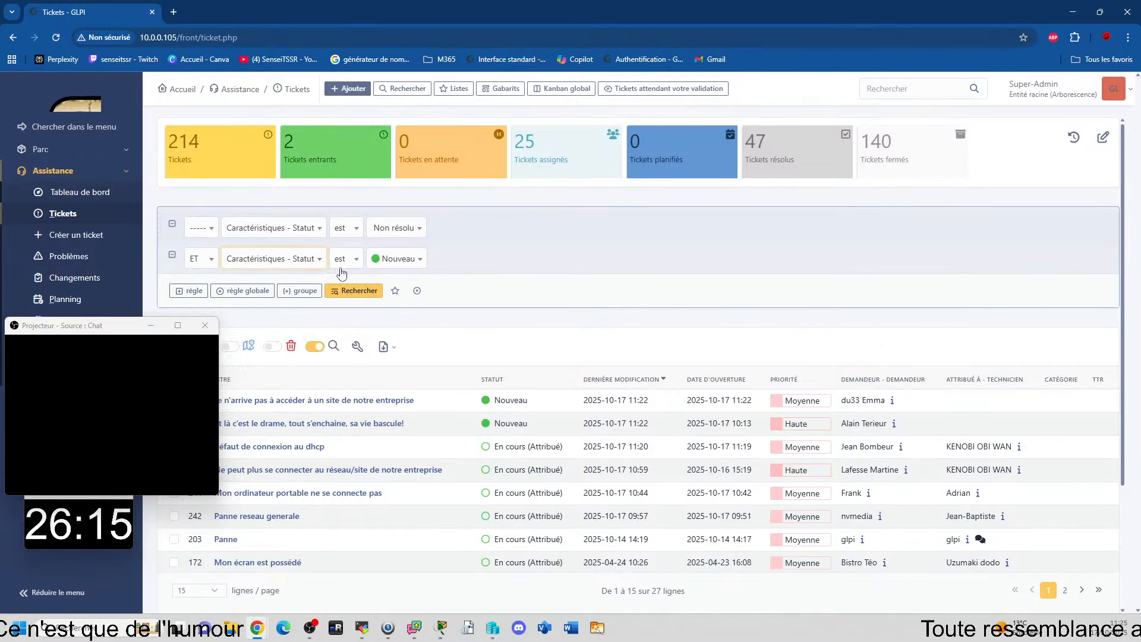
left_click(196, 259)
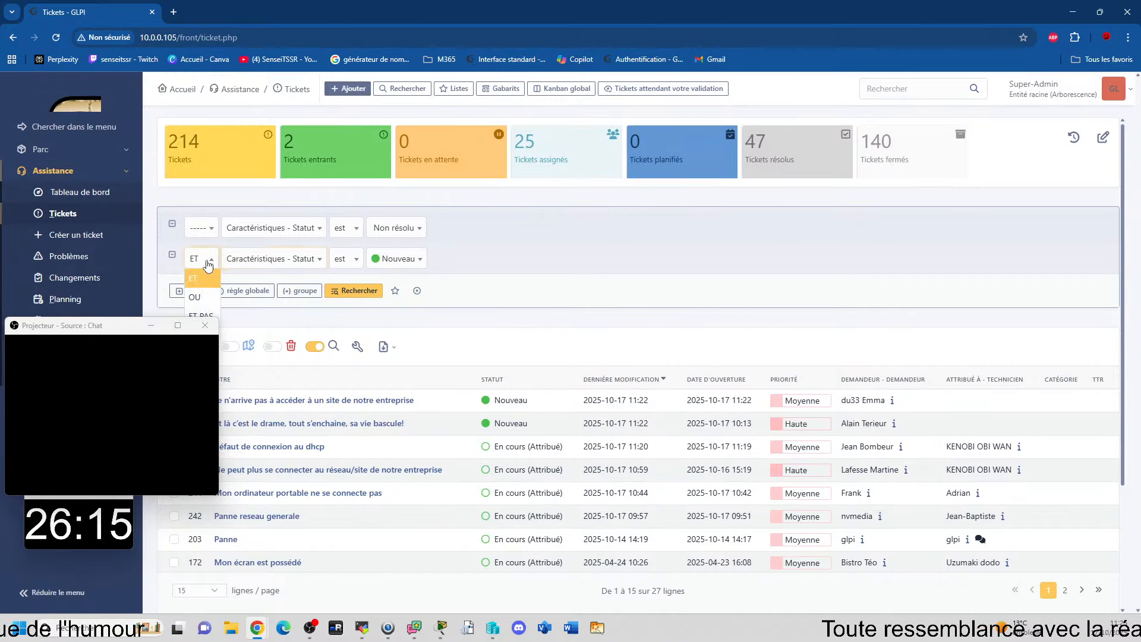
left_click(206, 295)
Step: Add a third search rule below the Nouveau status rule, removing the surplus fourth rule
scroll(209, 148, "down", 3)
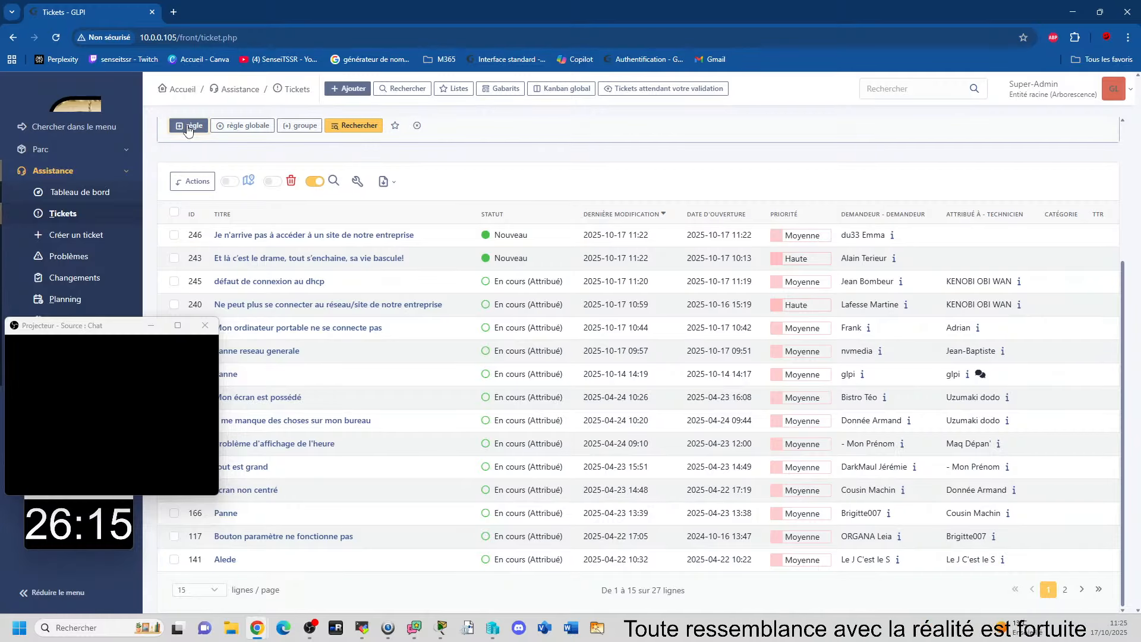
left_click(193, 126)
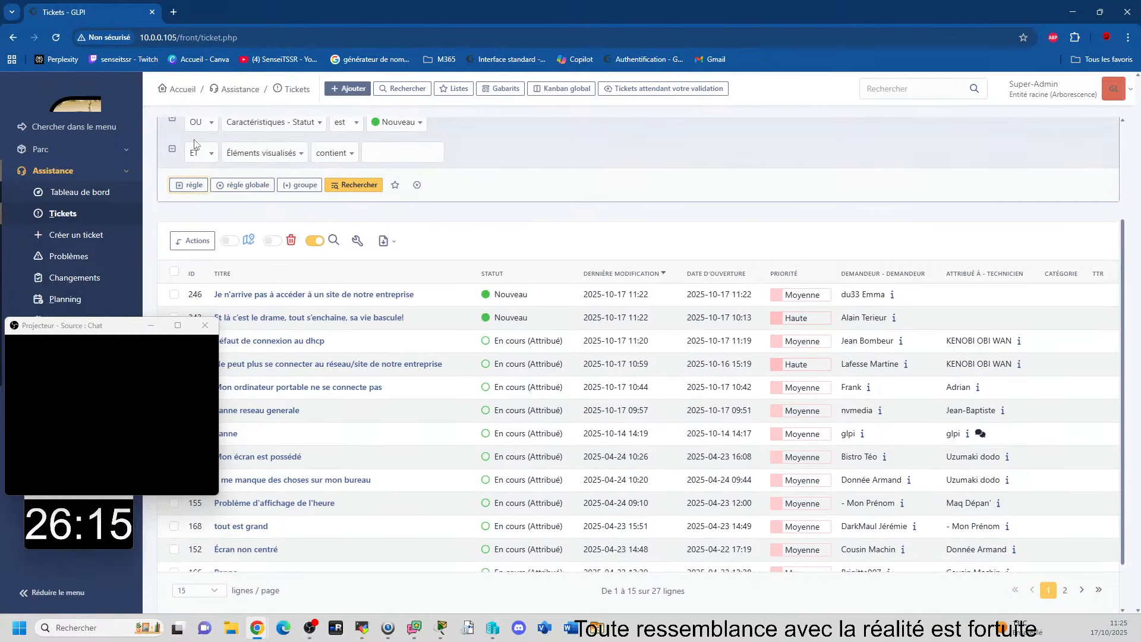
left_click(184, 188)
scroll(186, 190, "up", 3)
scroll(184, 181, "down", 1)
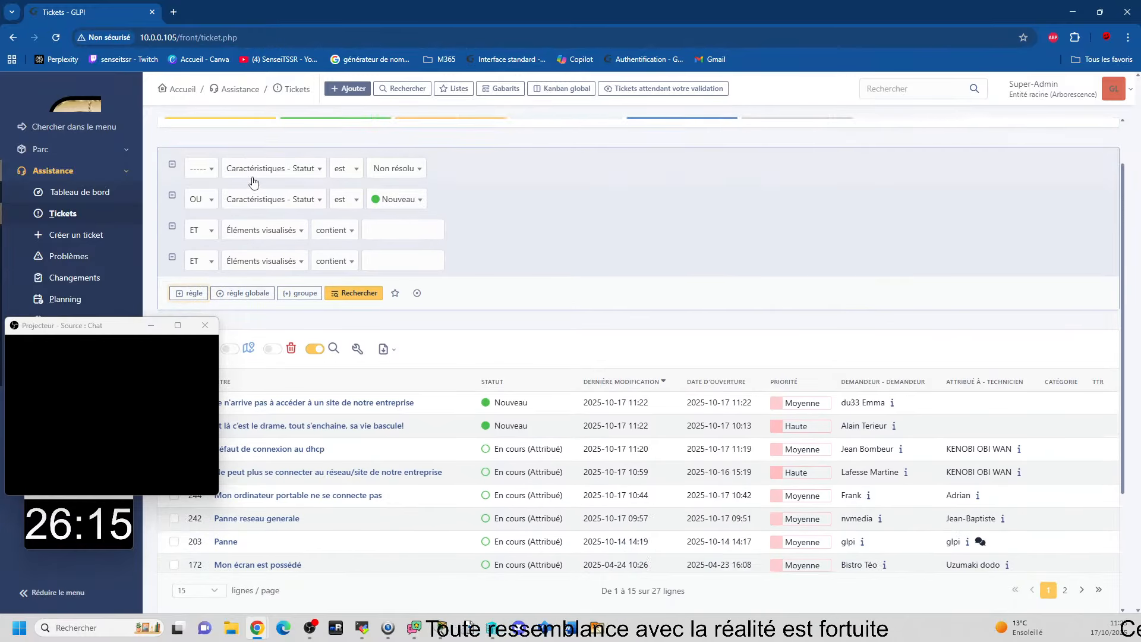
left_click(172, 261)
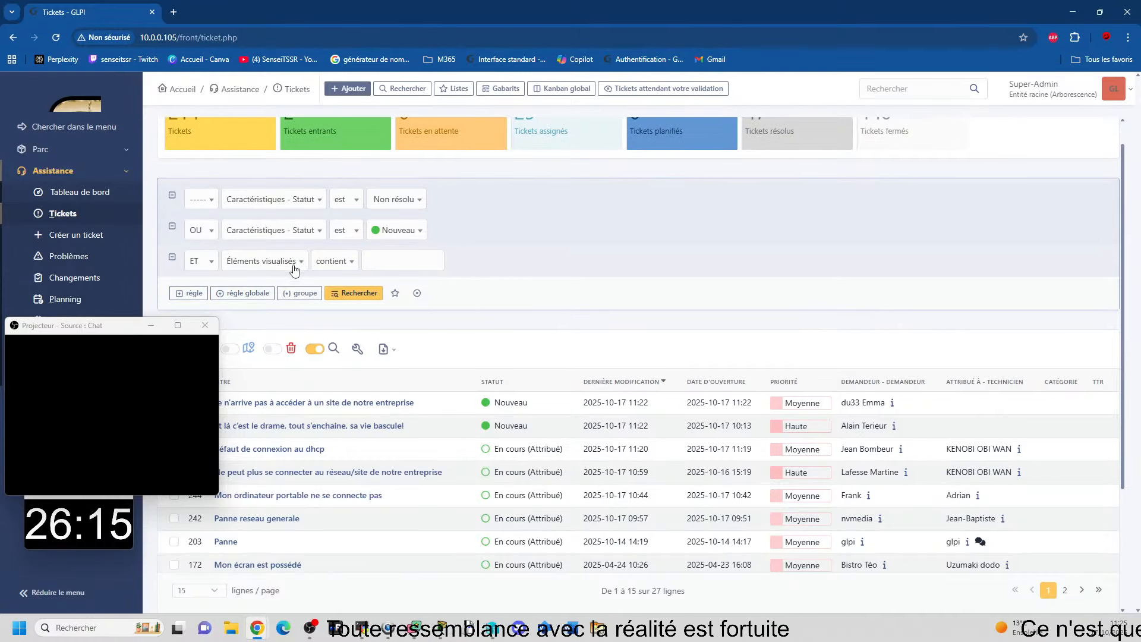
Step: Set the third rule to status Résolu, combined with OU, and run the ticket search
left_click(286, 262)
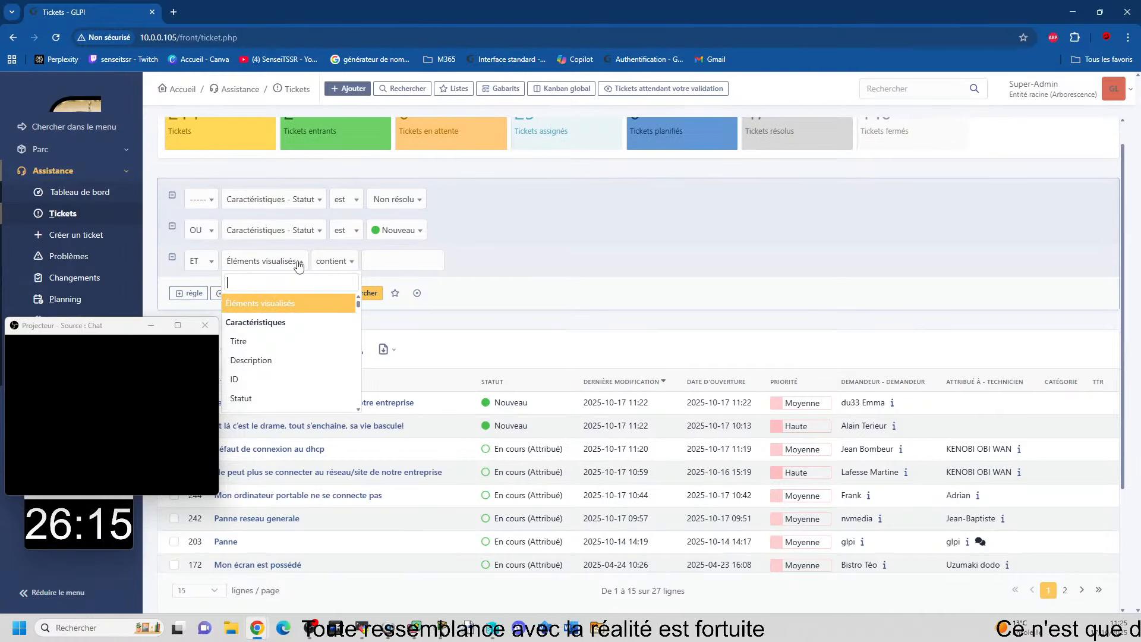
left_click(241, 398)
left_click(397, 262)
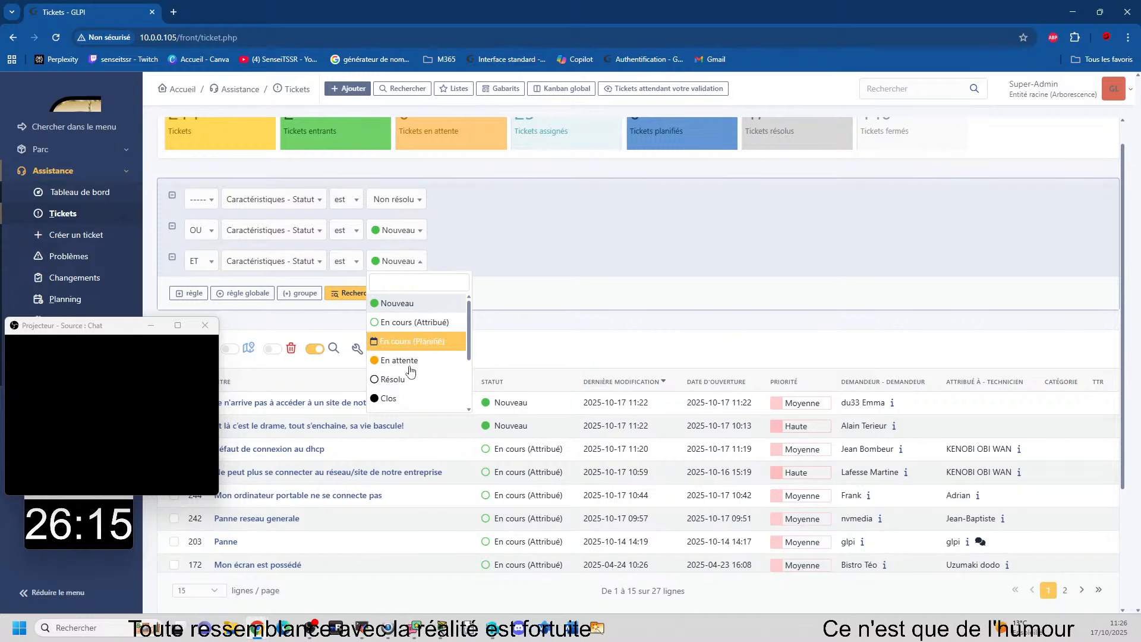
left_click(431, 378)
left_click(200, 261)
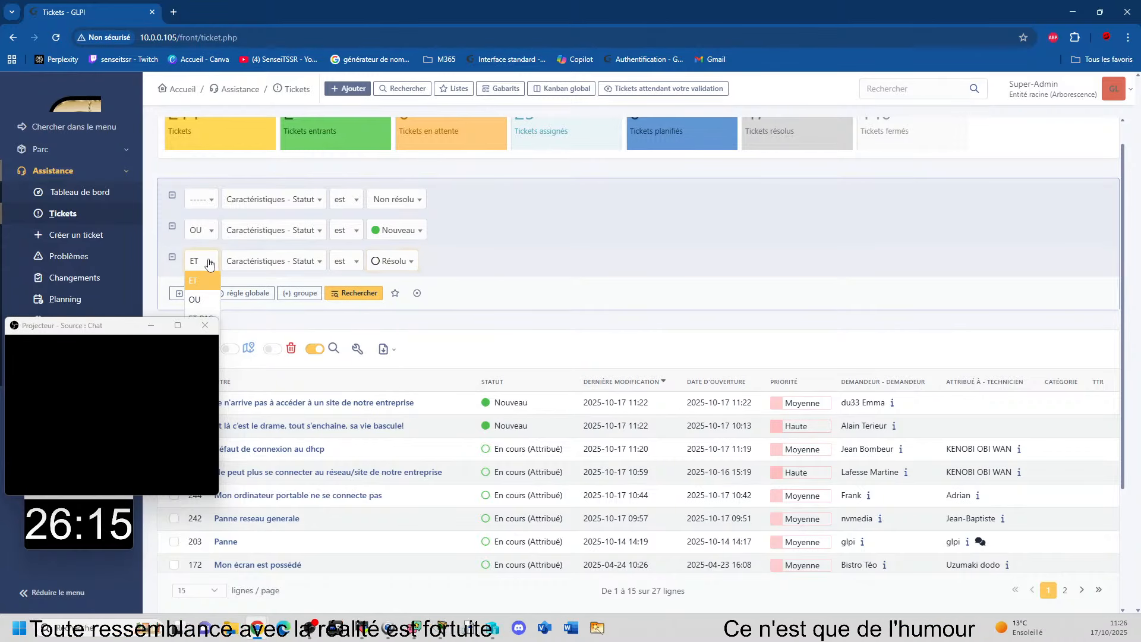
left_click(198, 291)
left_click(349, 293)
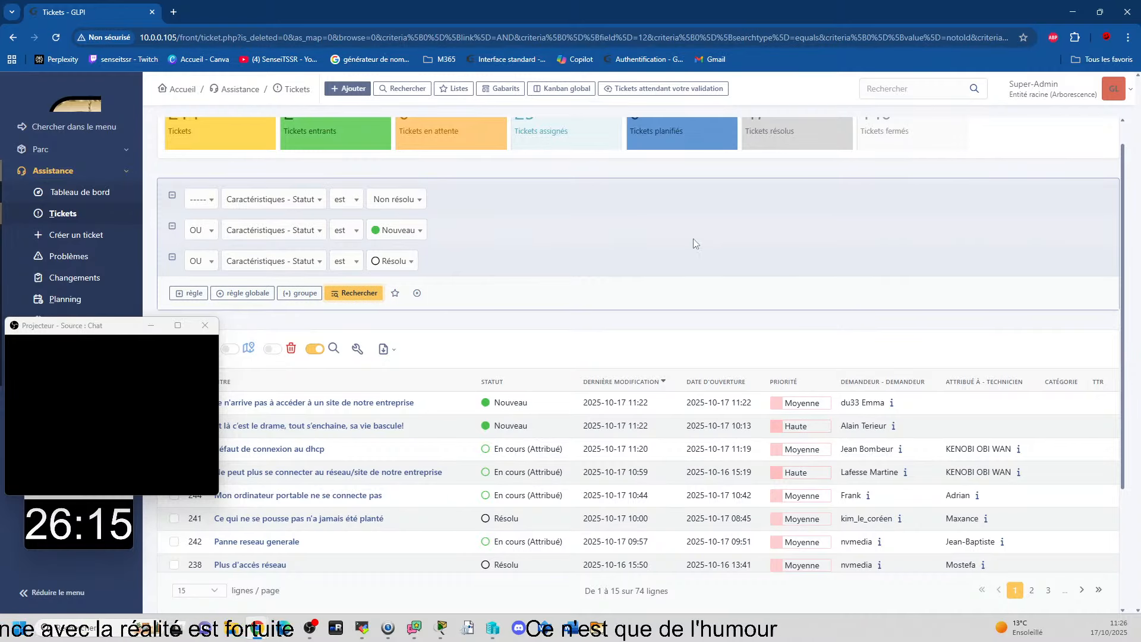
Step: Reload the filtered ticket list and open the resolved ticket "Ce qui ne se pousse pas n'a jamais été planté"
scroll(578, 264, "down", 2)
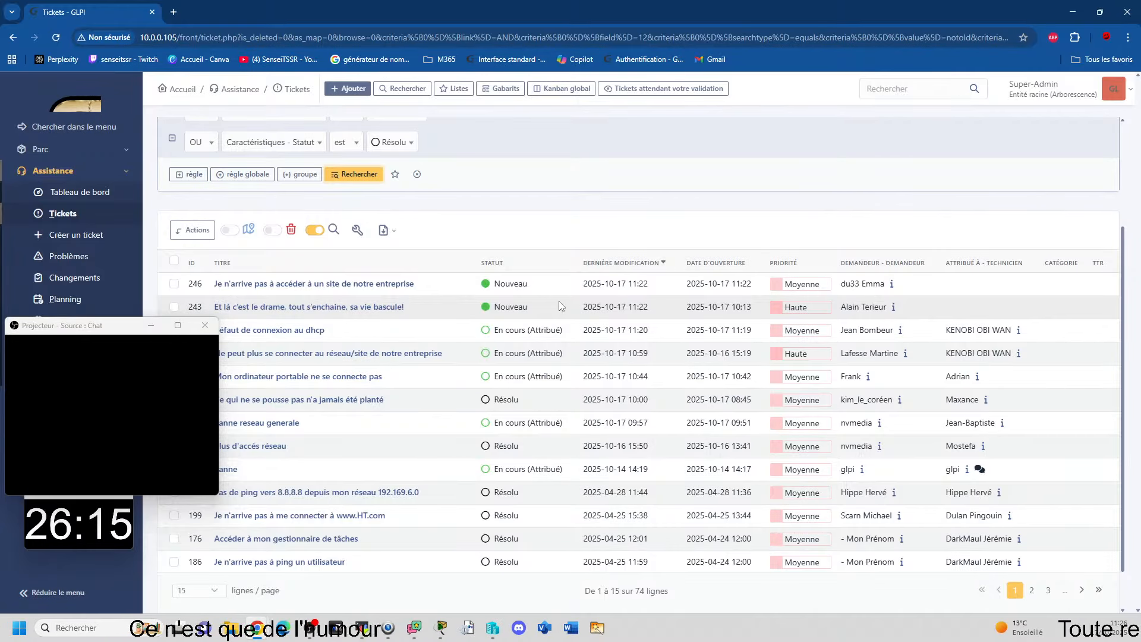
left_click(295, 91)
scroll(559, 238, "down", 3)
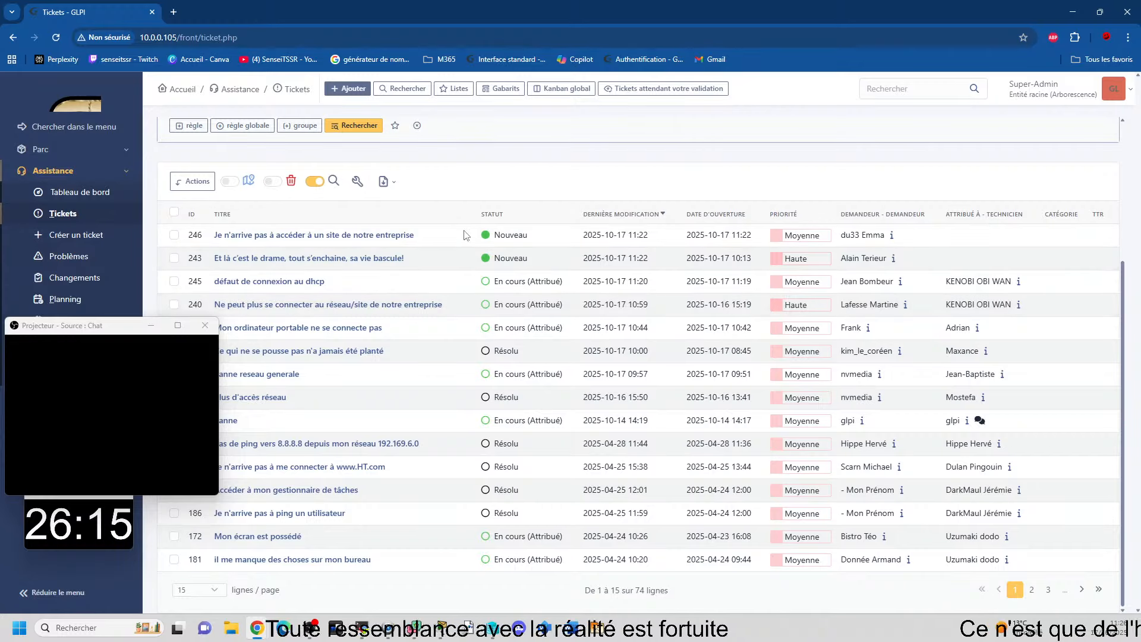
left_click(344, 354)
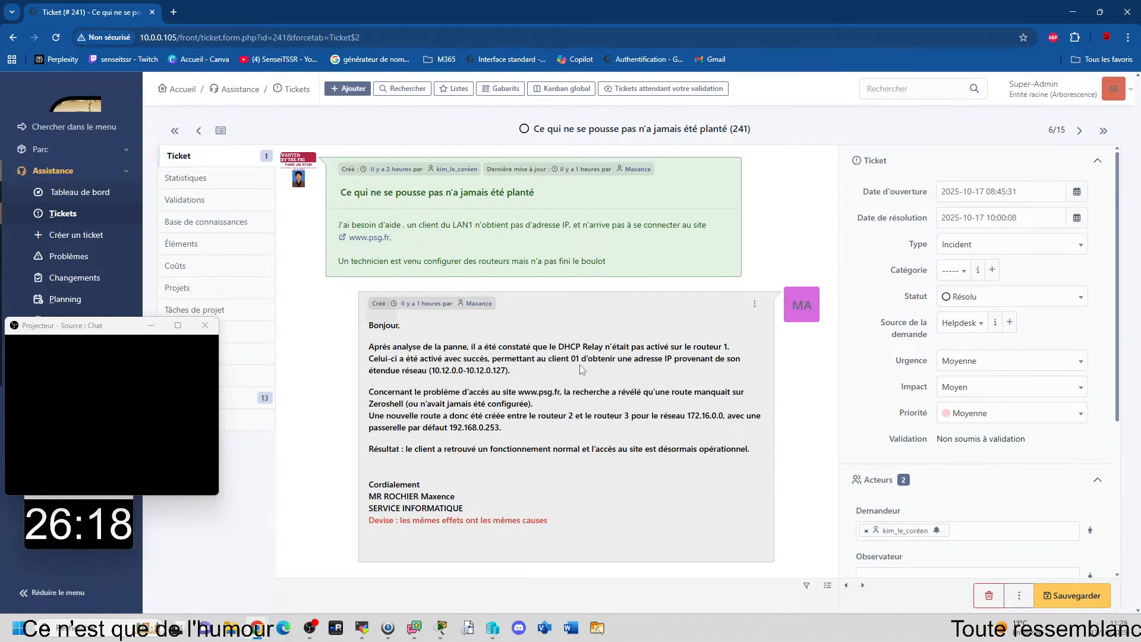
Step: Set the status of the open ticket to Clos and save it
left_click(1010, 296)
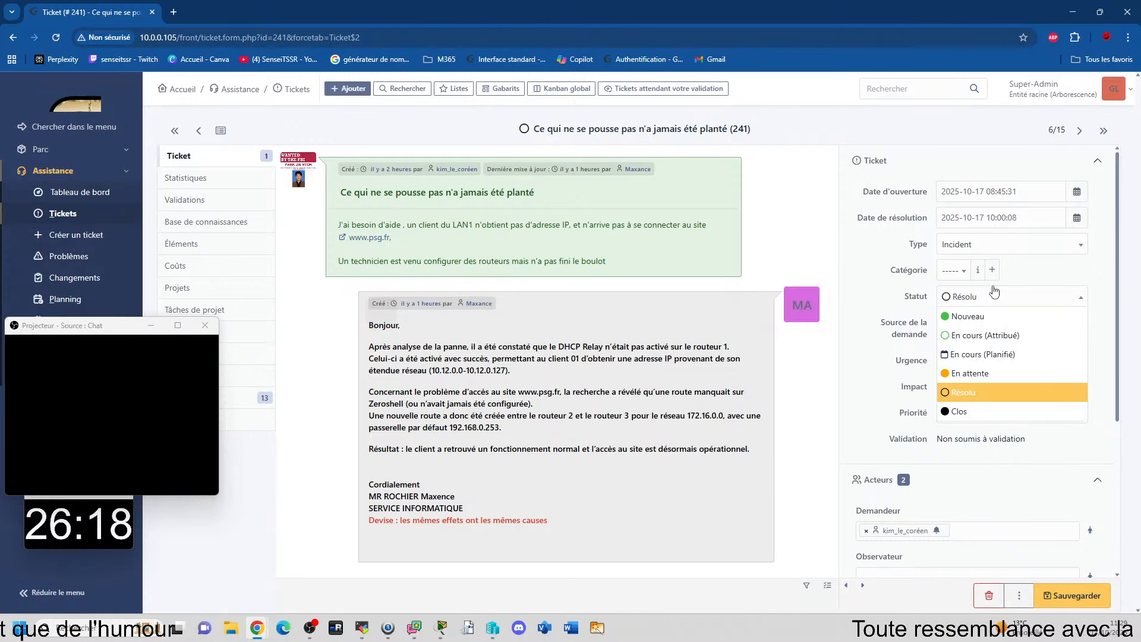
left_click(976, 413)
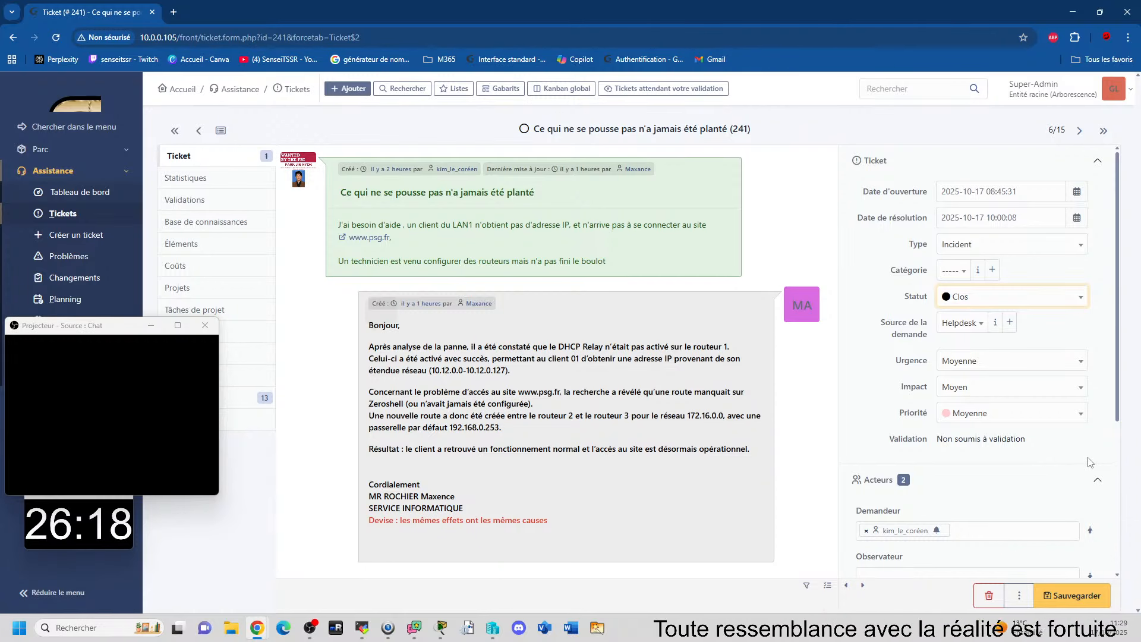
left_click(1075, 596)
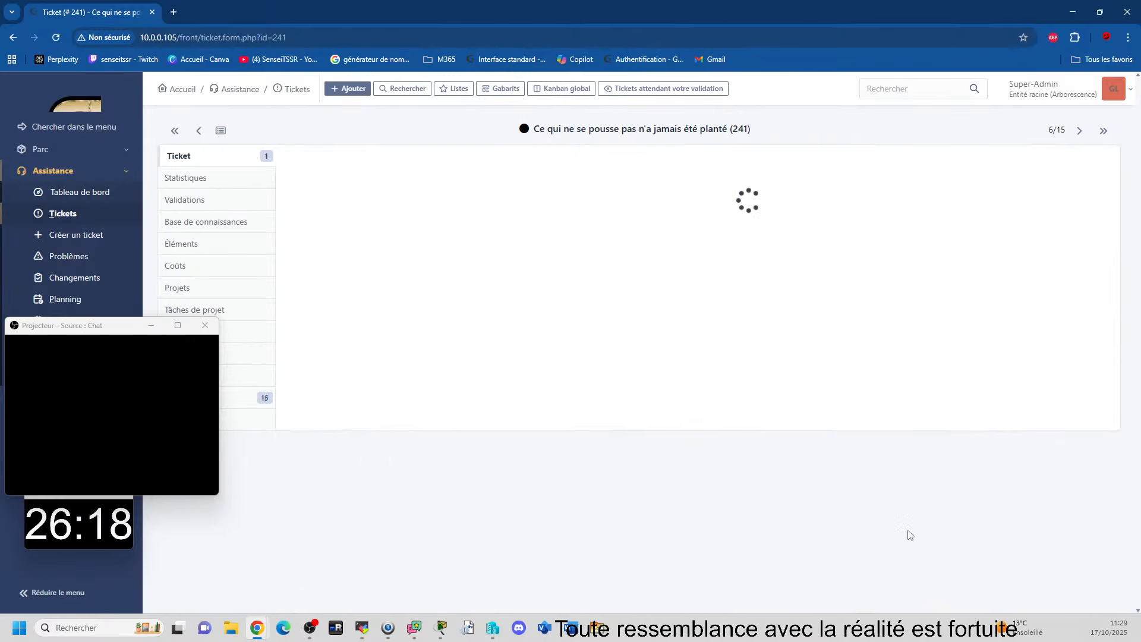
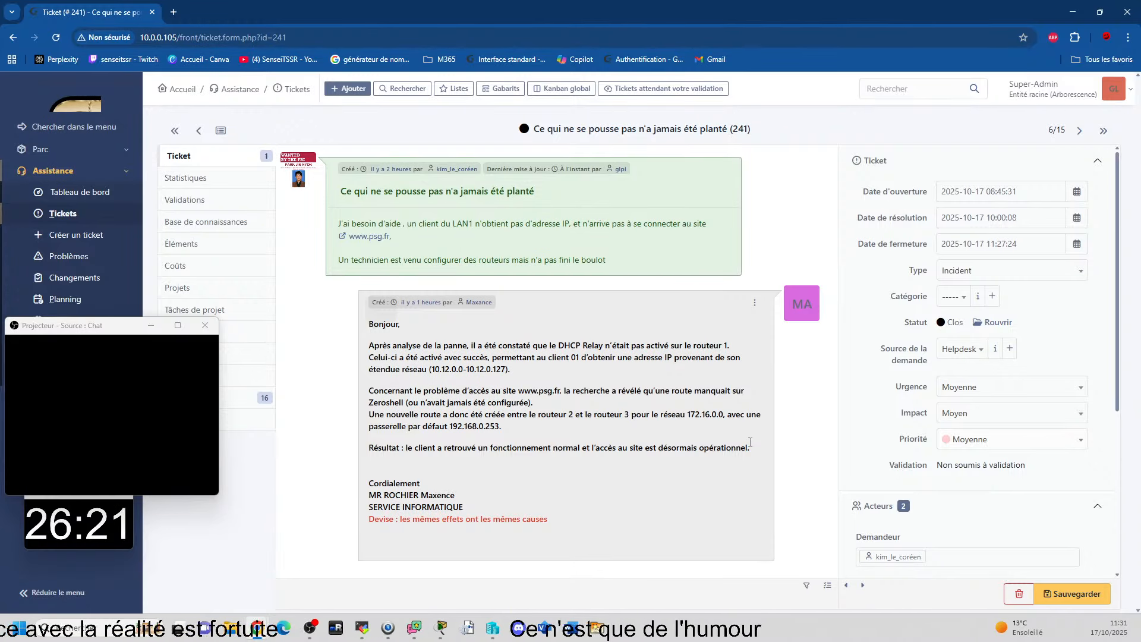
Step: Return to the filtered ticket list and open the resolved ticket "Panne reseau generale" to read its solution
left_click(295, 92)
scroll(547, 292, "down", 3)
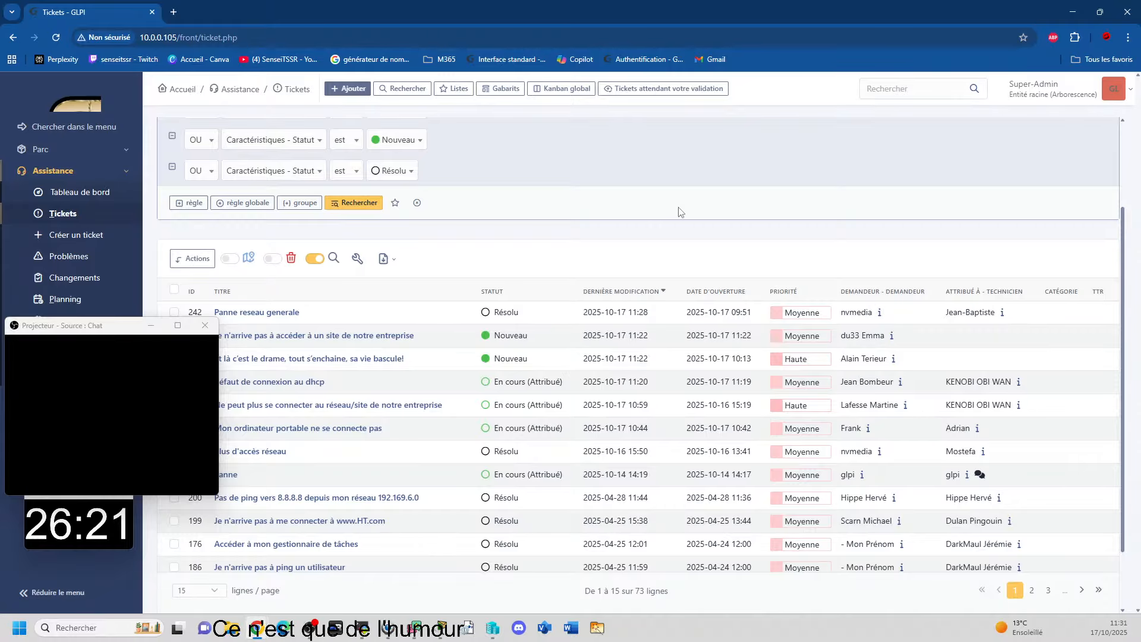
left_click(257, 312)
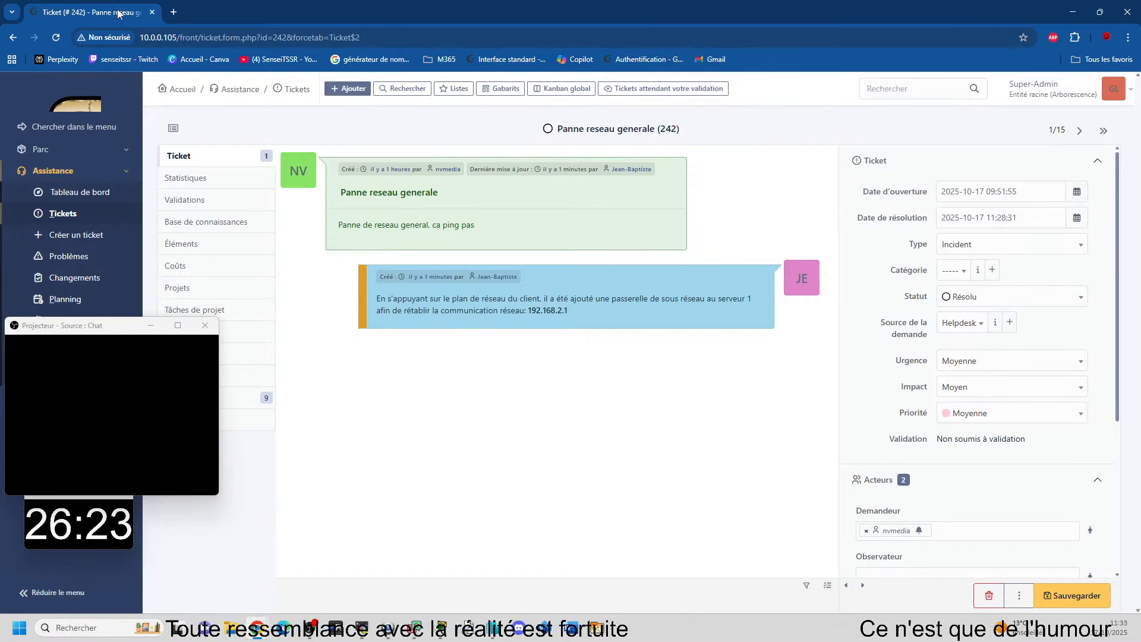
Step: Return to the ticket list, look through the listed tickets and open the assigned ticket "Je n'arrive pas à accéder à un site de notre entreprise"
left_click(294, 88)
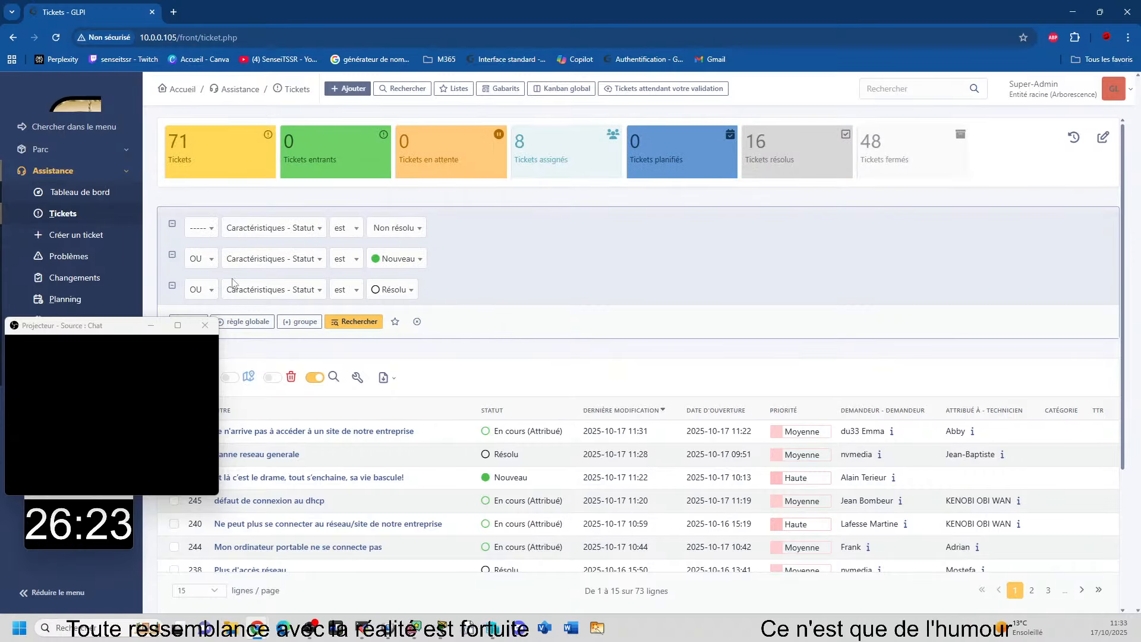
scroll(533, 259, "down", 2)
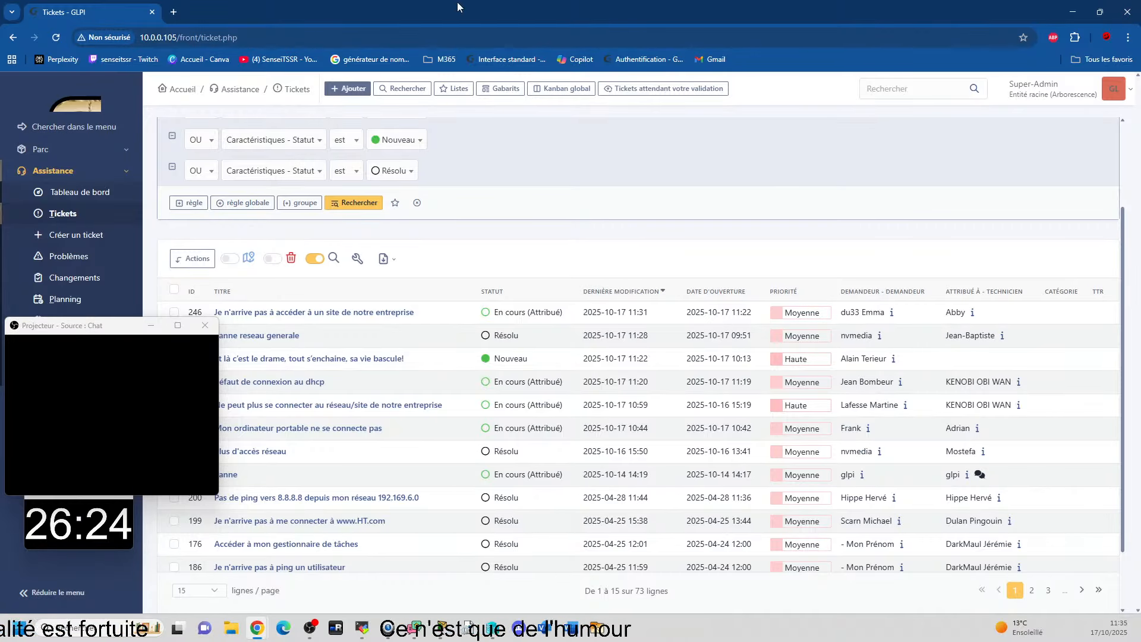
scroll(575, 192, "down", 1)
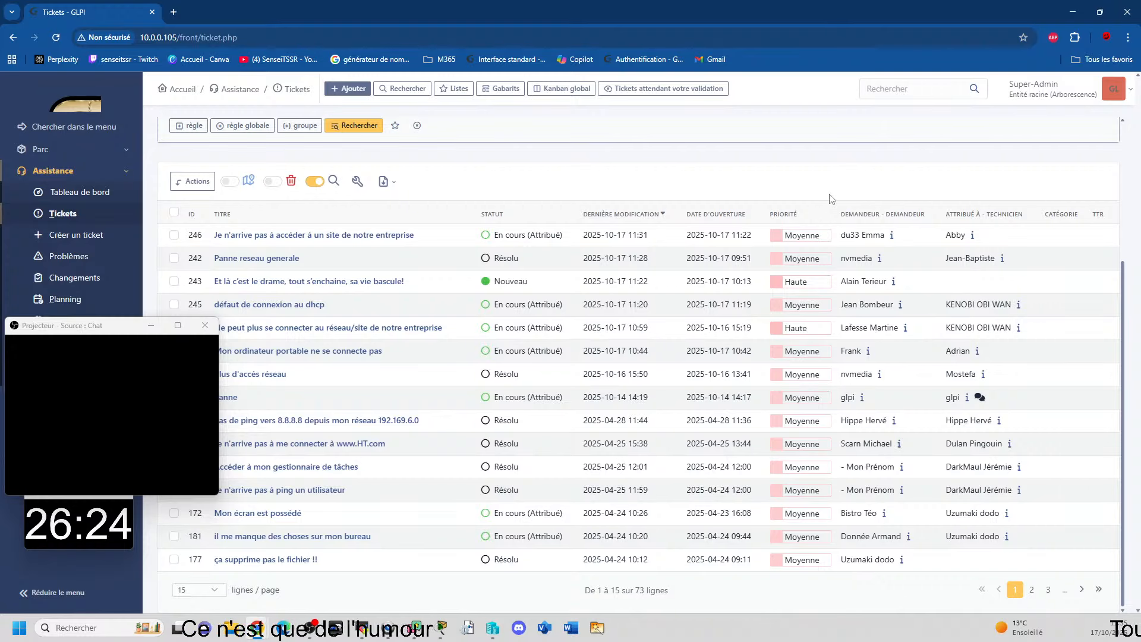
scroll(831, 198, "up", 3)
scroll(757, 234, "down", 3)
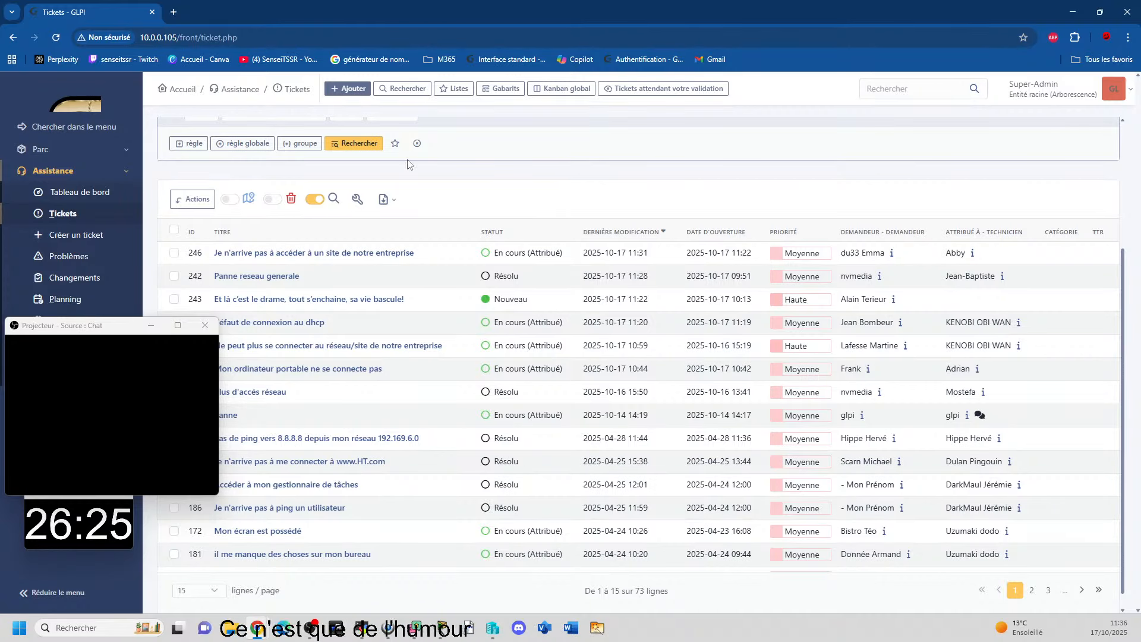
mouse_move(296, 260)
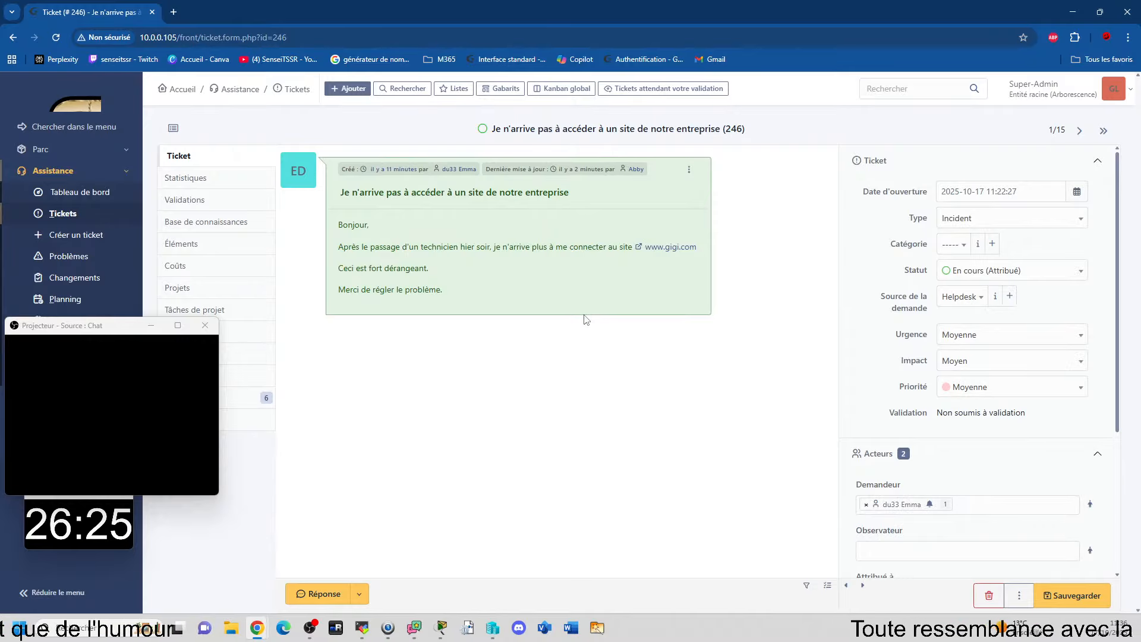
Step: Examine the open ticket's description, status, priority and assigned actors
left_click_drag(427, 270, 333, 274)
left_click(457, 273)
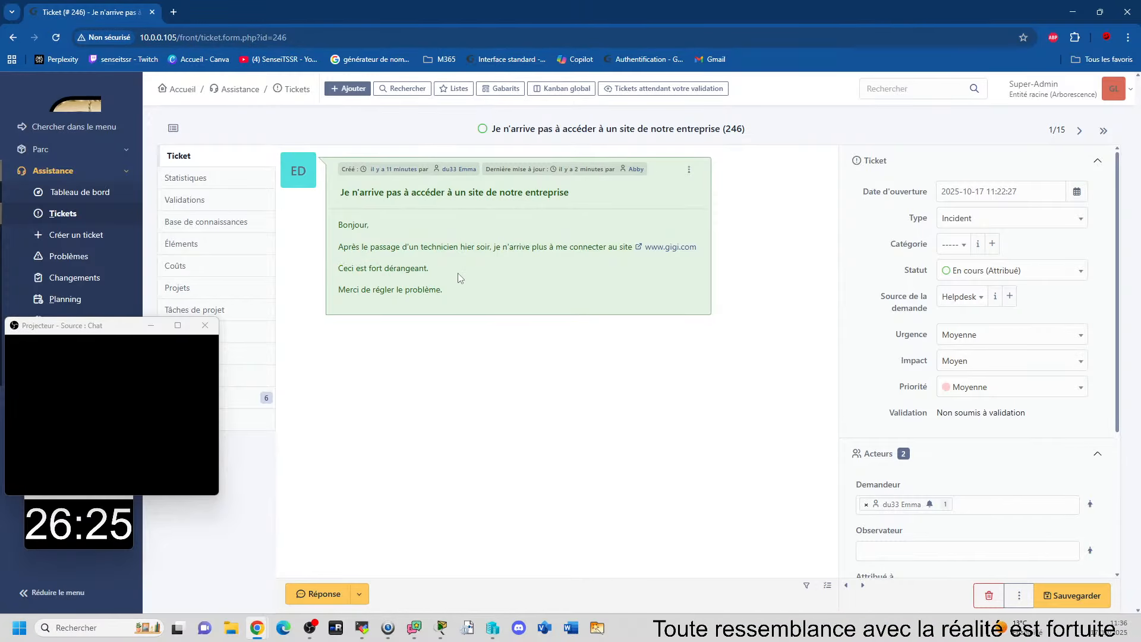
scroll(758, 319, "down", 2)
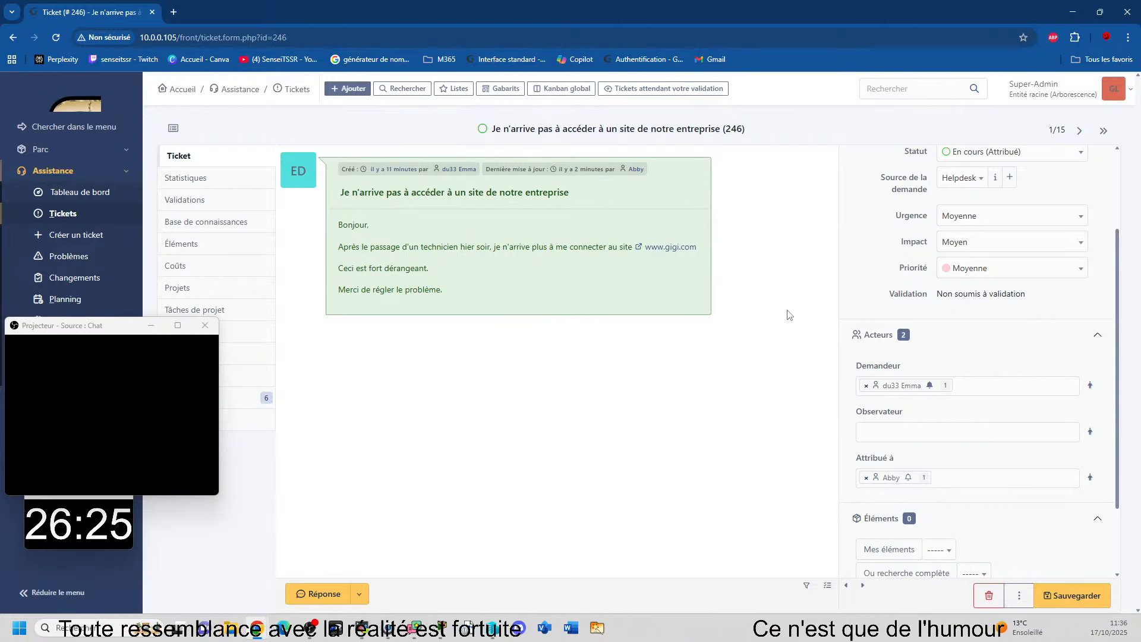
scroll(935, 354, "down", 2)
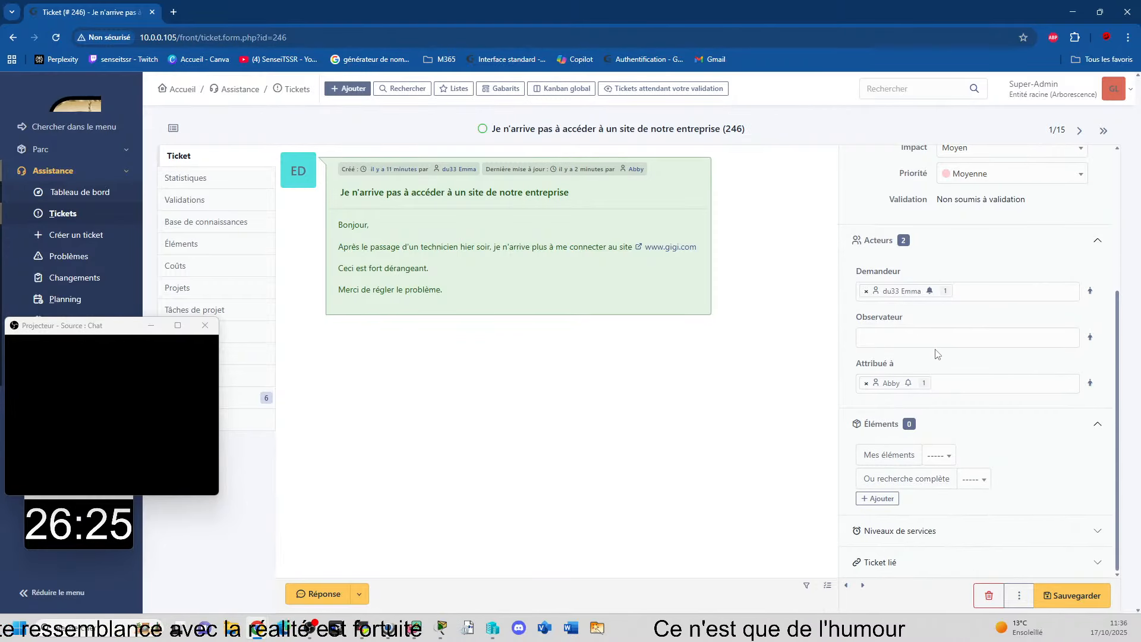
scroll(999, 360, "up", 4)
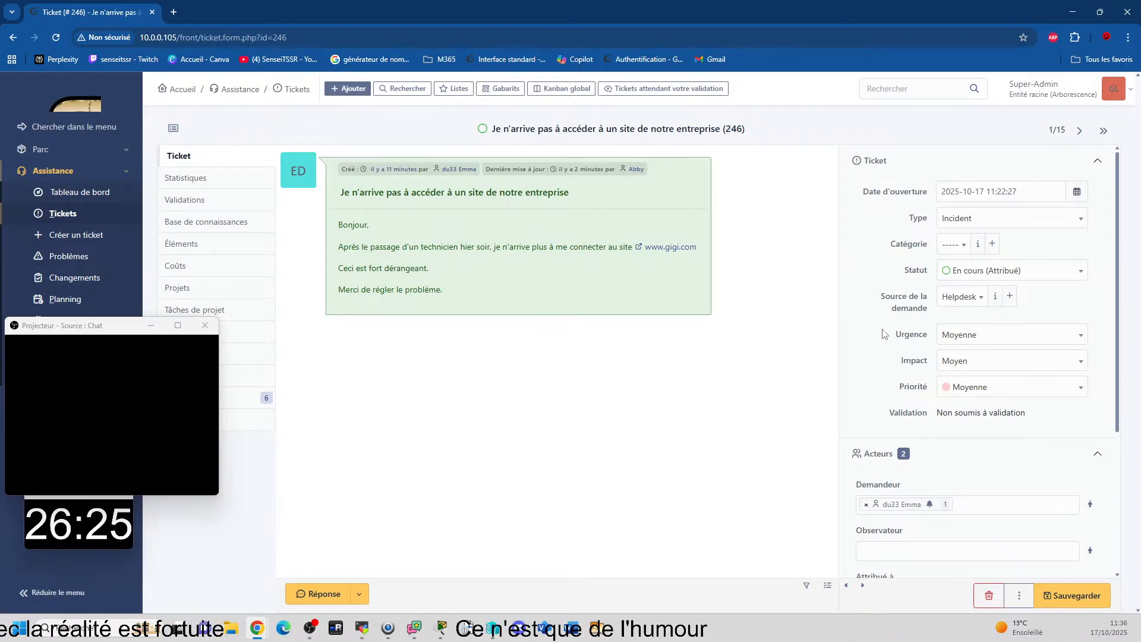
scroll(950, 357, "down", 4)
scroll(951, 366, "up", 4)
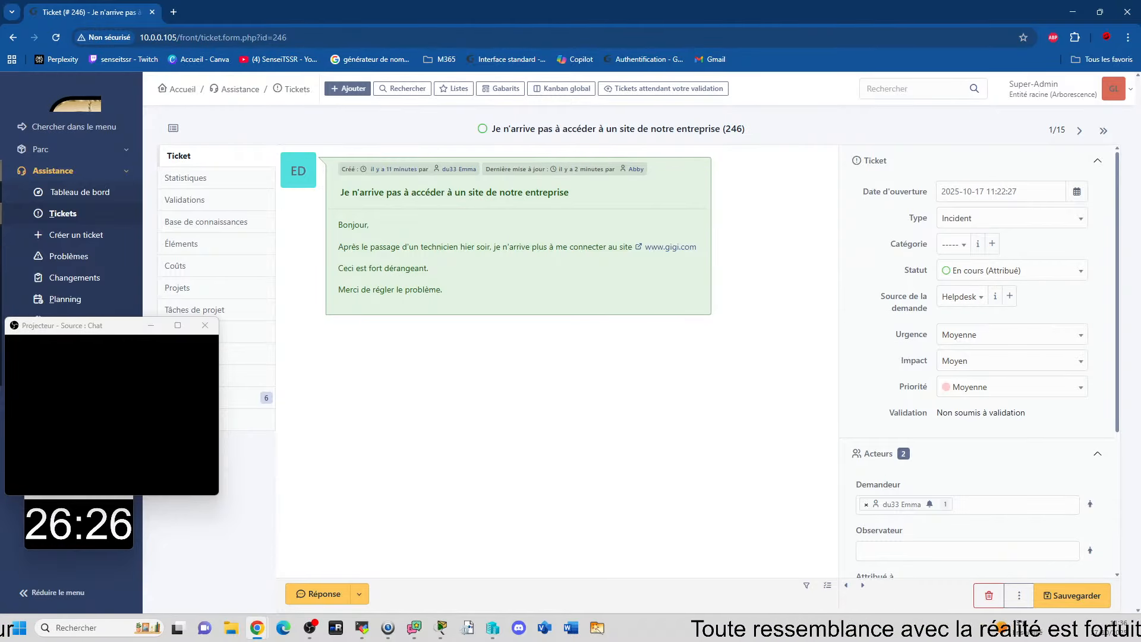
Step: Switch to the remote view of workstation PCTSSR02 and bring its TeamViewer window to the front
left_click_drag(1, 222, 89, 9)
left_click(1016, 9)
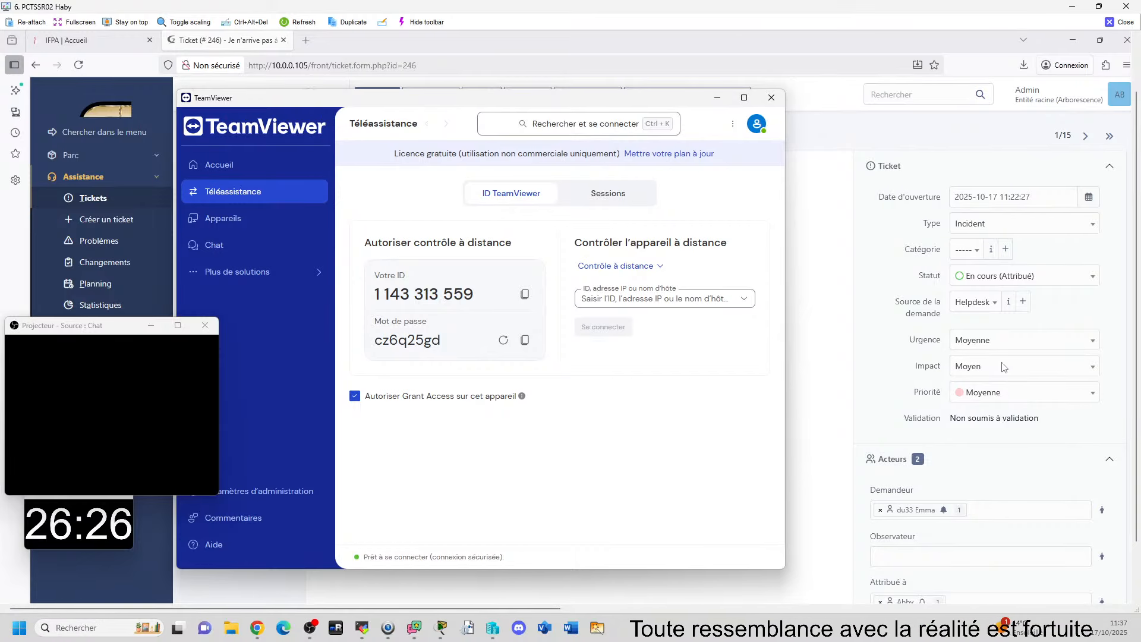
left_click(810, 383)
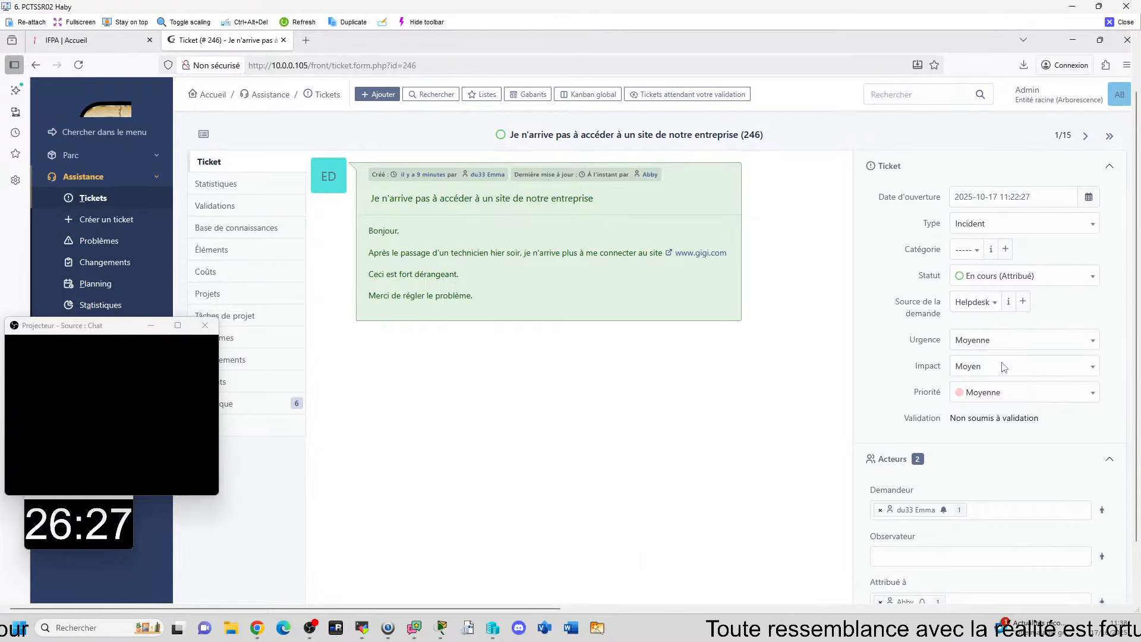
mouse_move(702, 624)
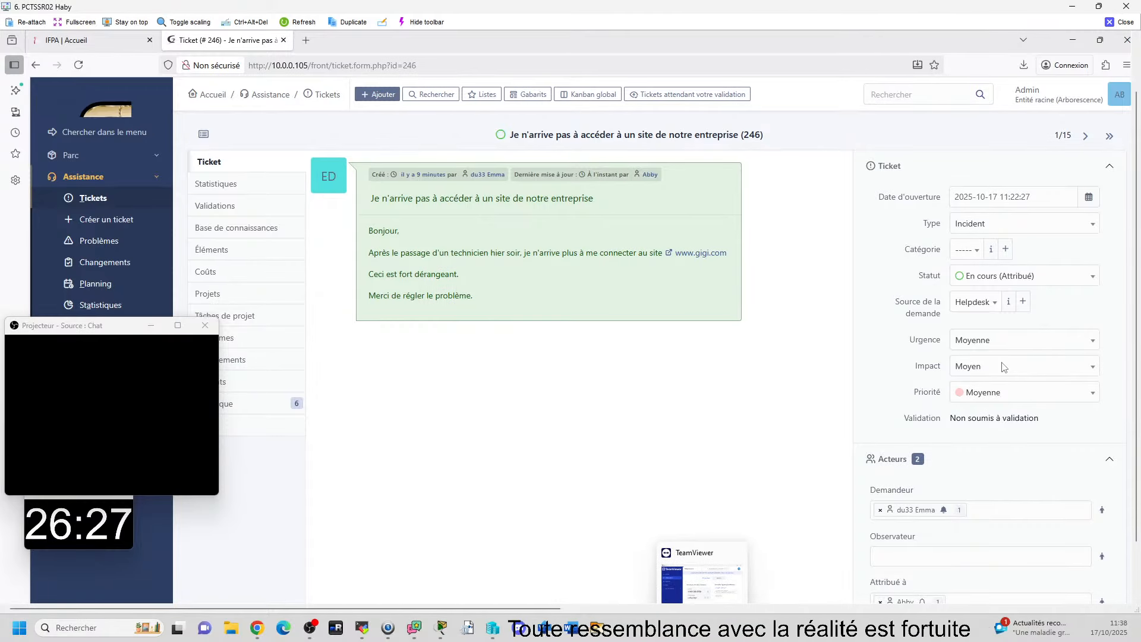
left_click(703, 581)
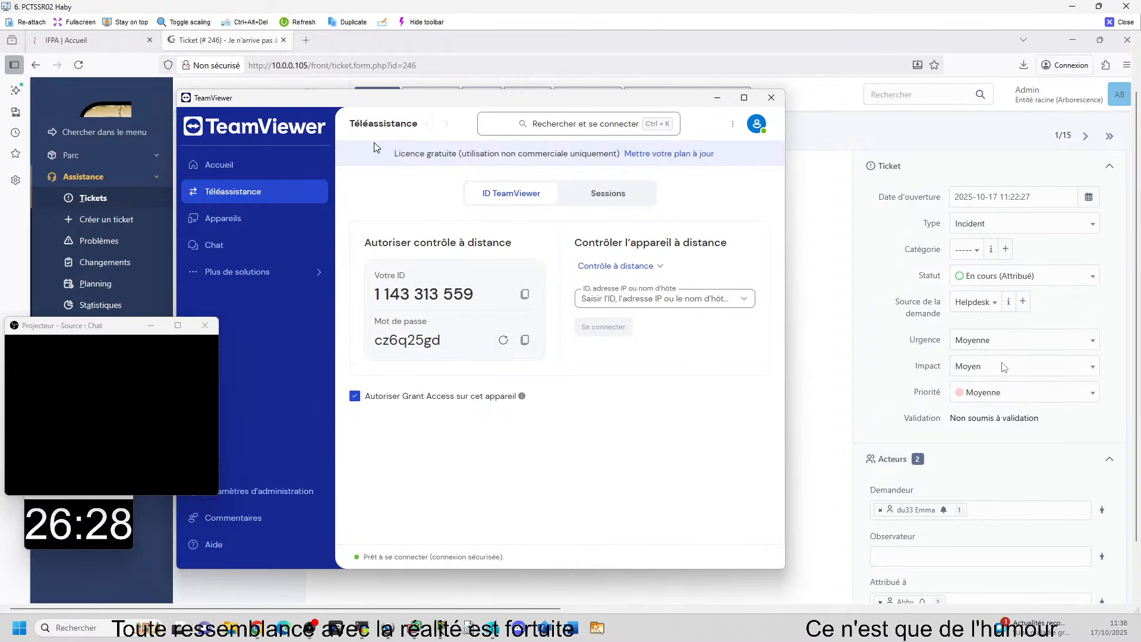
Step: Start a TeamViewer remote control session by entering the partner computer's ID and its password
left_click(654, 298)
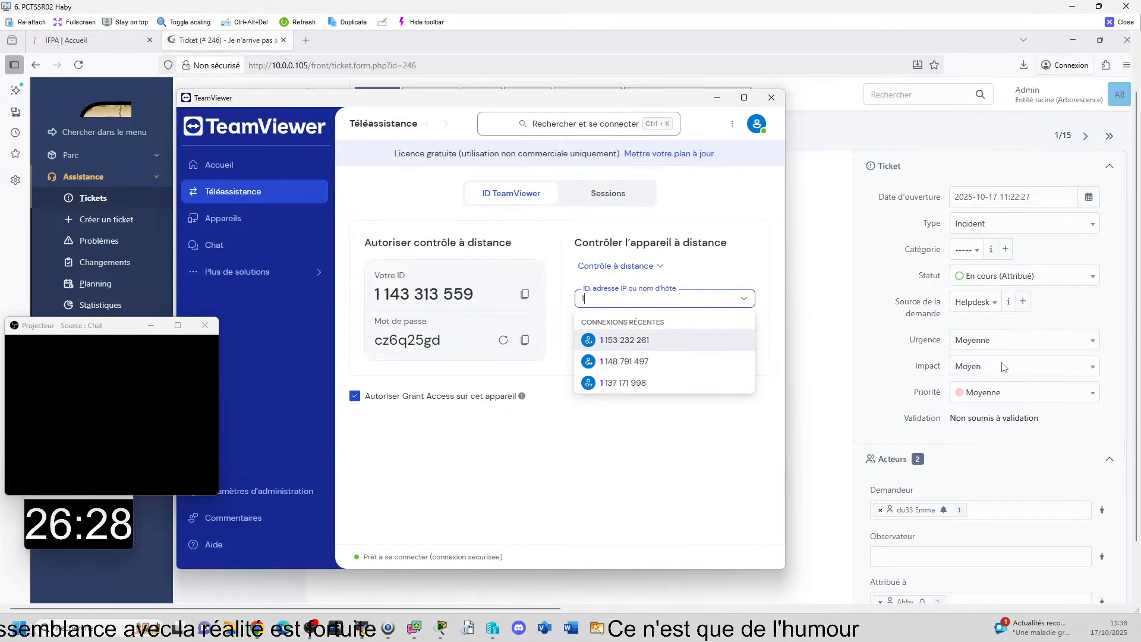
type("11 79")
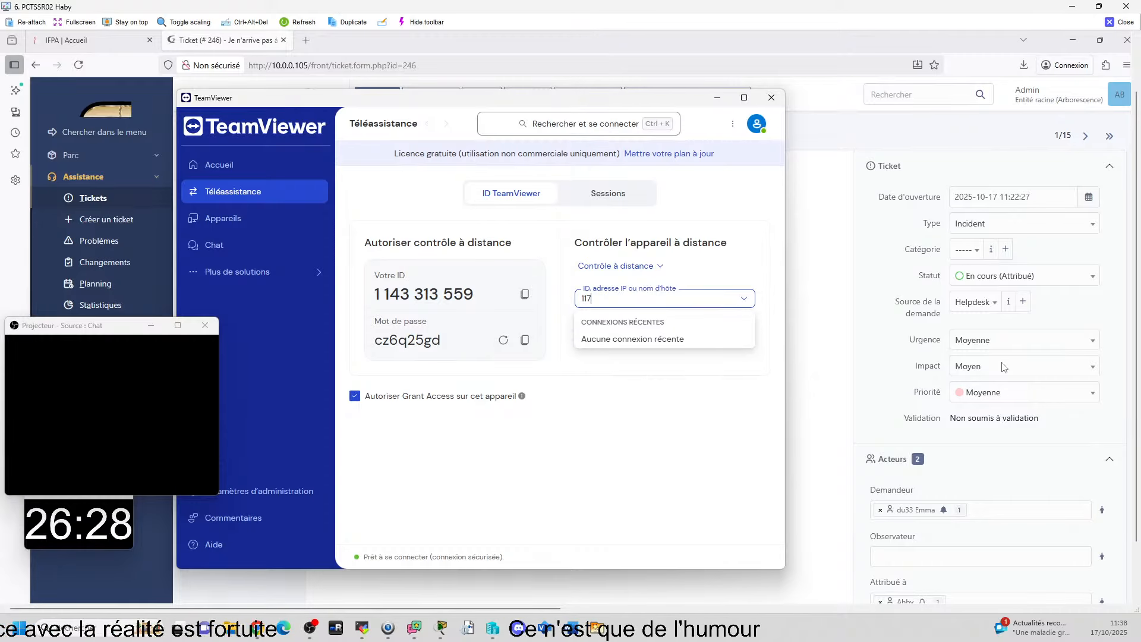
type("2 098")
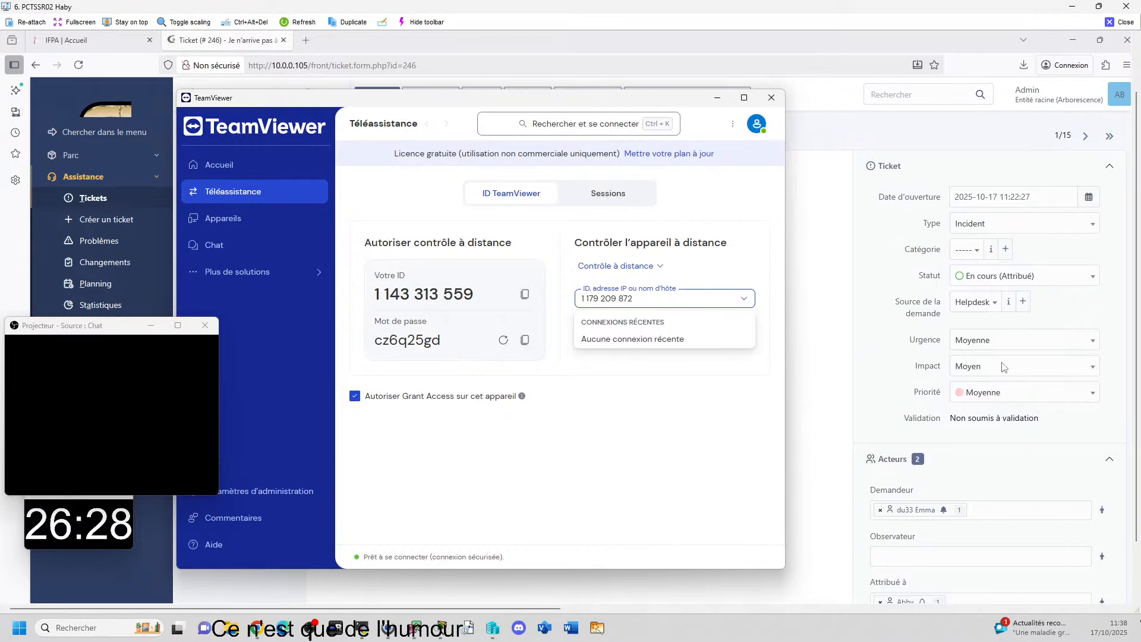
key("Return")
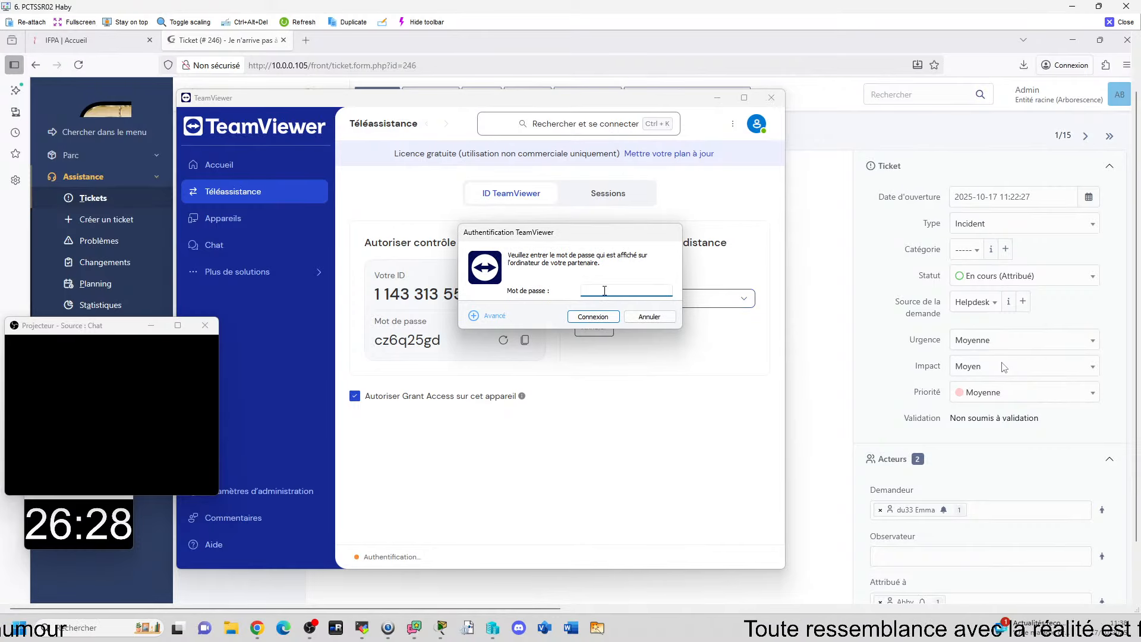
type("•")
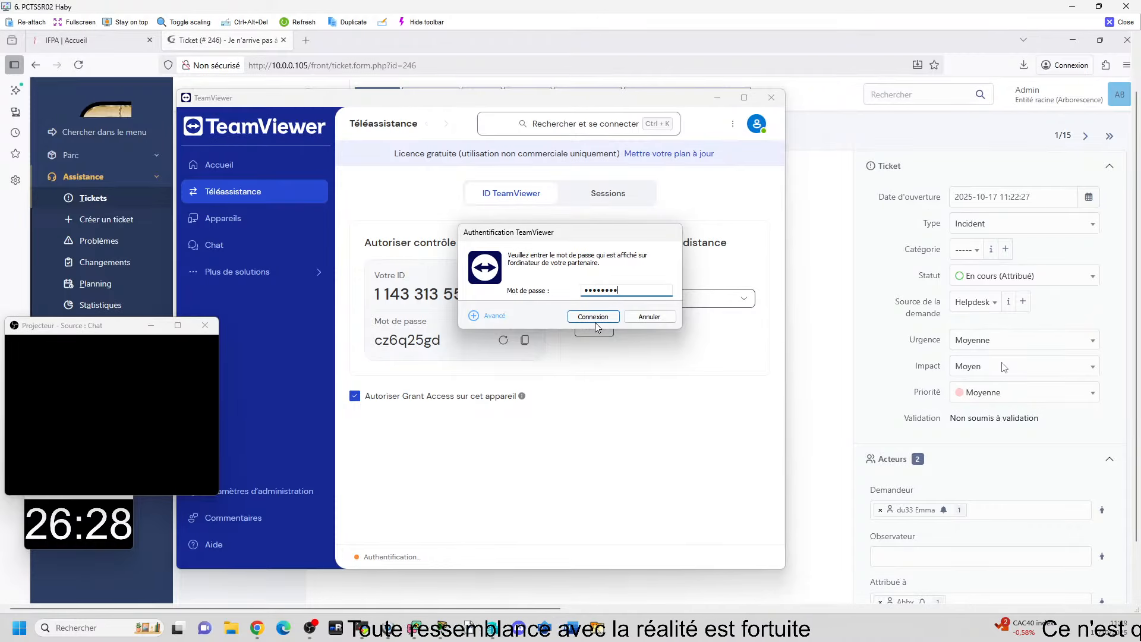
key("Return")
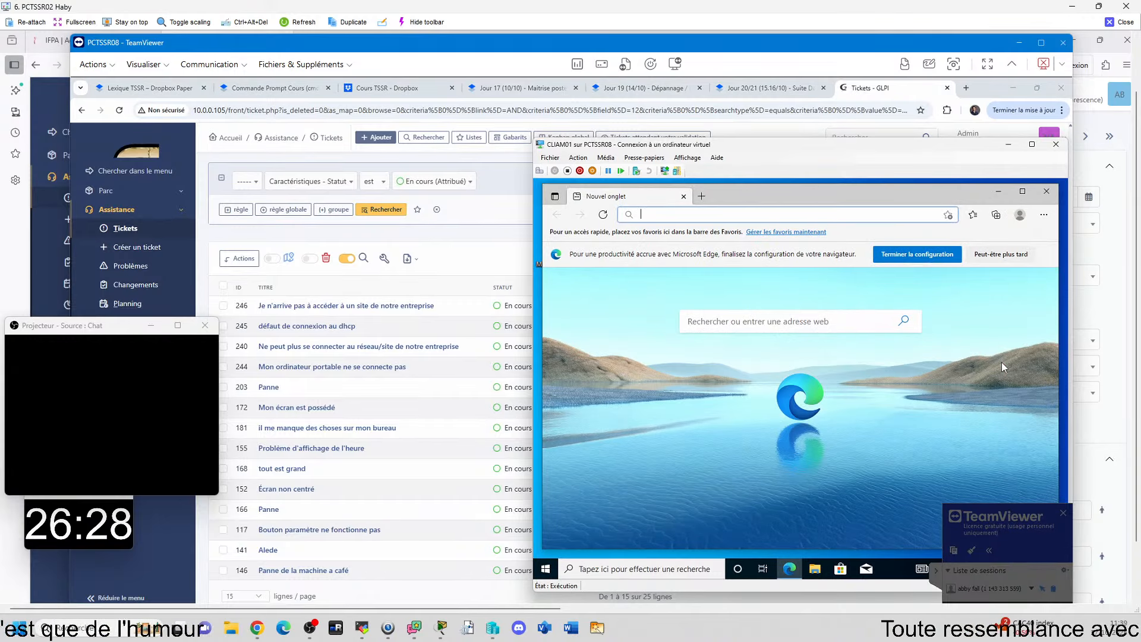
type("www.gi")
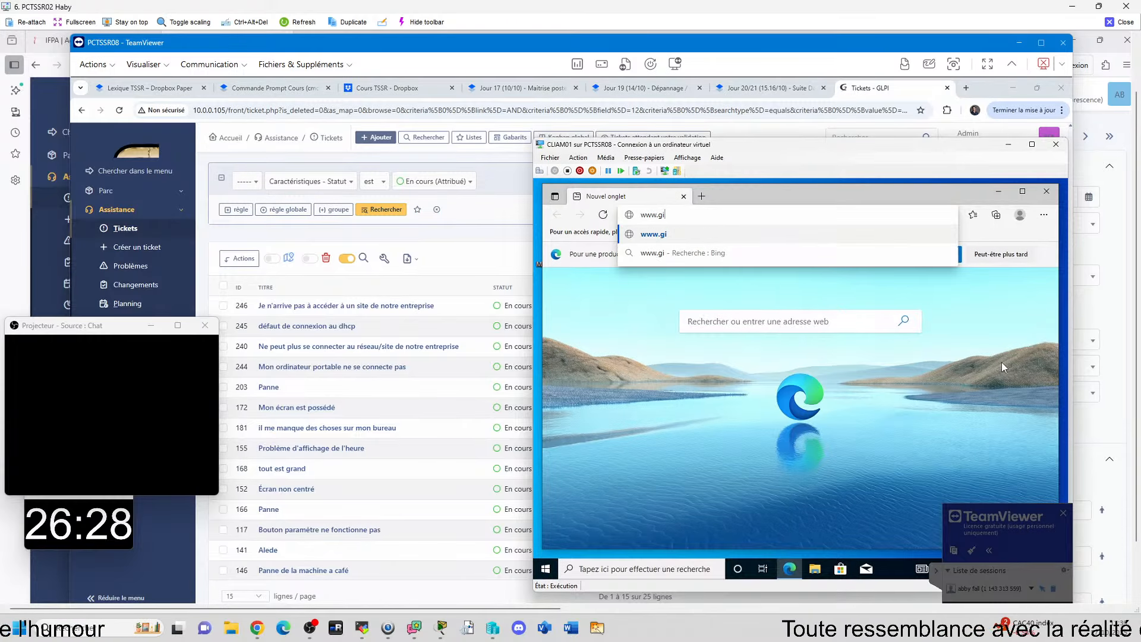
type("gi.co")
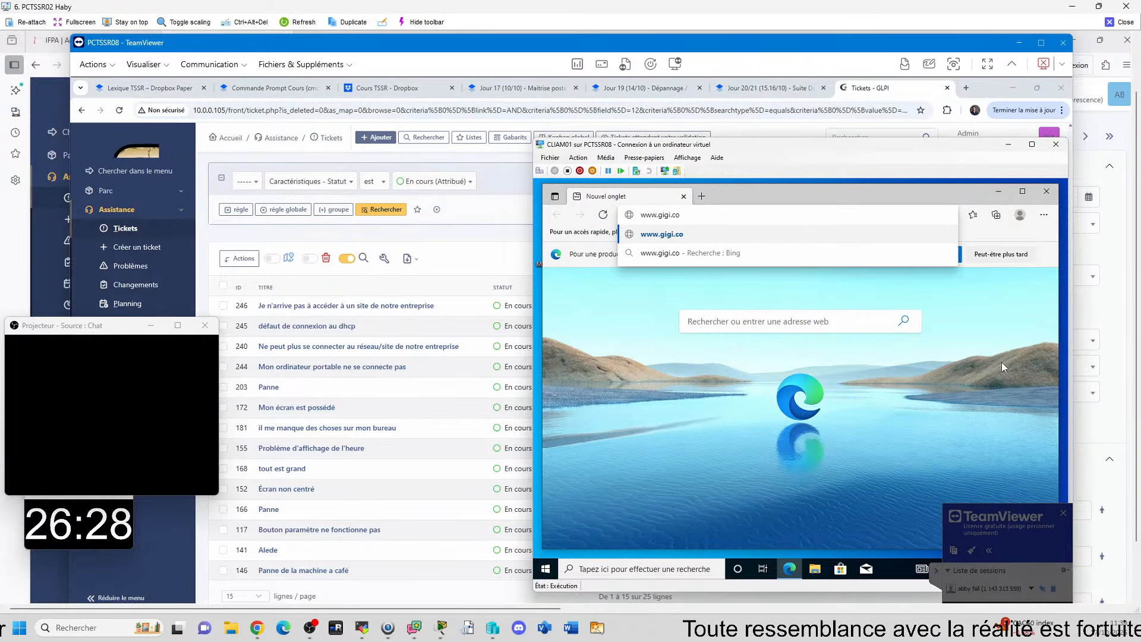
type("m")
key("Return")
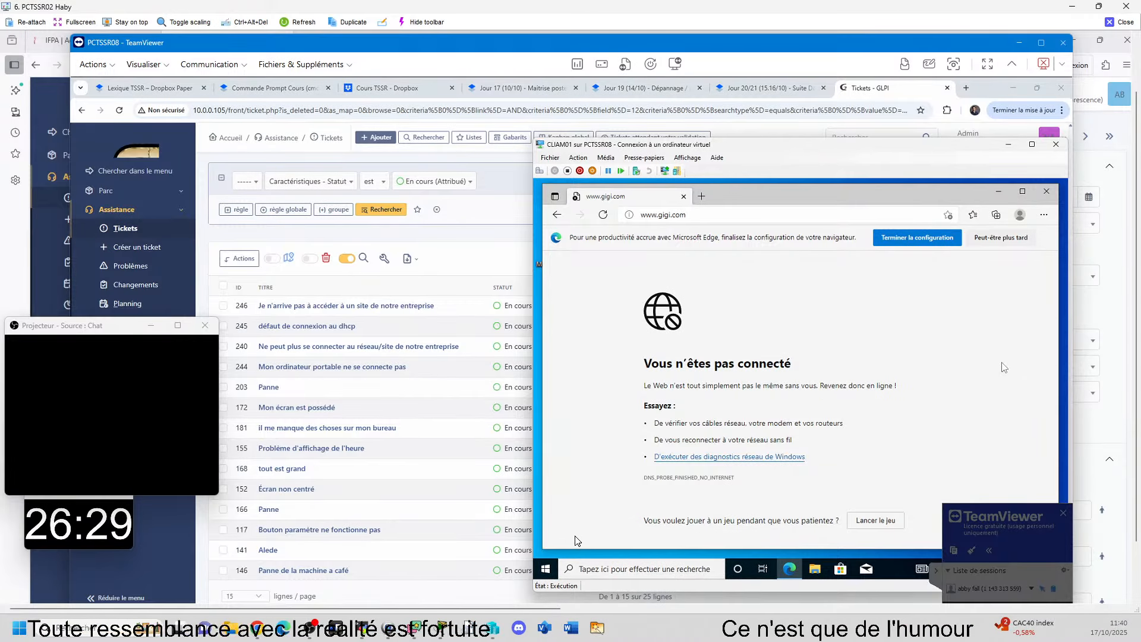
Step: Run ipconfig in a command prompt on CLIAM01 to check its IP configuration, and close the prompt
key("super+r")
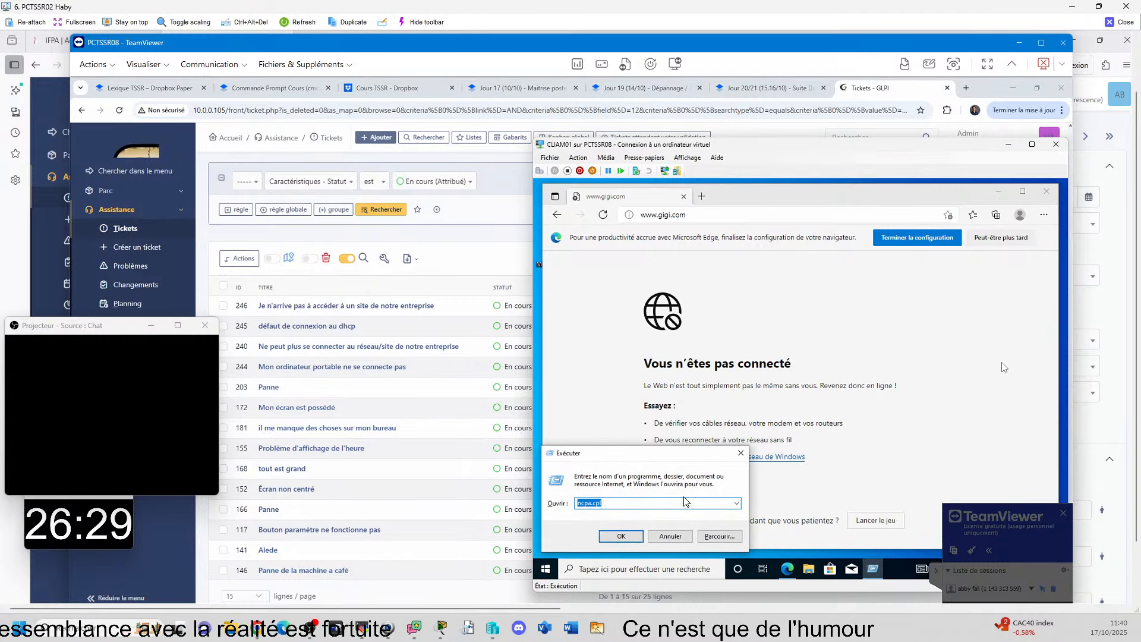
type("cmd")
key("Return")
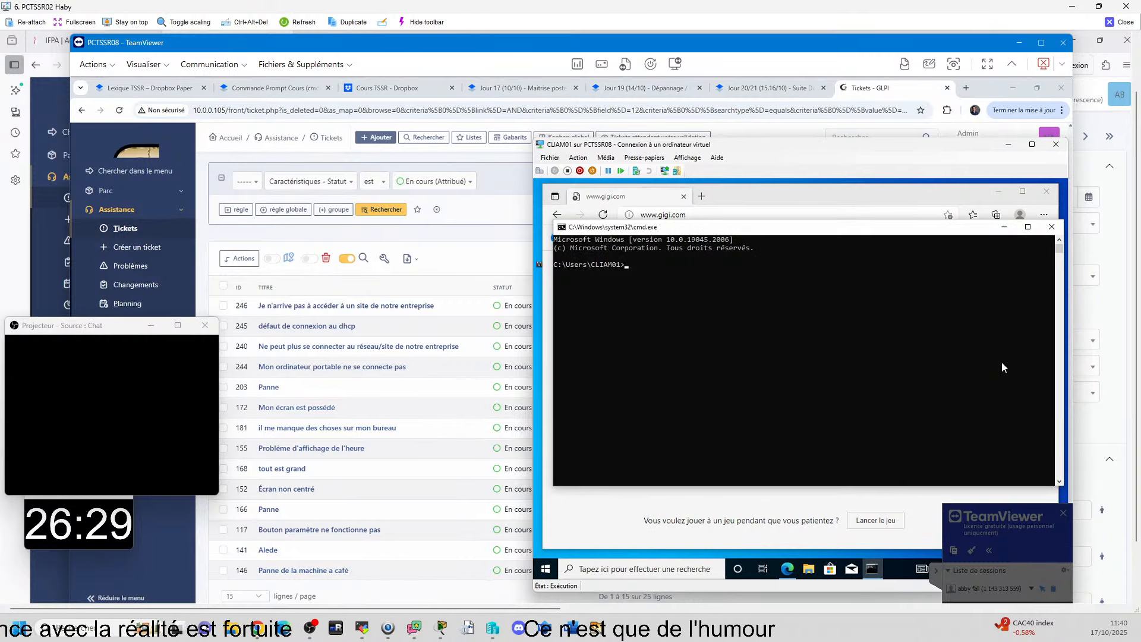
type("ipconfig")
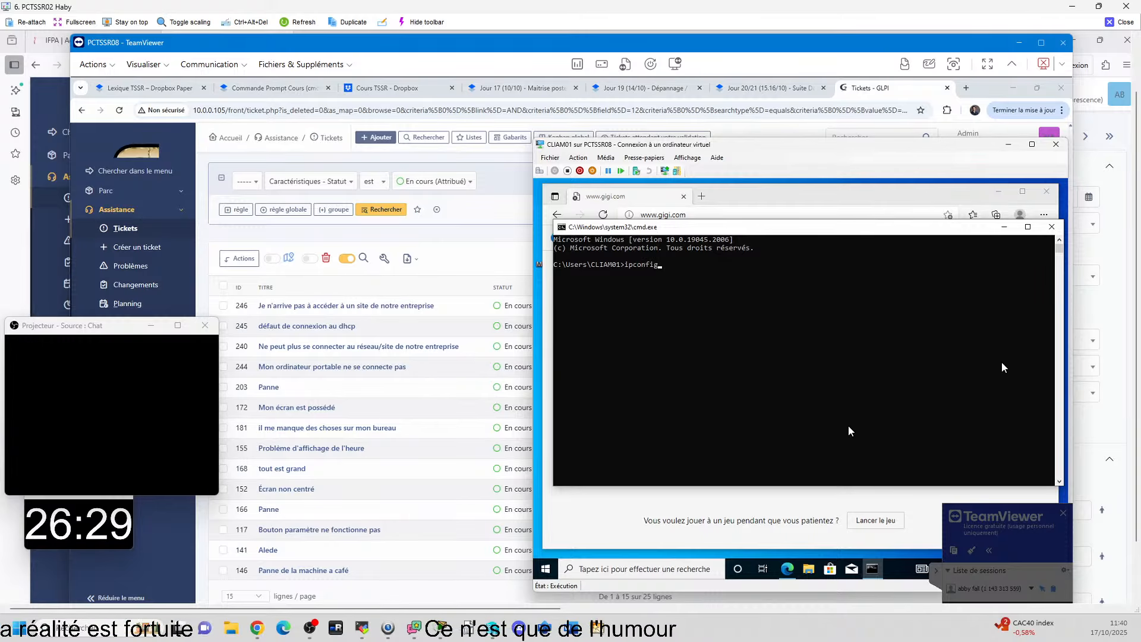
key("Return")
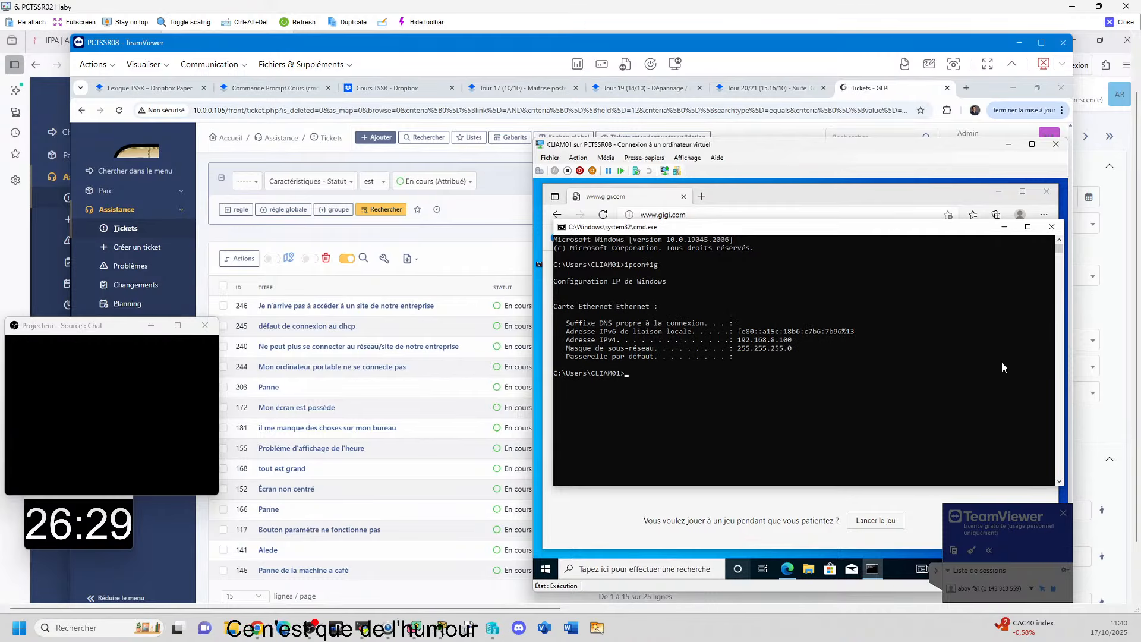
mouse_move(711, 612)
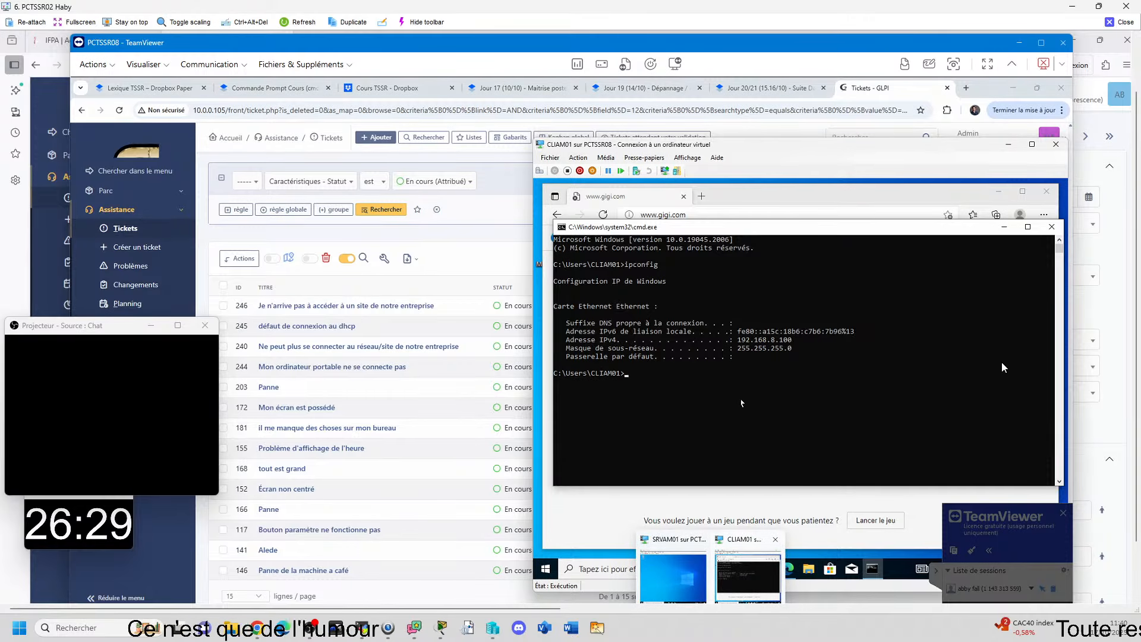
left_click(1050, 231)
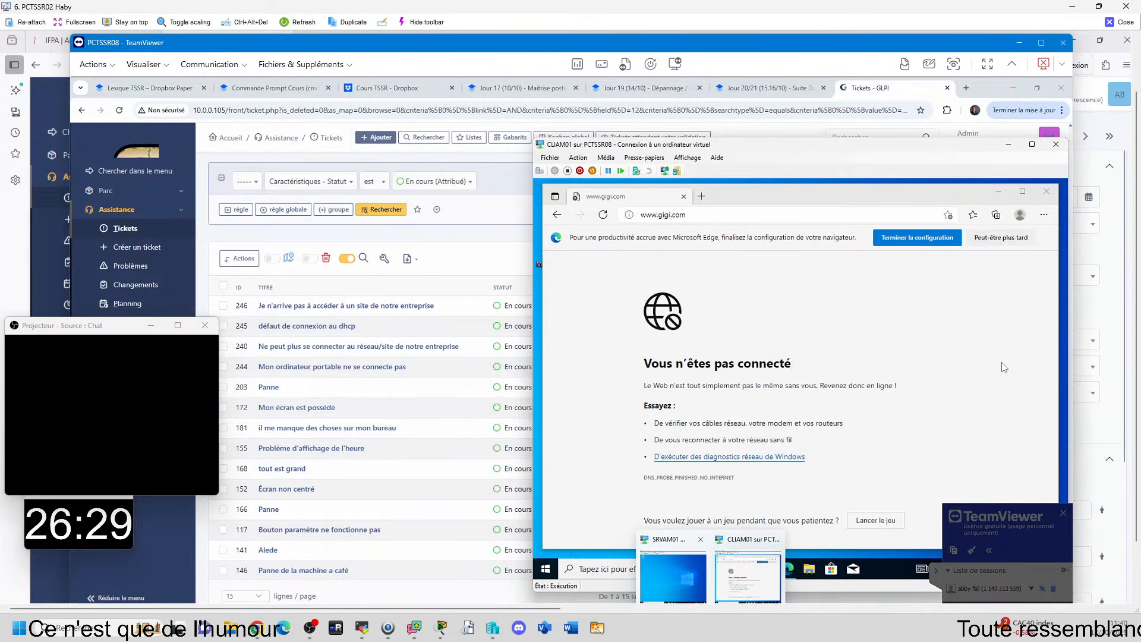
Step: Open the network connections on CLIAM01 with ncpa.cpl and show the Ethernet adapter's status
key("super+r")
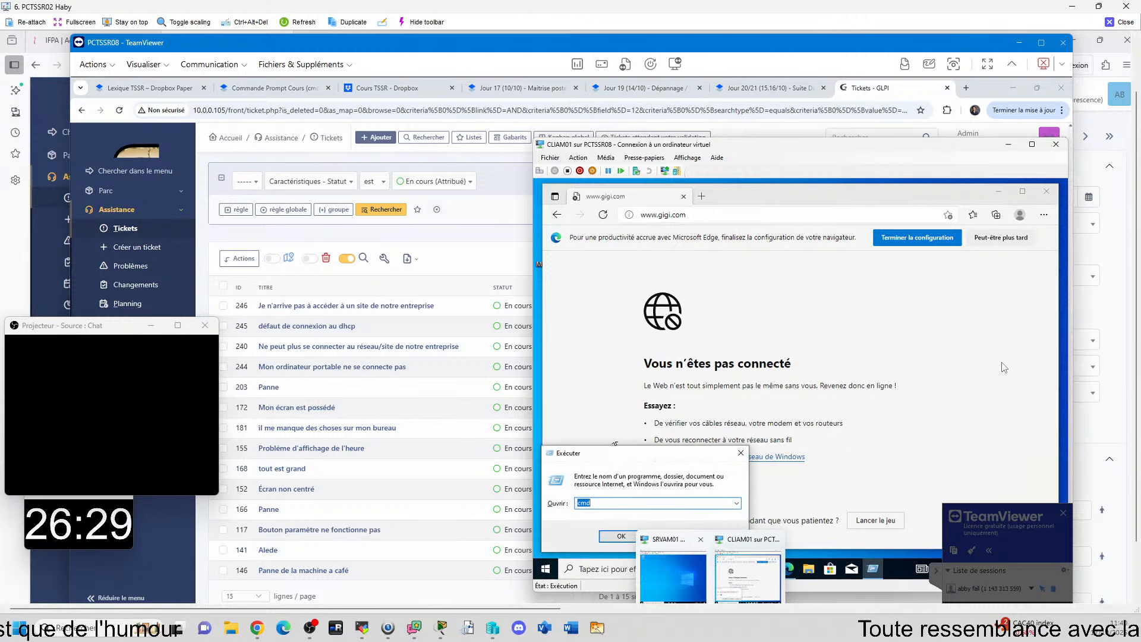
type("ncp")
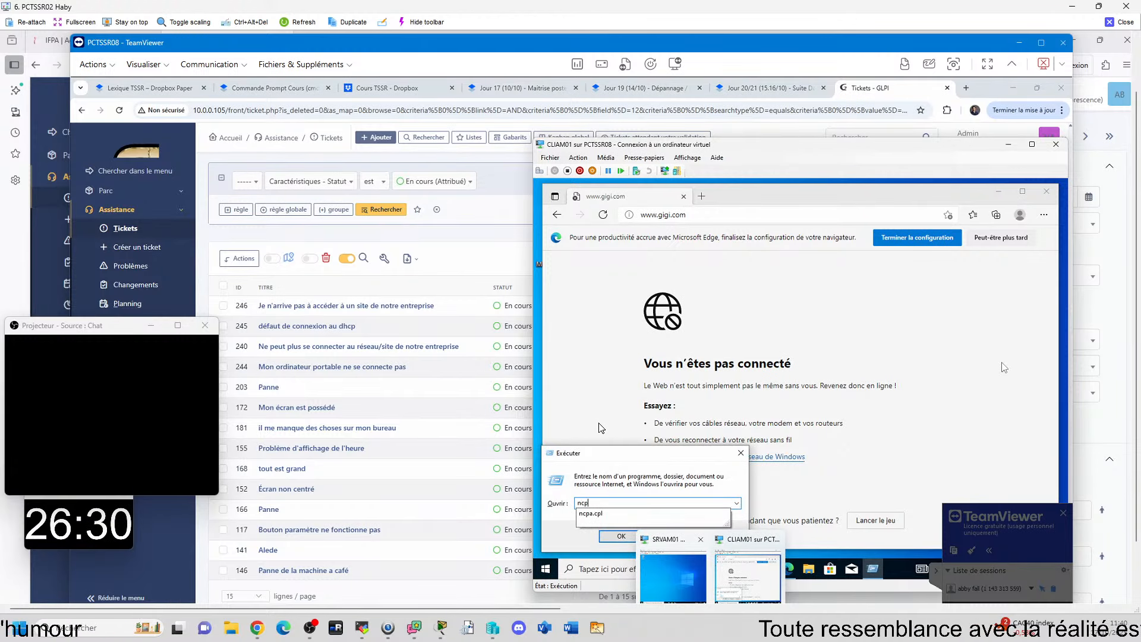
type("a.cpl")
key("Return")
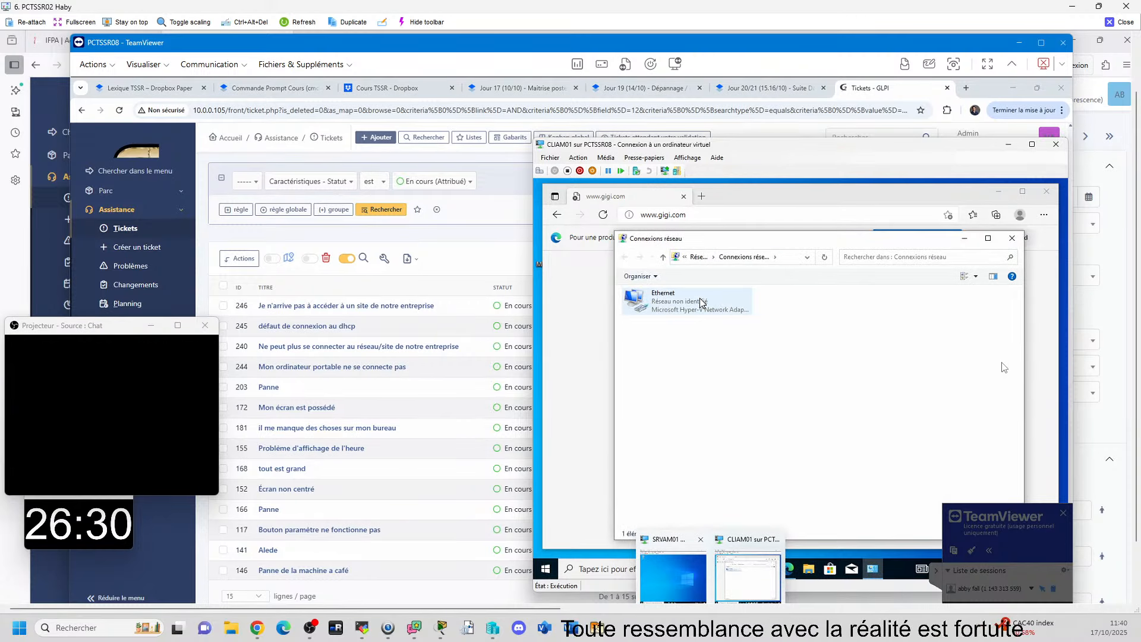
double_click(701, 303)
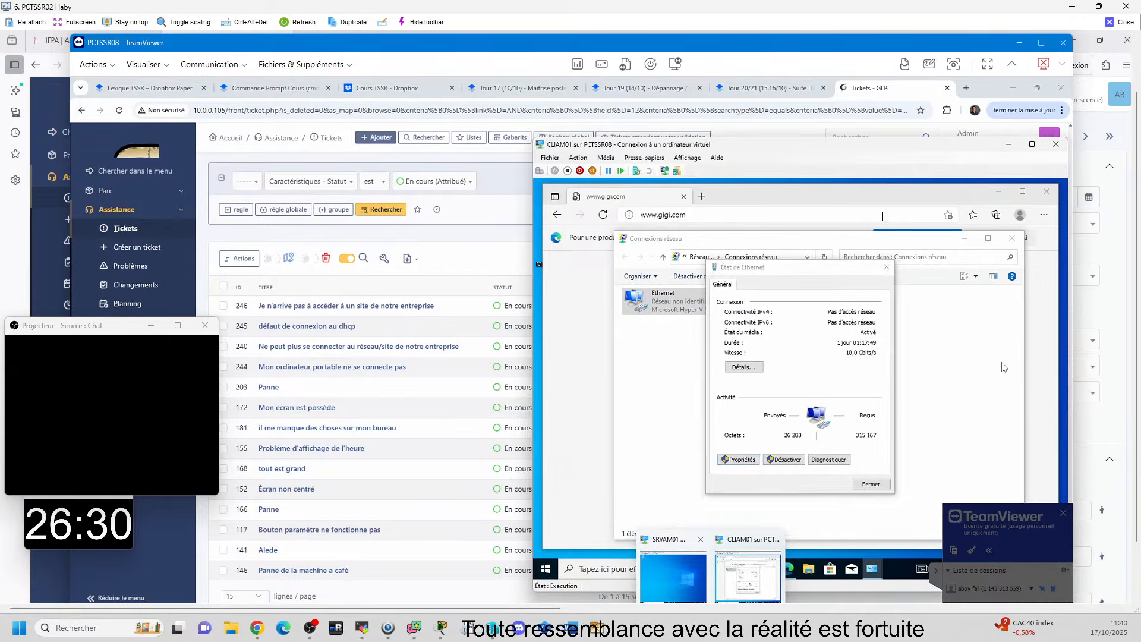
Step: Open the Internet Protocol version 4 (TCP/IPv4) properties of the Ethernet adapter on CLIAM01
left_click(738, 460)
left_click(796, 386)
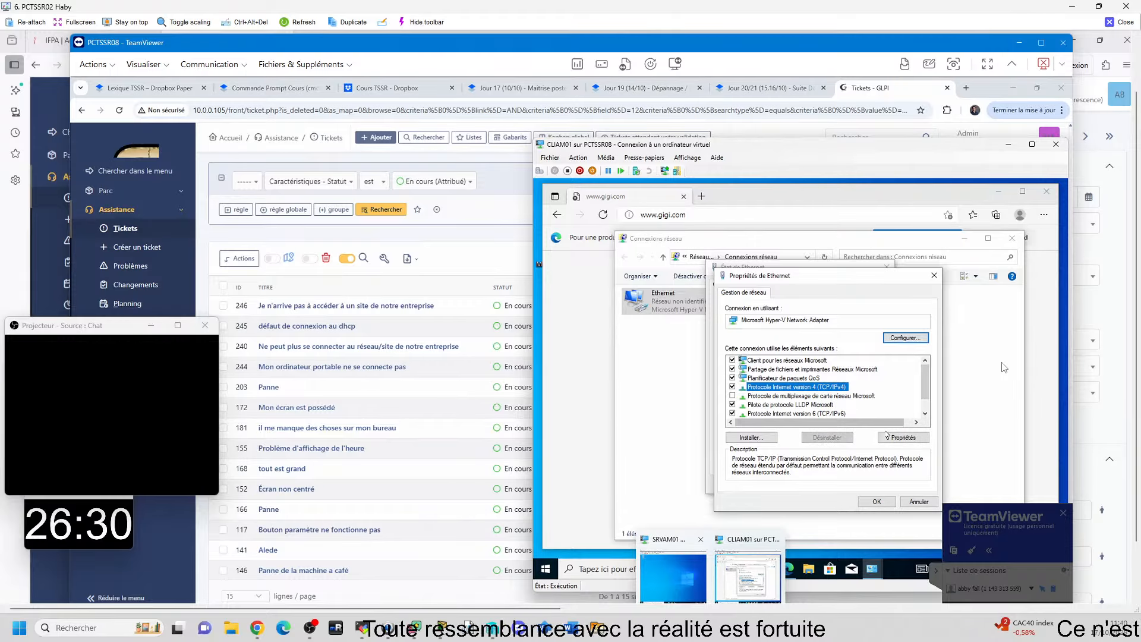
left_click(891, 437)
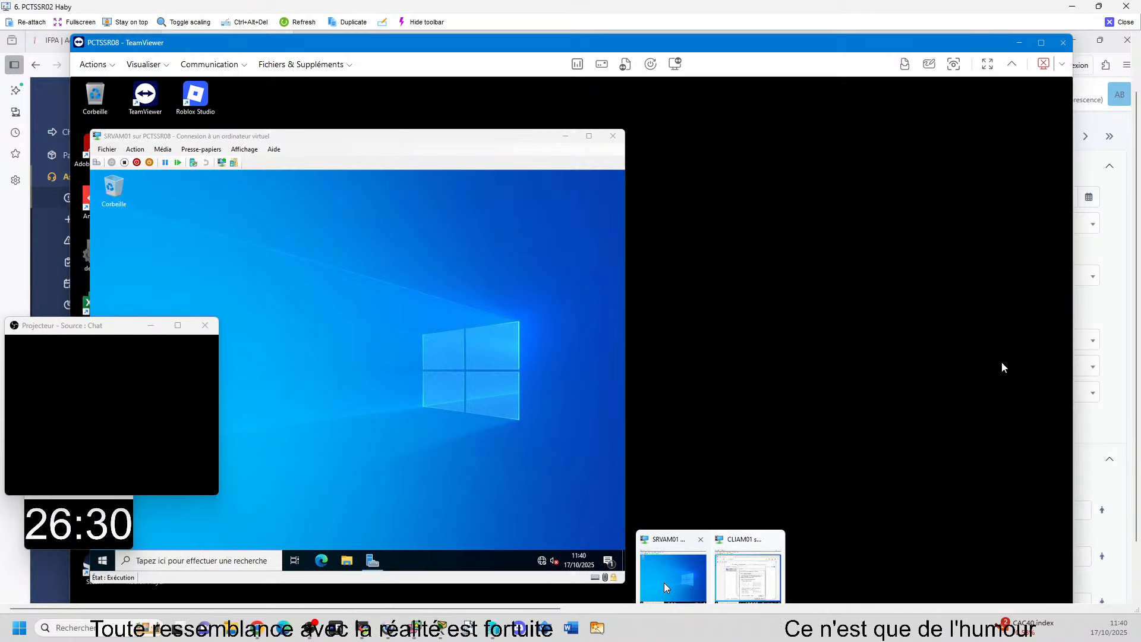
Step: Switch to the SRVAM01 virtual machine and run ipconfig in a command prompt to check the server's IP configuration
left_click(664, 582)
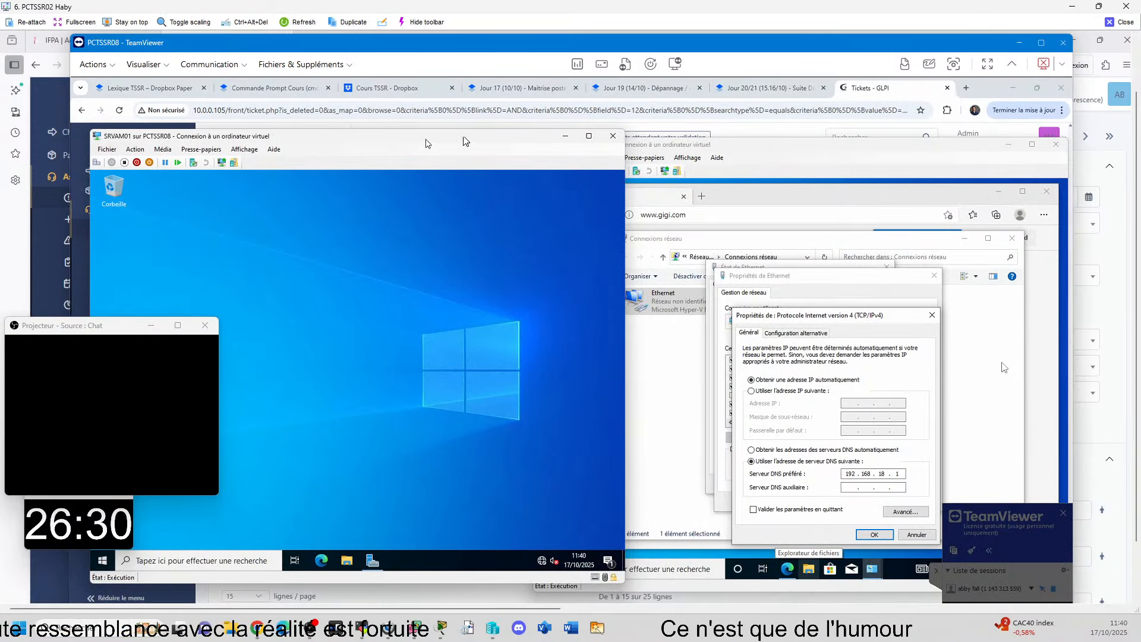
left_click_drag(465, 140, 523, 135)
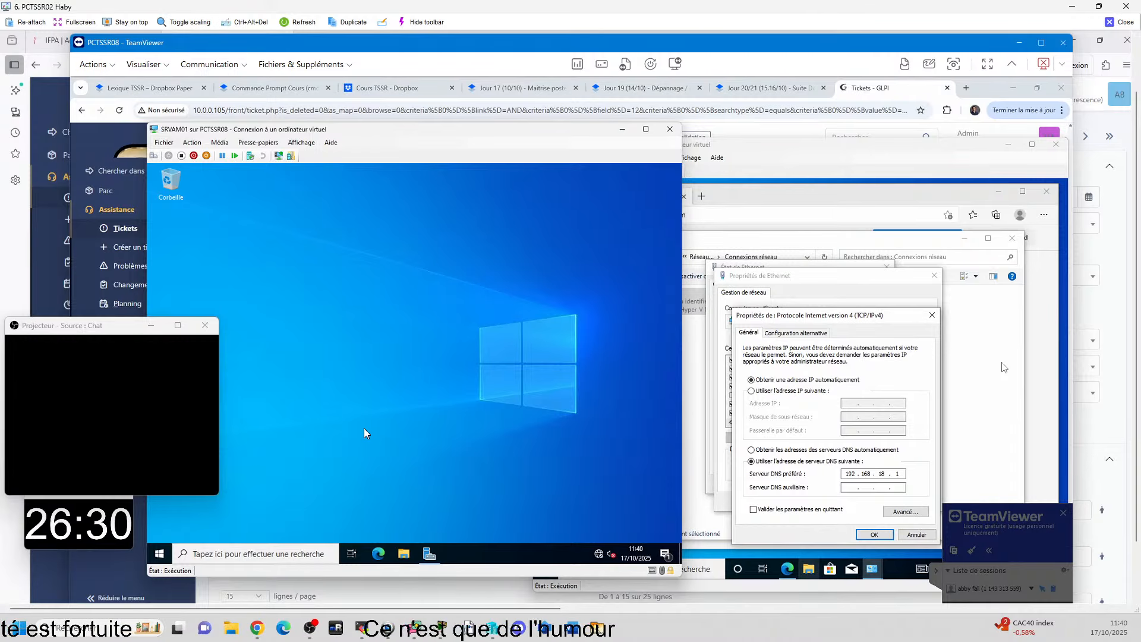
key("super+r")
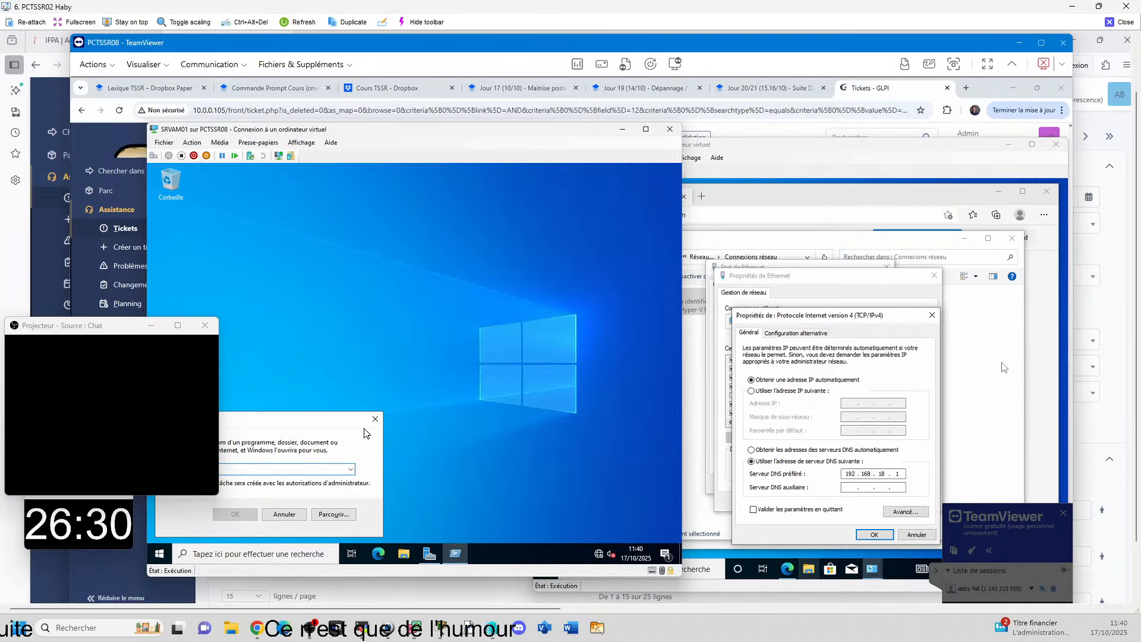
key("Return")
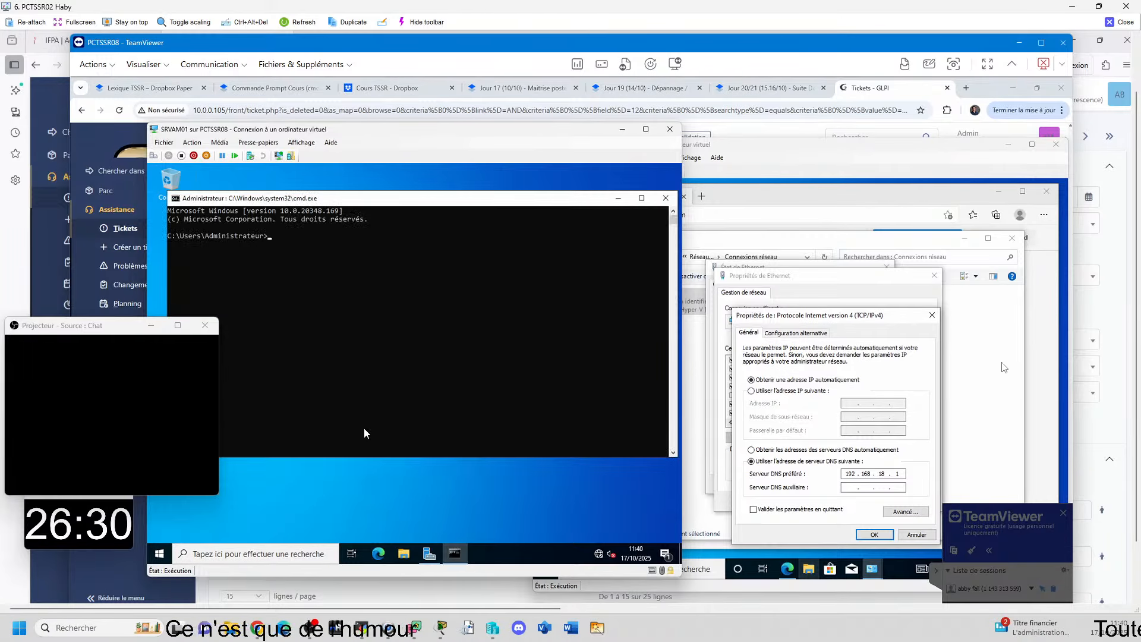
type("ipconfi")
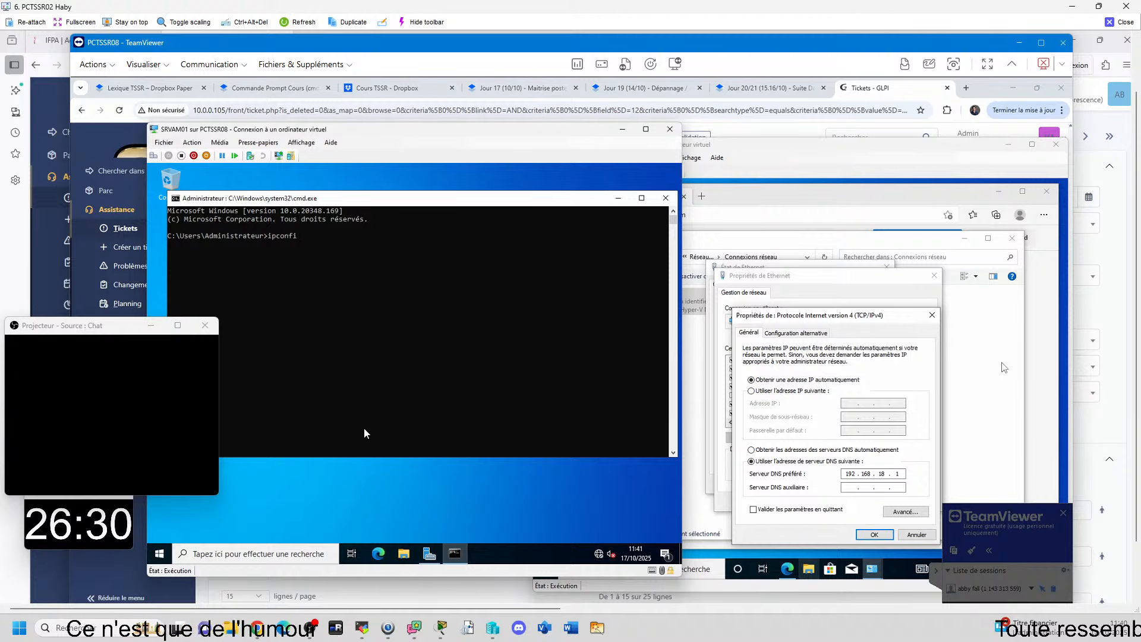
type("g")
key("Return")
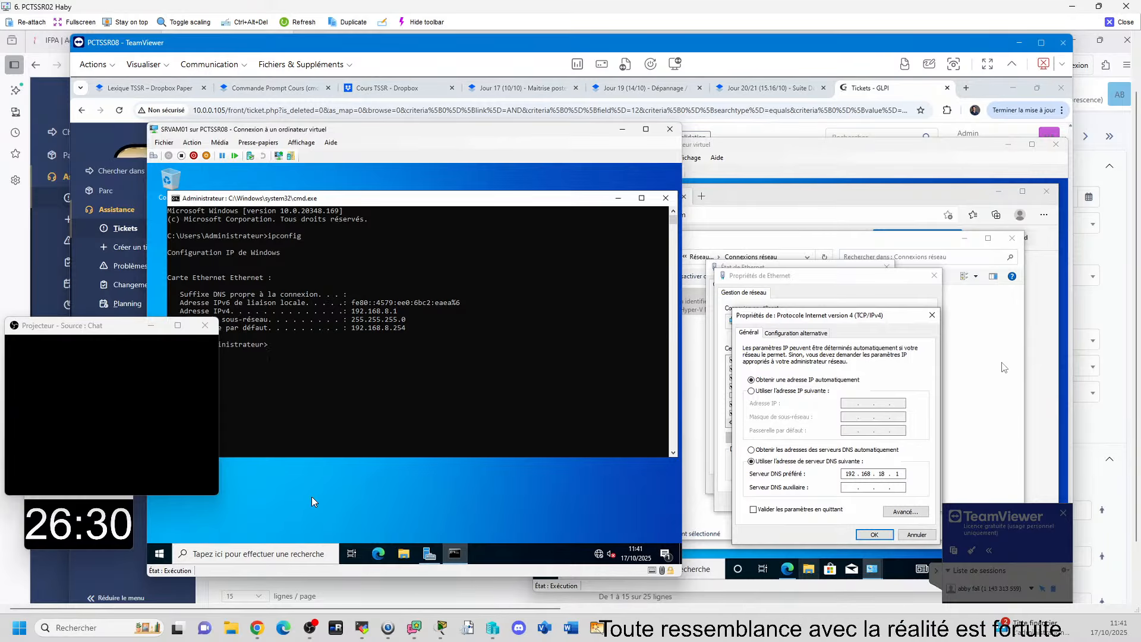
Step: Search for and open Server Manager (Gestionnaire de serveur) on SRVAM01
left_click(321, 482)
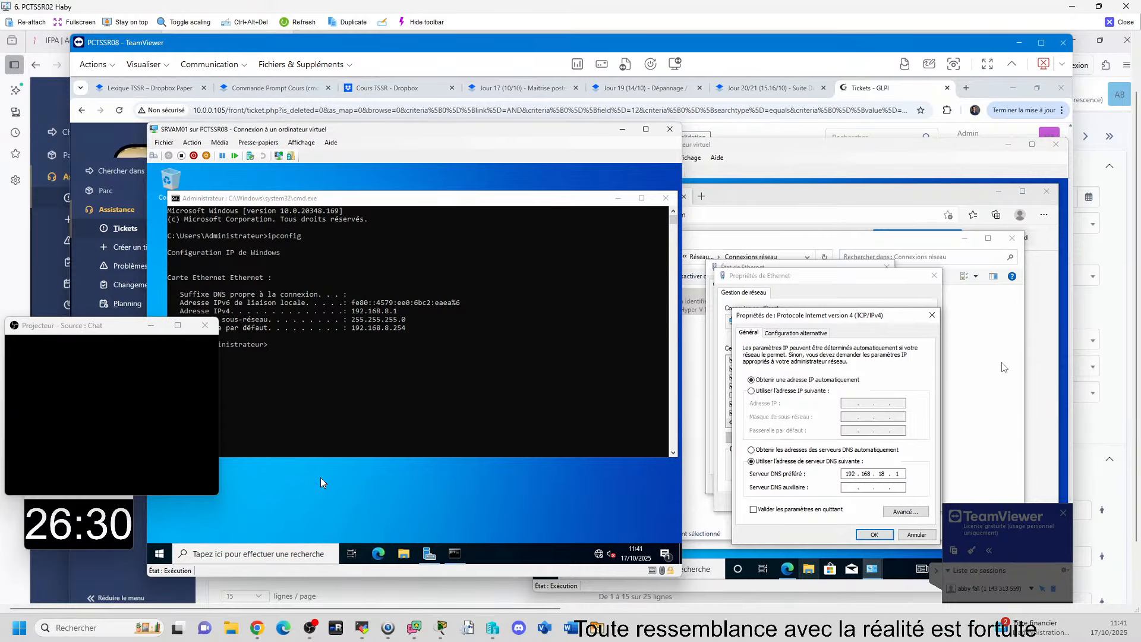
left_click(243, 560)
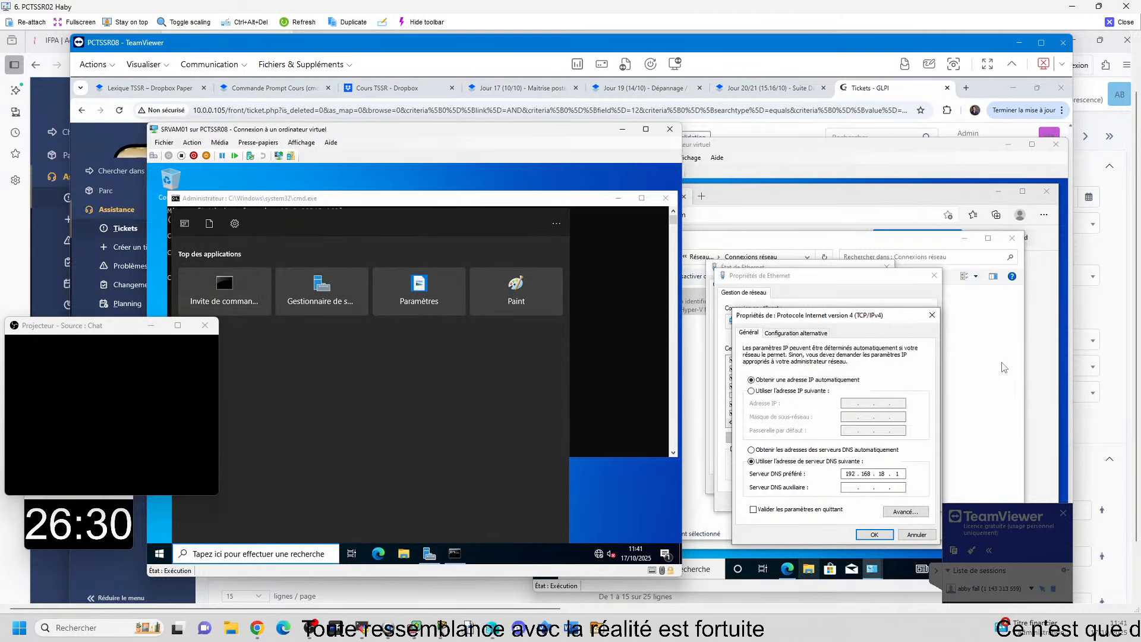
type("ges")
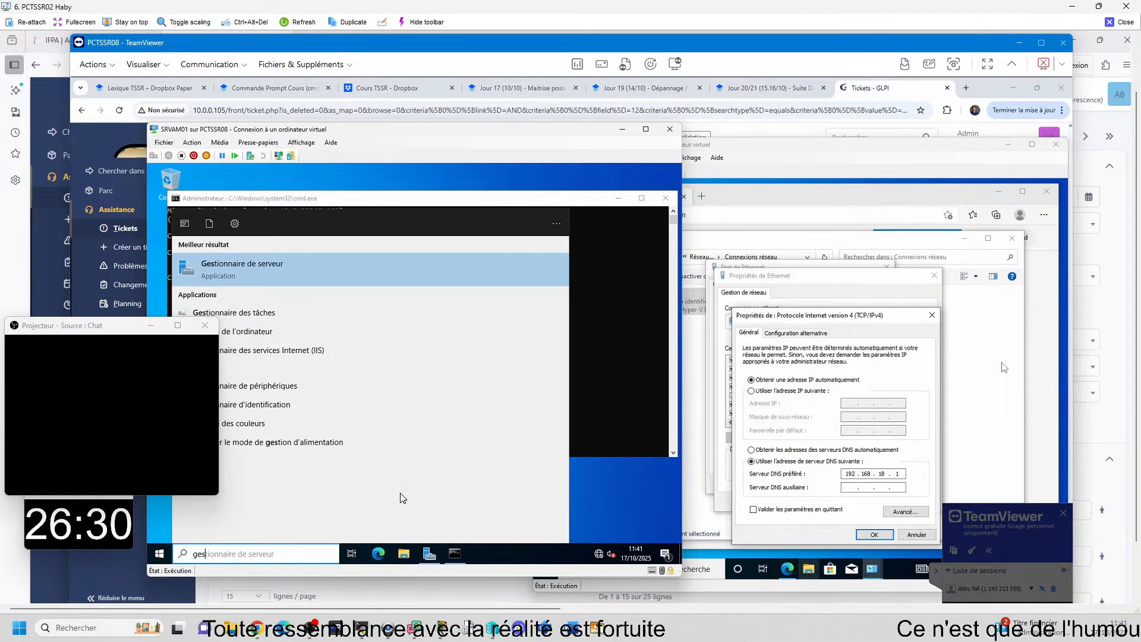
left_click(263, 267)
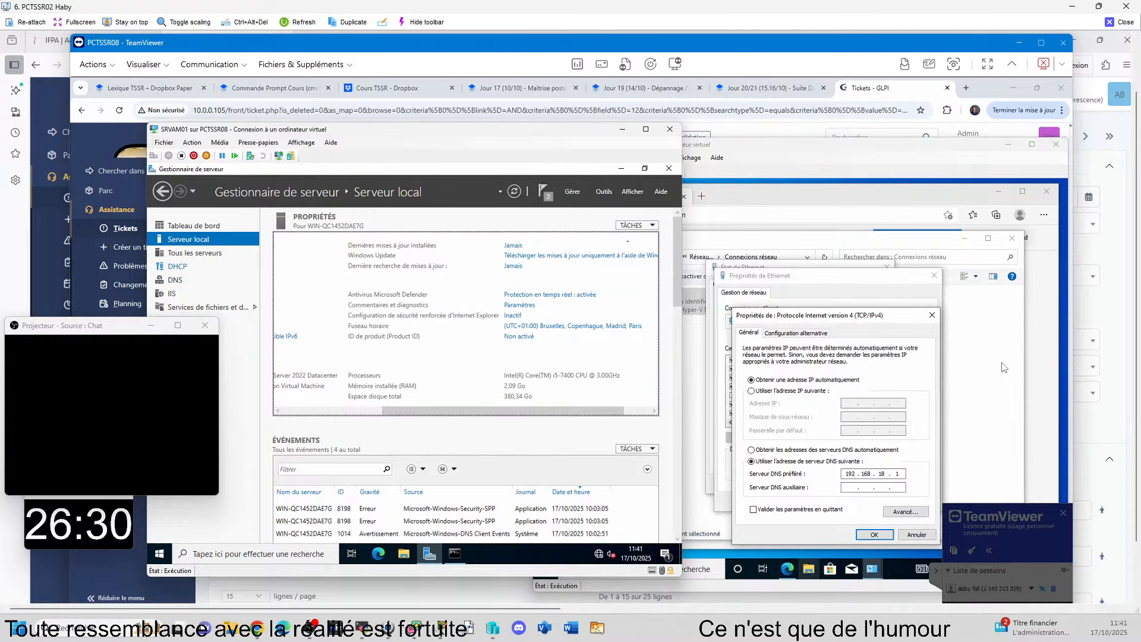
Step: Check the forward lookup zones in DNS Manager on SRVAM01, and close DNS Manager
left_click(604, 193)
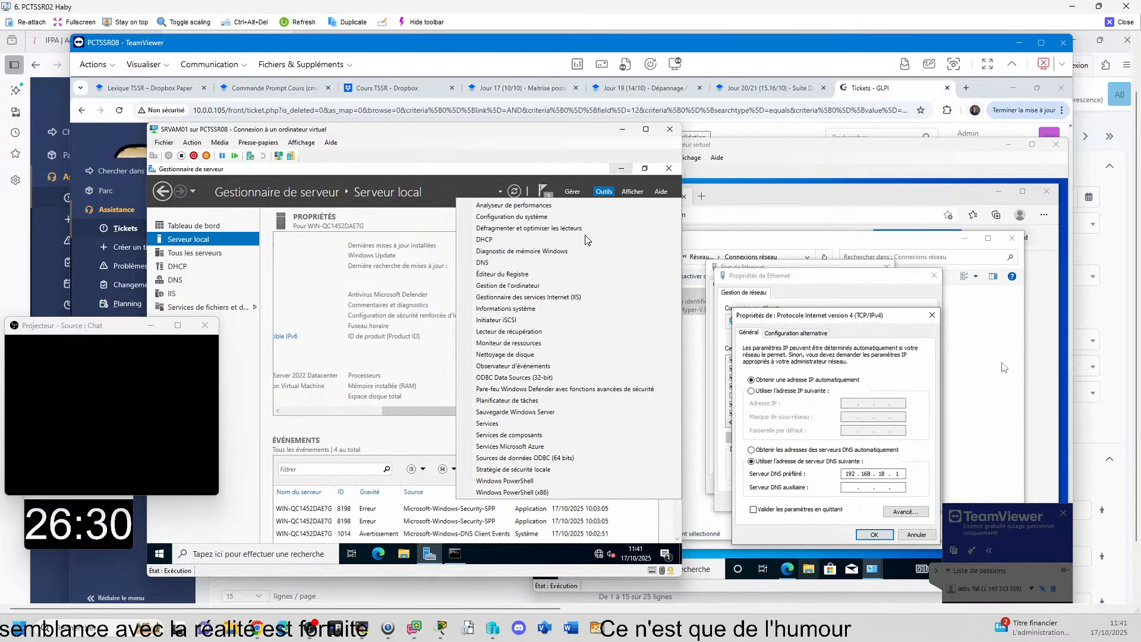
left_click(767, 145)
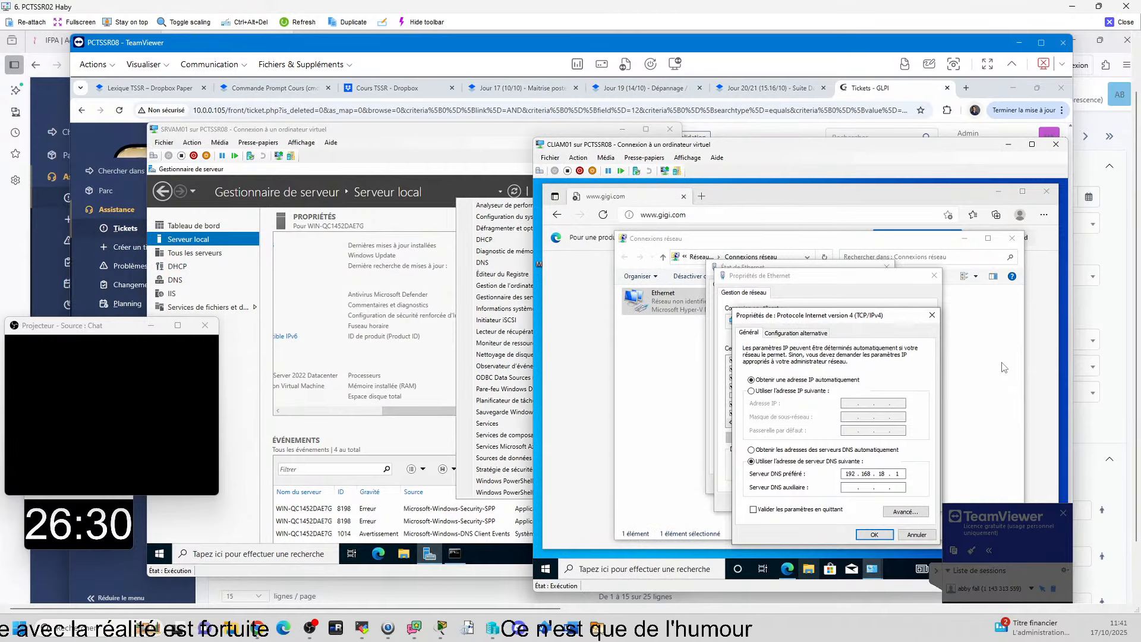
left_click(448, 180)
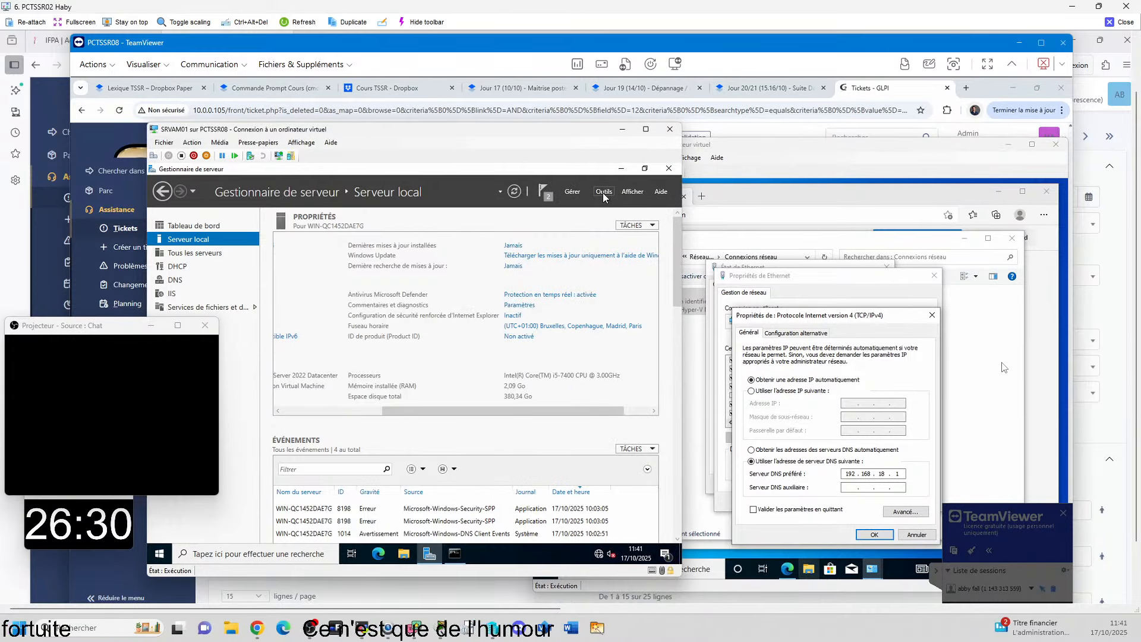
left_click(602, 193)
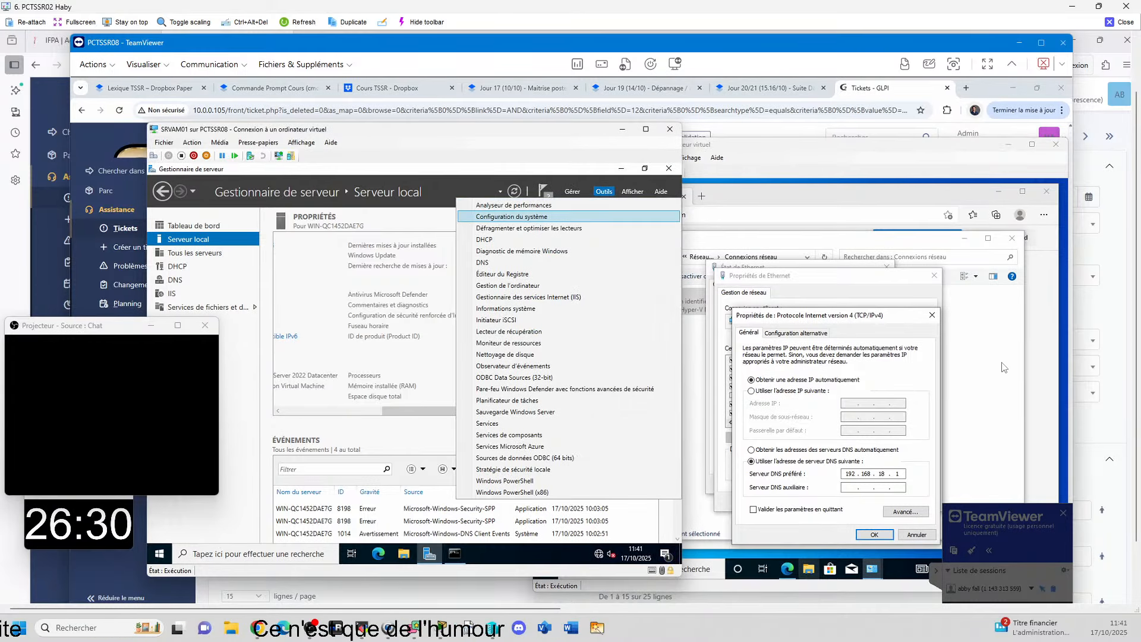
left_click(482, 262)
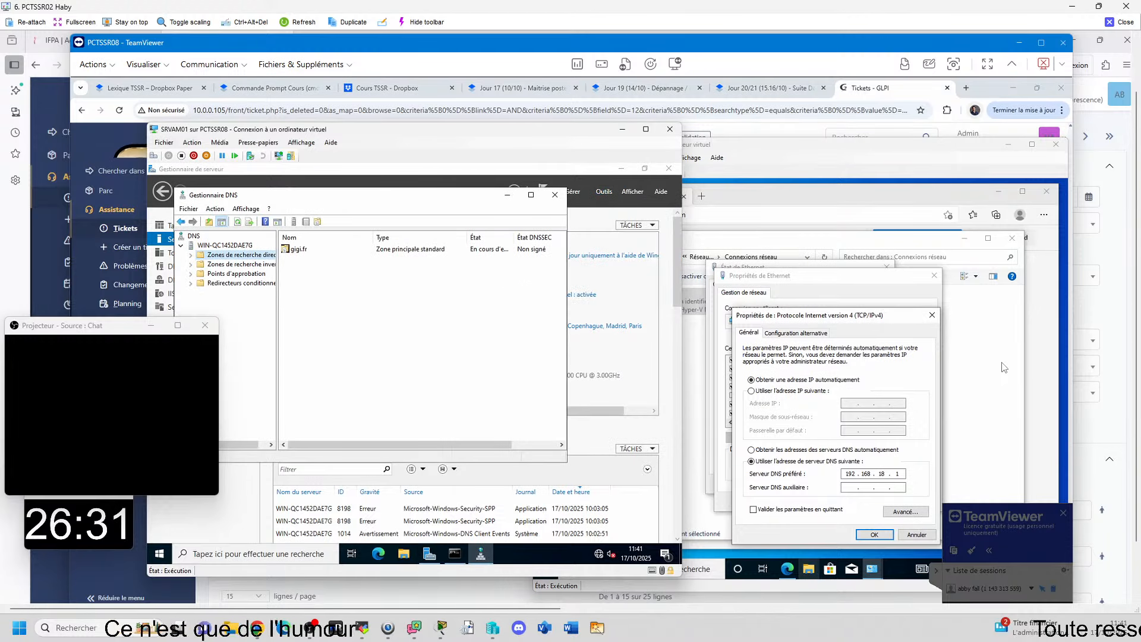
left_click(555, 197)
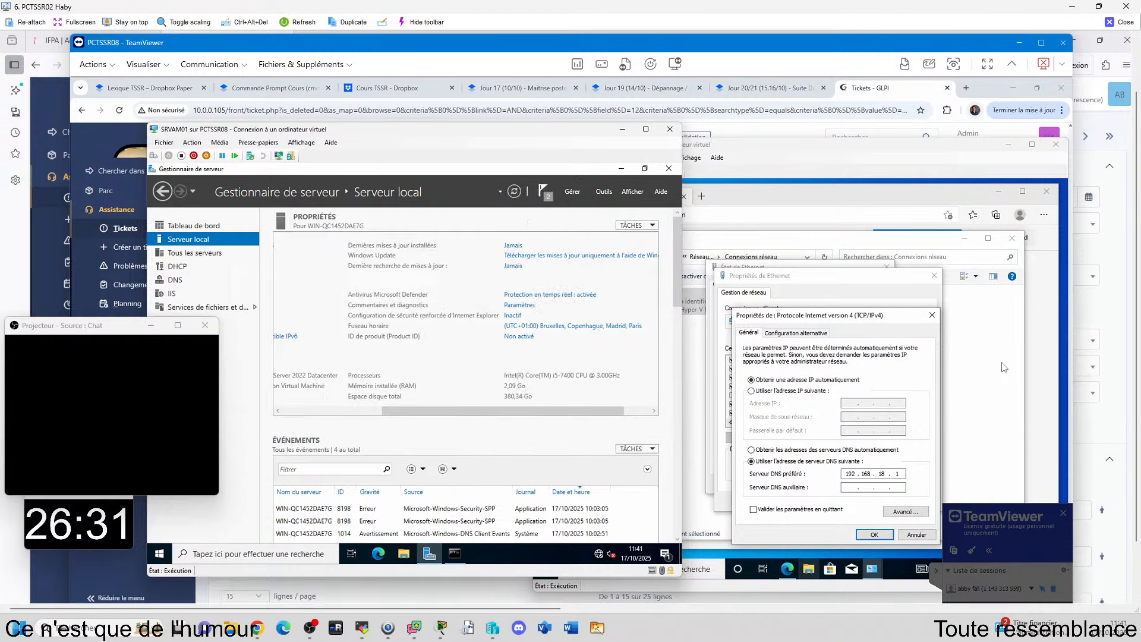
Step: Open the network connections on SRVAM01 and show the Ethernet adapter's TCP/IPv4 properties to compare them with the client's
key("super+r")
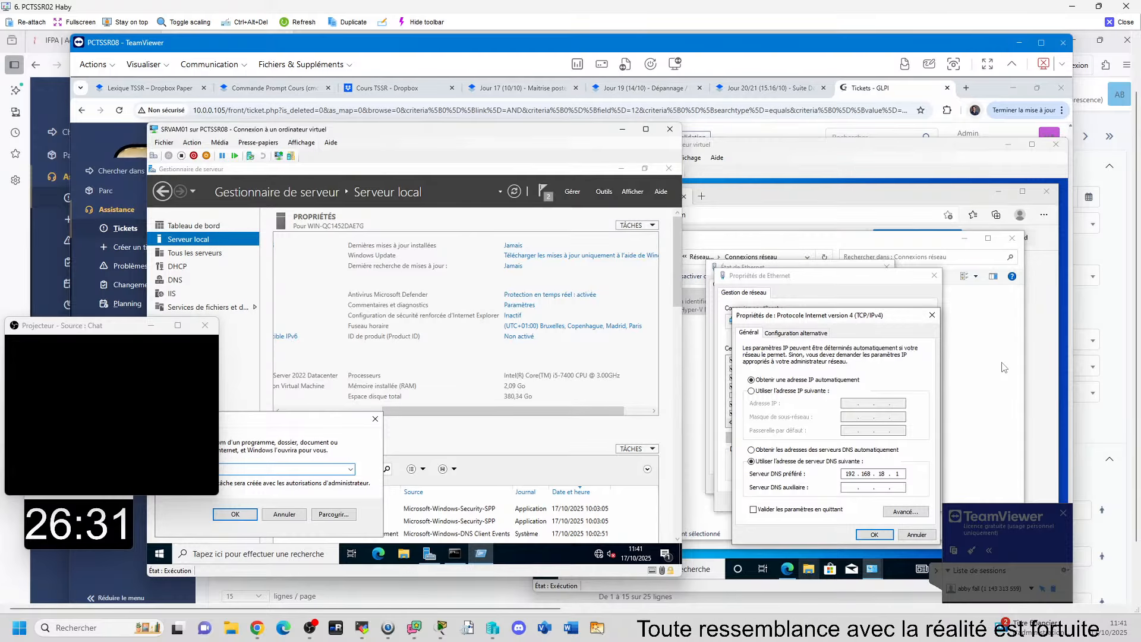
key("Return")
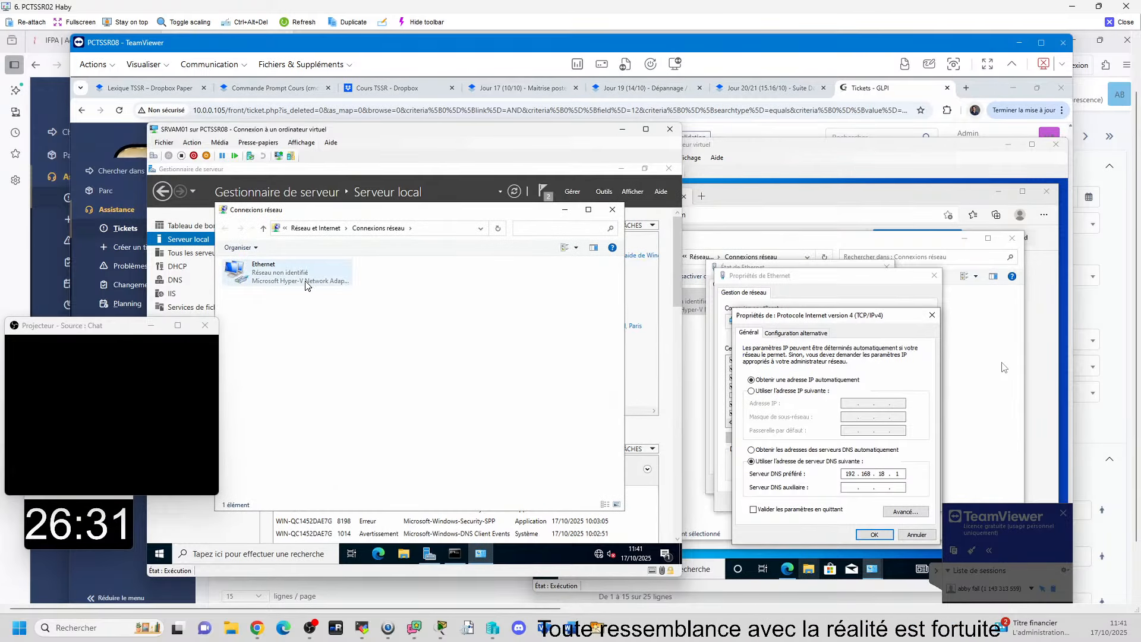
double_click(306, 280)
left_click(350, 445)
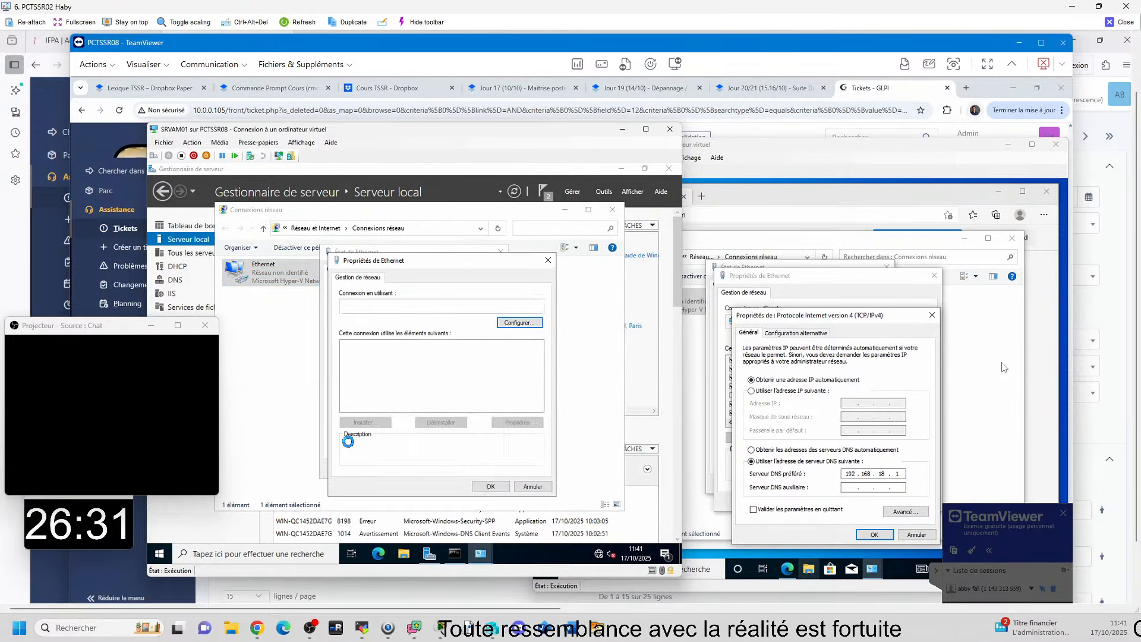
left_click(410, 371)
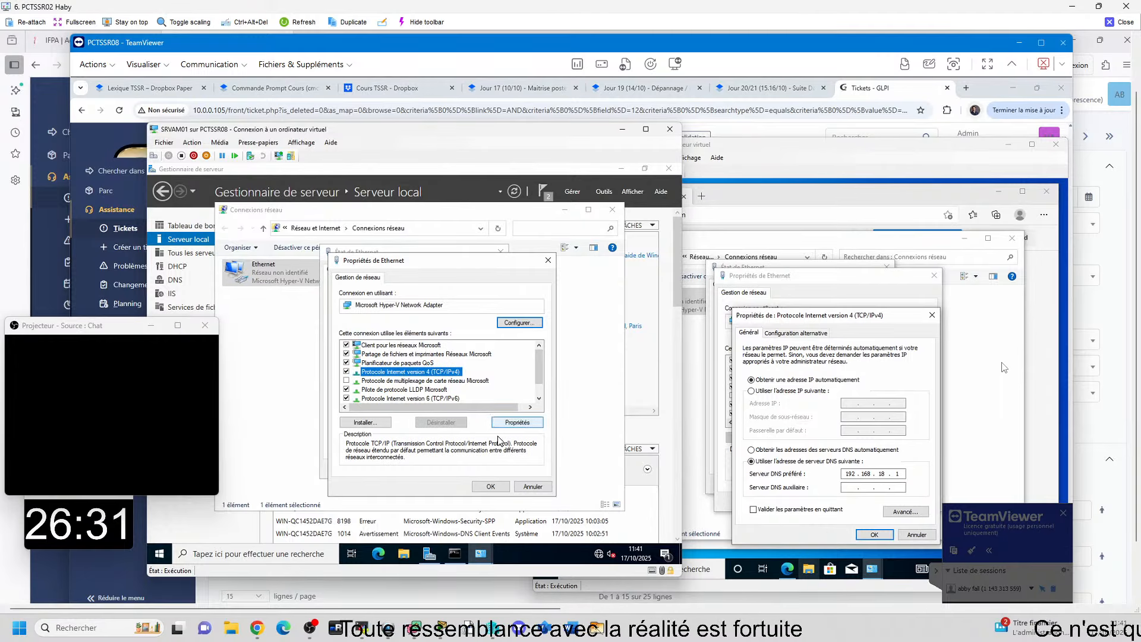
left_click(510, 425)
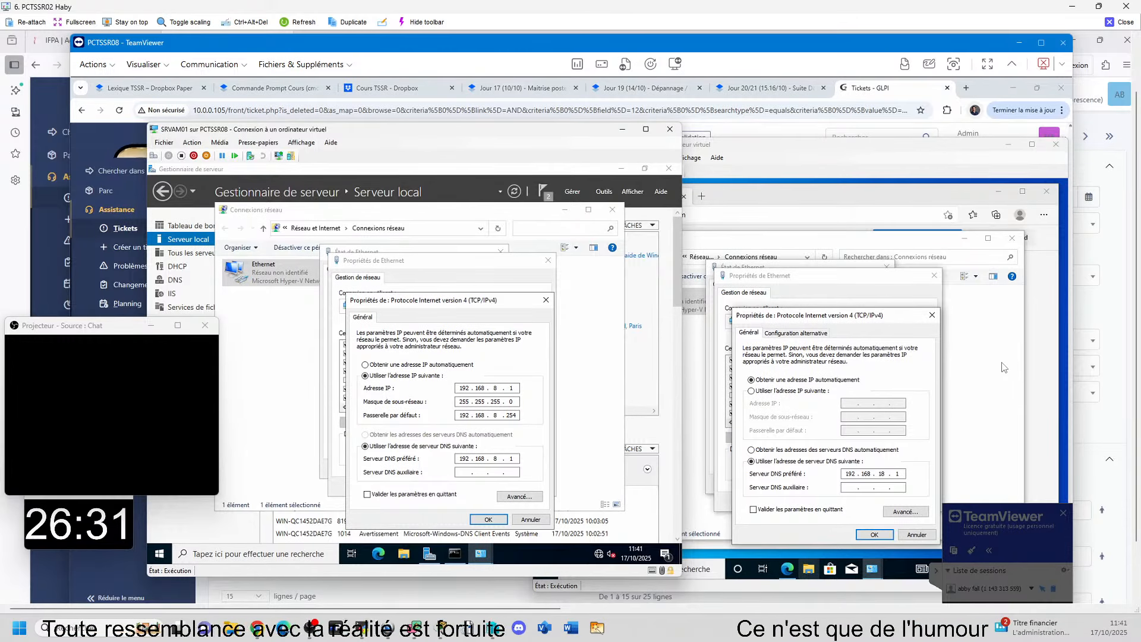
Step: Set the preferred DNS server on CLIAM01 to 192.168.8.1 and confirm the TCP/IPv4 properties
left_click(1002, 363)
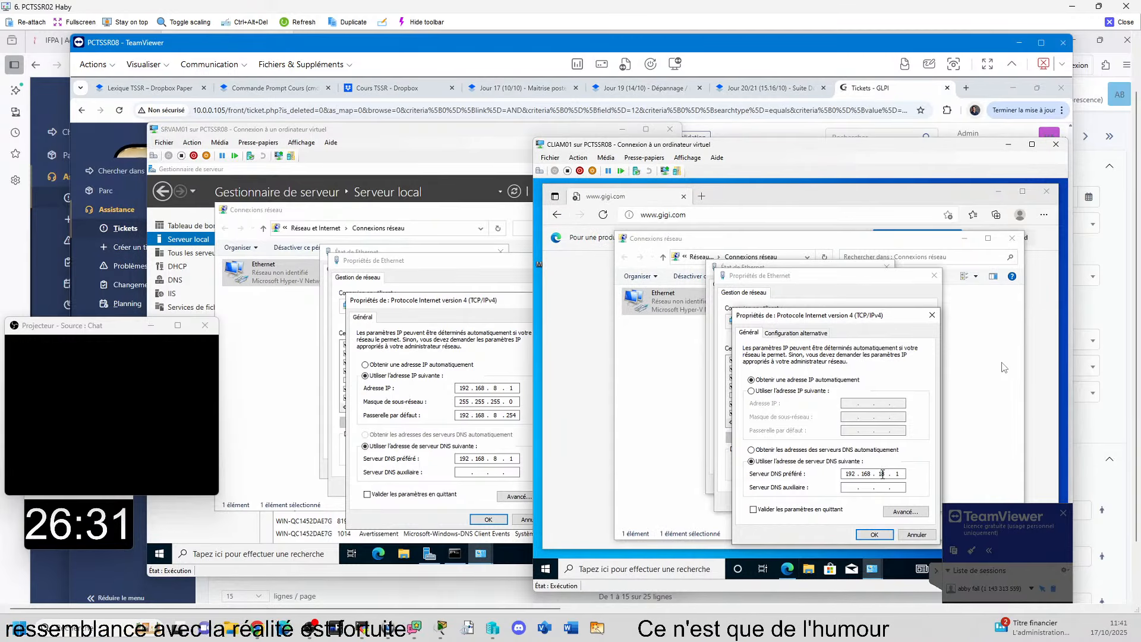
left_click(879, 473)
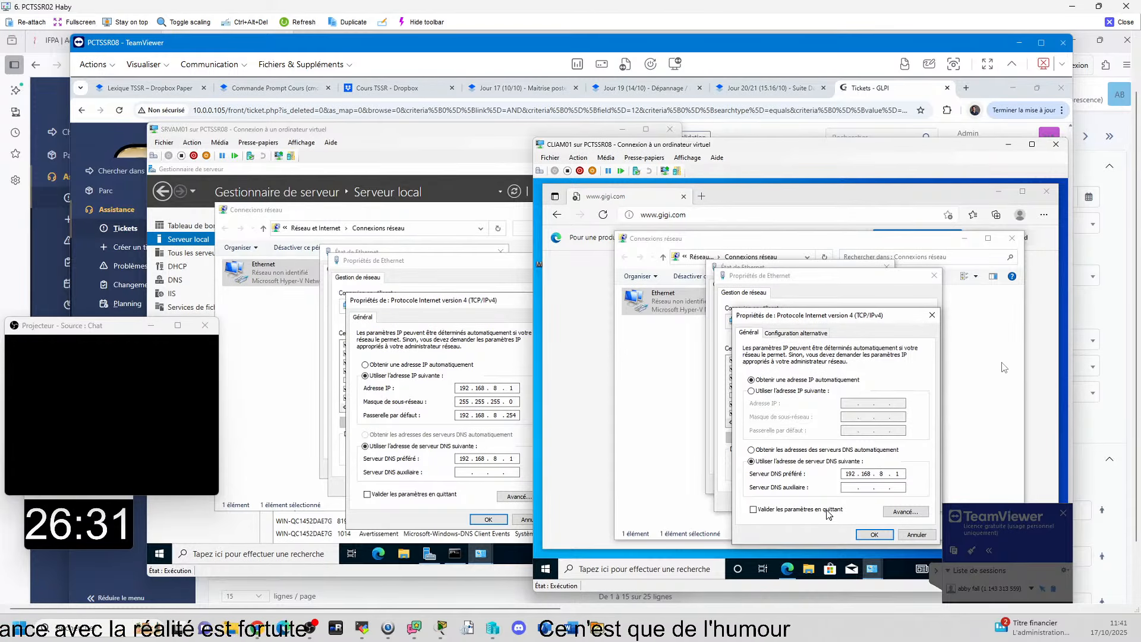
key("BackSpace")
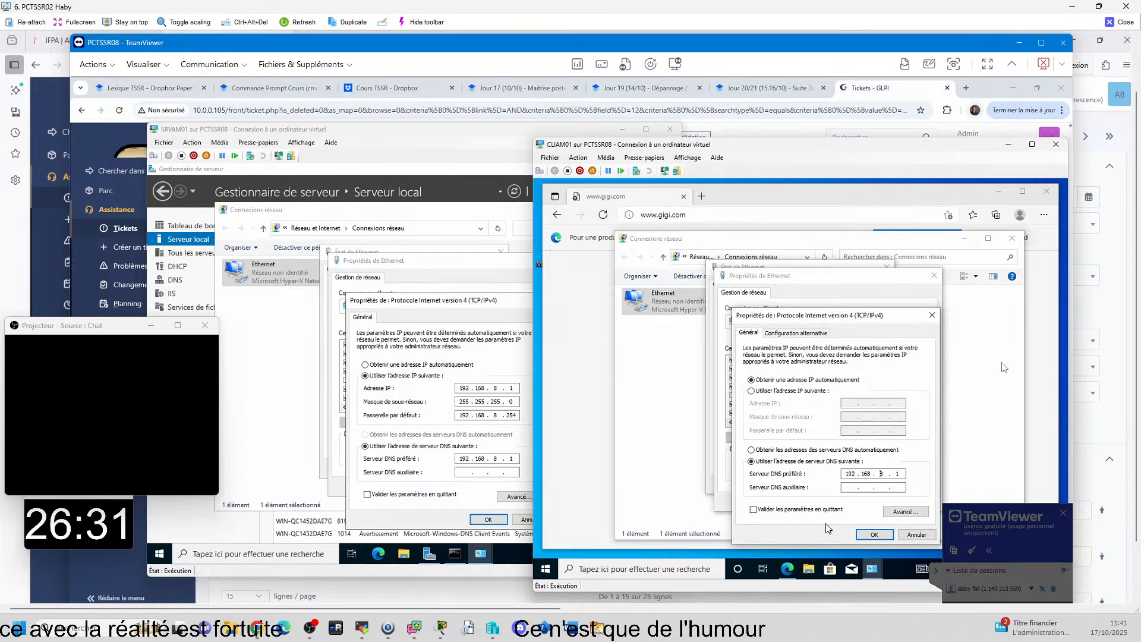
left_click(873, 535)
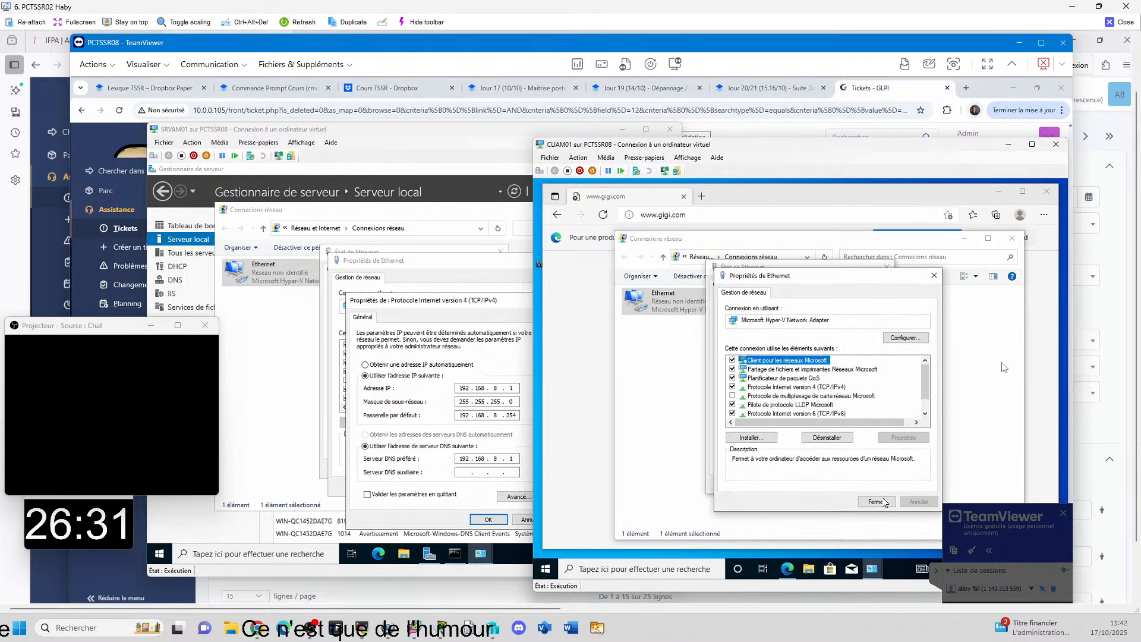
left_click(876, 502)
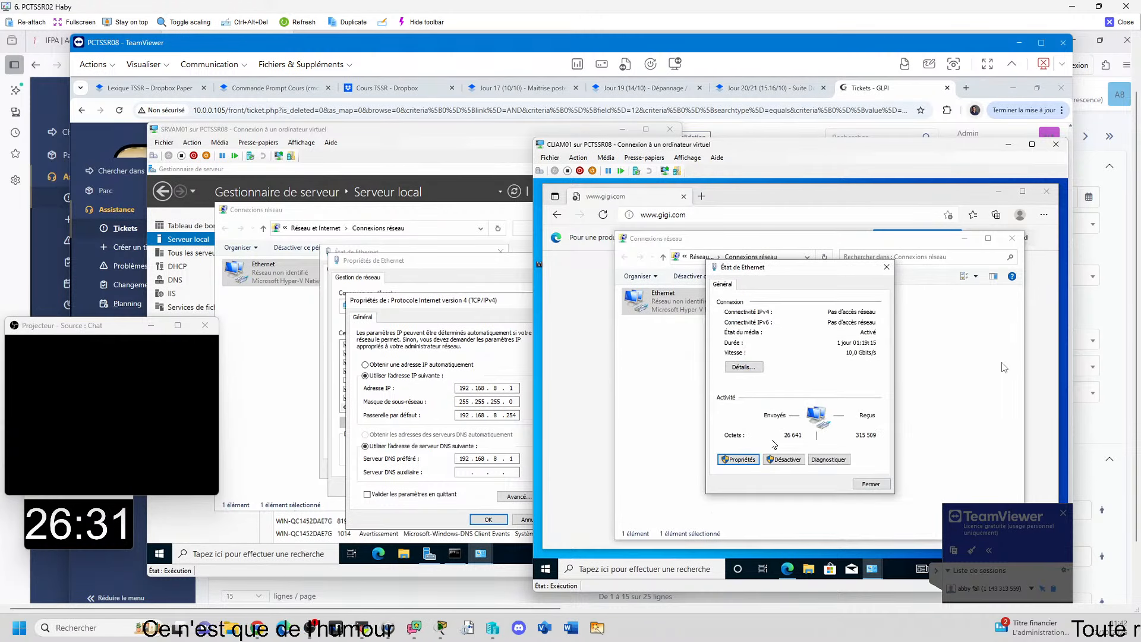
left_click(871, 484)
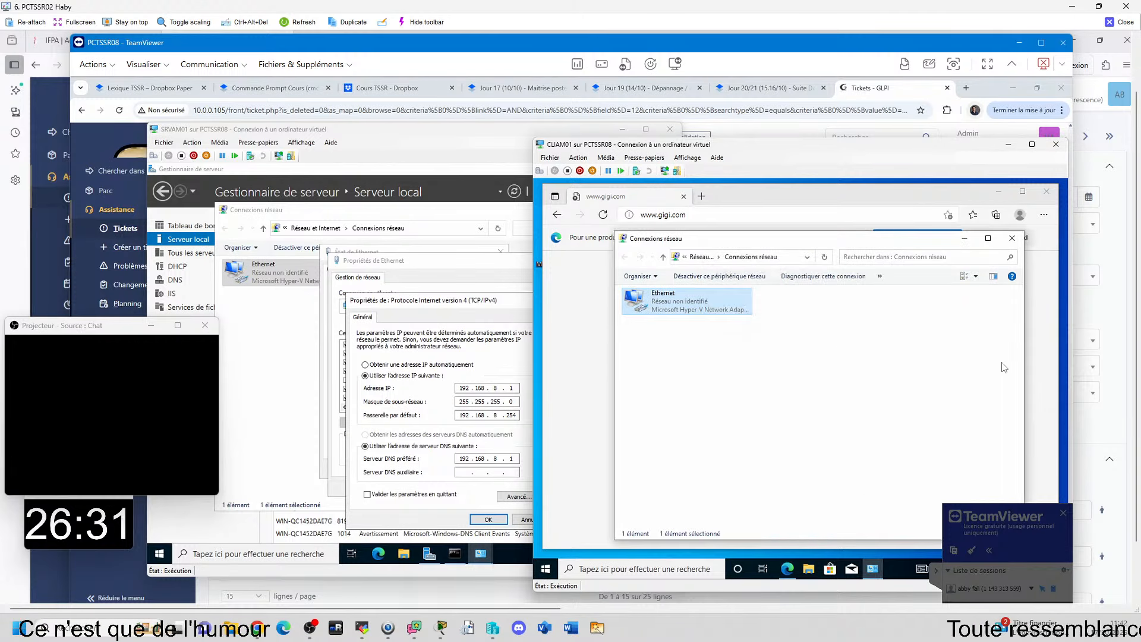
left_click(1016, 238)
left_click(699, 219)
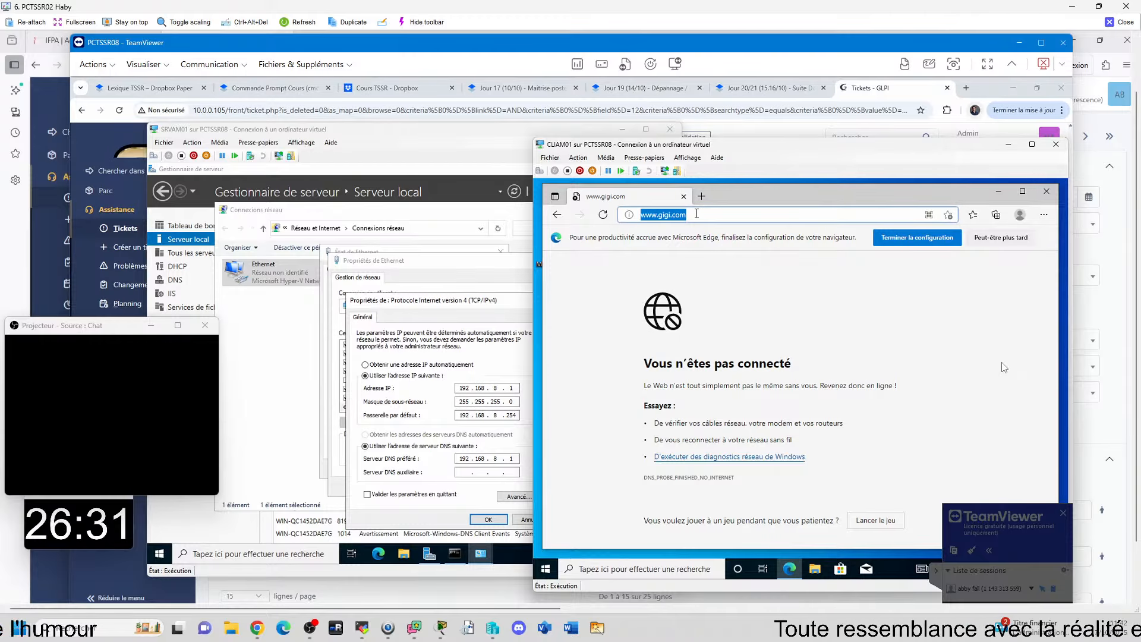
key("Return")
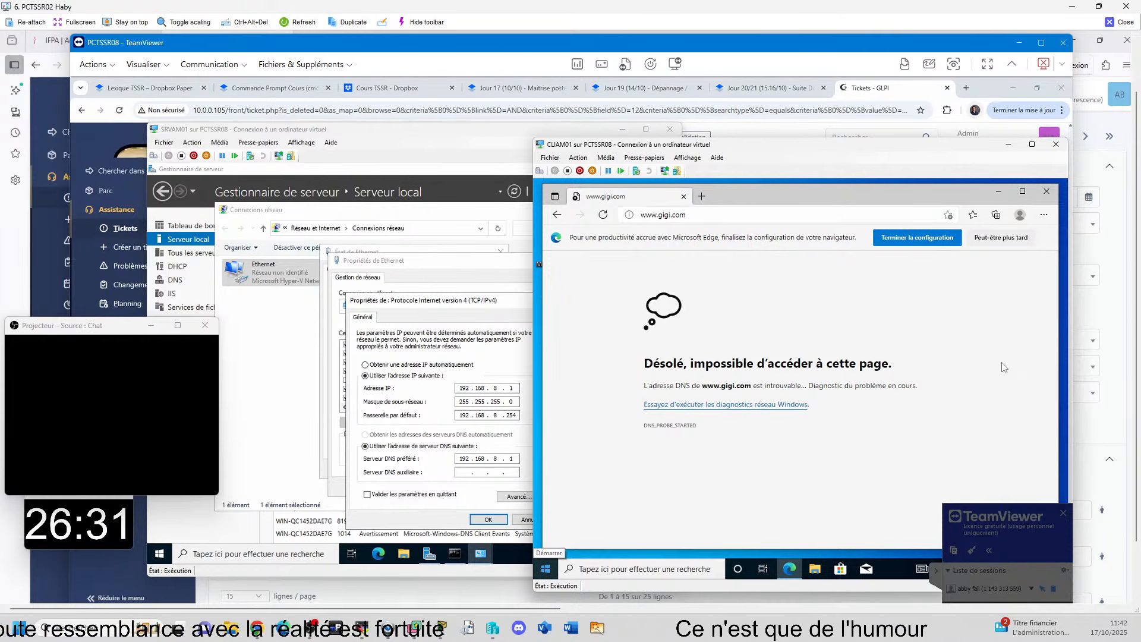
Step: Check the IIS and DHCP role pages in Server Manager on SRVAM01, and return to the CLIAM01 virtual machine
left_click(429, 554)
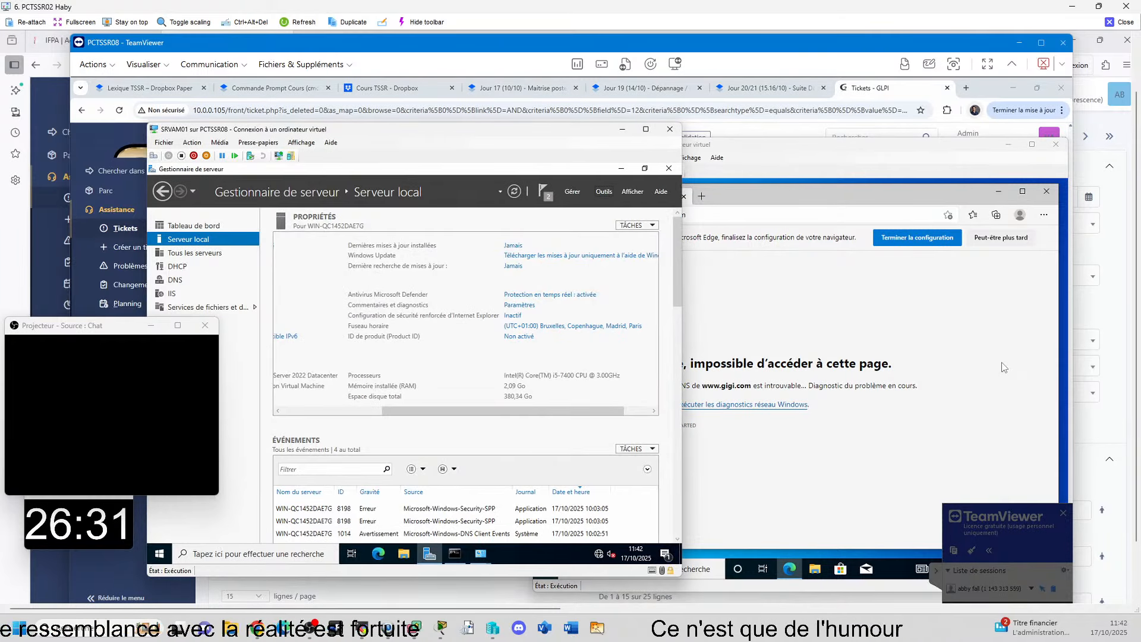
left_click(171, 295)
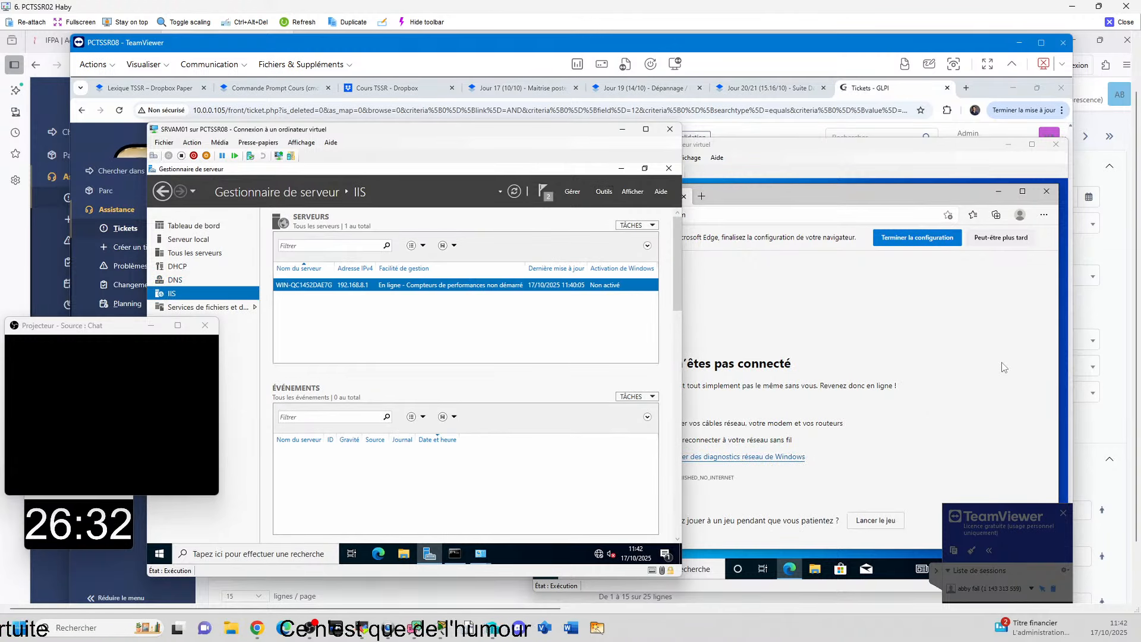
left_click(189, 268)
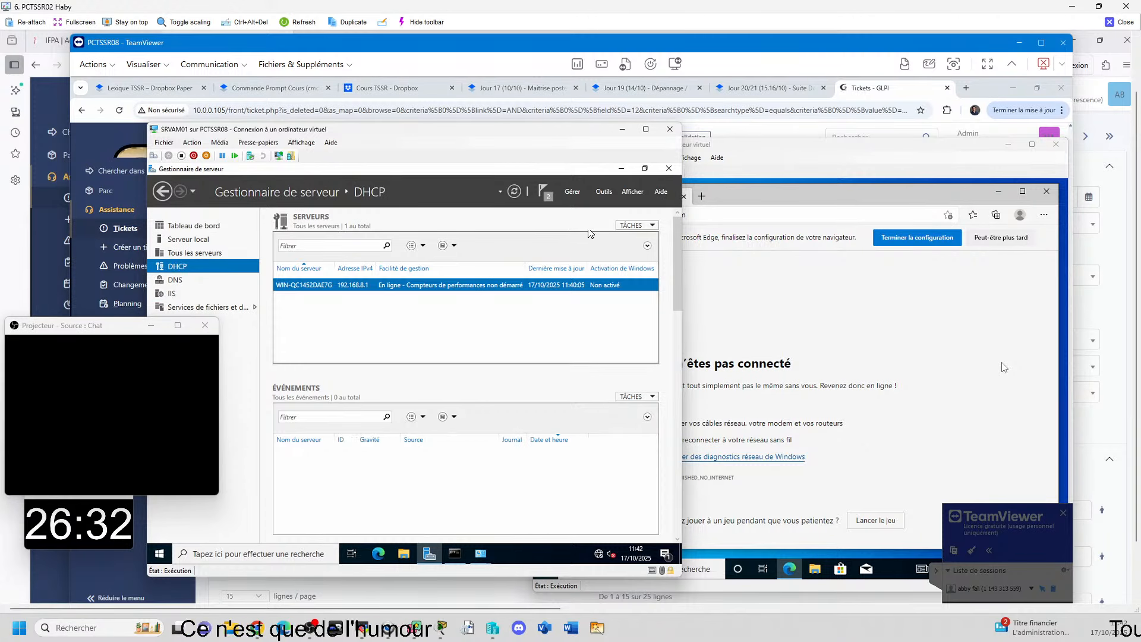
left_click(763, 307)
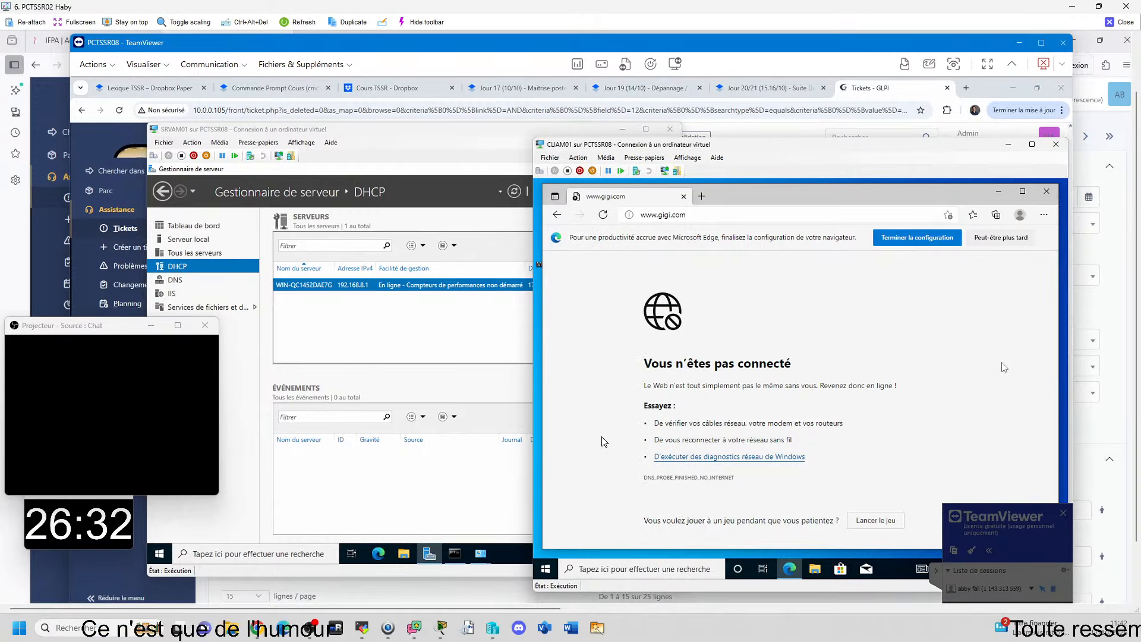
Step: Open a command prompt on CLIAM01 and bring up the existing ipconfig output on SRVAM01 to read the server's address
key("super+r")
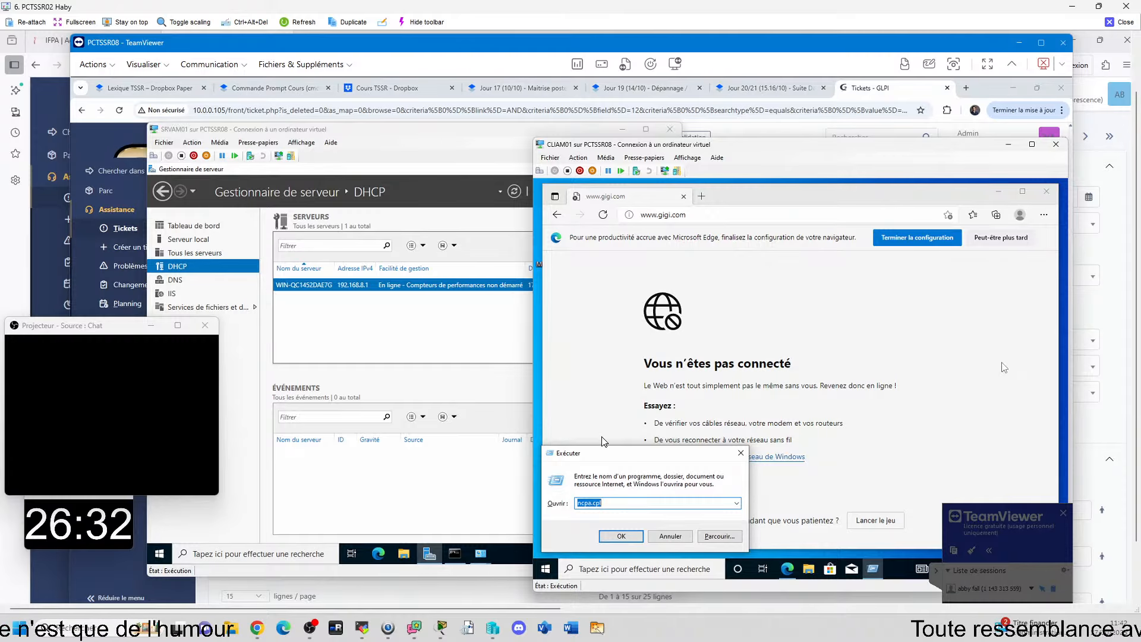
type("cmd")
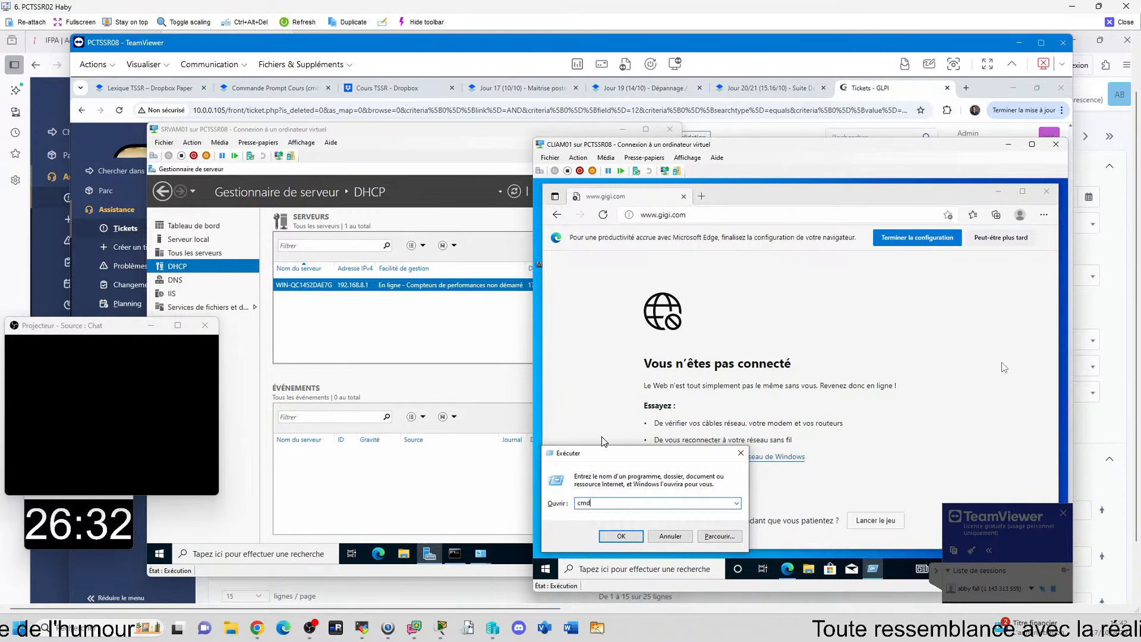
key("Return")
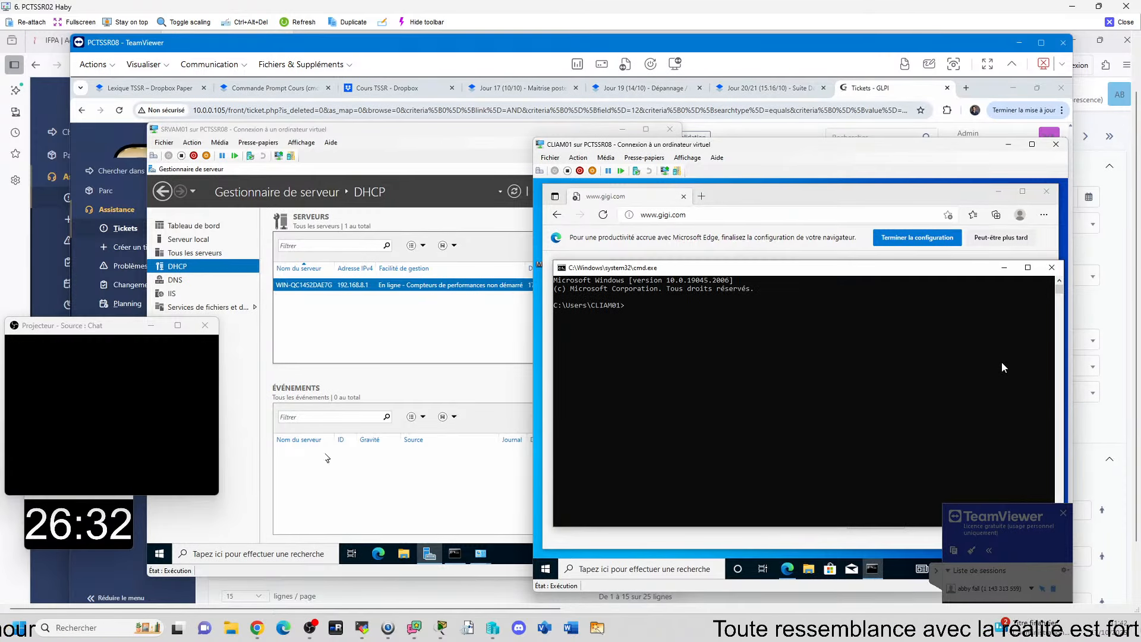
left_click(231, 432)
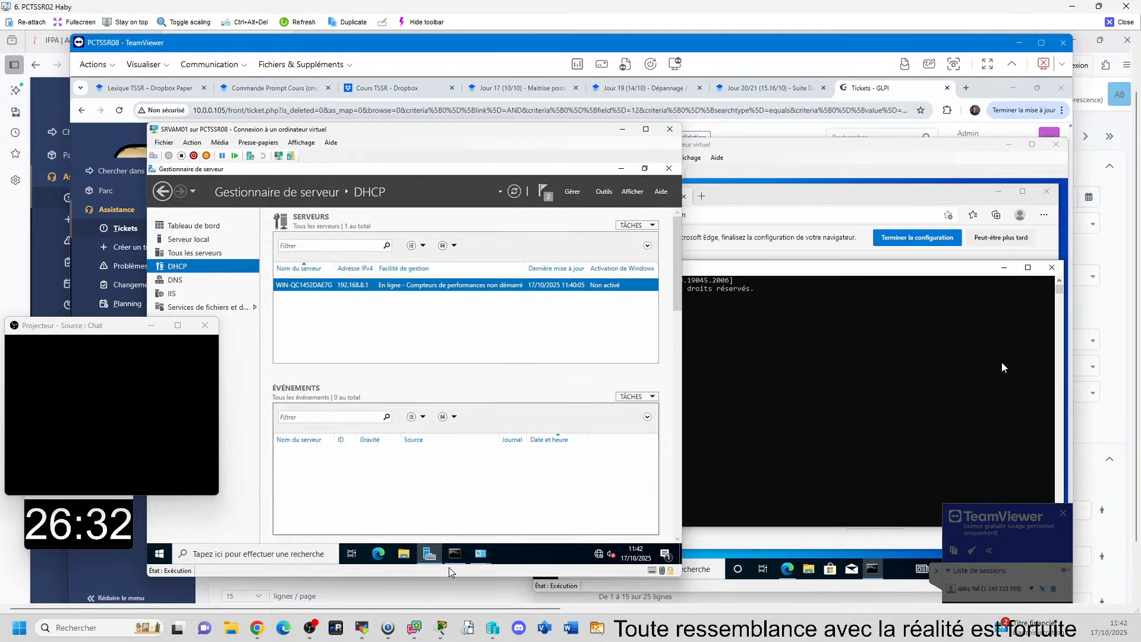
left_click(461, 551)
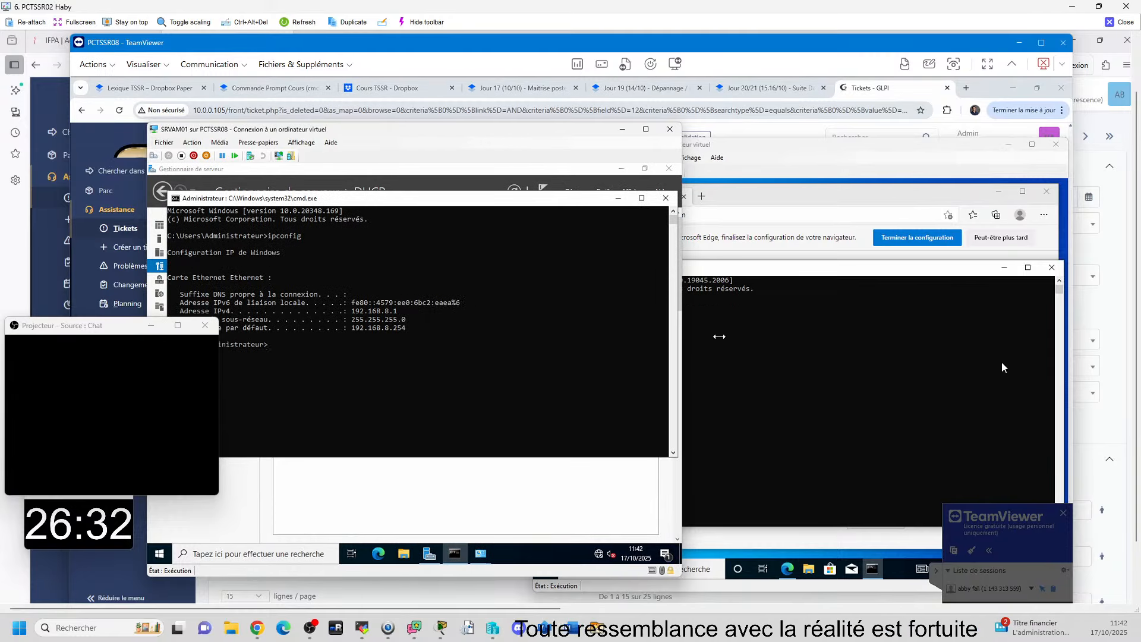
Step: Ping 192.168.8.1 from the CLIAM01 command prompt to test the link to the server, and close the prompt
left_click(754, 202)
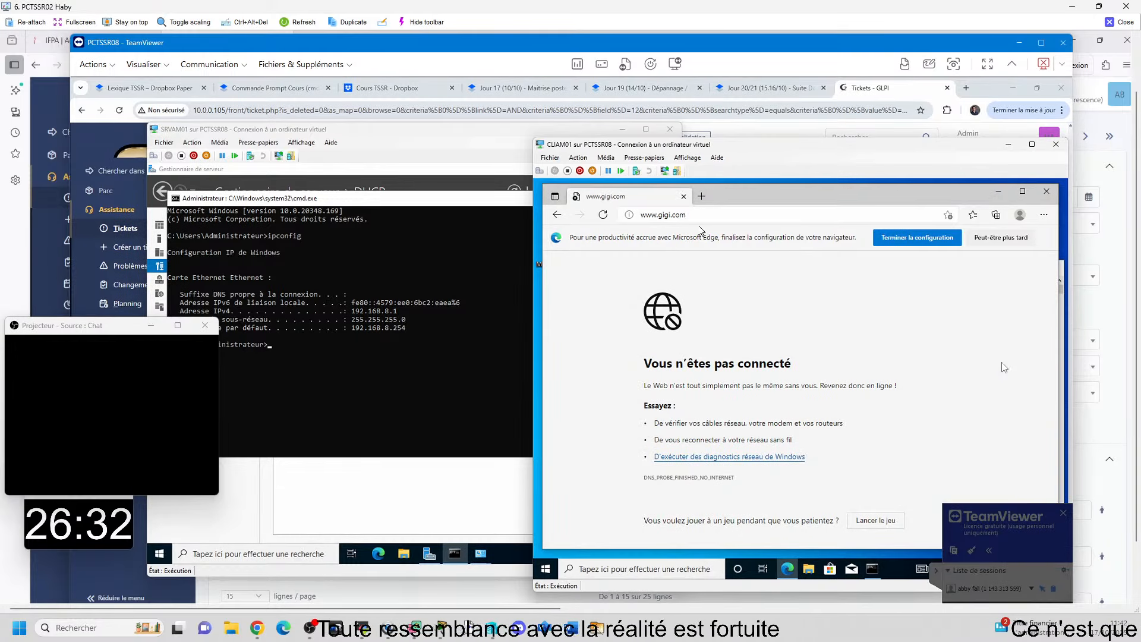
left_click(872, 569)
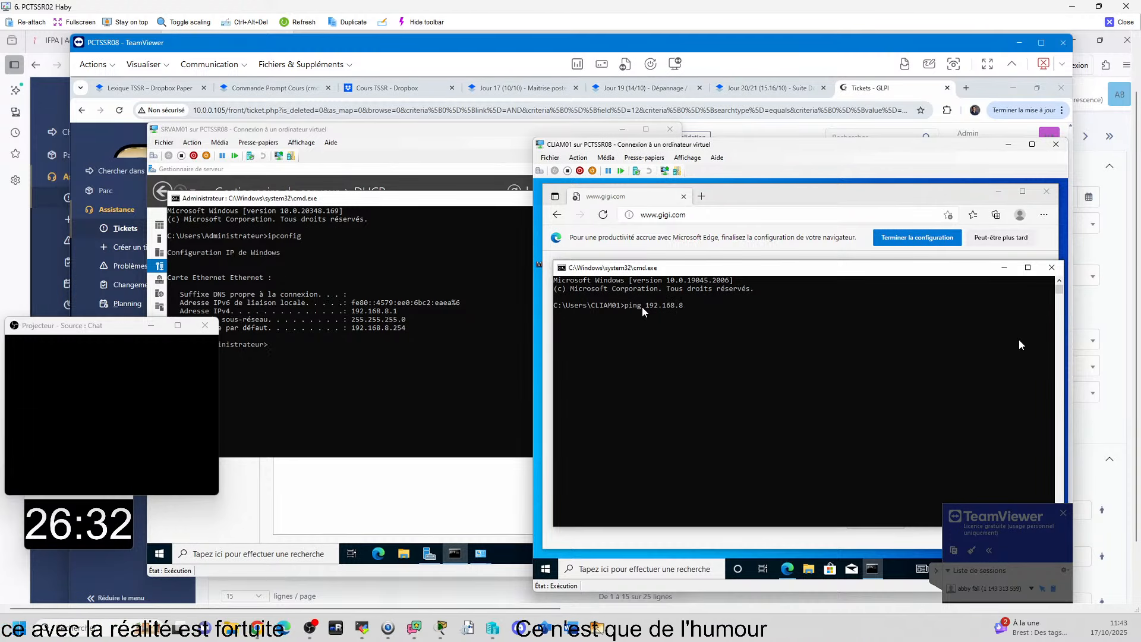
type(".1")
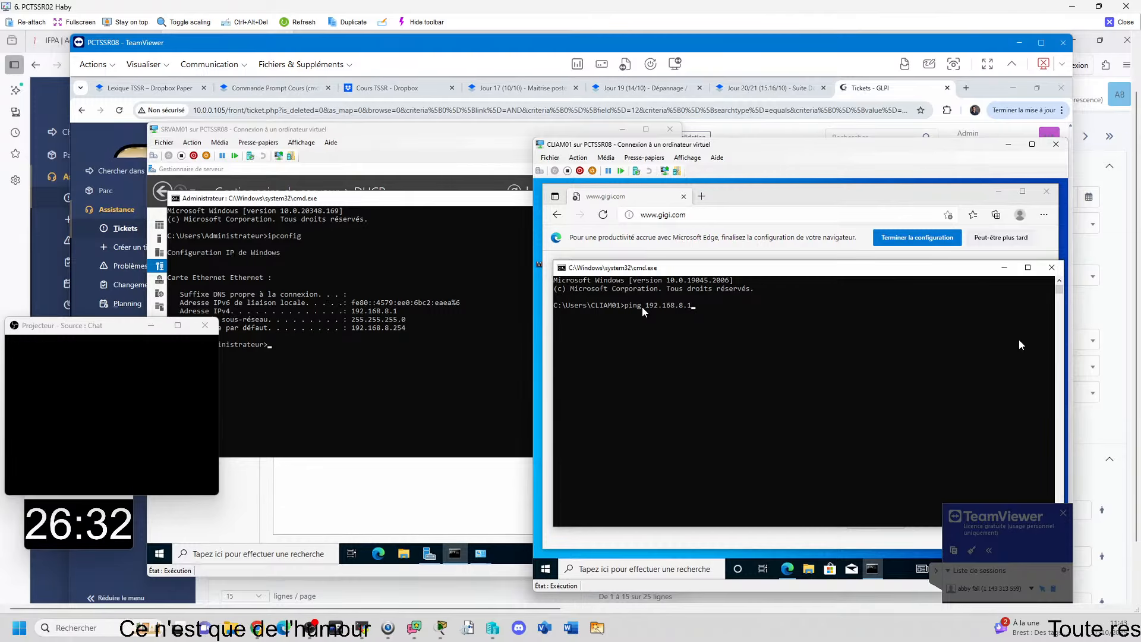
key("Return")
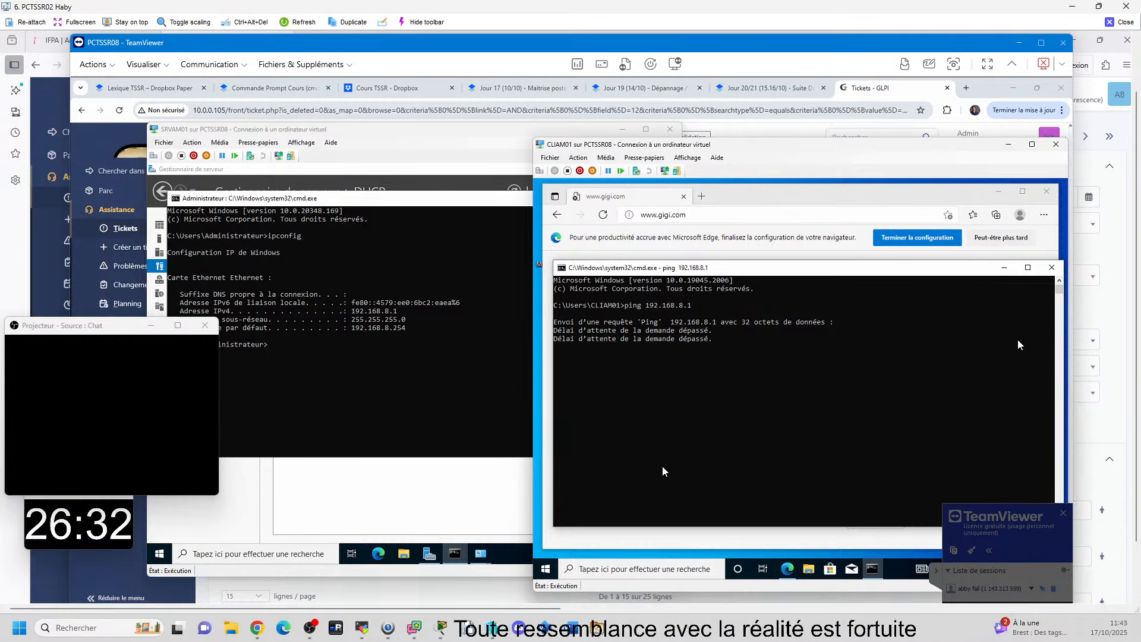
left_click(1051, 268)
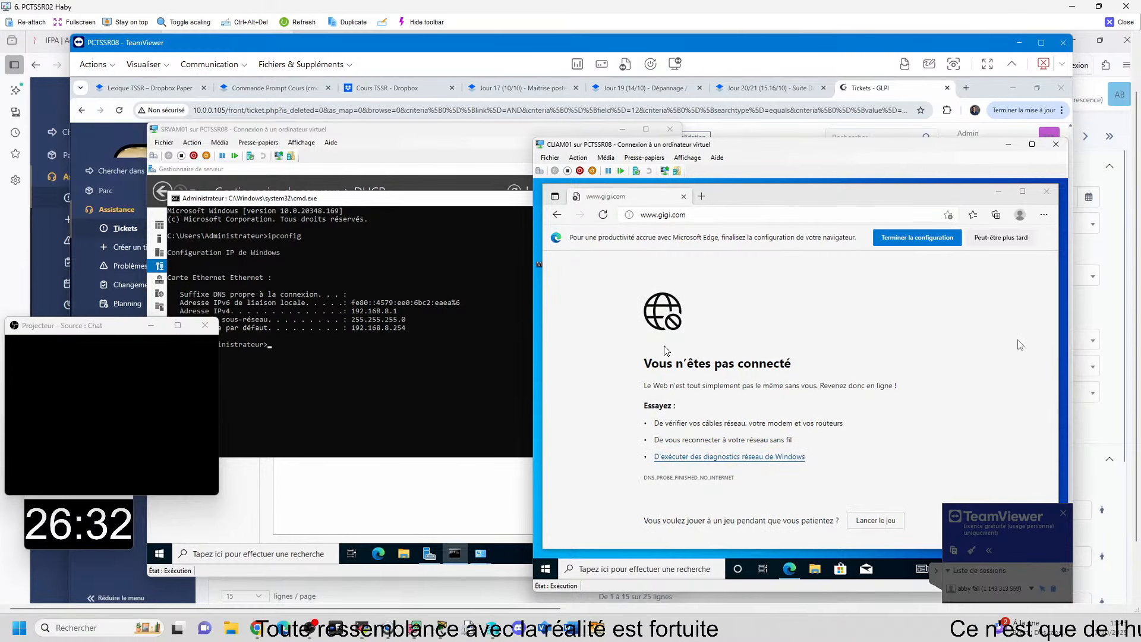
Step: Recheck the Ethernet adapter's TCP/IPv4 properties on CLIAM01 through ncpa.cpl, and close its property and status dialogs
key("super+r")
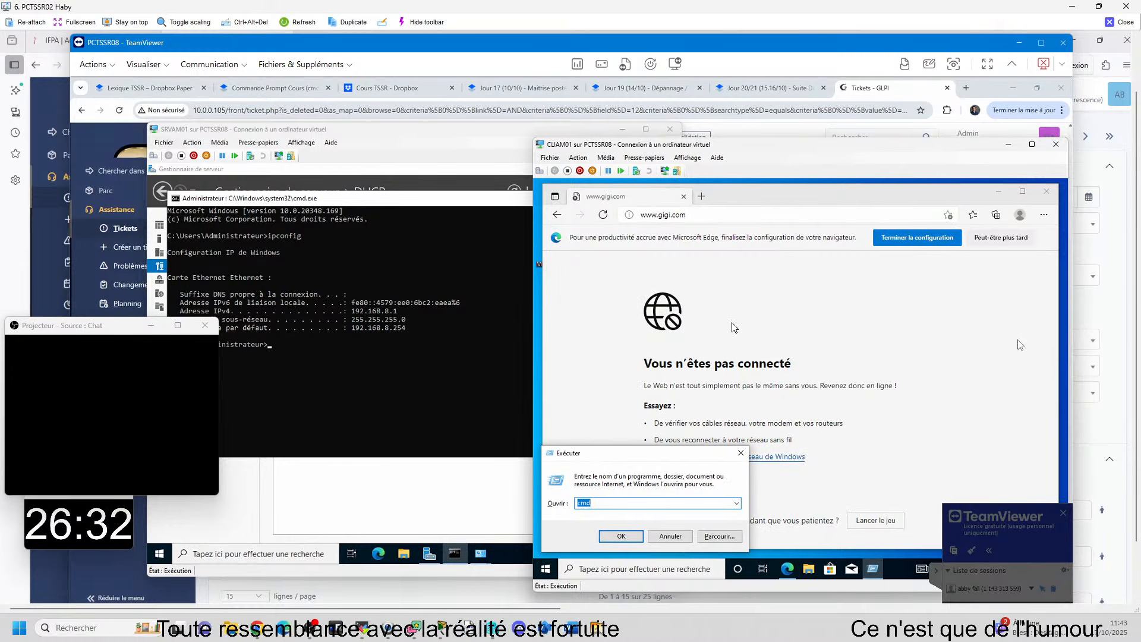
type("ncp")
key("Down")
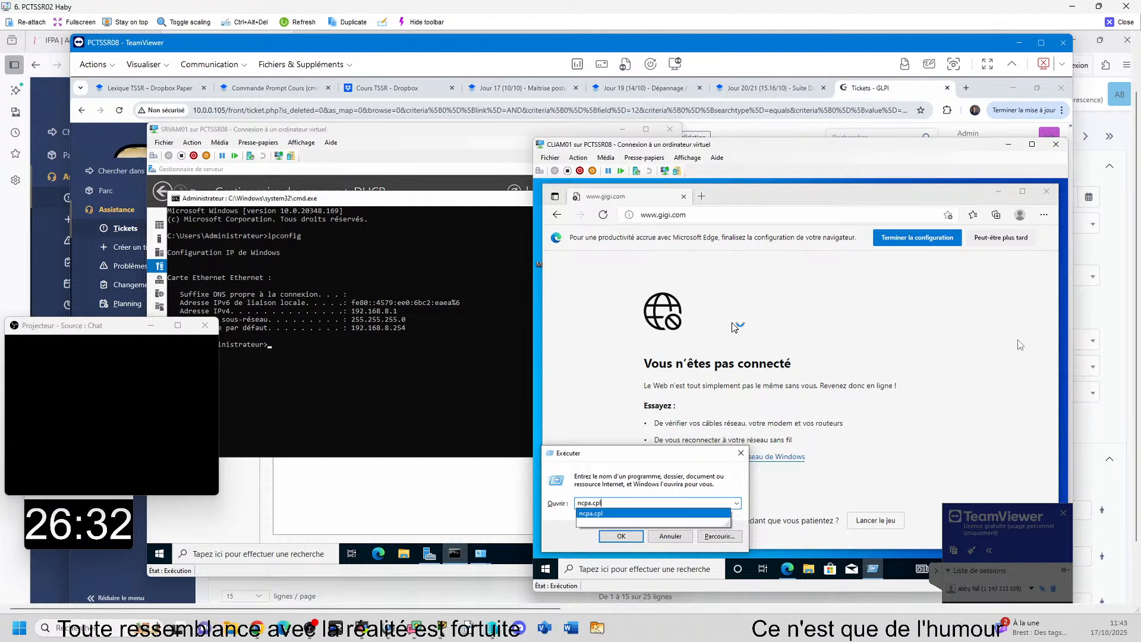
key("Return")
double_click(660, 300)
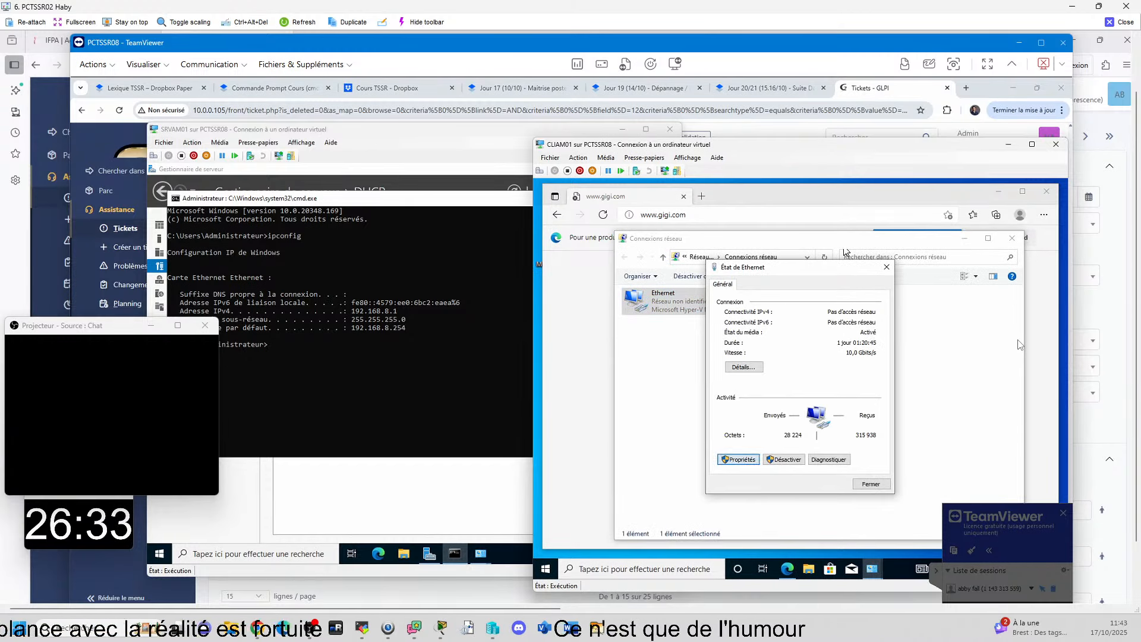
left_click(739, 459)
left_click(797, 387)
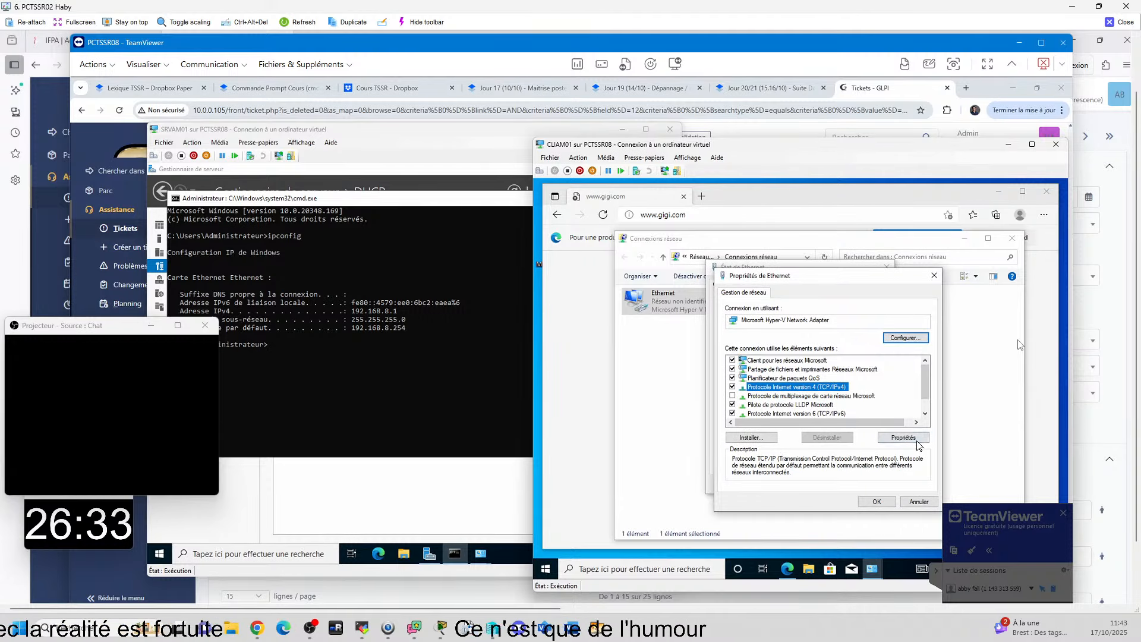
left_click(910, 438)
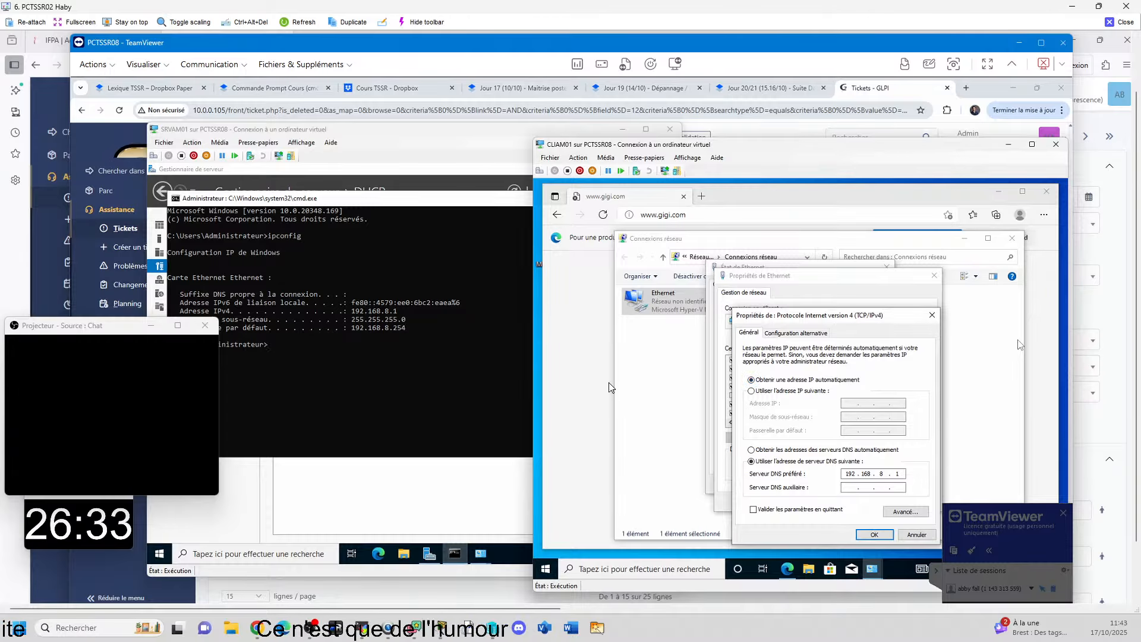
left_click(932, 316)
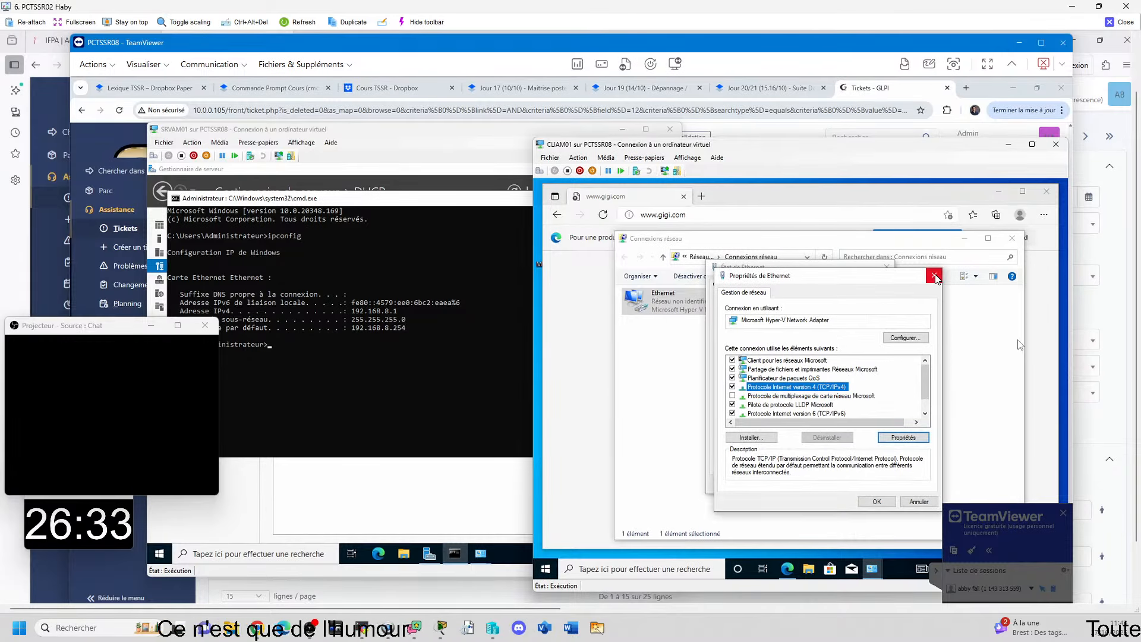
left_click(934, 276)
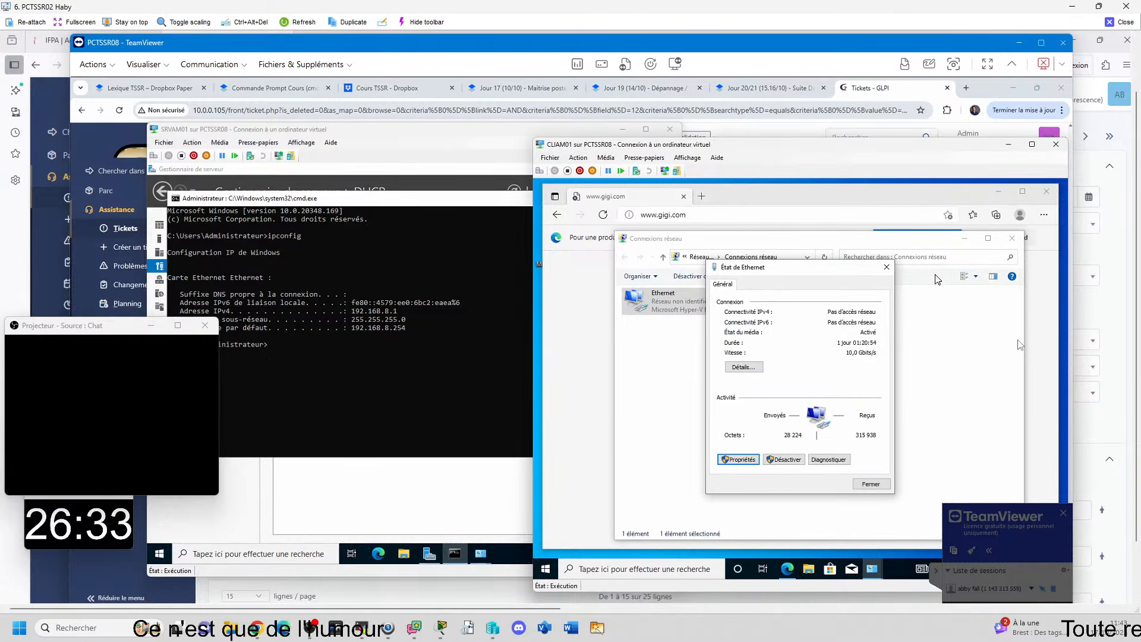
left_click(886, 267)
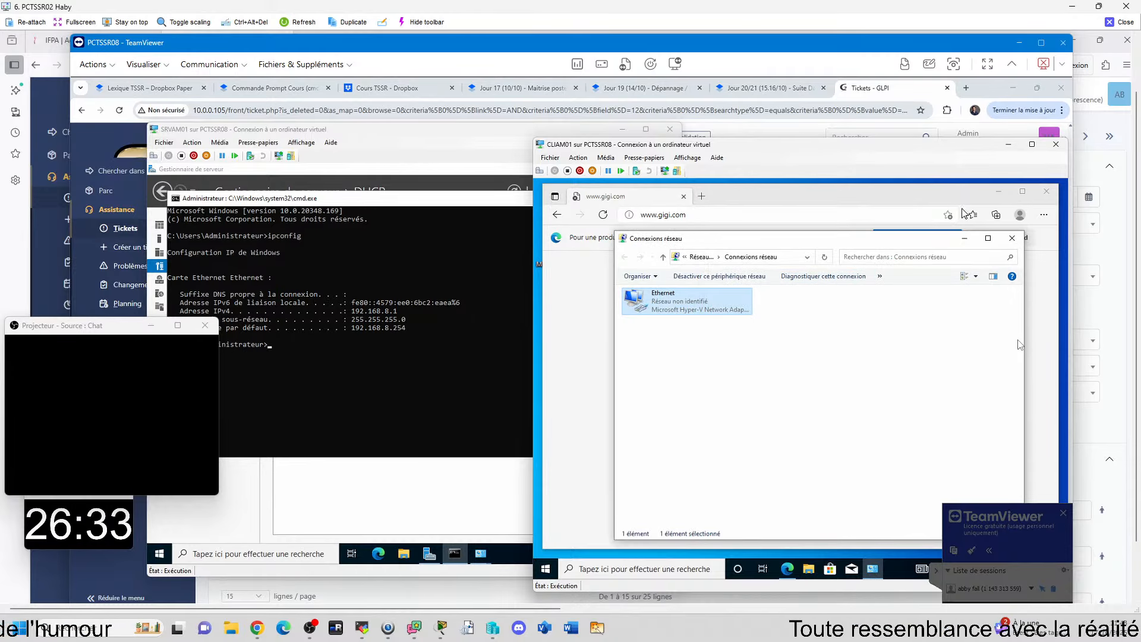
left_click(855, 395)
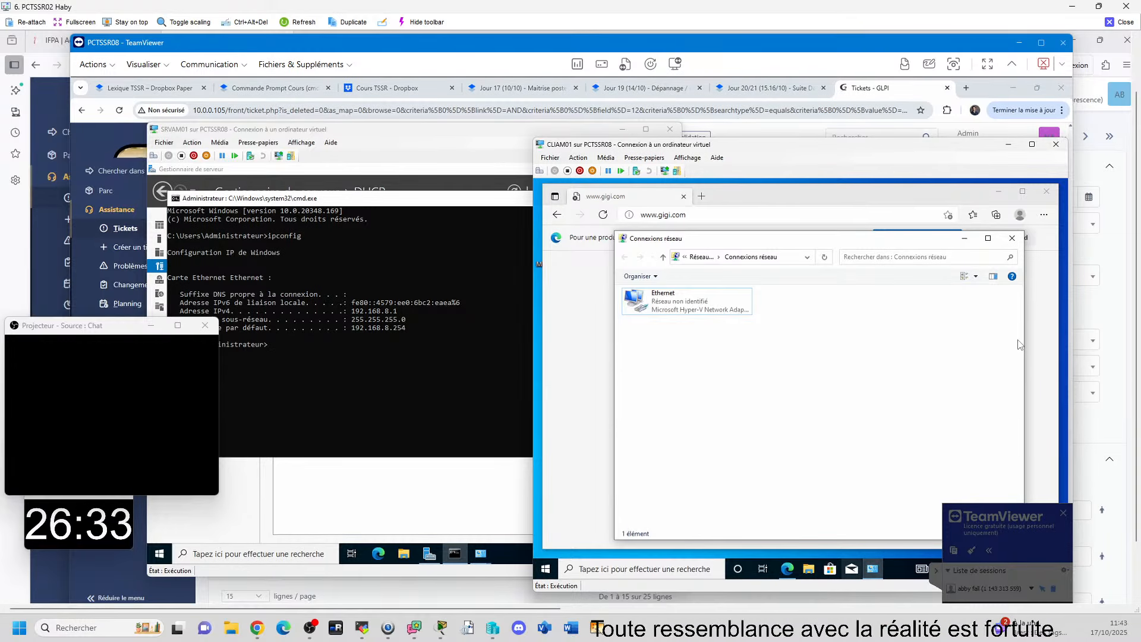
Step: Run ipconfig in a new command prompt on CLIAM01 to check its IP configuration
key("super+r")
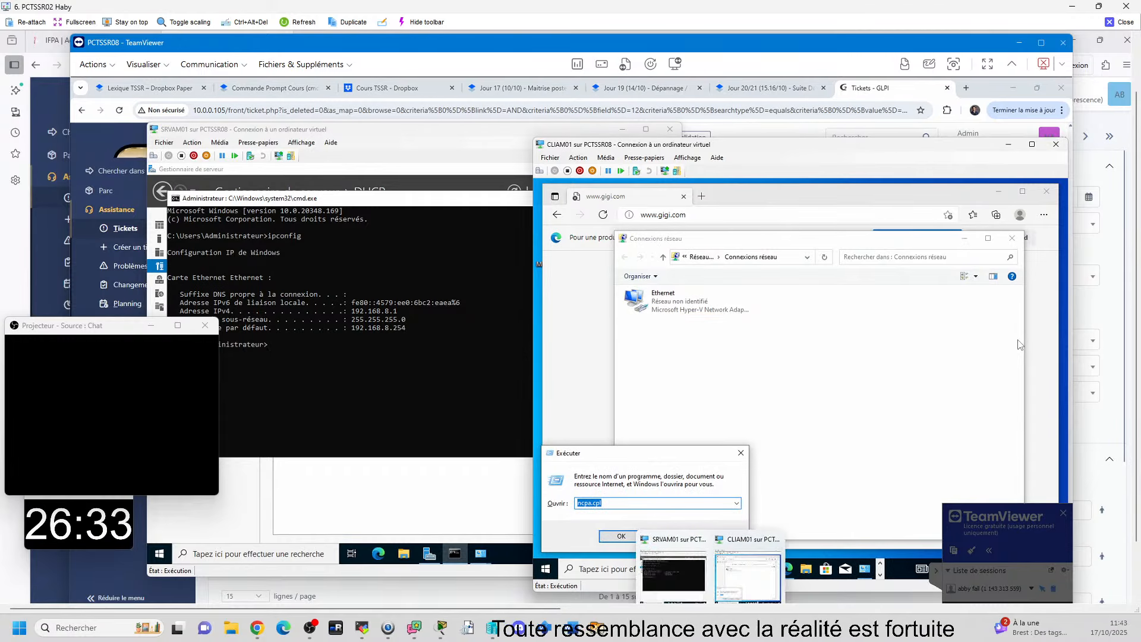
type("cmd")
key("Return")
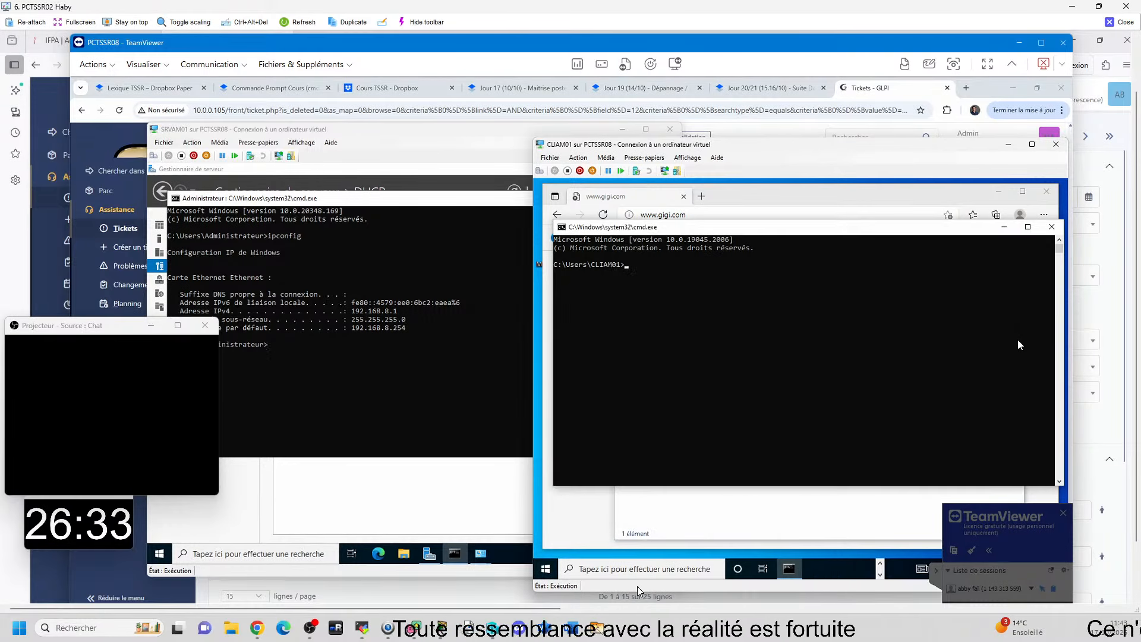
type("ipconf")
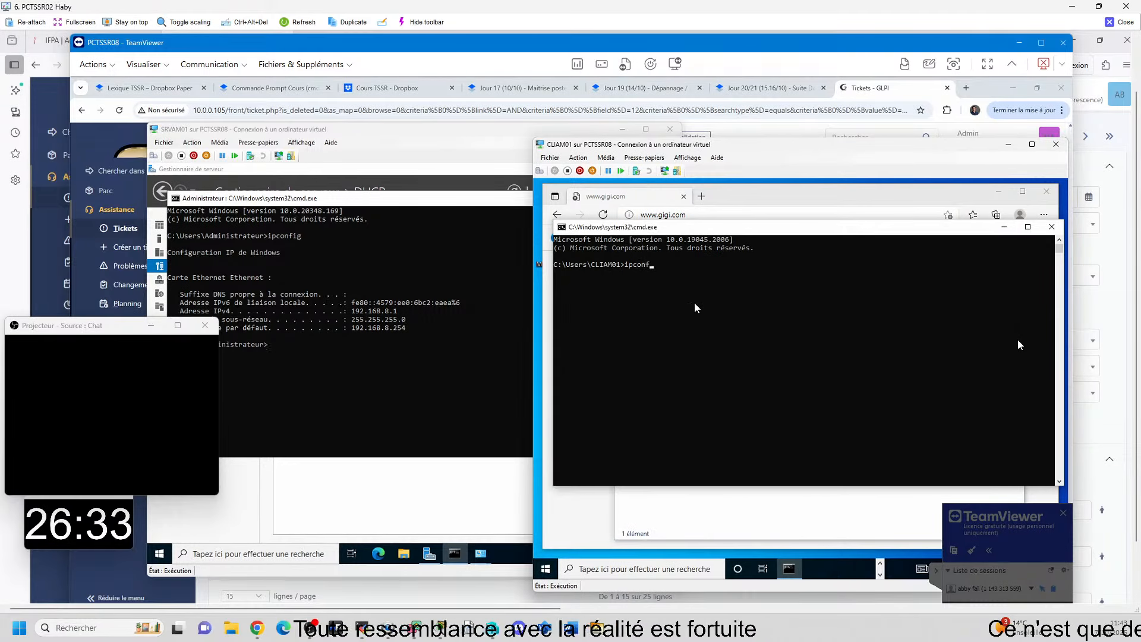
type("ig")
key("Return")
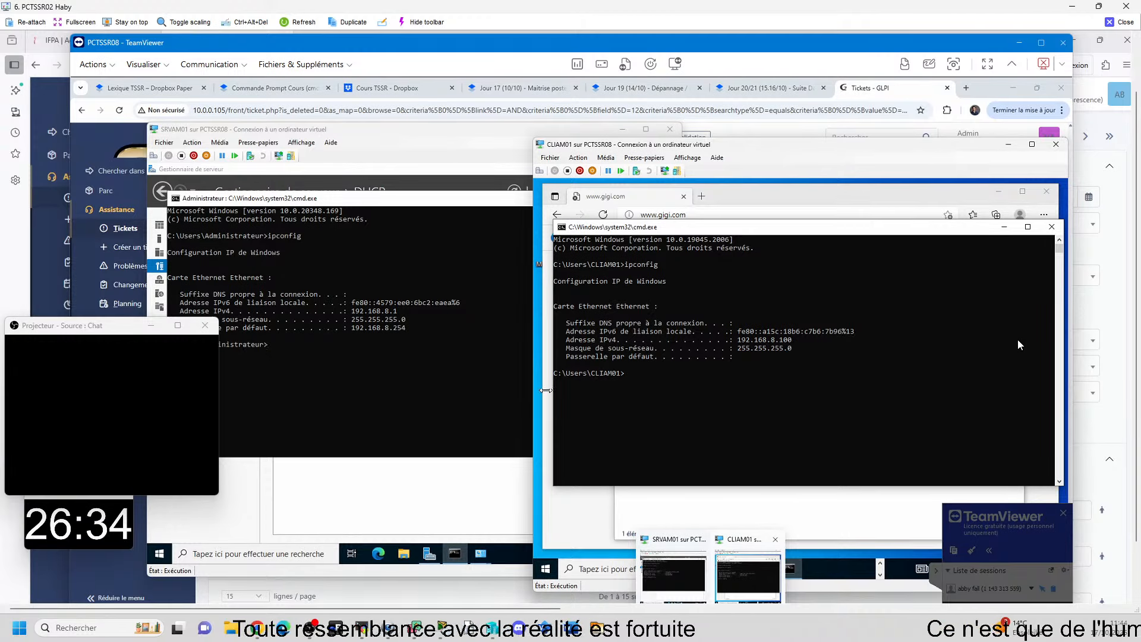
Step: Open the DHCP console from Server Manager on SRVAM01 and maximize it
left_click(349, 464)
left_click(159, 553)
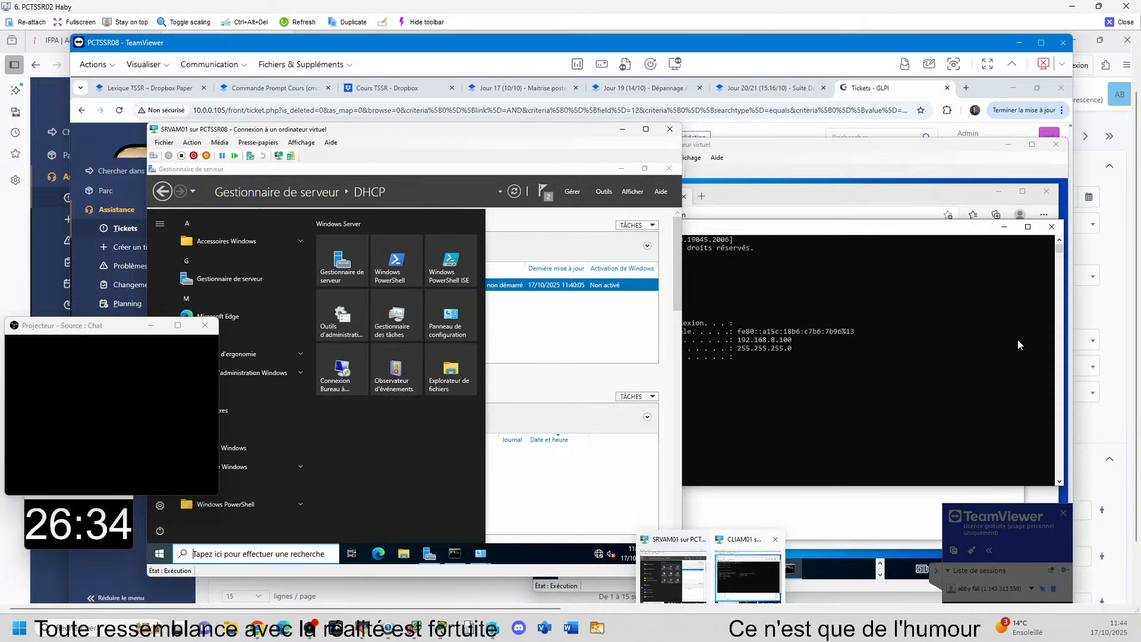
left_click(541, 500)
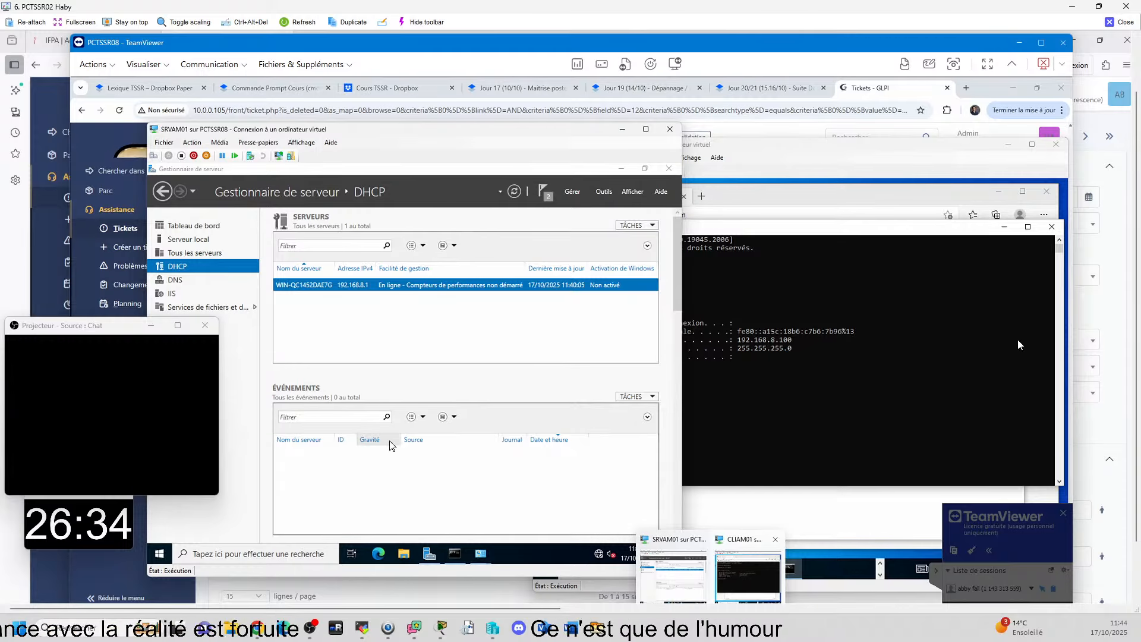
left_click(607, 194)
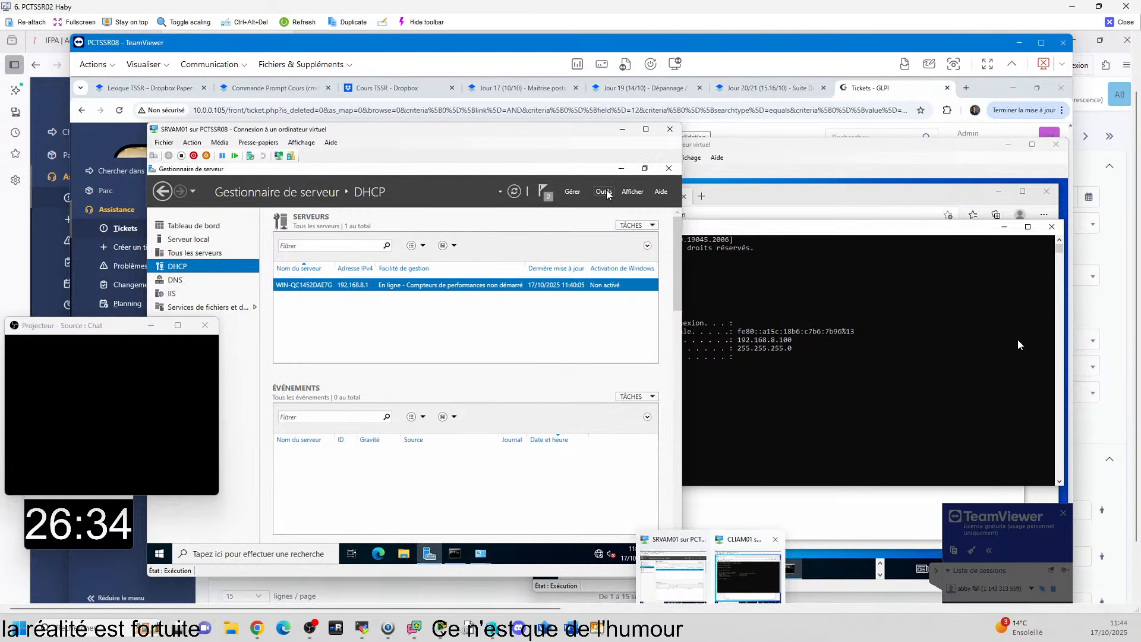
left_click(607, 193)
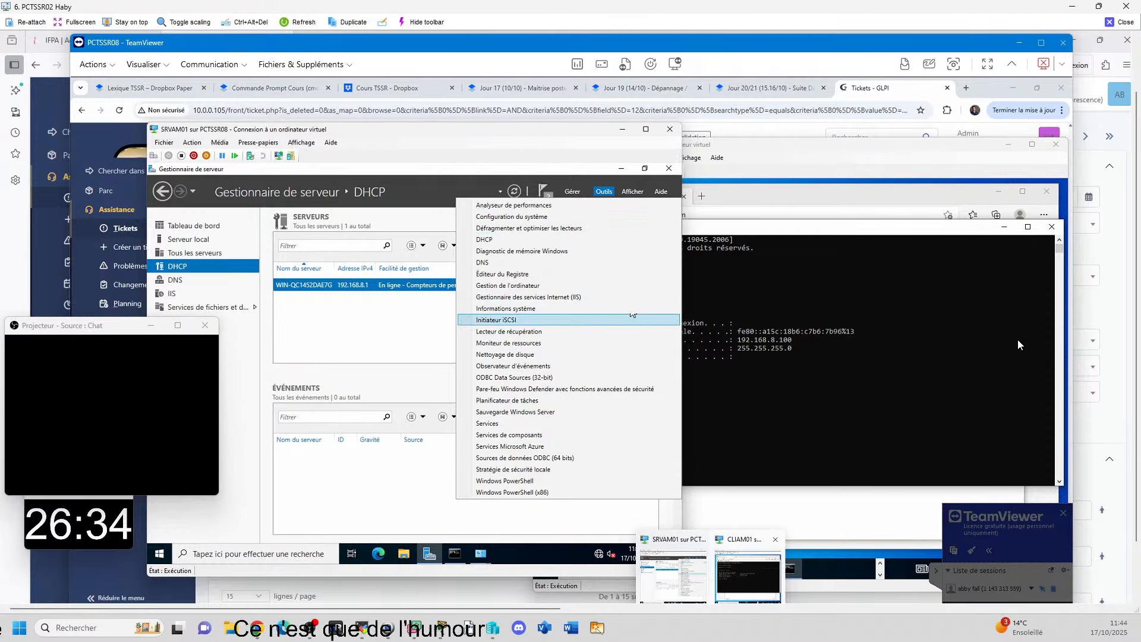
left_click(515, 239)
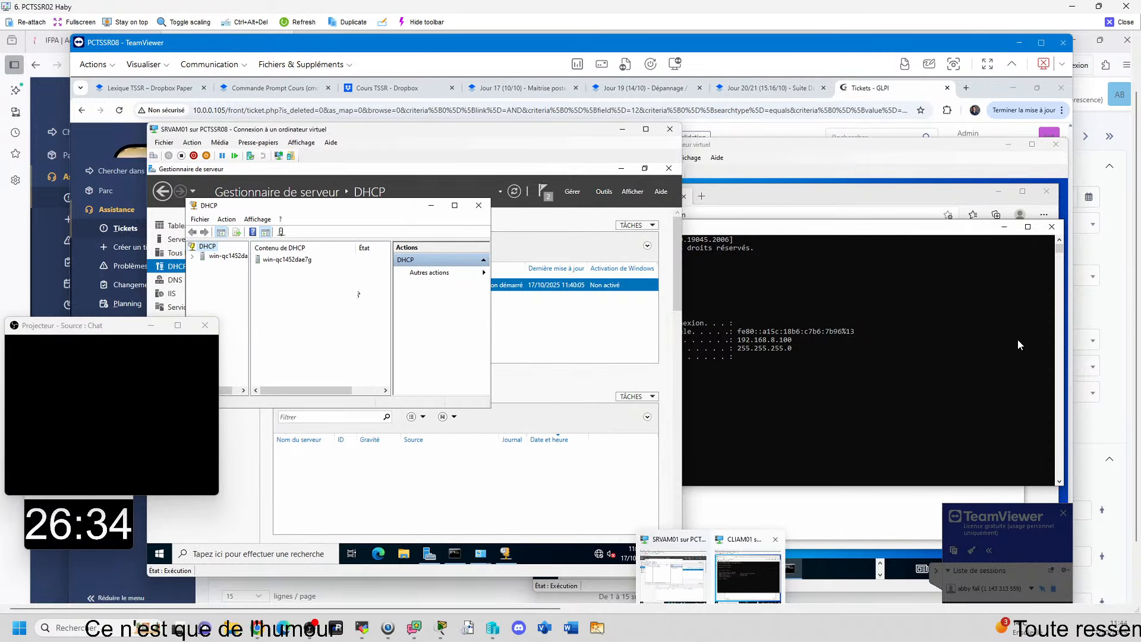
left_click(455, 205)
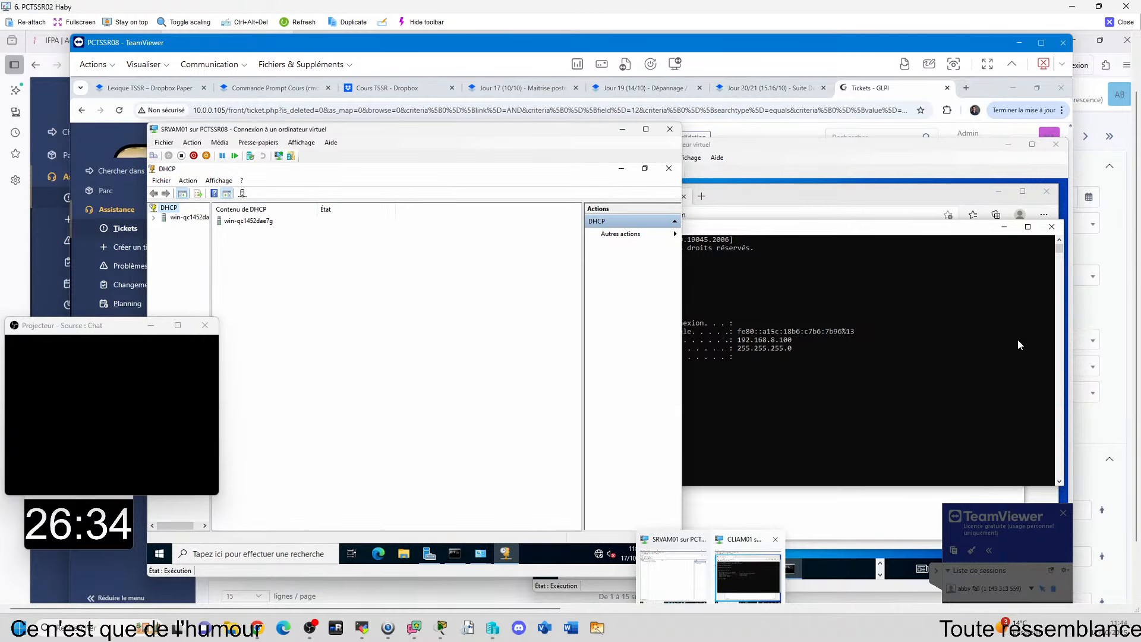
Step: Expand the server's IPv4 scope Etendu01, widen the console tree and display the scope's address pool
left_click(157, 218)
double_click(172, 227)
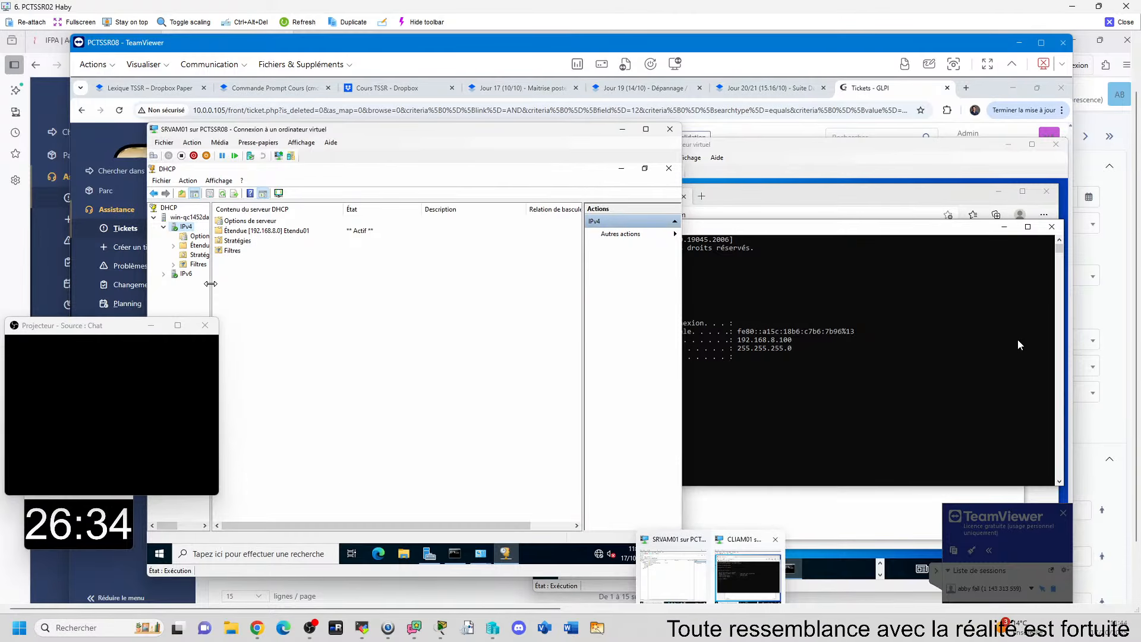
left_click_drag(211, 288, 287, 291)
double_click(228, 246)
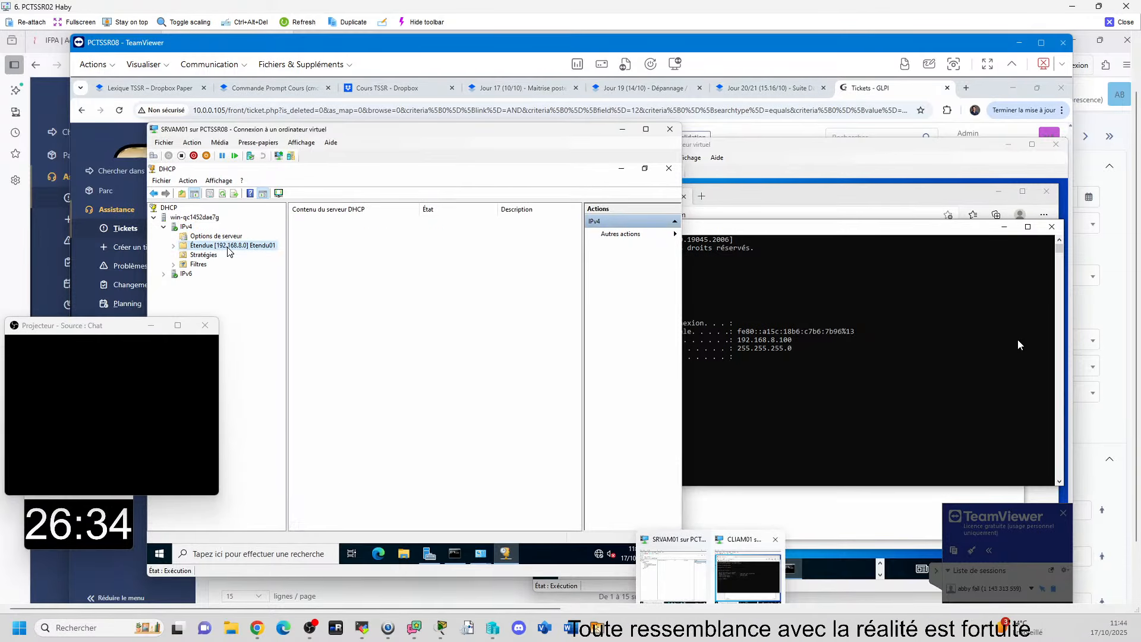
left_click(219, 265)
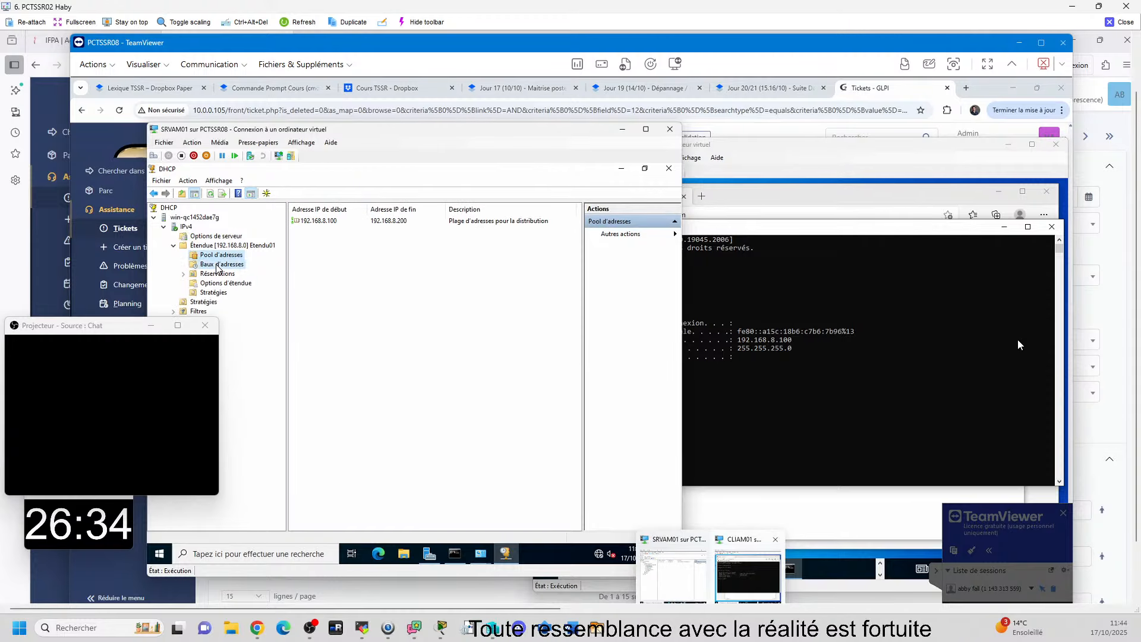
left_click(220, 255)
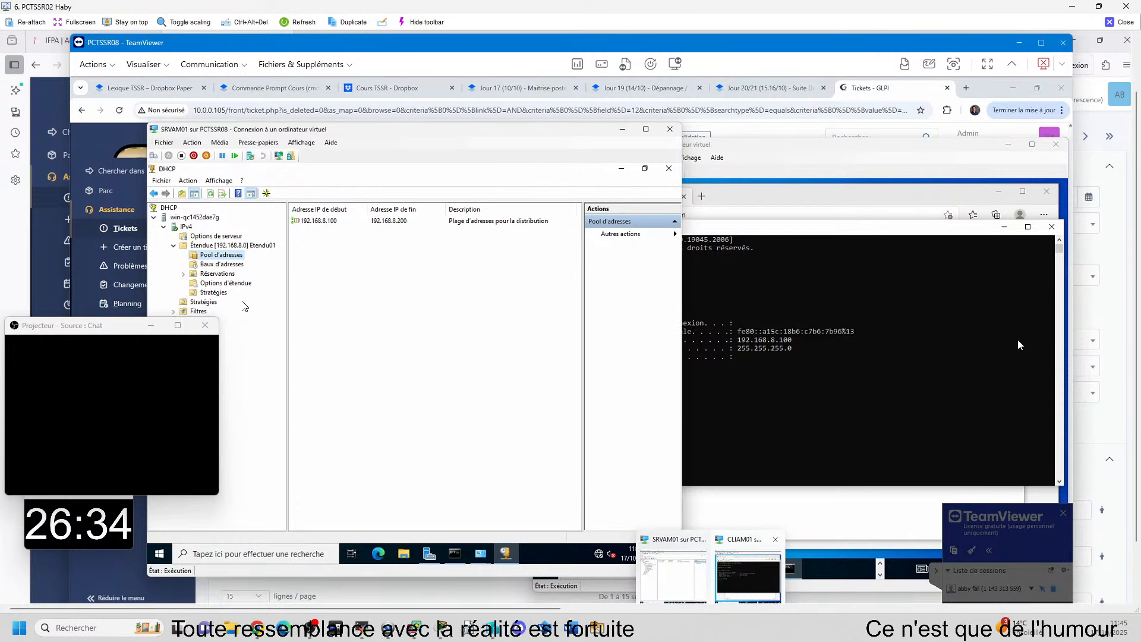
Step: Review the Hyper-V settings of the CLIAM01 virtual machine, including its hardware list, and close them
left_click(777, 200)
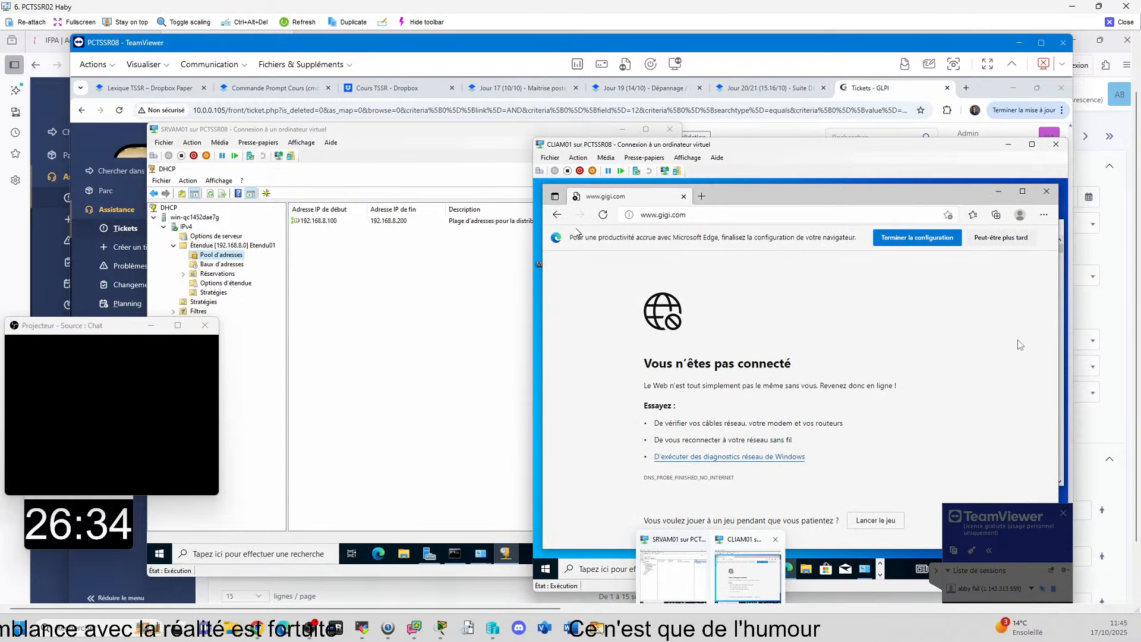
left_click(550, 158)
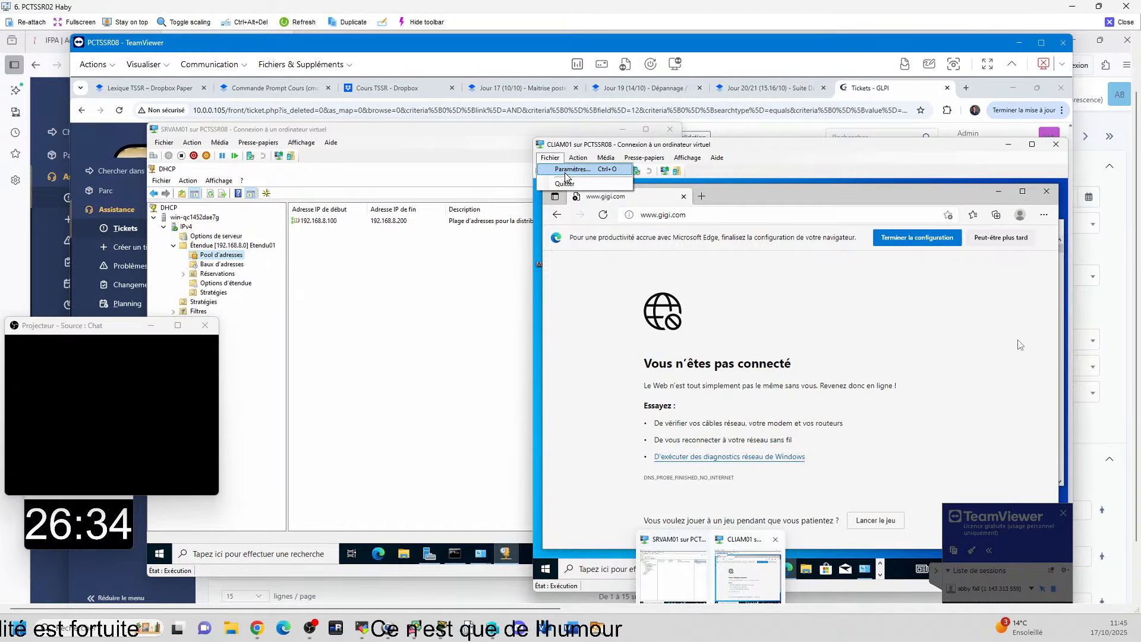
left_click(567, 171)
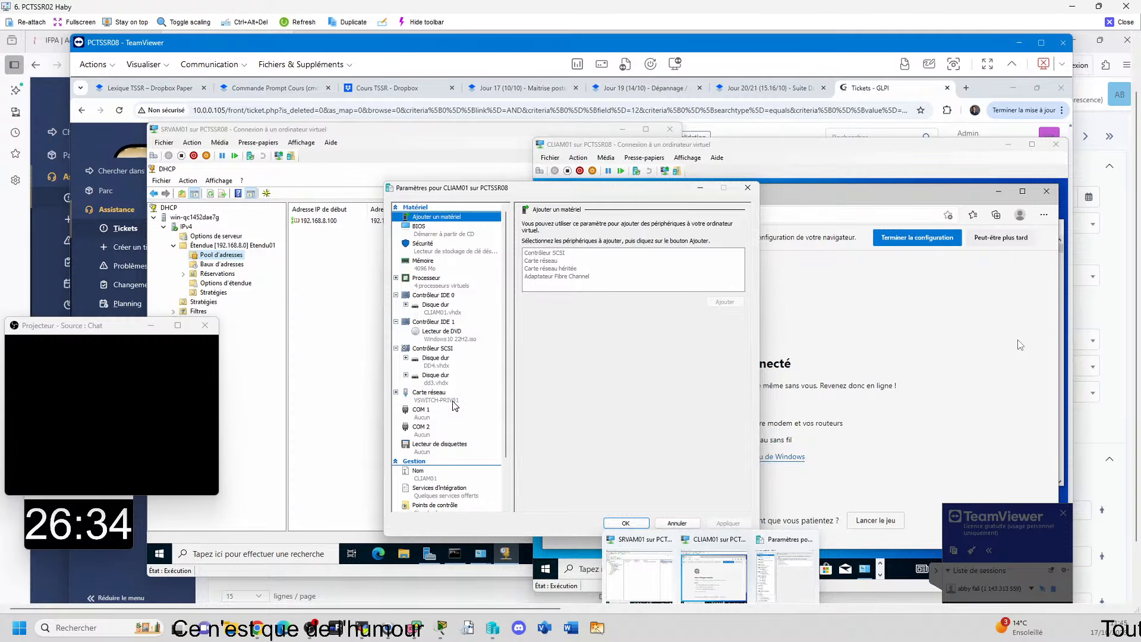
left_click(747, 189)
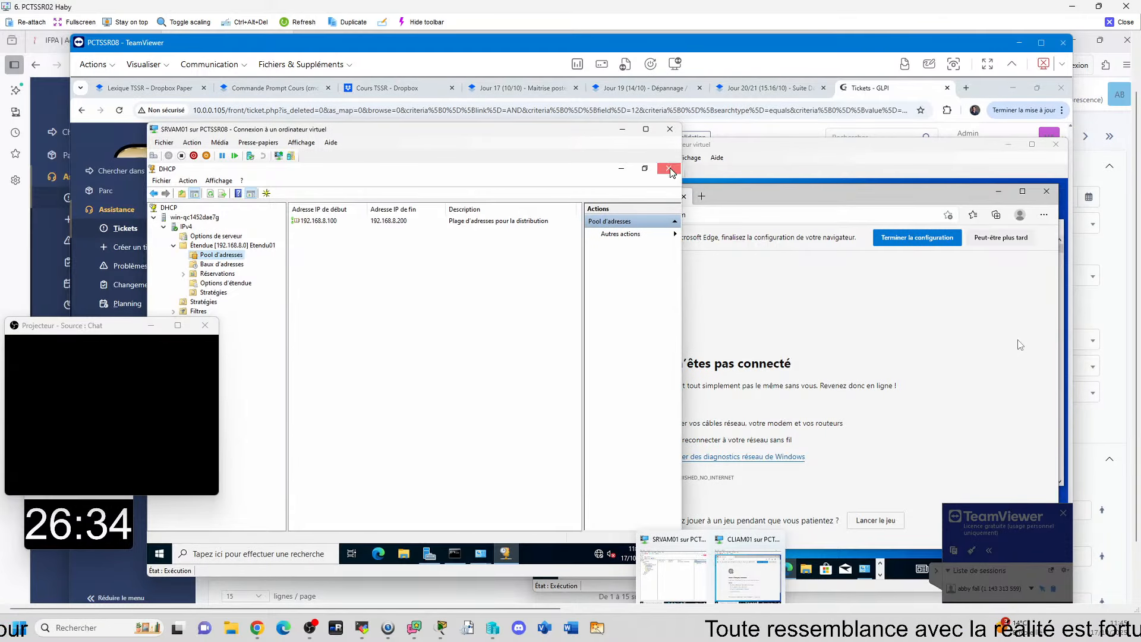
Step: Close the DHCP console on SRVAM01 and open the DNS manager from Server Manager
left_click(670, 170)
key("Down")
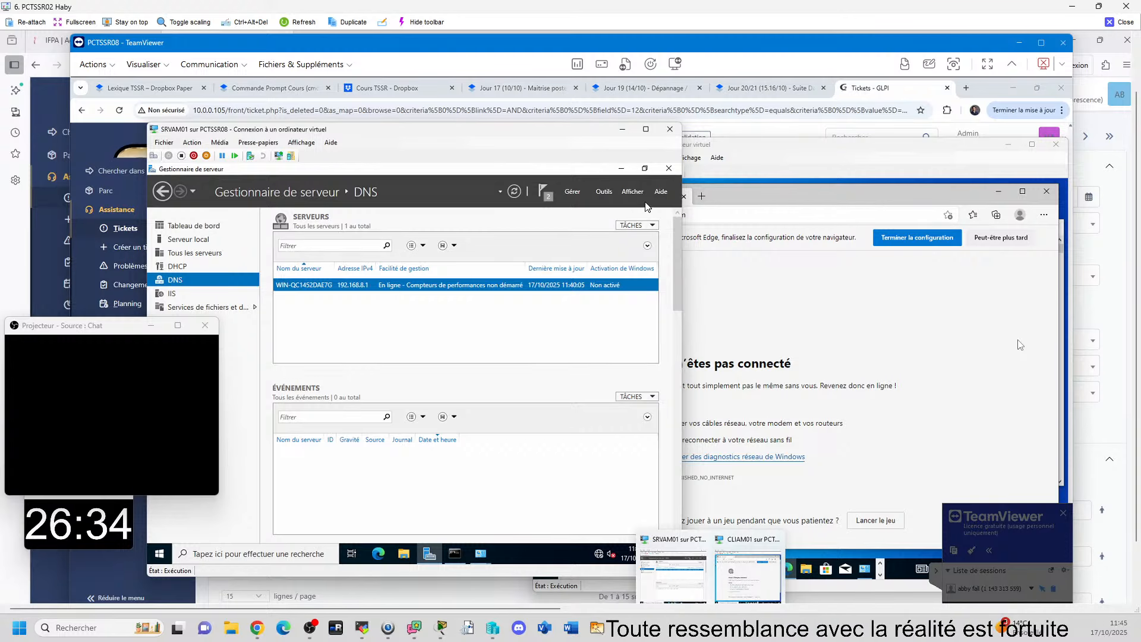
left_click(591, 196)
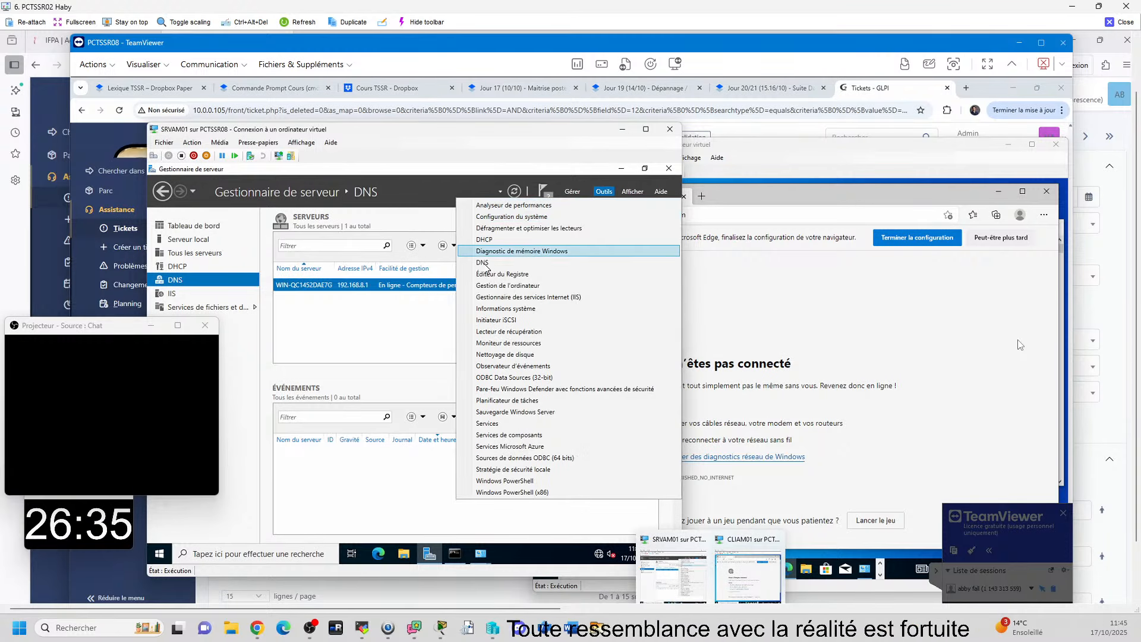
left_click(485, 264)
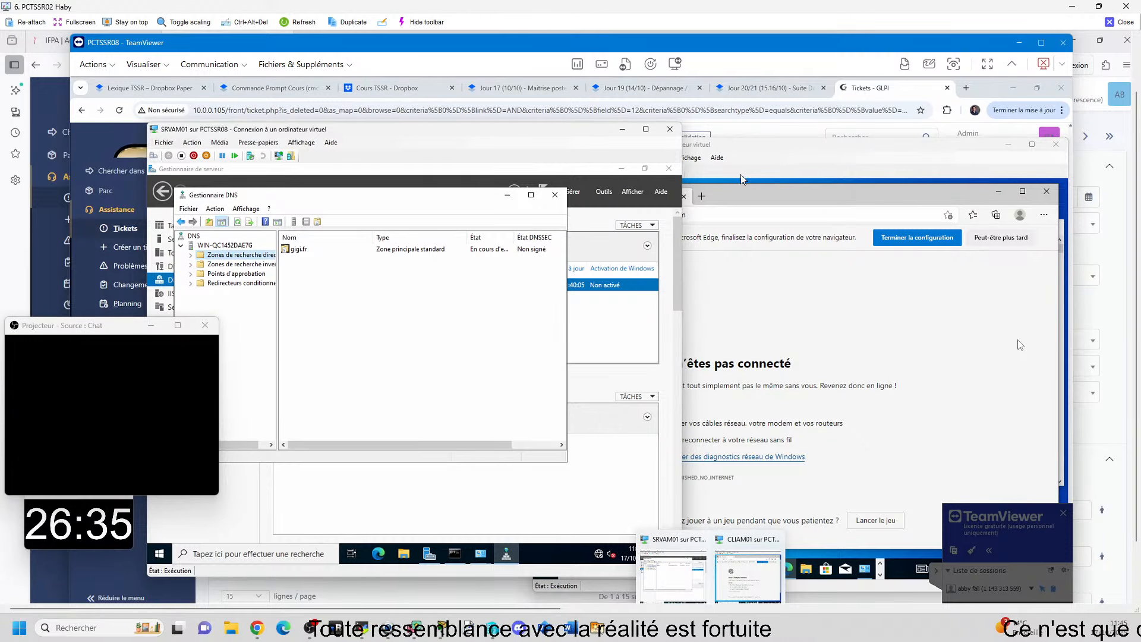
Step: Widen the DNS console tree, expand the forward lookup zones and display the records of the gigi.fr zone
left_click(803, 185)
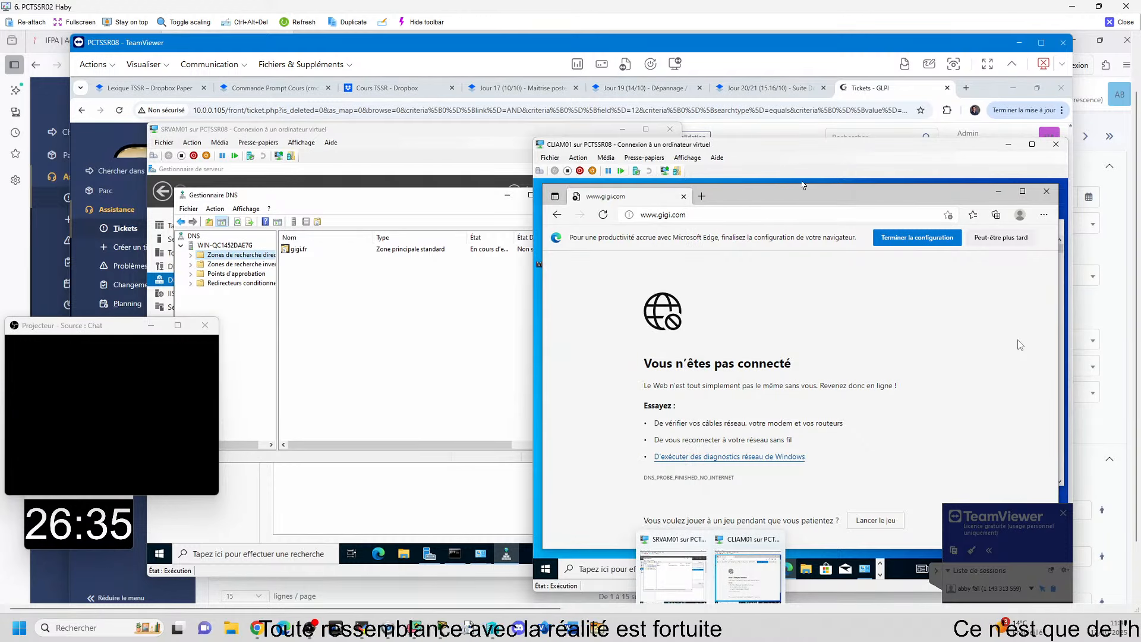
left_click(279, 364)
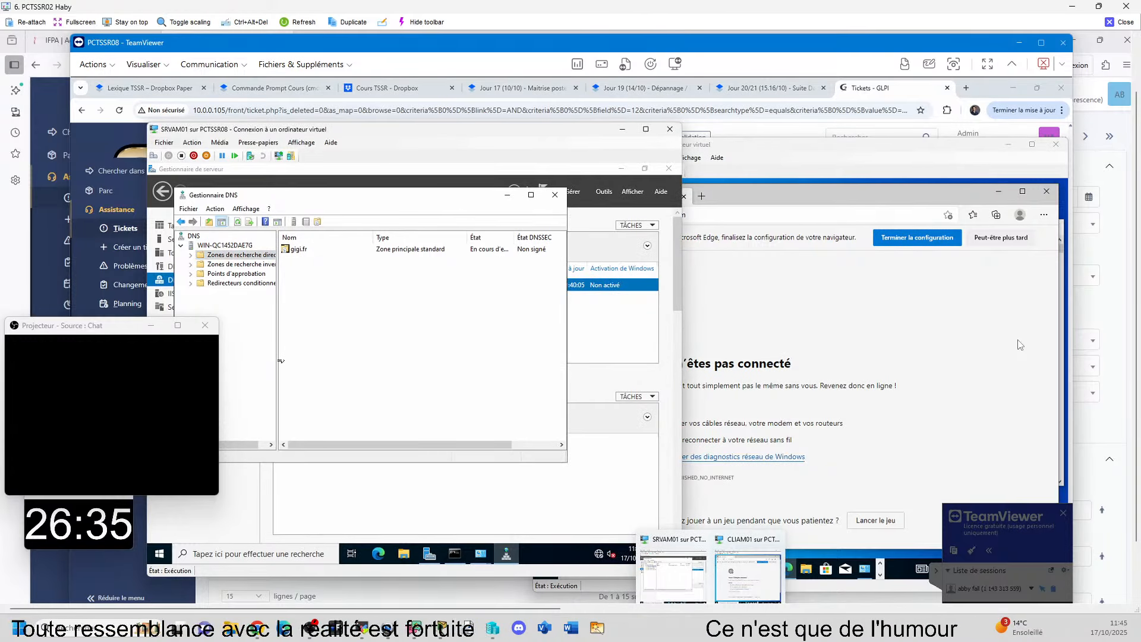
left_click_drag(278, 363, 305, 362)
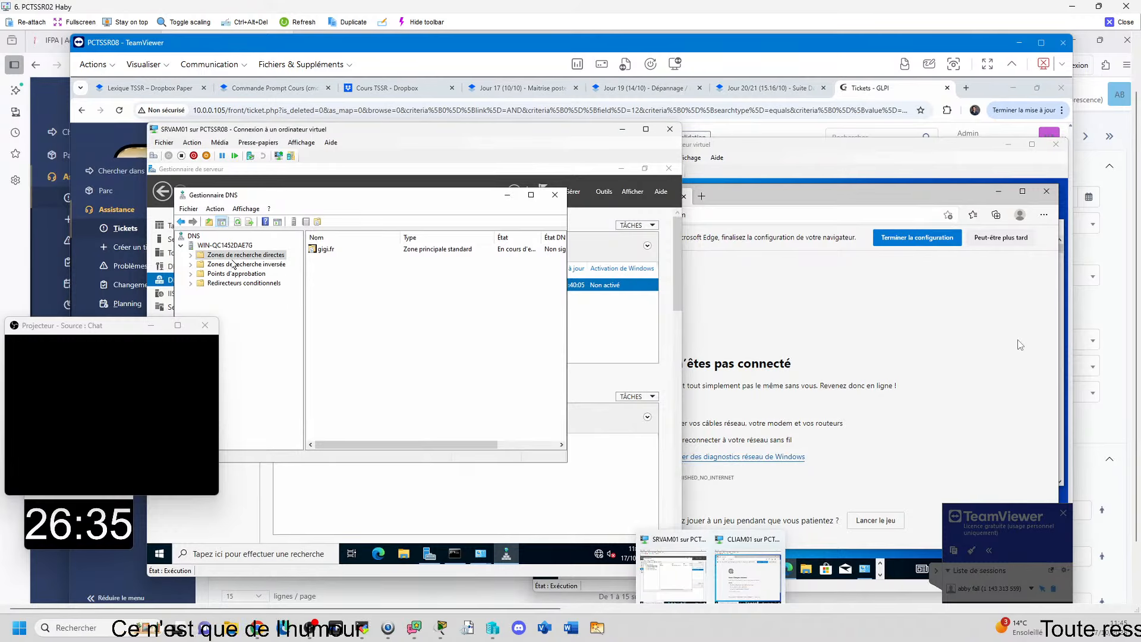
left_click(191, 255)
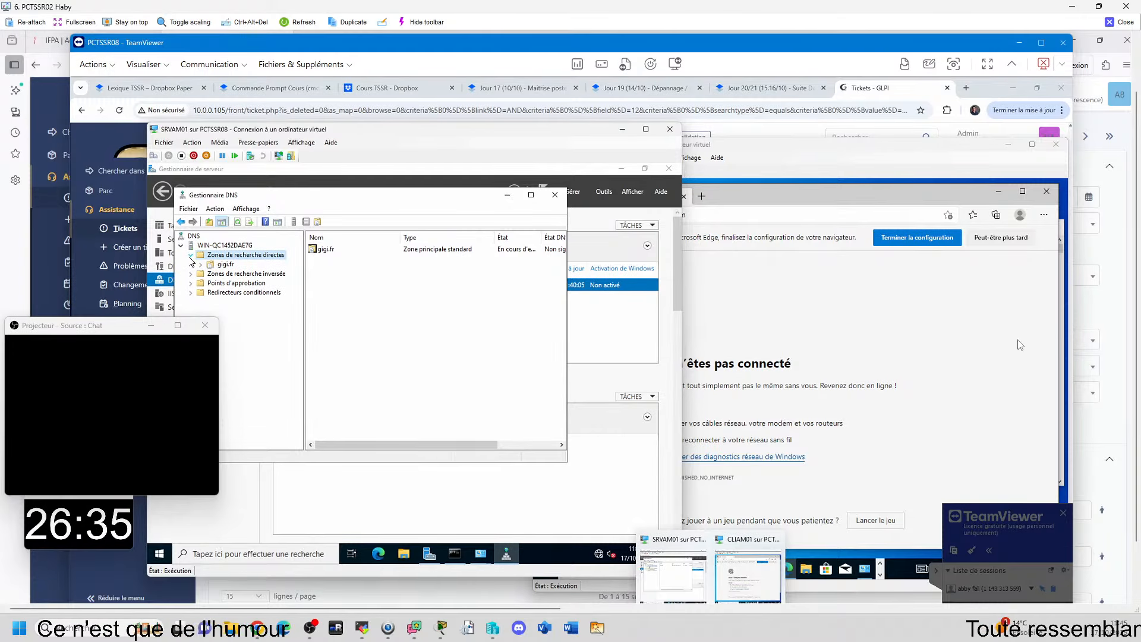
left_click(221, 264)
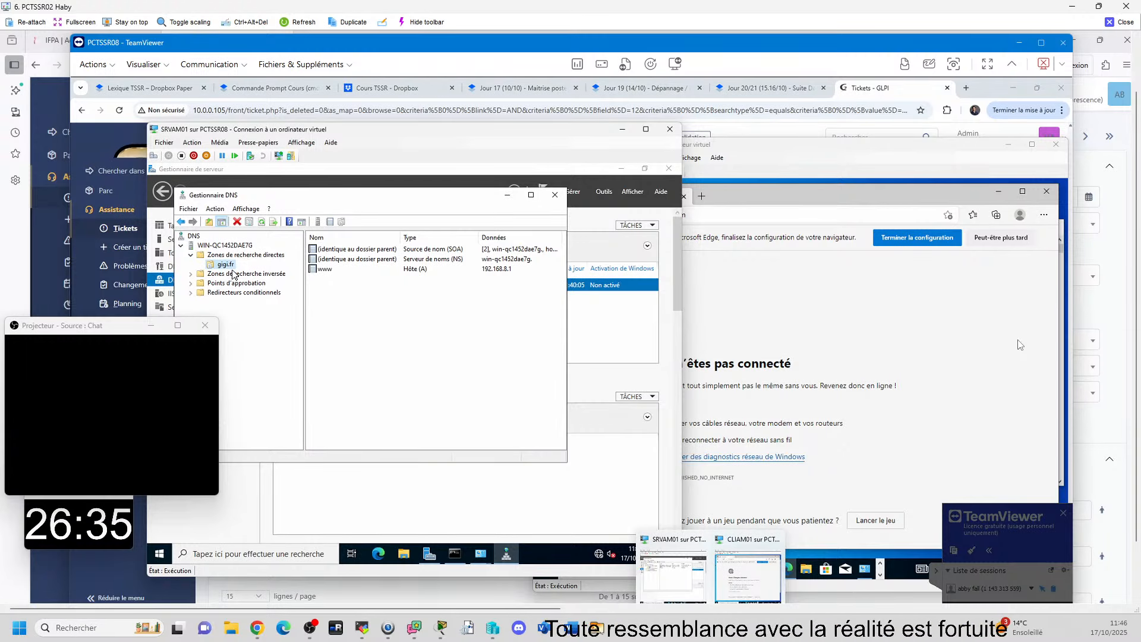
right_click(229, 264)
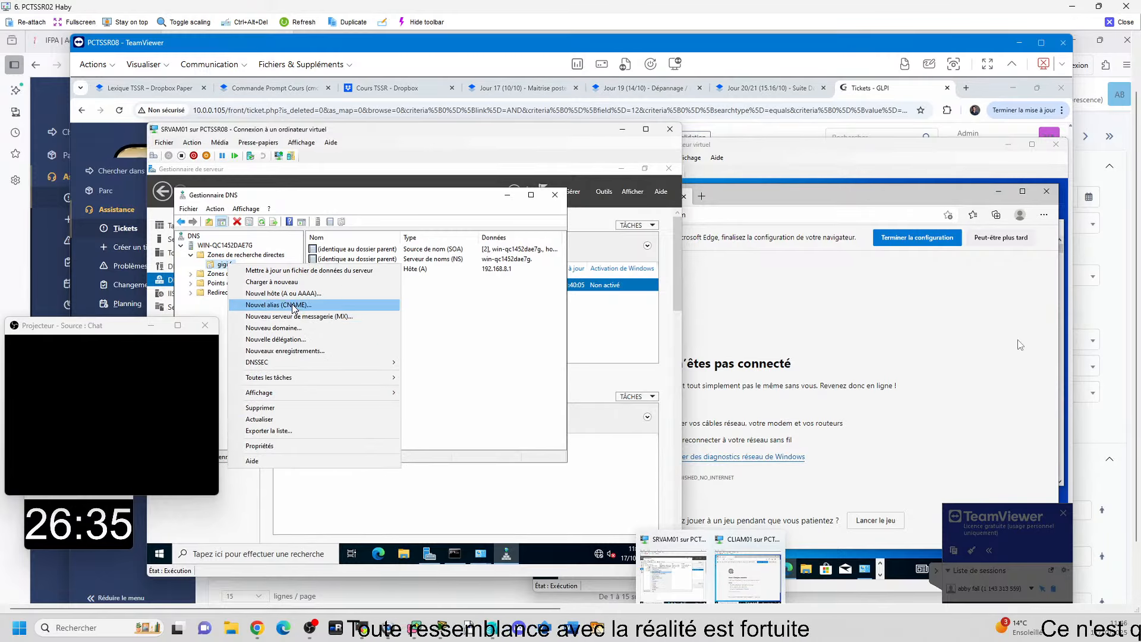
left_click(433, 323)
Step: Create a new primary forward lookup zone named gigi.com, keeping the wizard's default options
right_click(244, 256)
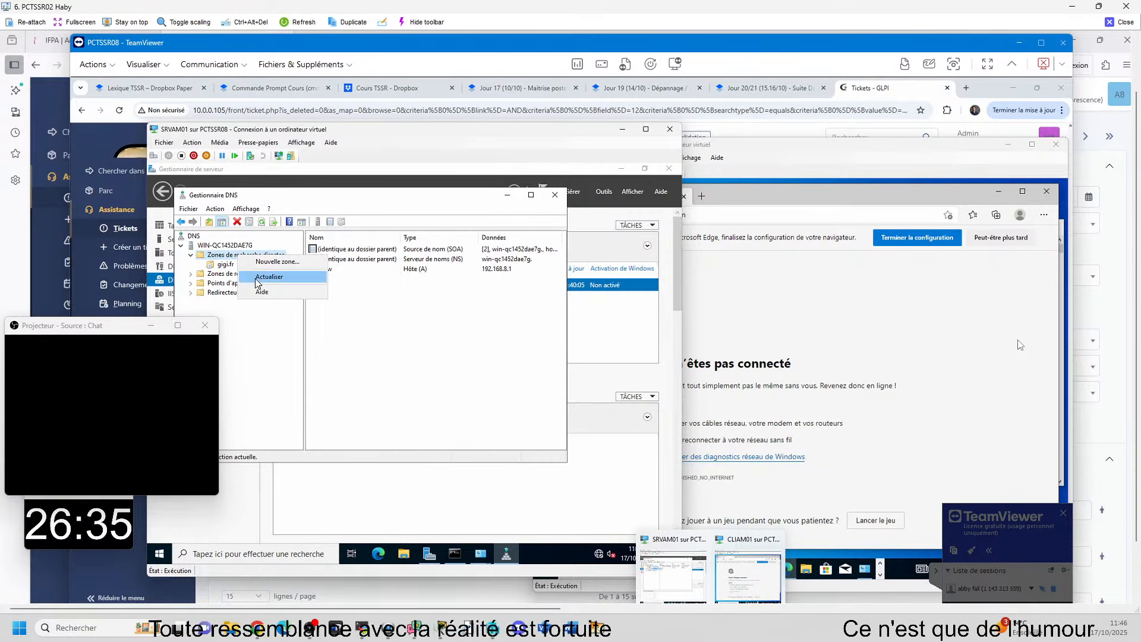
left_click(261, 260)
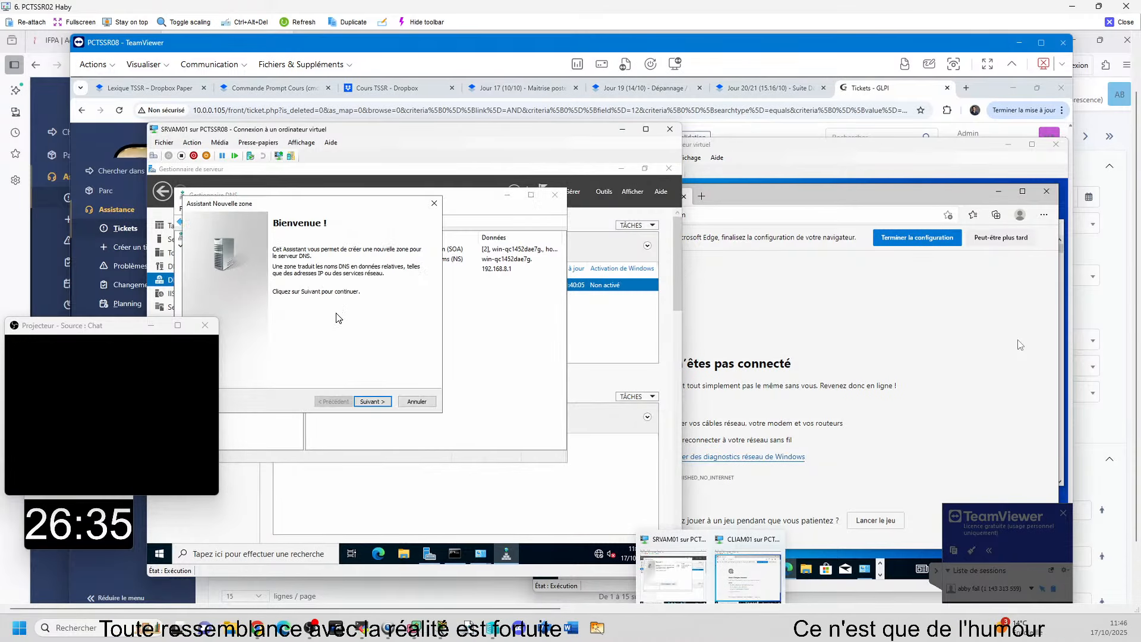
left_click(372, 401)
left_click(373, 402)
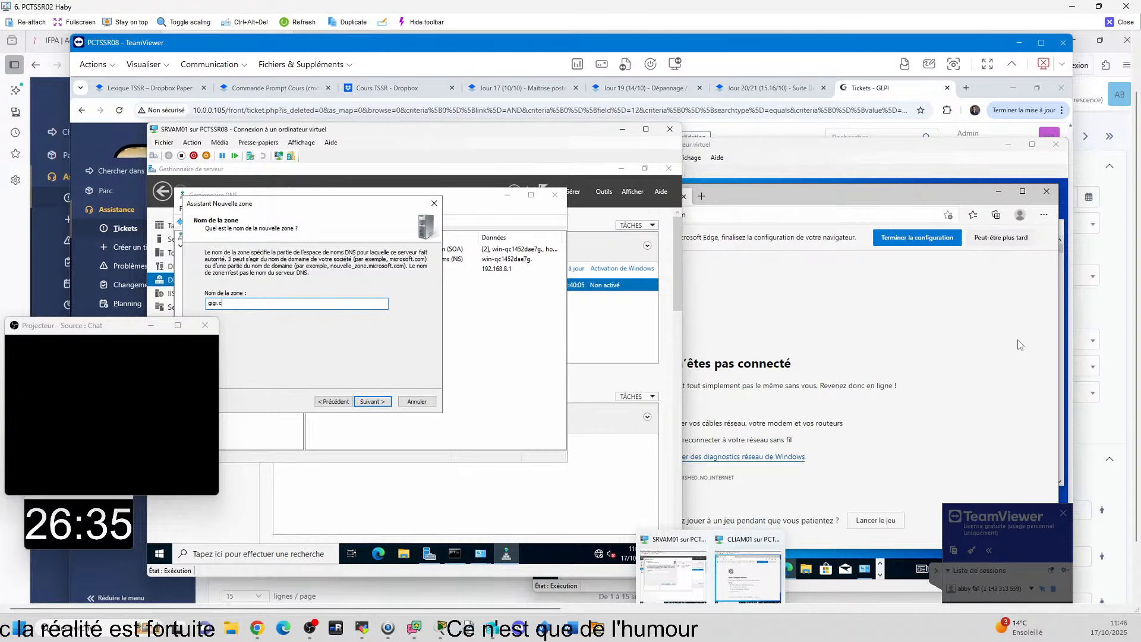
left_click(375, 407)
left_click(374, 404)
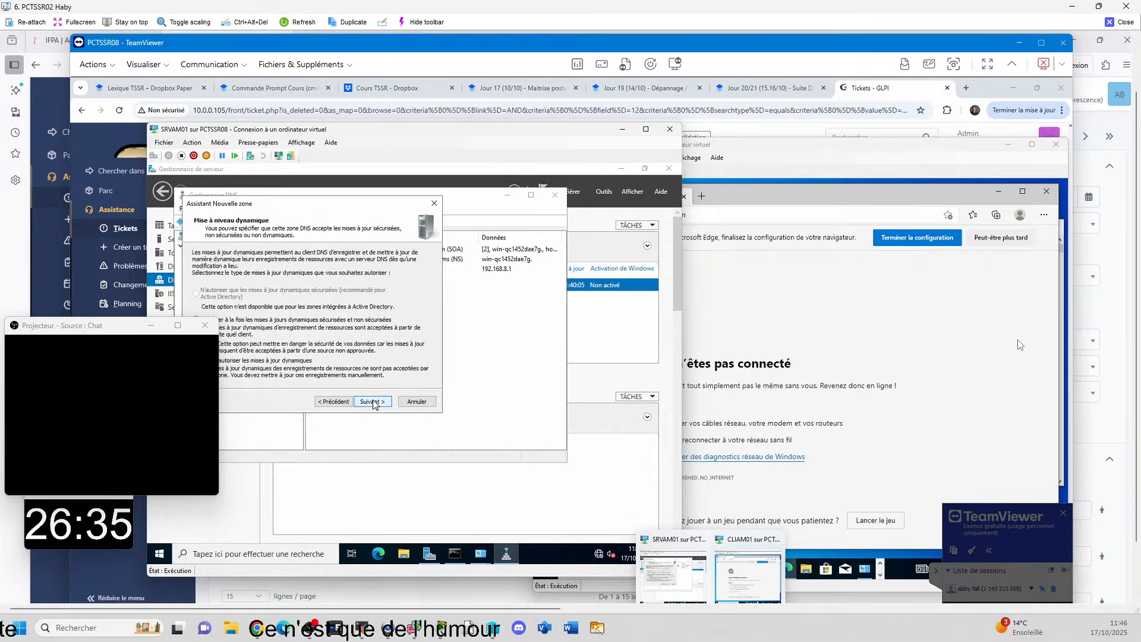
left_click(373, 403)
left_click(373, 403)
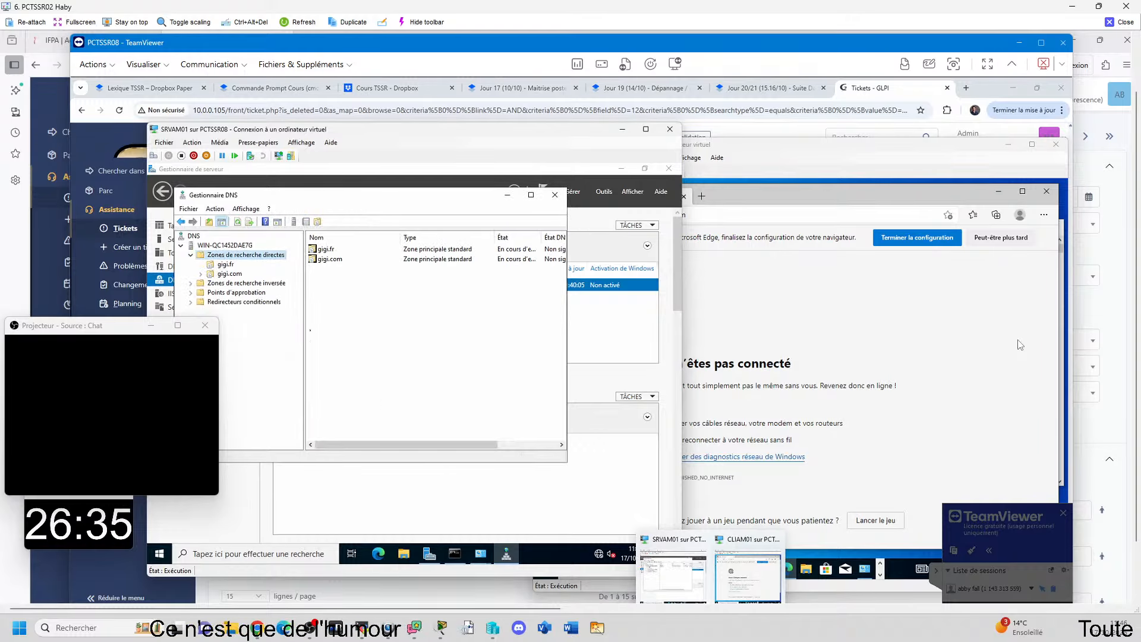
Step: Try to add a host named www with IP address 192.168.8.1 to the gigi.fr zone, and discard the new host entry
right_click(224, 265)
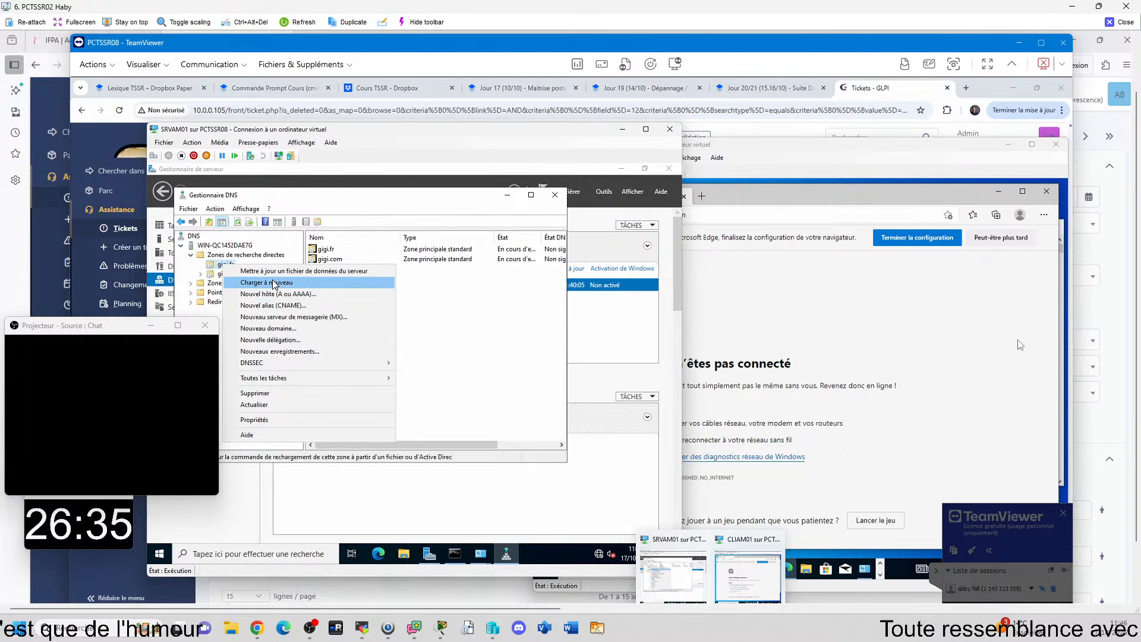
left_click(341, 294)
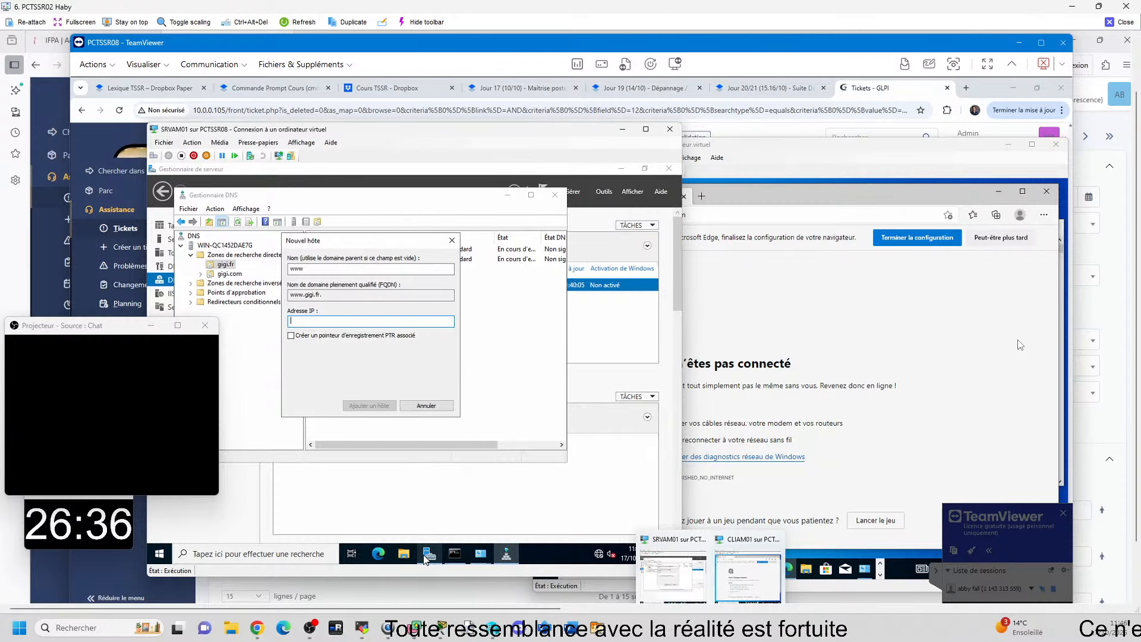
left_click(455, 554)
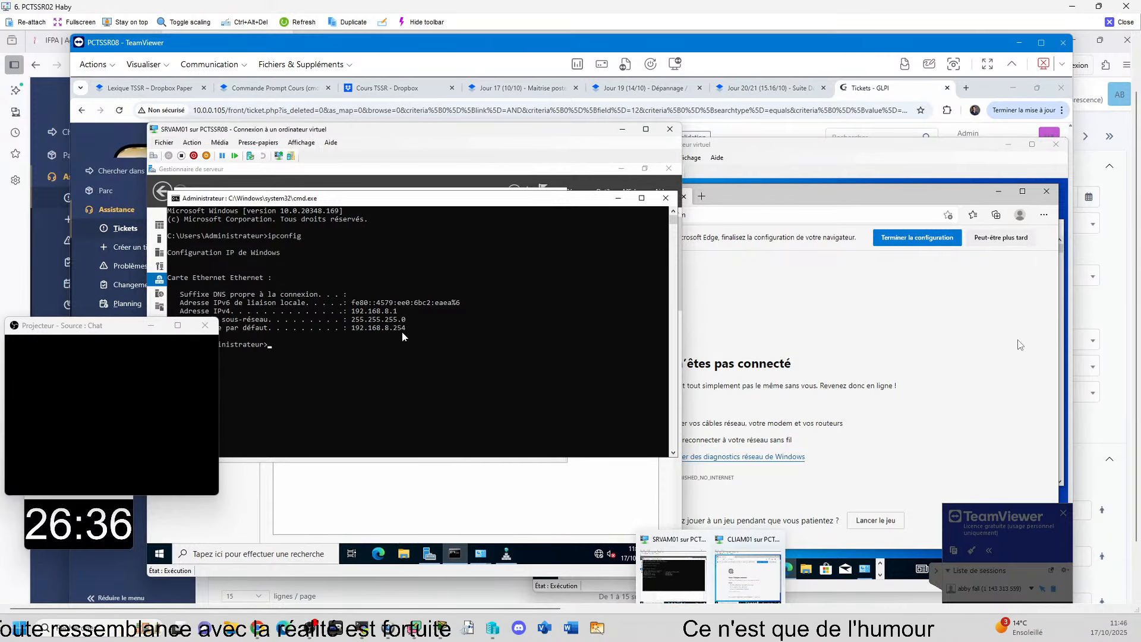
left_click(426, 553)
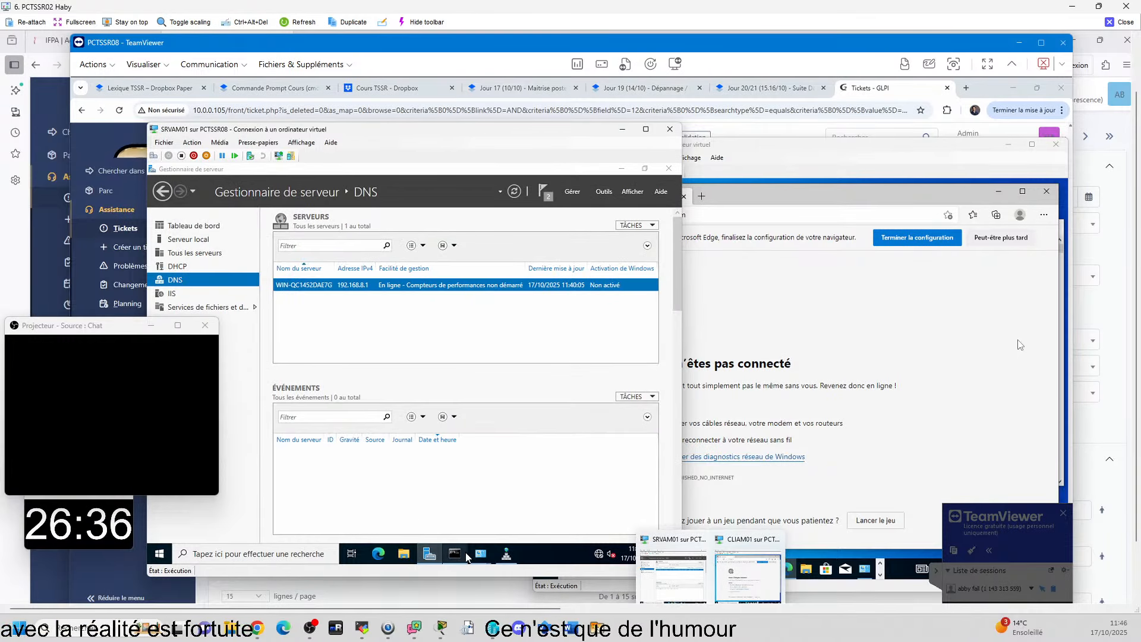
left_click(465, 556)
left_click(506, 553)
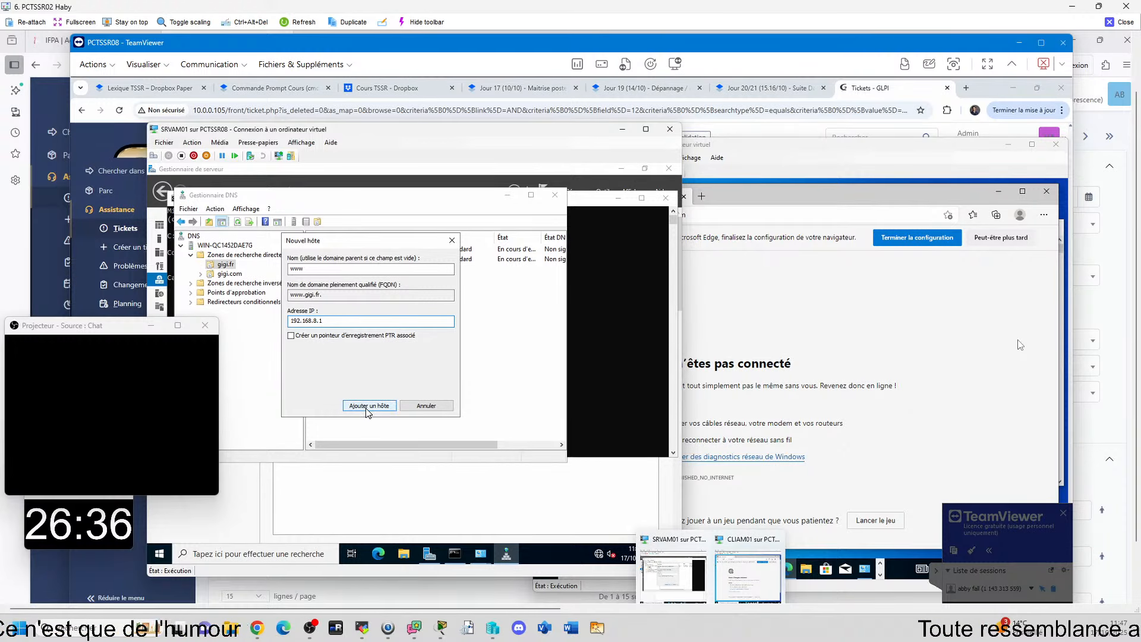
left_click(368, 407)
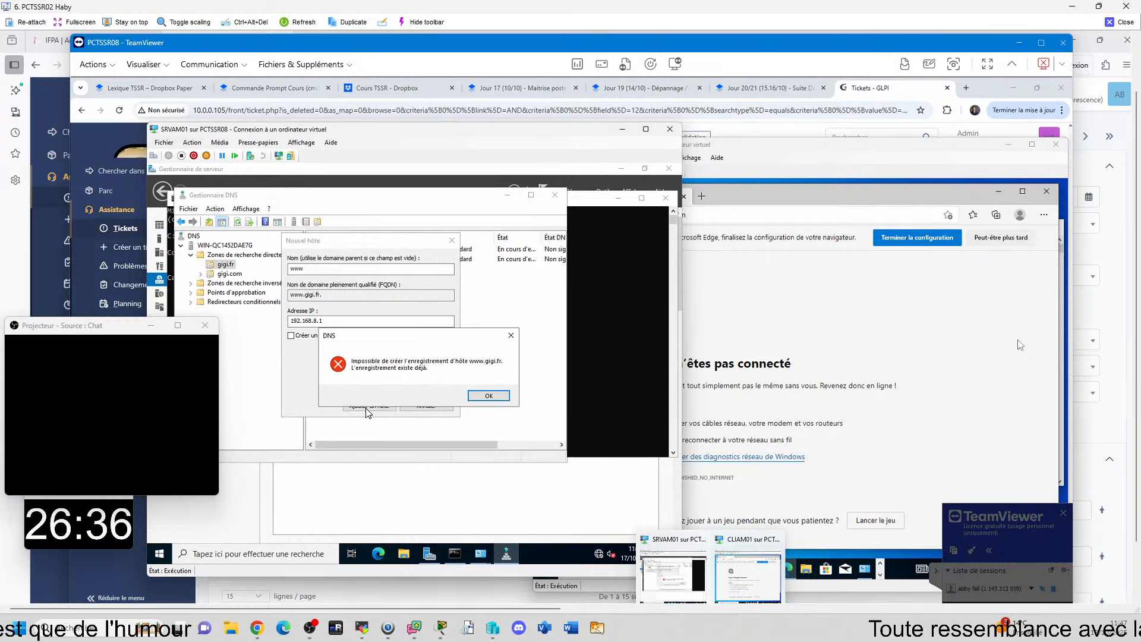
left_click(512, 337)
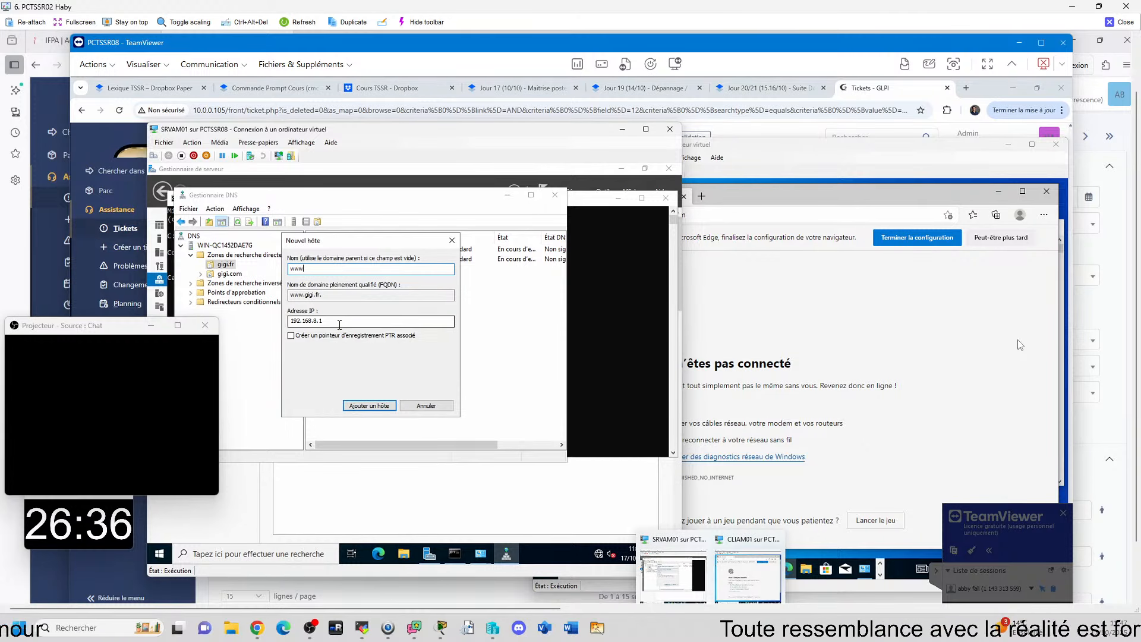
left_click(375, 409)
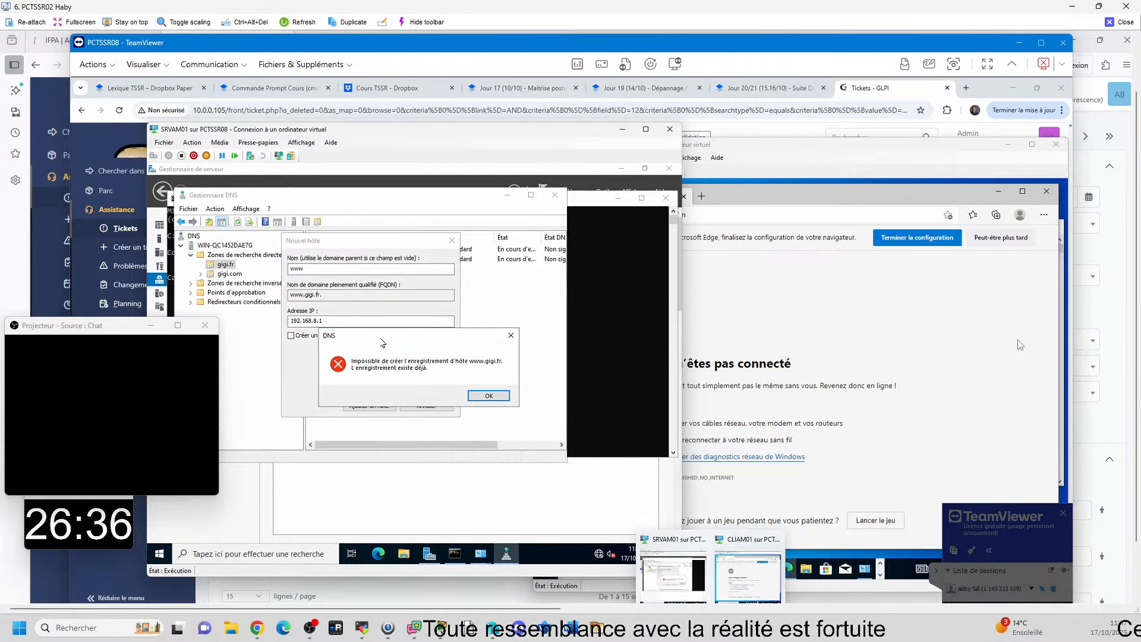
key("Return")
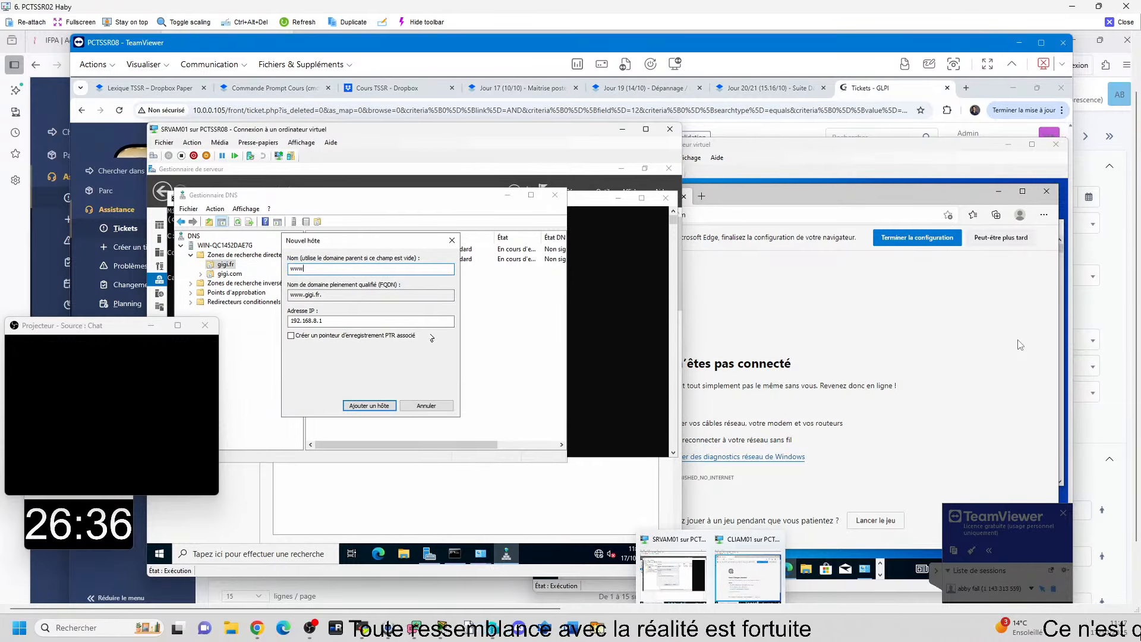
left_click(340, 296)
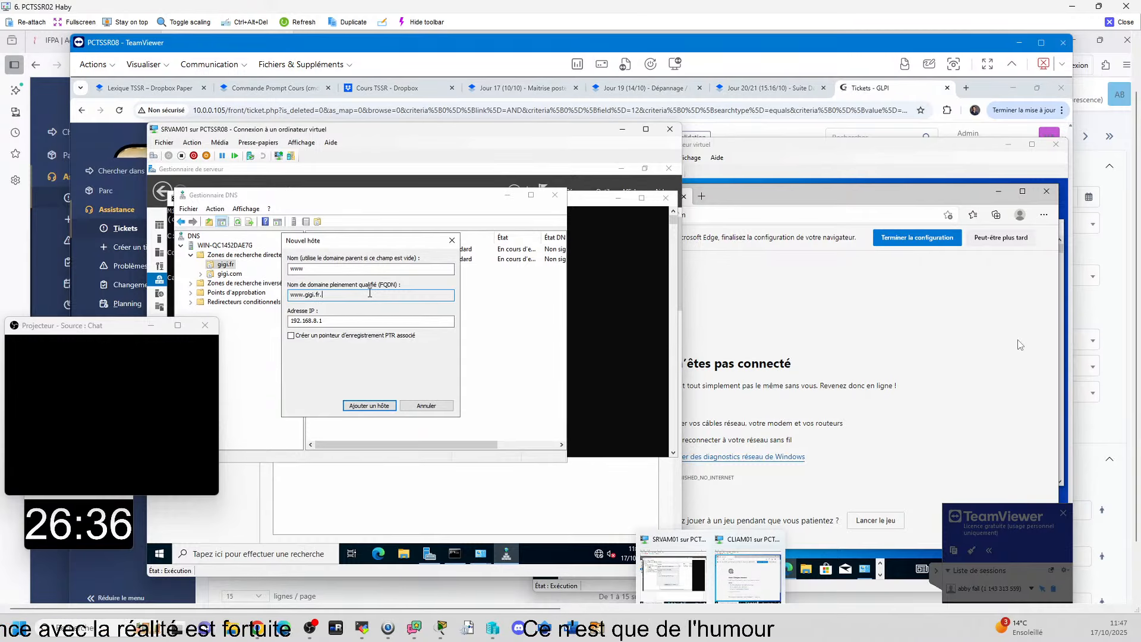
left_click(426, 407)
Step: Add a host named www with IP address 192.168.8.1 to the gigi.com forward lookup zone and finish host entry
left_click(228, 276)
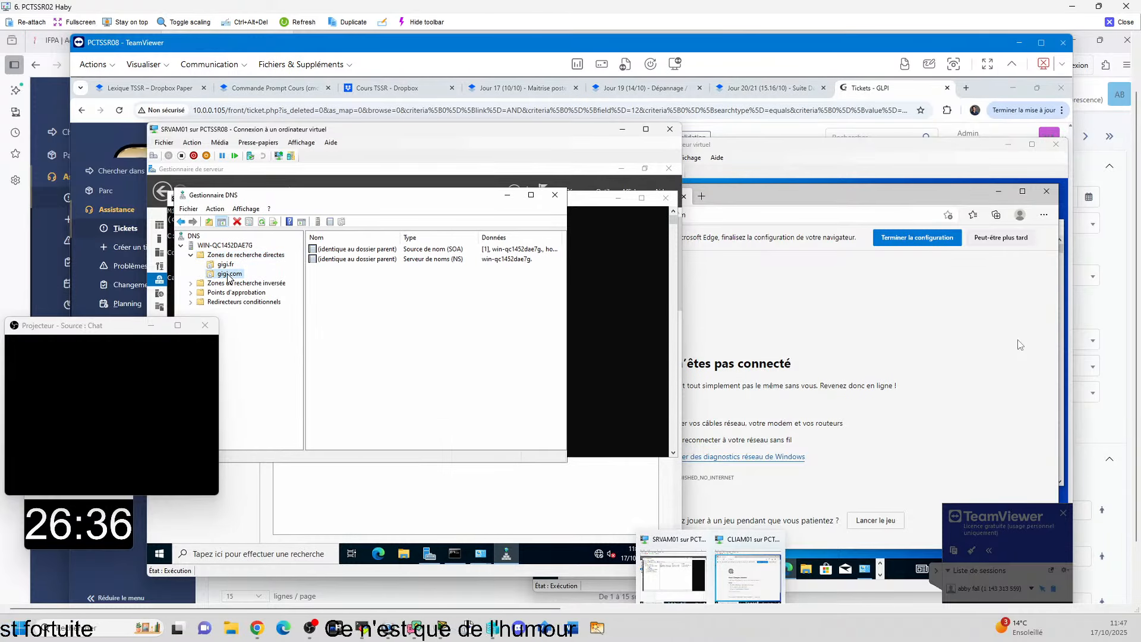
right_click(228, 277)
left_click(294, 303)
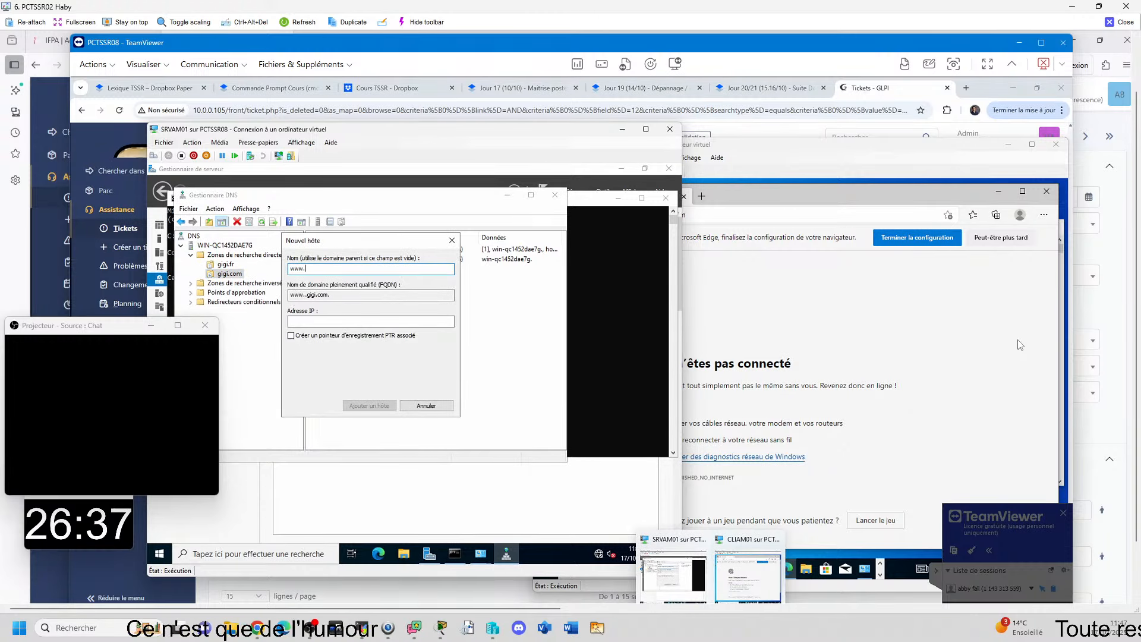
key("Tab")
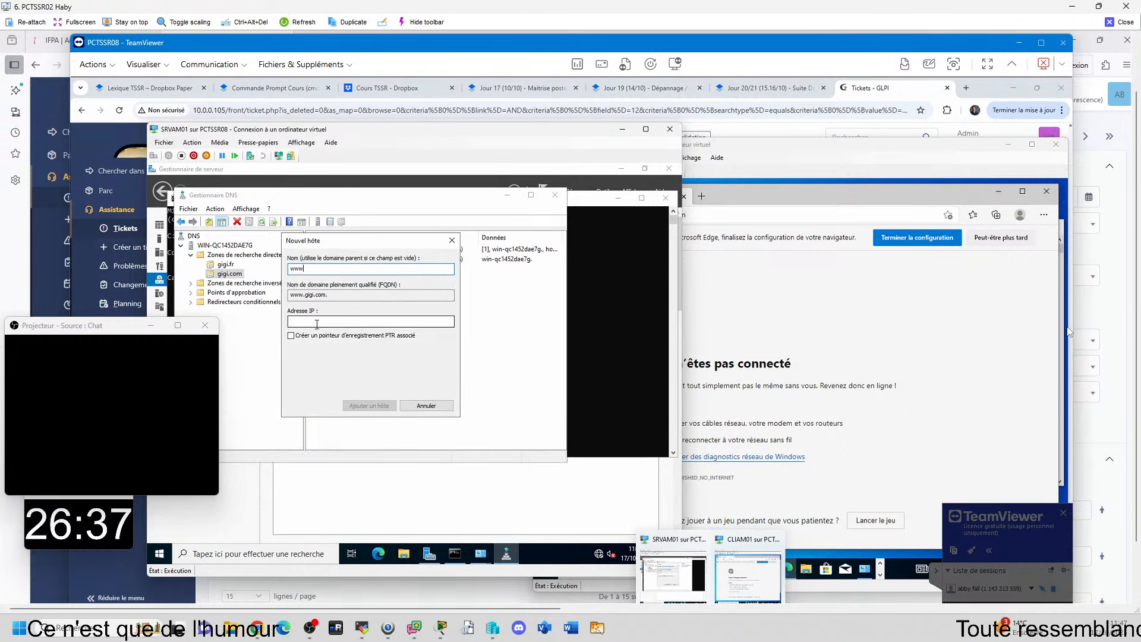
type("192.1")
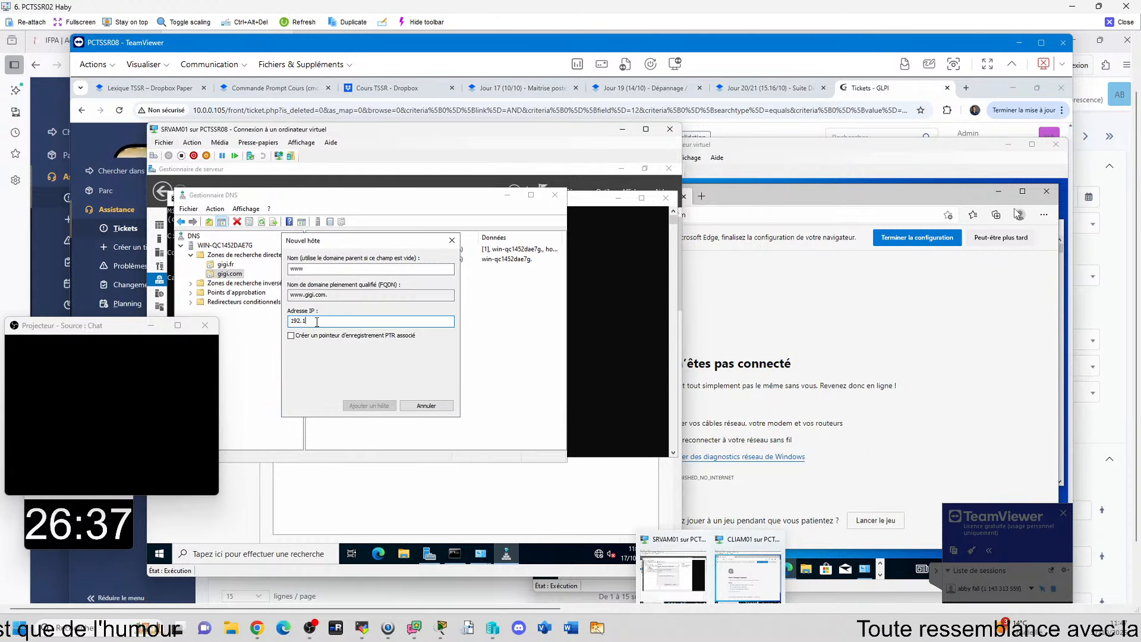
type("68.8.")
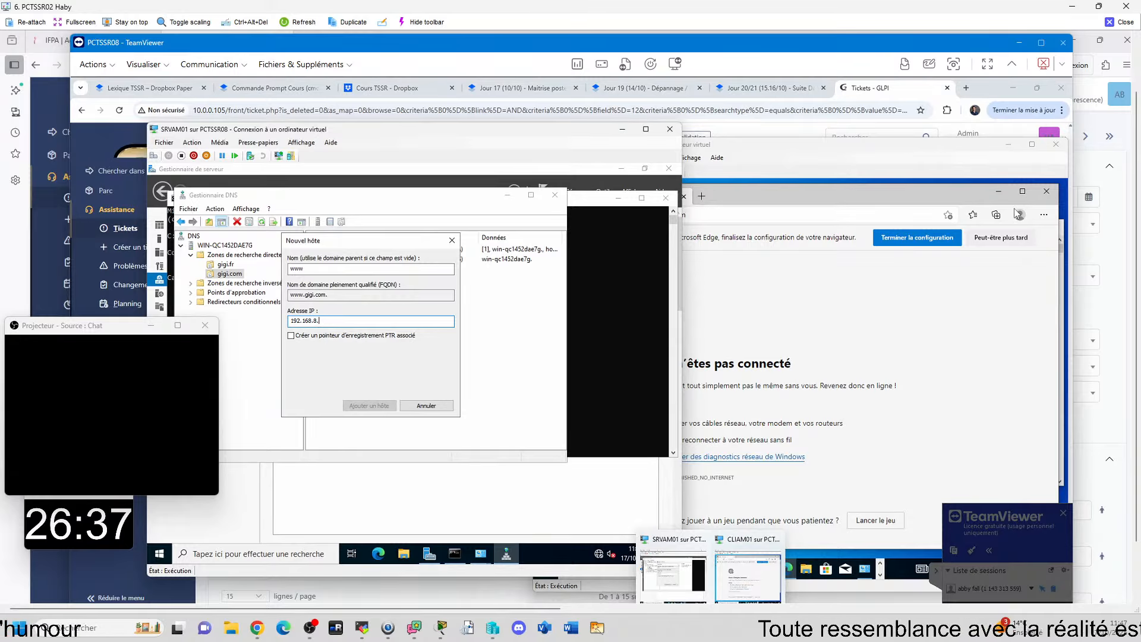
type("1")
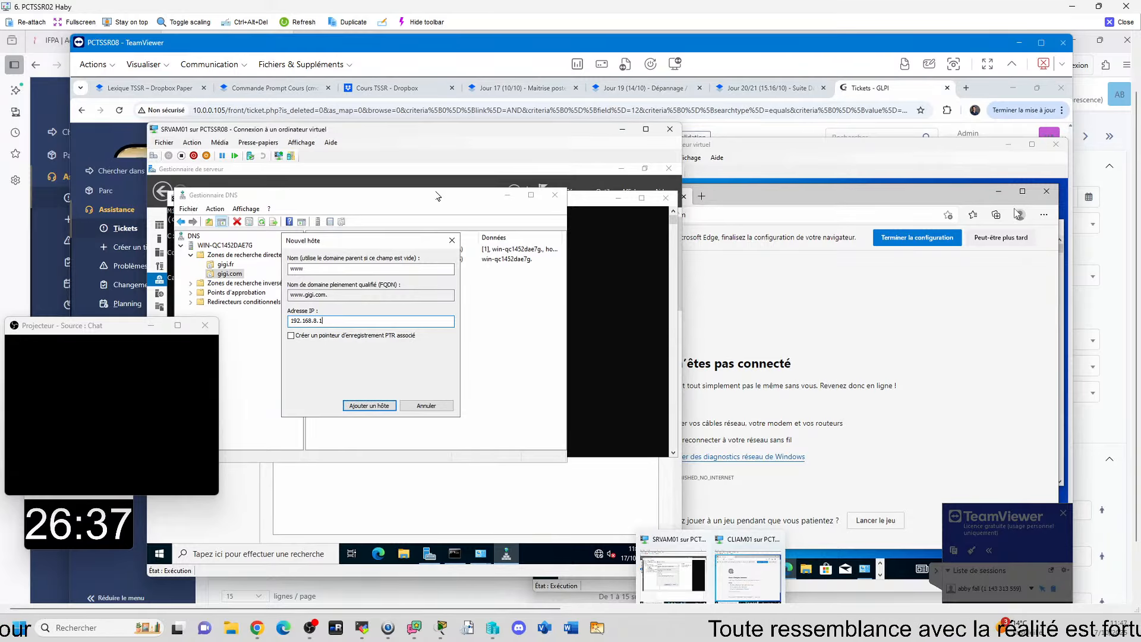
left_click(603, 385)
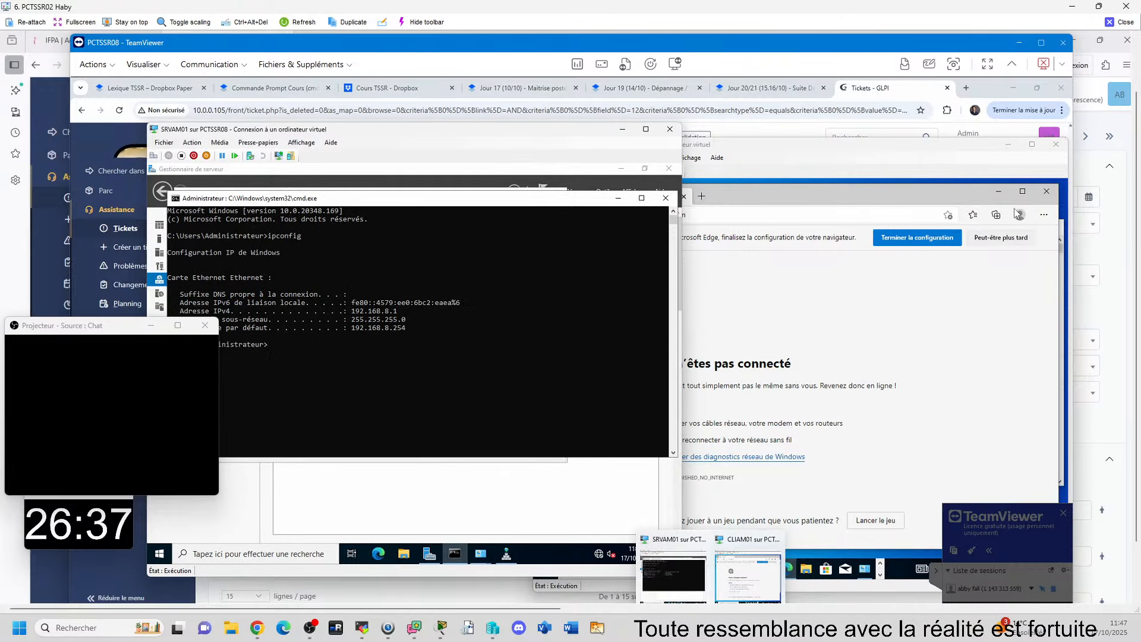
left_click(507, 553)
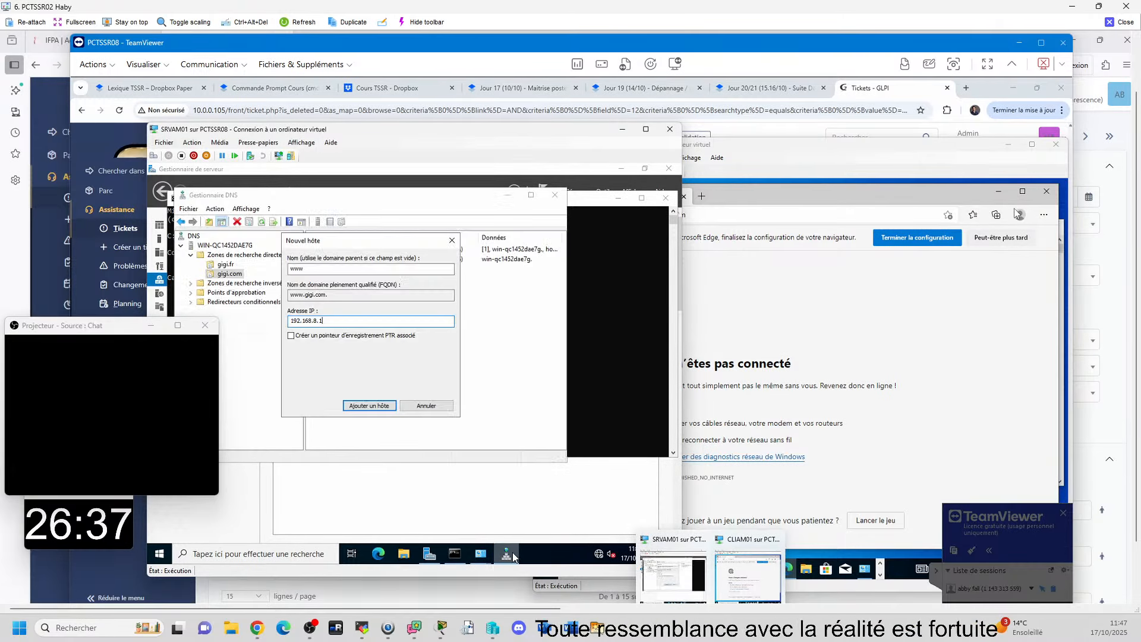
left_click(374, 406)
left_click(498, 398)
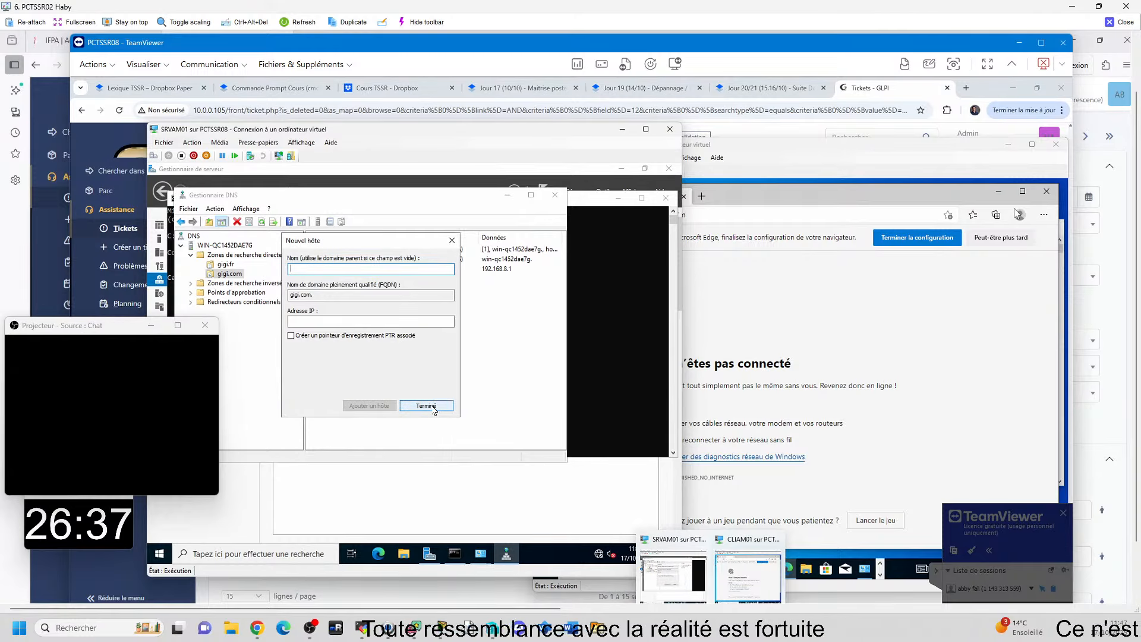
left_click(426, 407)
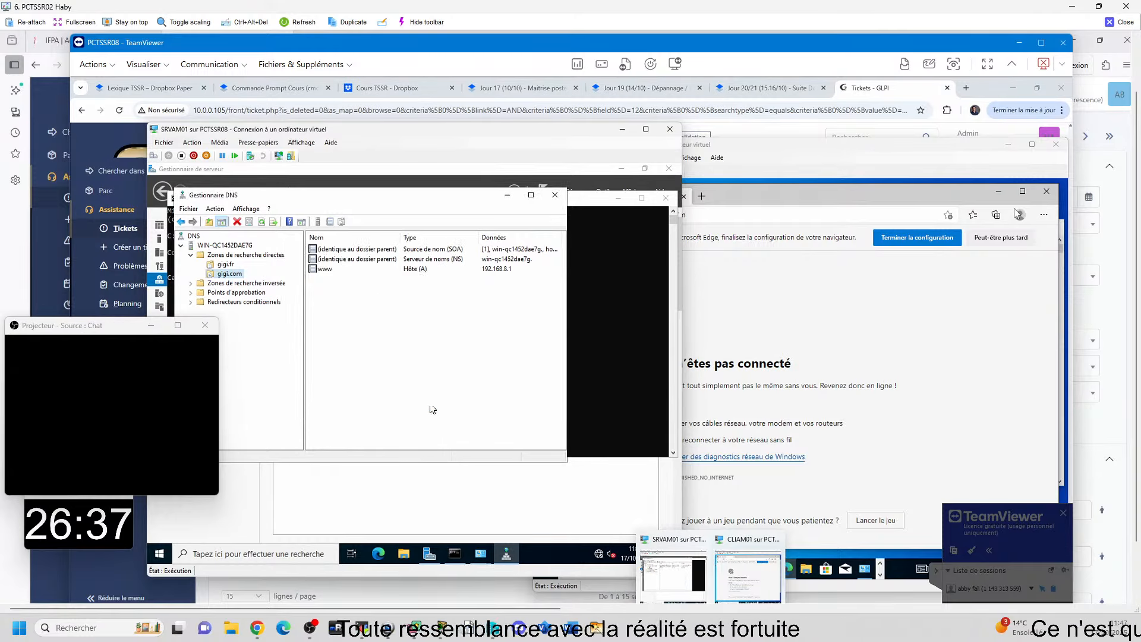
left_click(555, 195)
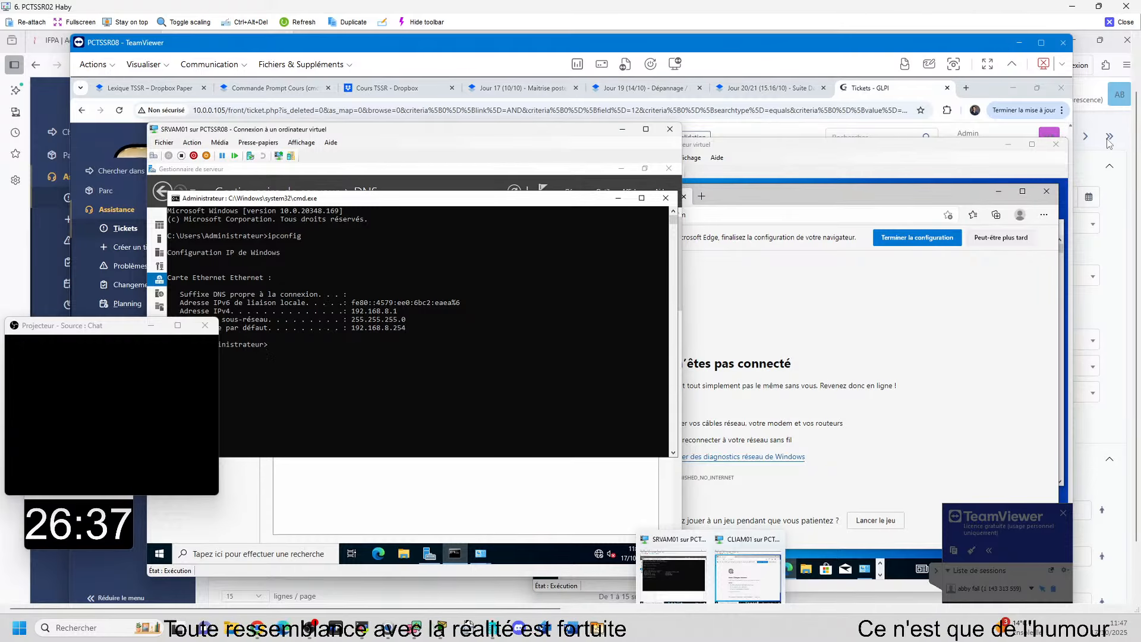
left_click(700, 214)
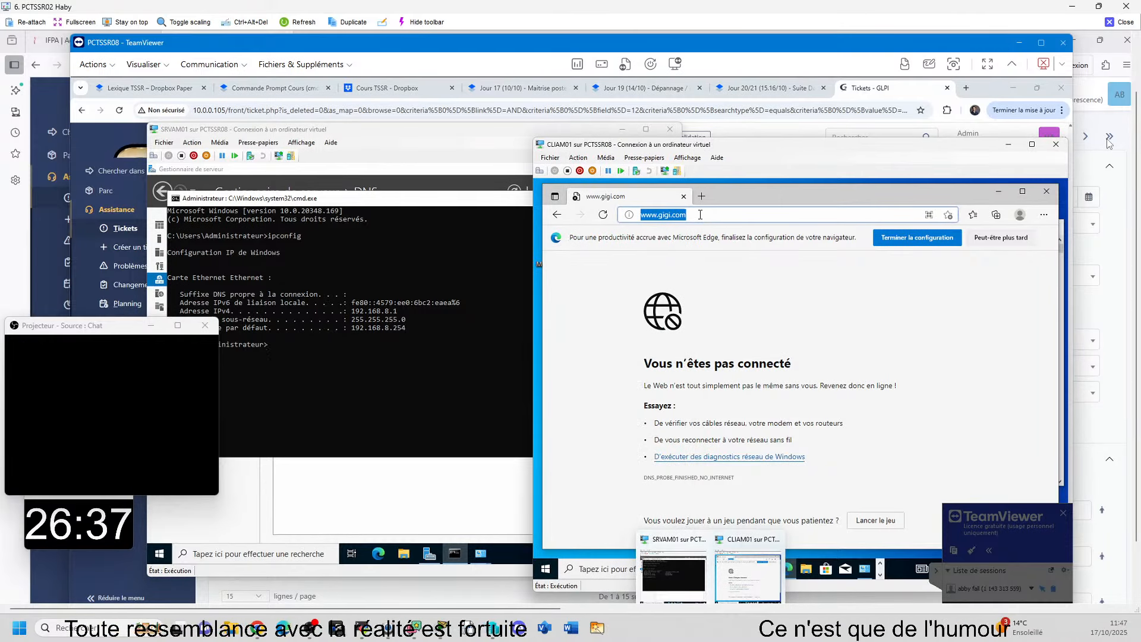
key("Return")
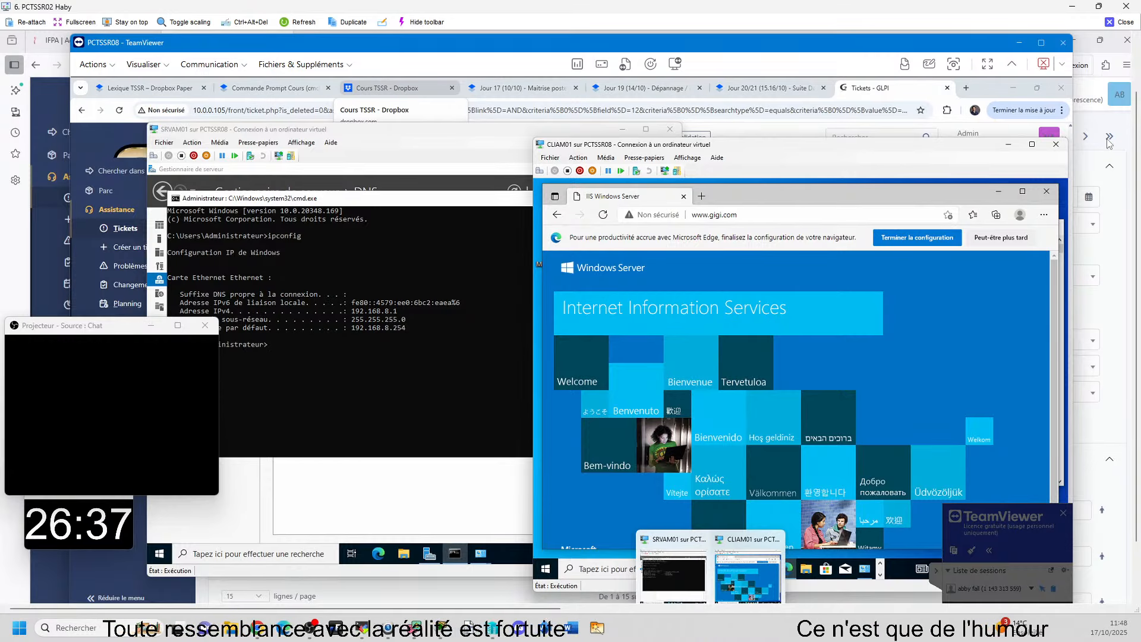
left_click(417, 170)
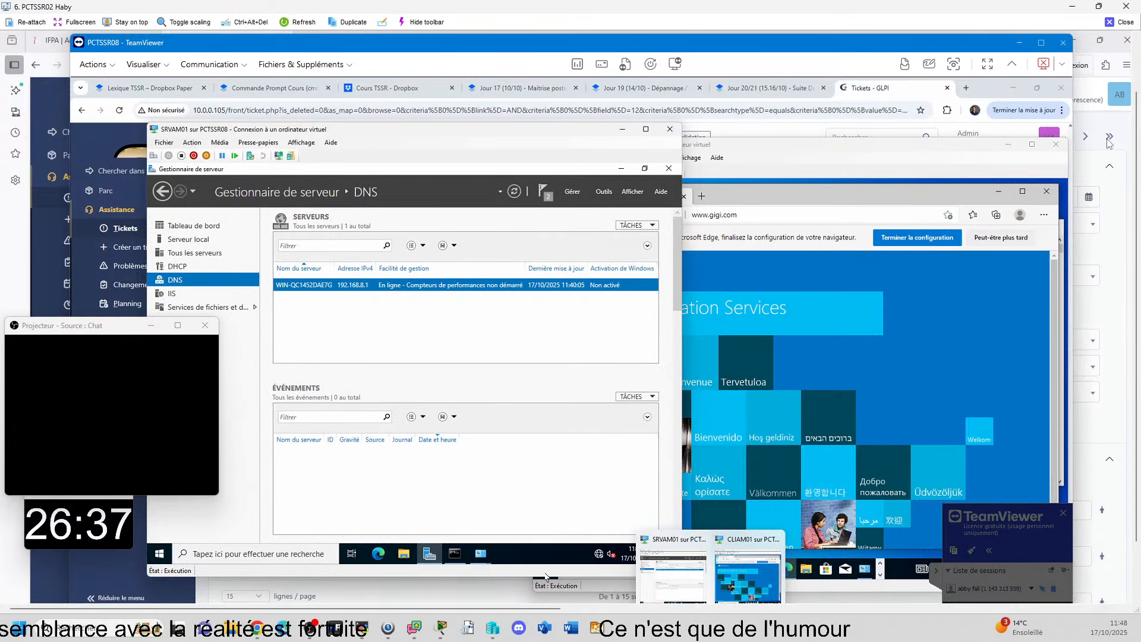
left_click(603, 191)
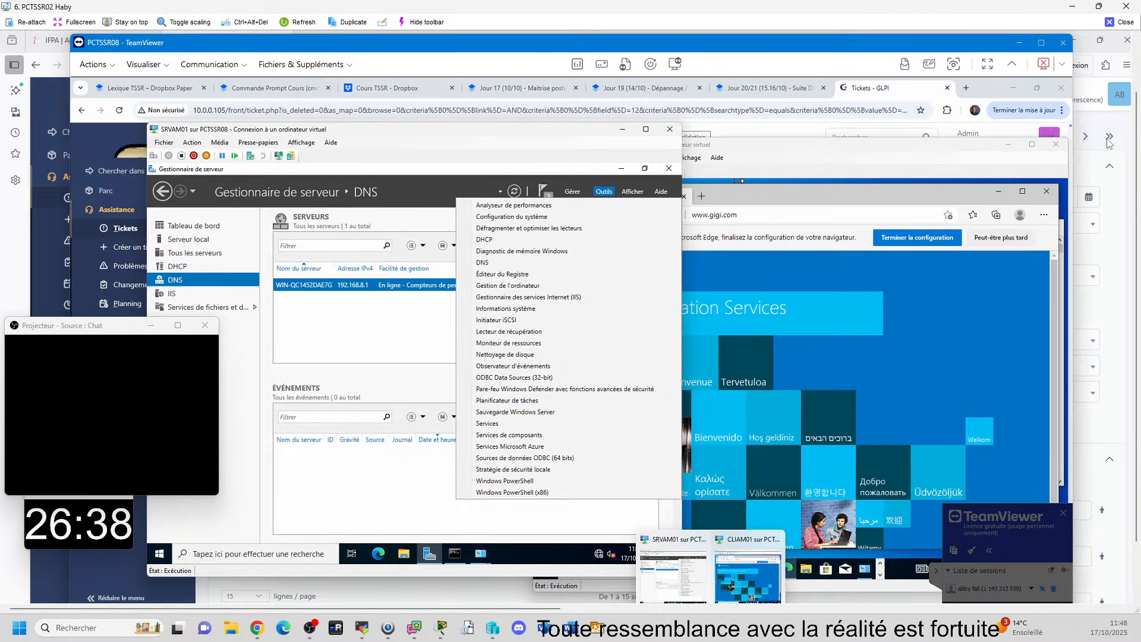
left_click(313, 327)
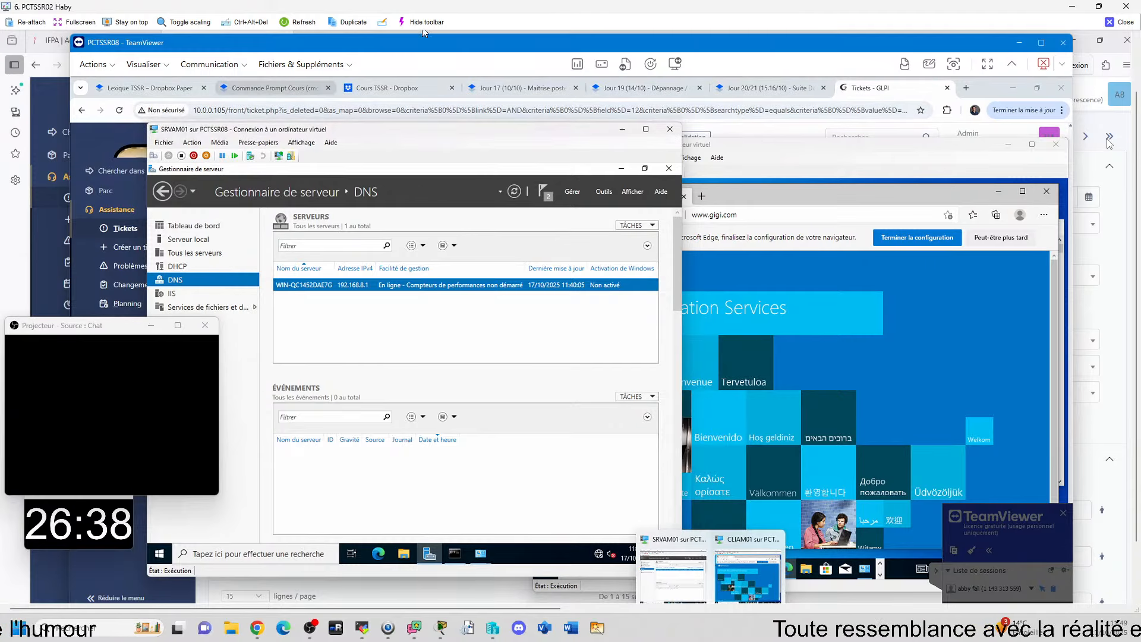
left_click(726, 238)
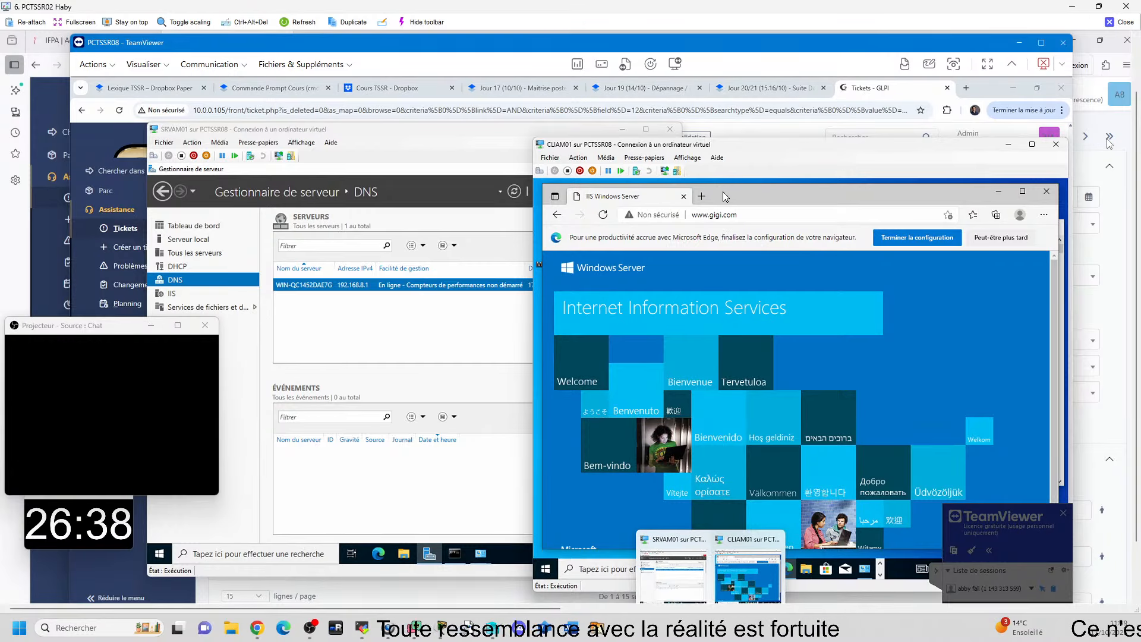
left_click(422, 505)
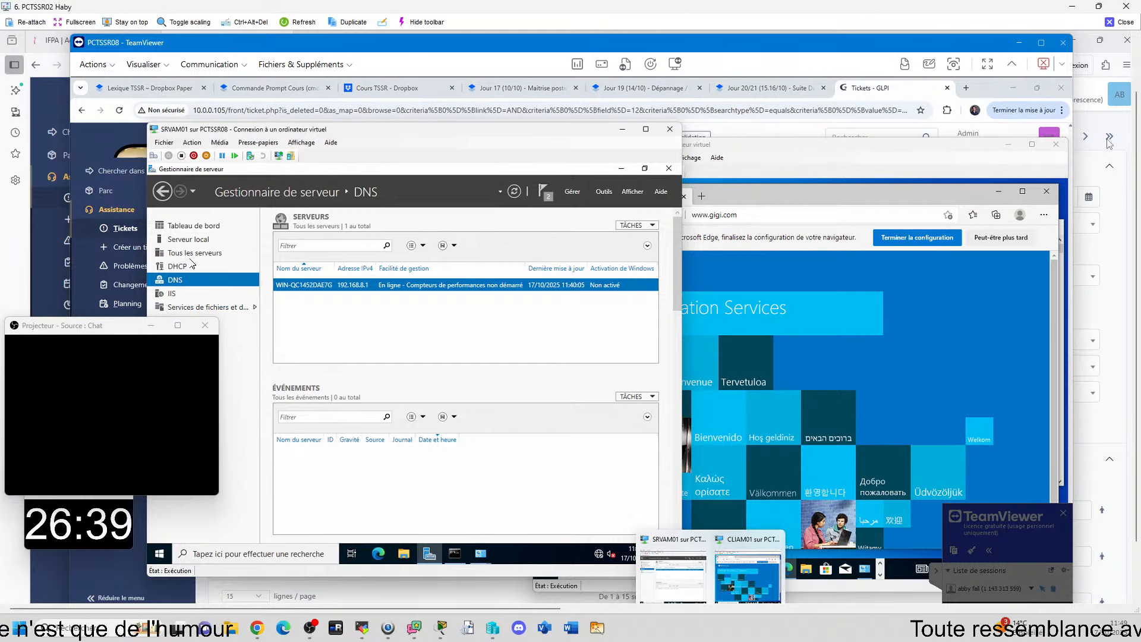
left_click(604, 192)
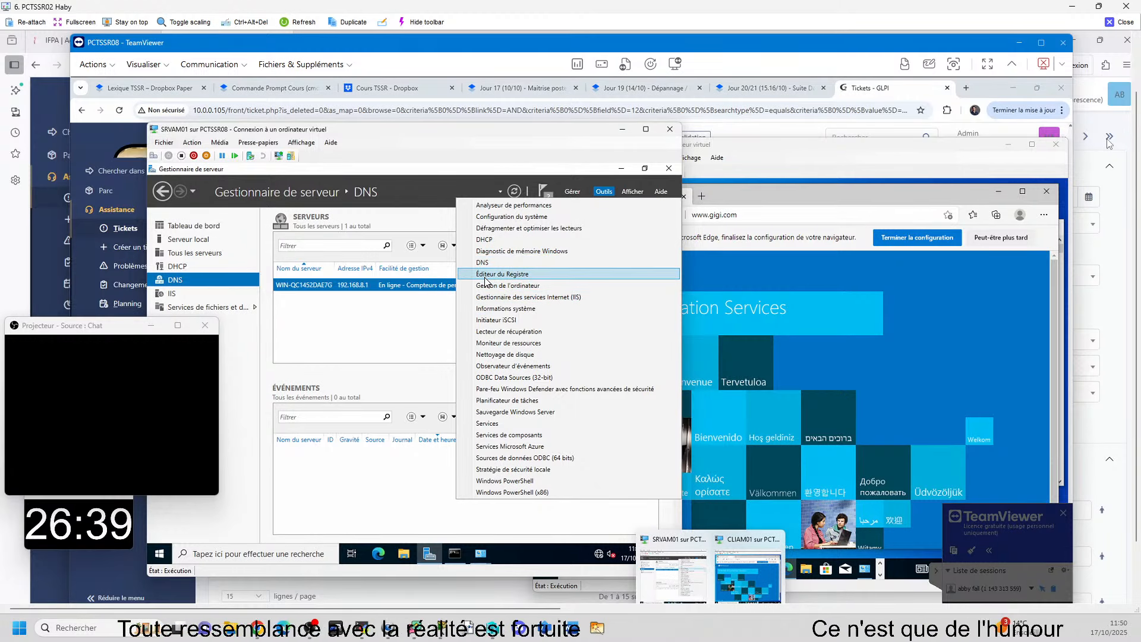
left_click(376, 361)
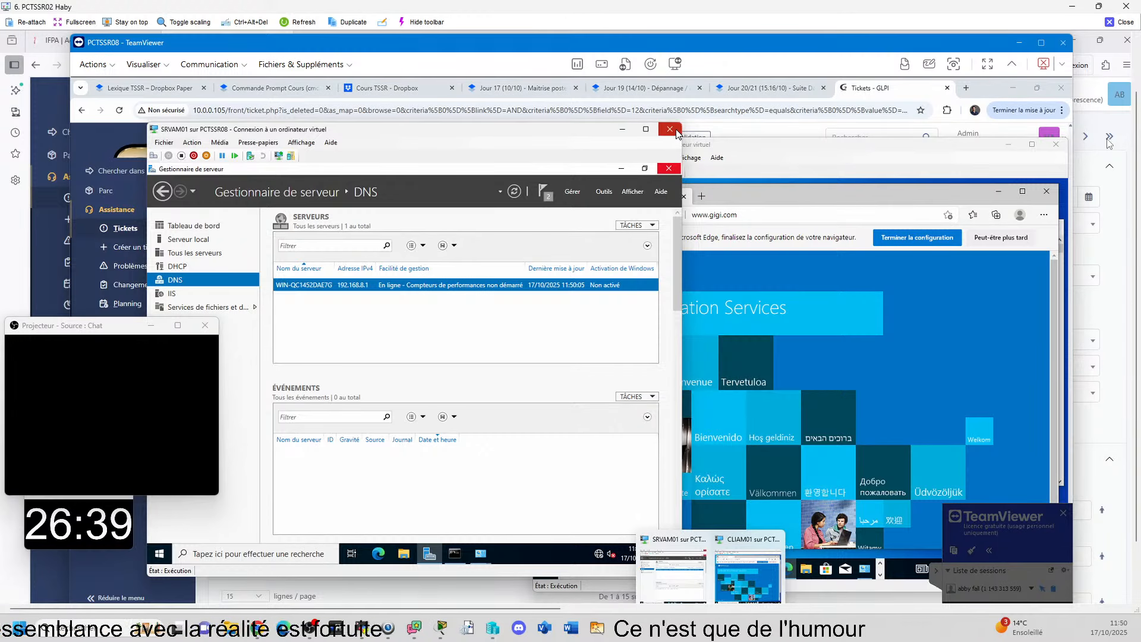
Step: Close Server Manager, the command prompt and all network connection windows on SRVAM01, leaving the IPv4 settings as they are
left_click(669, 168)
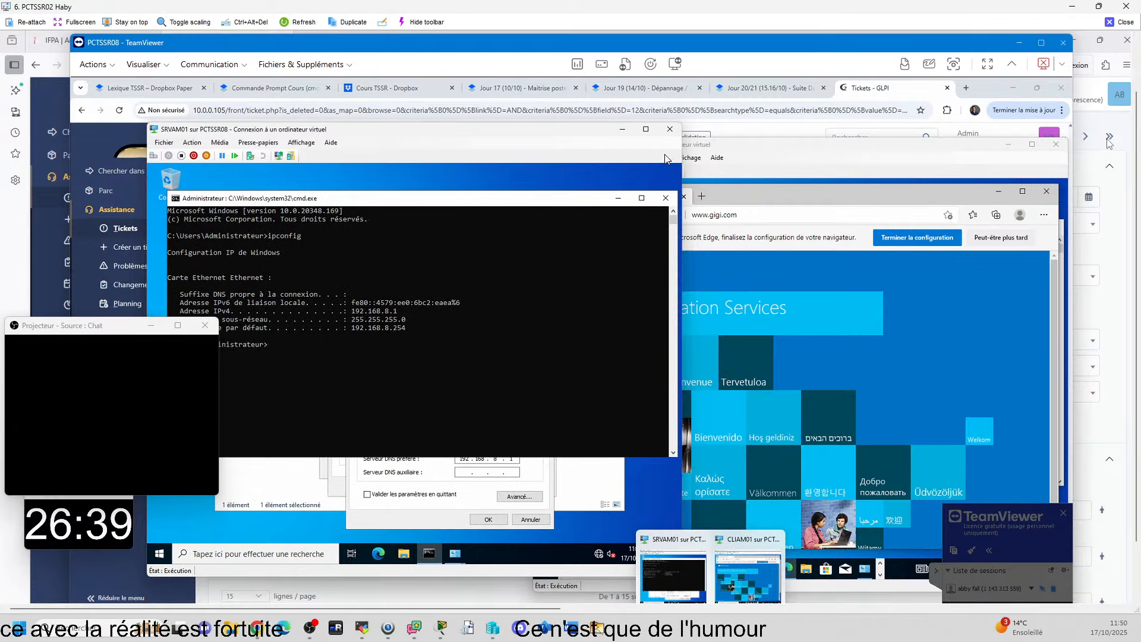
left_click(668, 199)
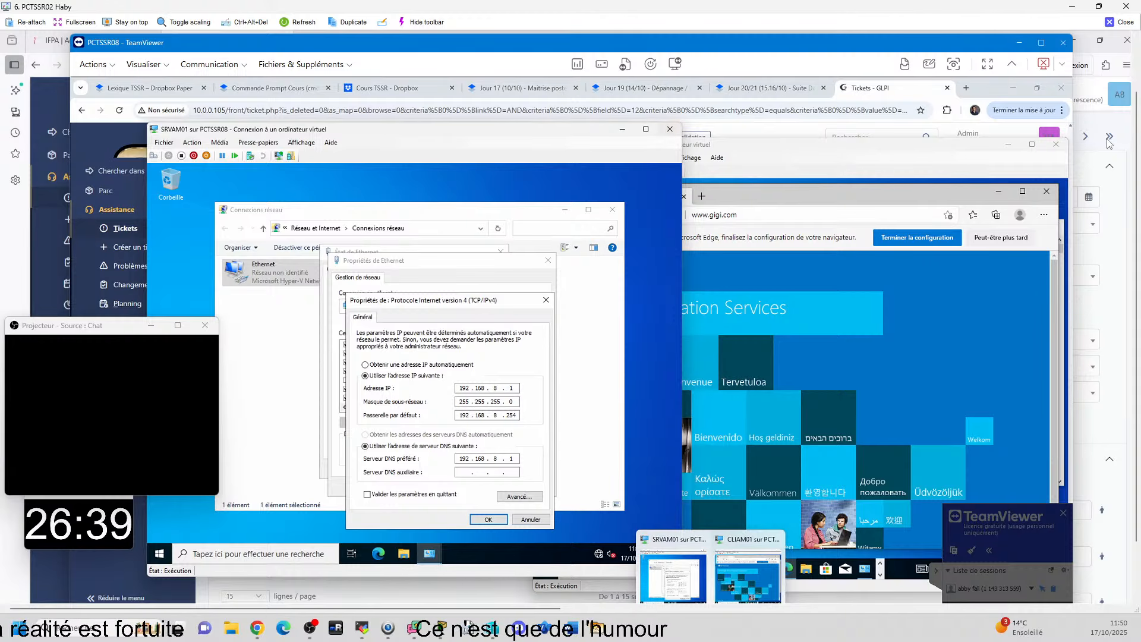
left_click(545, 300)
left_click(548, 260)
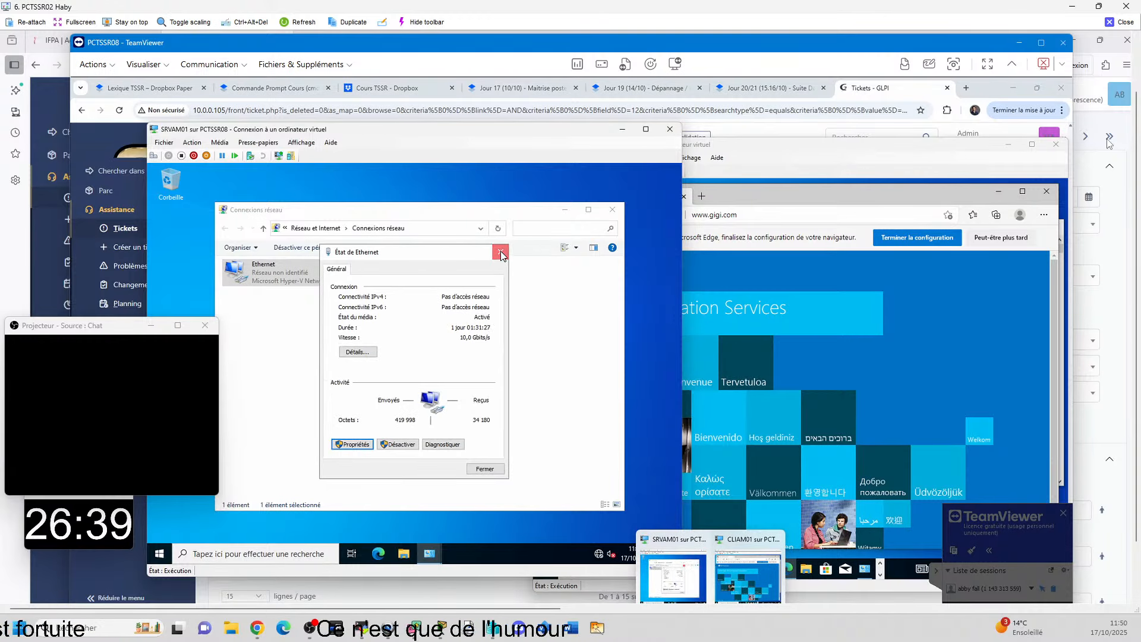
left_click(500, 253)
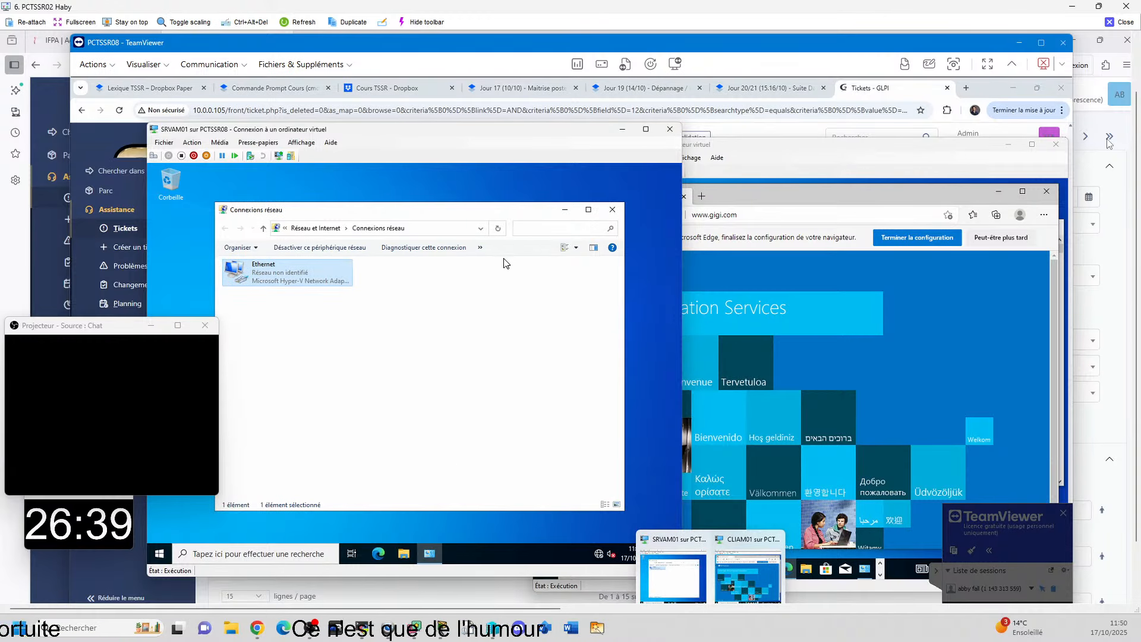
left_click(613, 210)
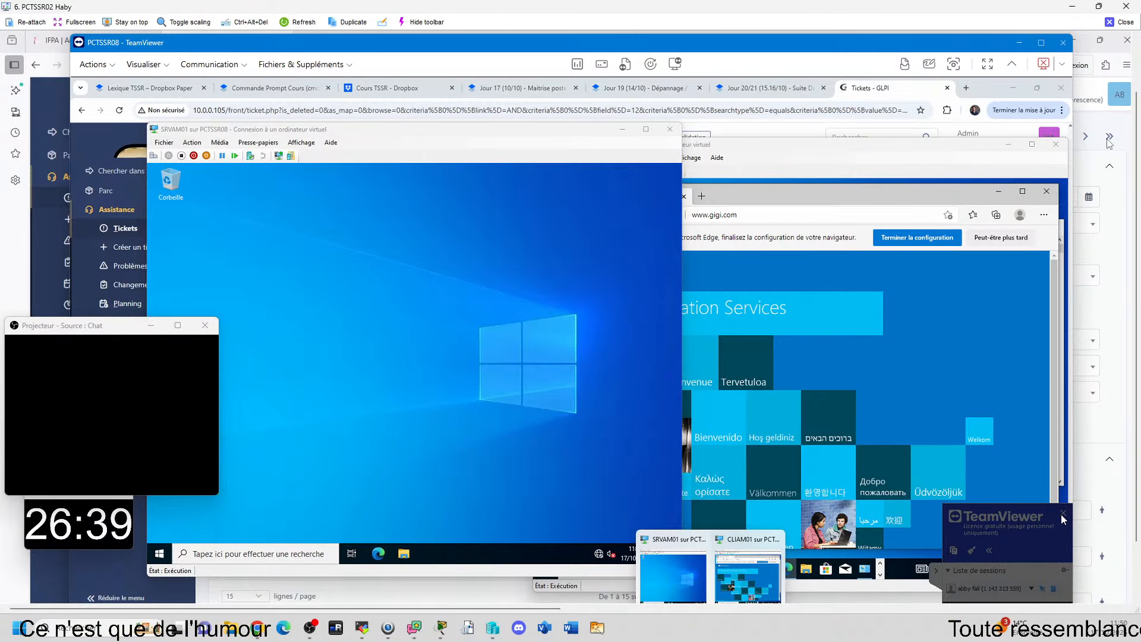
Step: End all active TeamViewer connections, dismiss the sponsored session notice and minimize TeamViewer to return to the GLPI ticket
left_click(767, 603)
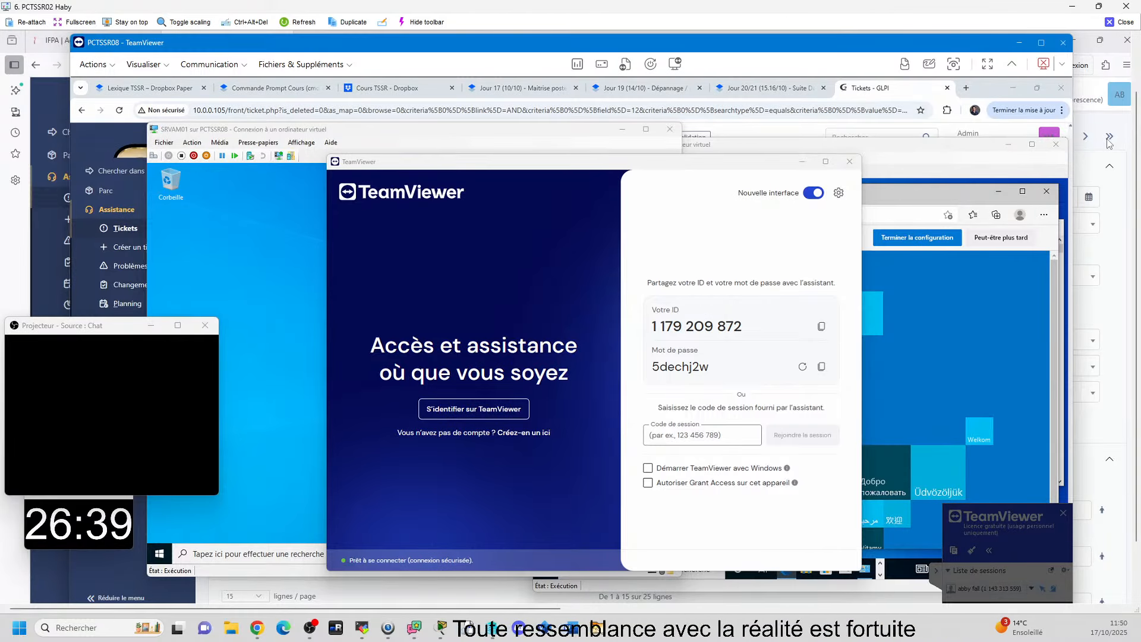
left_click(849, 162)
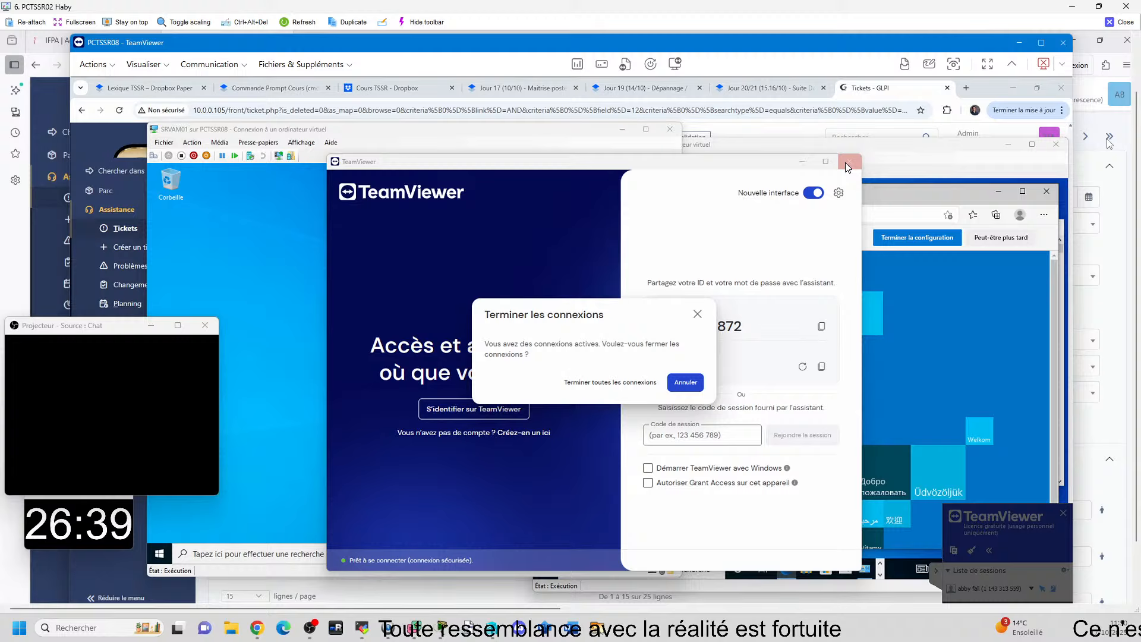
left_click(647, 383)
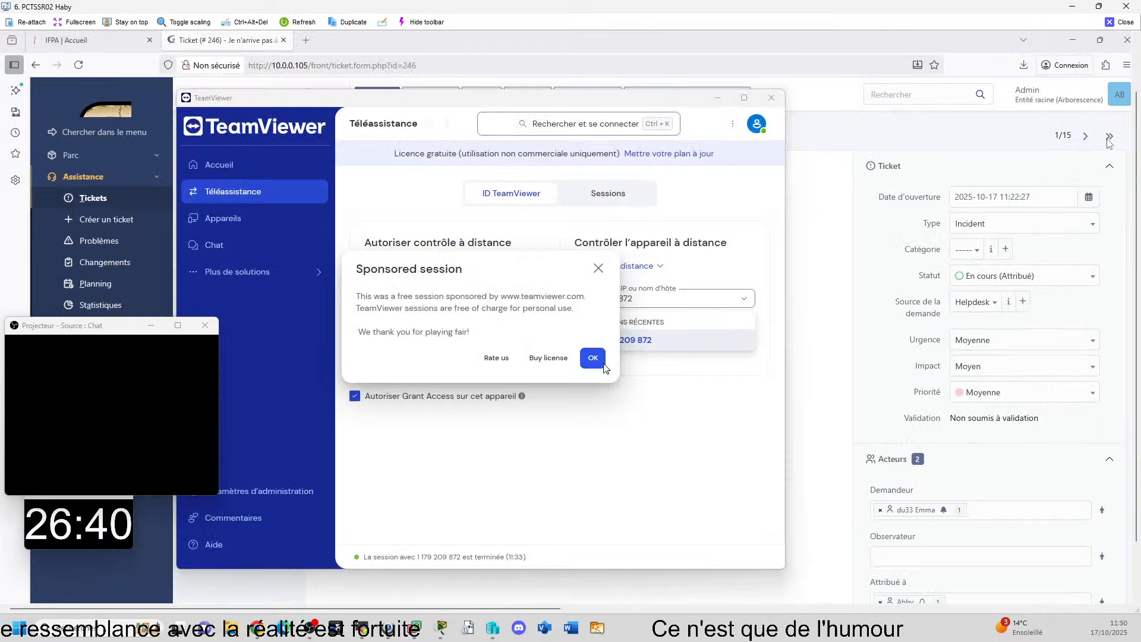
left_click(603, 365)
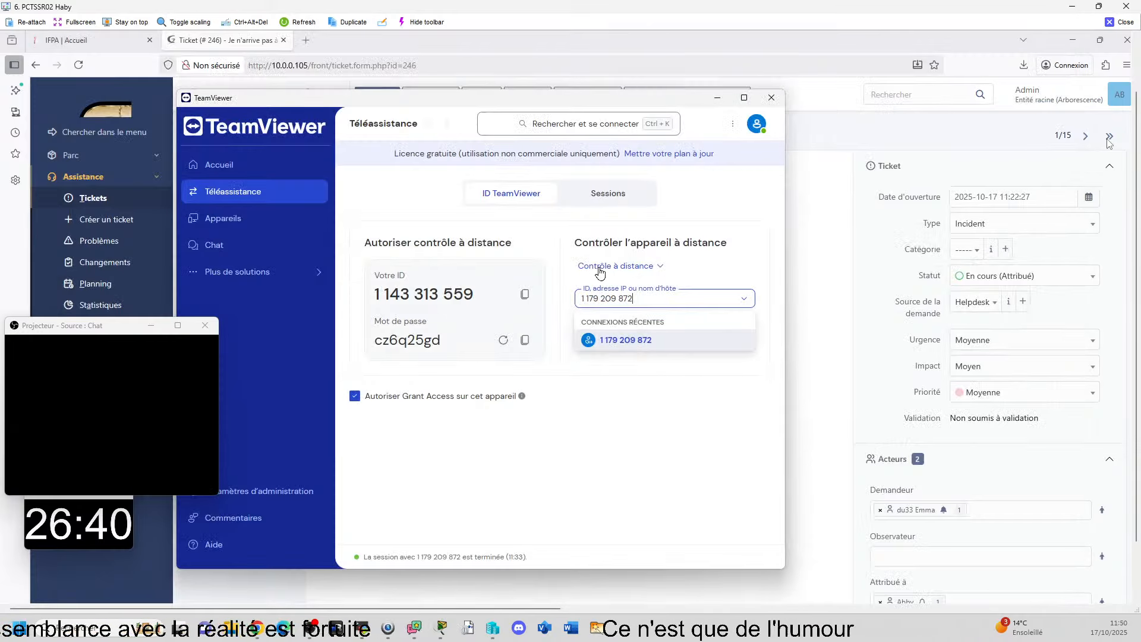
left_click(610, 472)
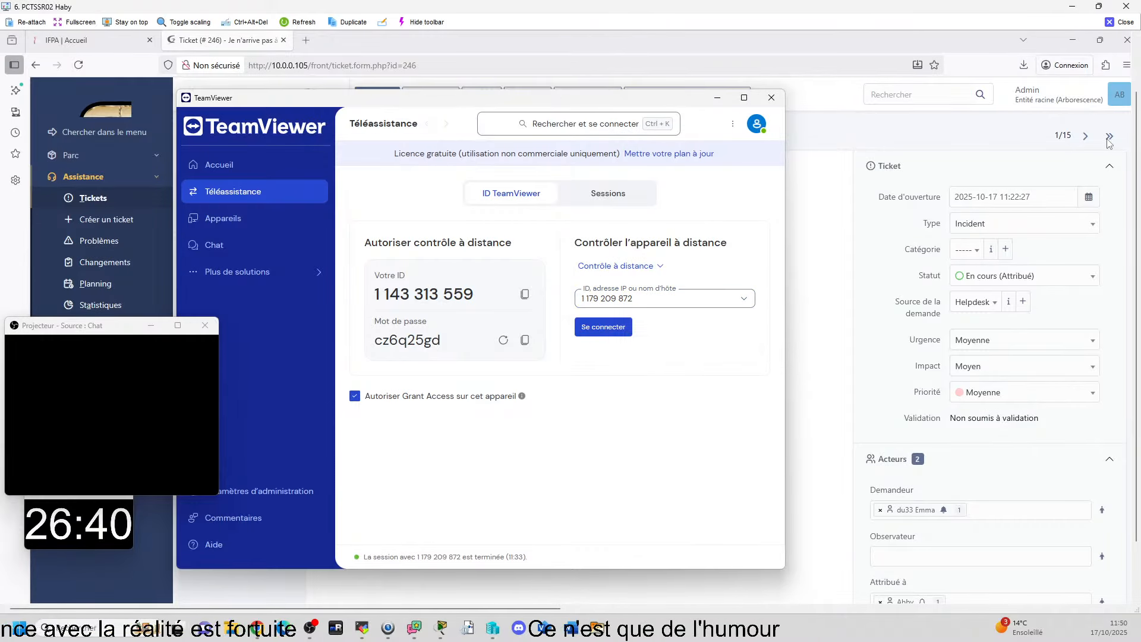
left_click(719, 98)
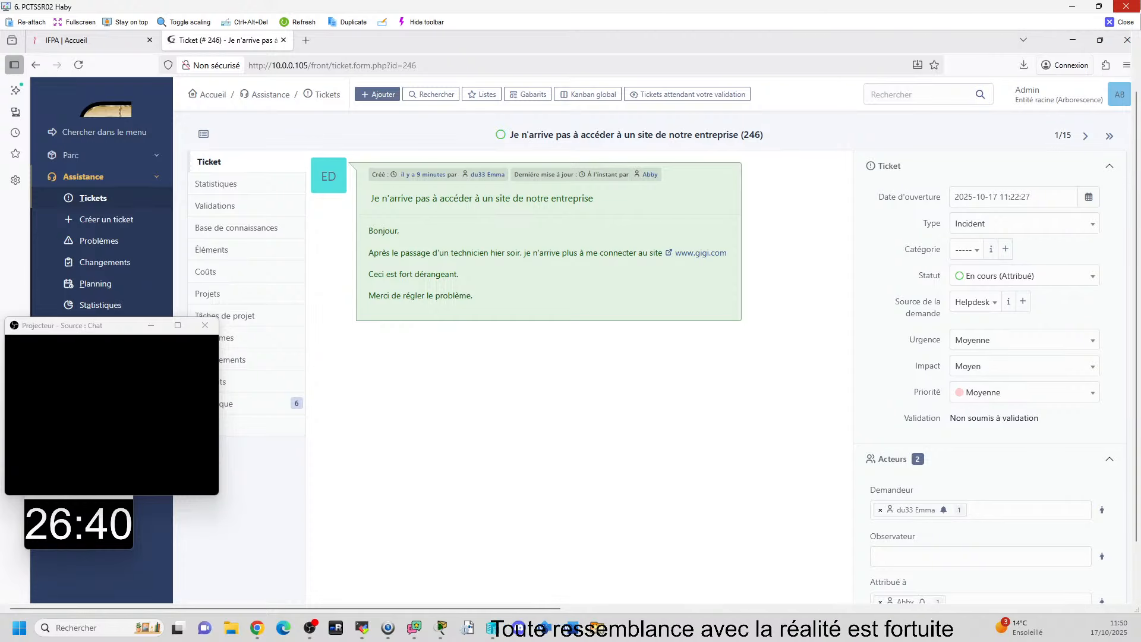
Step: Start a new solution entry on ticket 246 about the inaccessible company site and place the cursor in its text area
left_click(390, 618)
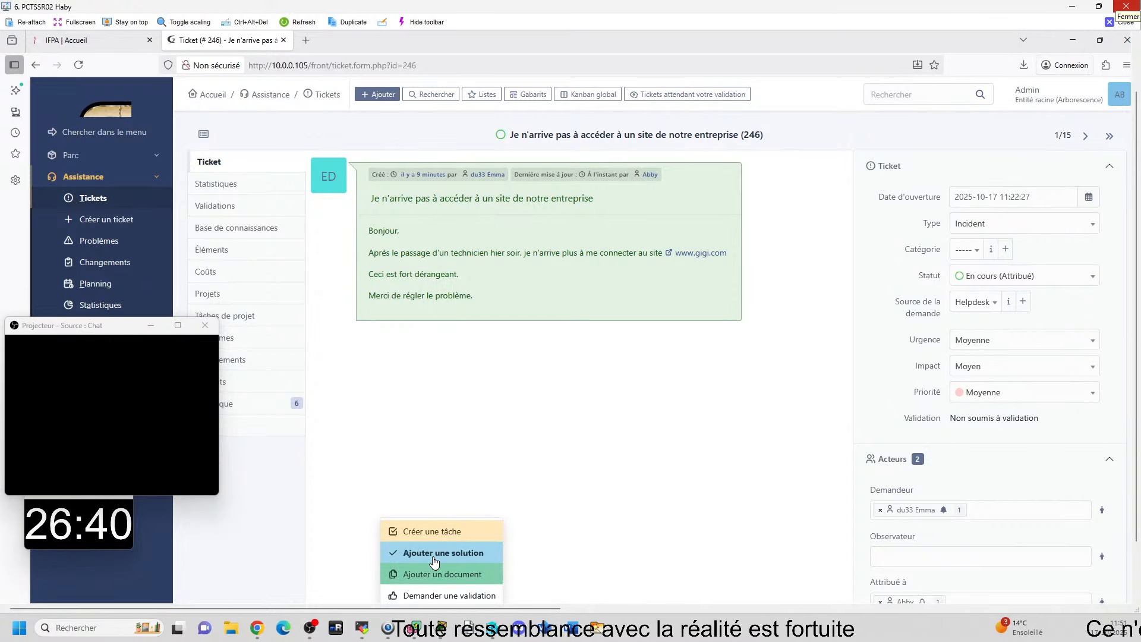
left_click(431, 554)
left_click(401, 404)
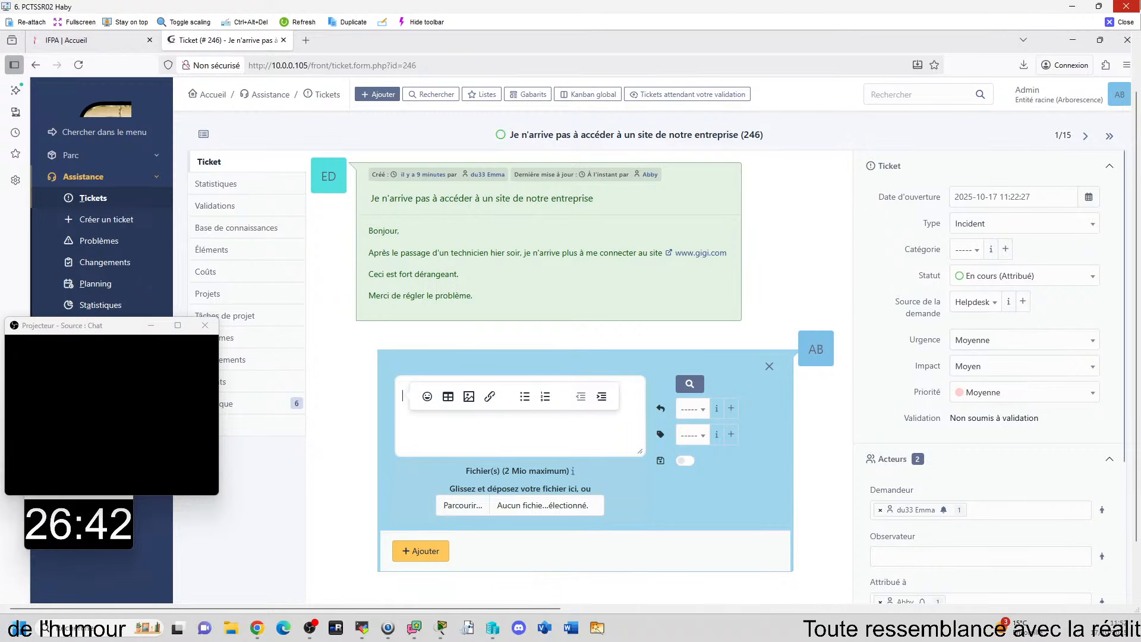
Step: Bring the second remote viewer window, showing the SRVAM01 and CLIAM01 virtual machines, onto this screen over the GLPI ticket
mouse_move(755, 624)
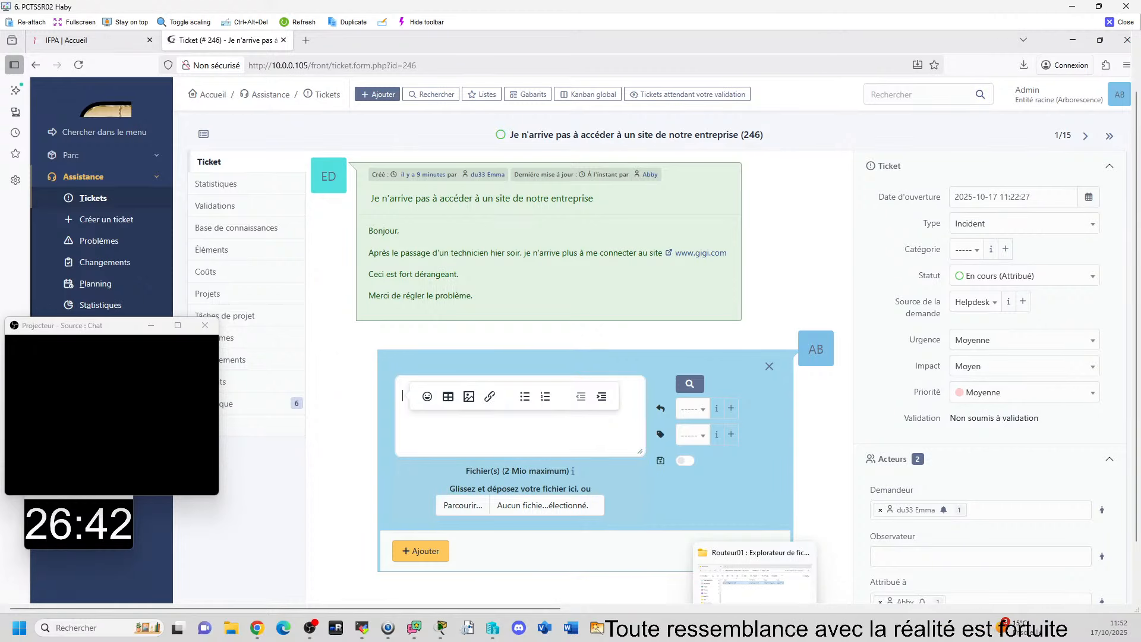
left_click_drag(1140, 297, 502, 9)
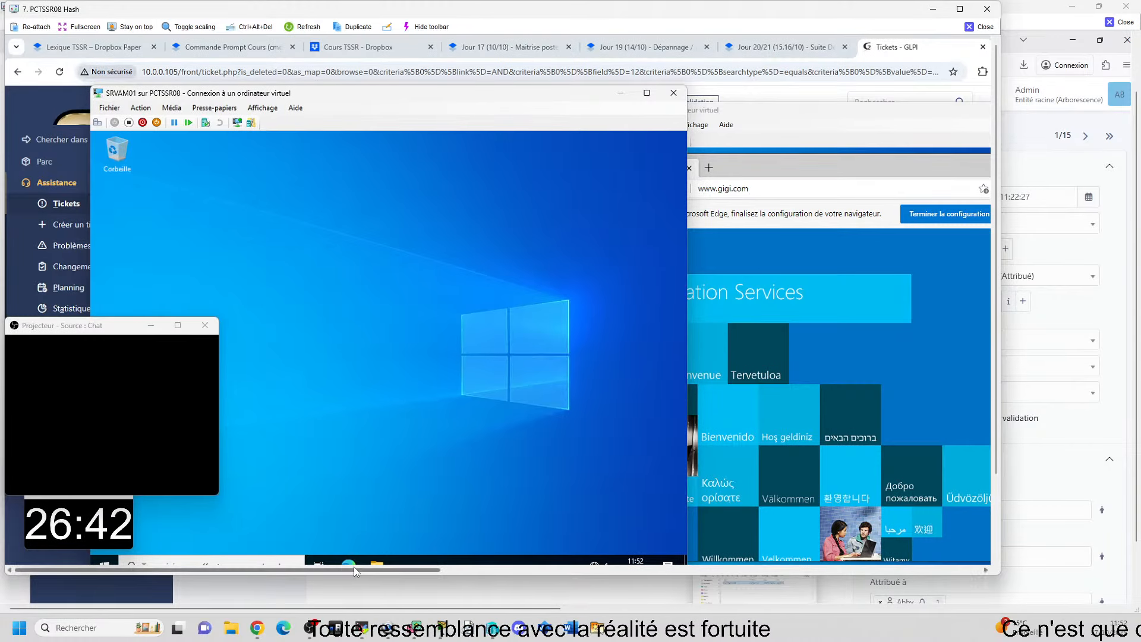
Step: Maximize the remote viewer and run ipconfig /all in CLIAM01's command prompt to check its full network configuration, including DHCP and DNS servers
left_click(959, 9)
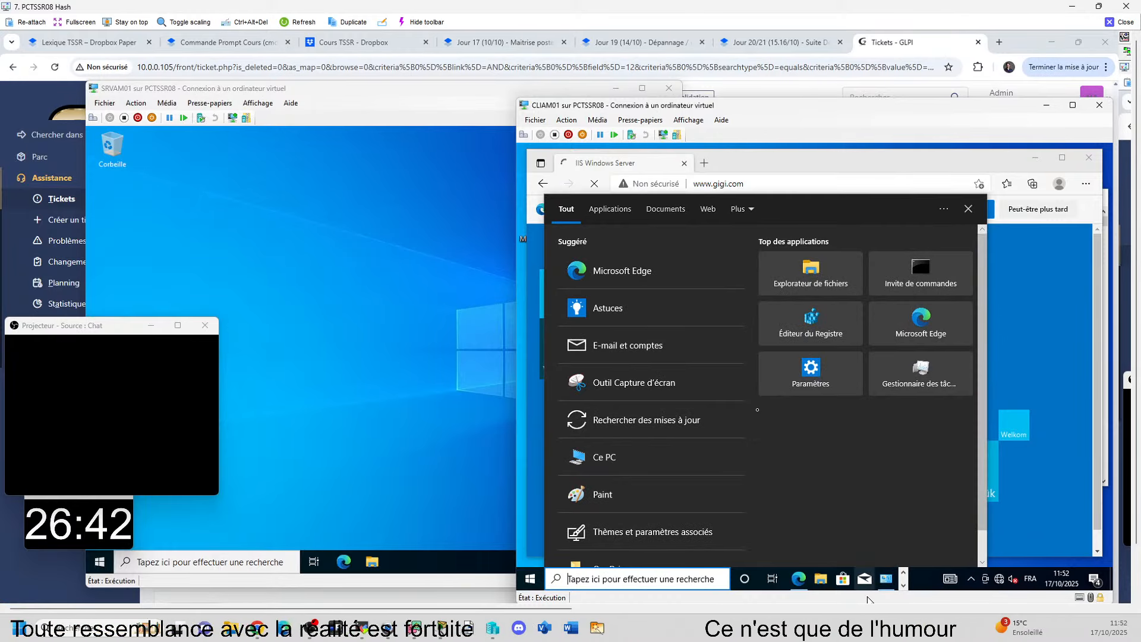
left_click(903, 586)
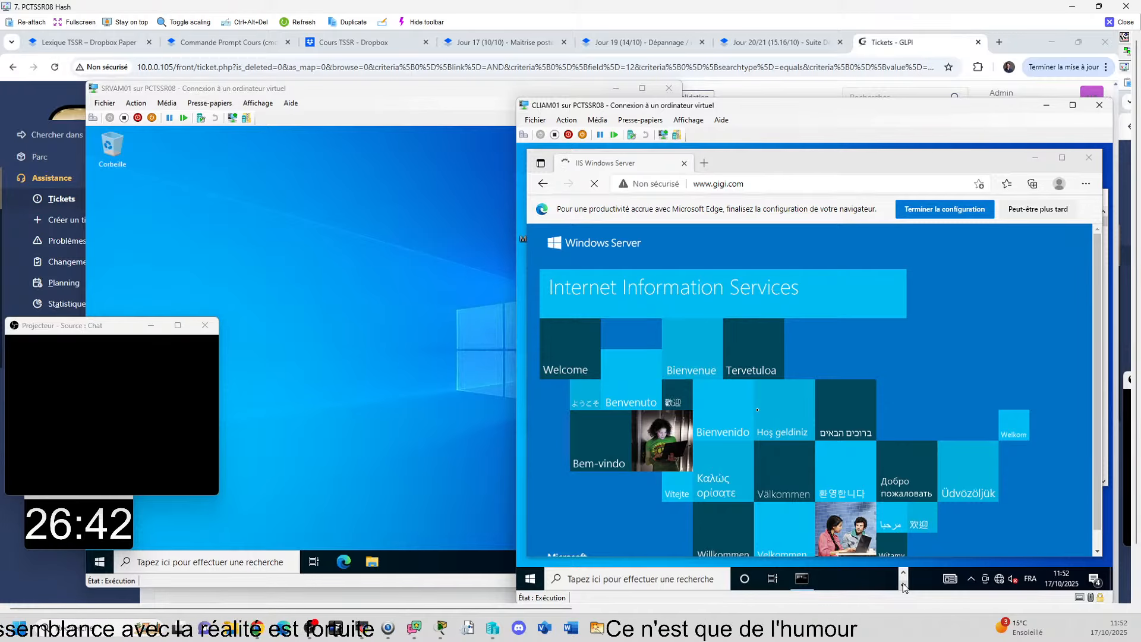
left_click(809, 583)
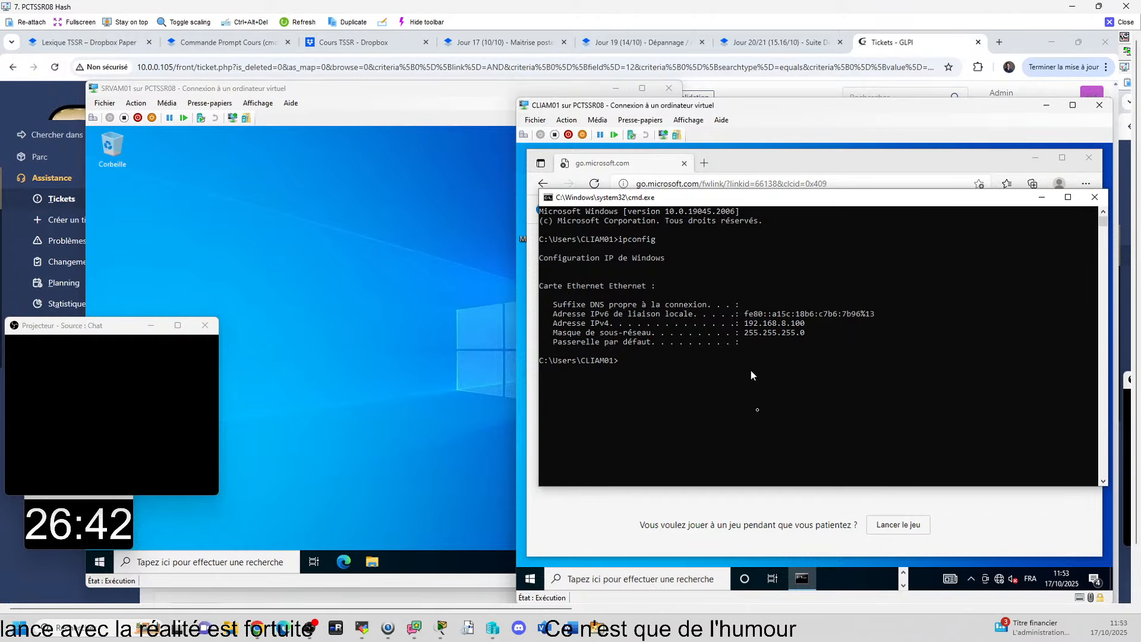
key("Up")
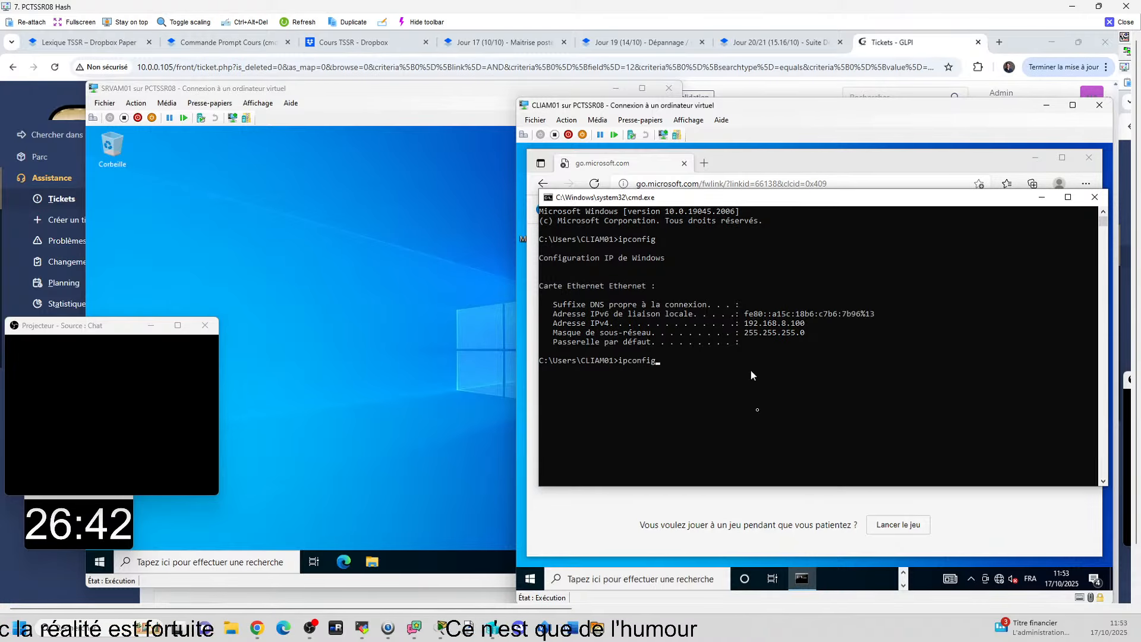
type("/all")
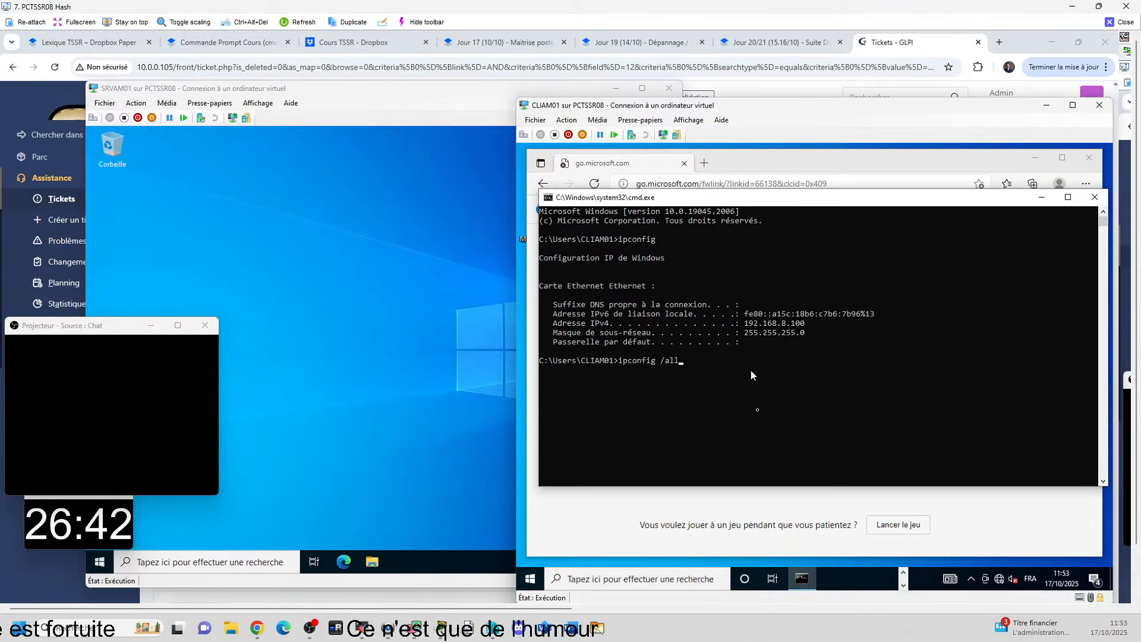
key("Return")
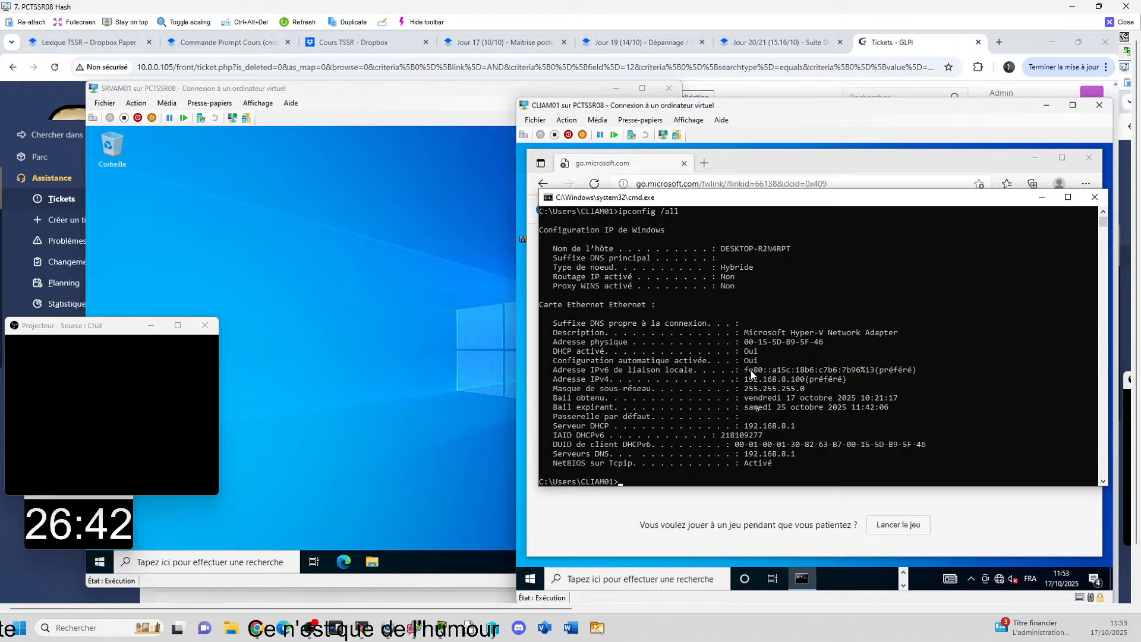
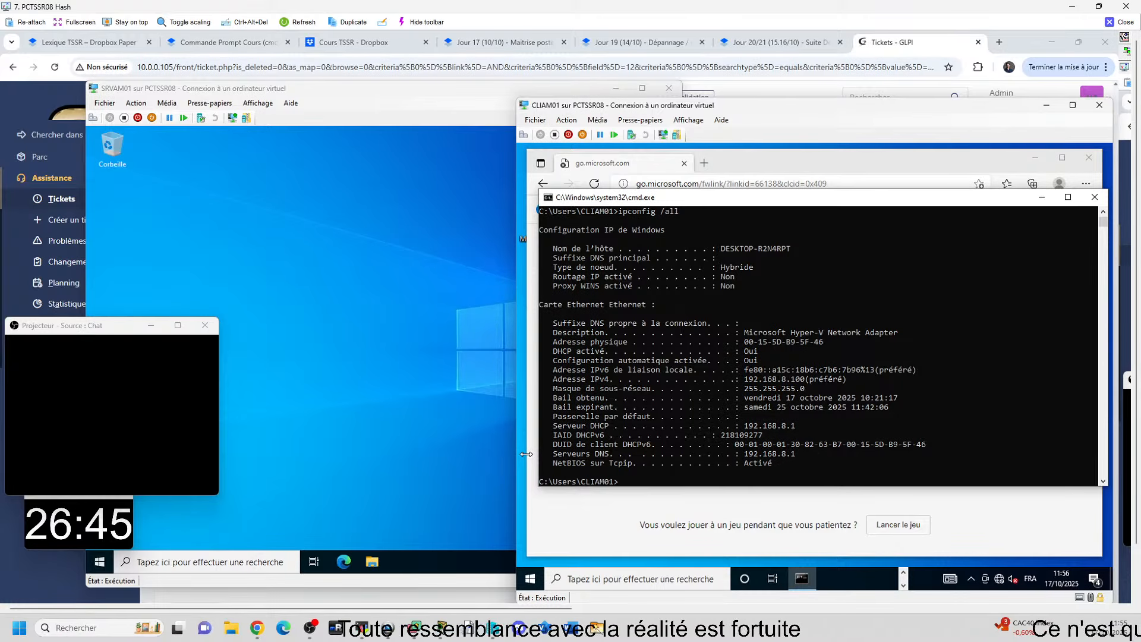
Step: Open the host's network connections with ncpa.cpl, check the vEthernet (VSWITCH-EXT01) connection details, and return to CLIAM01's command prompt
key("super")
type("n")
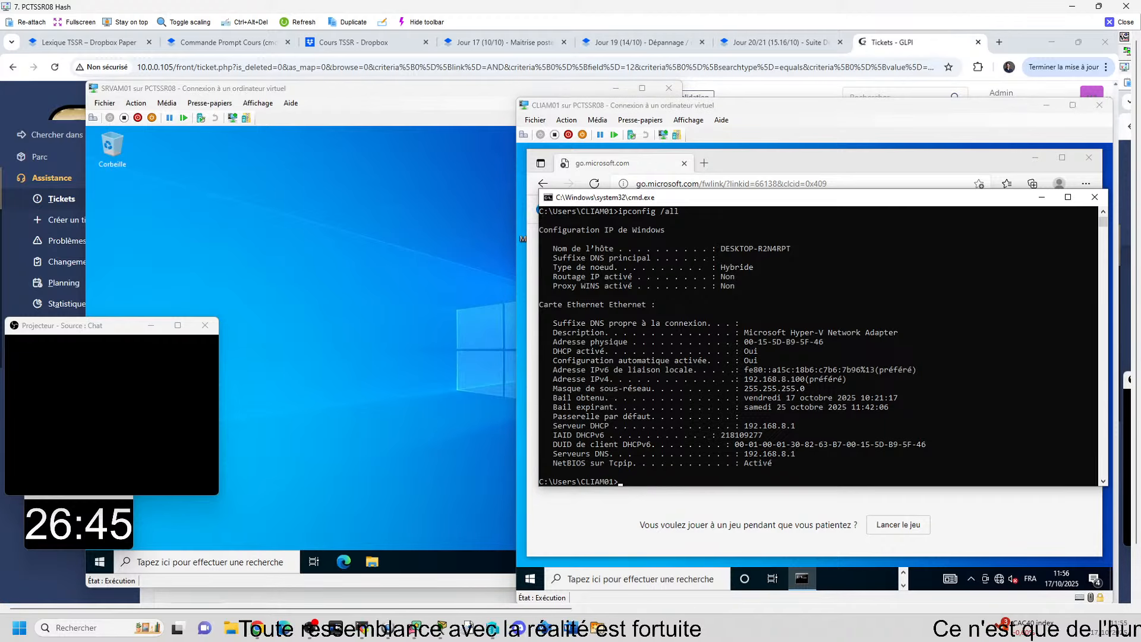
type("cpa.cpl")
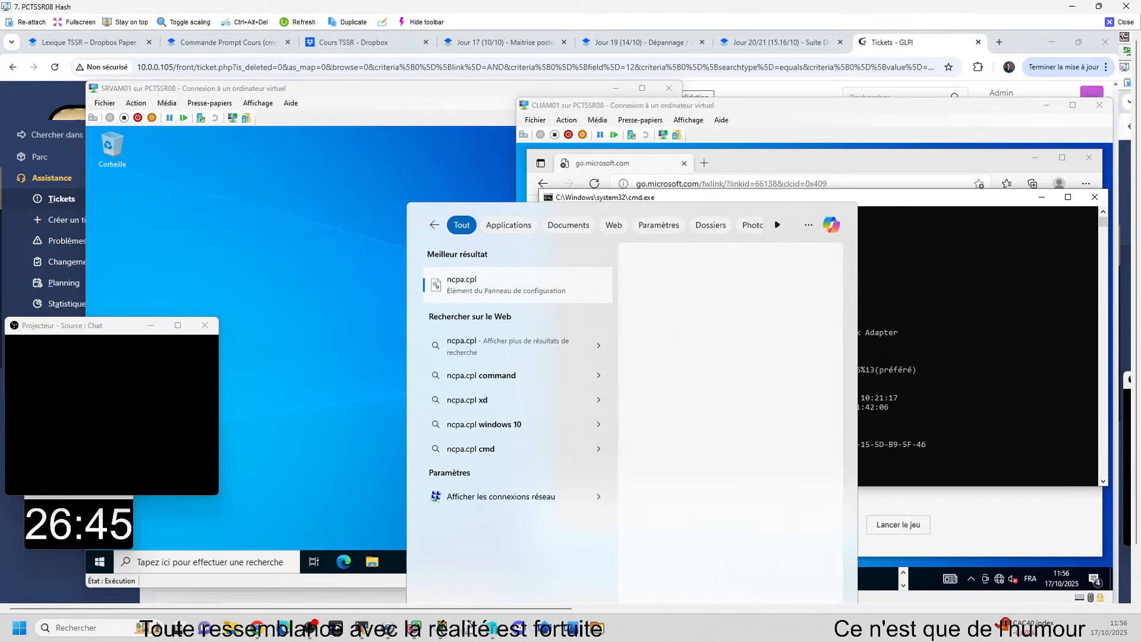
key("Return")
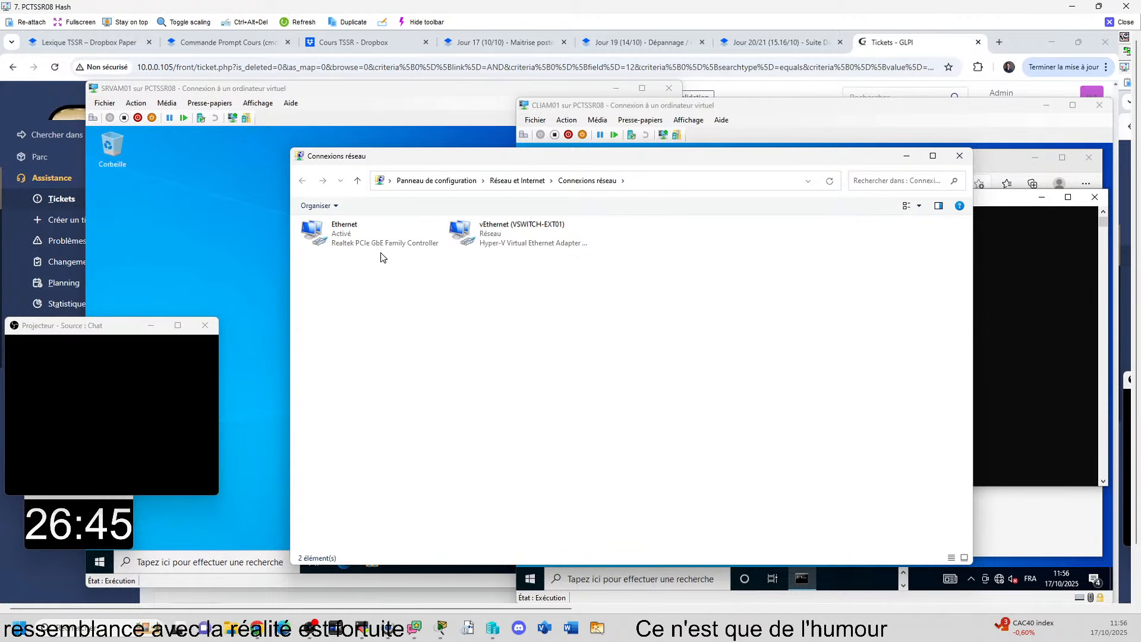
double_click(519, 242)
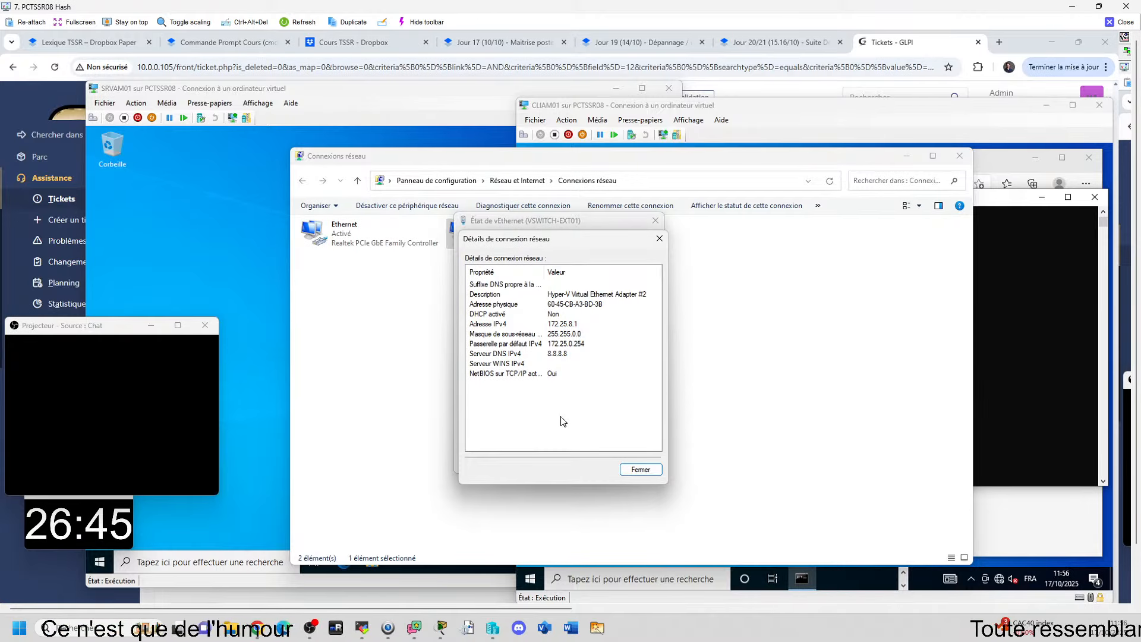
left_click(638, 463)
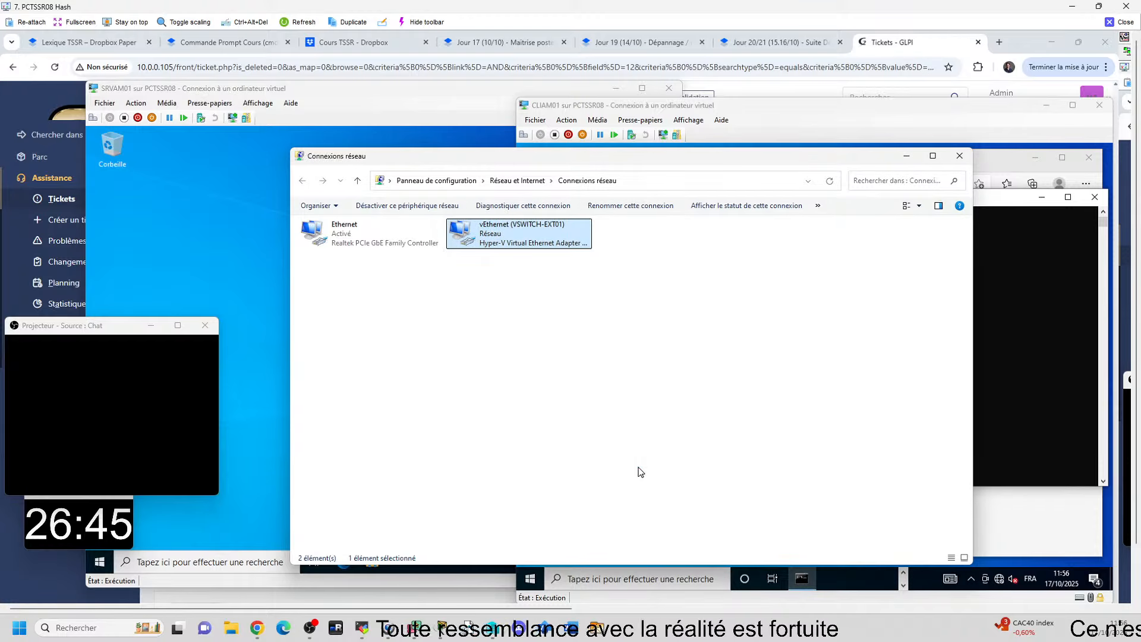
left_click(1017, 388)
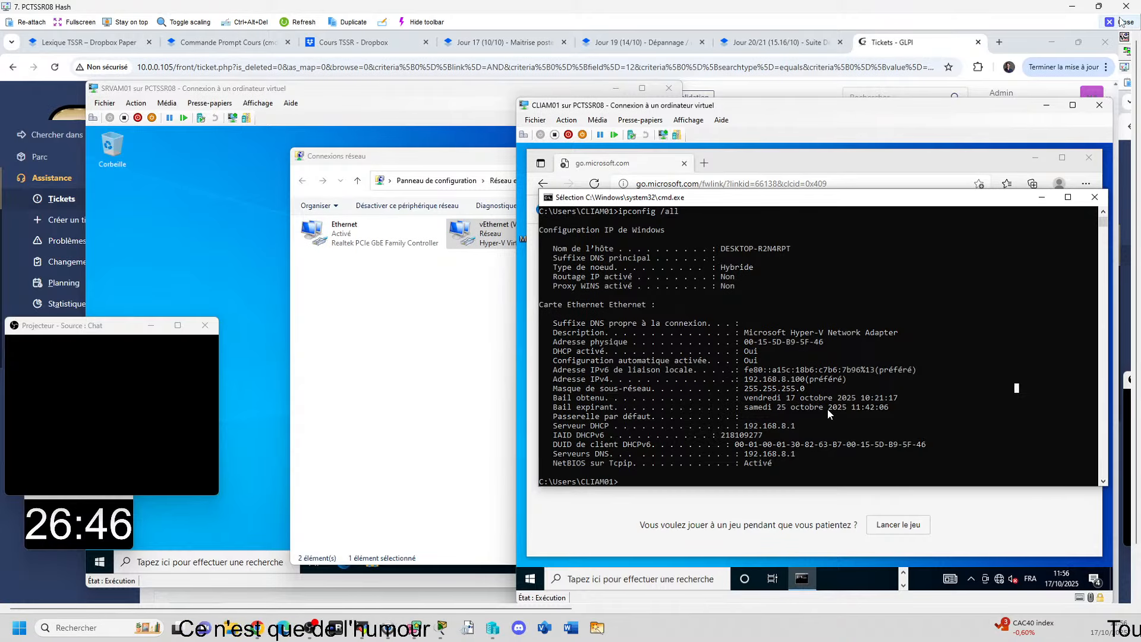
Step: Close the PCTSSR08 and PCTSSR02 remote viewer windows to return to ticket 246 in the local GLPI browser
left_click(1120, 21)
type("n fo")
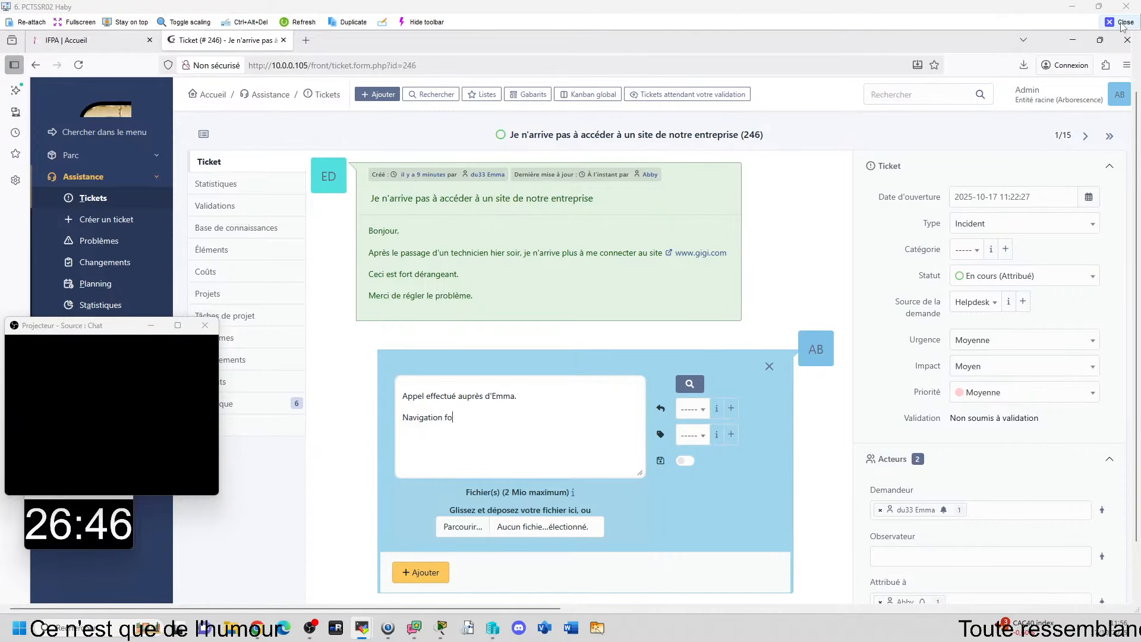
left_click(1120, 22)
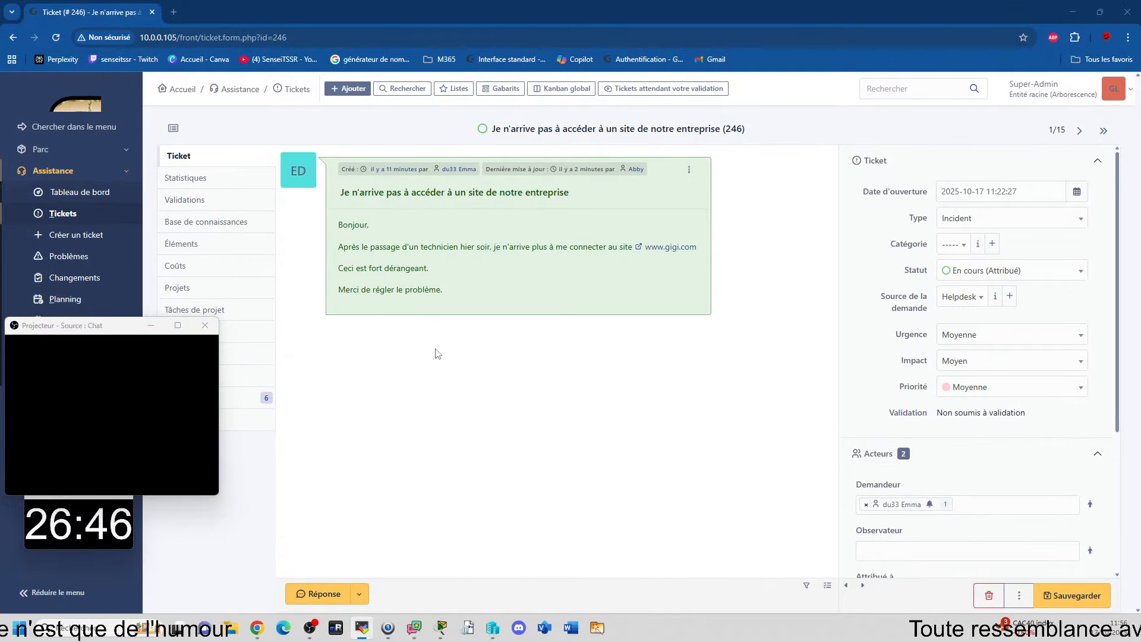
Step: Go back to the GLPI ticket list, refresh it, and open ticket 242 "Panne reseau generale" to read its gateway solution
left_click(293, 93)
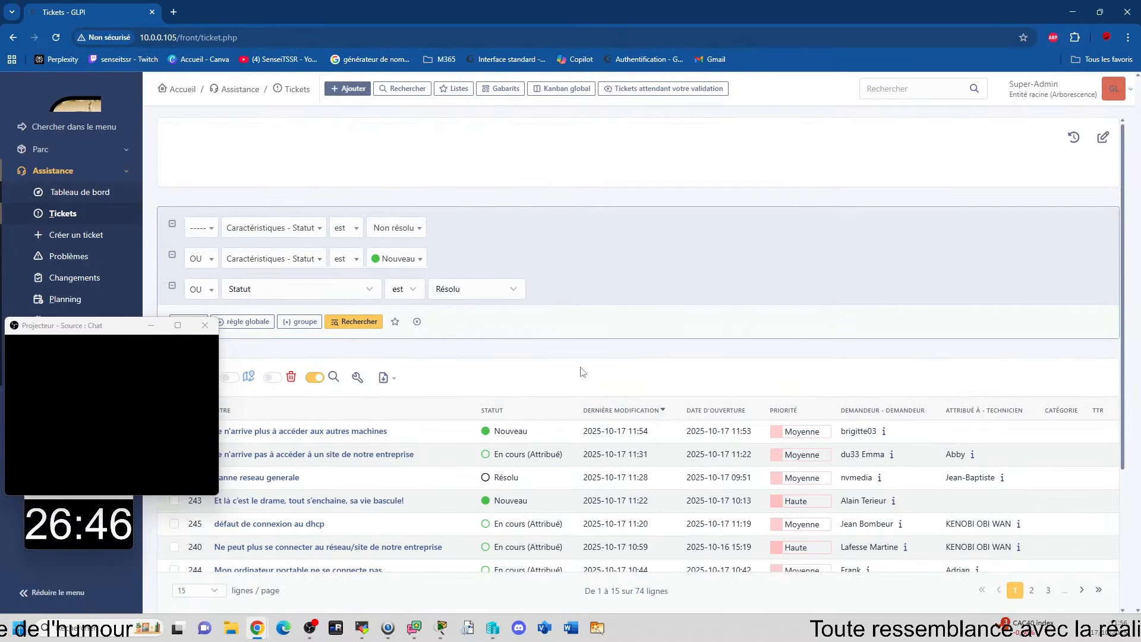
scroll(240, 293, "down", 3)
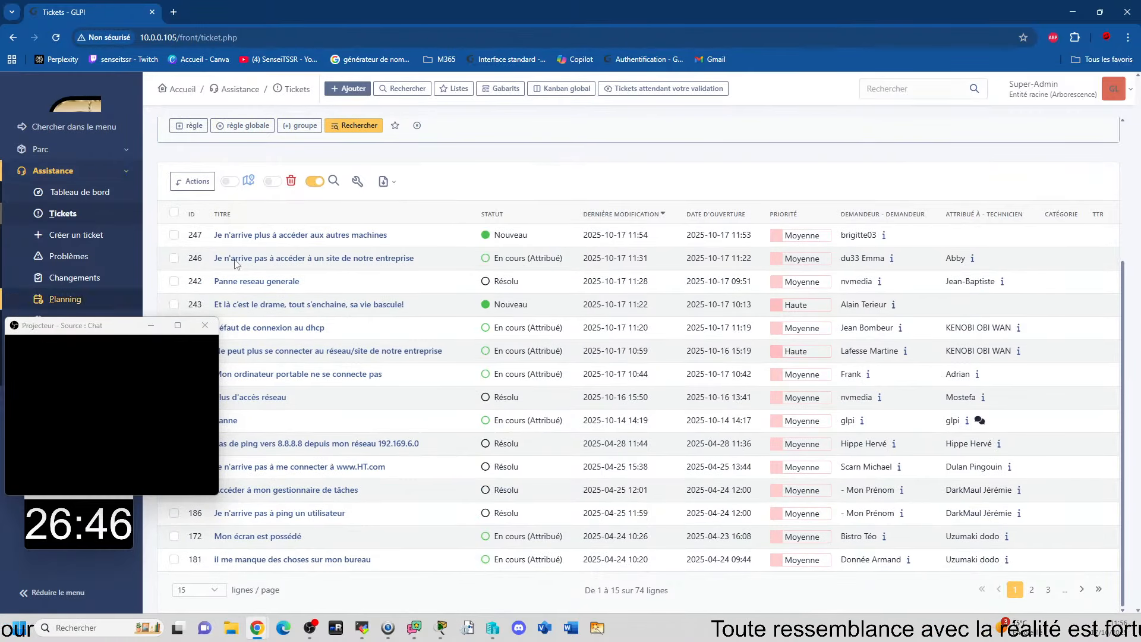
scroll(516, 214, "up", 2)
scroll(516, 214, "down", 2)
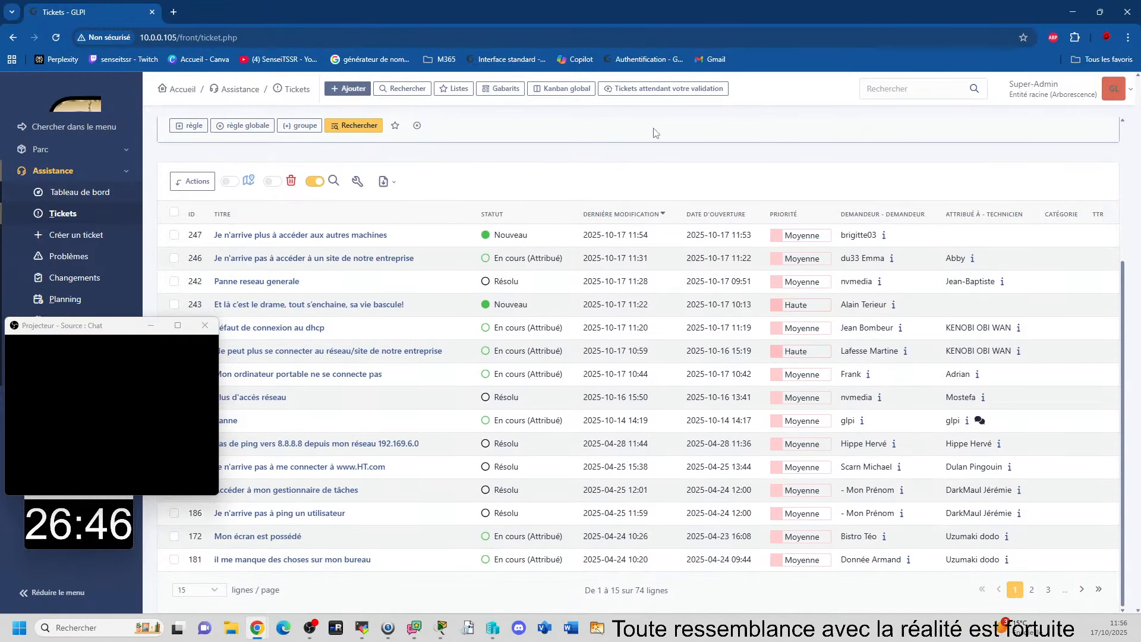
scroll(569, 157, "up", 4)
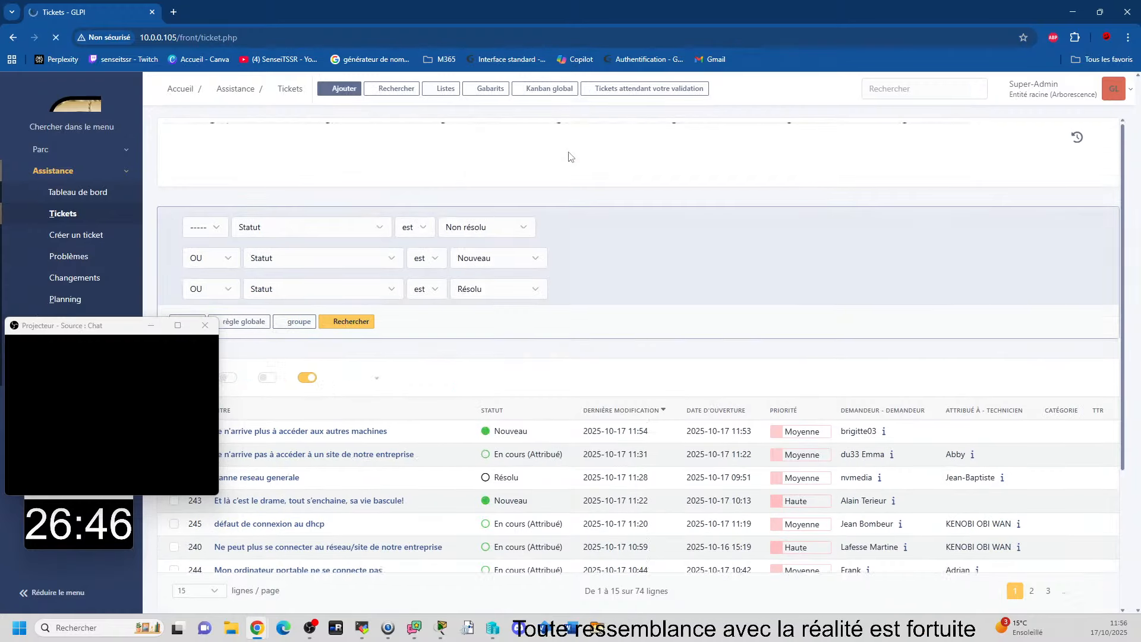
scroll(852, 182, "down", 4)
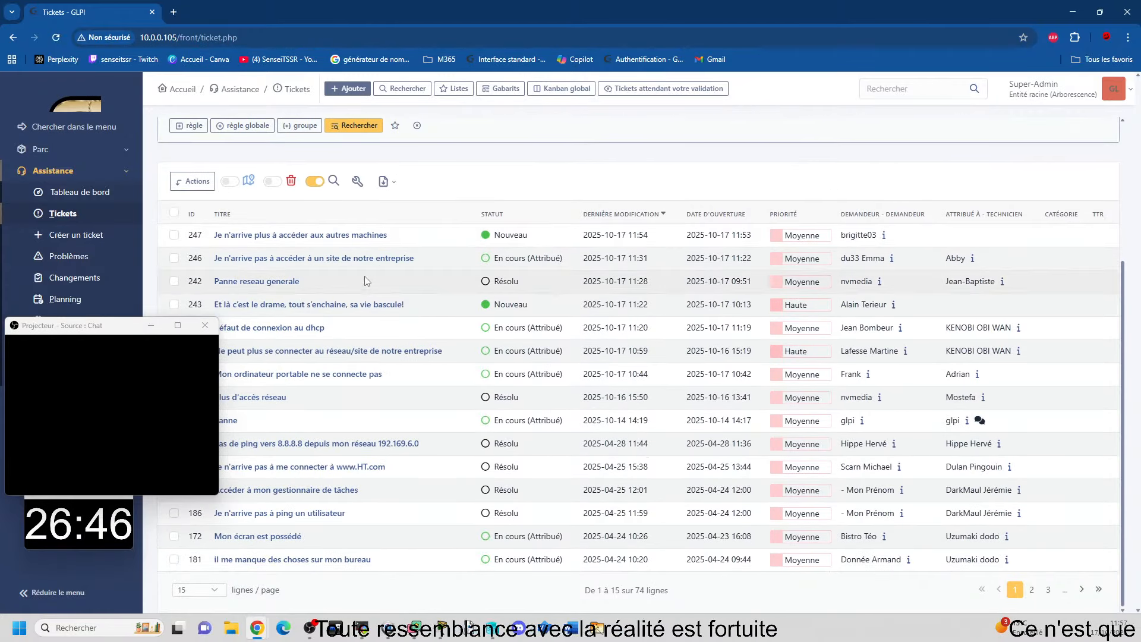
left_click(278, 283)
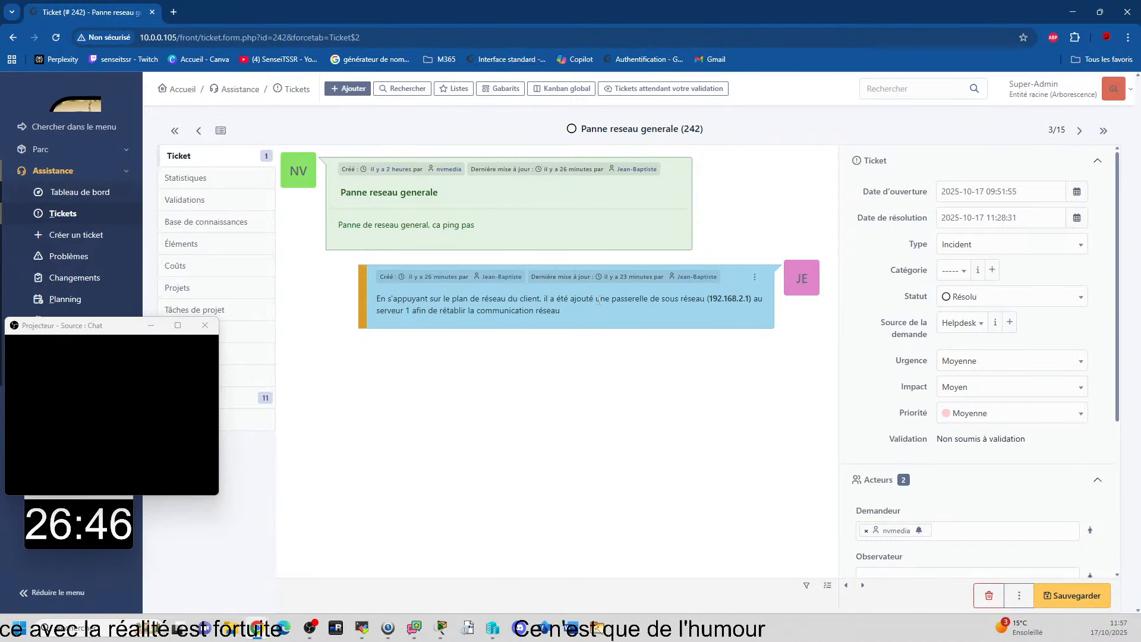
left_click_drag(602, 302, 679, 301)
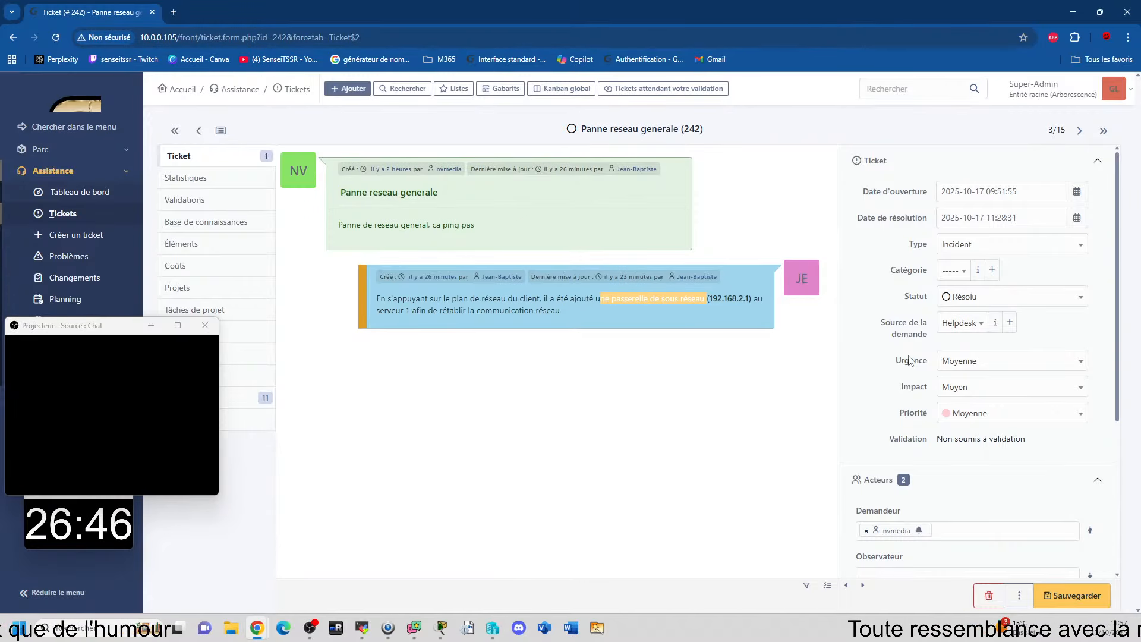
left_click(568, 353)
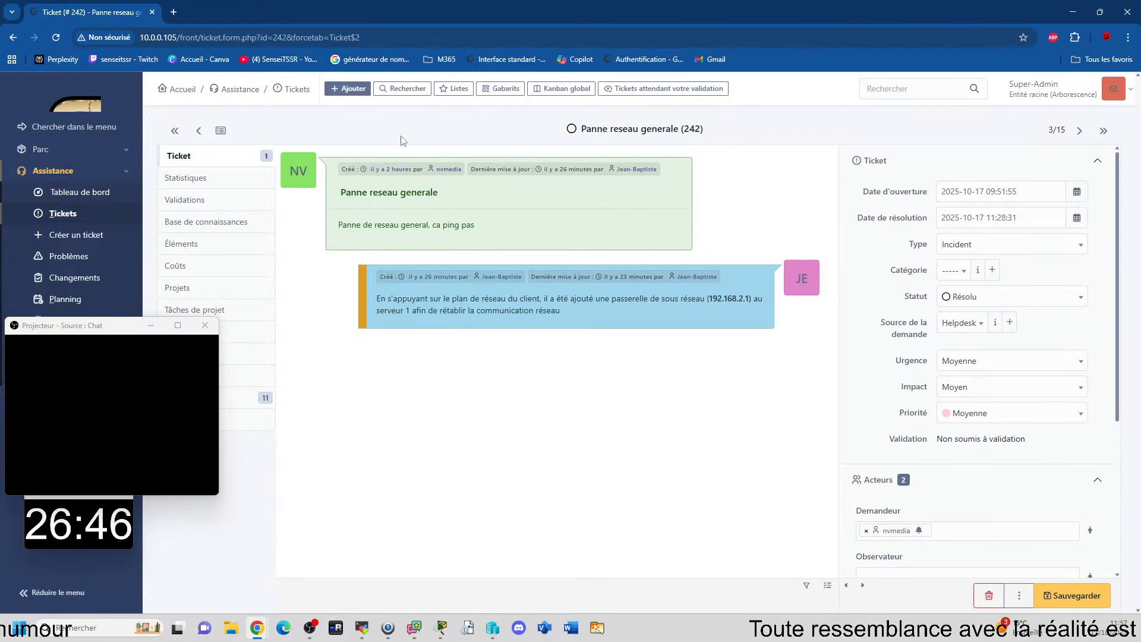
Step: Return to the ticket list and examine the status, requester and assigned technician of ticket 240
left_click(288, 90)
scroll(570, 337, "down", 1)
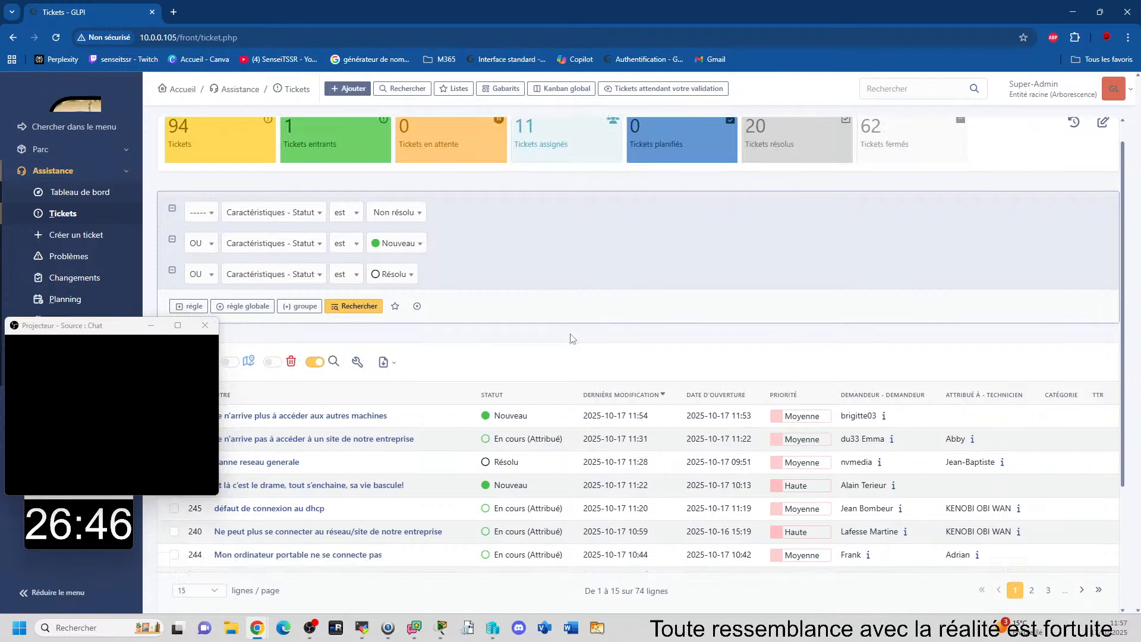
scroll(714, 280, "down", 1)
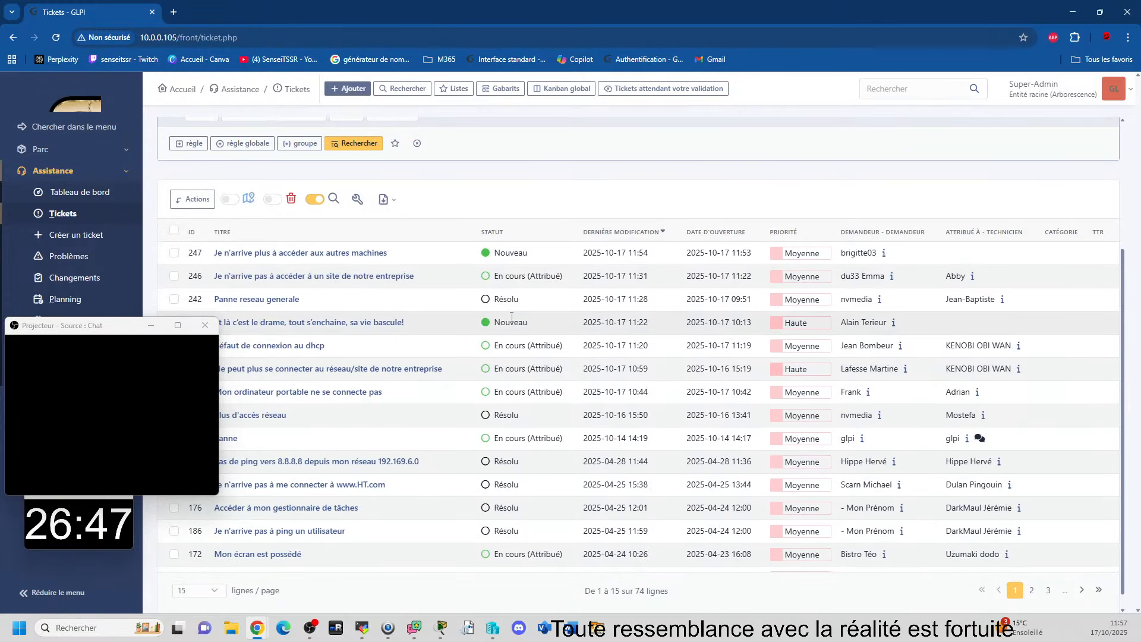
scroll(978, 318, "down", 1)
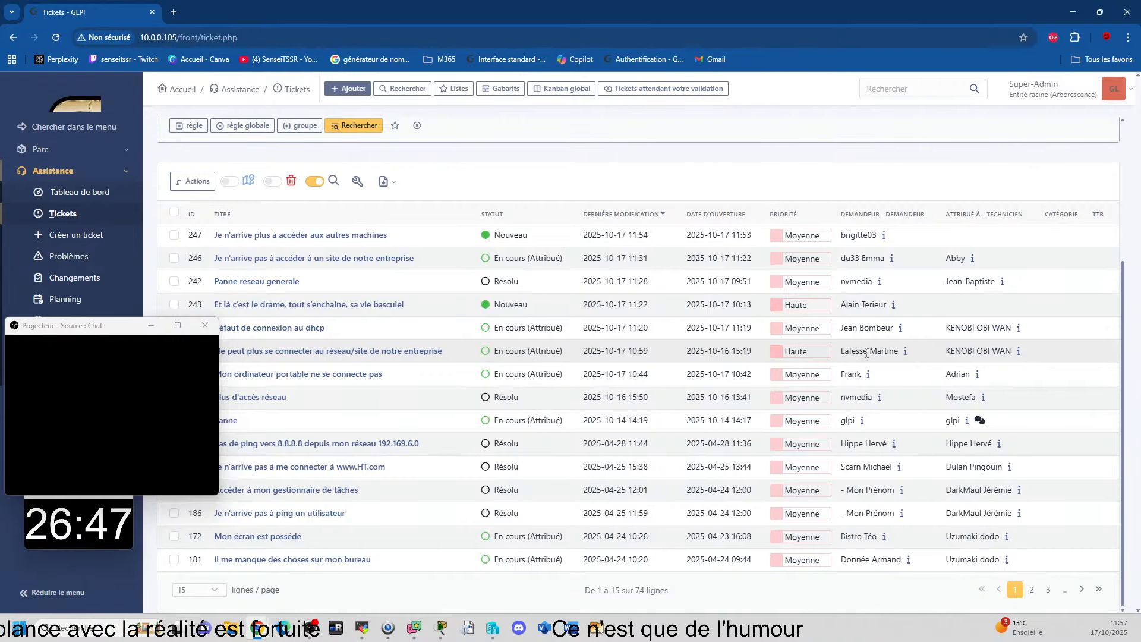
mouse_move(412, 353)
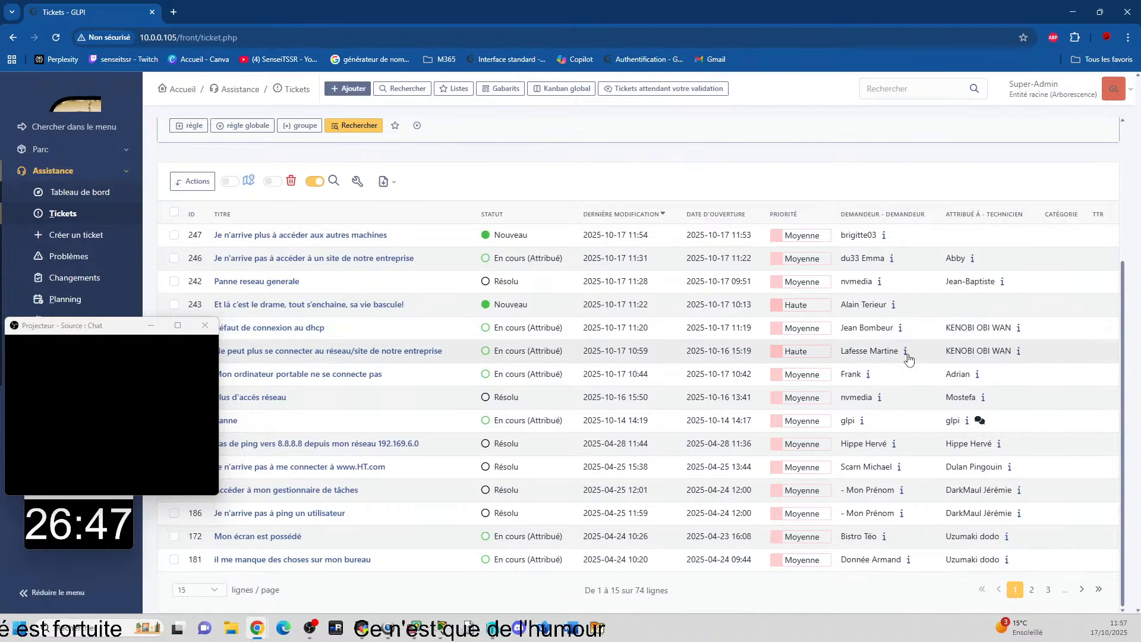
mouse_move(930, 358)
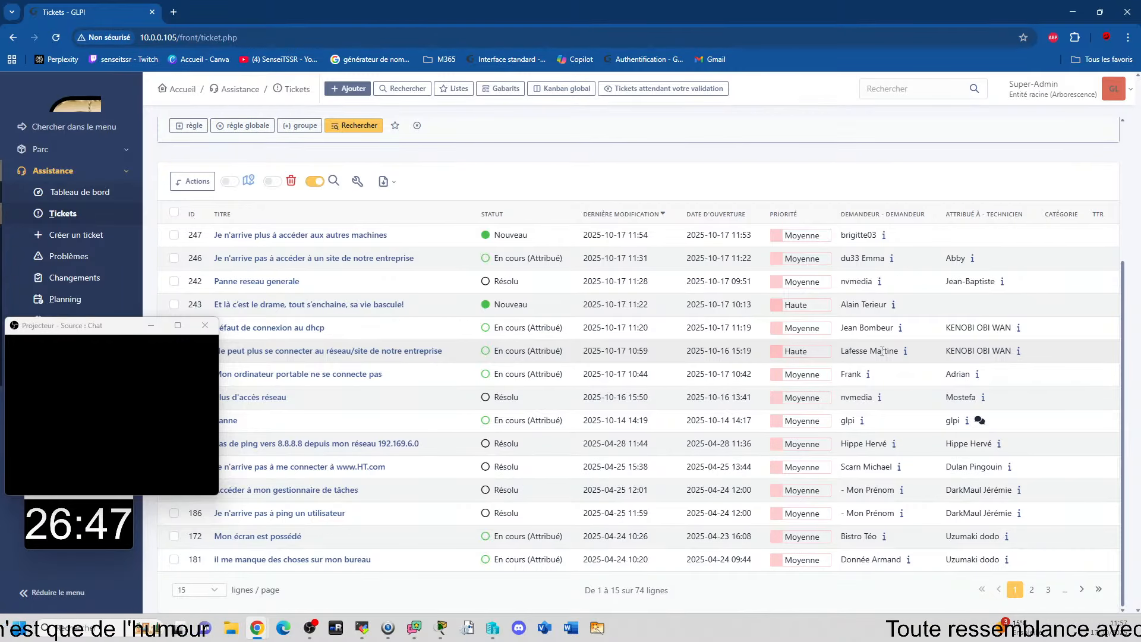
mouse_move(891, 348)
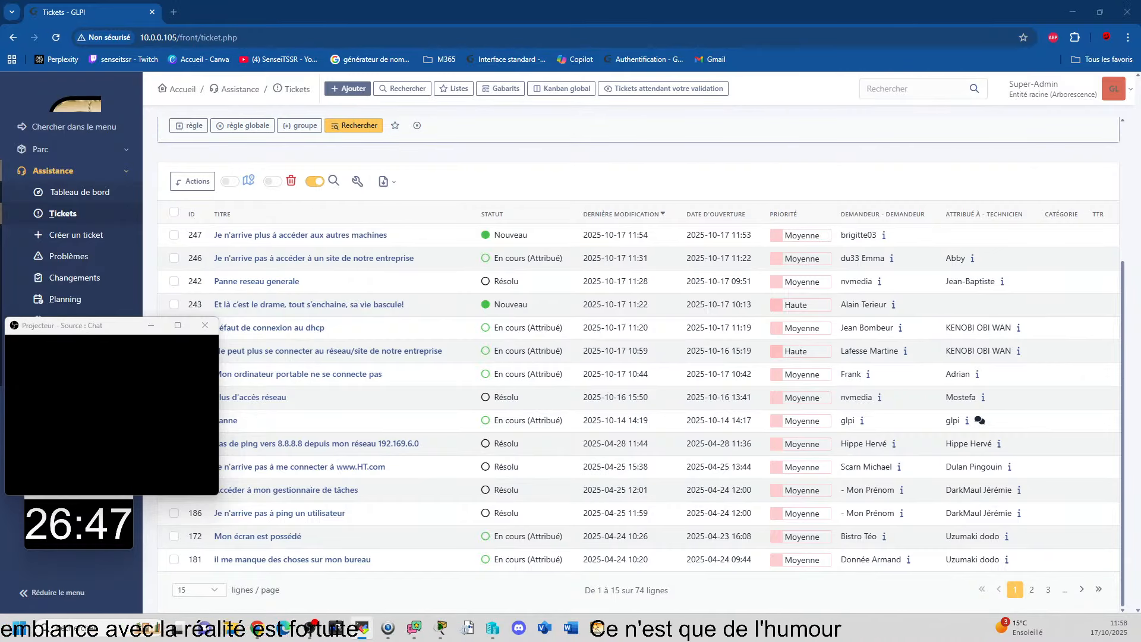
Step: Bring the PCTSSR09 remote viewer onto this screen, maximize it, and minimize its Notepad and the browser showing ticket 240
left_click_drag(1140, 238, 812, 2)
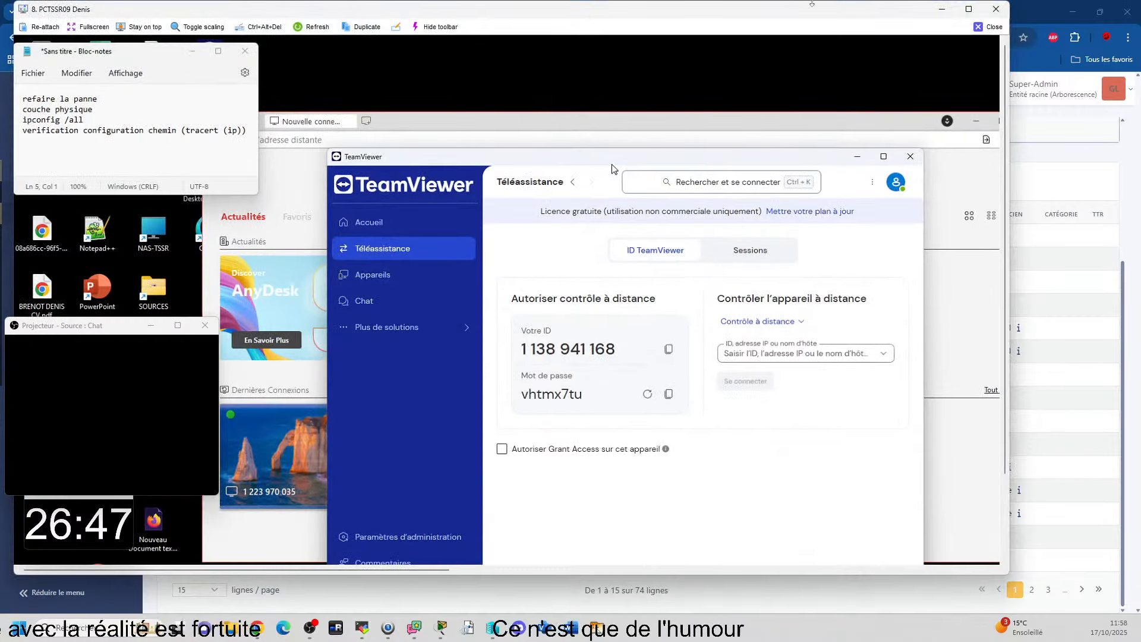
left_click(968, 9)
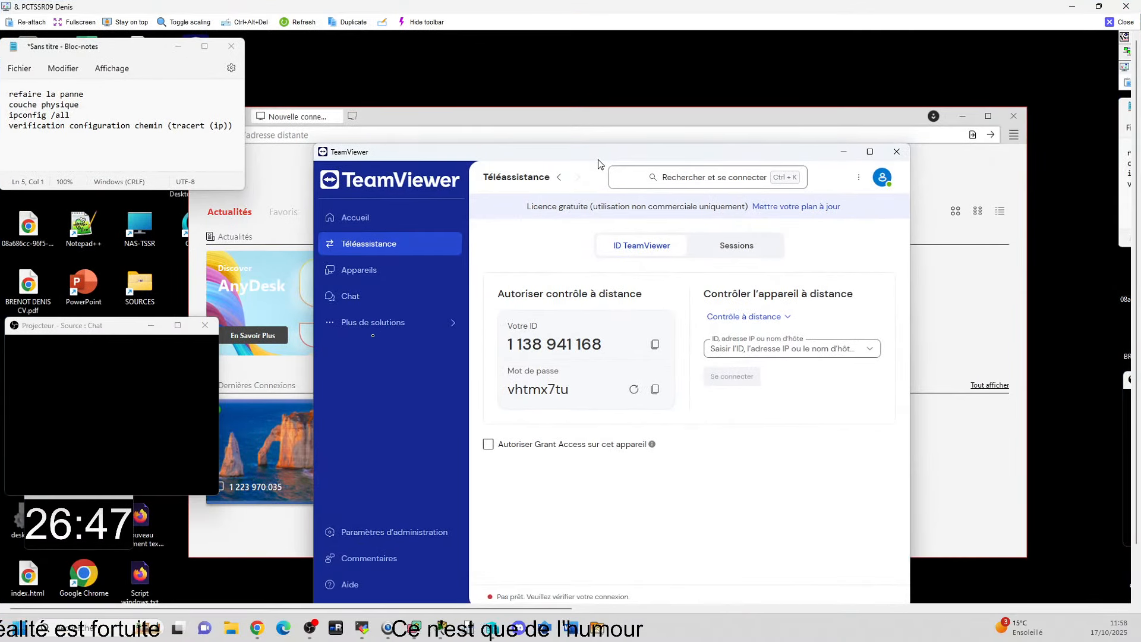
left_click(180, 47)
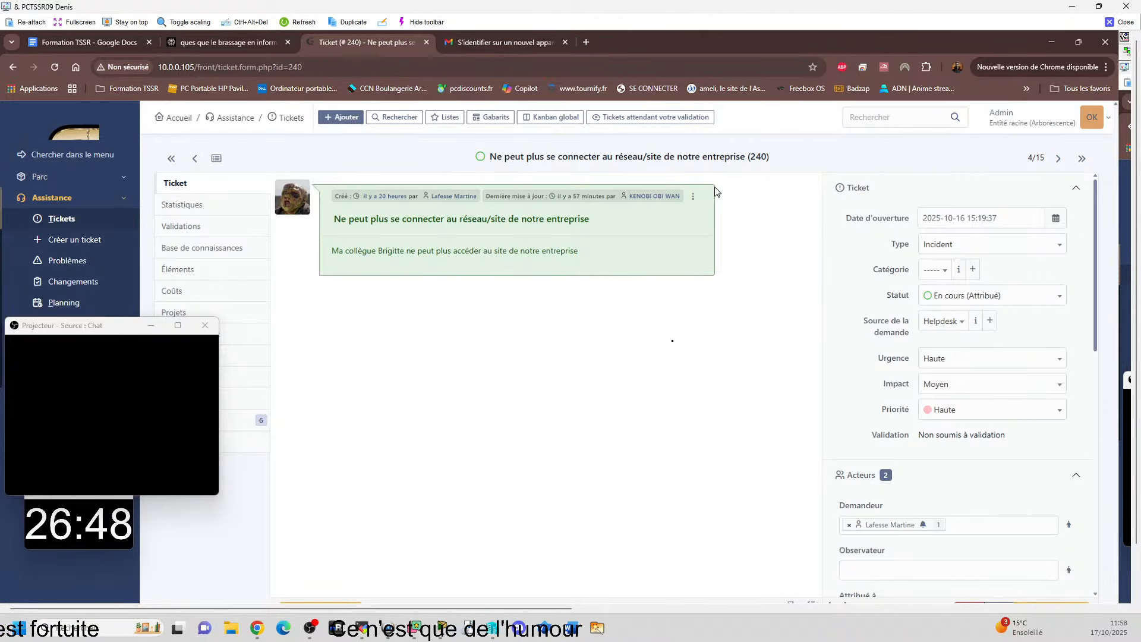
left_click(1046, 43)
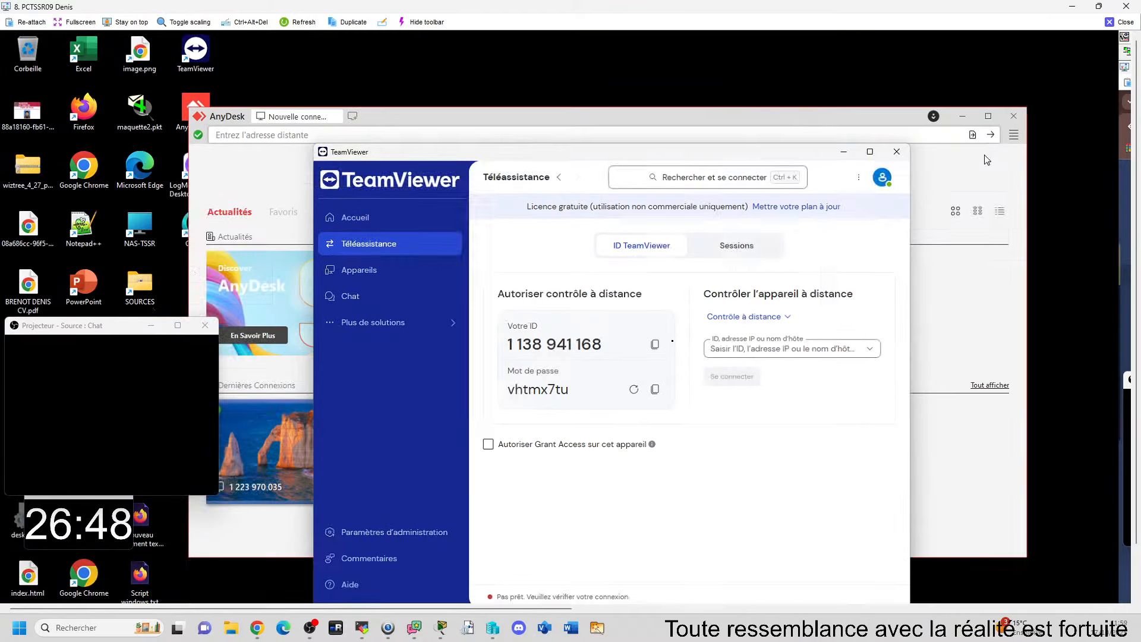
left_click_drag(476, 156, 479, 144)
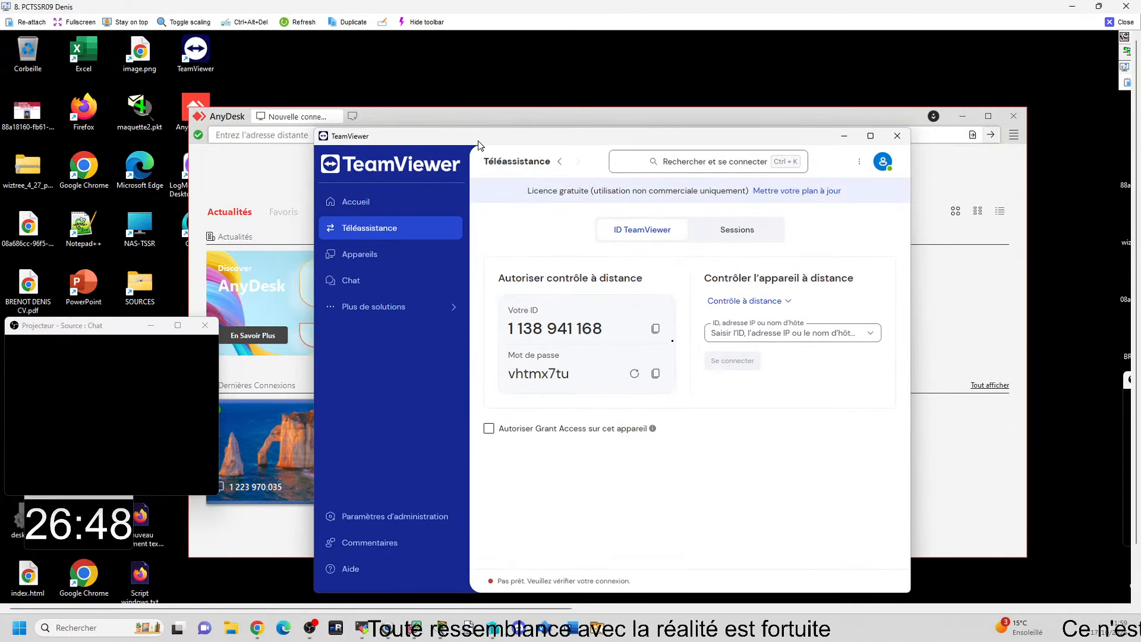
left_click_drag(525, 141, 524, 138)
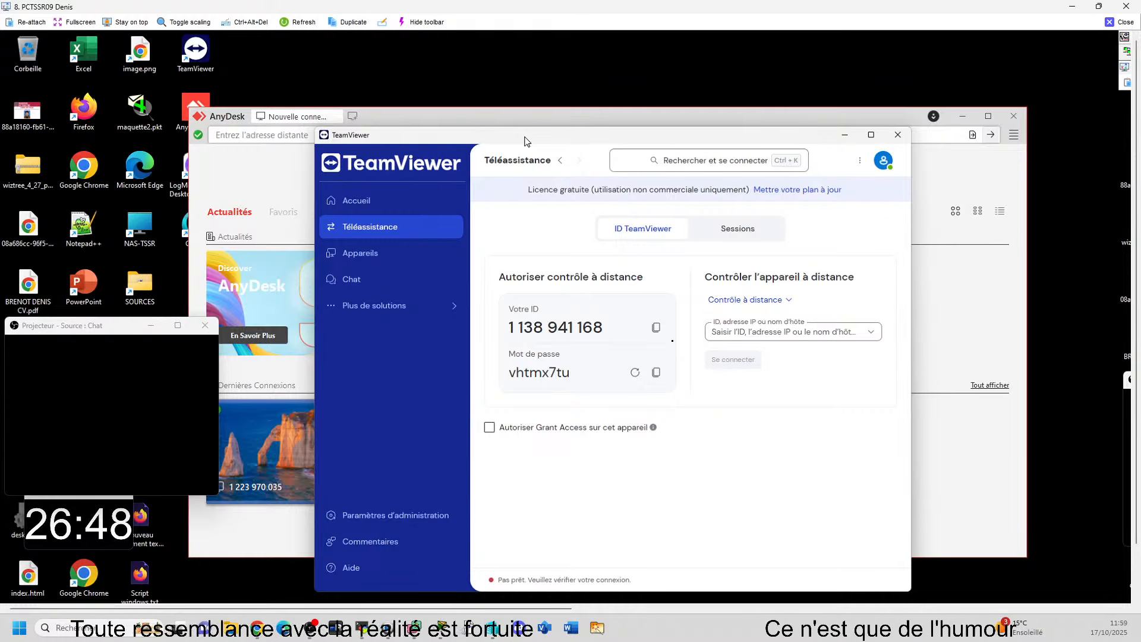
left_click_drag(526, 141, 527, 143)
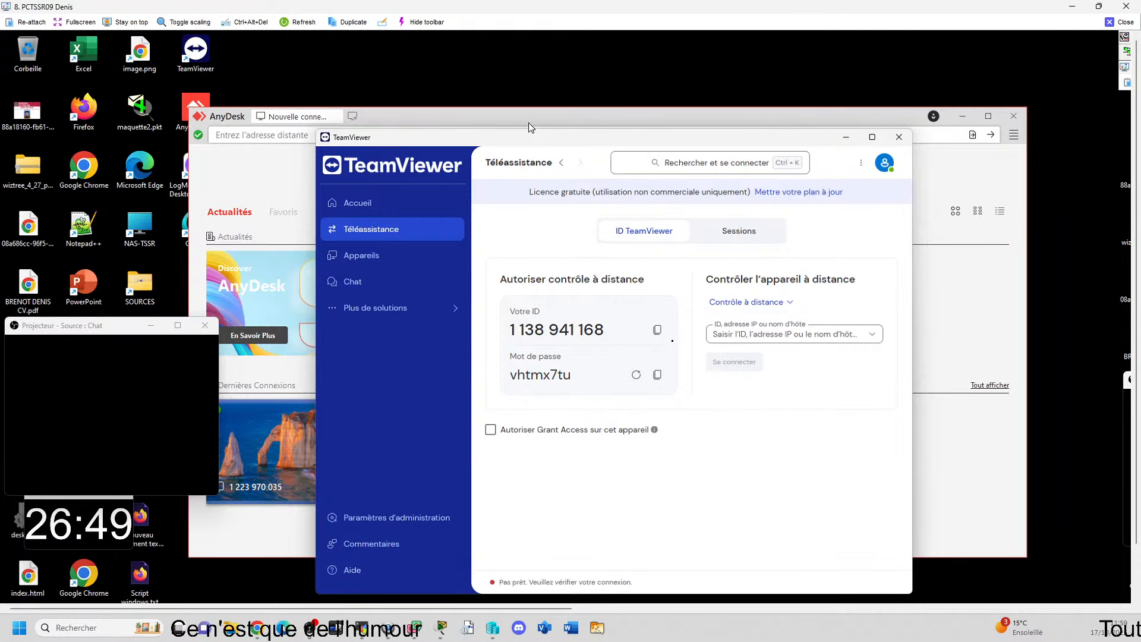
Step: Switch to AnyDesk, request a connection to the client's remote desk address, and maximize the session window
left_click(535, 117)
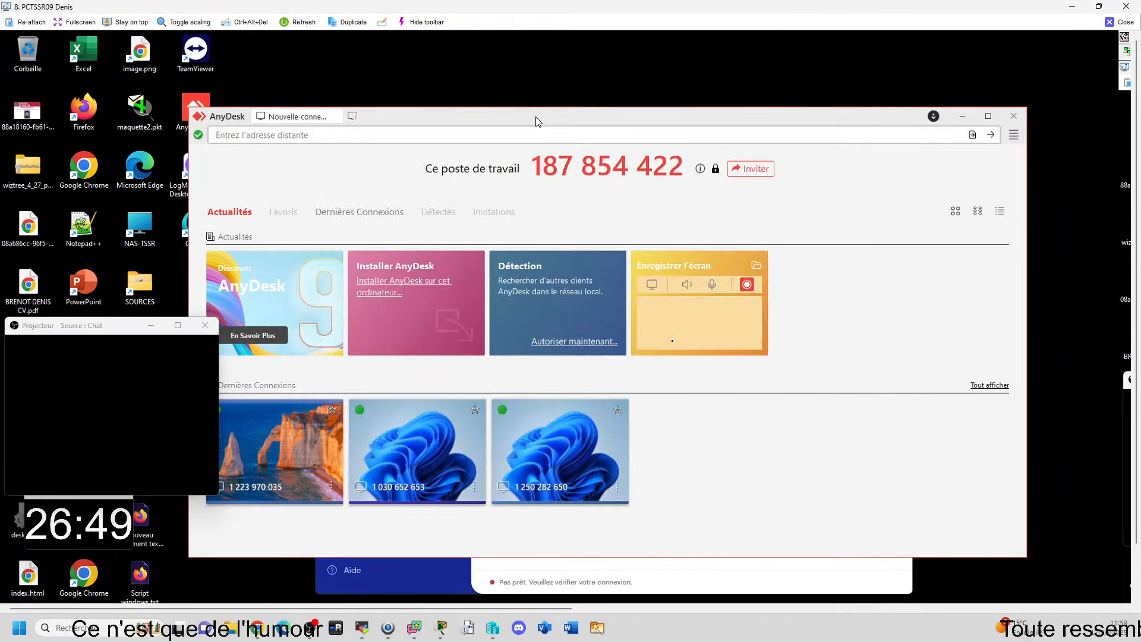
left_click(493, 137)
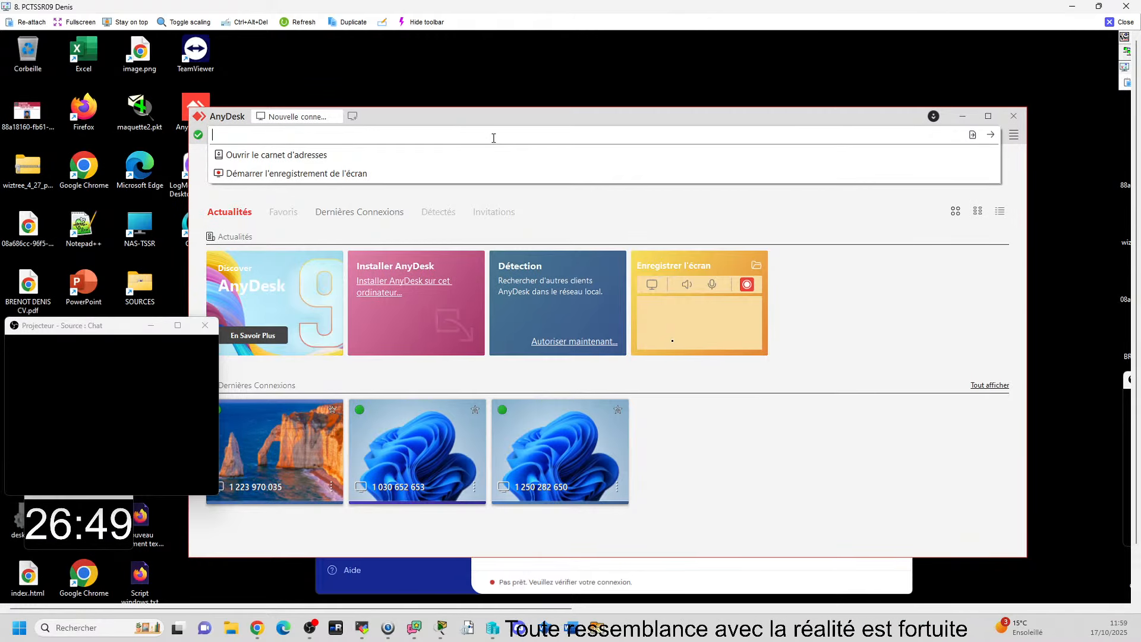
type("1")
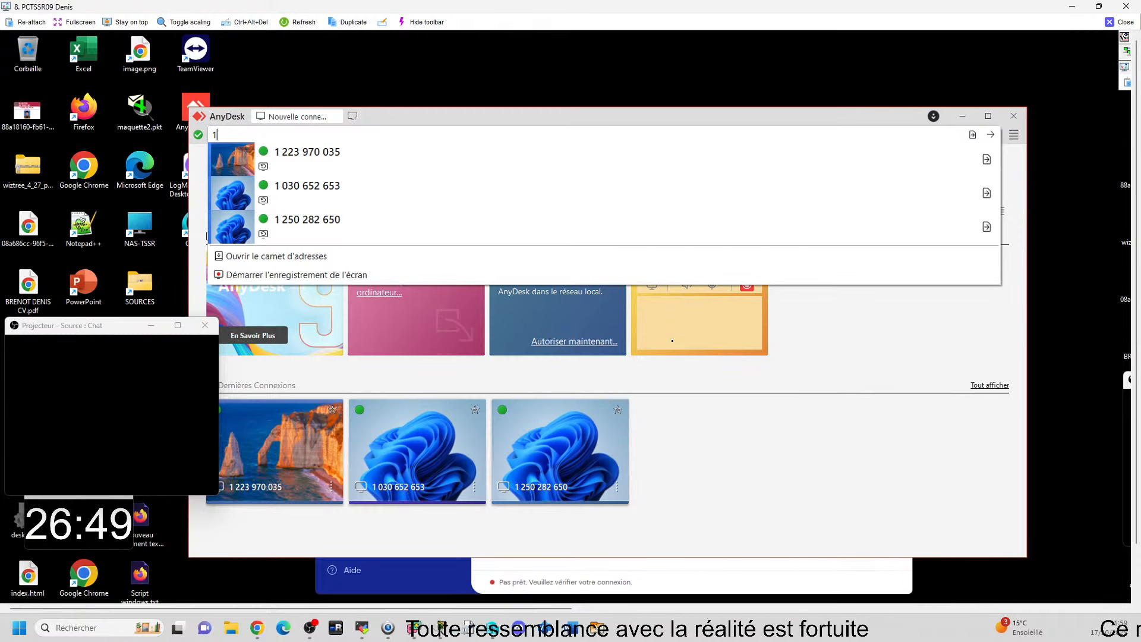
type("012803525")
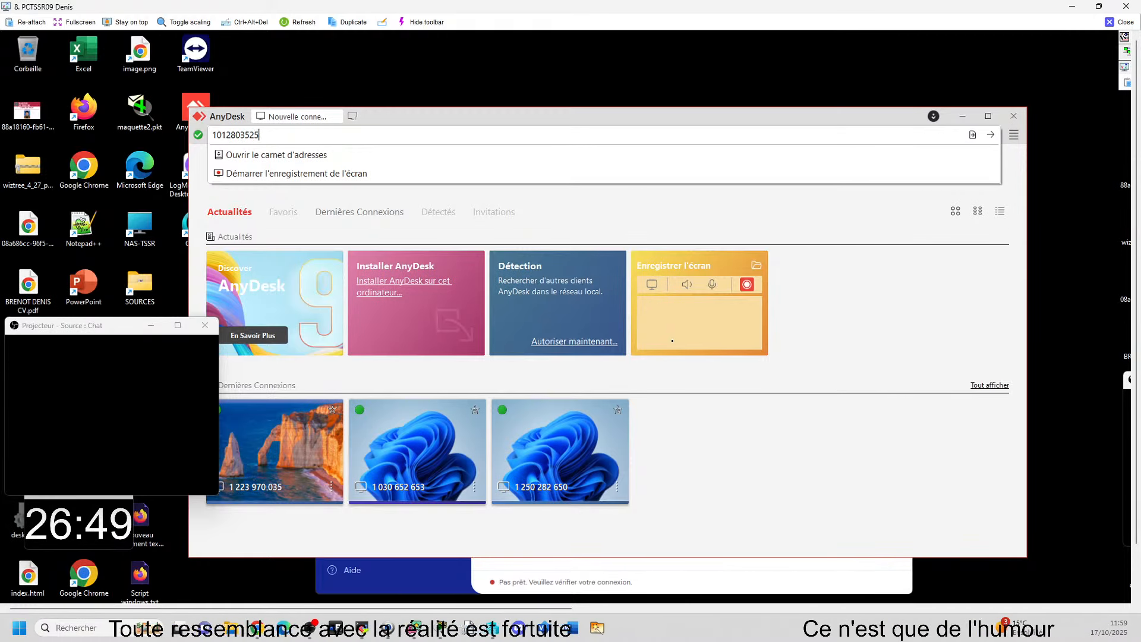
key("Return")
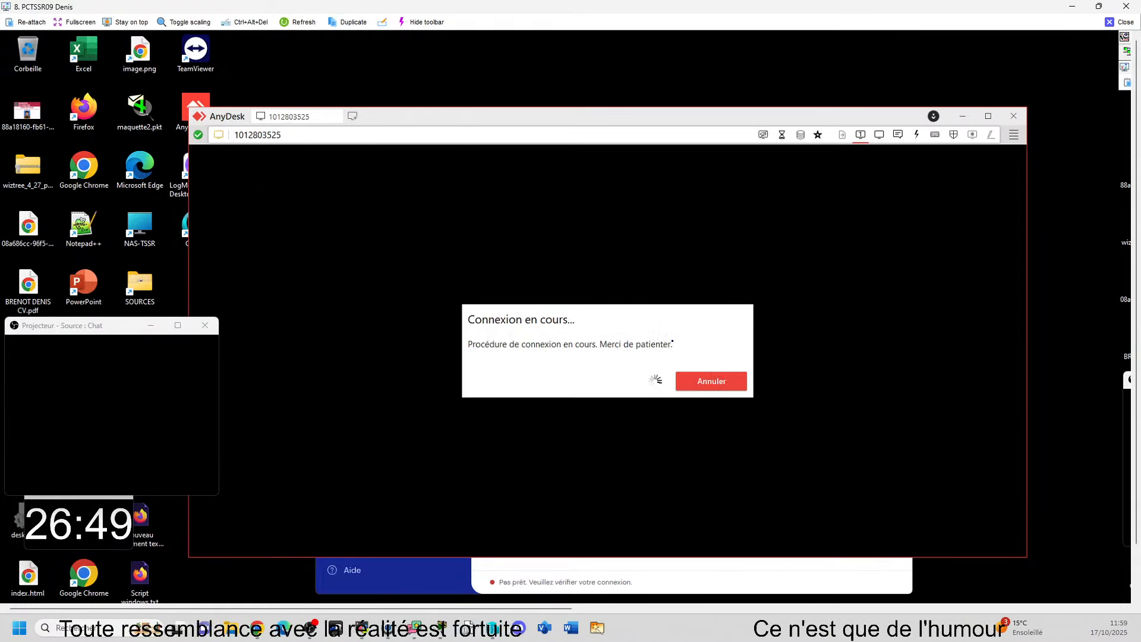
double_click(600, 116)
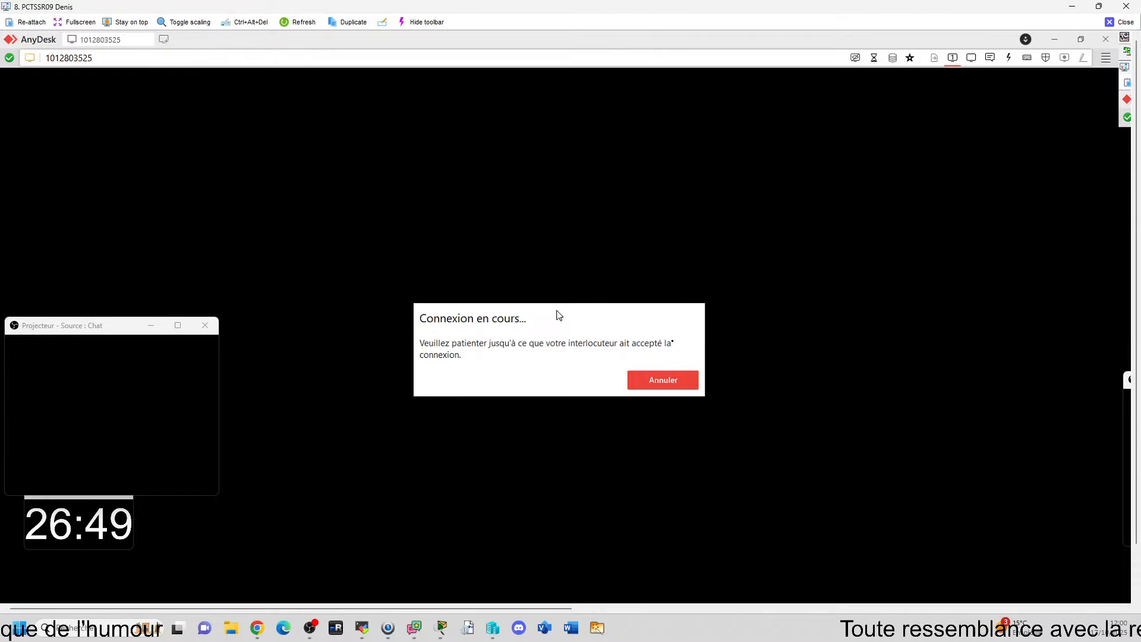
left_click(663, 383)
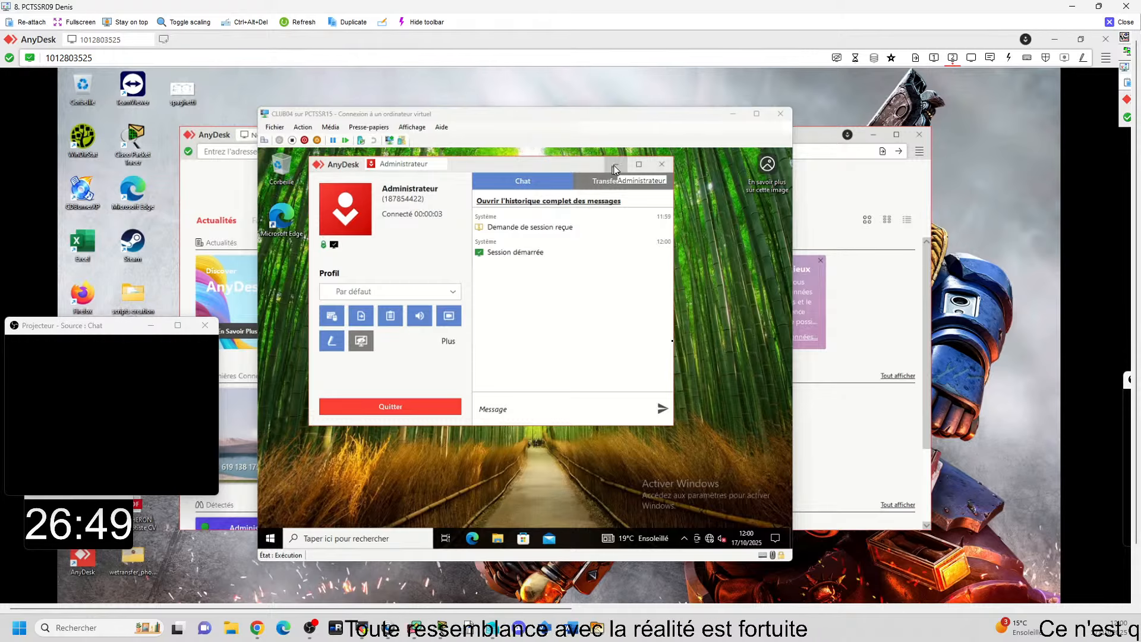
left_click(615, 169)
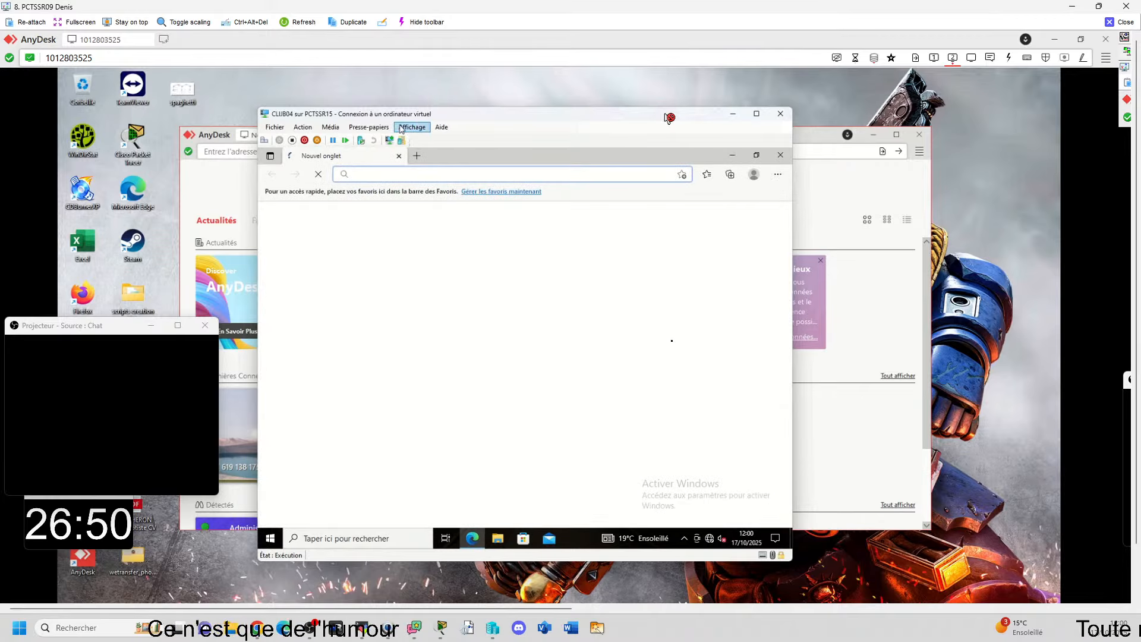
type("w")
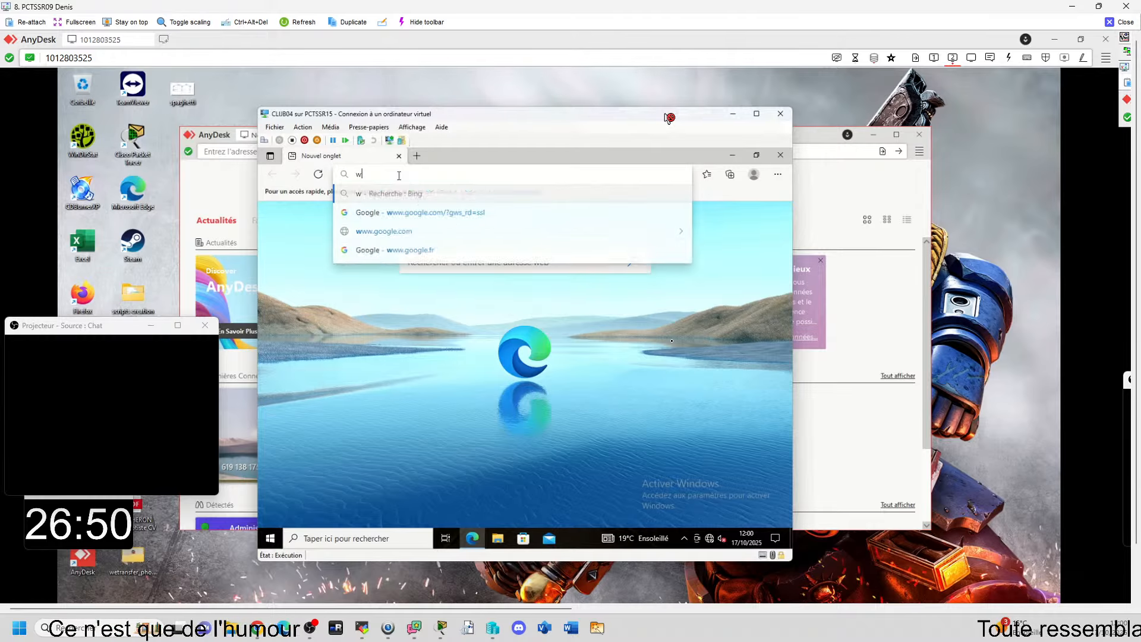
type("ww.t")
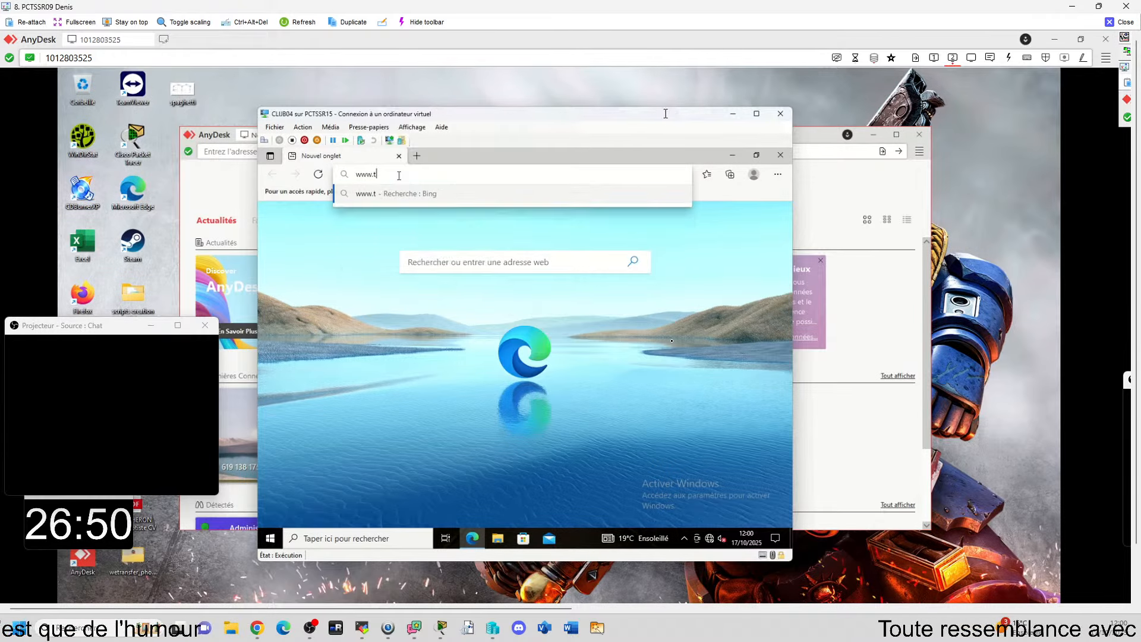
type("rump.fr")
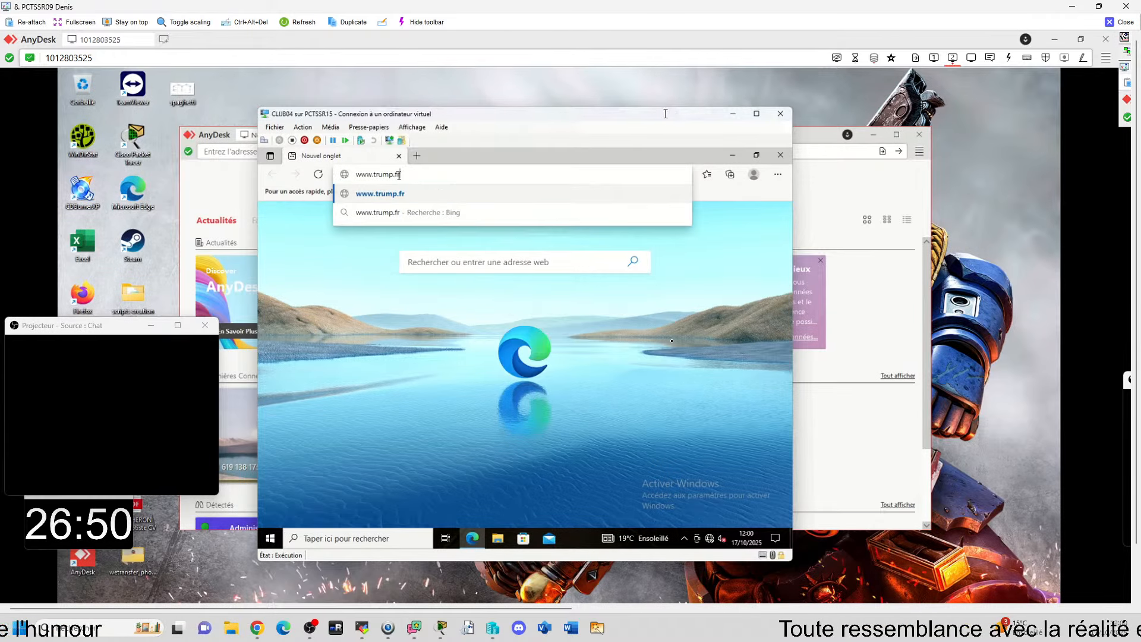
key("Return")
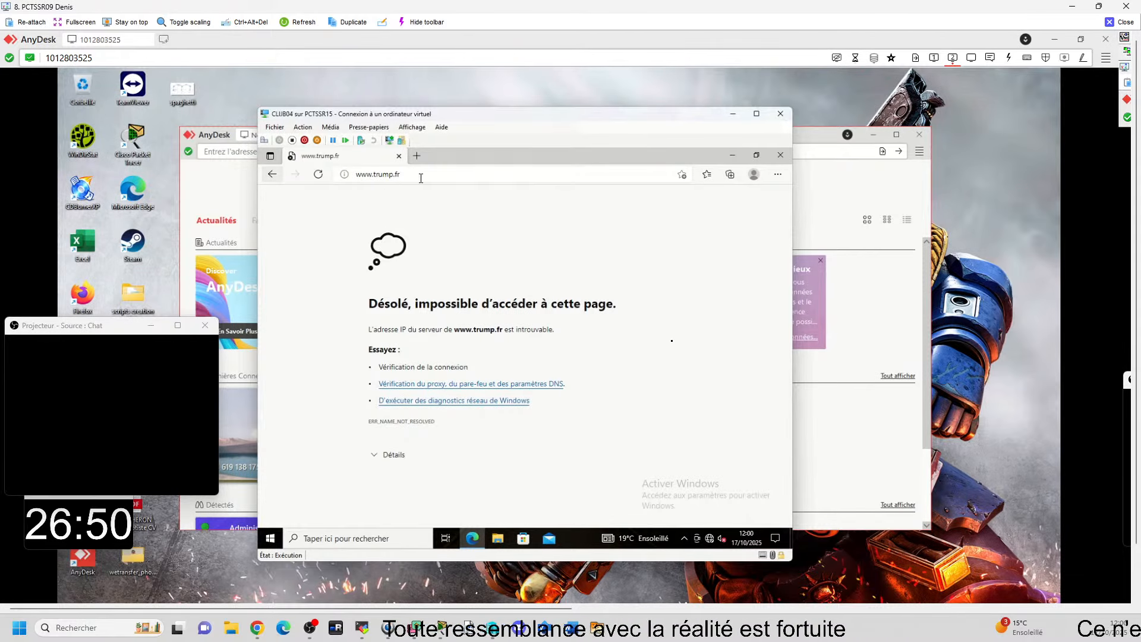
Step: Minimize Edge in the CLIJB04 virtual machine, reposition the machine's window, and check its hardware settings, including the network adapter's virtual switch
left_click(732, 156)
mouse_move(560, 113)
left_mouse_down()
mouse_move(564, 100)
mouse_move(580, 104)
left_mouse_up()
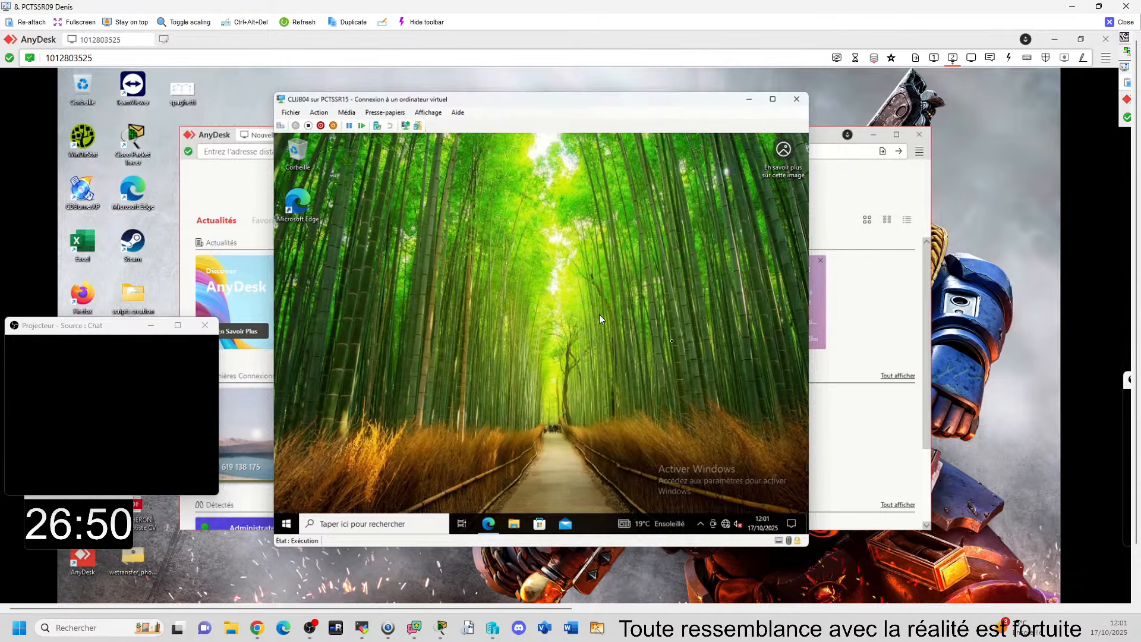
left_click(290, 112)
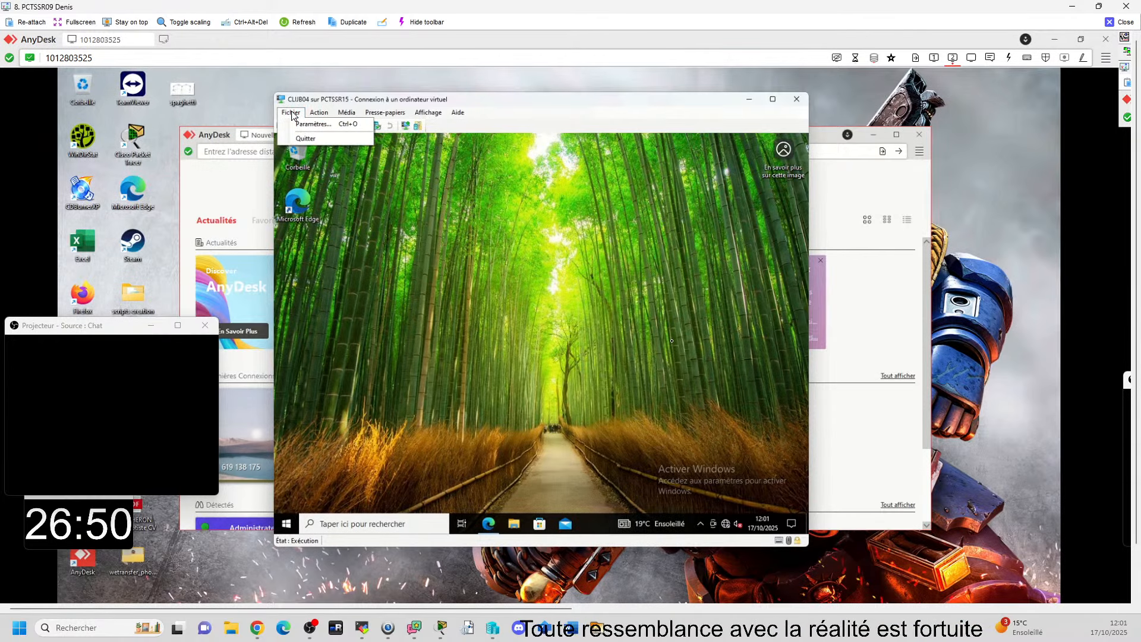
left_click(306, 126)
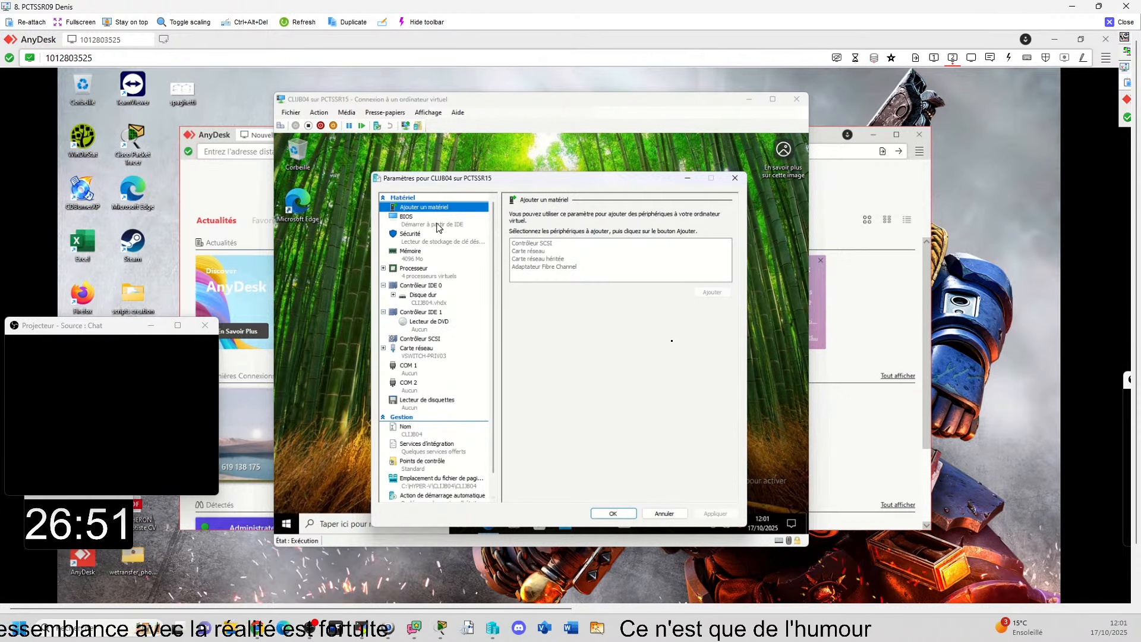
left_click(734, 179)
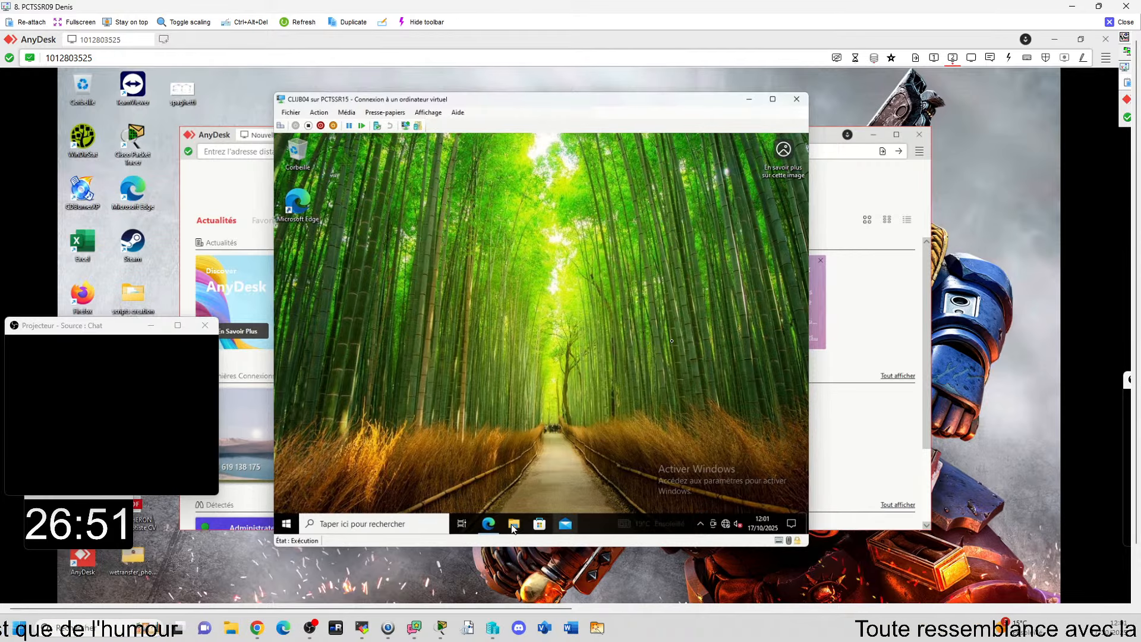
Step: Open a command prompt in CLIJB04 and run ipconfig /all to inspect its network configuration
left_click(402, 526)
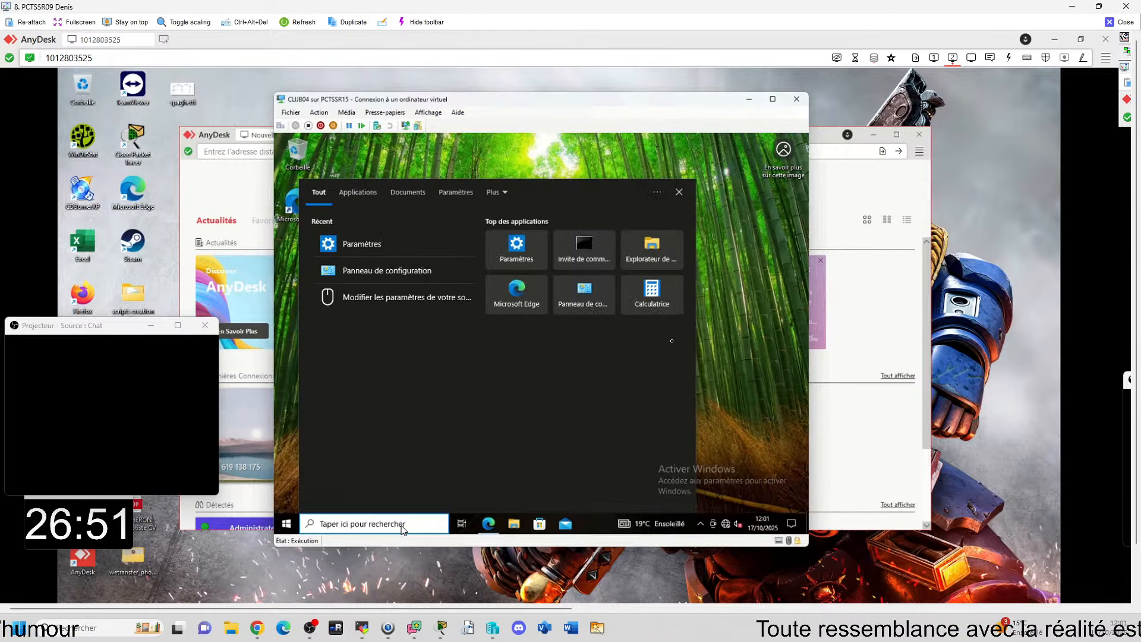
type("cmd")
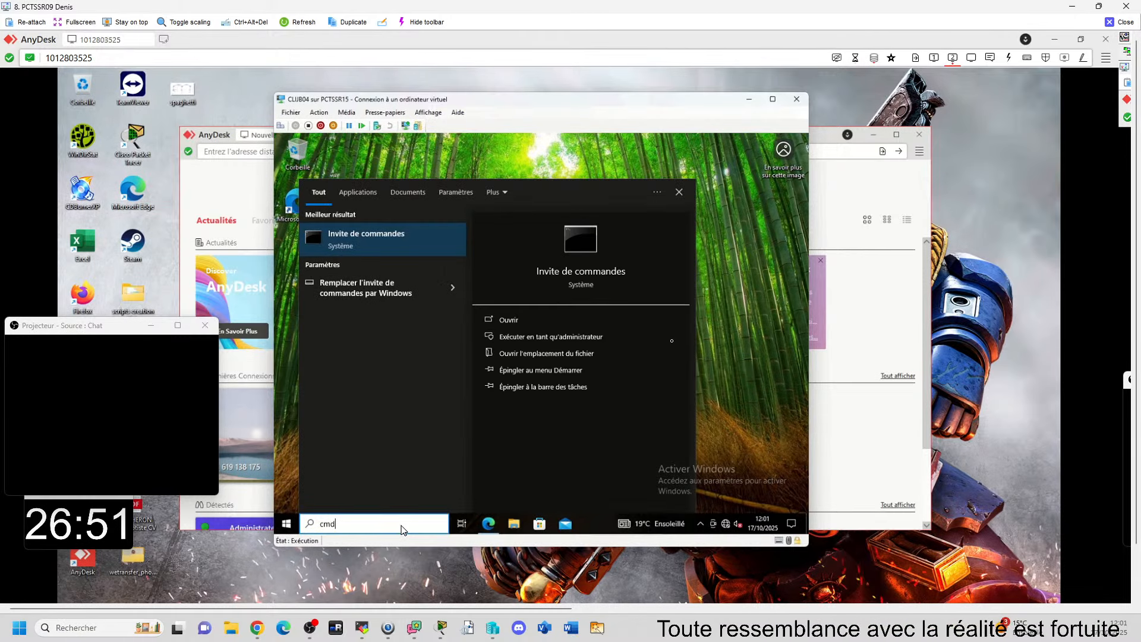
key("Return")
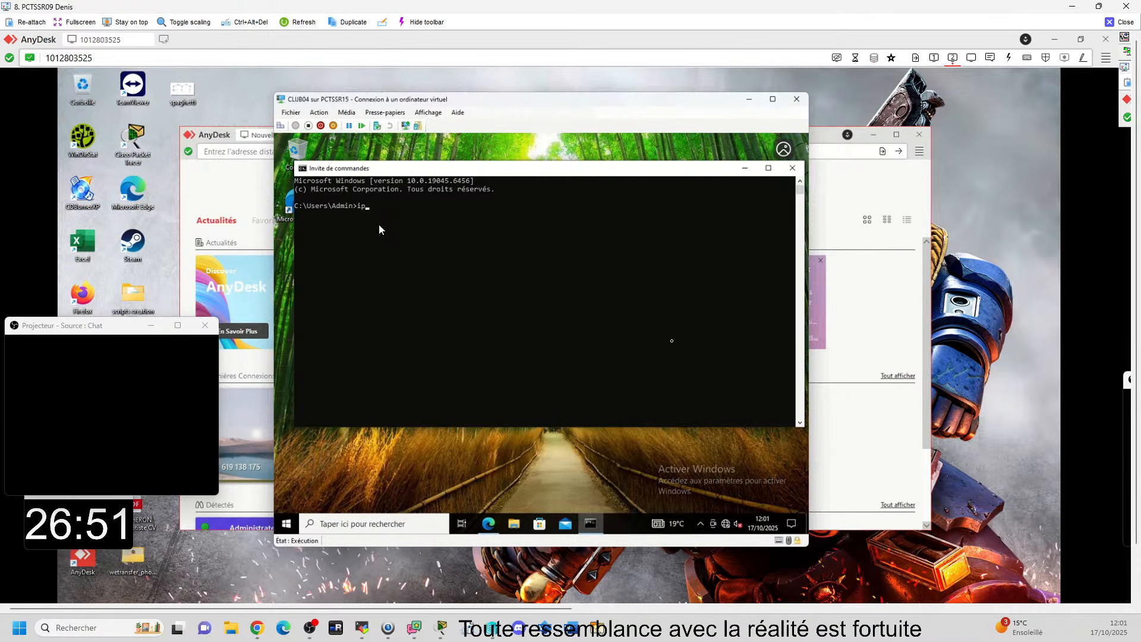
type("ipconf")
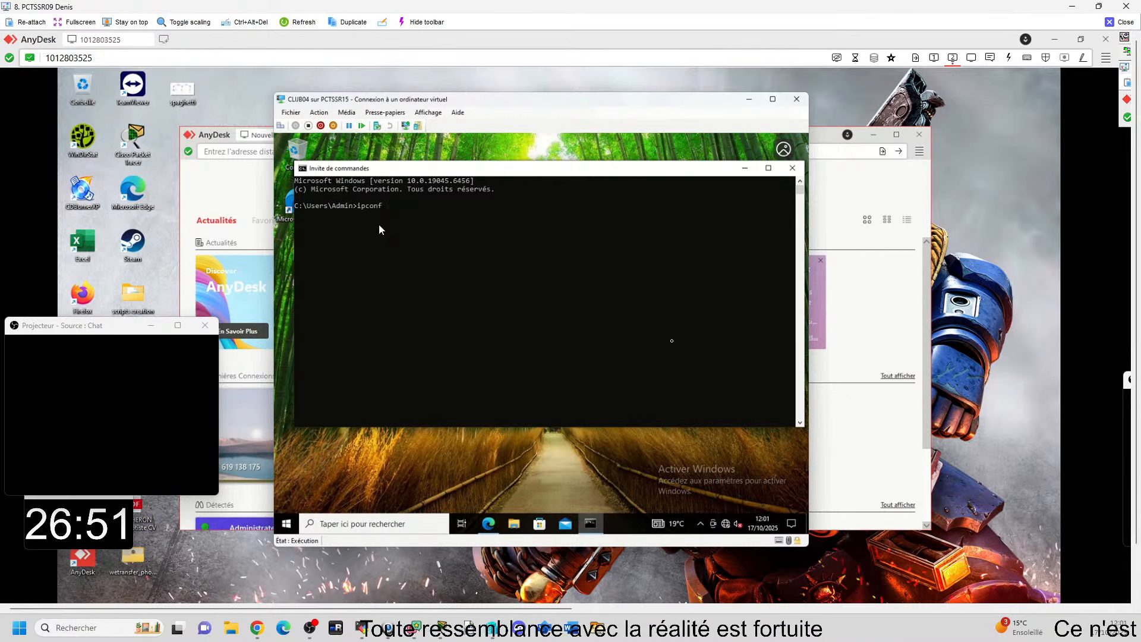
type("ig")
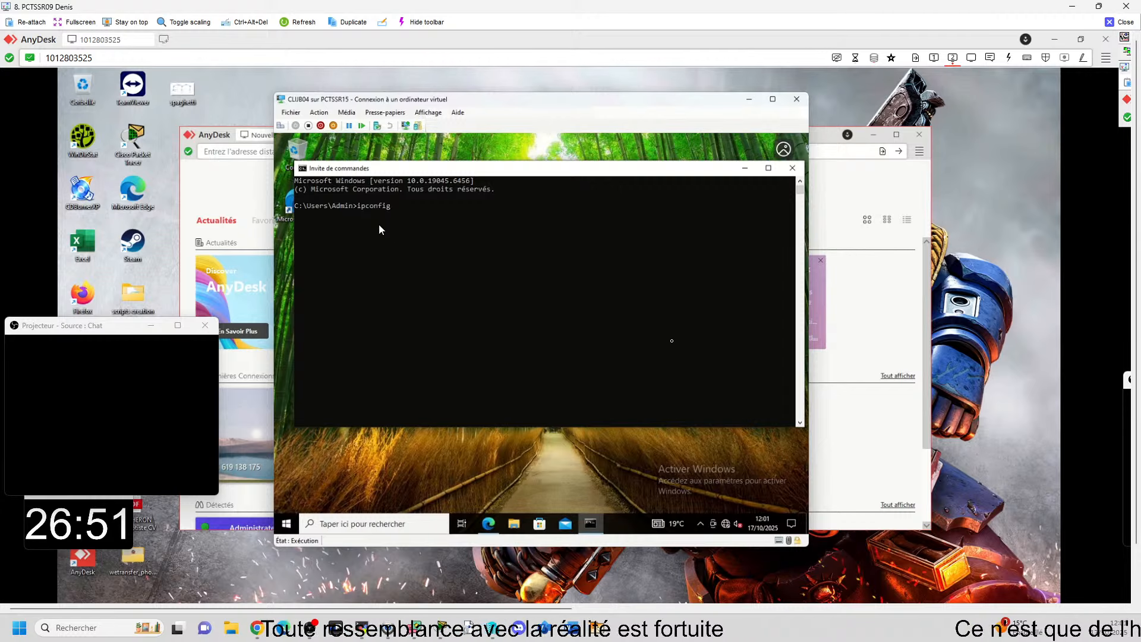
type(" /all")
key("Return")
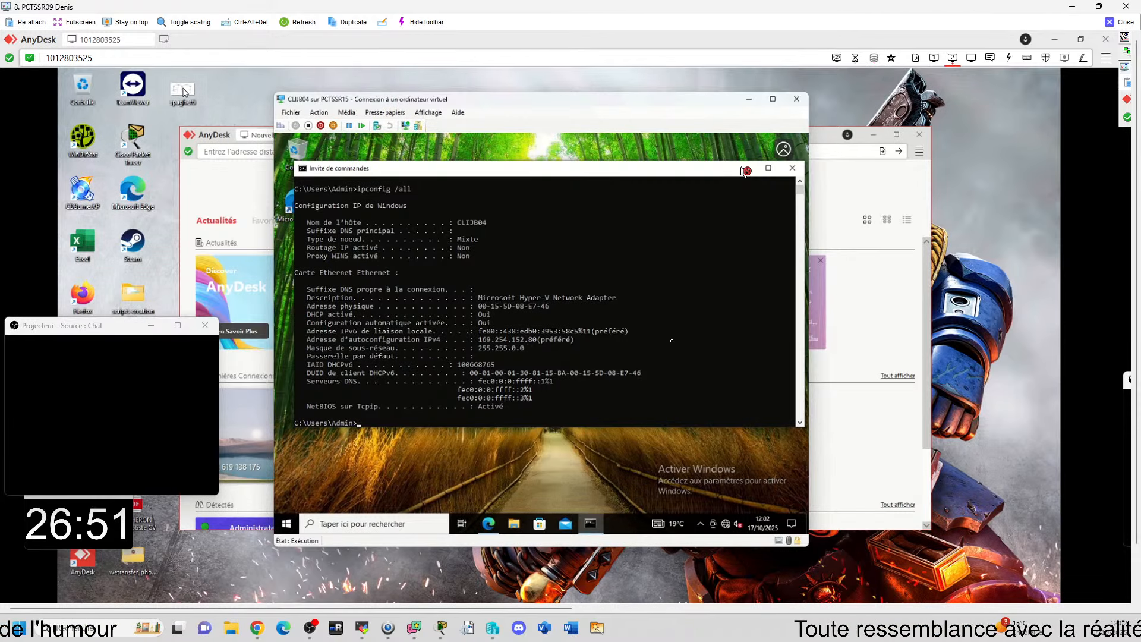
Step: Open the spaghetti.png network diagram from the client's desktop, reposition it, and minimize the client's AnyDesk window
left_click(207, 94)
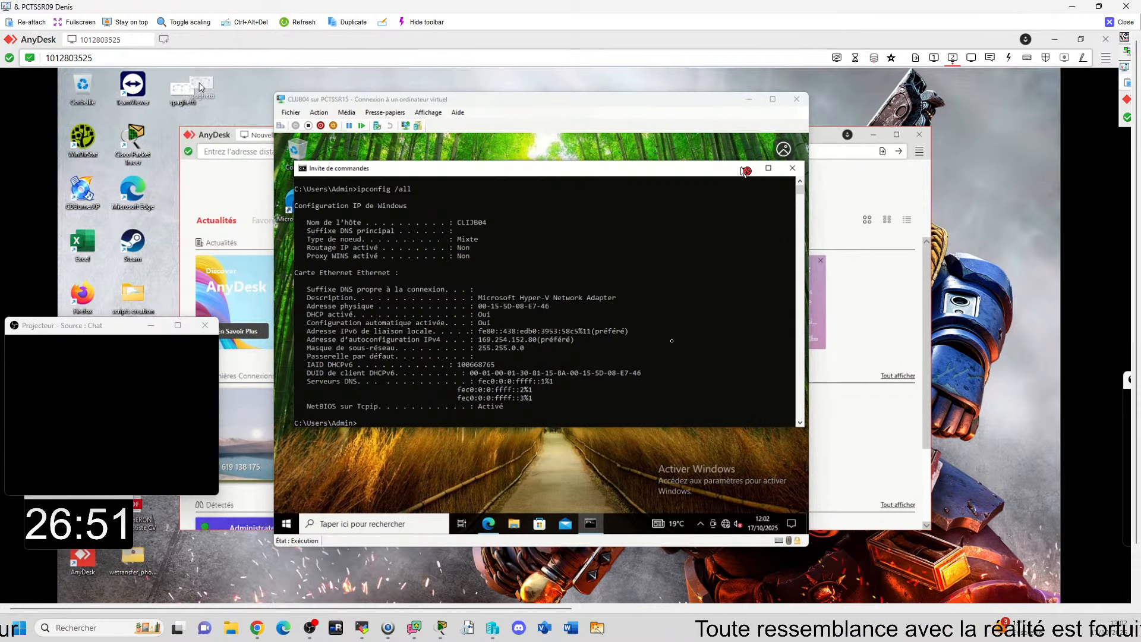
double_click(189, 93)
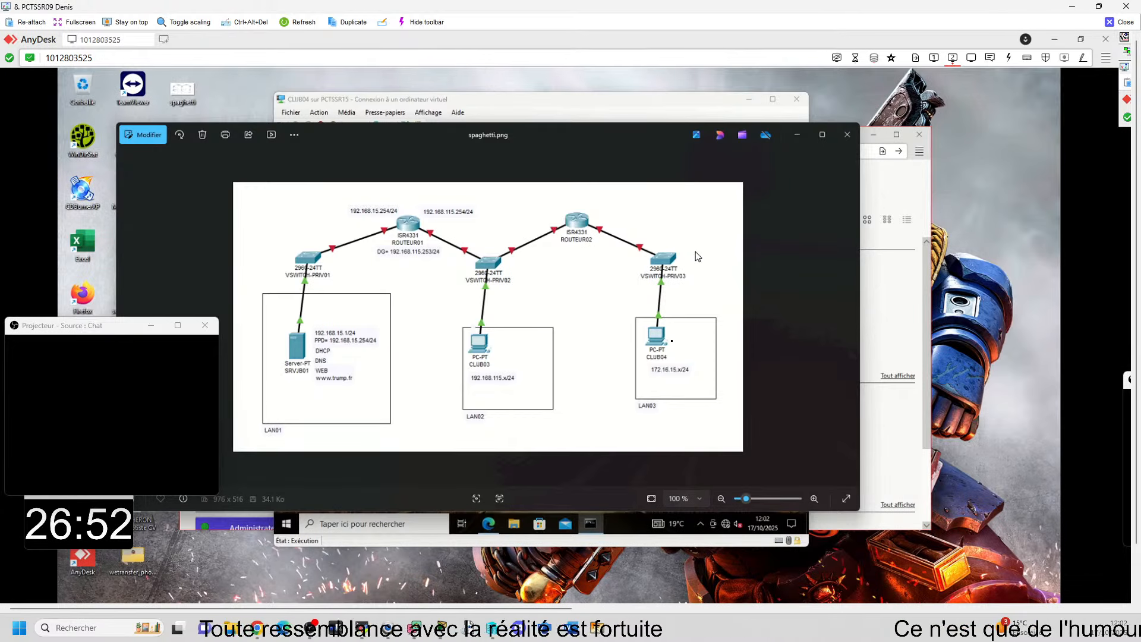
left_click_drag(589, 133, 542, 96)
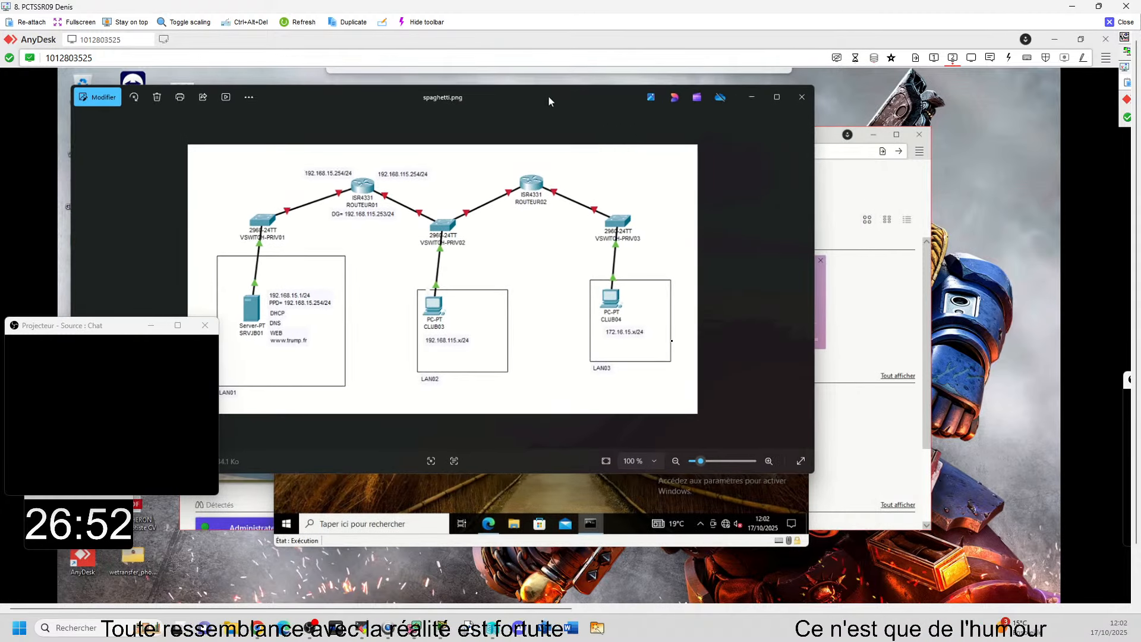
left_click(857, 306)
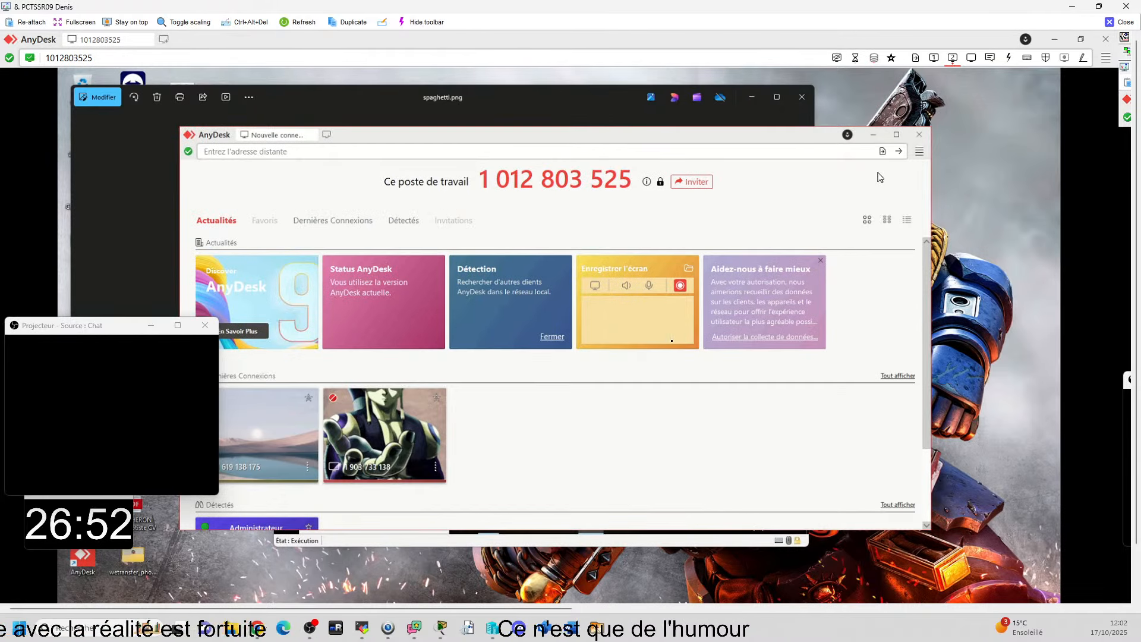
left_click(874, 137)
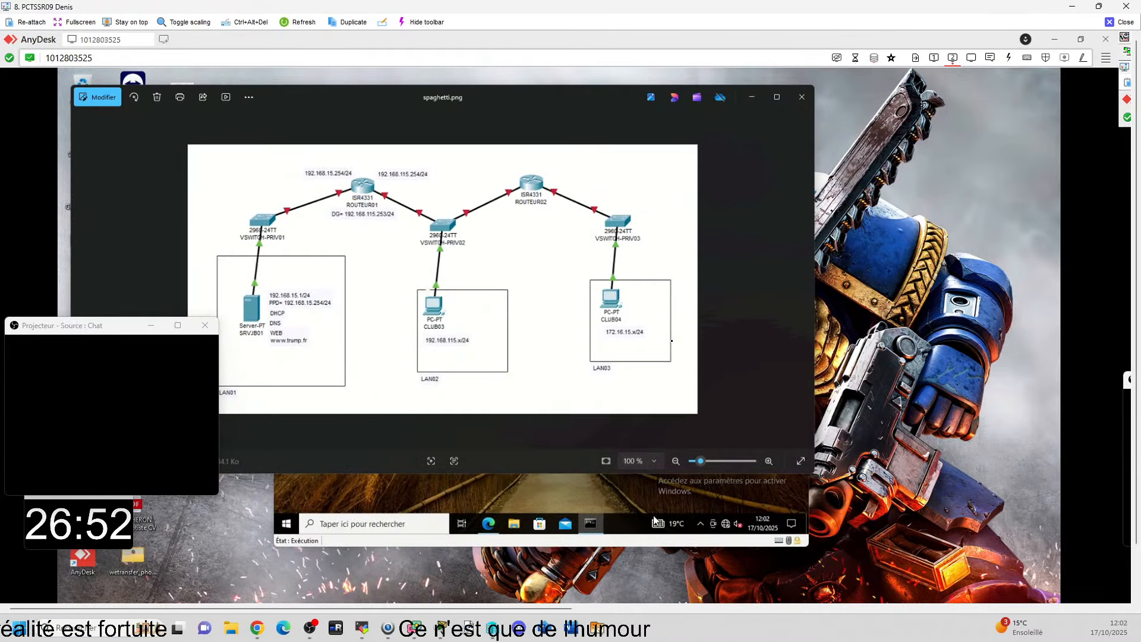
Step: Compare CLIJB04's ipconfig output and virtual machine settings with the spaghetti.png network diagram, and minimize the diagram
left_click(623, 496)
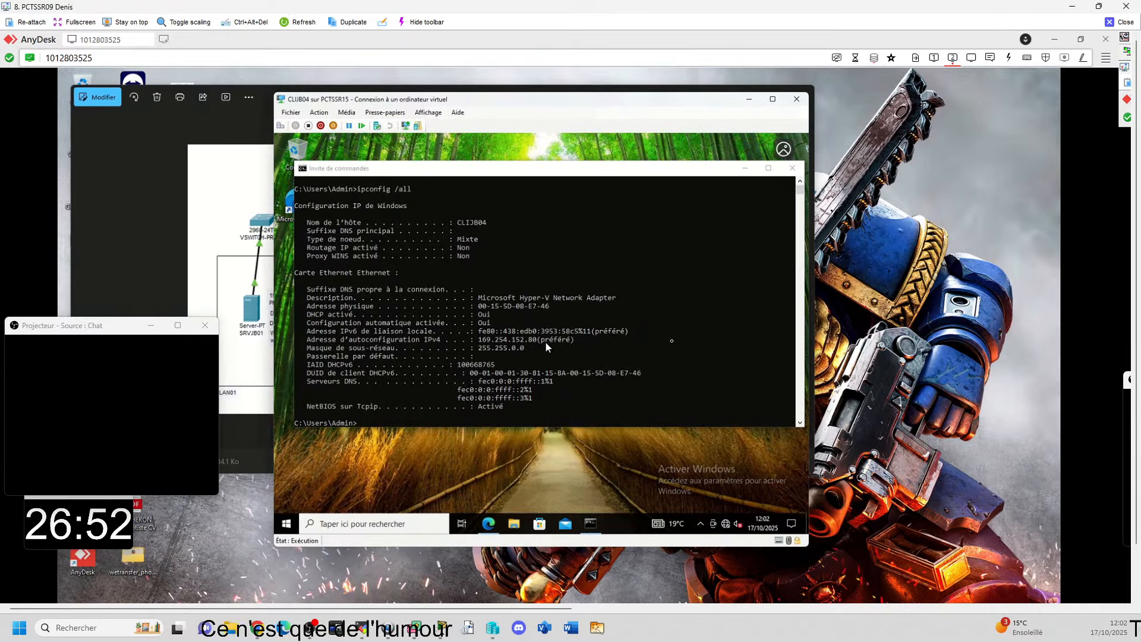
left_click(746, 98)
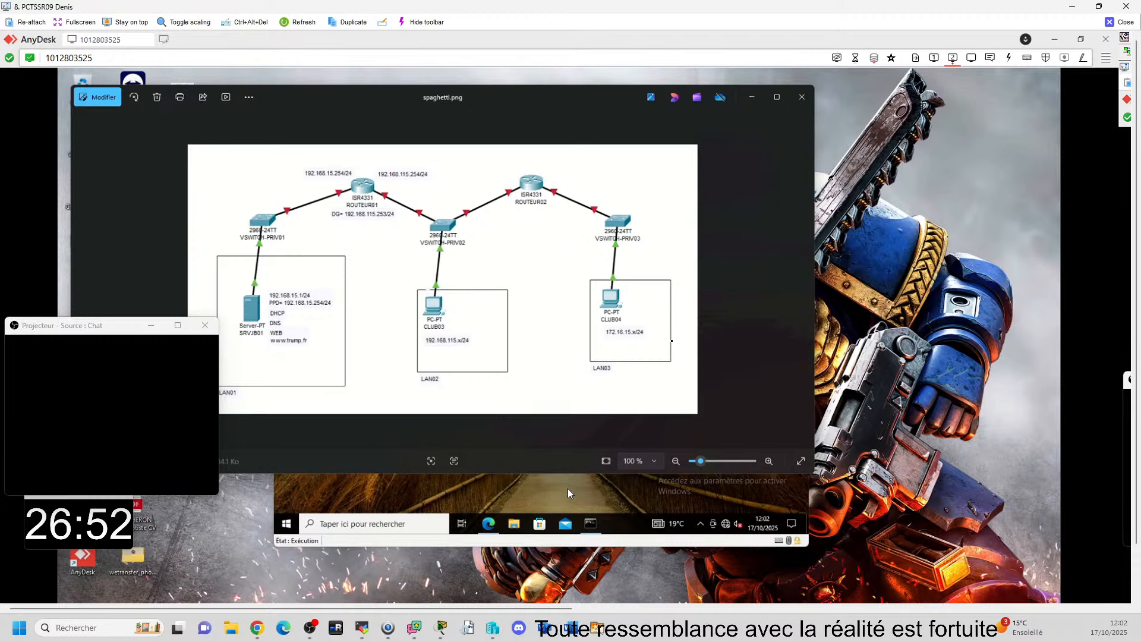
left_click(590, 524)
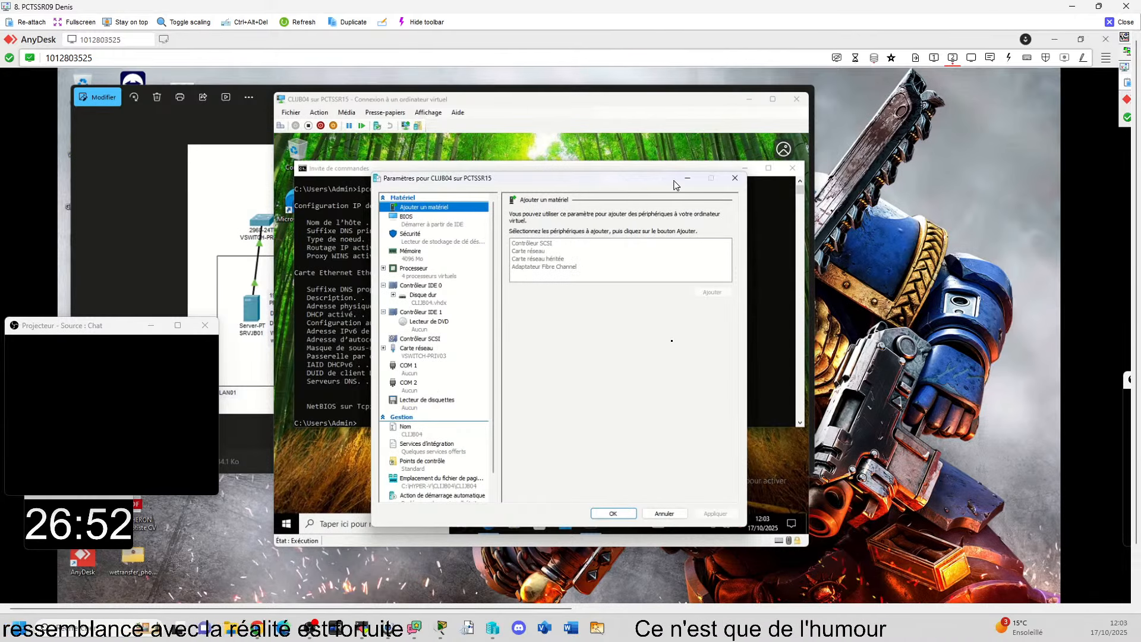
left_click(735, 179)
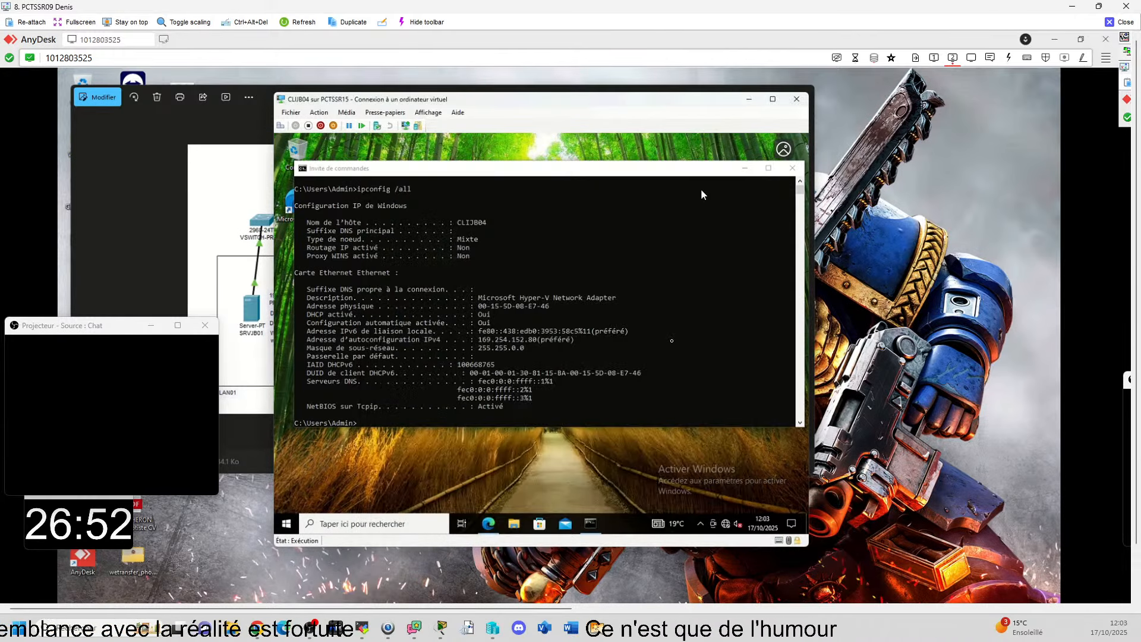
left_click(212, 284)
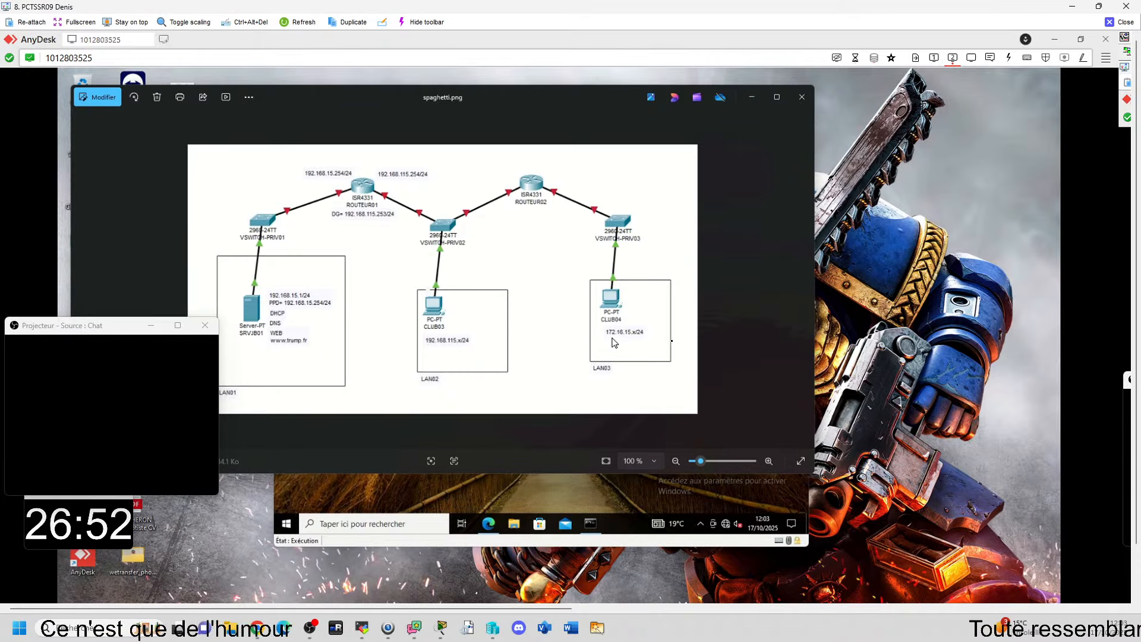
left_click(569, 491)
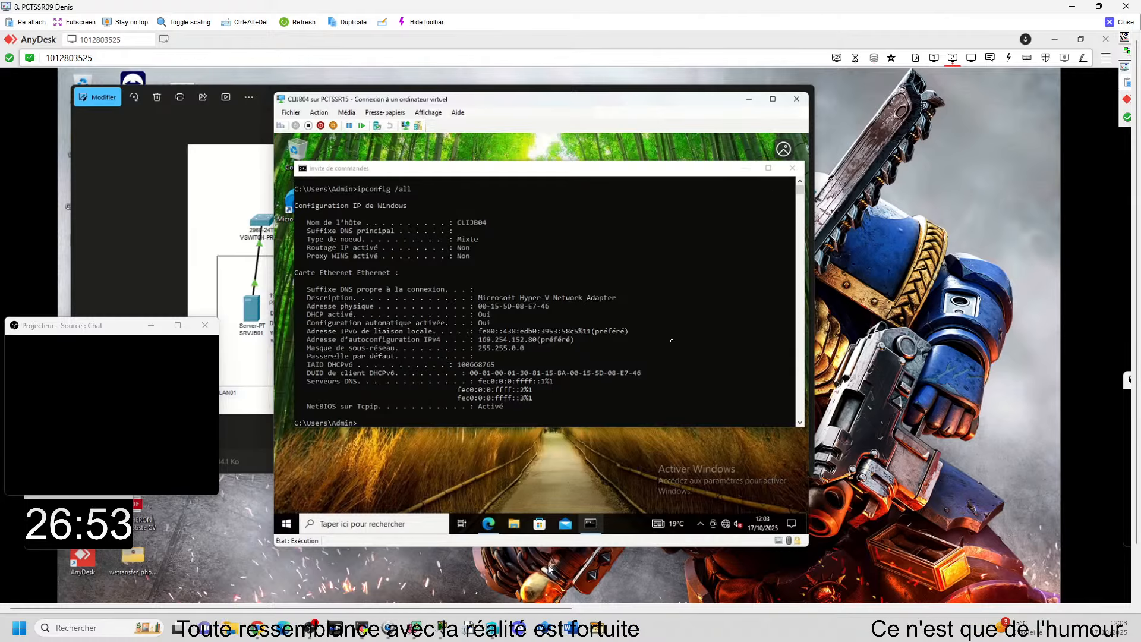
left_click(249, 380)
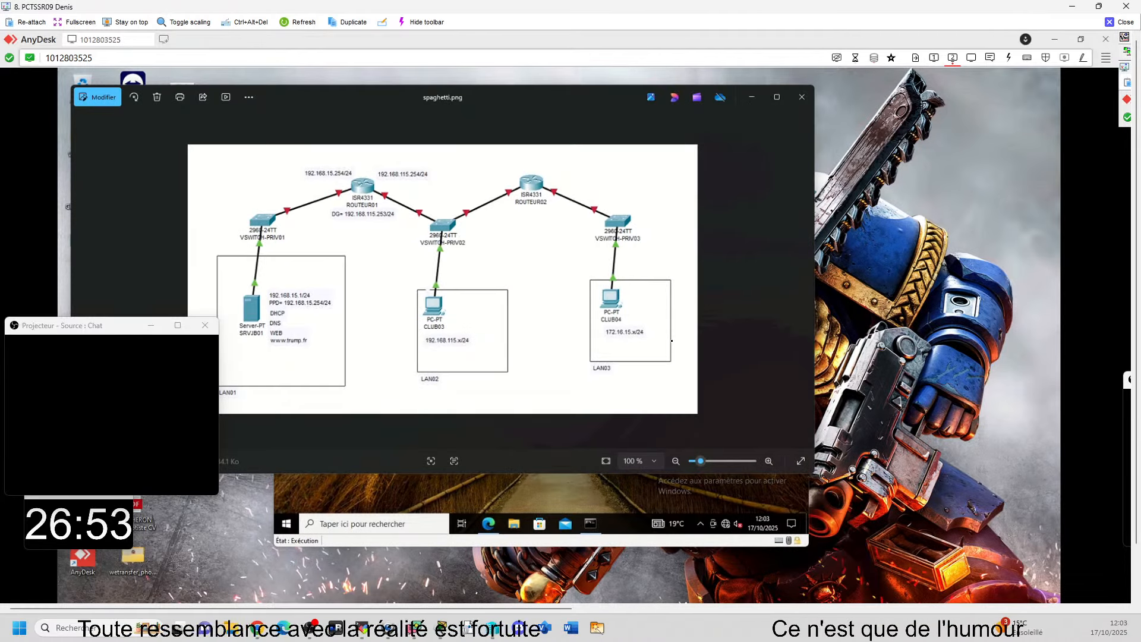
left_click(749, 95)
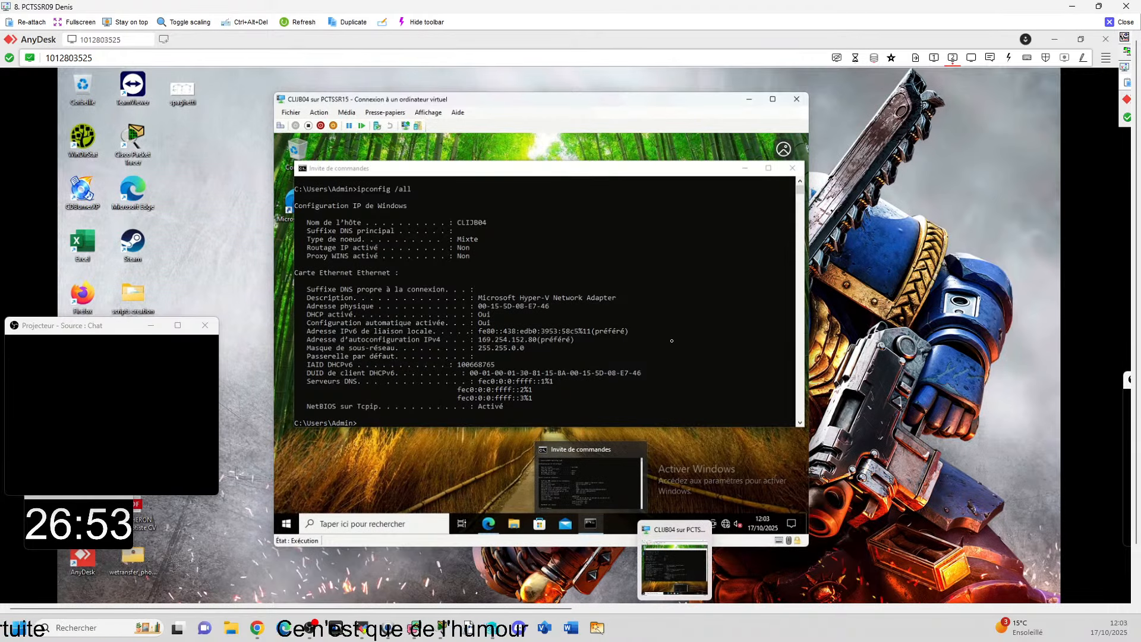
Step: Switch to Hyper-V Manager, check ROUTEUR02 against the network diagram, open its virtual machine console, and enter the ZeroShell IP Manager
left_click(607, 603)
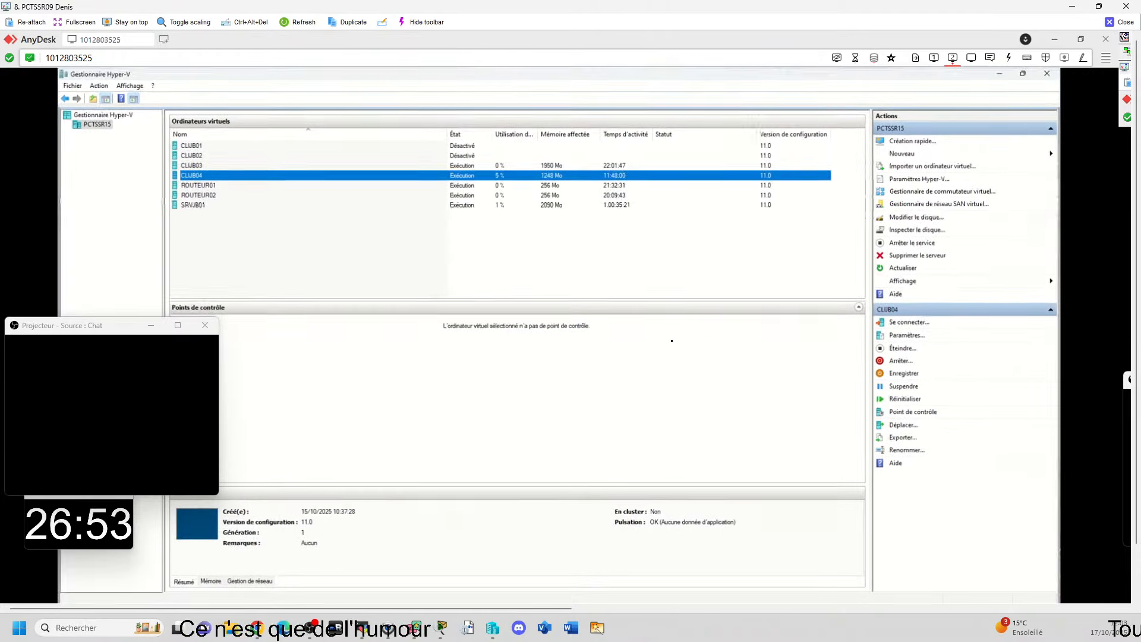
left_click(210, 196)
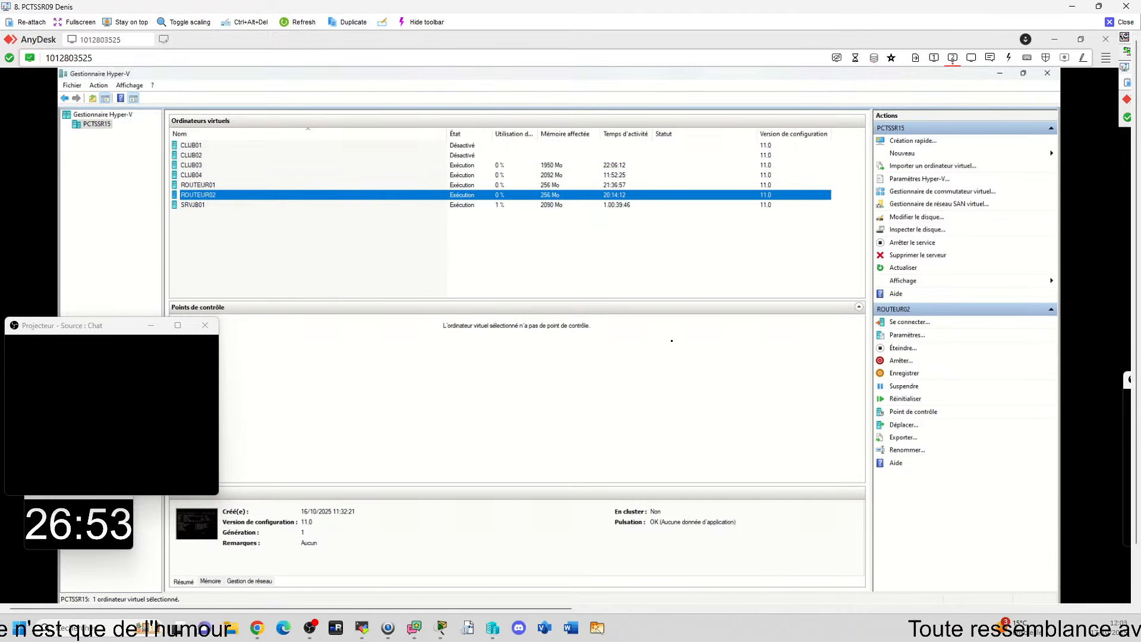
key("alt+Tab")
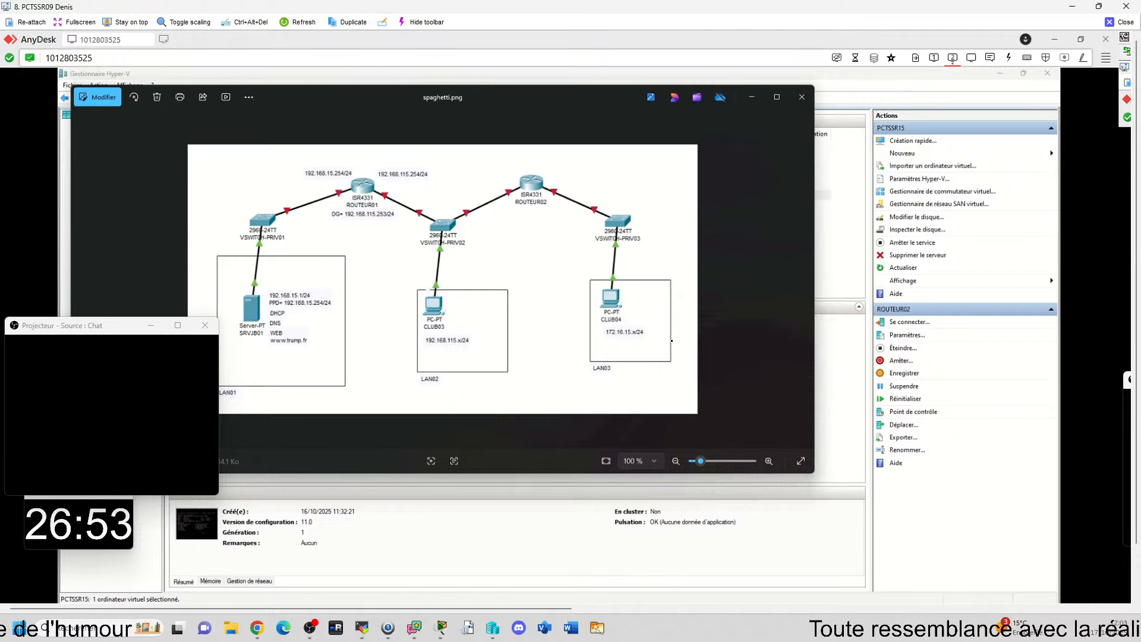
key("alt+Tab")
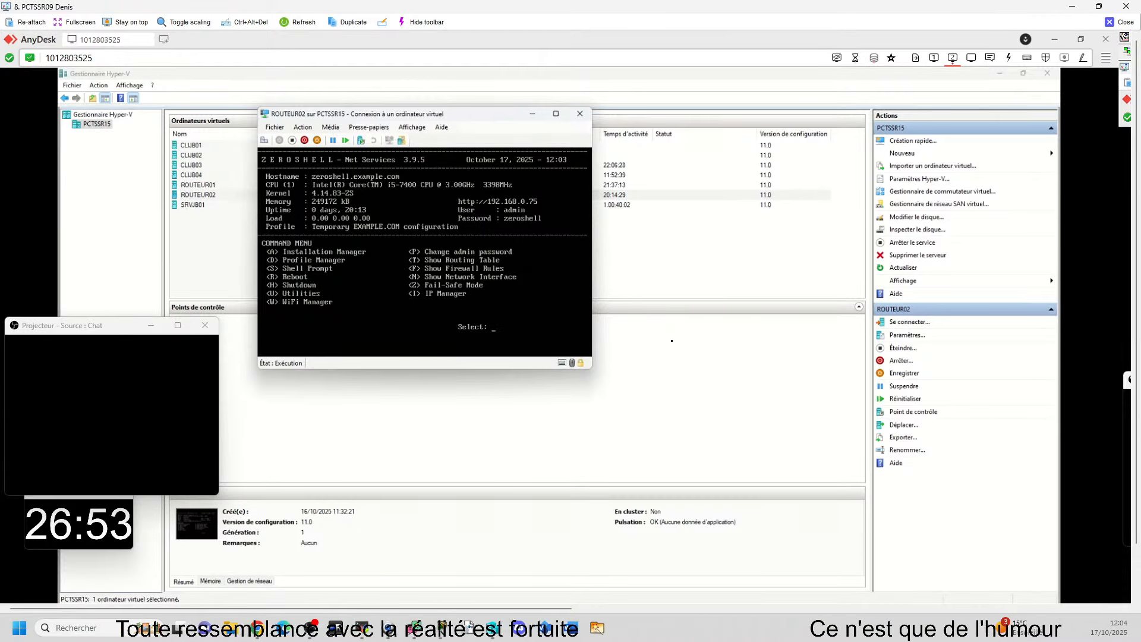
left_click_drag(450, 113, 628, 150)
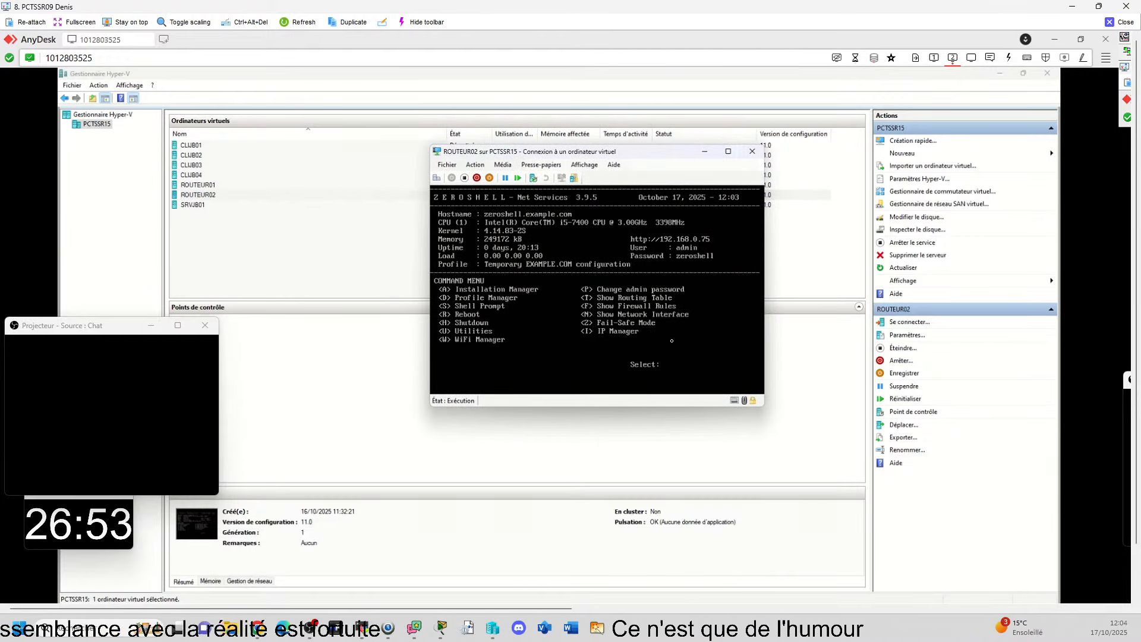
key("i")
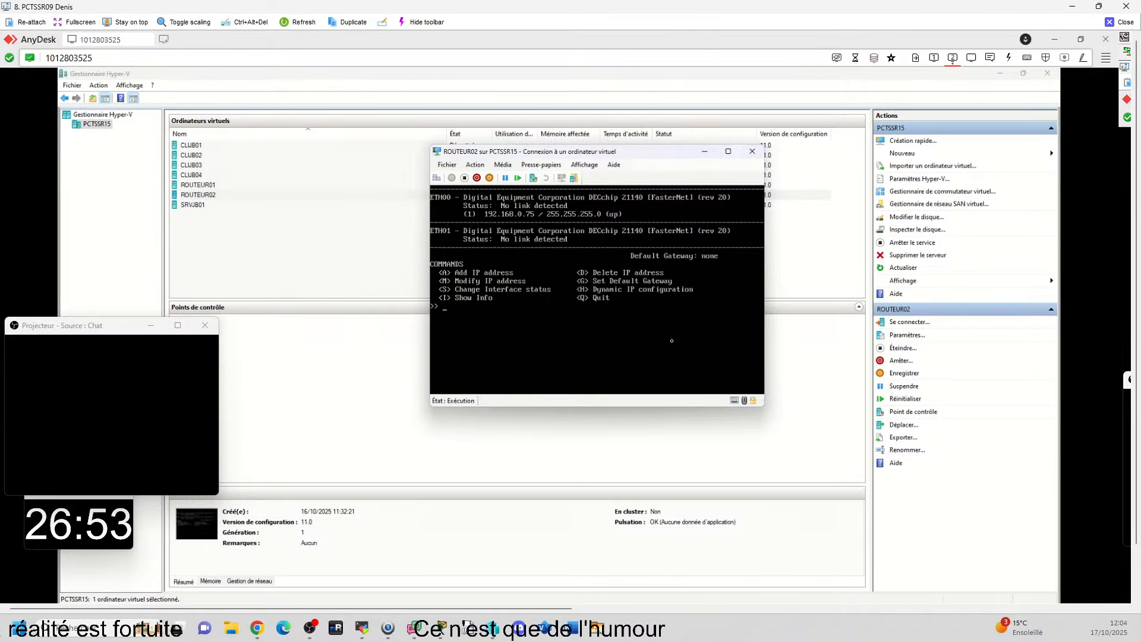
Step: Minimize Hyper-V Manager, reopen the spaghetti.png diagram, and place ROUTEUR02's console beside it so both are readable
left_click(1001, 73)
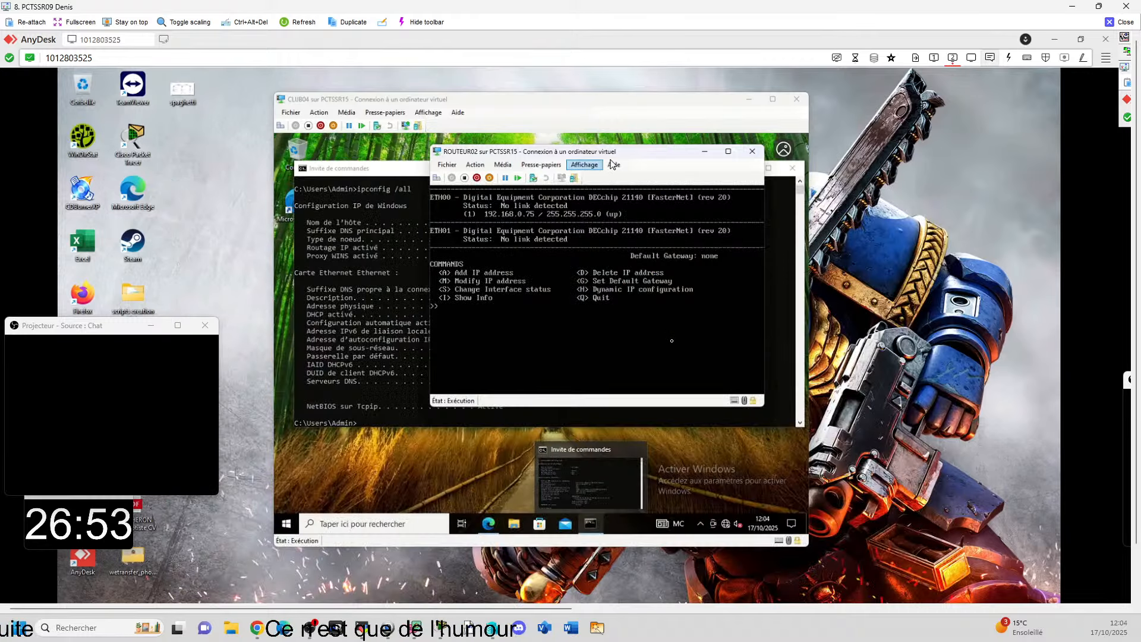
left_click_drag(625, 151, 813, 189)
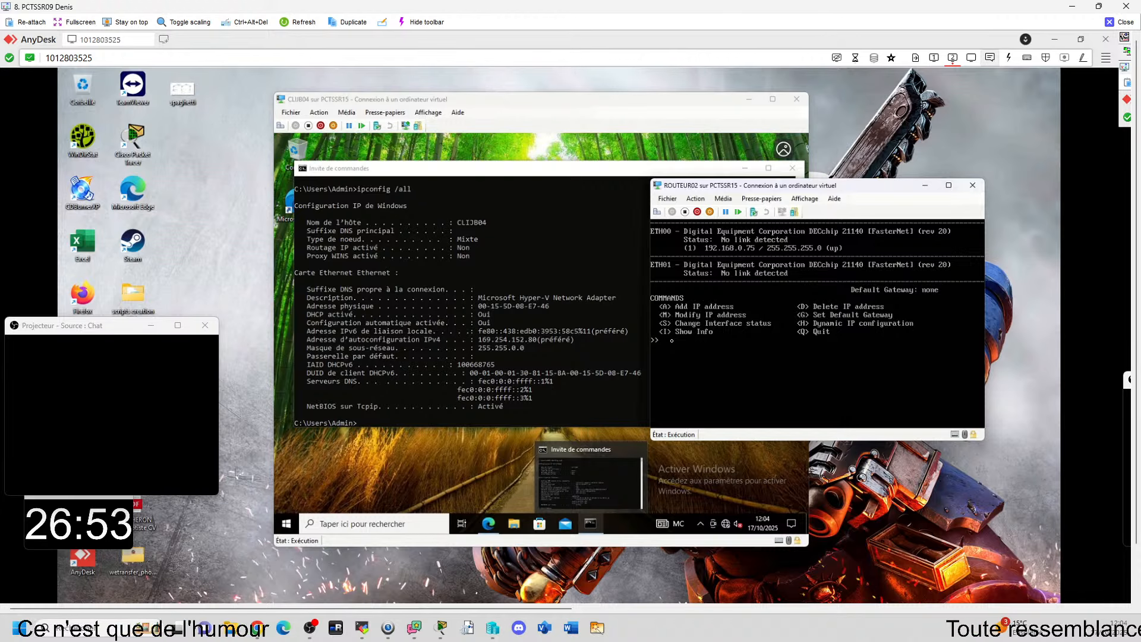
mouse_move(721, 612)
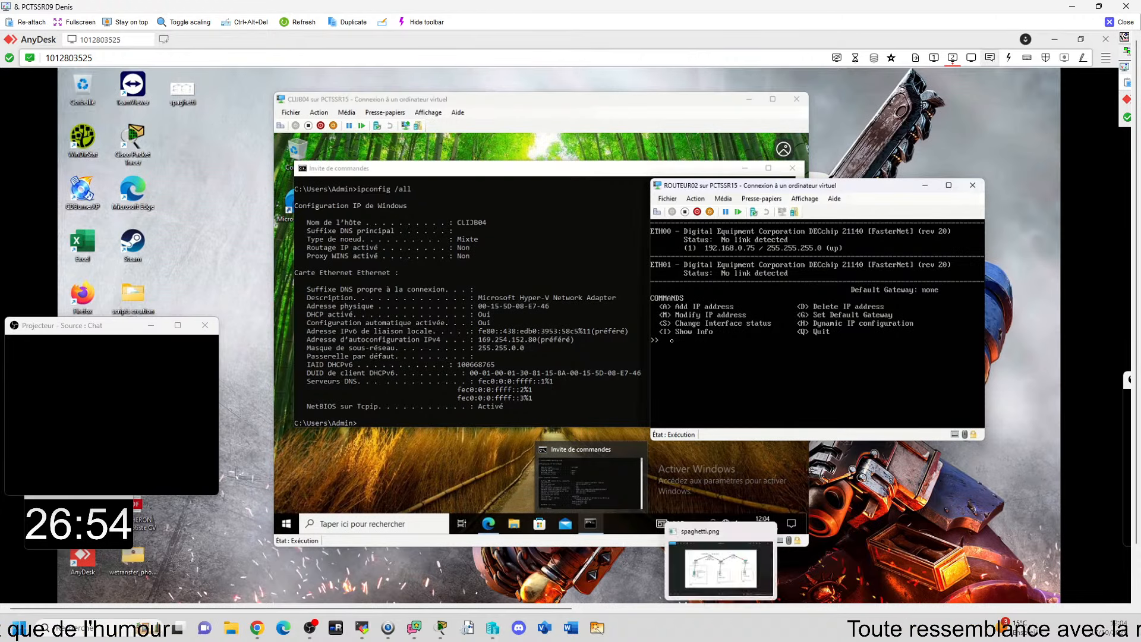
left_click(721, 567)
left_click(860, 204)
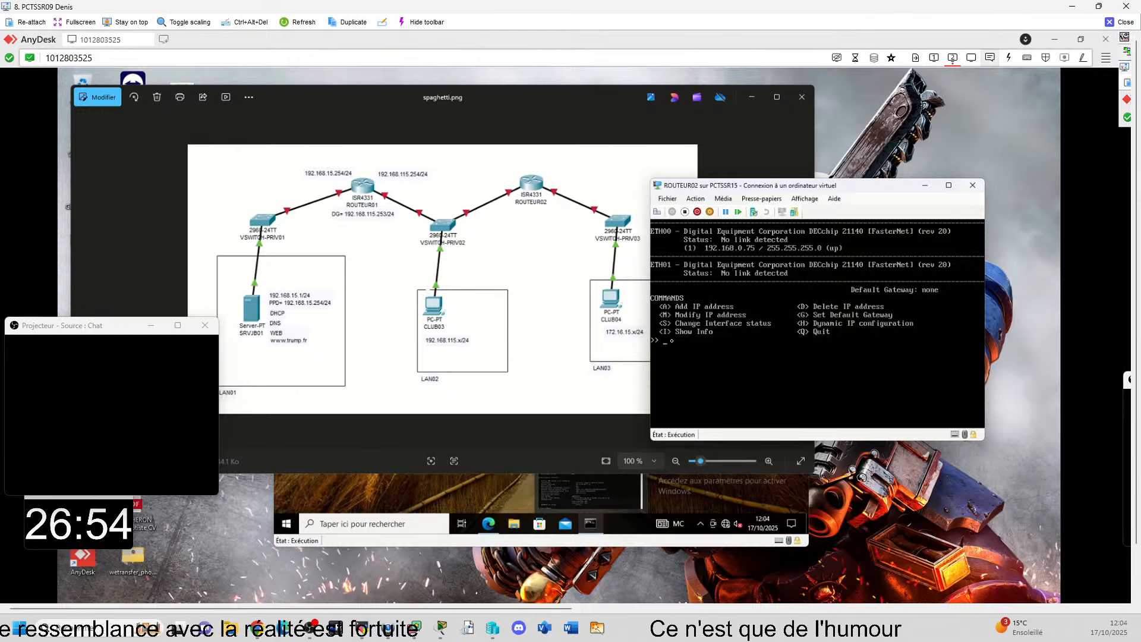
left_click_drag(777, 189, 844, 186)
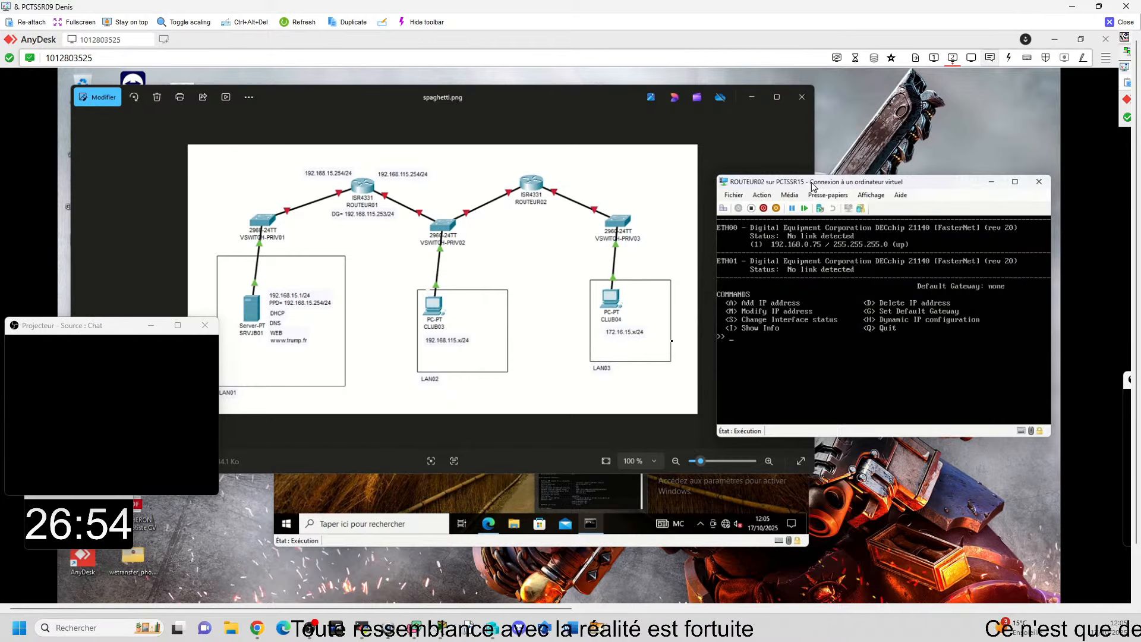
left_click_drag(809, 186, 791, 156)
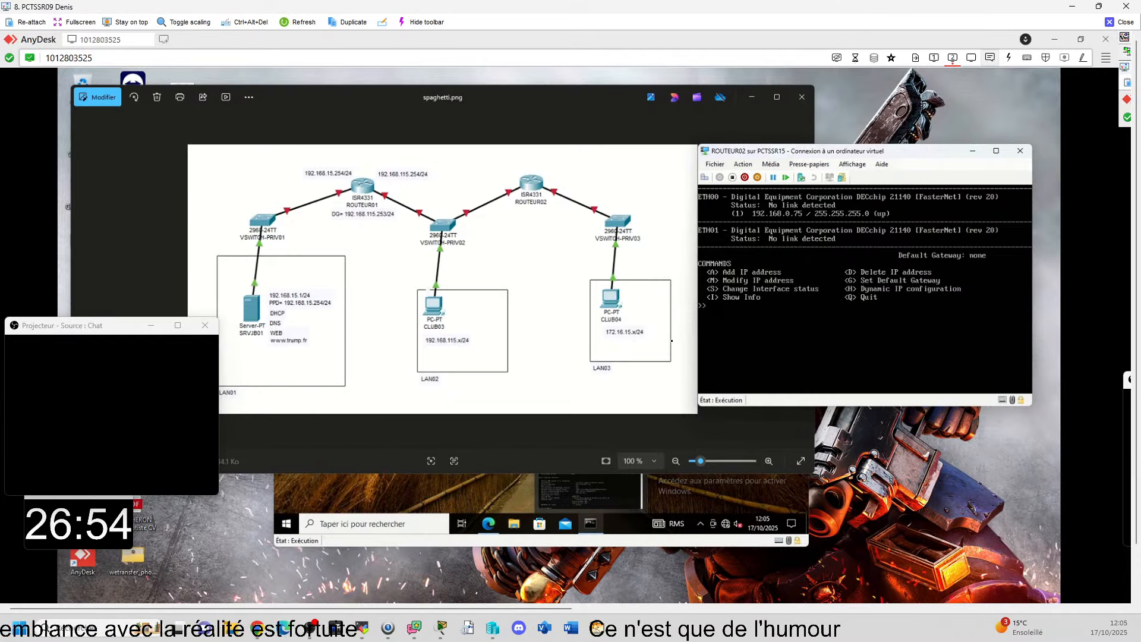
Step: Compare CLIJB04's ipconfig output with the spaghetti.png diagram and ROUTEUR02's interface addresses
left_click(732, 488)
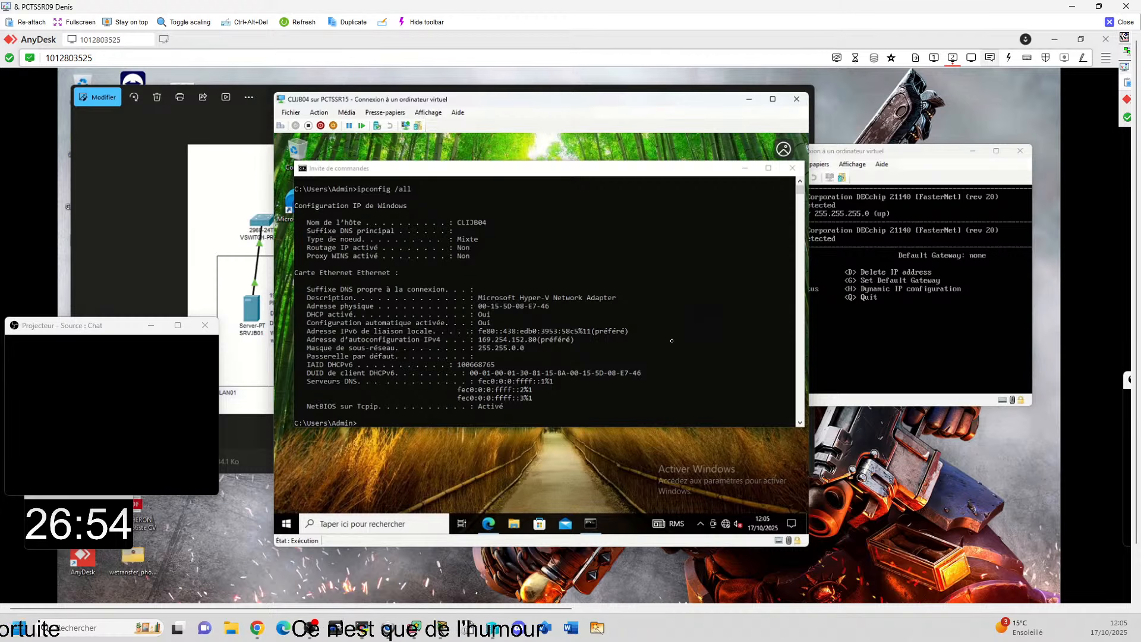
key("alt+Tab")
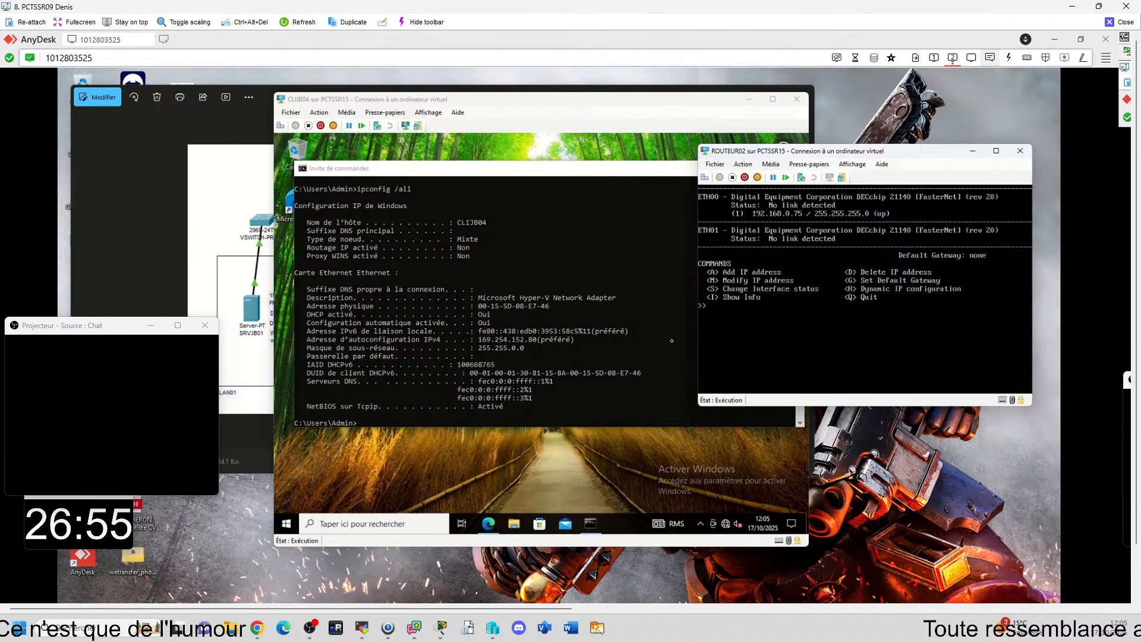
key("alt+Tab")
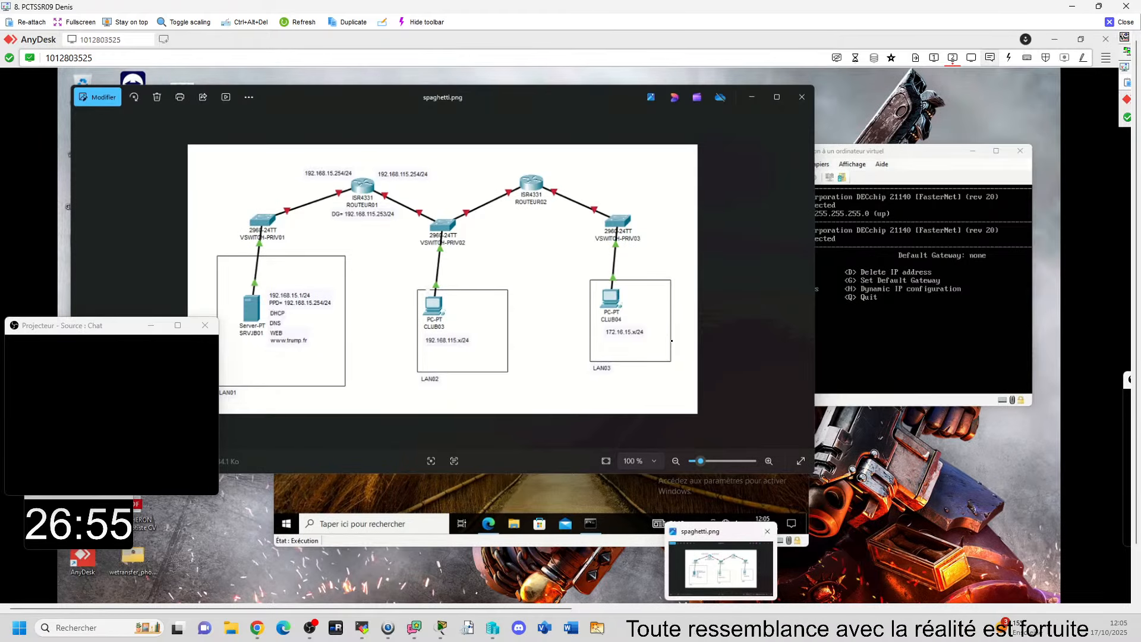
key("alt+Tab")
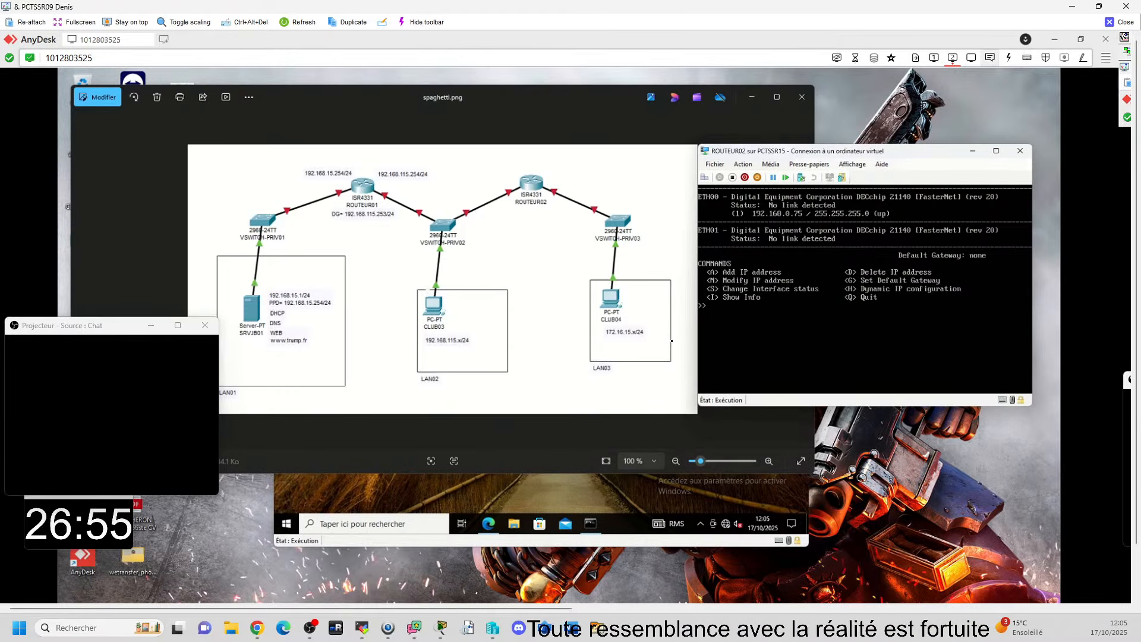
Step: Return to Hyper-V Manager, connect to the SRVJB01 virtual machine with the default display size, and minimize the manager
key("alt+Tab")
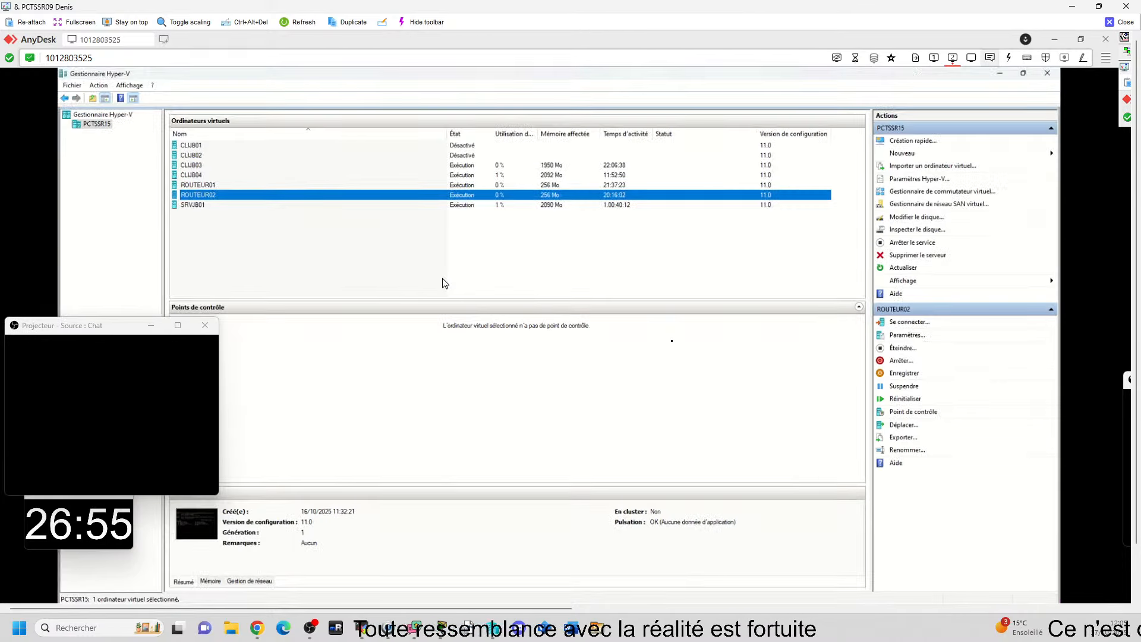
left_click(205, 205)
double_click(205, 205)
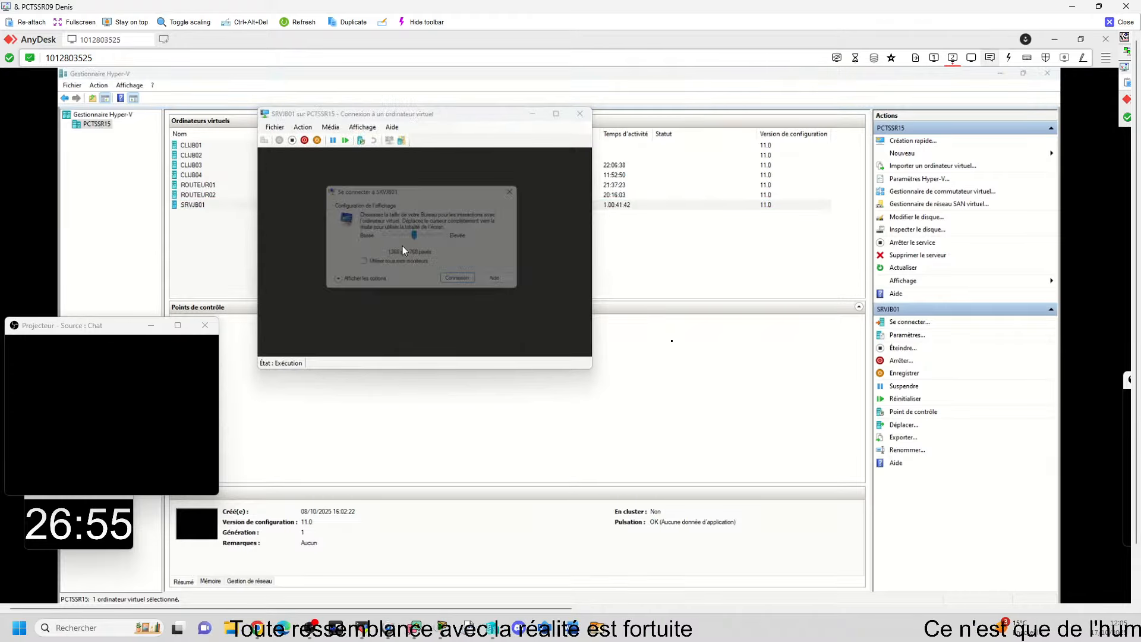
key("Return")
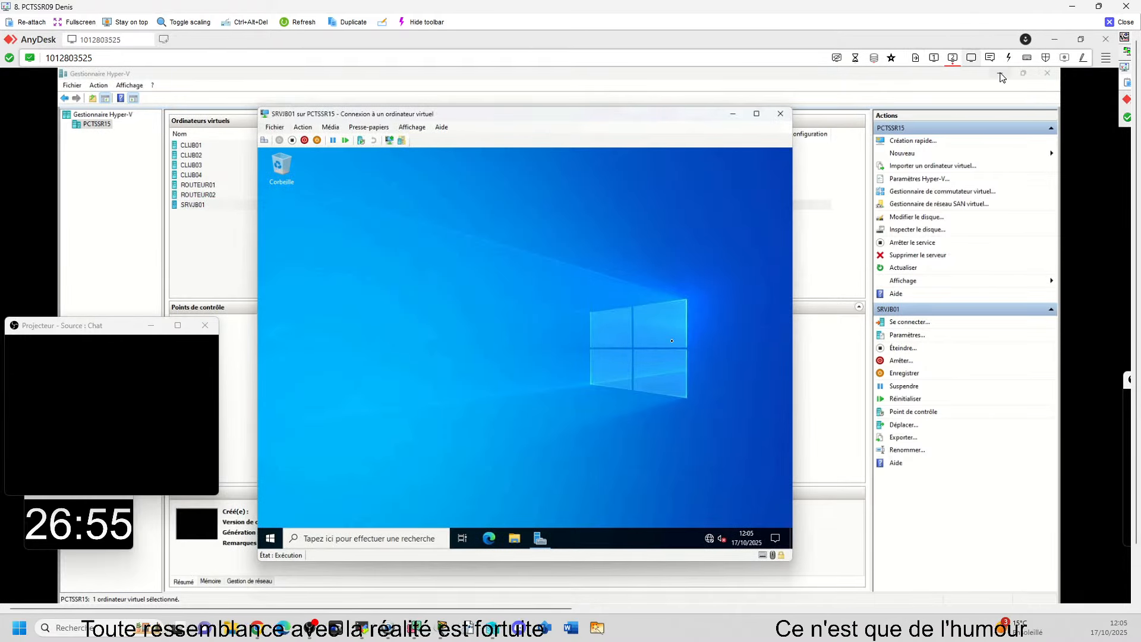
left_click(1000, 73)
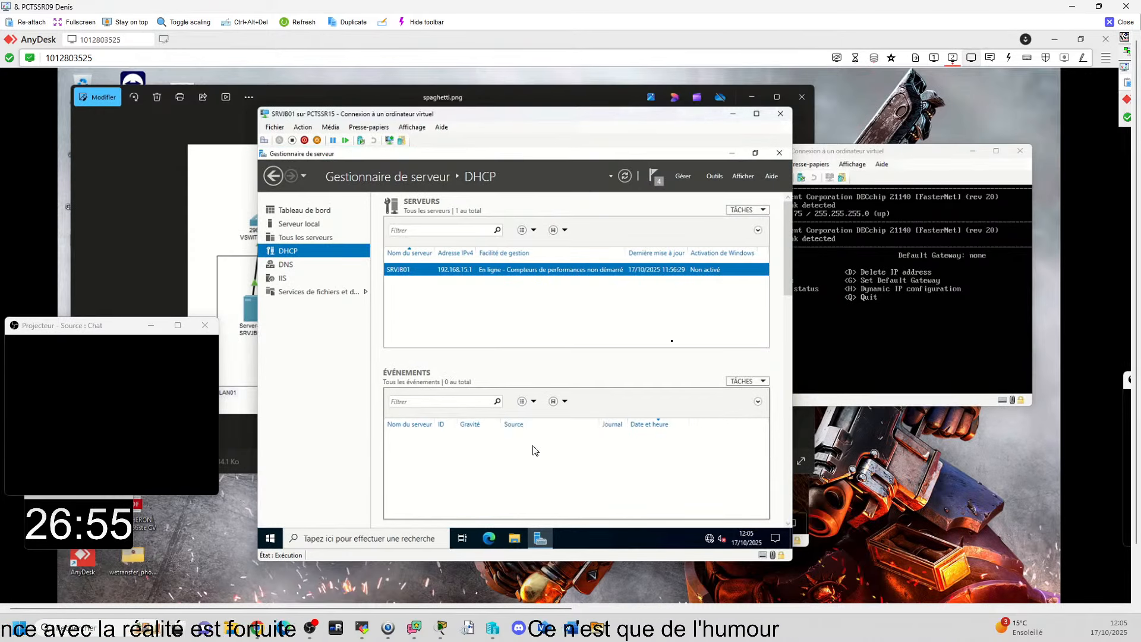
Step: Open DNS Manager on SRVJB01 and inspect the reverse lookup zones and the records of the trump.fr forward zone
left_click(305, 216)
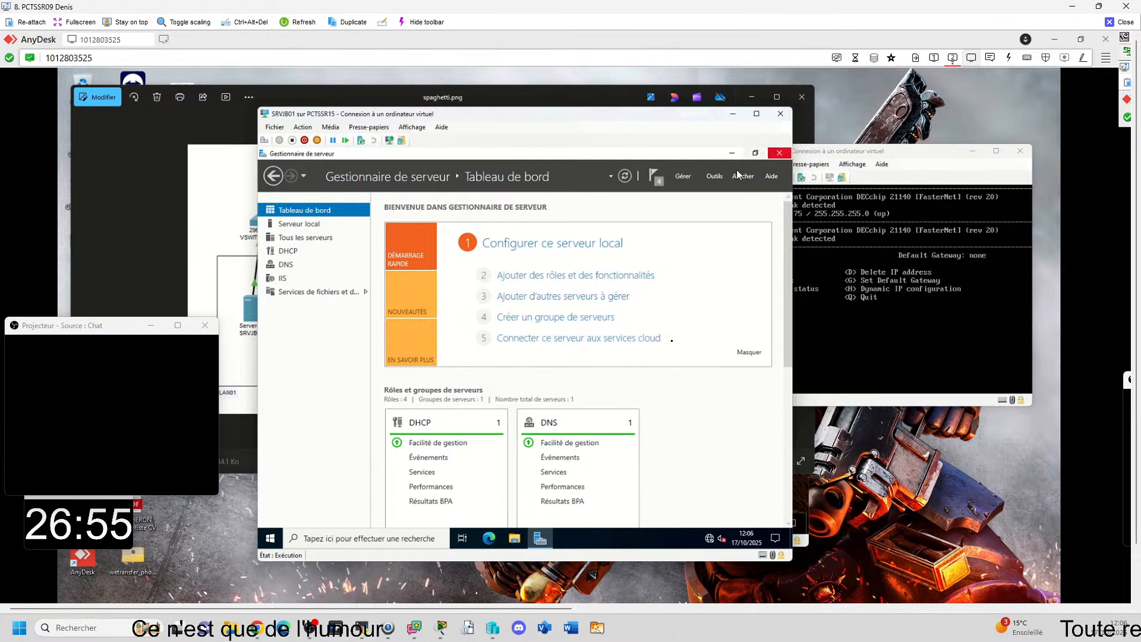
left_click(717, 176)
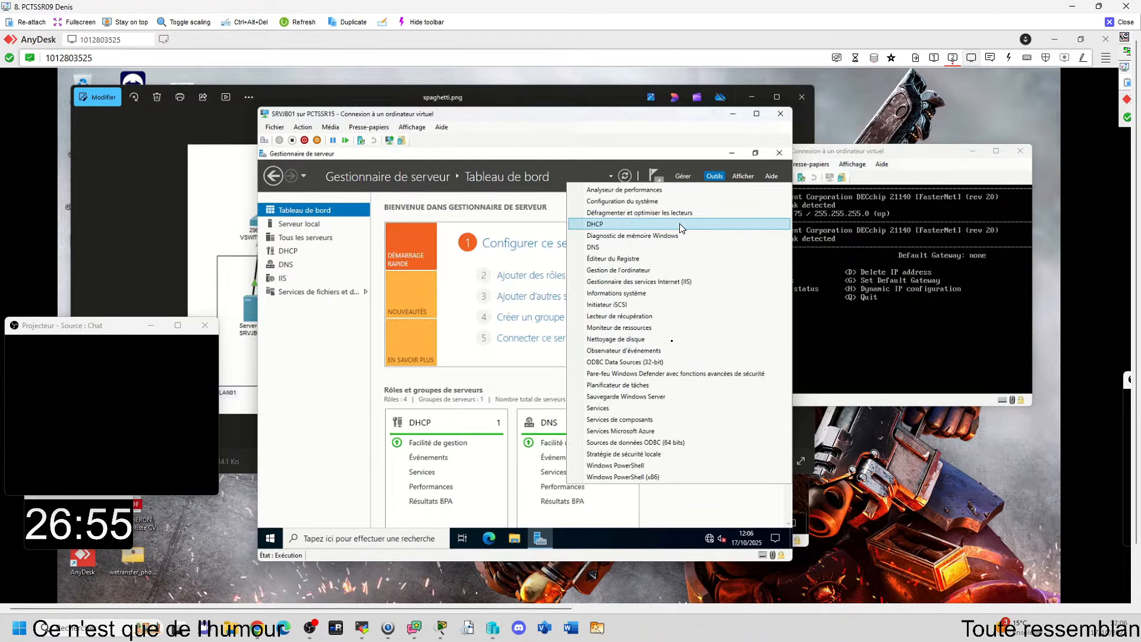
left_click(677, 249)
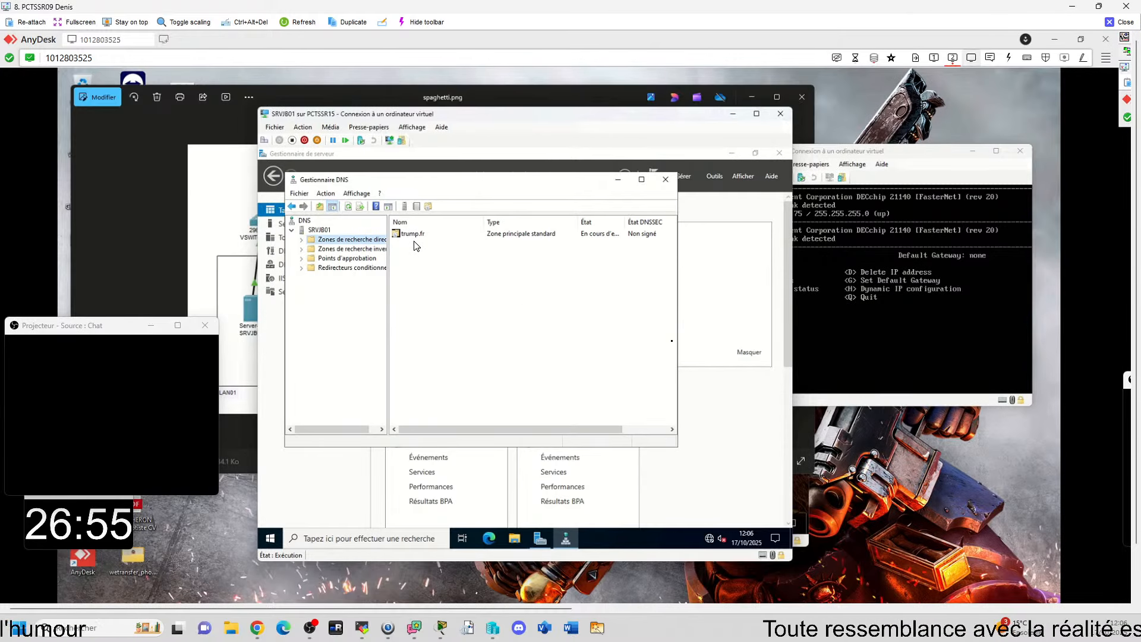
left_click(301, 239)
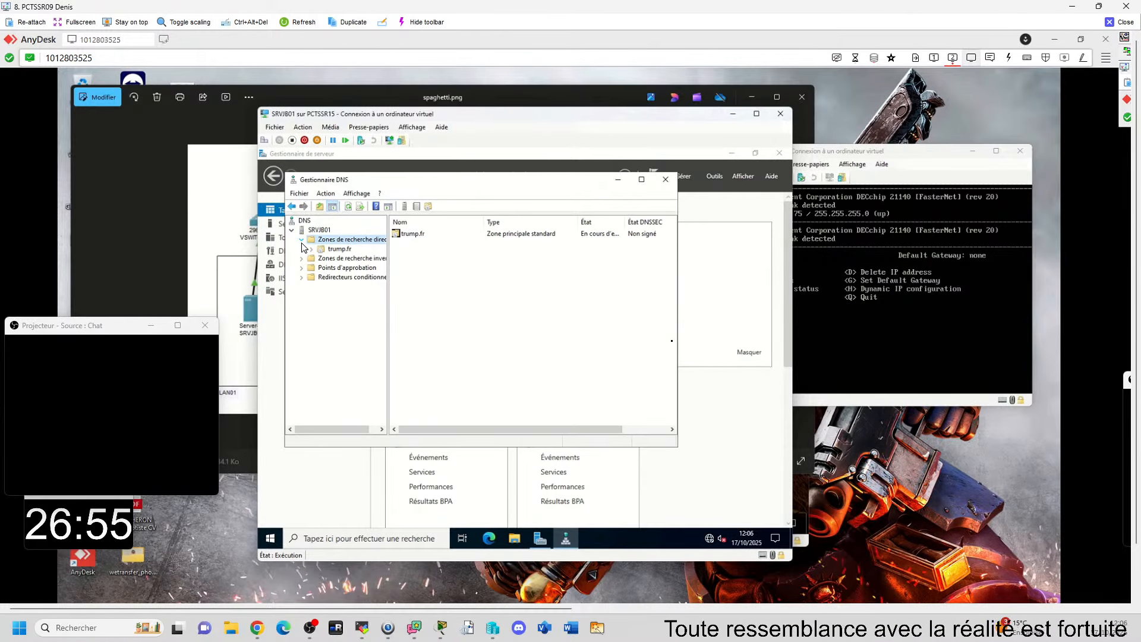
left_click(302, 259)
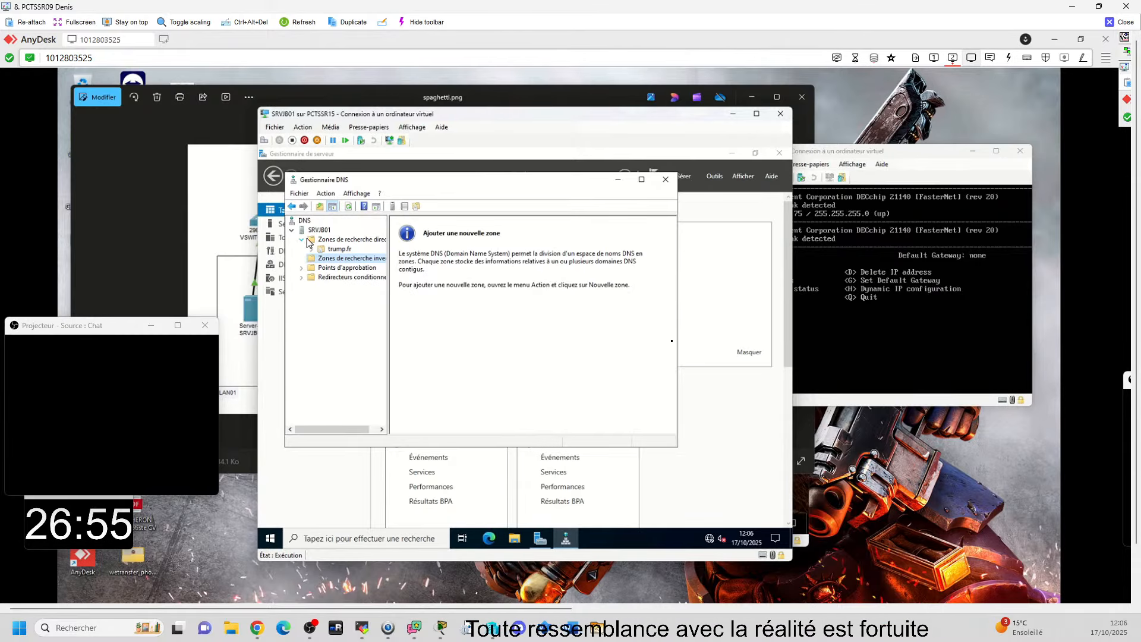
left_click(339, 250)
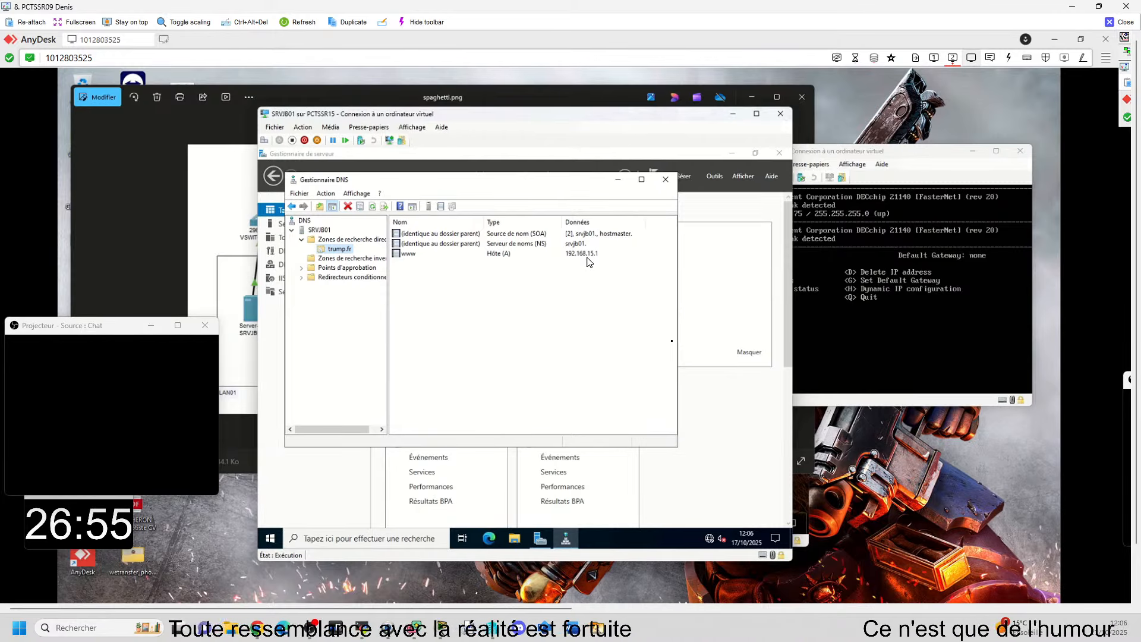
Step: Open a command prompt on SRVJB01, run ipconfig /all to check its IP configuration, and minimize the prompt
left_click(403, 540)
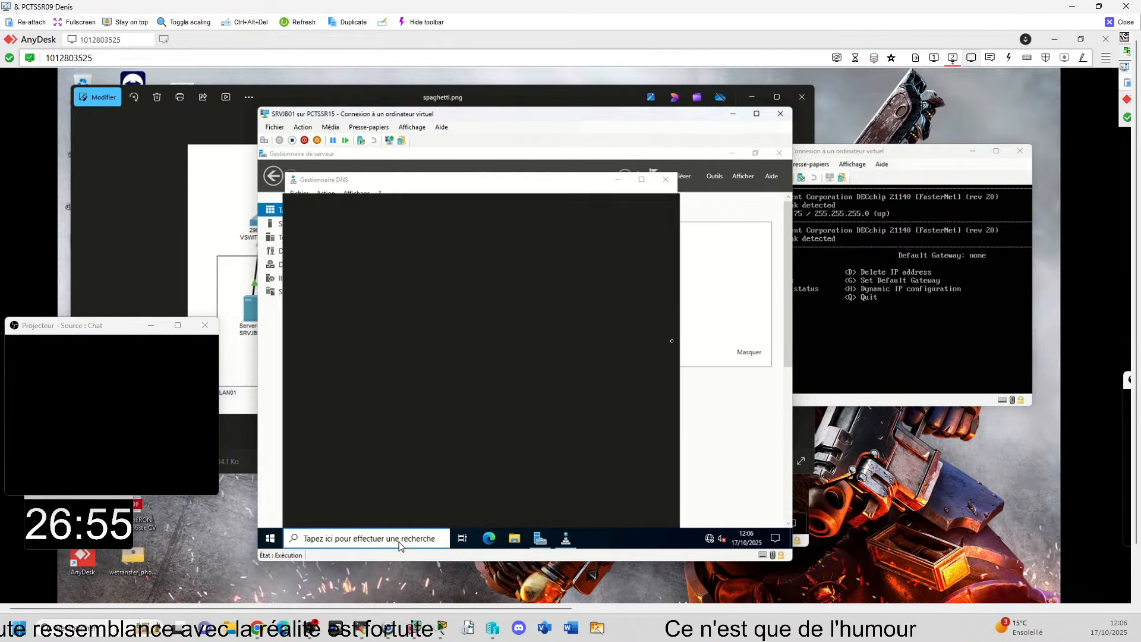
type("cmd")
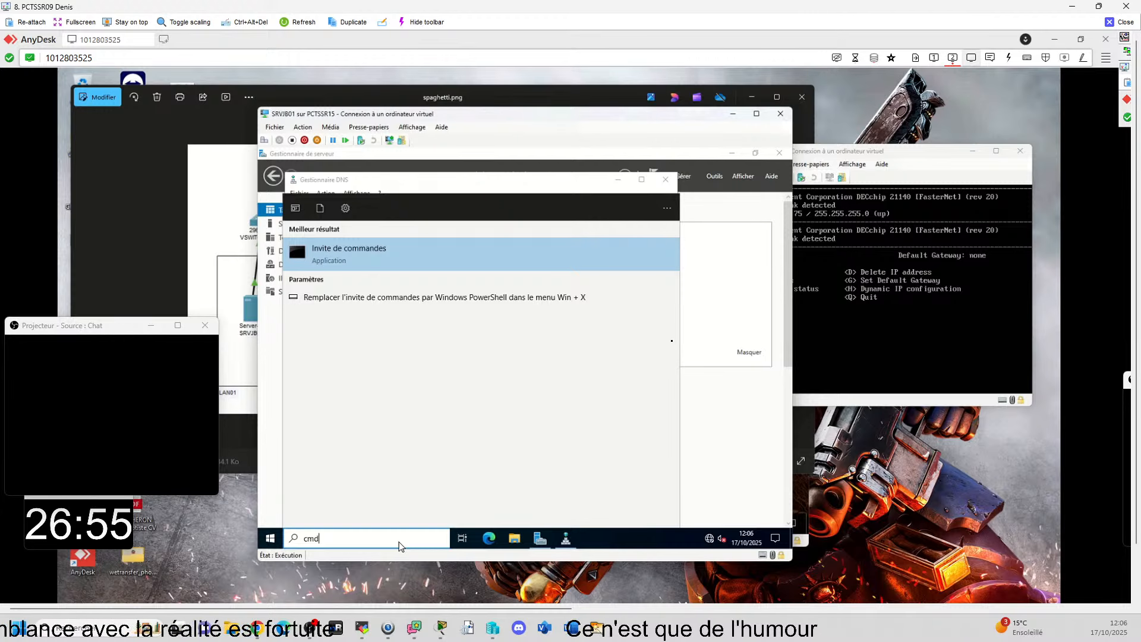
key("Return")
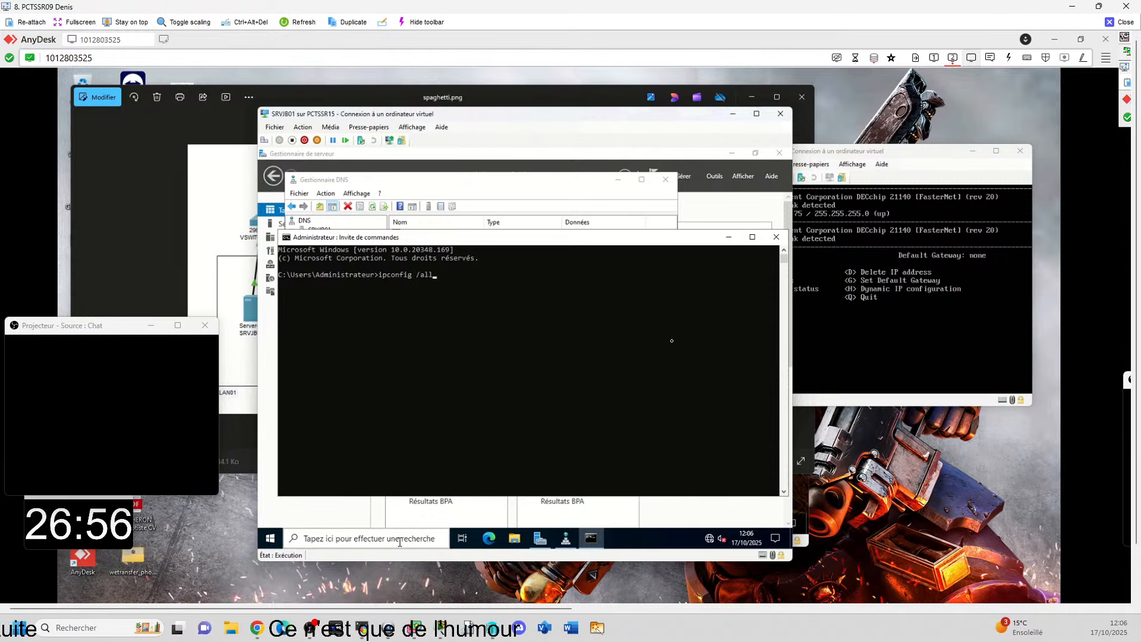
key("Return")
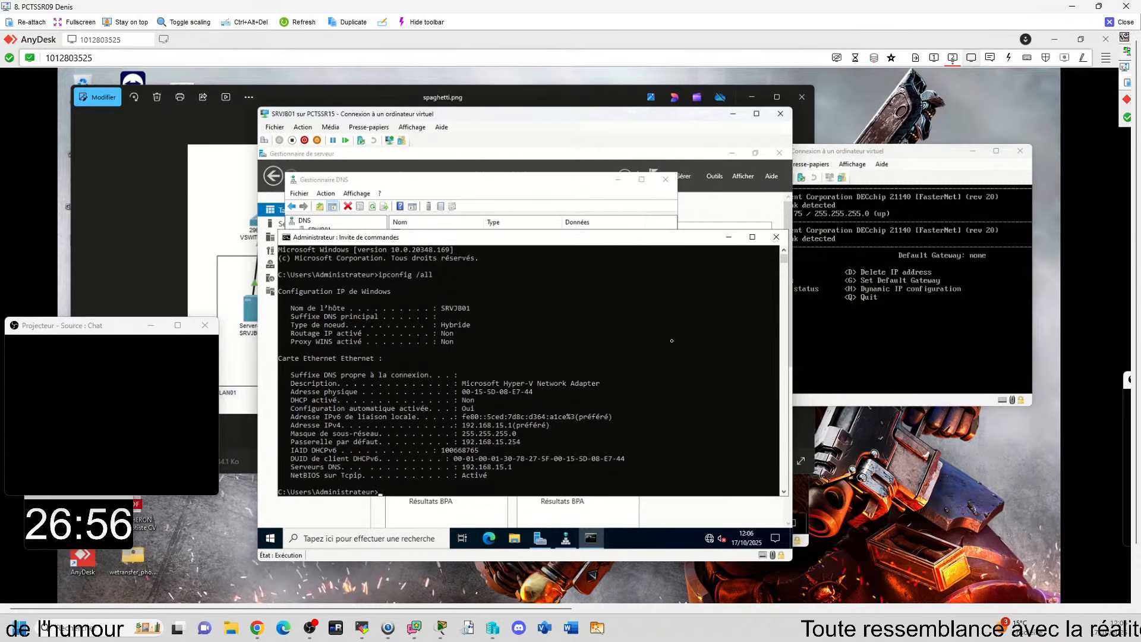
left_click(729, 238)
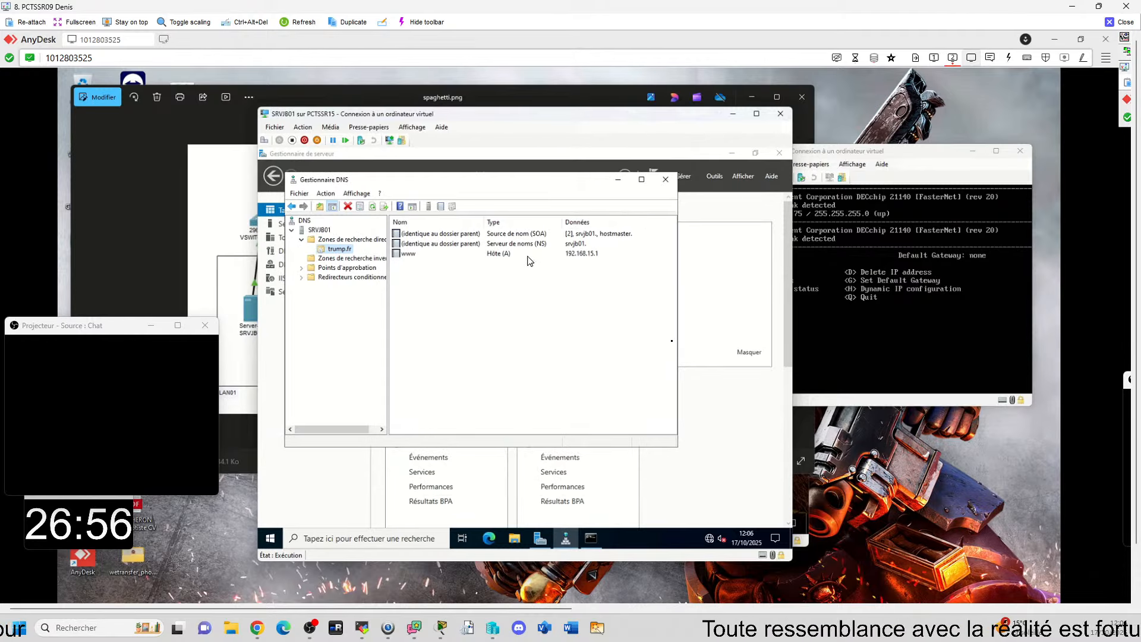
Step: Minimize DNS Manager, open the DHCP console on SRVJB01, and expand srvjb01's IPv4 node to read its scopes
left_click(618, 180)
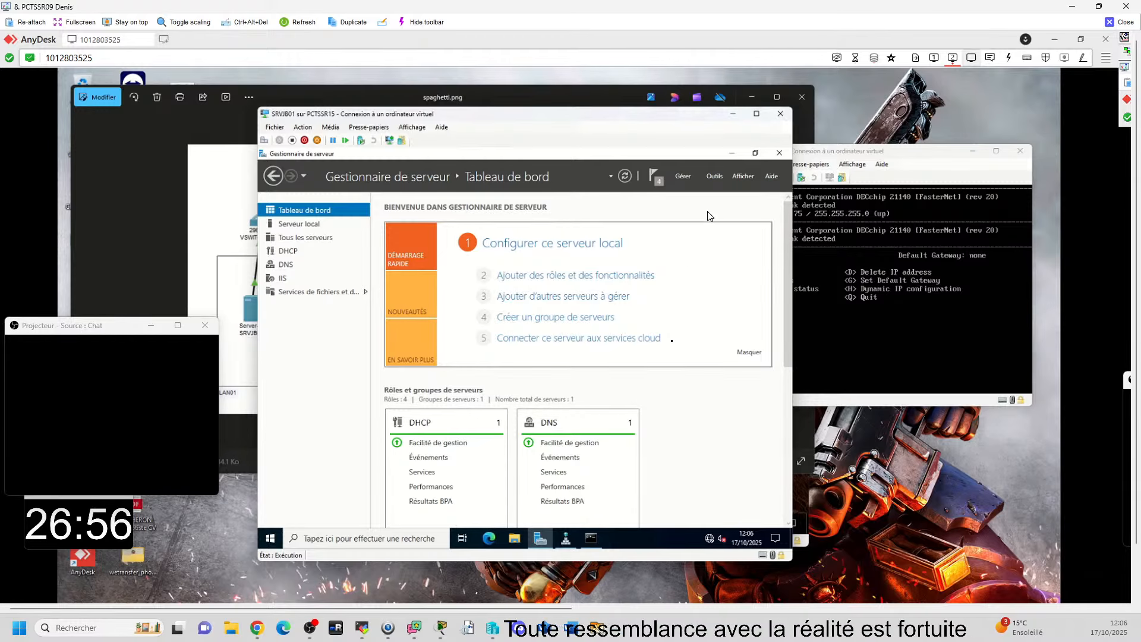
left_click(715, 177)
left_click(600, 224)
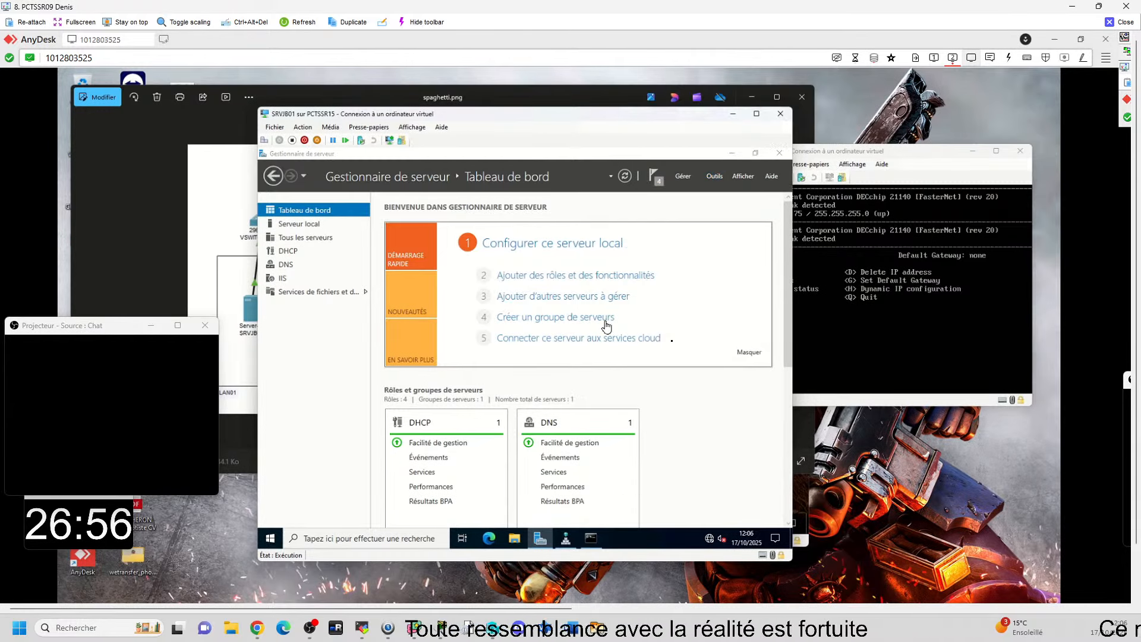
left_click(304, 241)
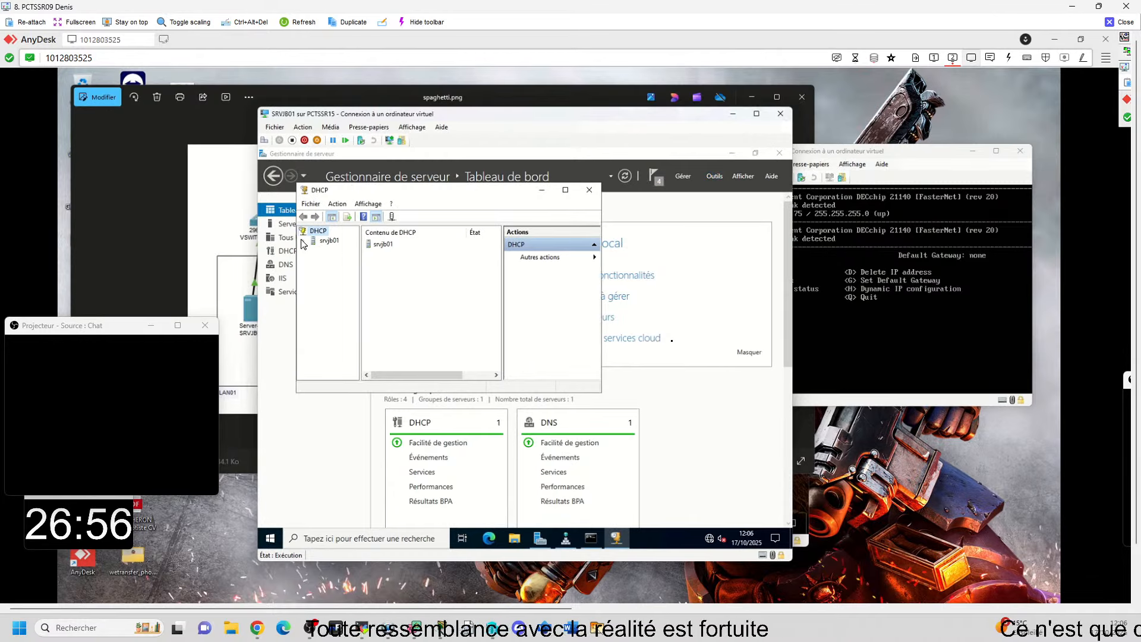
left_click(313, 250)
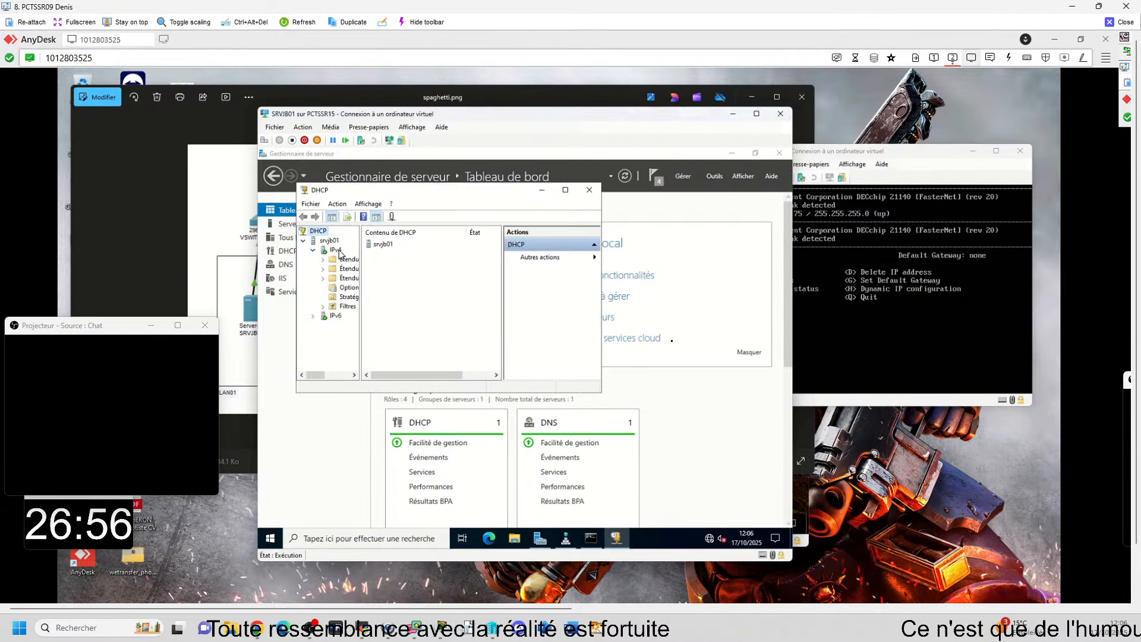
left_click_drag(360, 267, 408, 267)
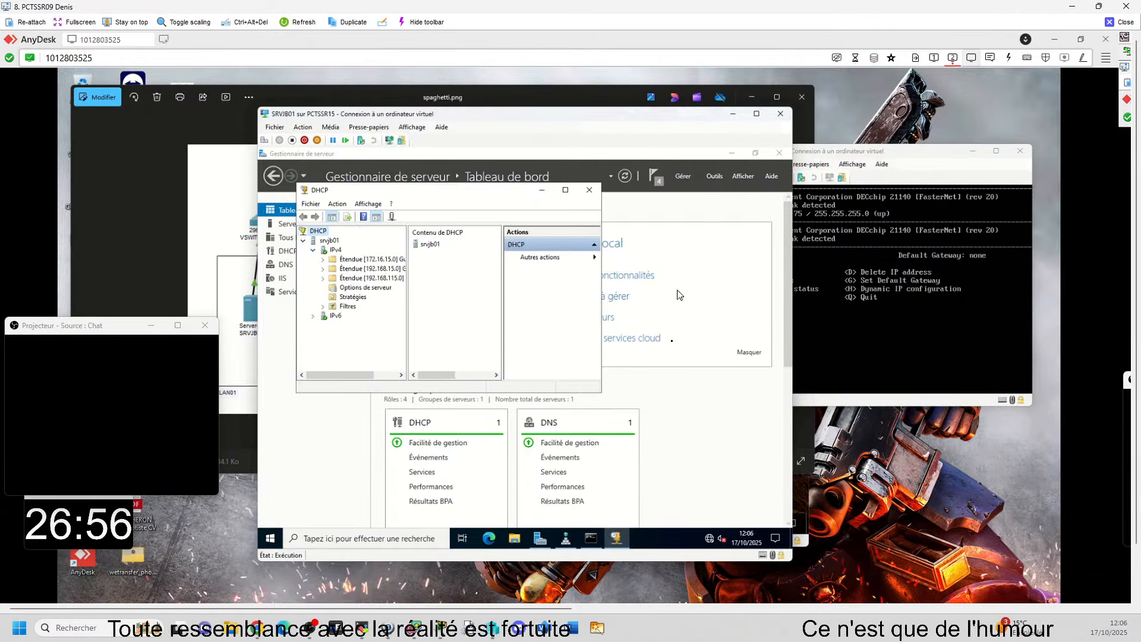
Step: Check which virtual switches ROUTEUR02's legacy network adapters use in its virtual machine settings, and close the settings
left_click(855, 238)
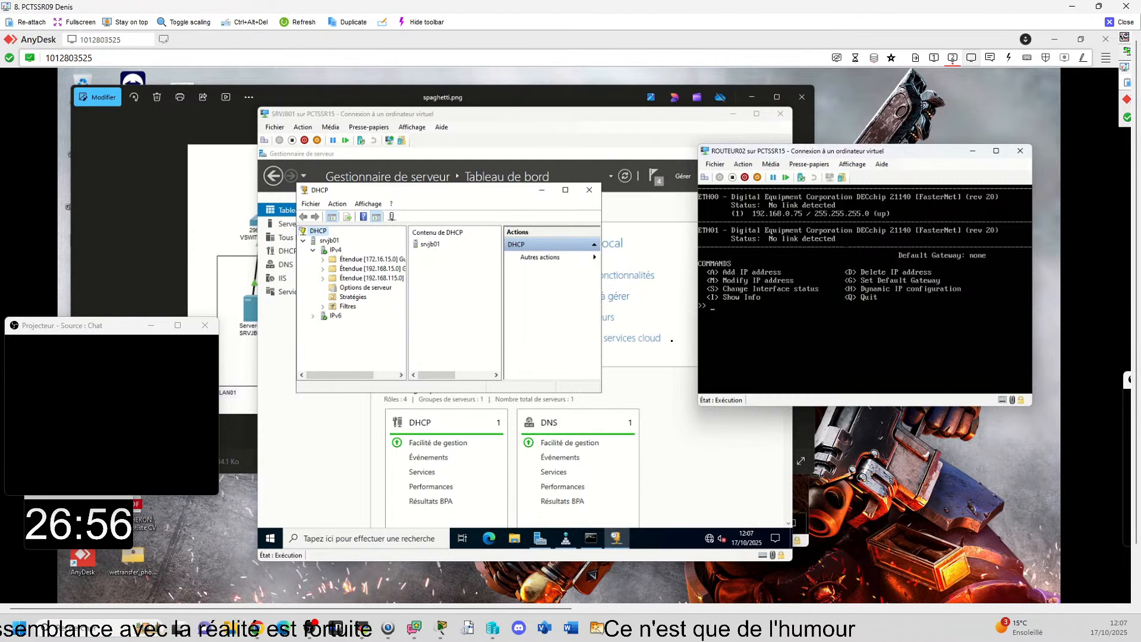
left_click(715, 165)
left_click(737, 175)
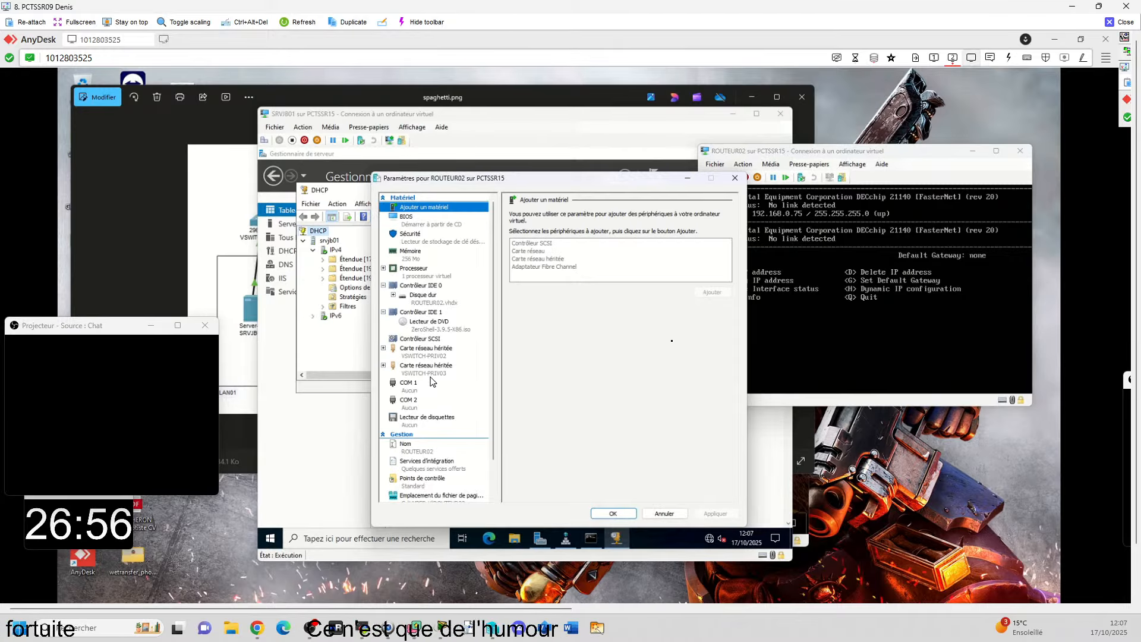
left_click(735, 178)
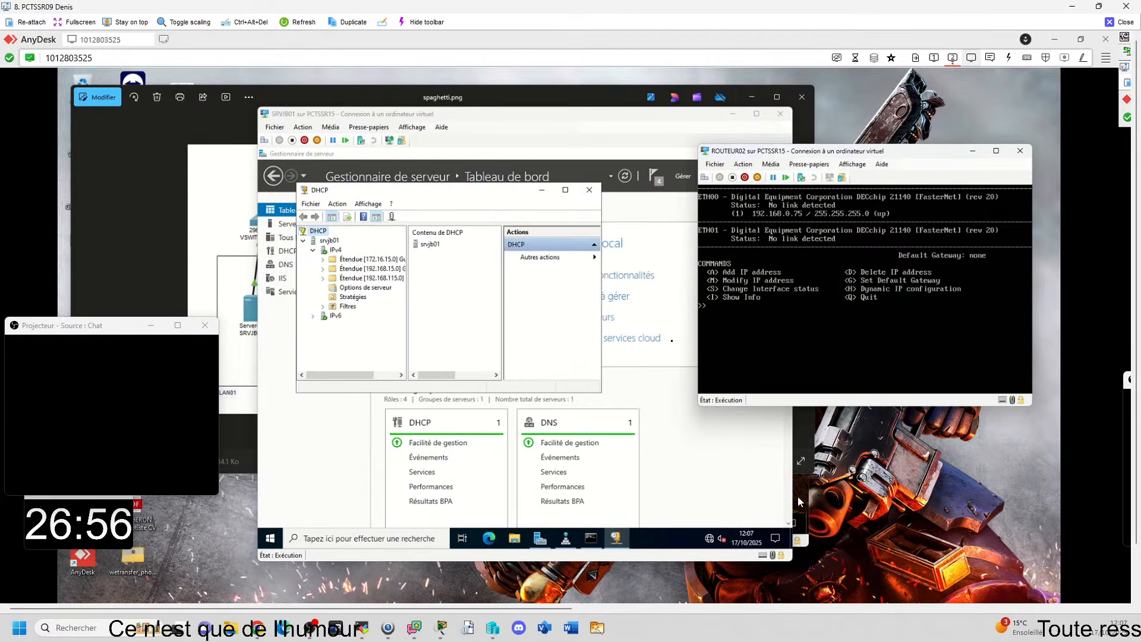
Step: Bring CLIJB04's console forward and open its virtual machine settings to check the network adapter's virtual switch
left_click(800, 501)
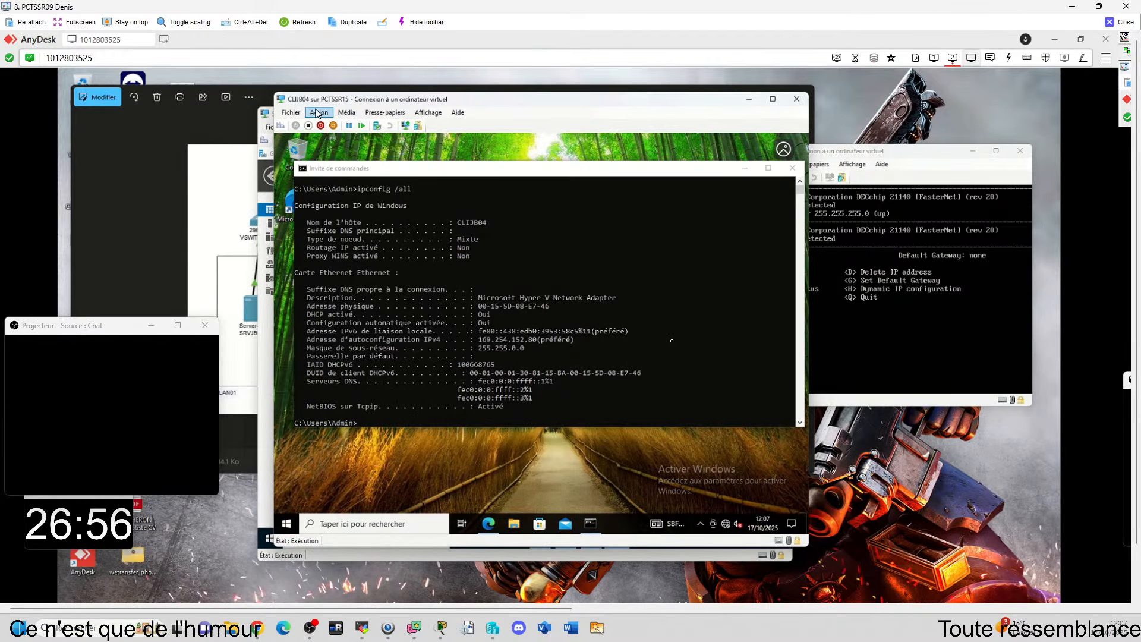
left_click(291, 113)
left_click(303, 125)
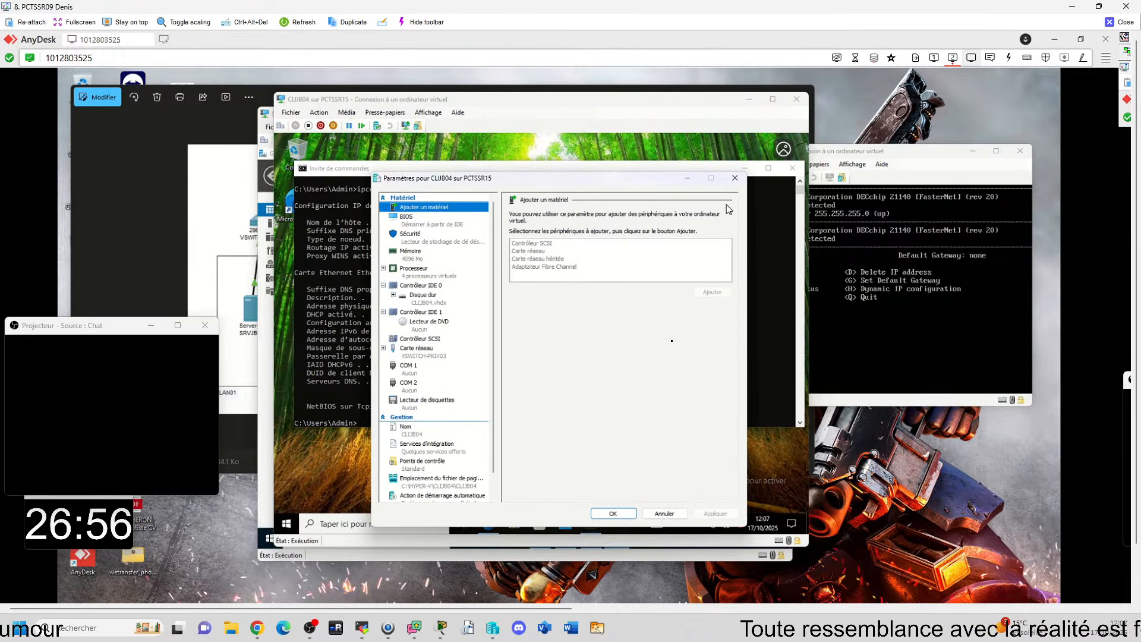
Step: Open ROUTEUR01's console from Hyper-V Manager and display its interface addresses and default gateway in the IP Manager
left_click(735, 178)
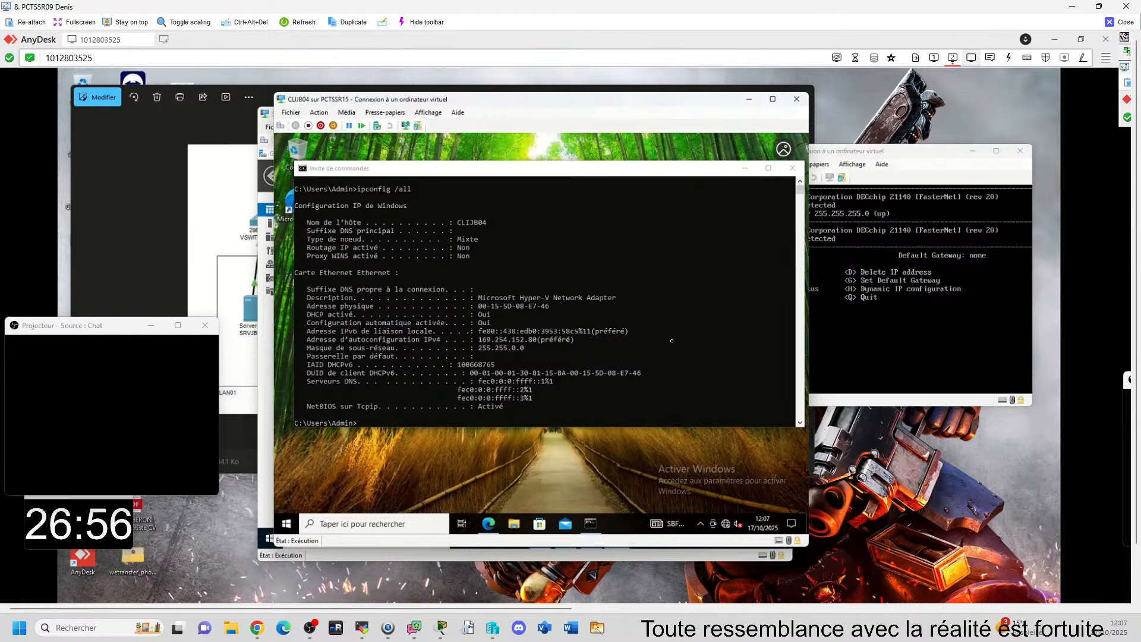
left_click(881, 262)
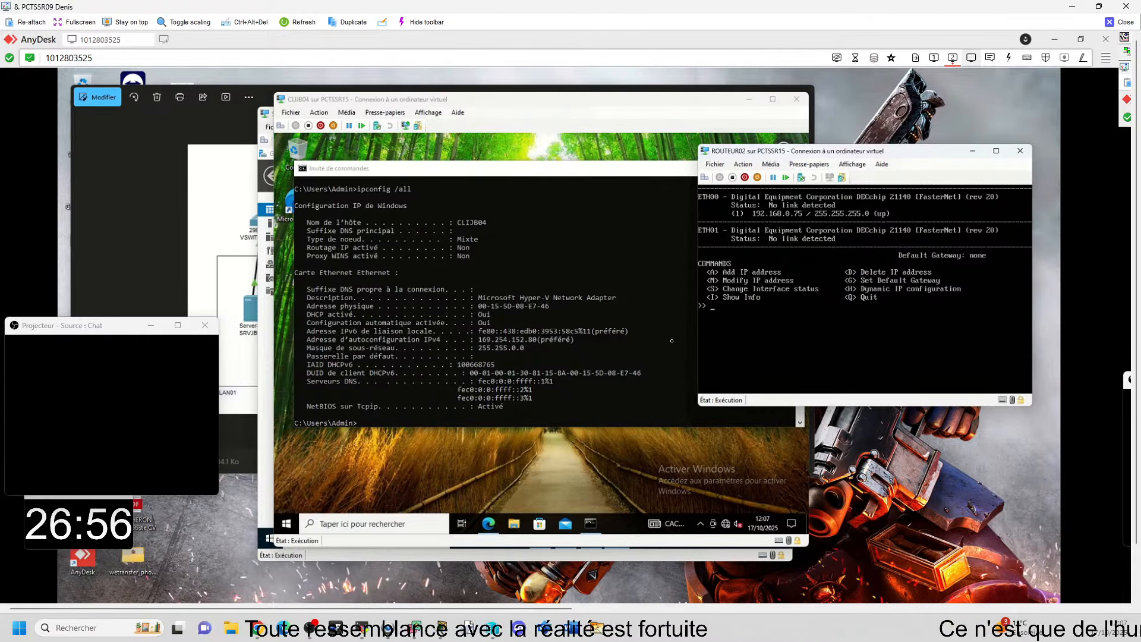
mouse_move(675, 602)
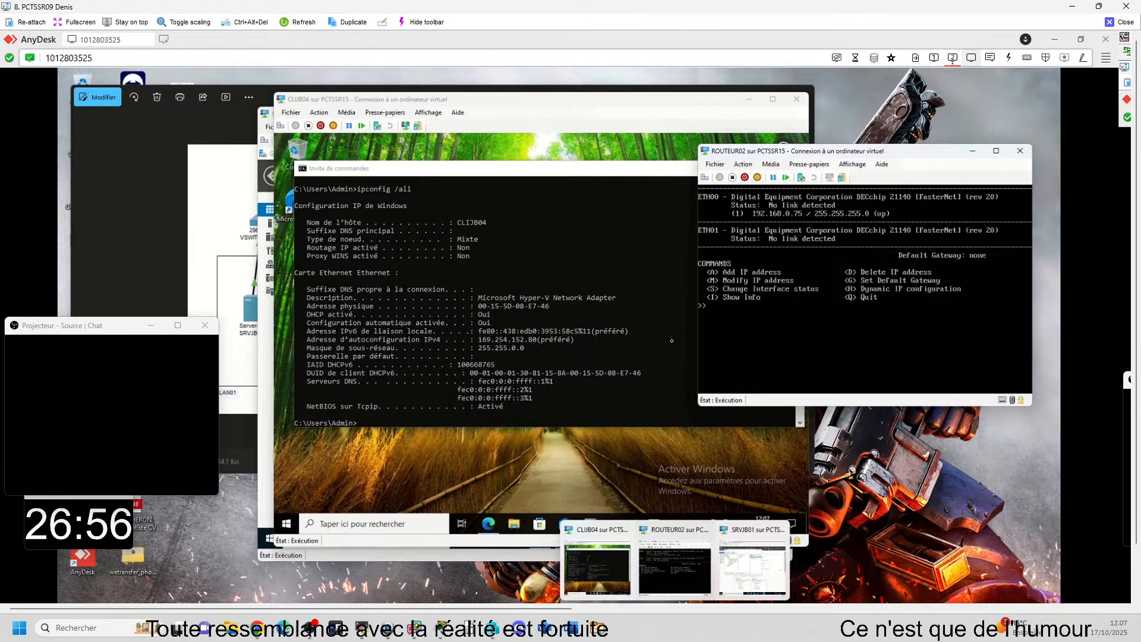
left_click(607, 603)
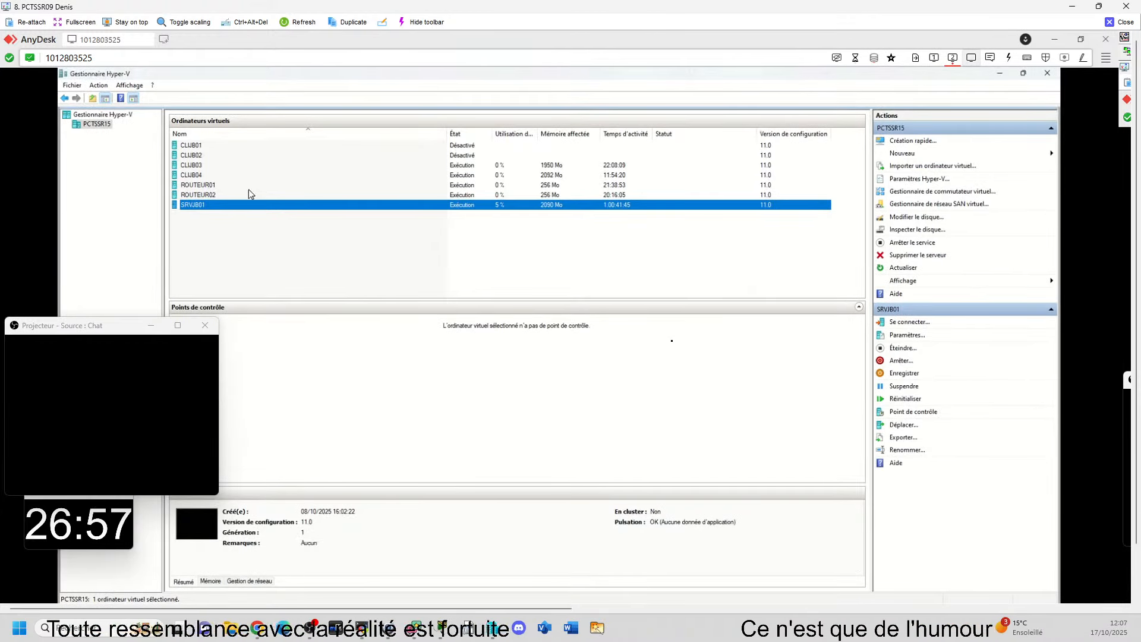
double_click(212, 185)
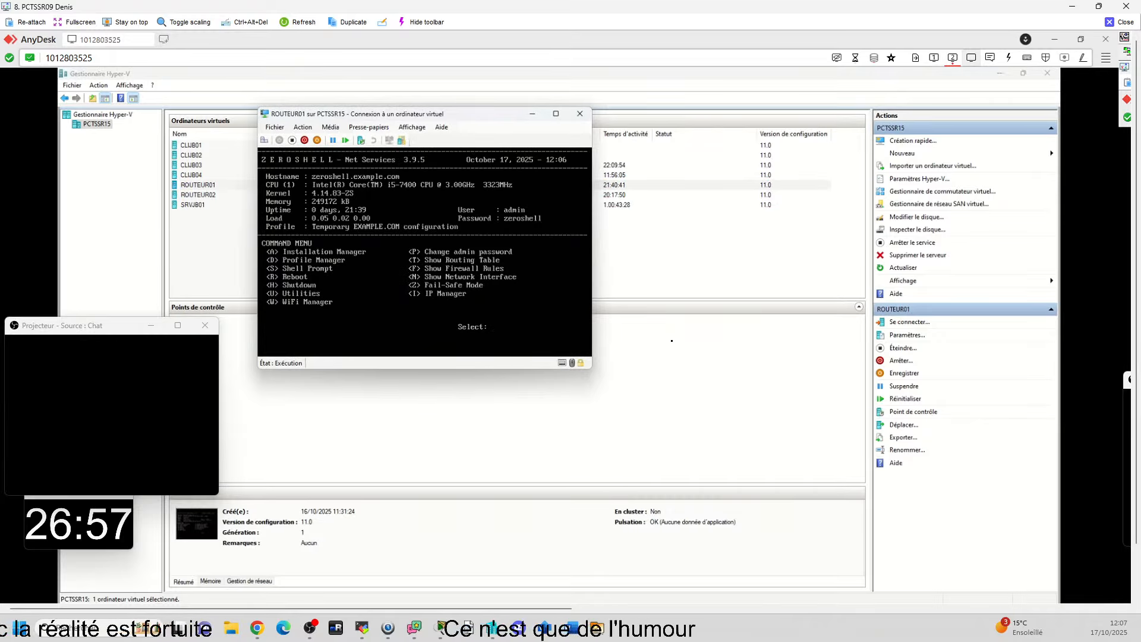
key("i")
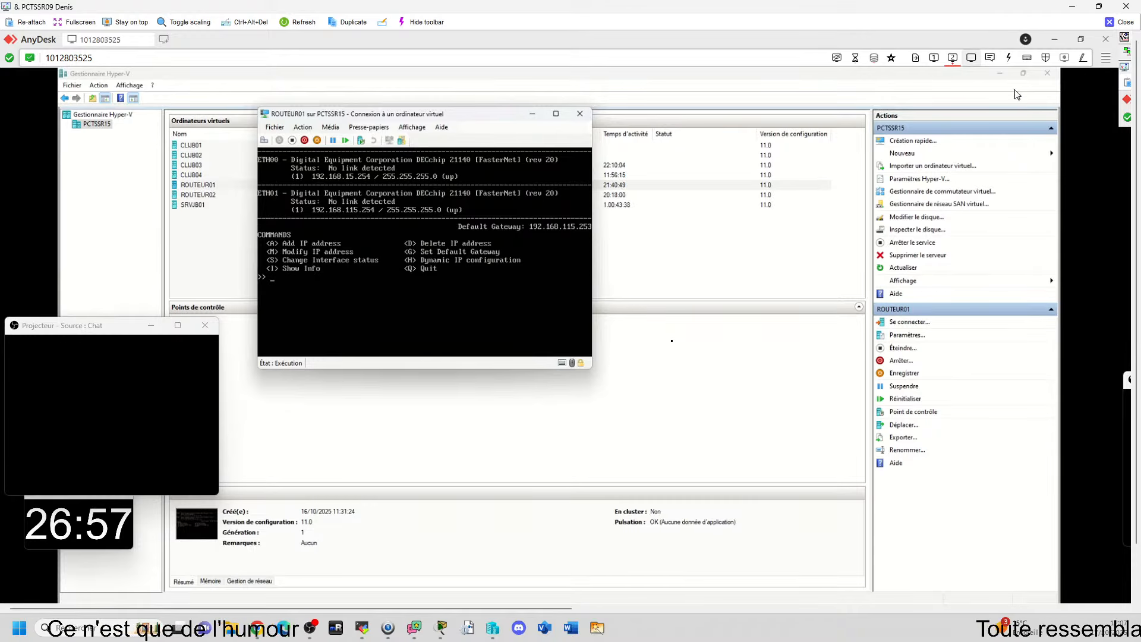
left_click(1003, 79)
left_click(1002, 76)
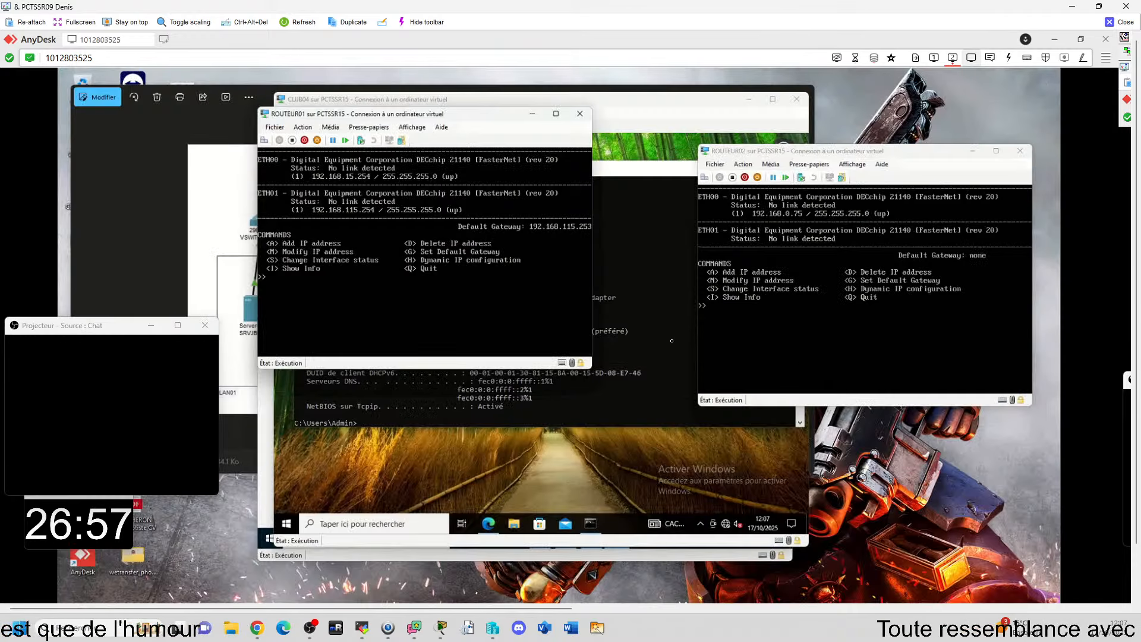
Step: Check which virtual switches ROUTEUR01's legacy network adapters use in its virtual machine settings, and close the settings
left_click_drag(455, 116, 486, 130)
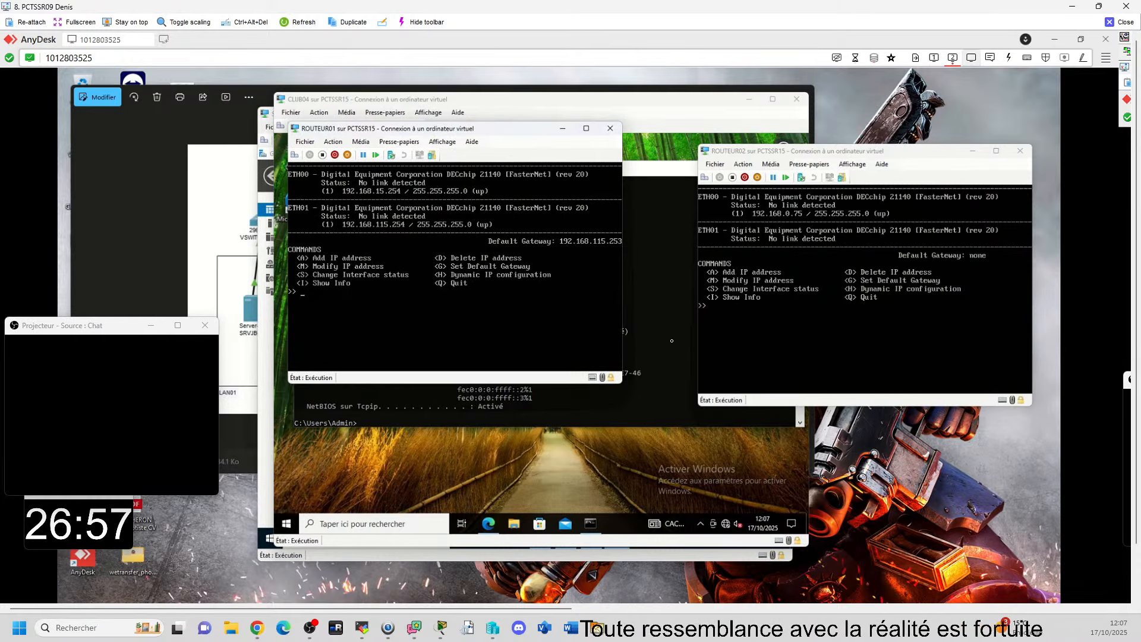
left_click(305, 141)
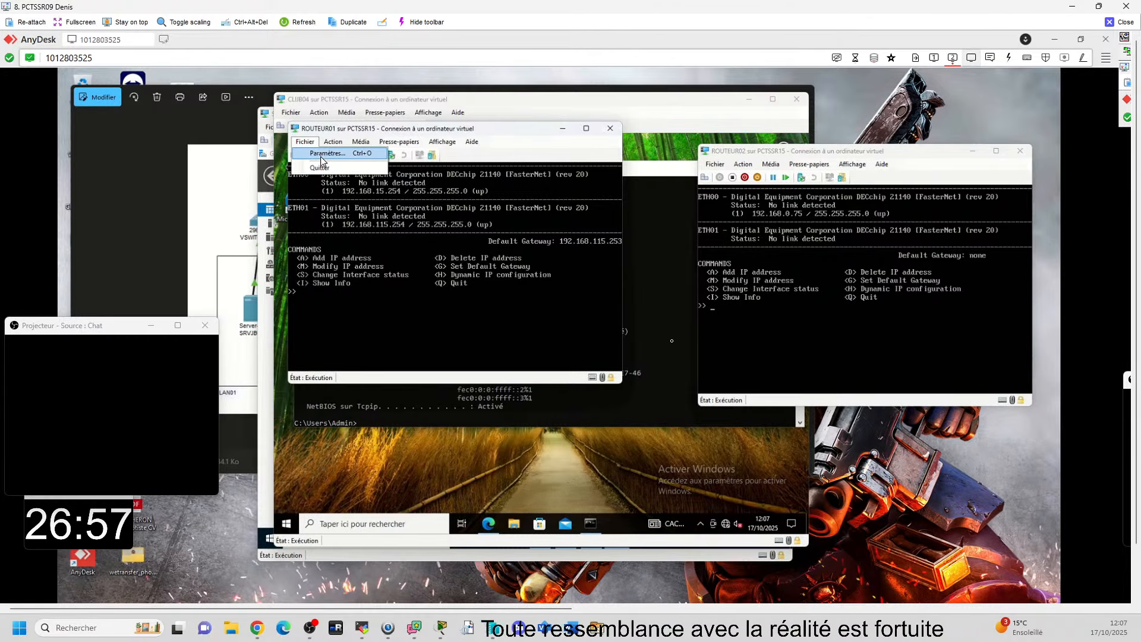
left_click(322, 156)
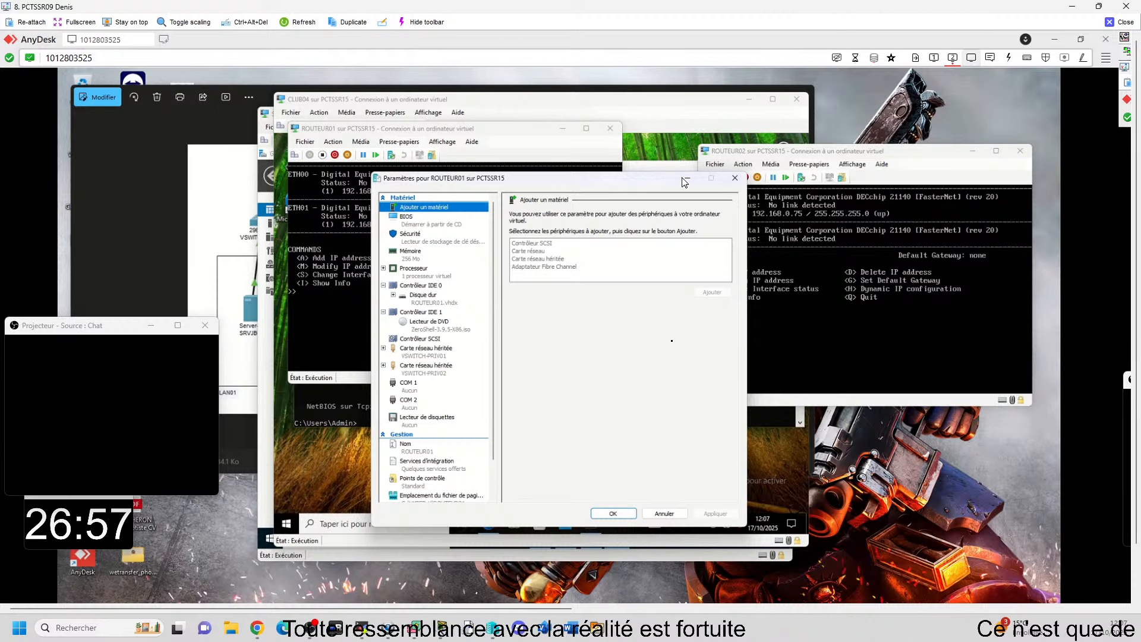
left_click(735, 178)
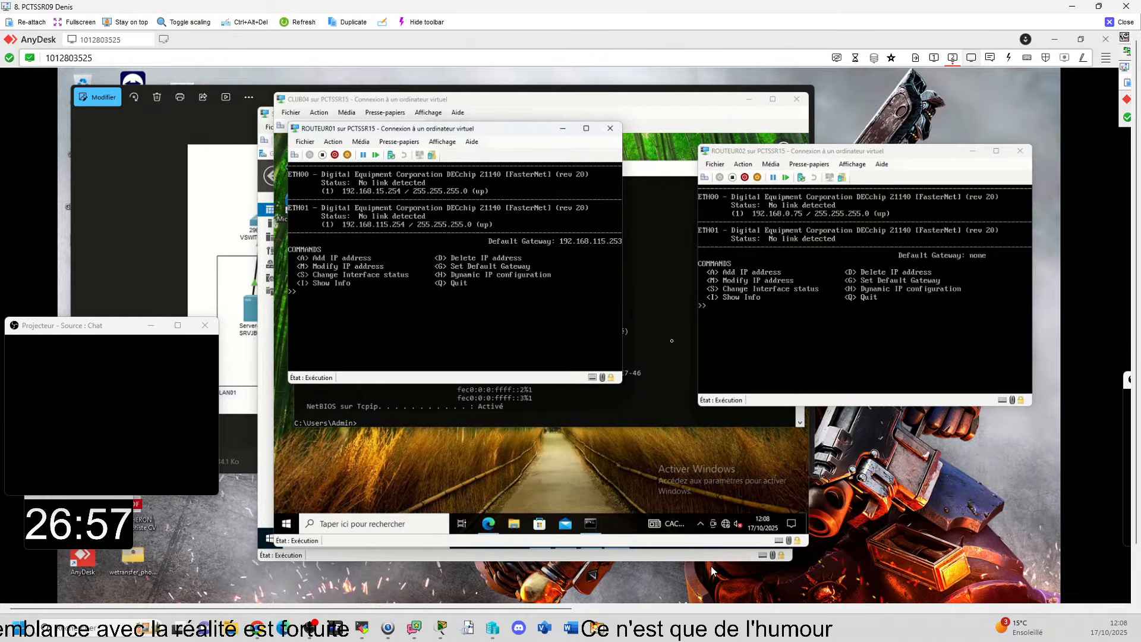
Step: Arrange the spaghetti.png diagram with the ROUTEUR01 and ROUTEUR02 consoles to compare both routers' interface addresses with the planned topology
key("alt+Tab")
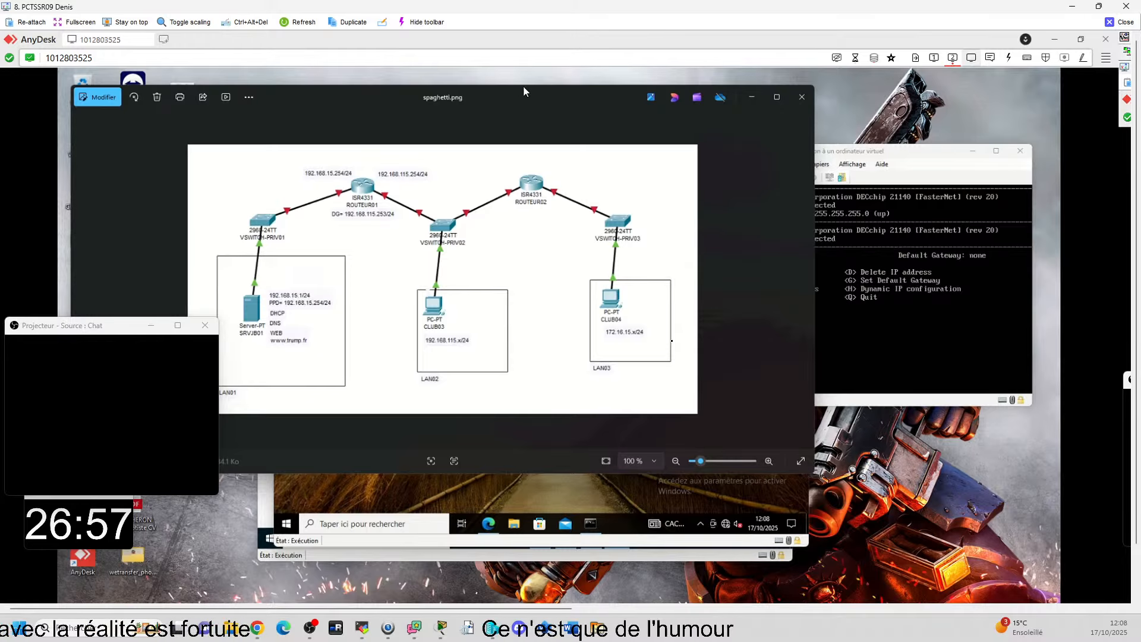
left_click_drag(523, 86, 594, 294)
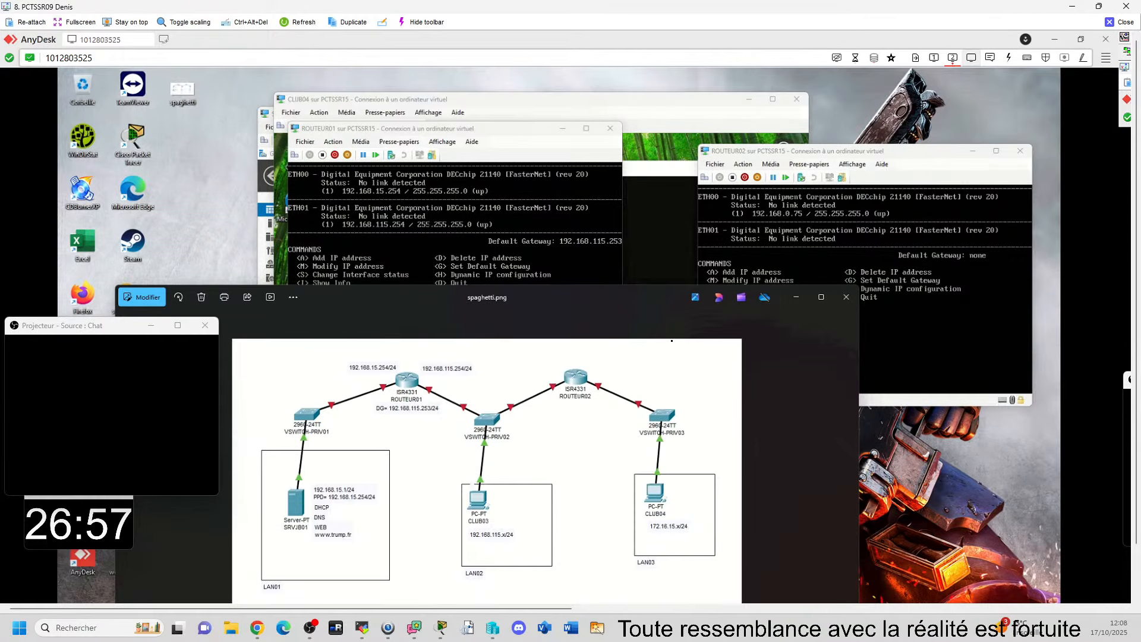
left_click_drag(543, 290, 494, 286)
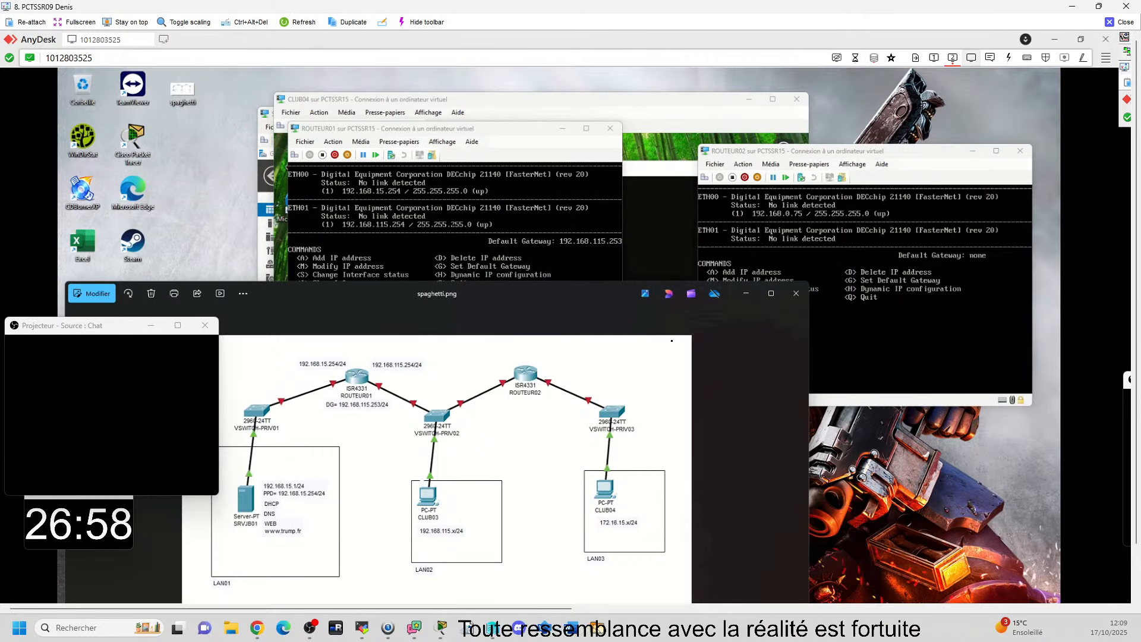
left_click(317, 155)
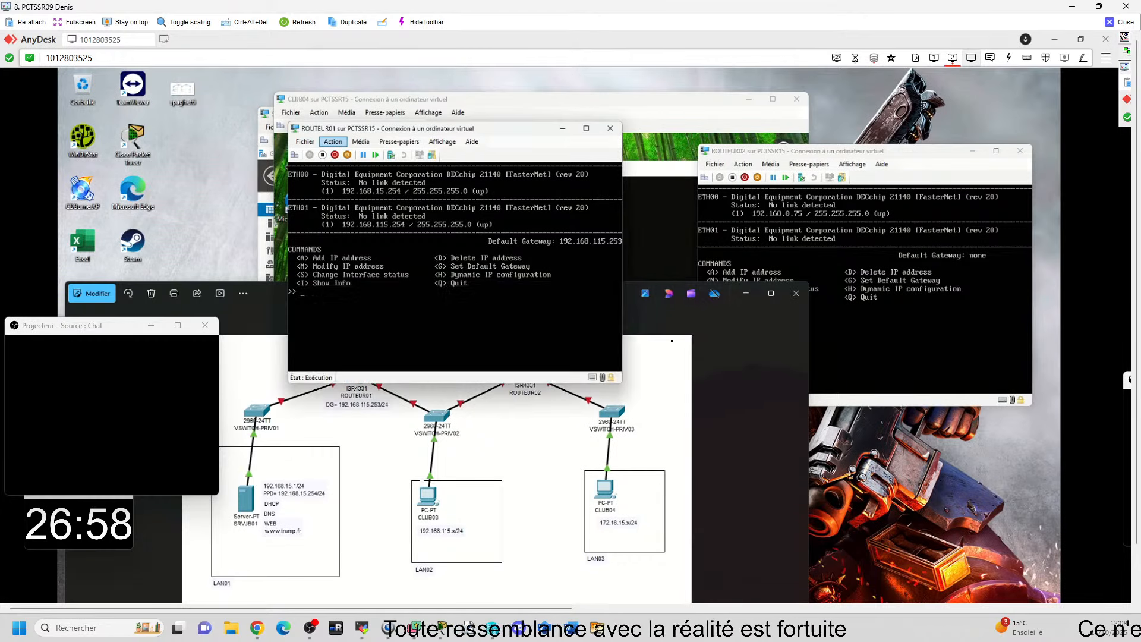
left_click(333, 142)
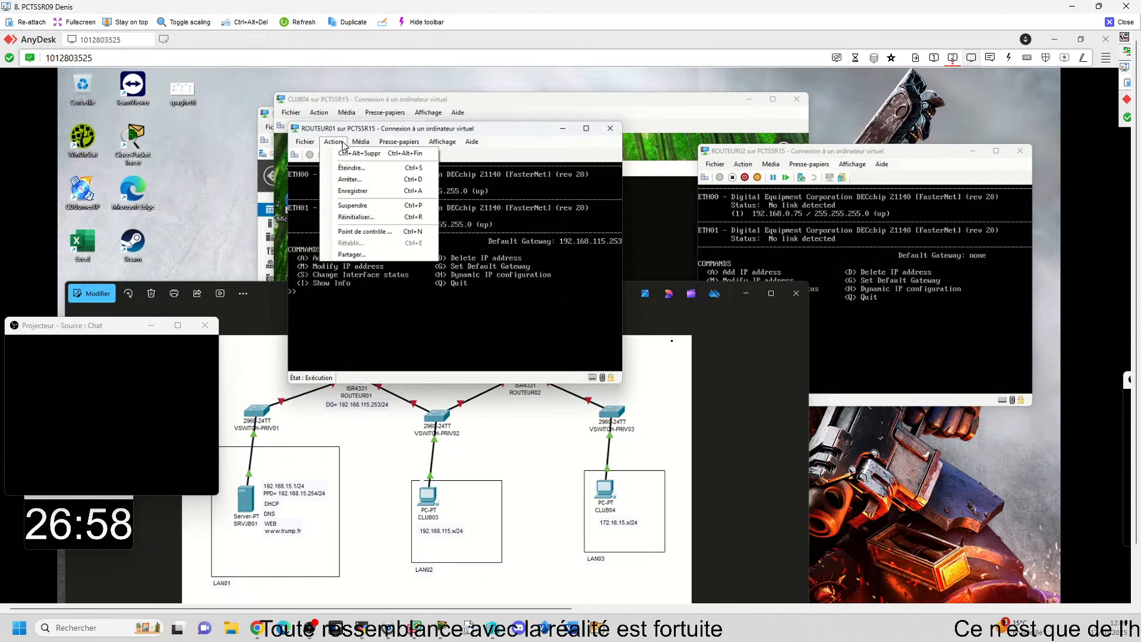
left_click(342, 145)
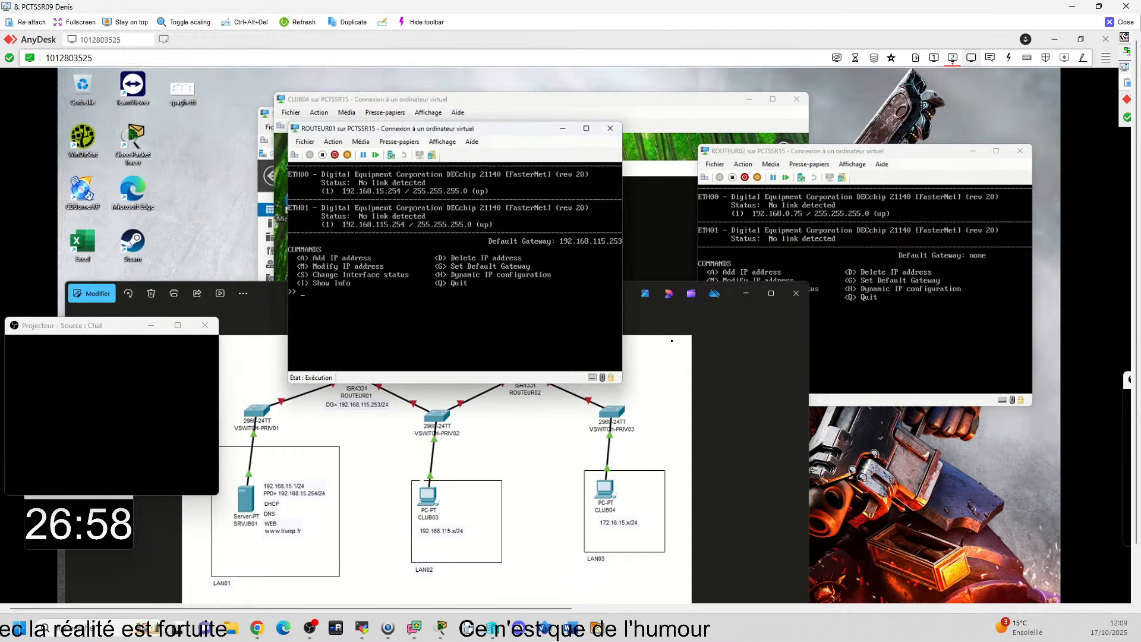
left_click(857, 153)
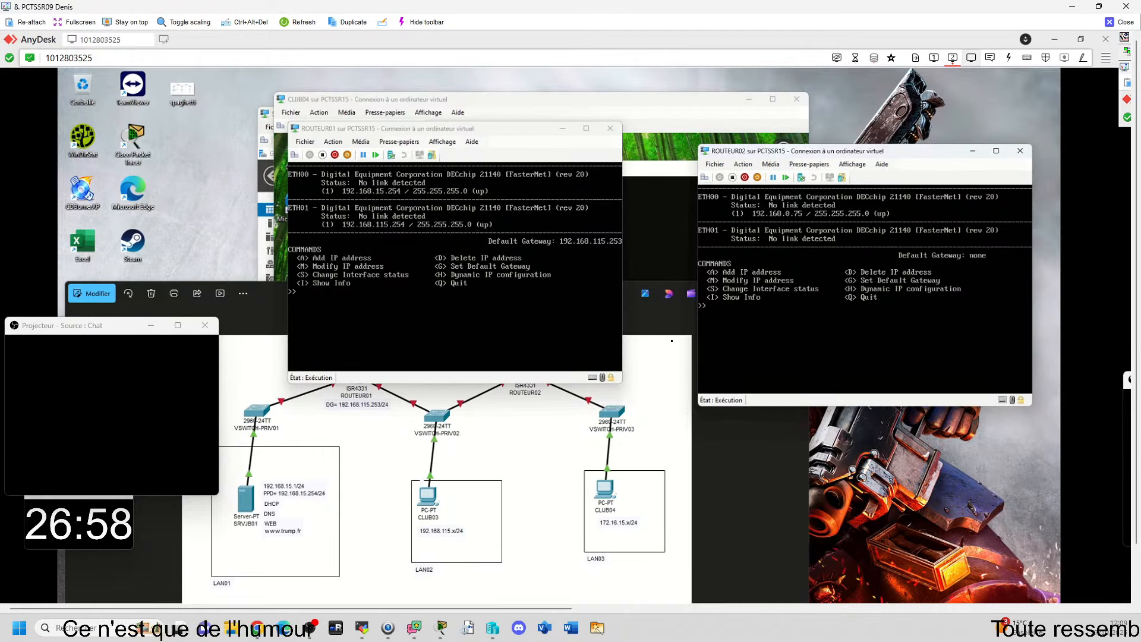
left_click_drag(864, 154, 860, 126)
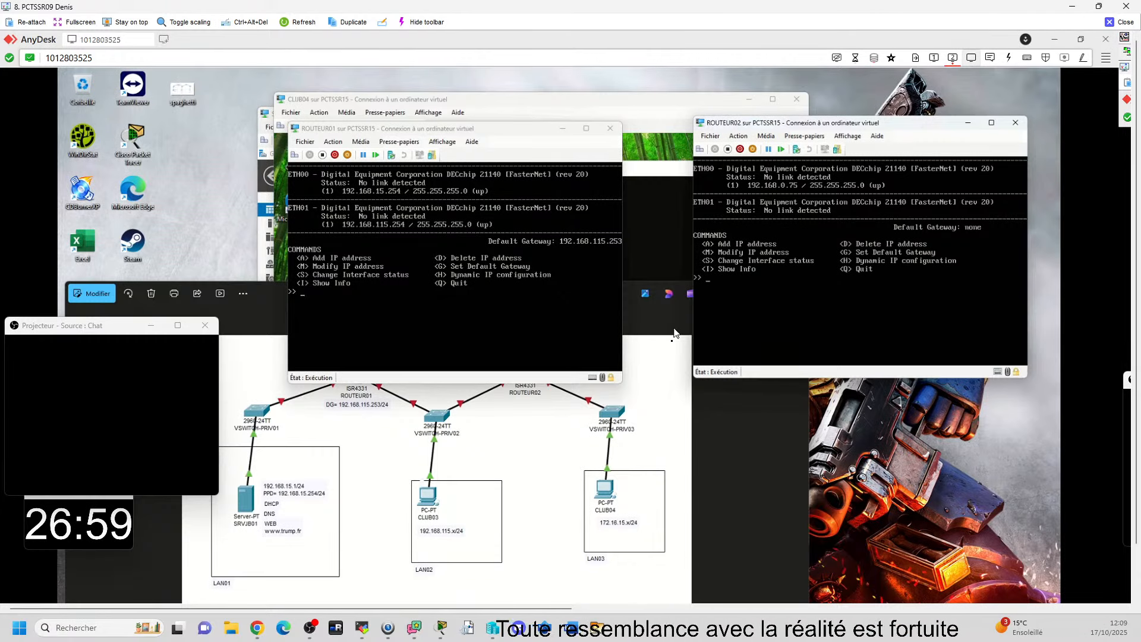
left_click_drag(497, 135, 494, 125)
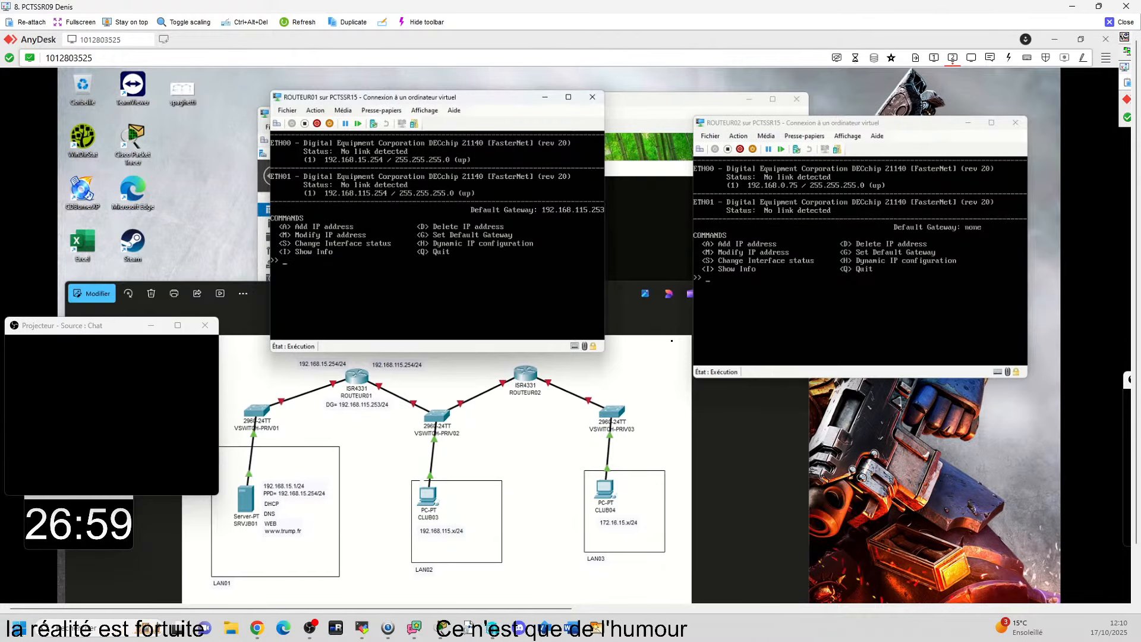
Step: Quit ROUTEUR01's IP Manager and try to add an IP address on ROUTEUR02, entering eth as the interface
key("q")
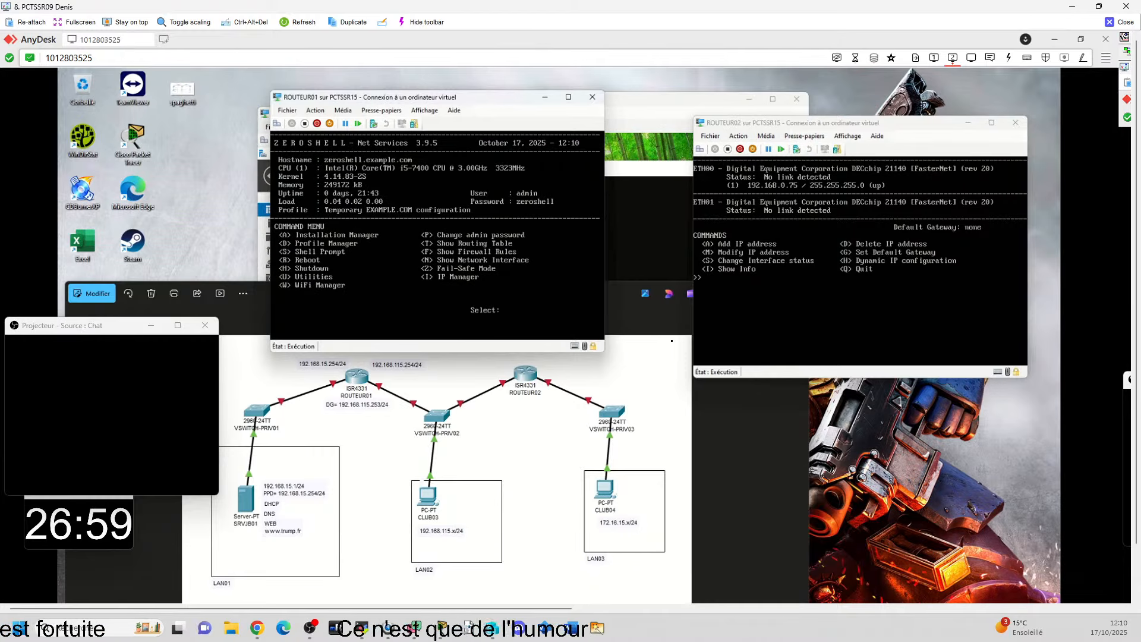
left_click(859, 297)
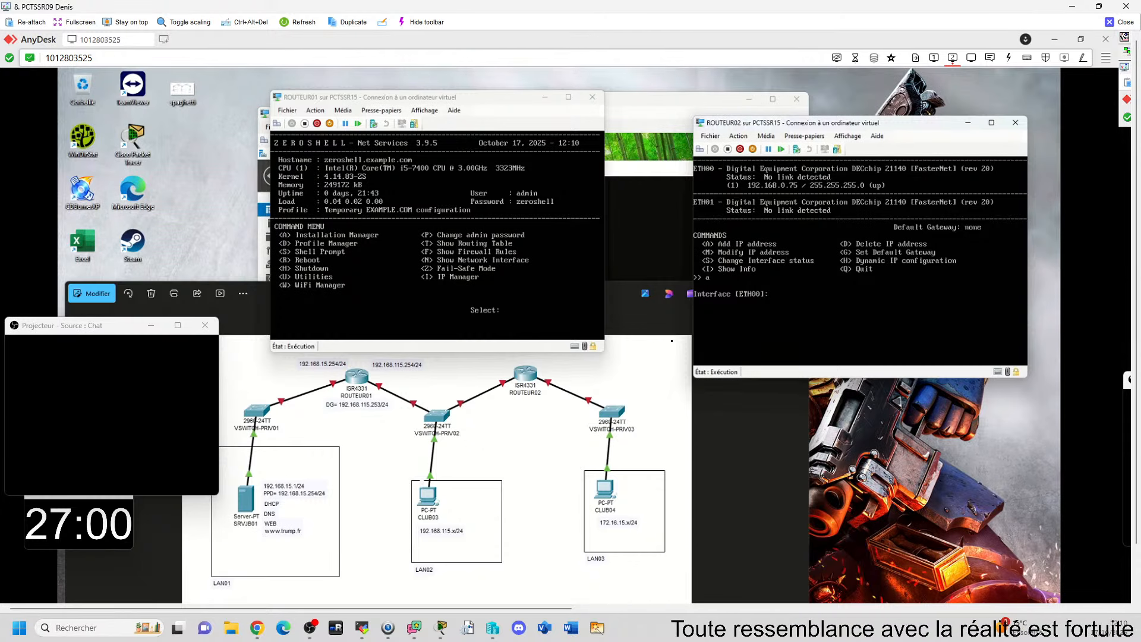
type("eth")
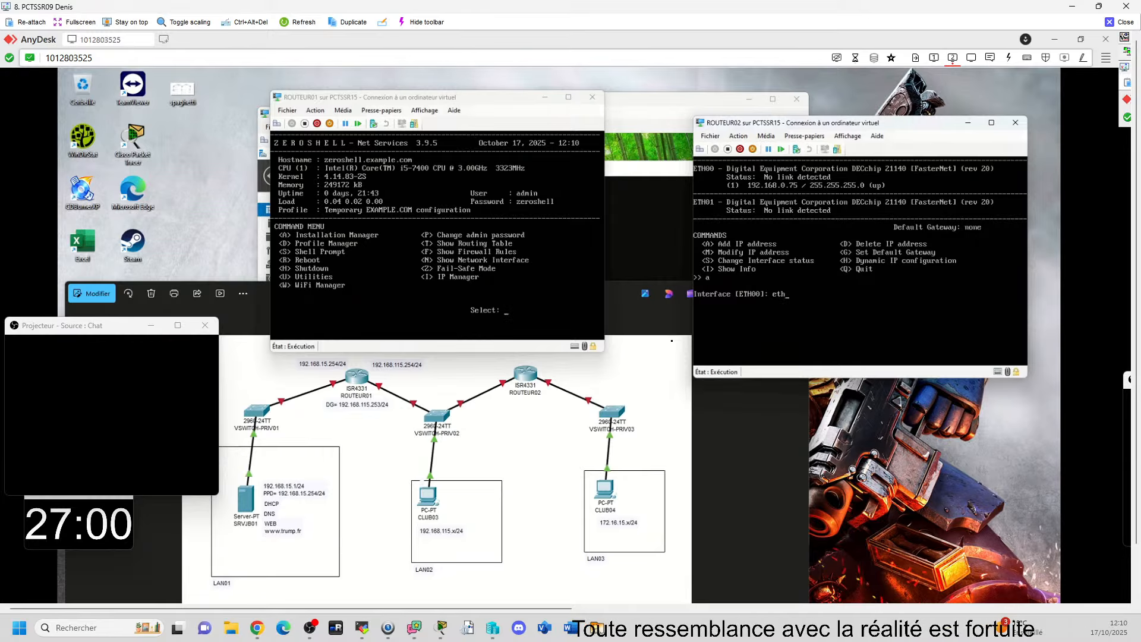
key("Return")
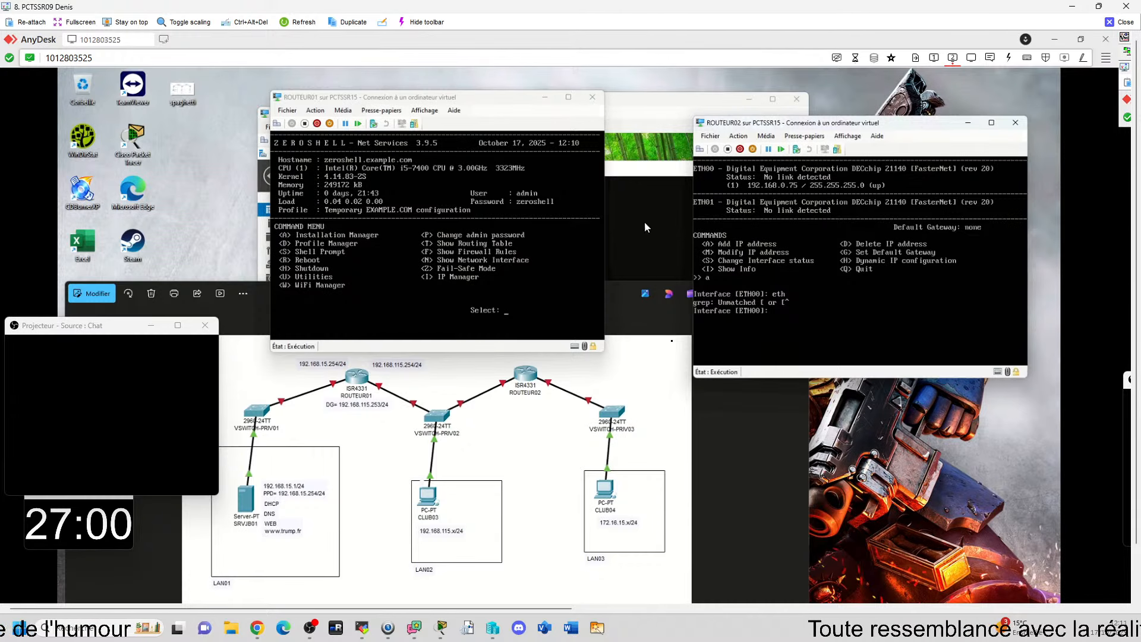
Step: Compare CLIJB04's ipconfig output with the network diagram, also viewing Server Manager on SRVJB01
left_click(651, 132)
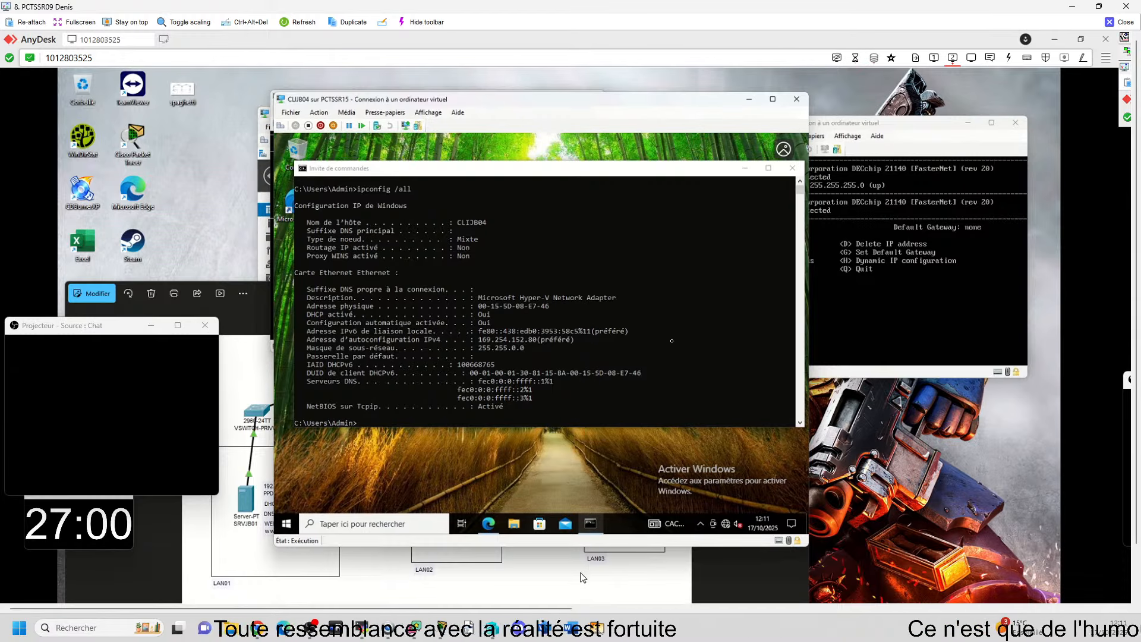
left_click(723, 574)
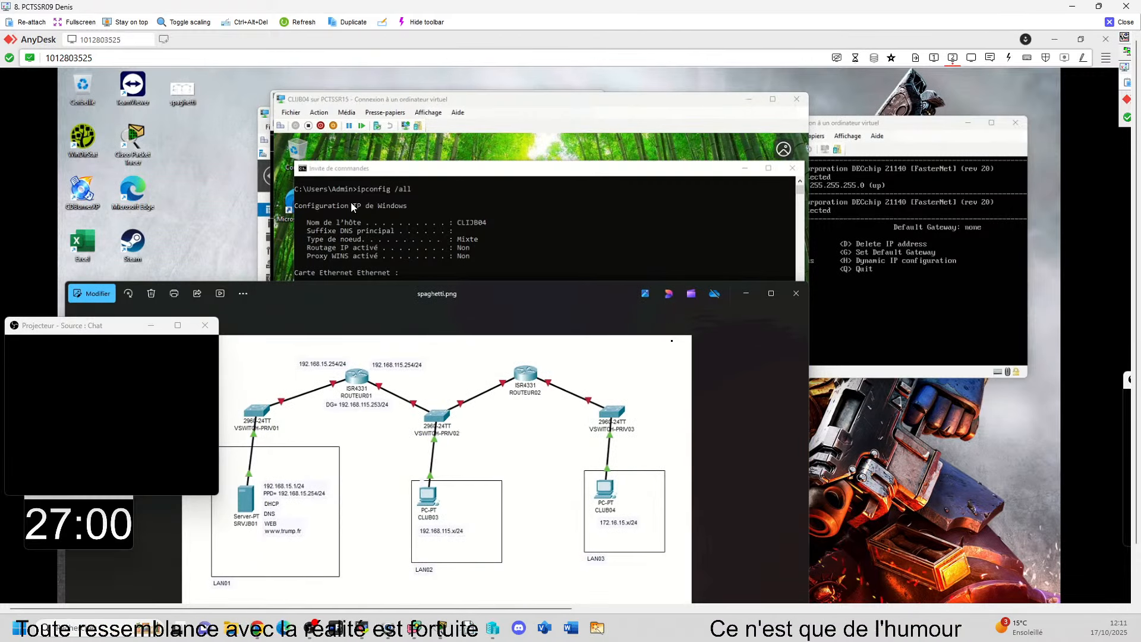
left_click(264, 239)
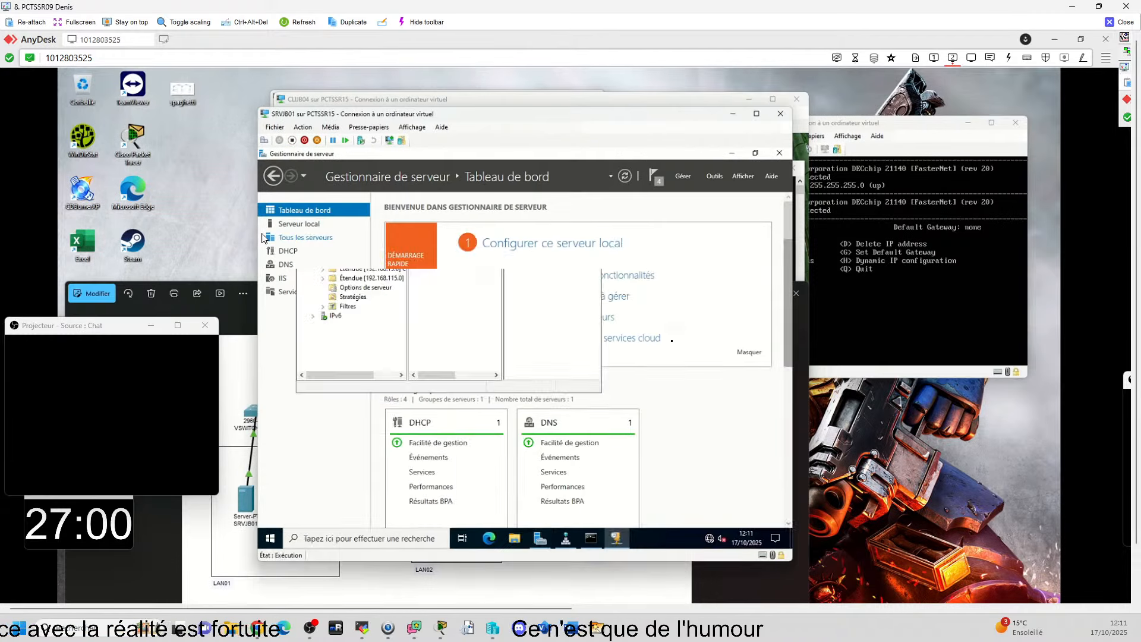
left_click(305, 237)
left_click(304, 209)
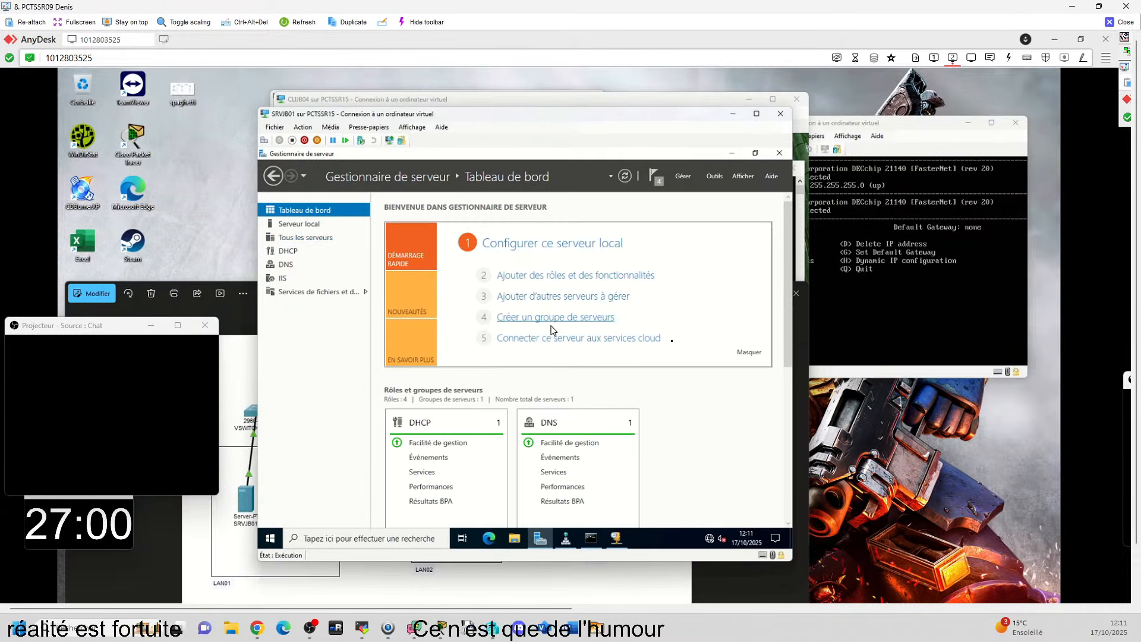
left_click(629, 100)
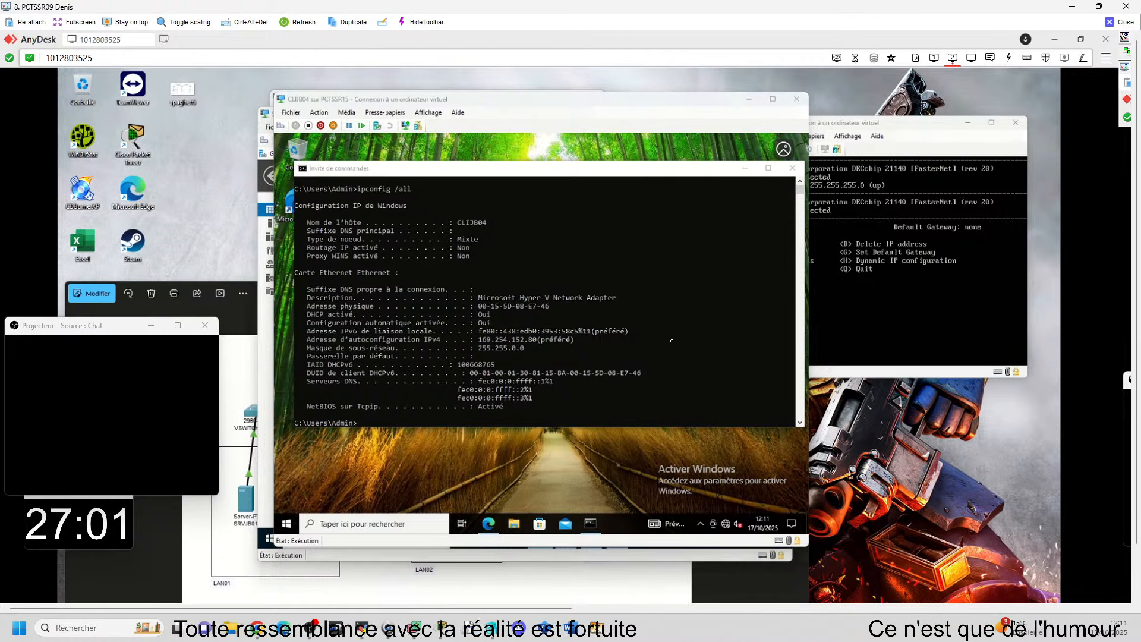
key("alt+Tab")
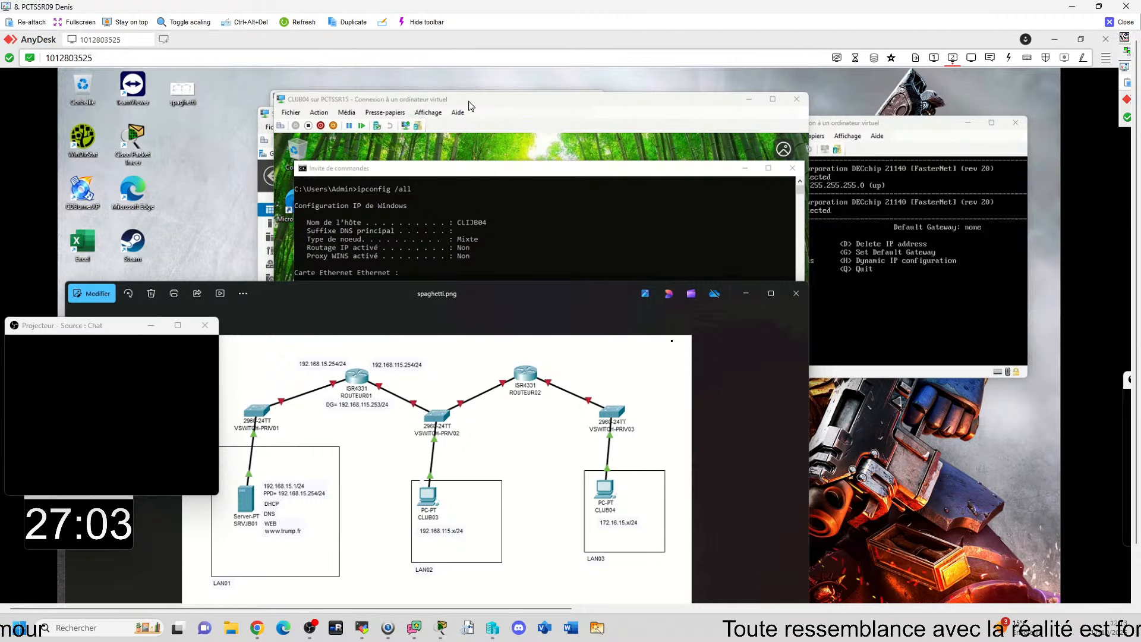
left_click_drag(484, 102, 472, 126)
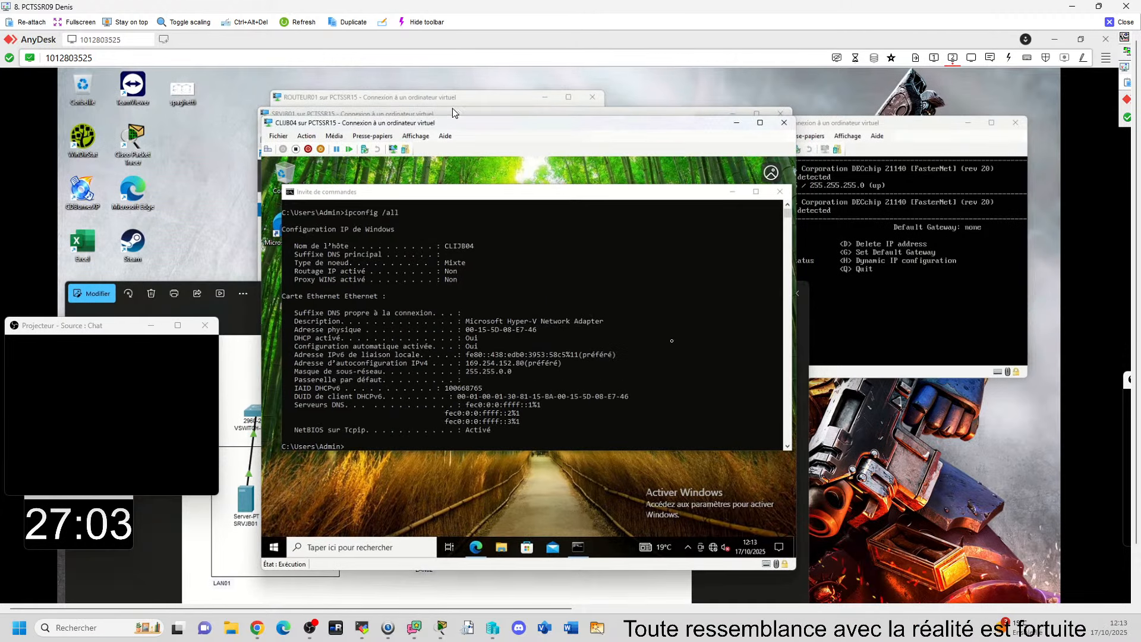
Step: Open the DHCP console from Server Manager on SRVJB01 and list the scopes under srvjb01's IPv4 node
left_click(426, 113)
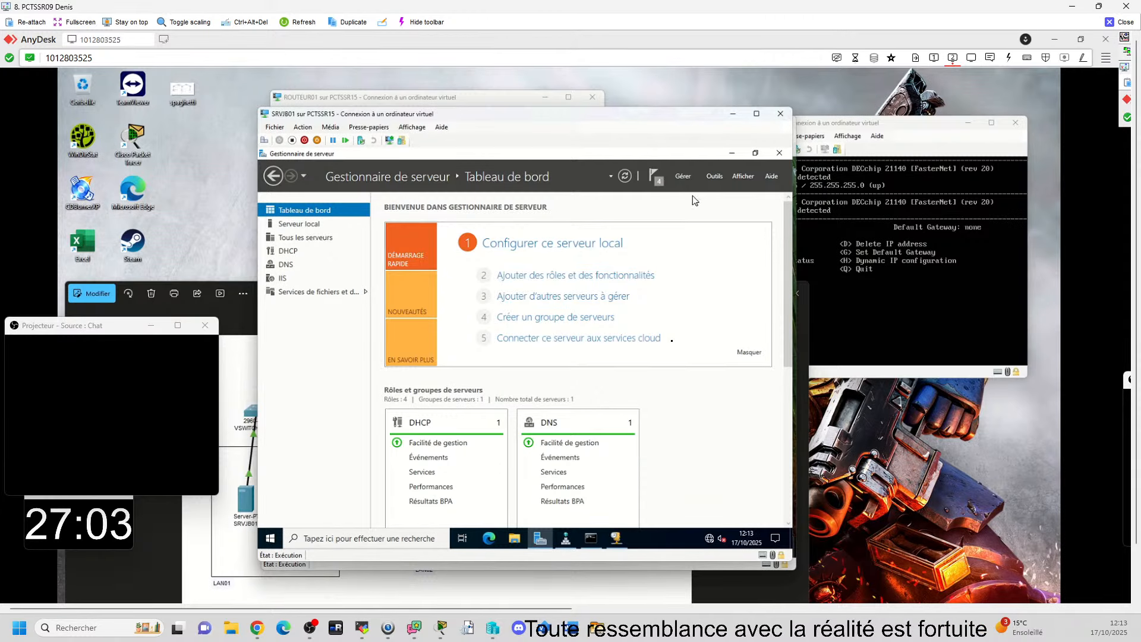
left_click(714, 176)
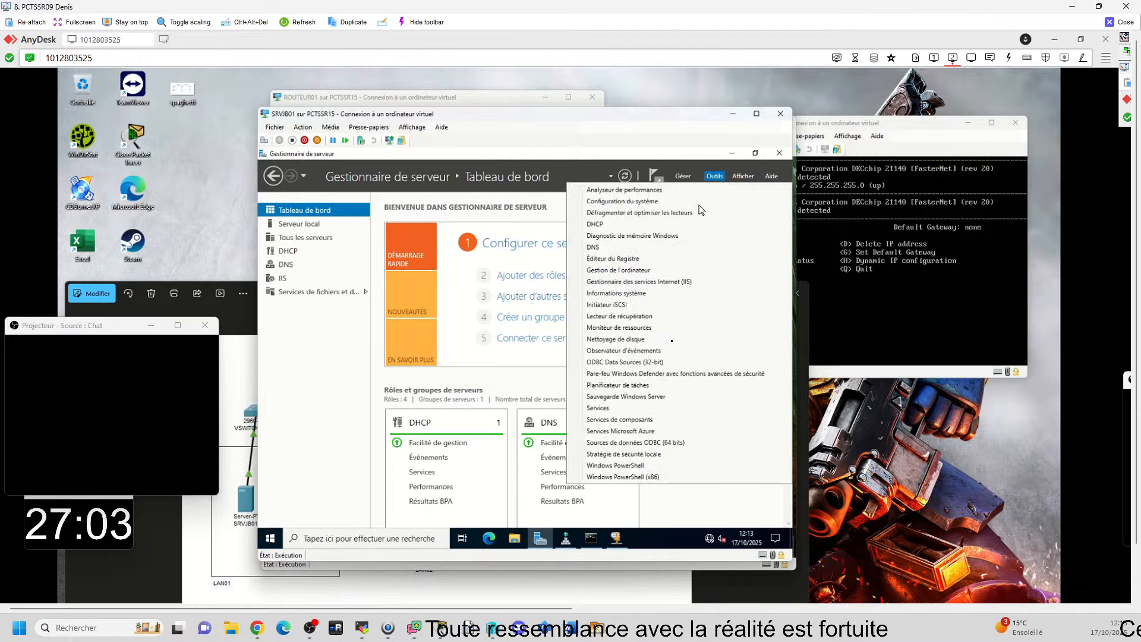
left_click(648, 232)
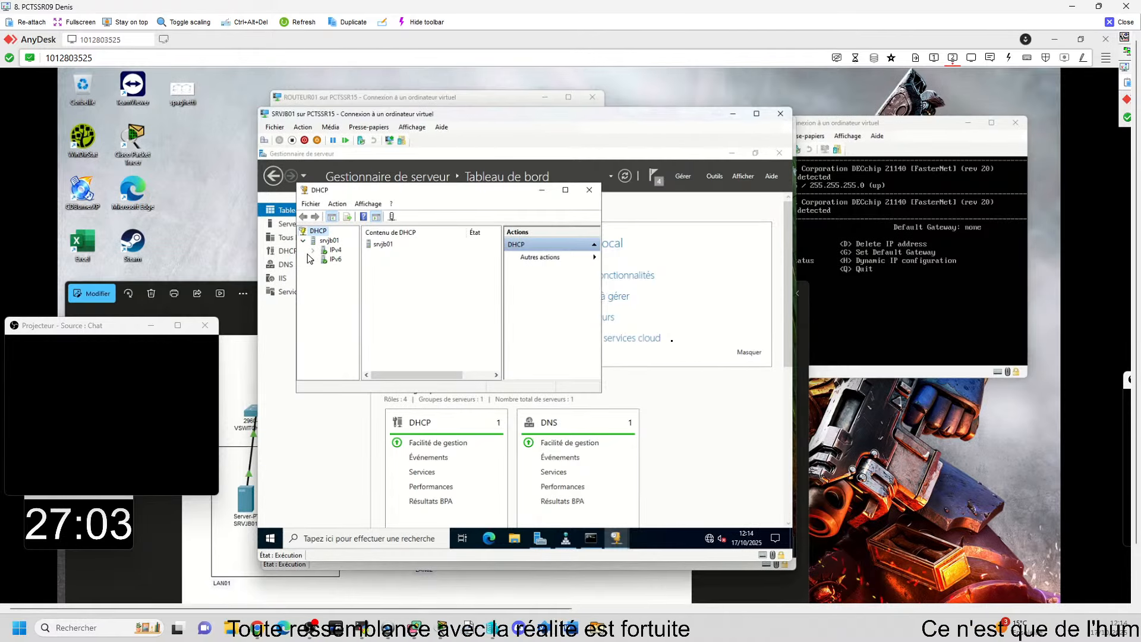
left_click(314, 250)
left_click(330, 250)
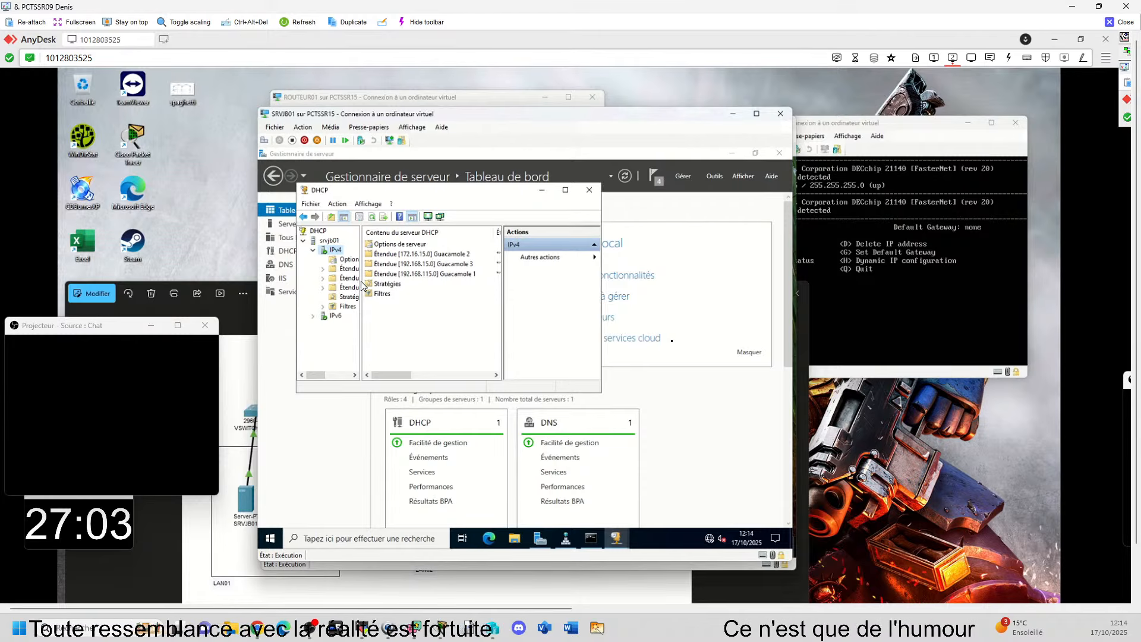
Step: Compare the DHCP scopes on SRVJB01, including the contents of scope 192.168.15.0, with the networks in the spaghetti.png diagram
left_click_drag(361, 276, 447, 286)
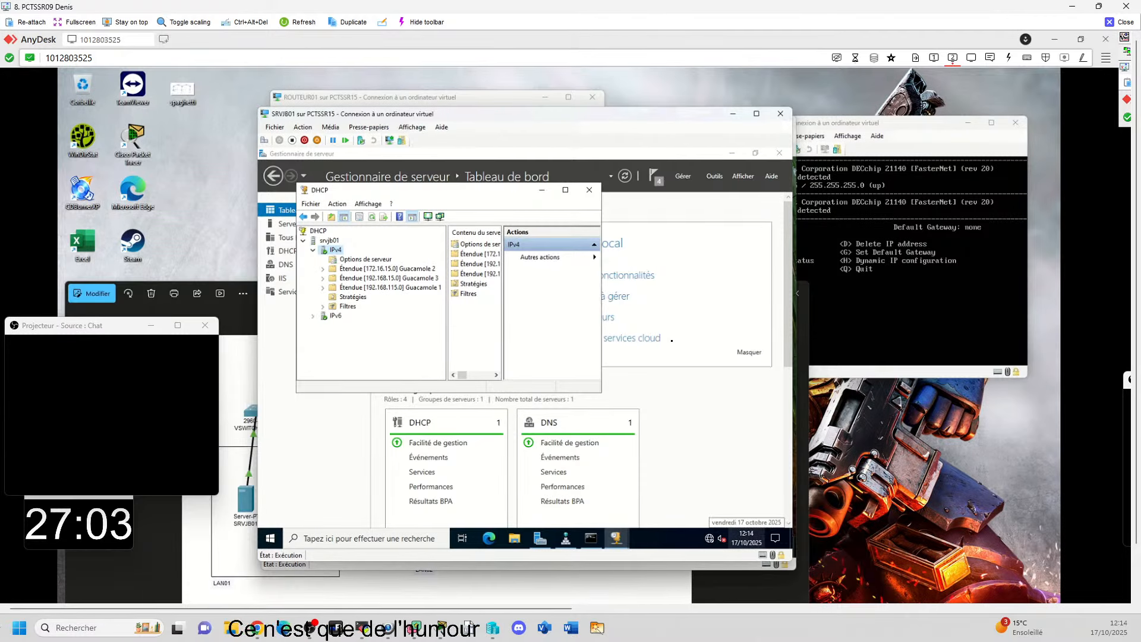
key("alt+Tab")
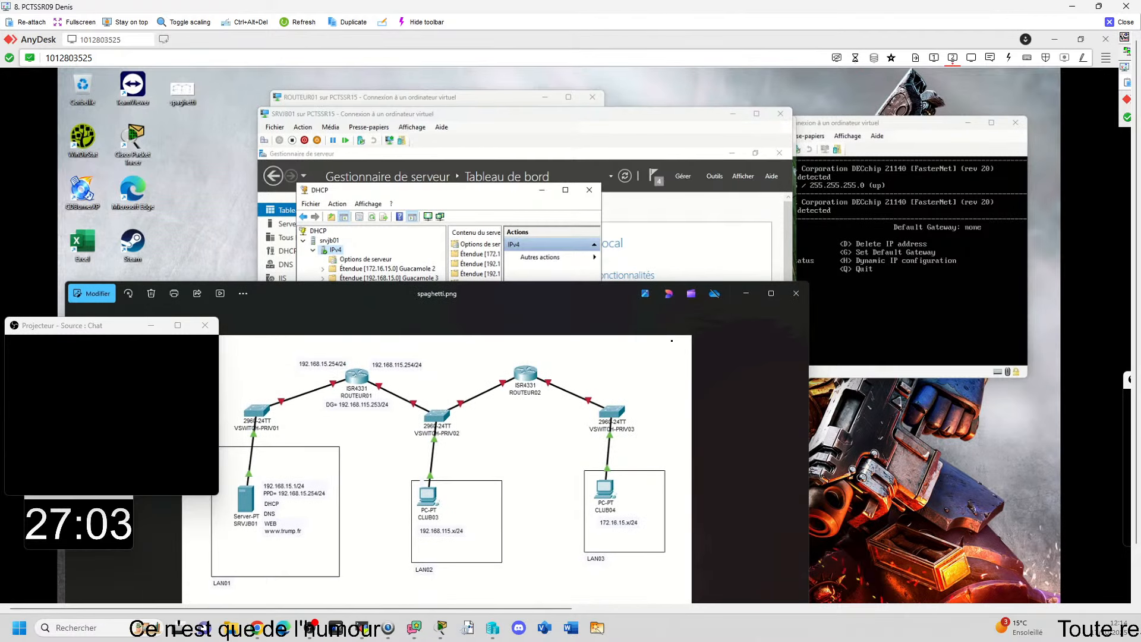
left_click(425, 618)
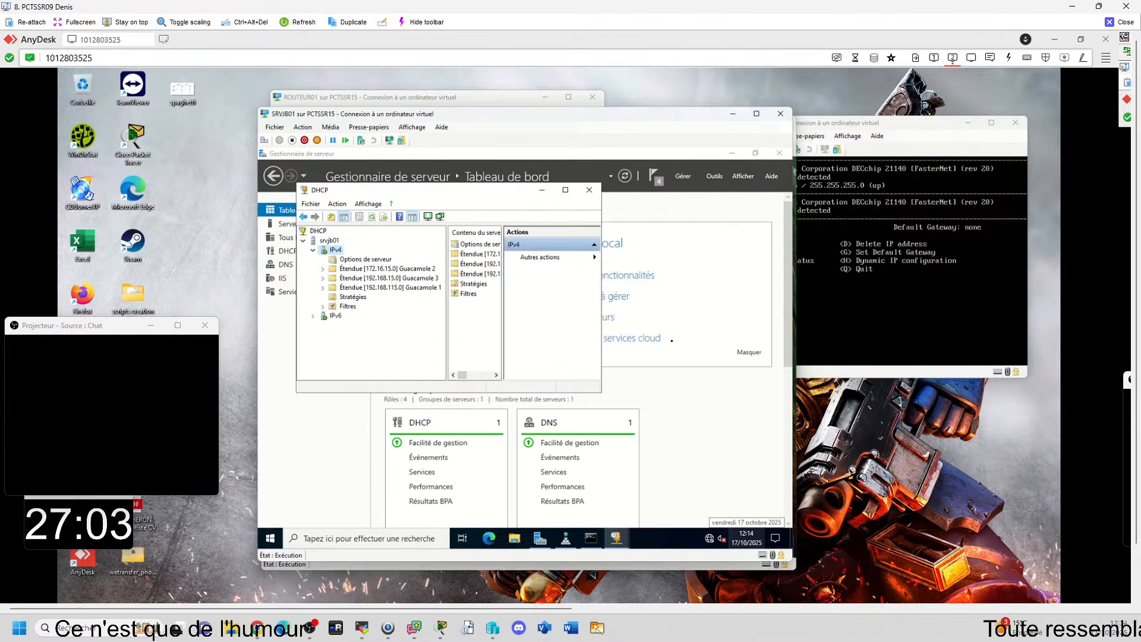
double_click(389, 279)
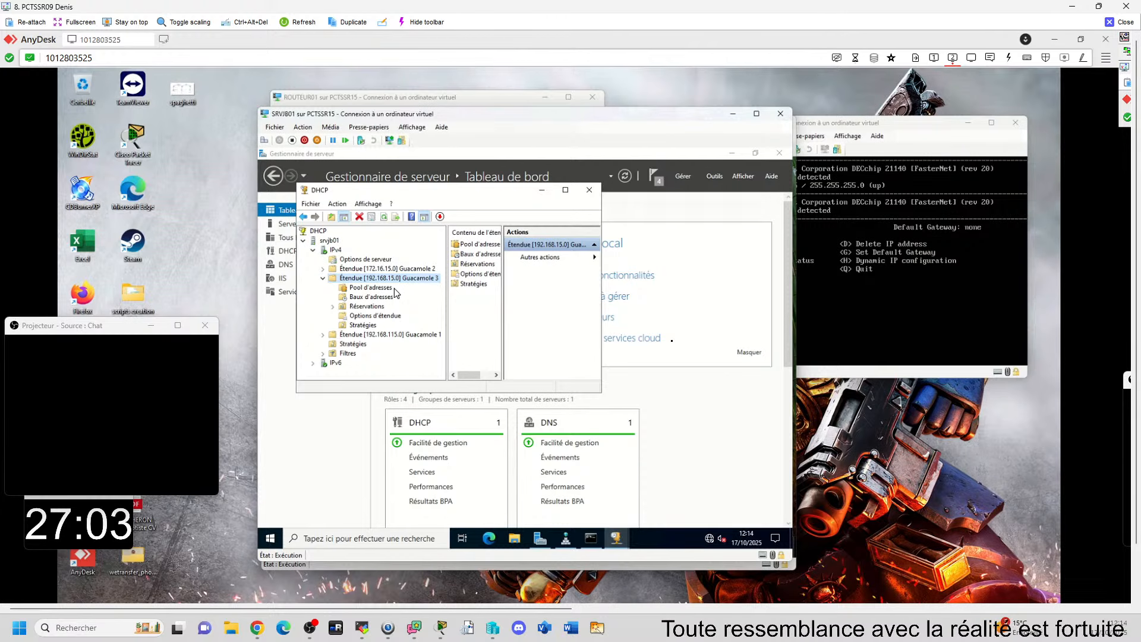
left_click(323, 278)
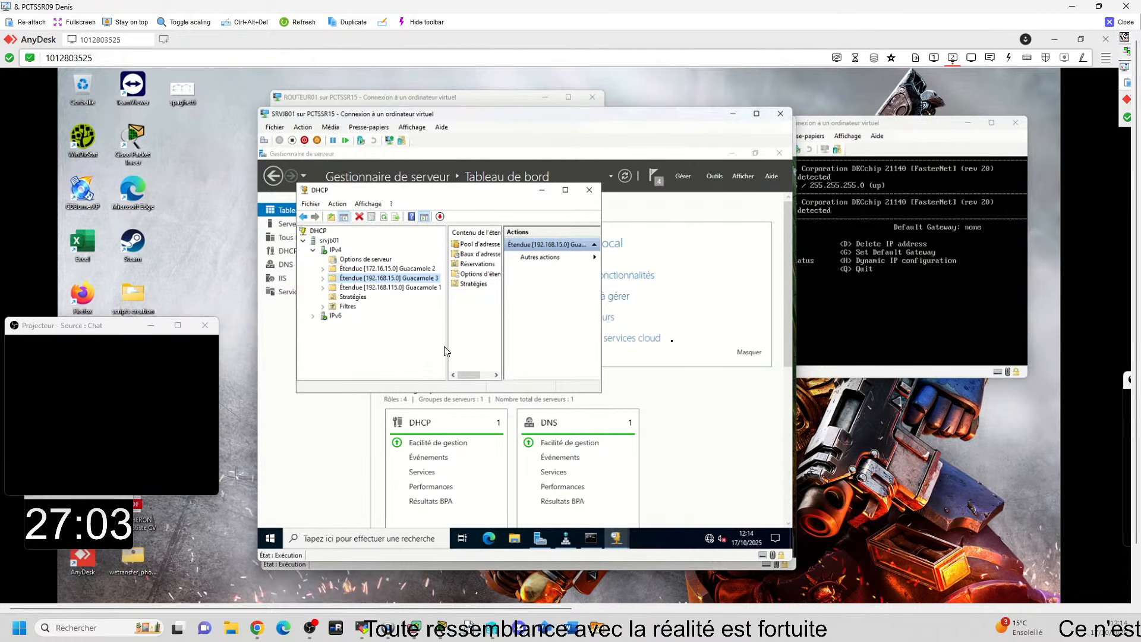
key("alt+Tab")
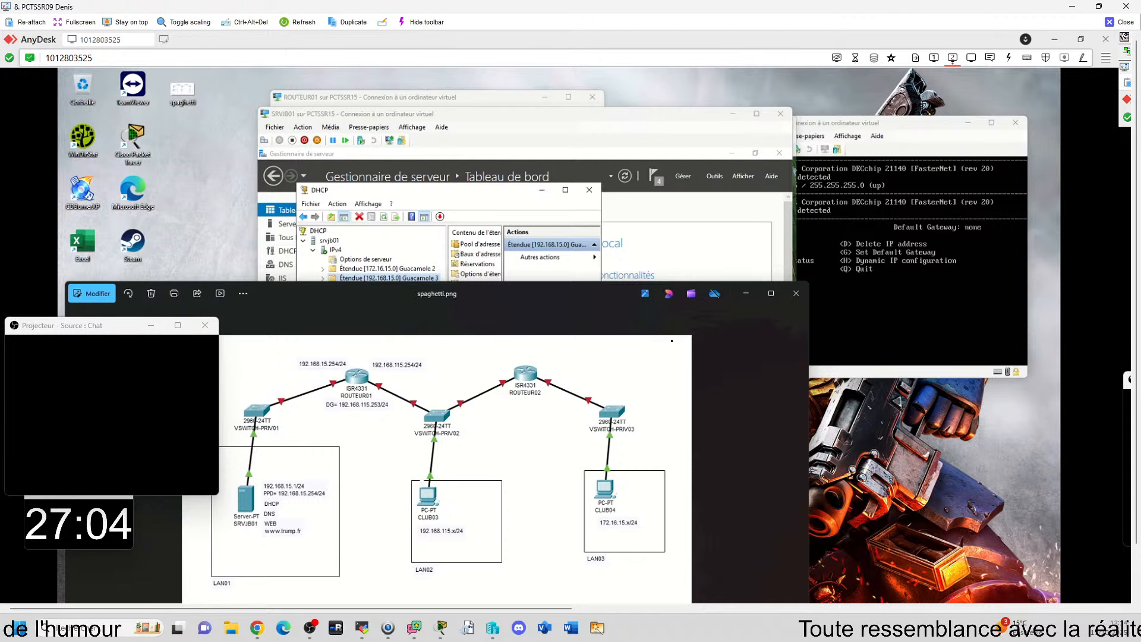
left_click(571, 618)
Step: View the address pool of the 172.16.15.0 Guacamole 2 scope in a maximized DHCP console
double_click(379, 270)
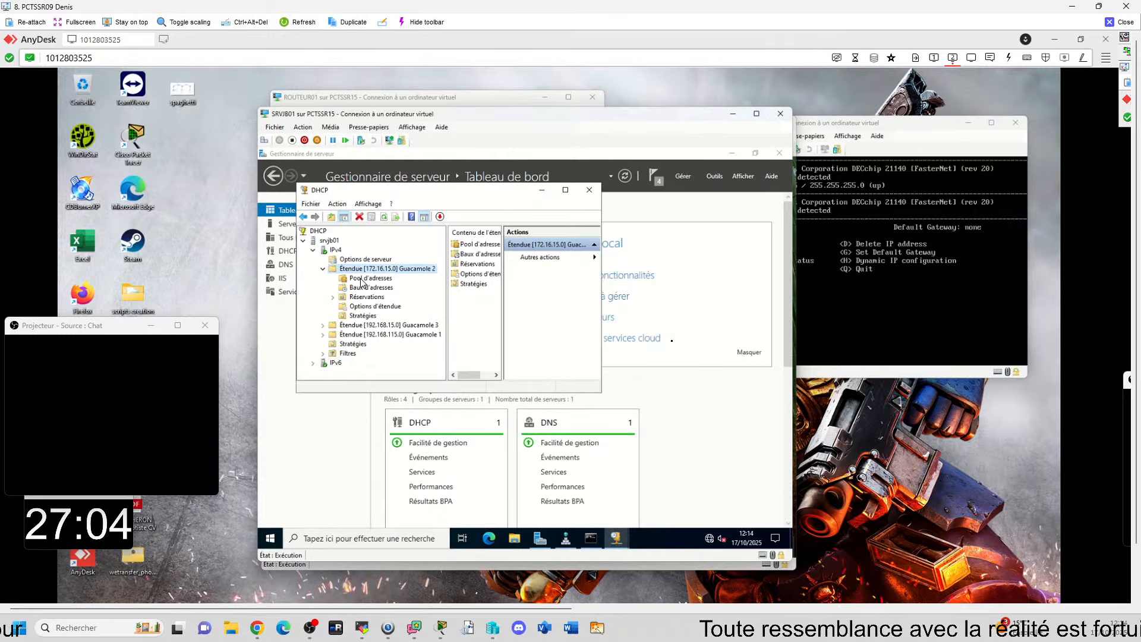
left_click(364, 279)
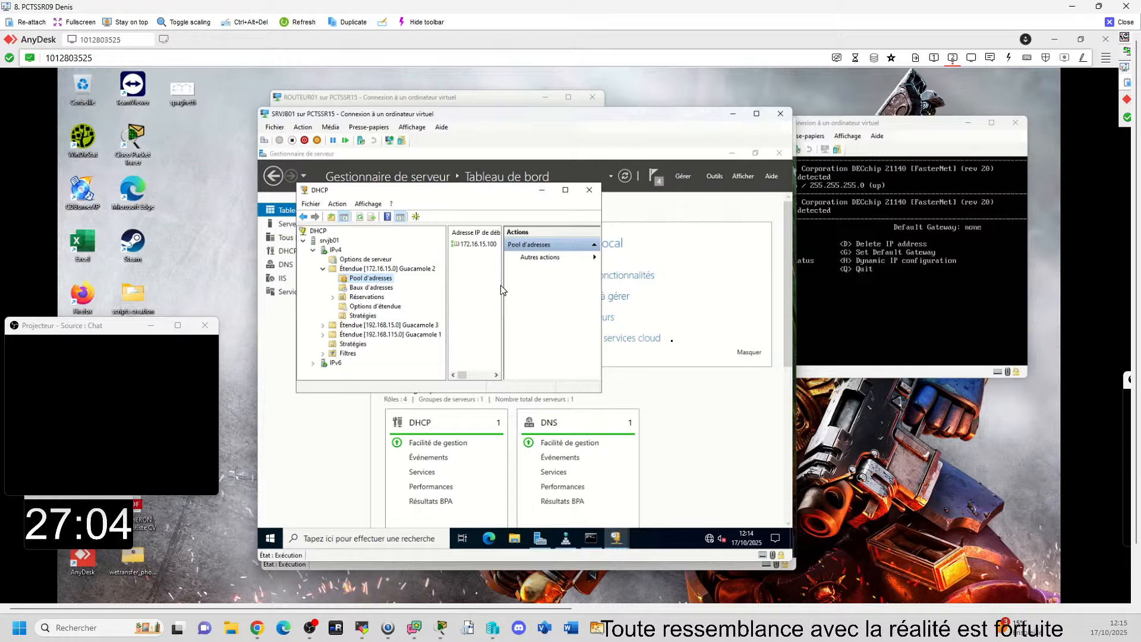
left_click_drag(505, 285, 548, 286)
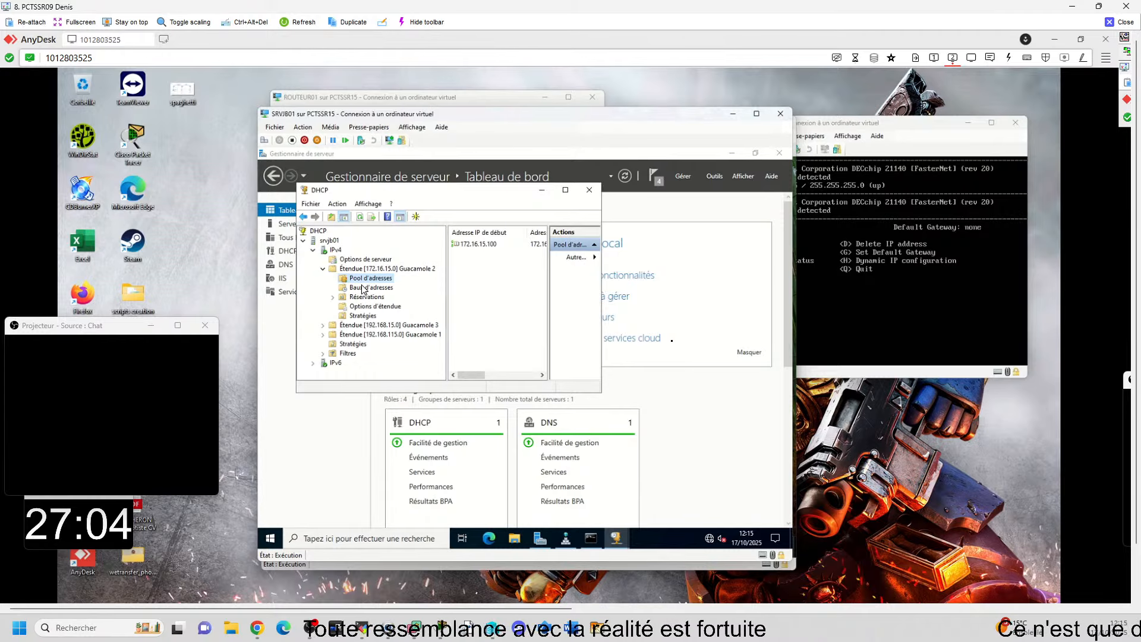
left_click(564, 191)
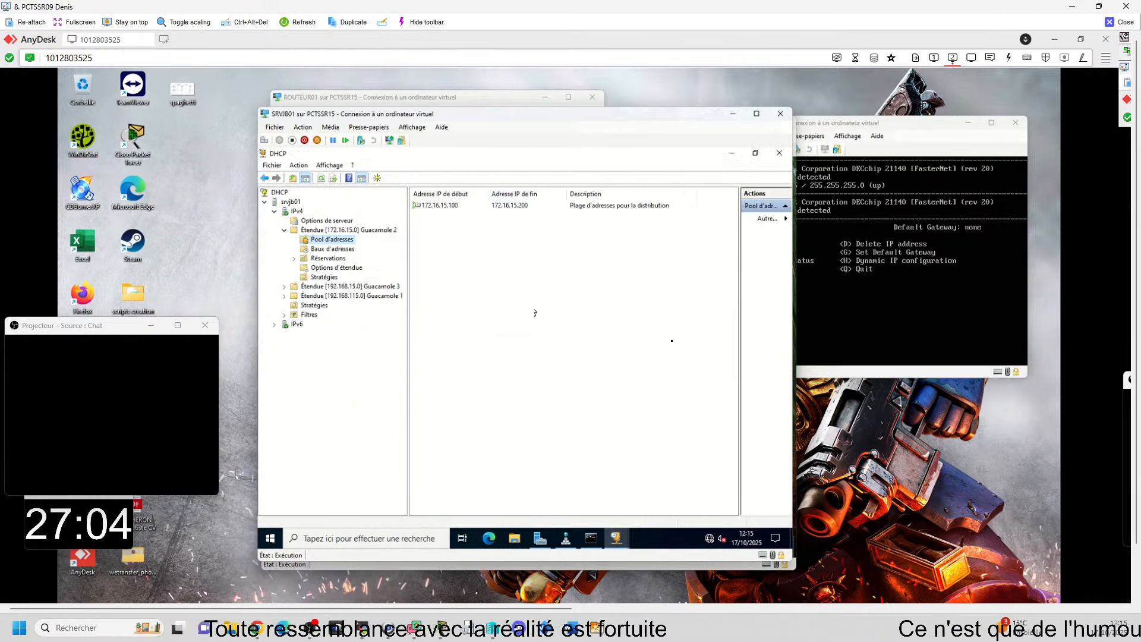
Step: Examine the address leases and reservations of the 172.16.15.0 scope, and recheck its address pool
left_click(330, 250)
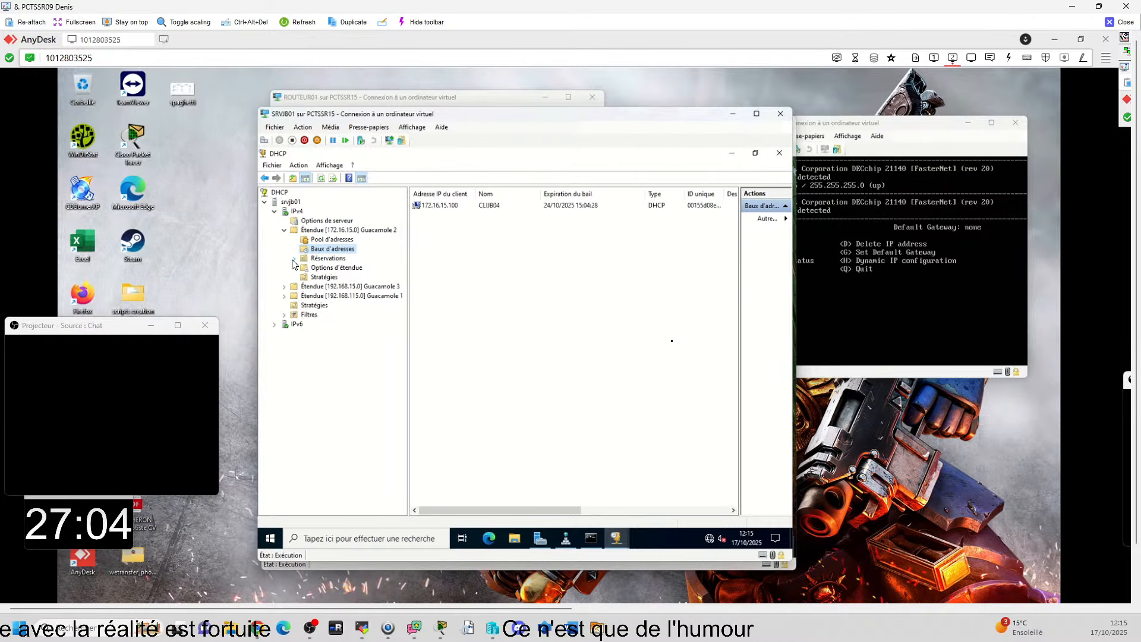
left_click(332, 259)
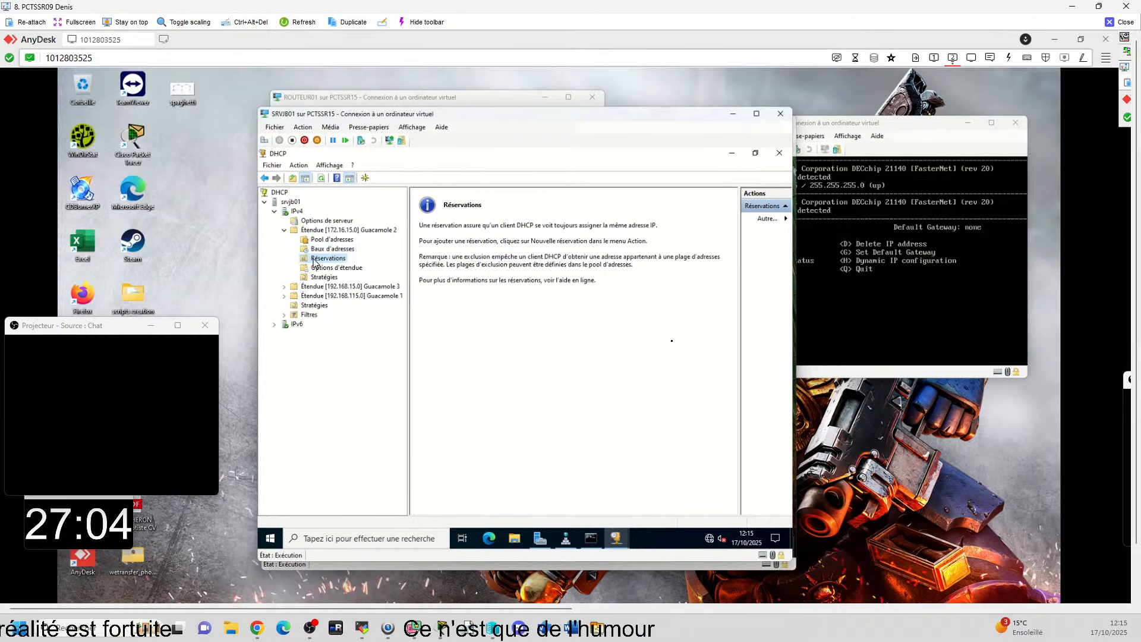
key("Up")
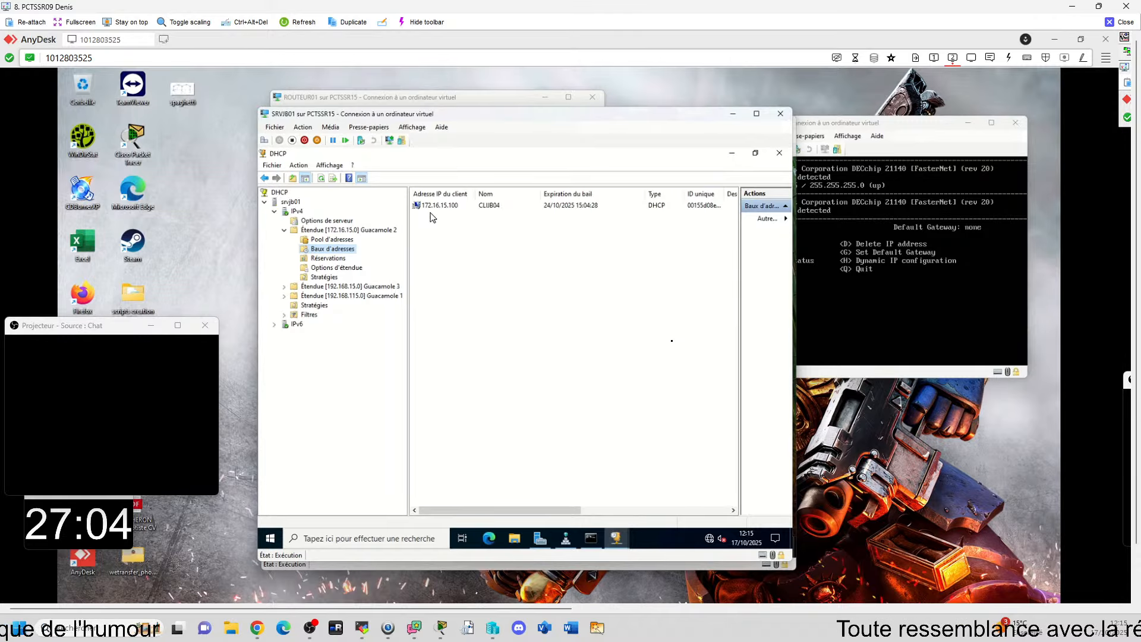
left_click(326, 239)
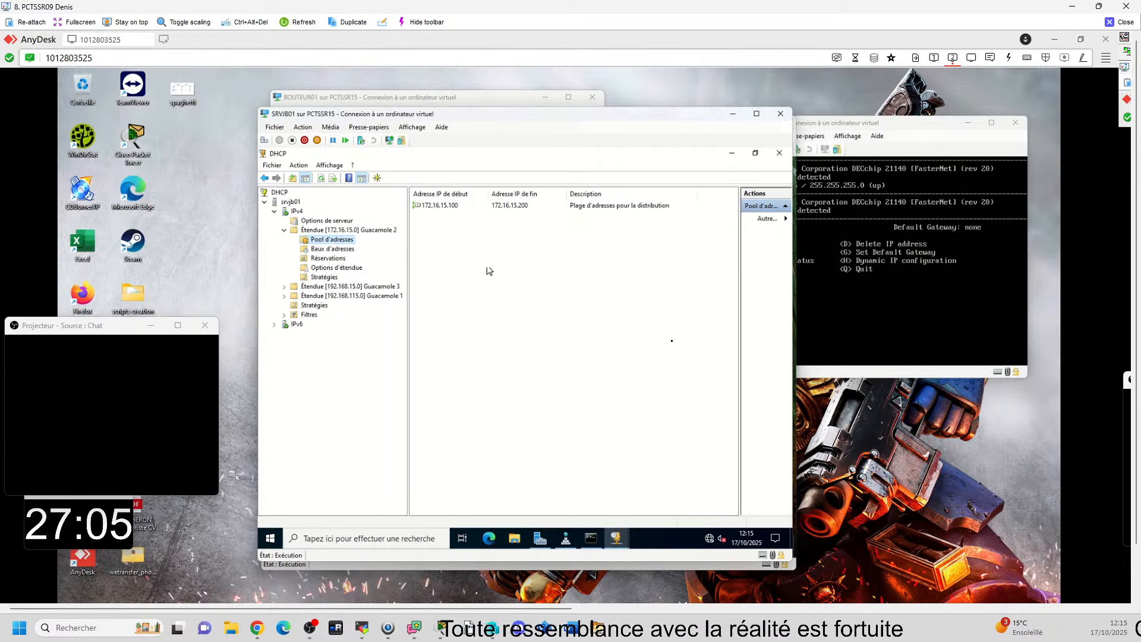
Step: Display the 172.16.15.0 scope's options and open the 003 Routeur option to read its gateway address
left_click(328, 230)
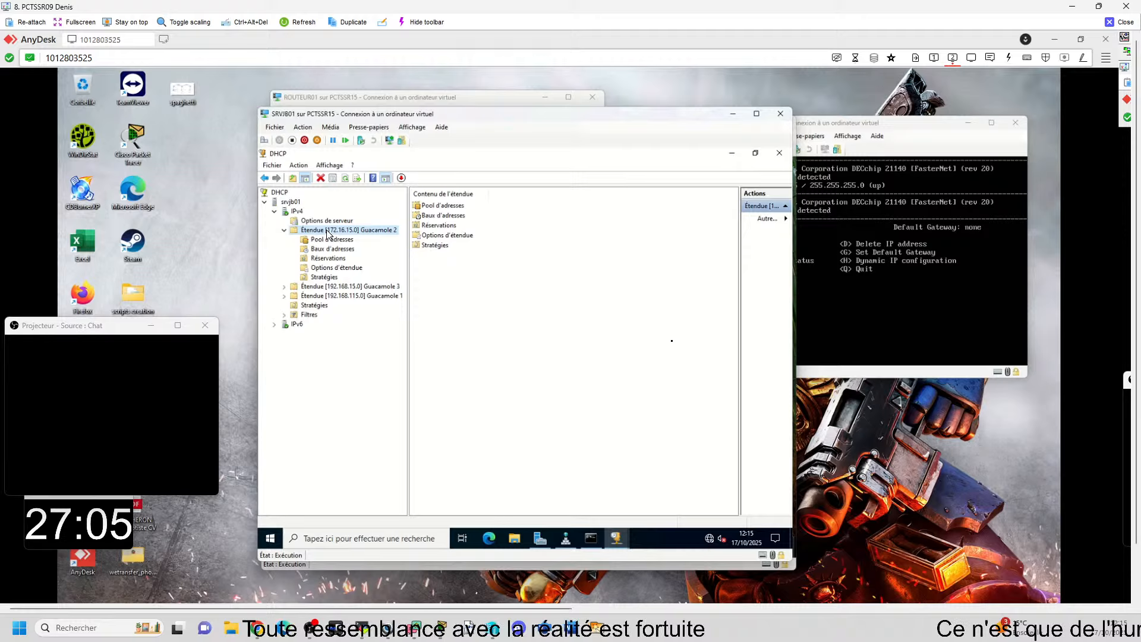
left_click(336, 268)
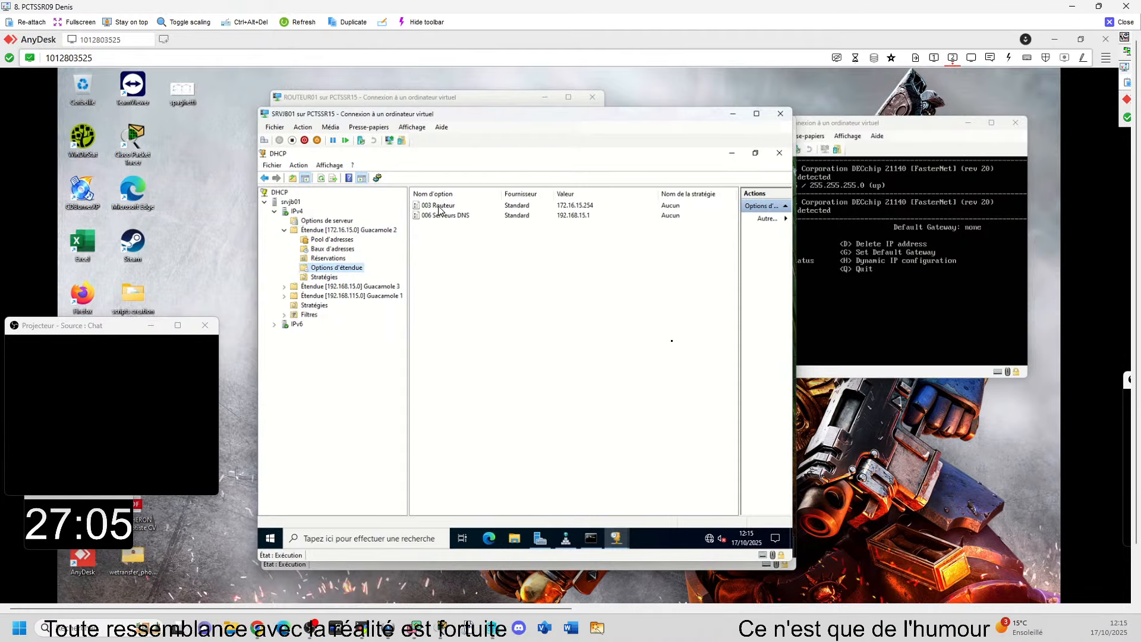
left_click(523, 205)
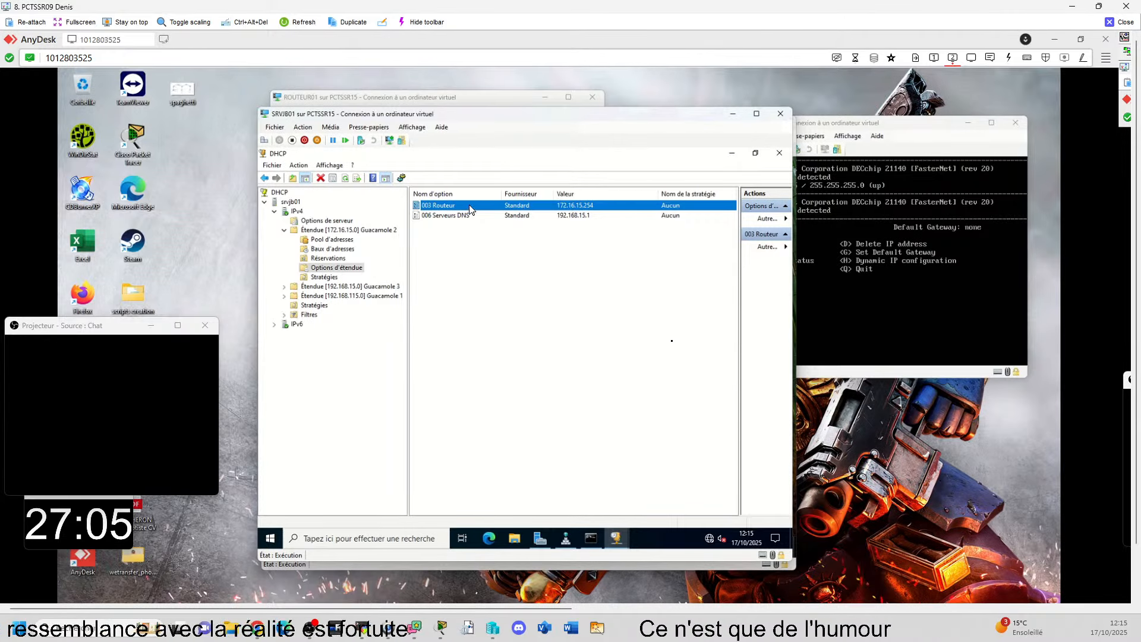
double_click(438, 206)
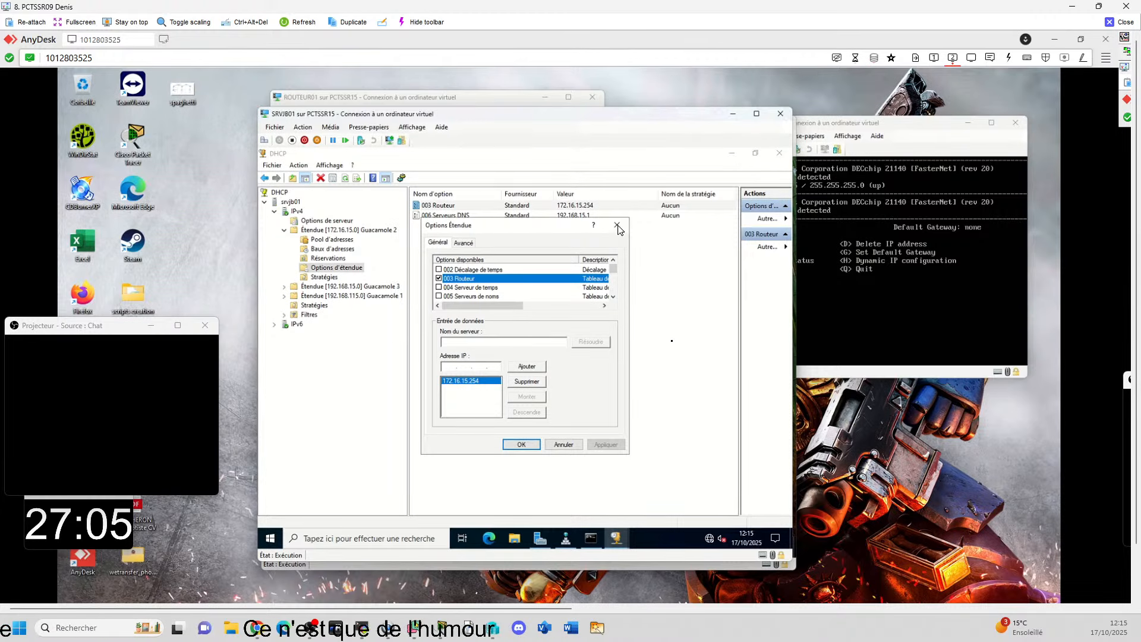
Step: On the ROUTEUR02 console, try entering eth01 at the pending interface prompt, and abort that IP address entry
key("alt+Tab")
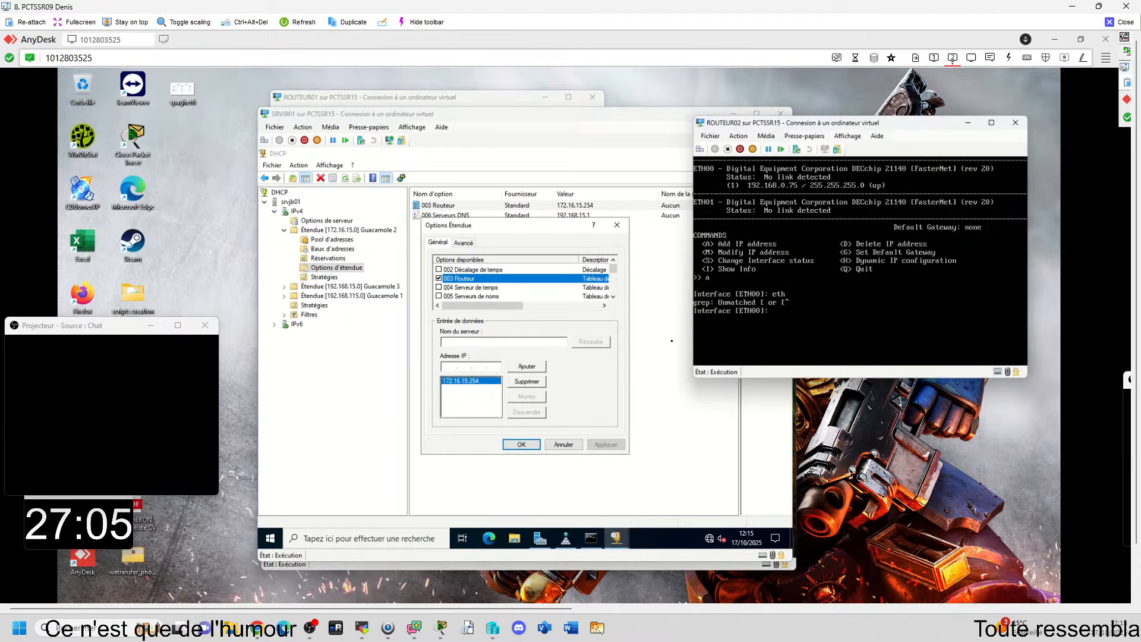
type("et")
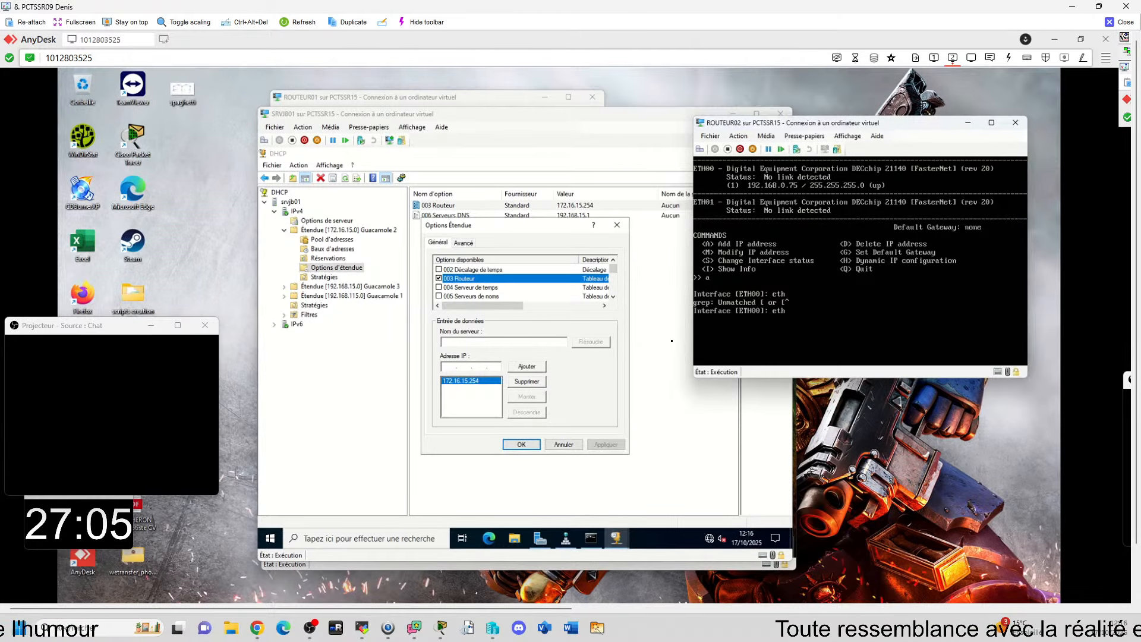
type("h01")
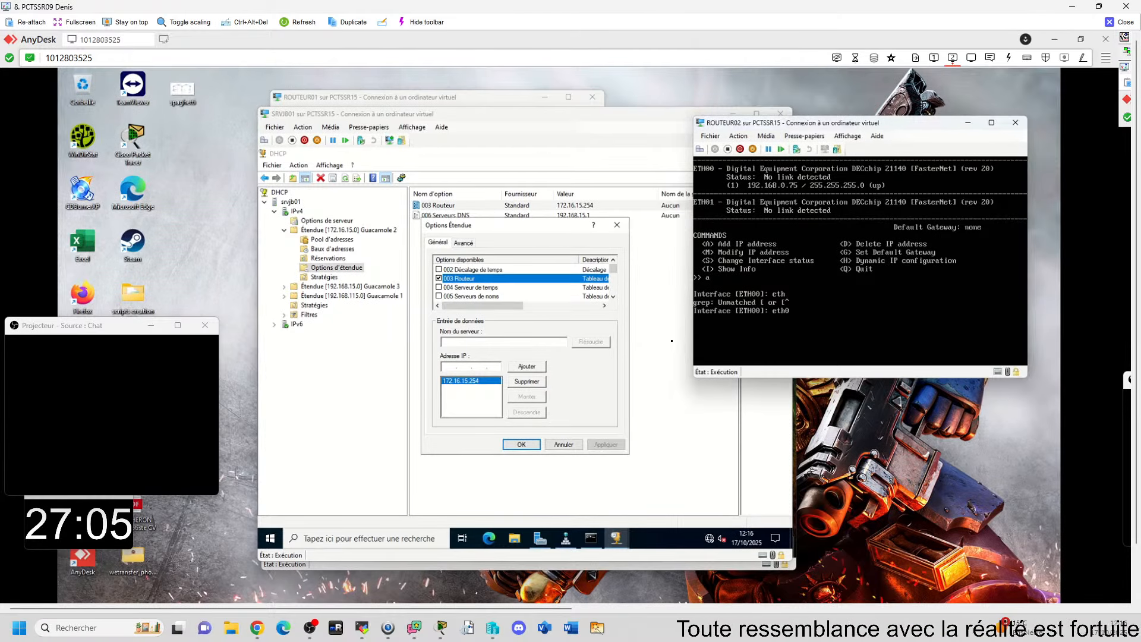
key("Return")
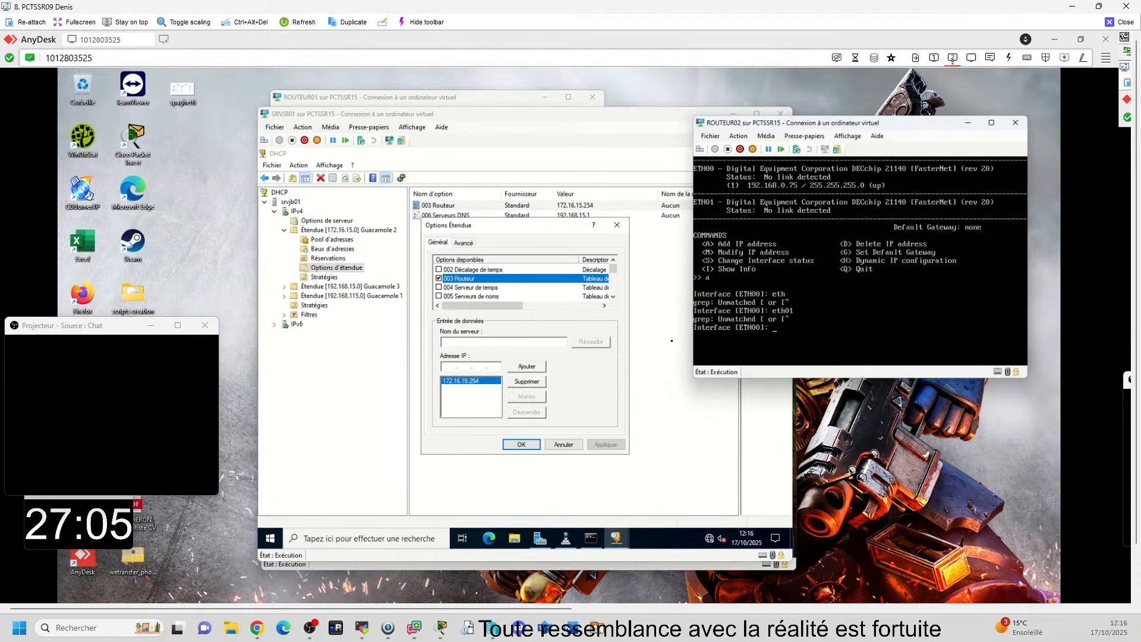
key("Return")
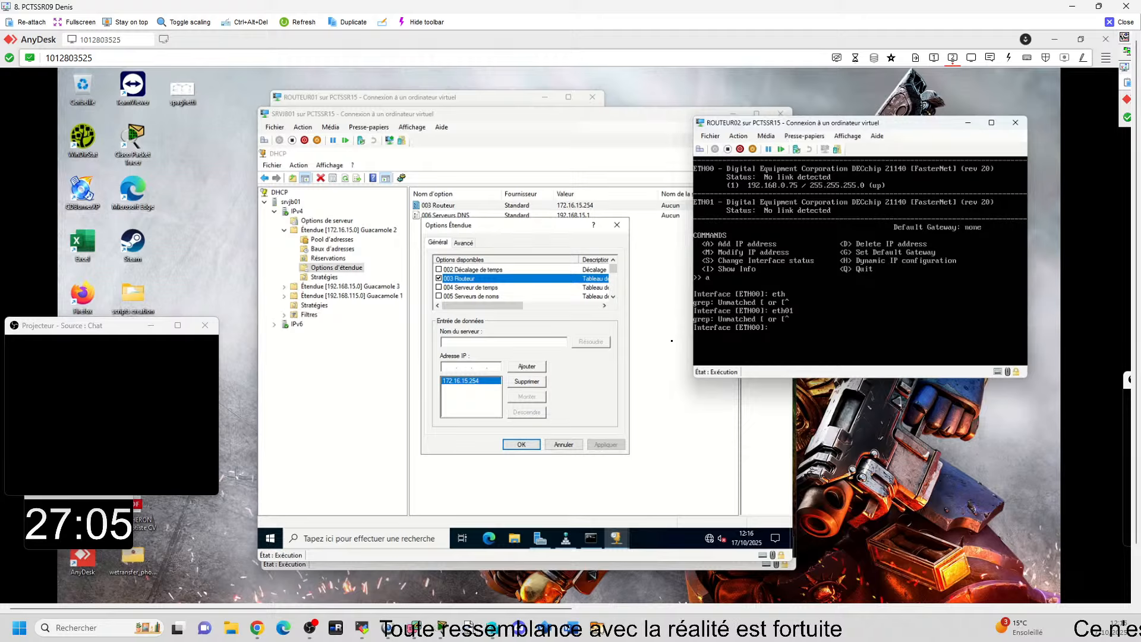
key("Return")
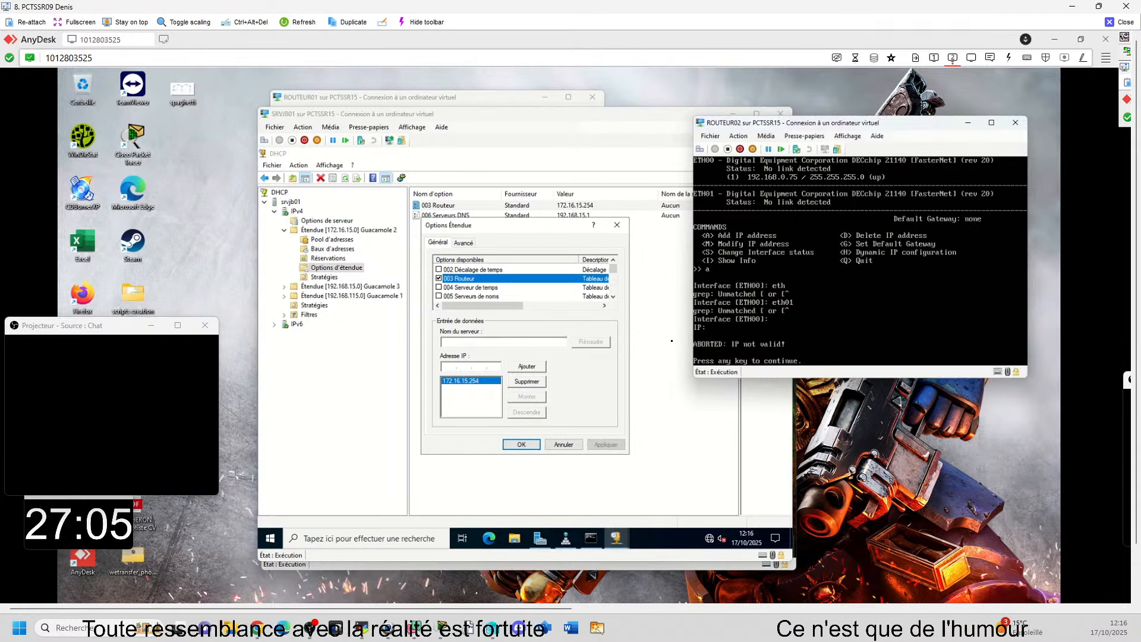
key("Return")
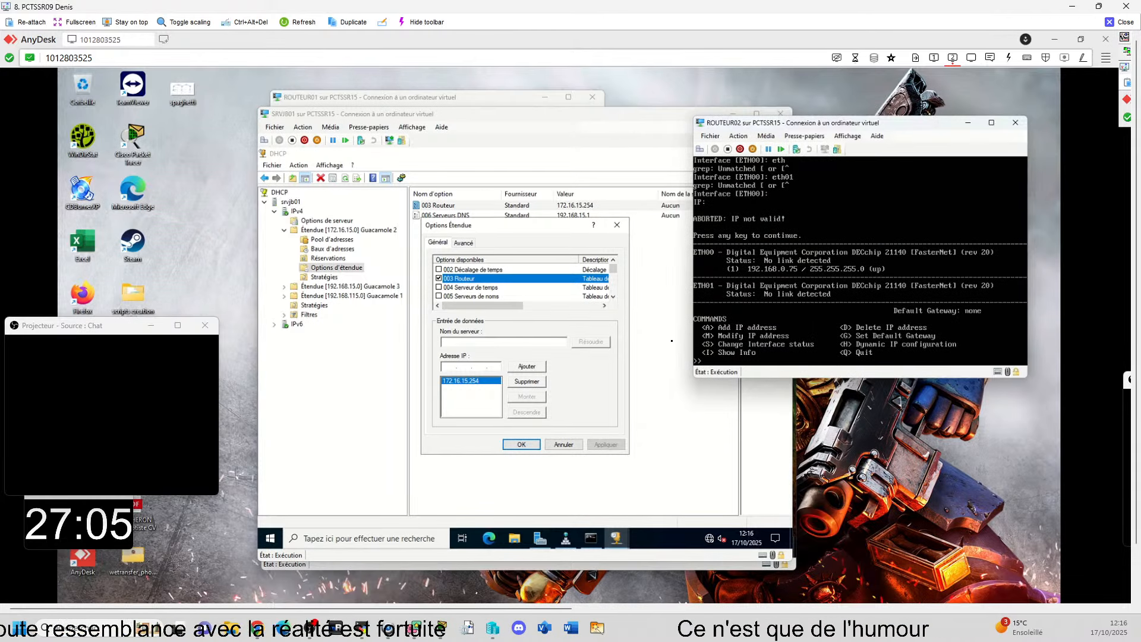
Step: Start adding an IP address on ROUTEUR02 with interface eth01 and address 172.16.15.254
type("a")
key("Return")
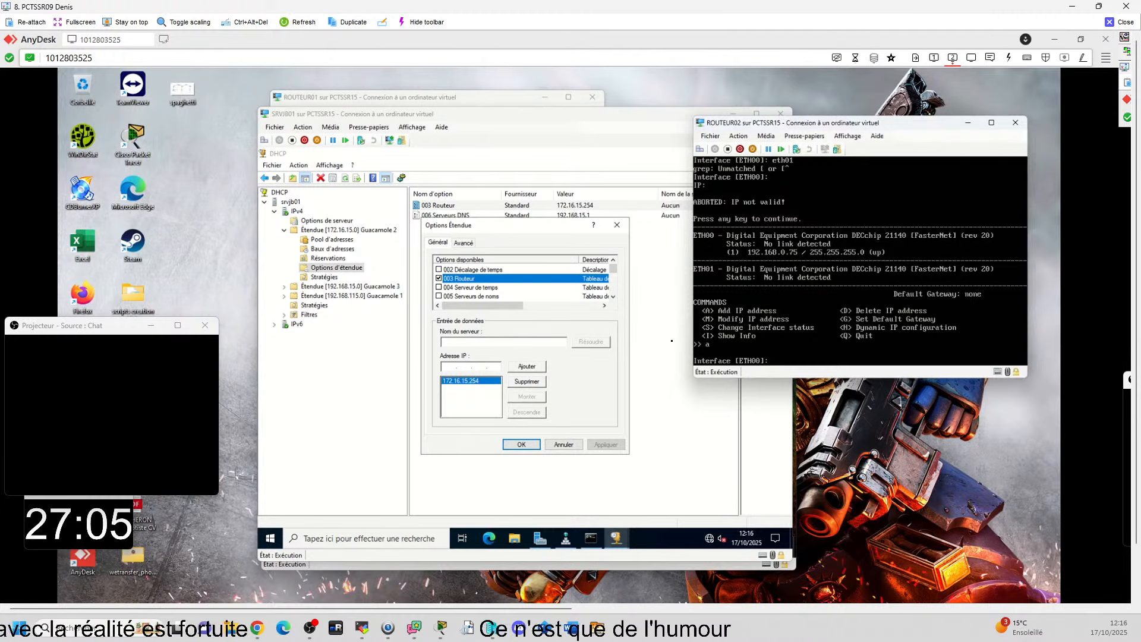
type("e")
type("th01")
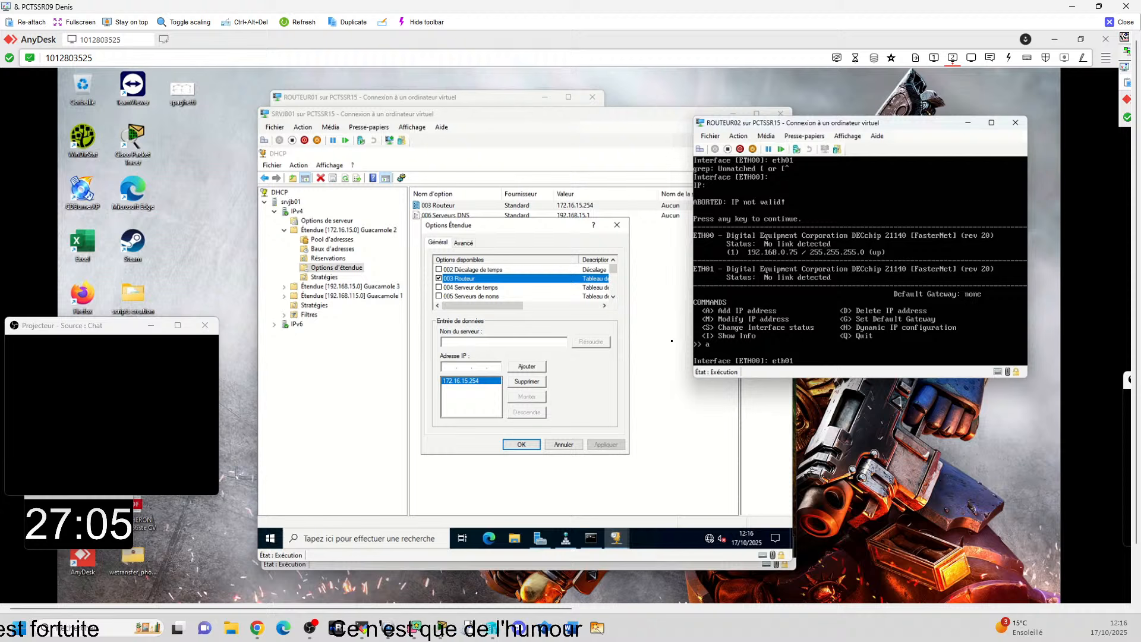
key("Return")
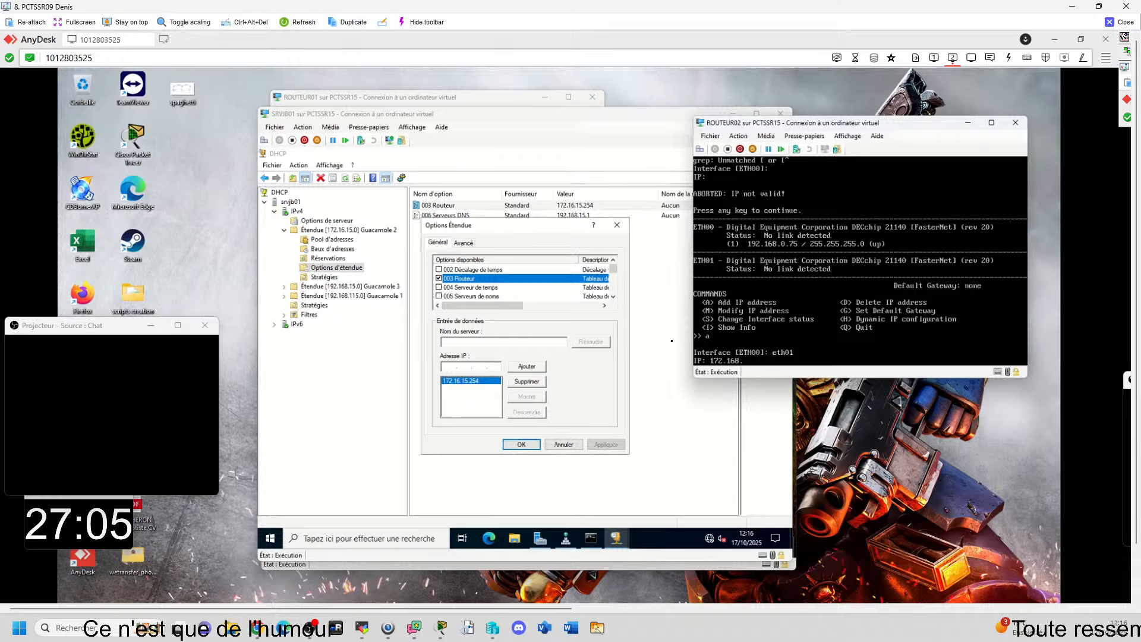
type("172.168.15.254")
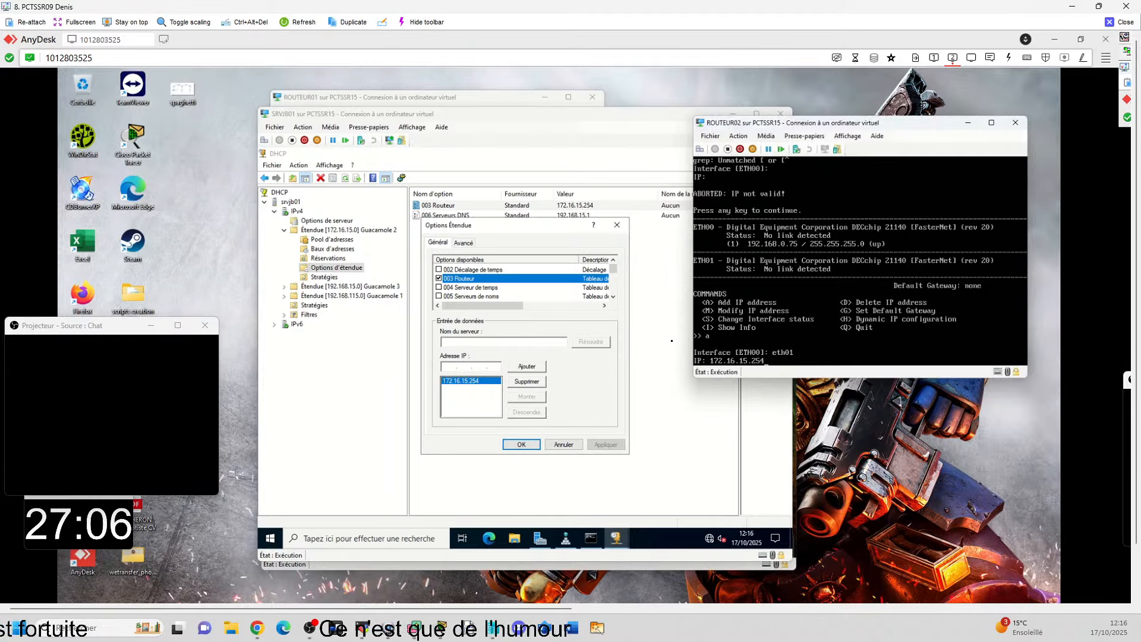
key("Return")
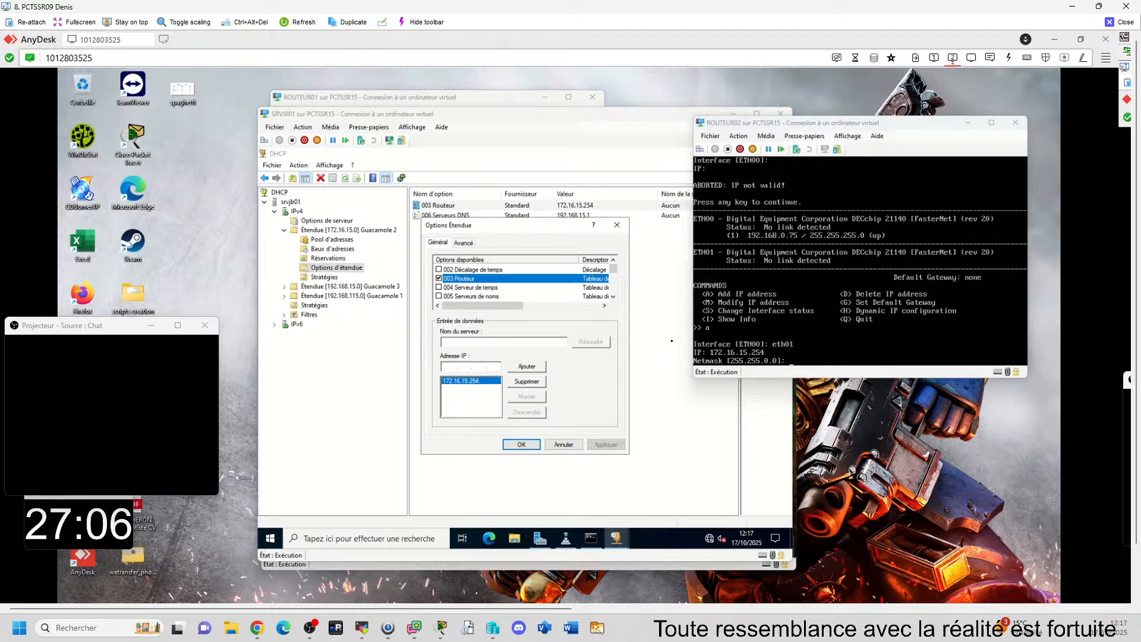
Step: Check the network diagram and set the netmask of ROUTEUR02's new eth01 address to 255.255.255.0
key("alt+Tab")
key("super+Down")
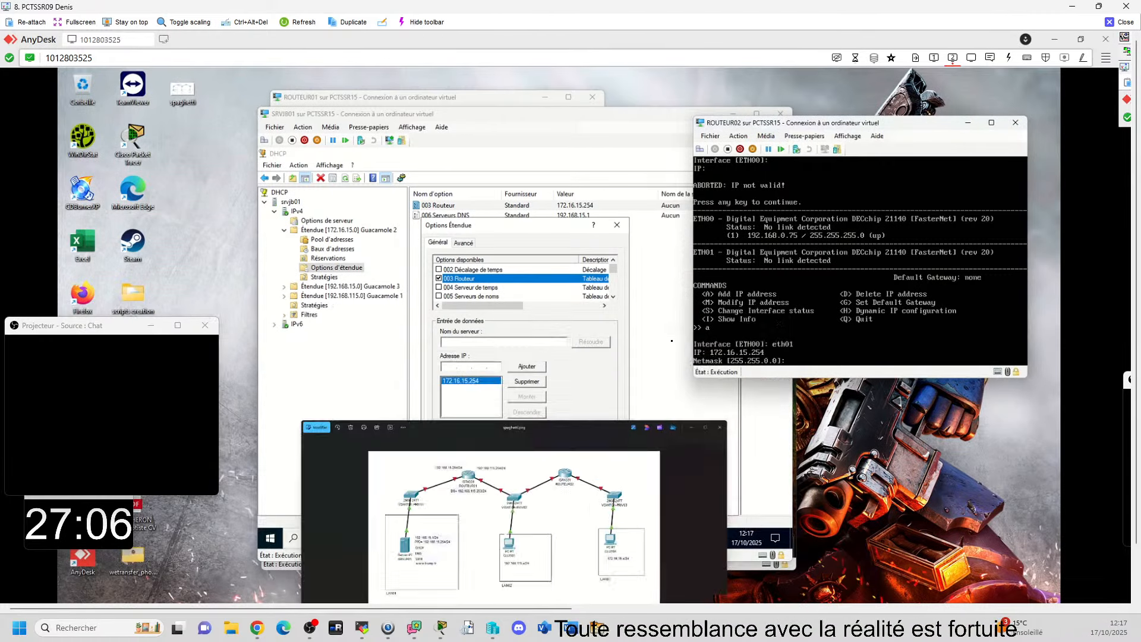
type("255")
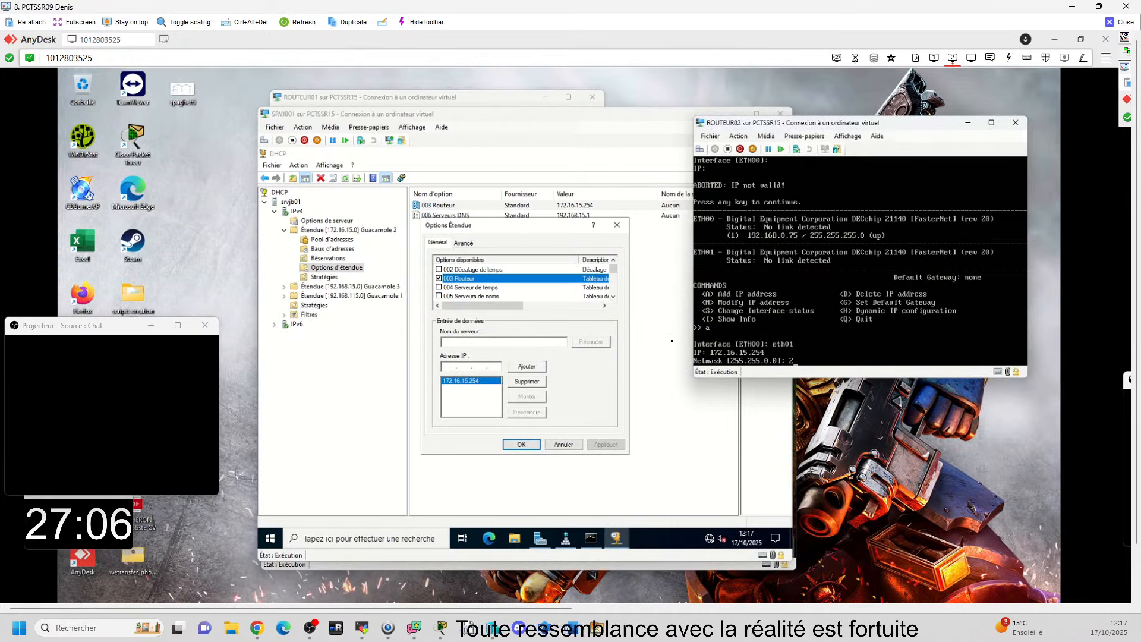
type(".255.")
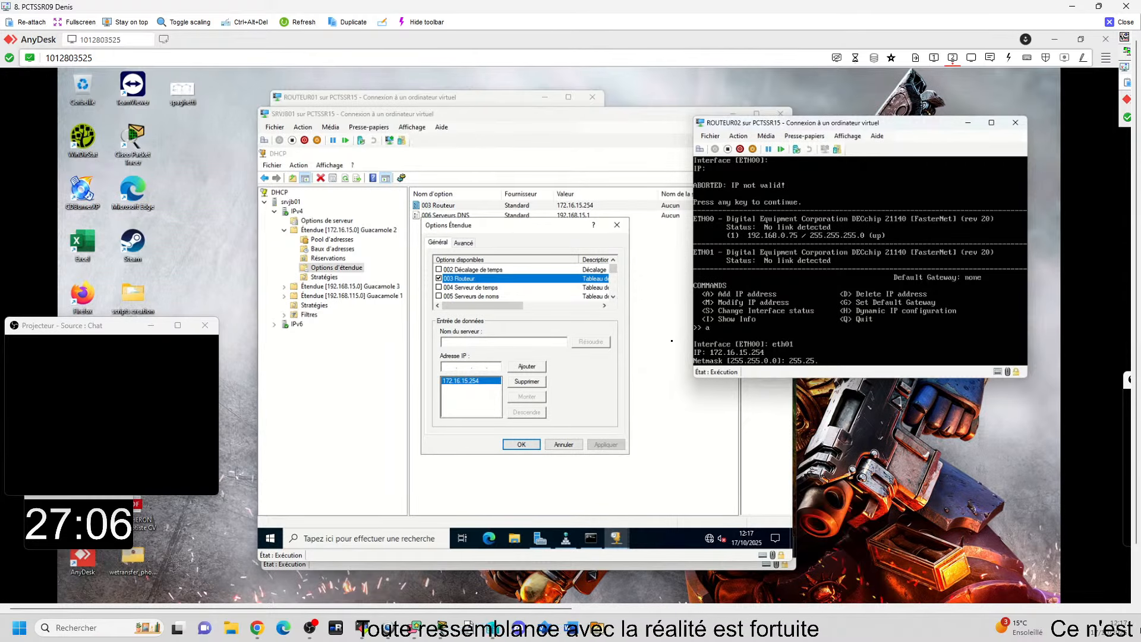
type("255")
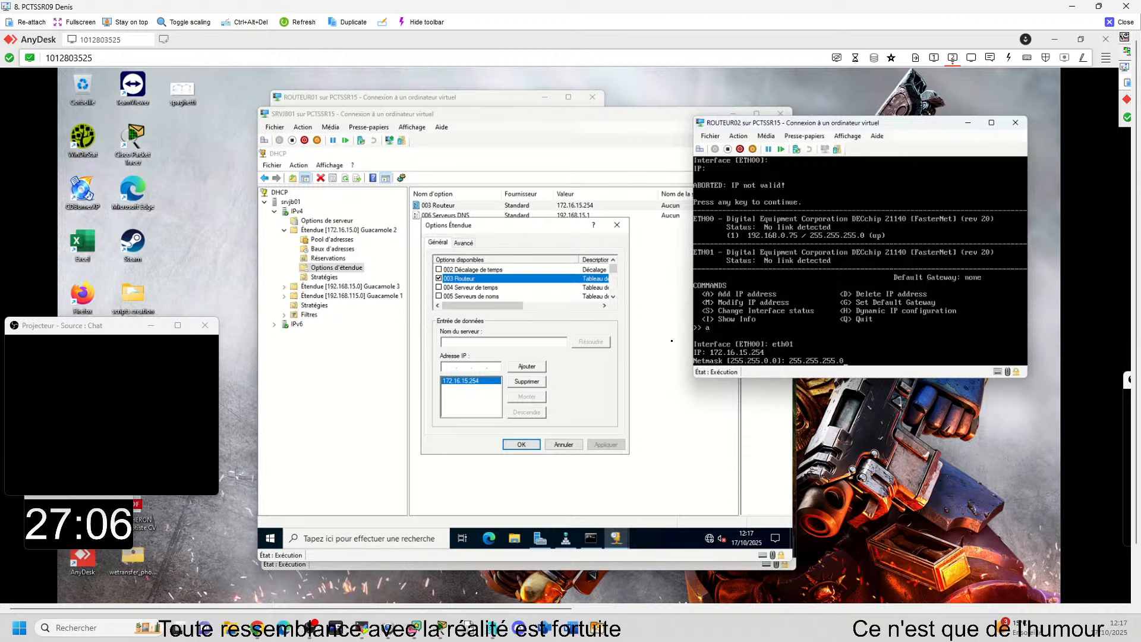
type(".0")
key("Return")
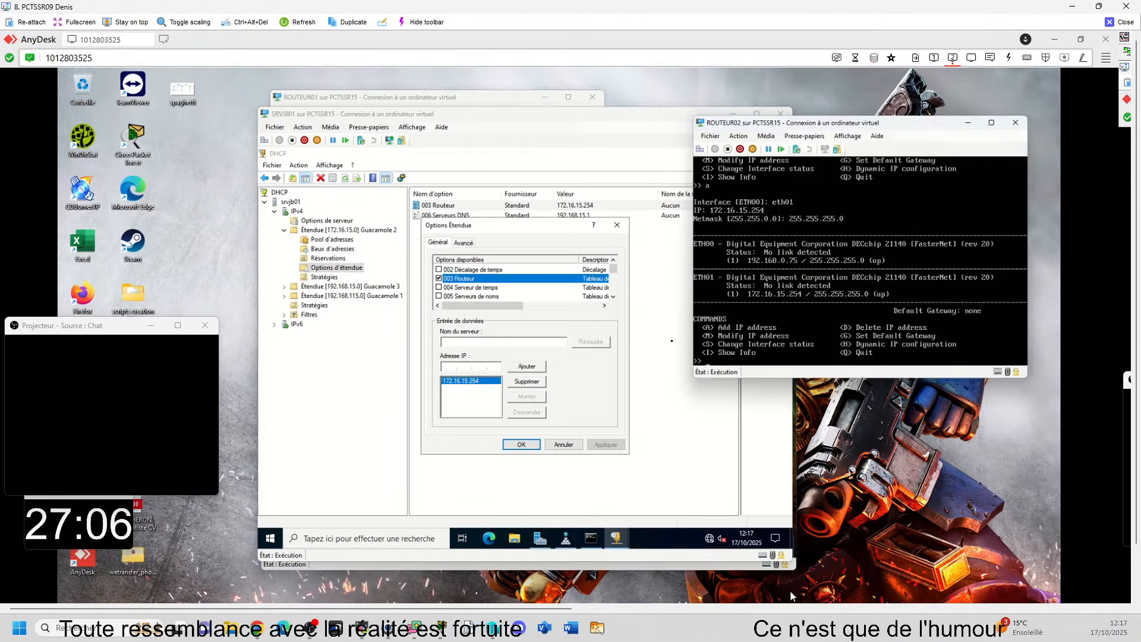
Step: Close the 003 Routeur option, minimize both DHCP consoles on SRVJB01, and return to the ROUTEUR02 console
left_click(526, 445)
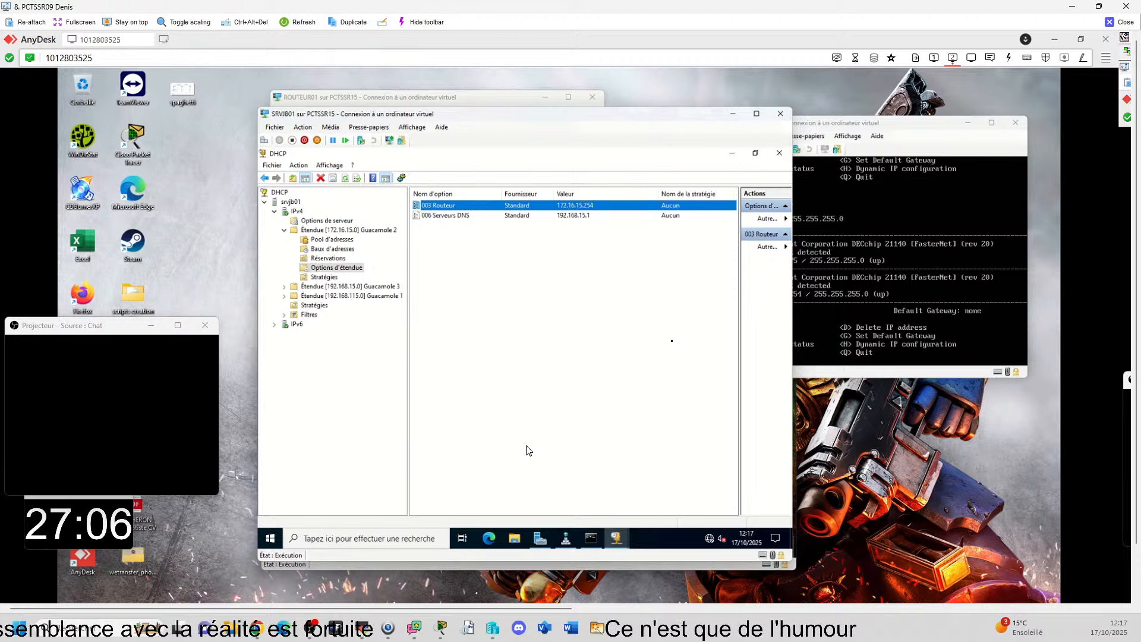
left_click(732, 153)
left_click(733, 154)
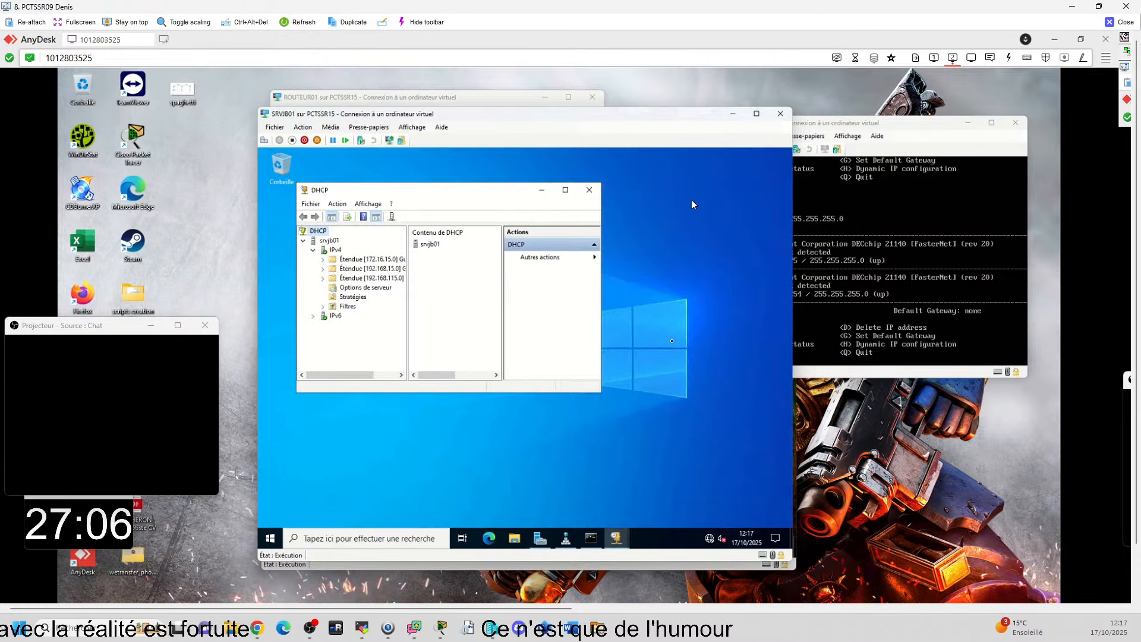
left_click(544, 190)
left_click(880, 237)
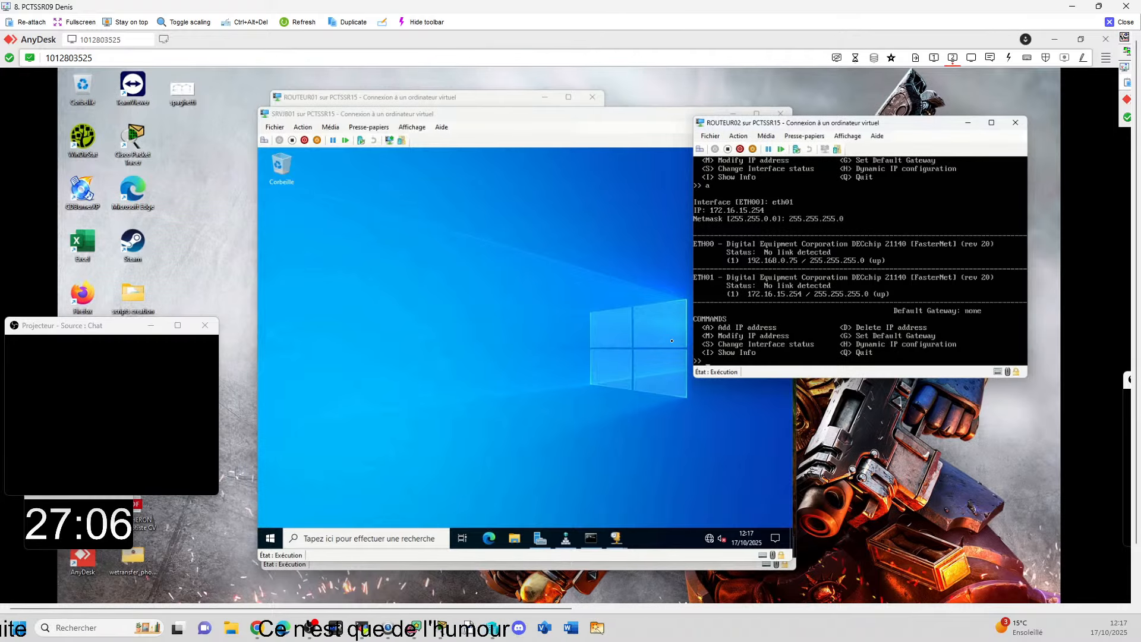
mouse_move(675, 609)
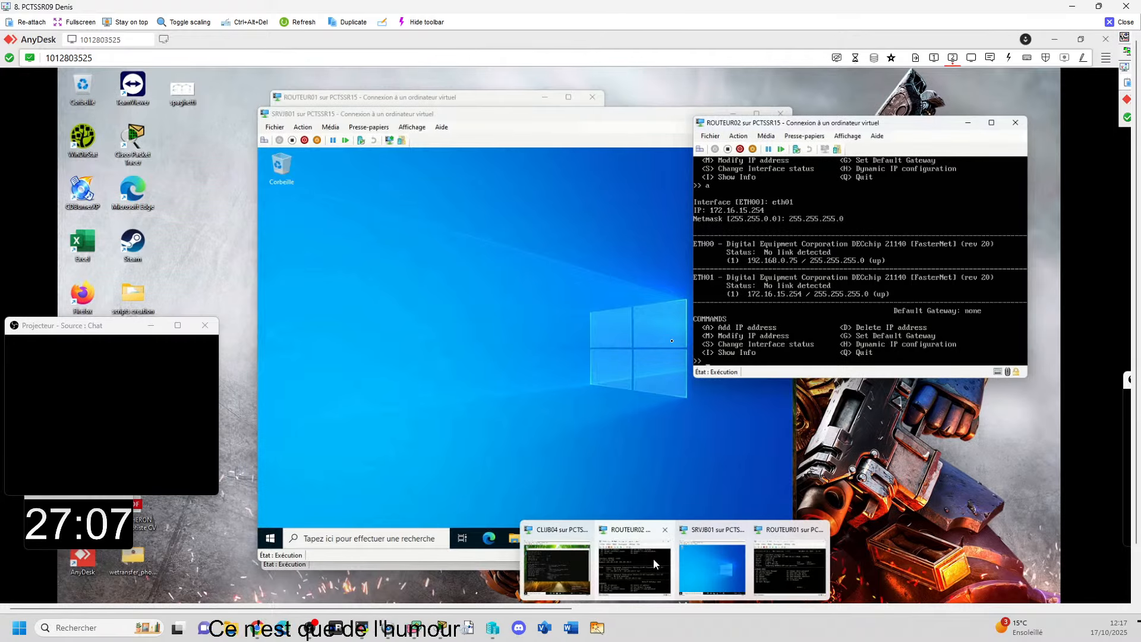
left_click(567, 558)
left_click(475, 546)
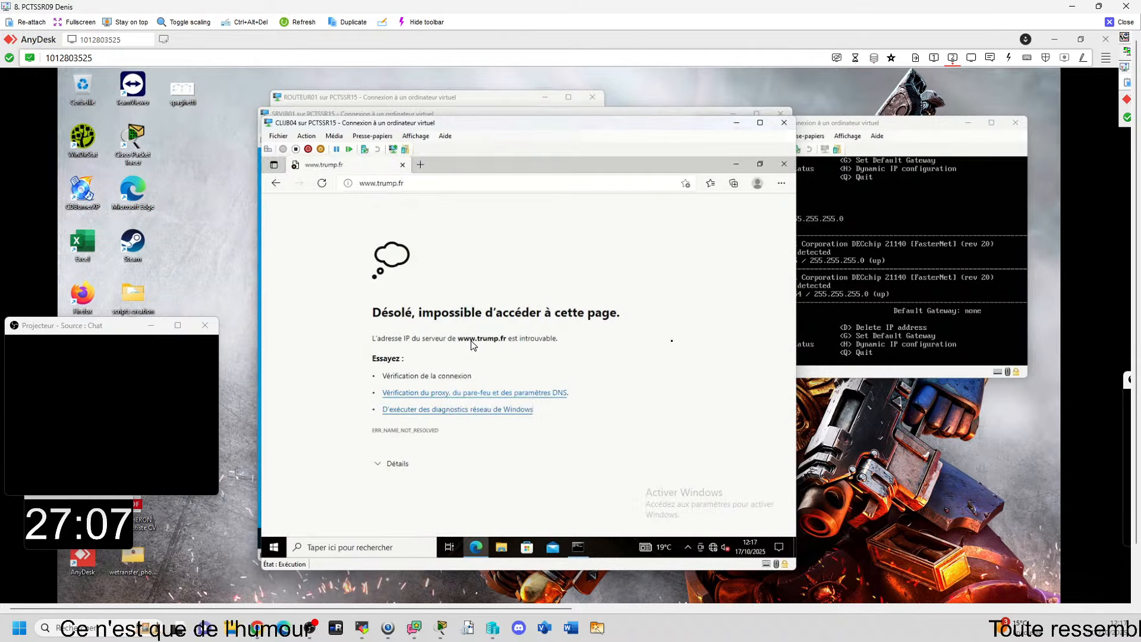
left_click(394, 185)
left_click(393, 186)
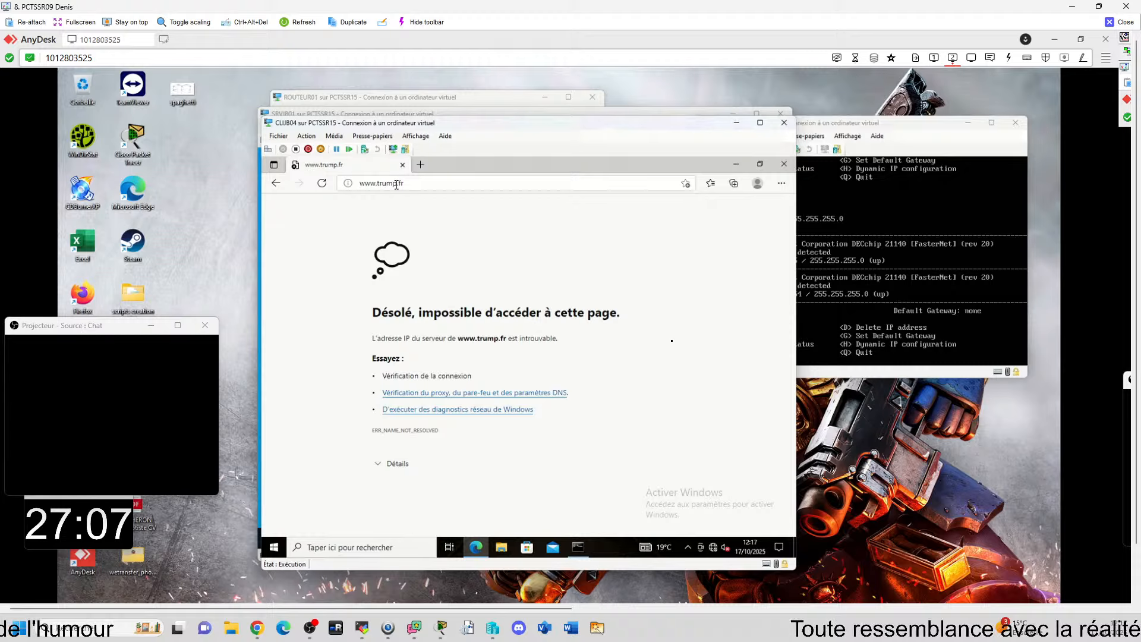
left_click(402, 185)
left_click(402, 185)
left_click(736, 164)
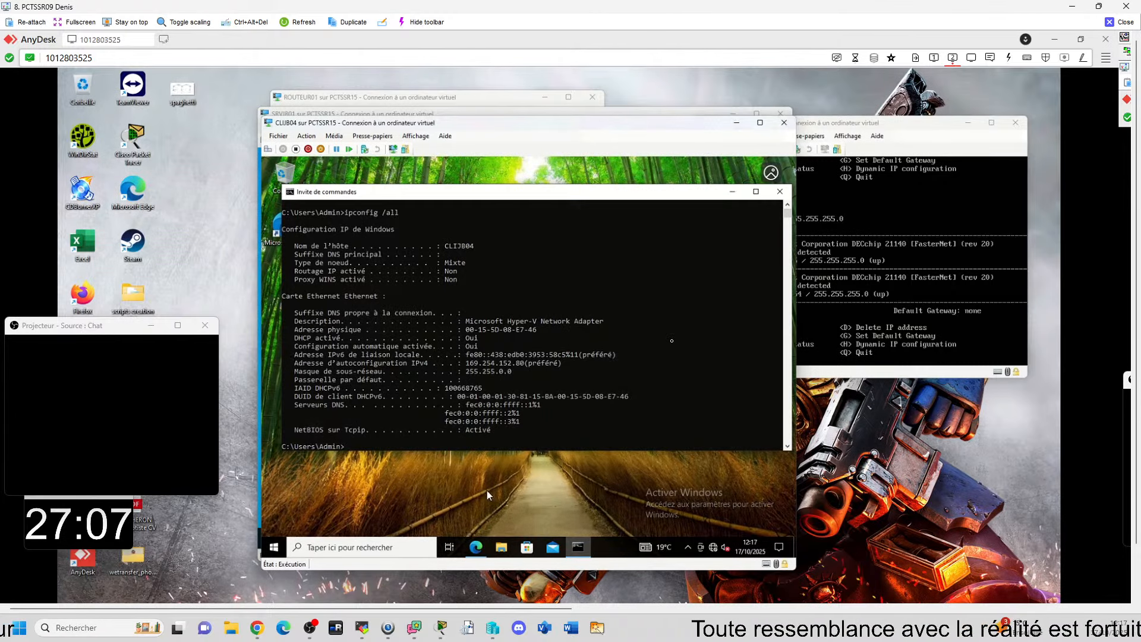
Step: Release and renew CLIJB04's IP configuration from the command prompt with ipconfig /release && ipconfig /renew
left_click(487, 440)
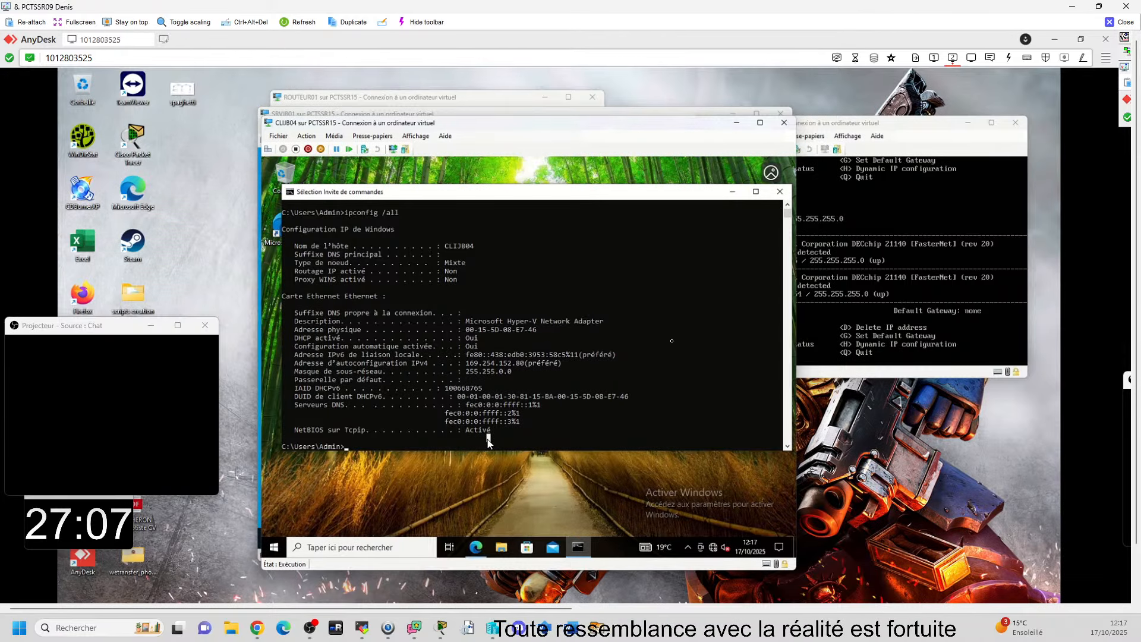
type("ipconf")
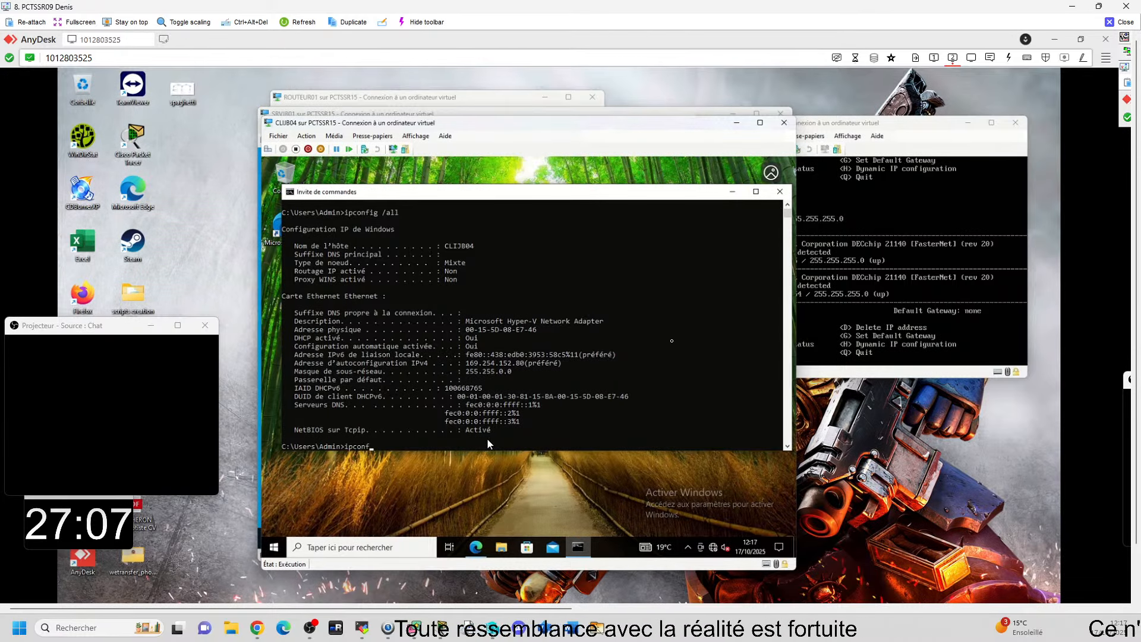
type("ig")
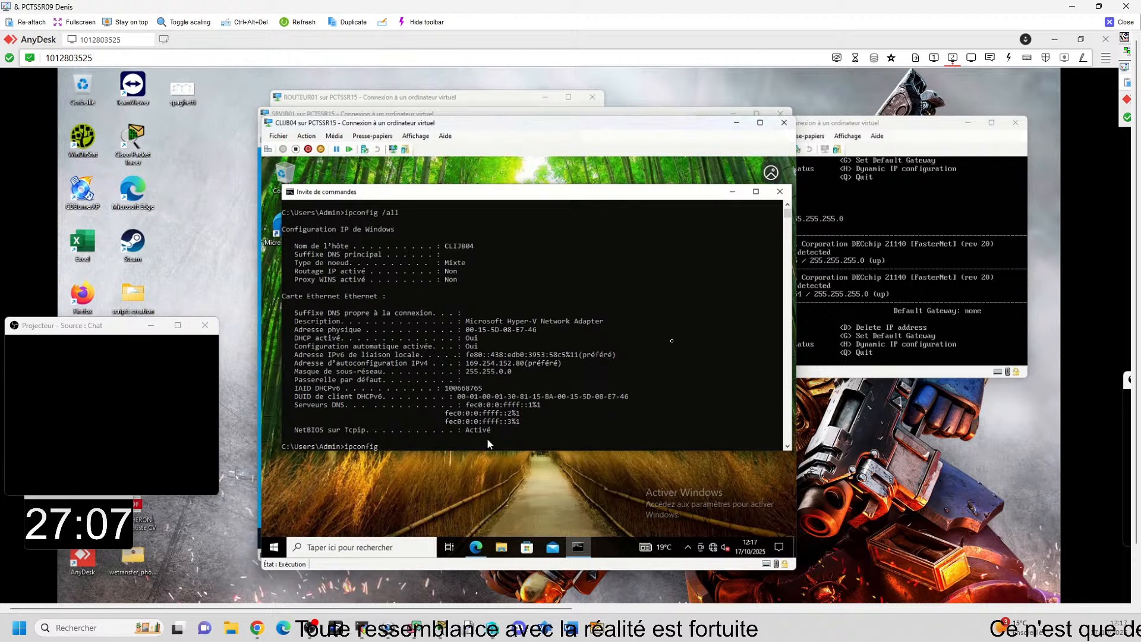
type(" /release")
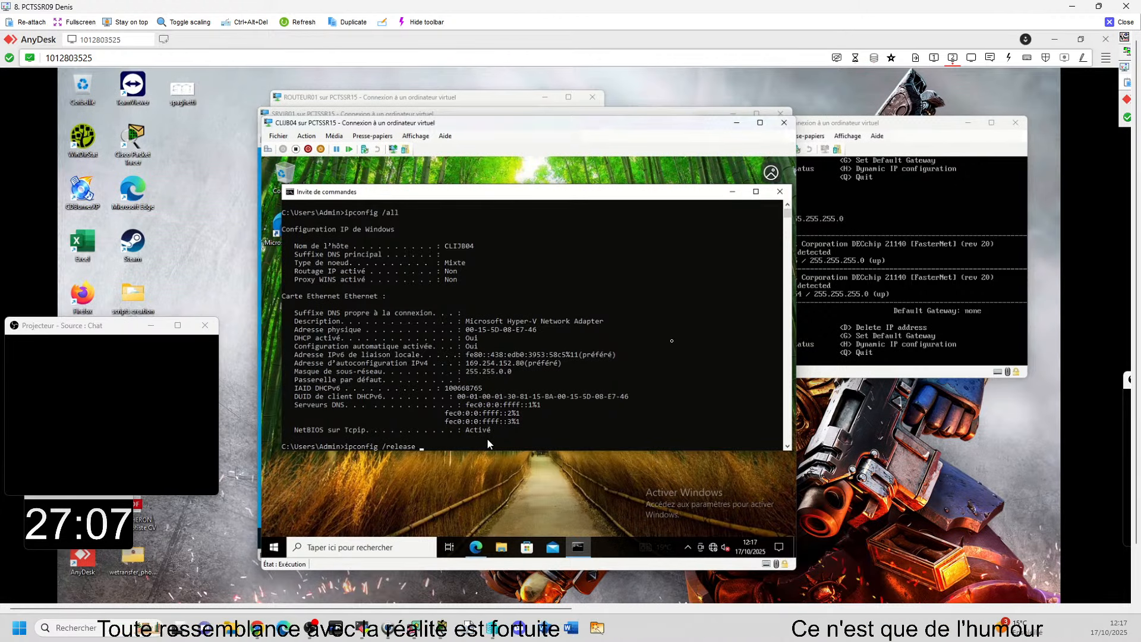
type(" &&")
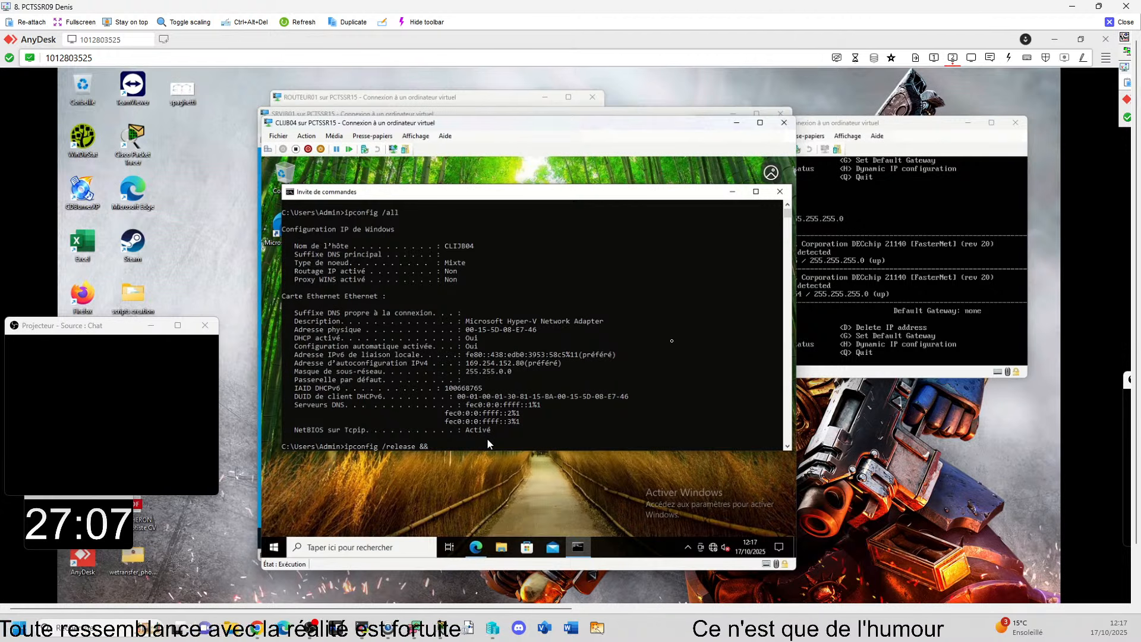
type(" ipconfig ")
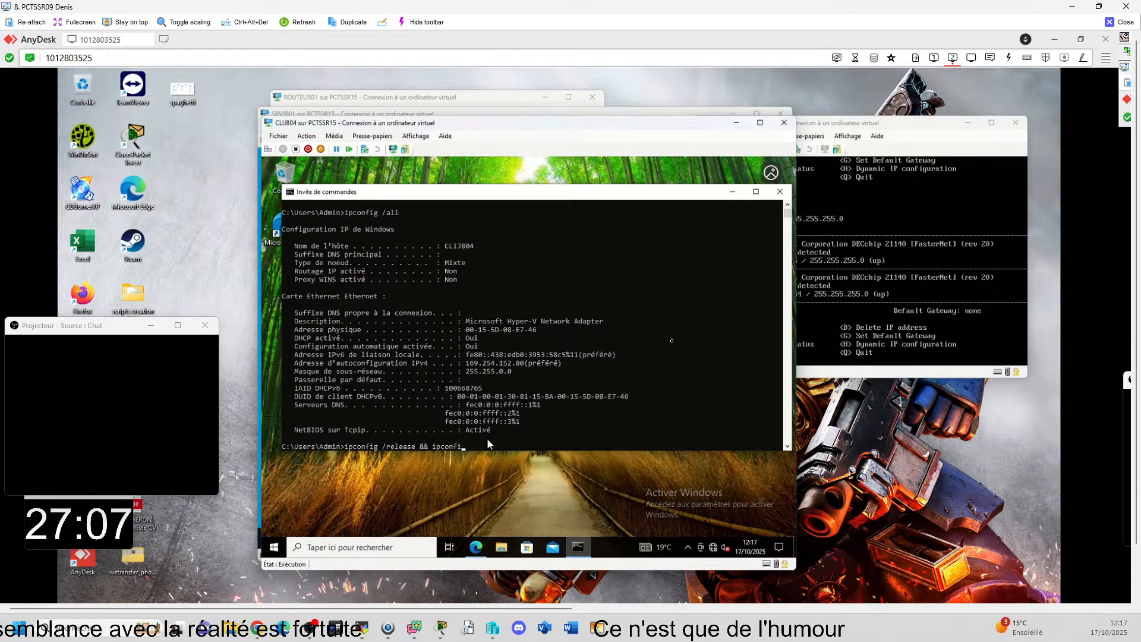
type("/renew")
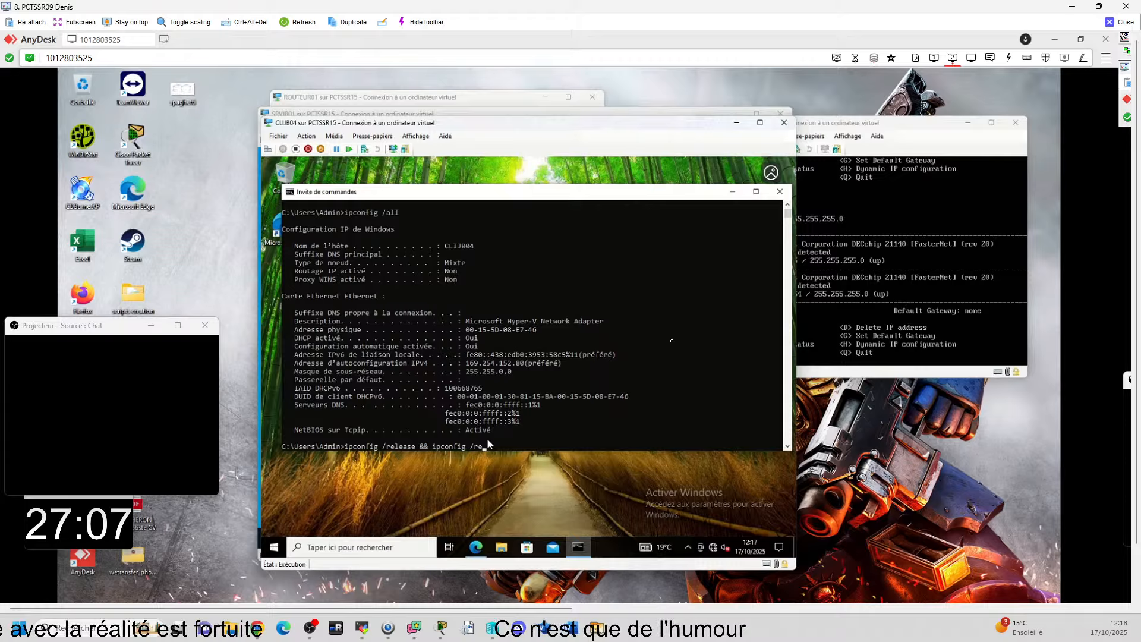
key("Return")
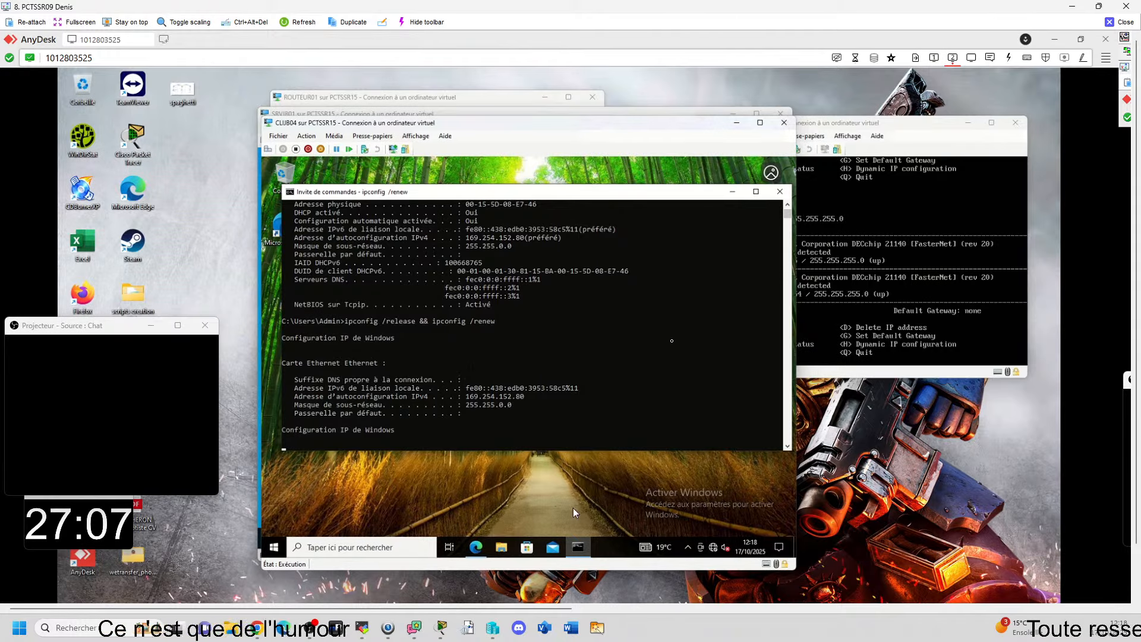
Step: Run ipconfig /all from the Windows search on CLIJB04
left_click(388, 551)
type("ipco")
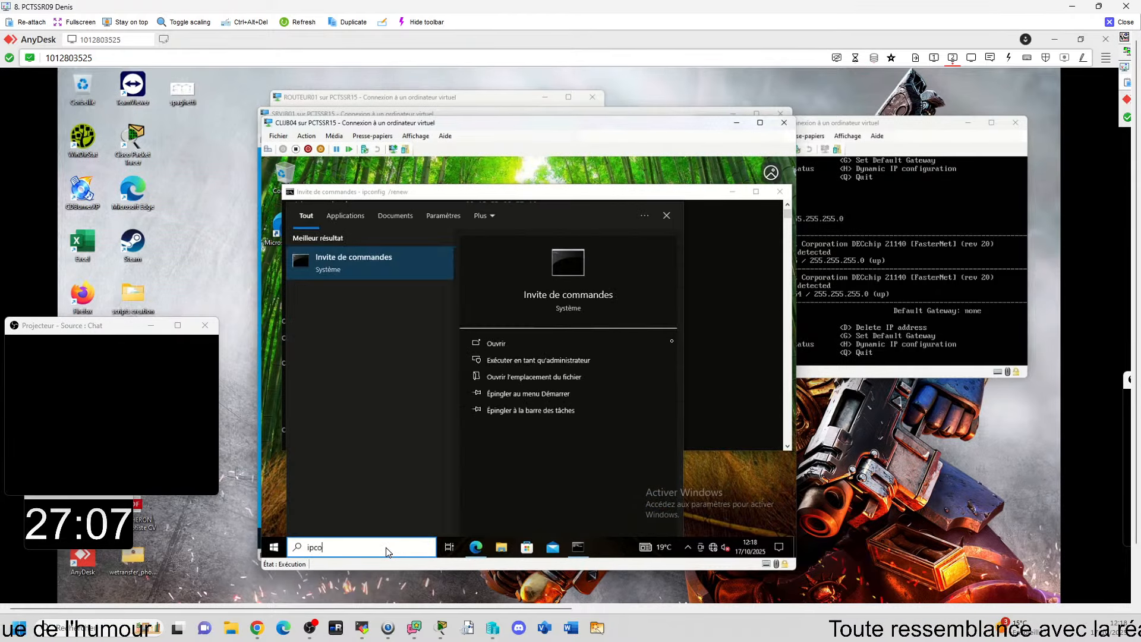
type("nfig")
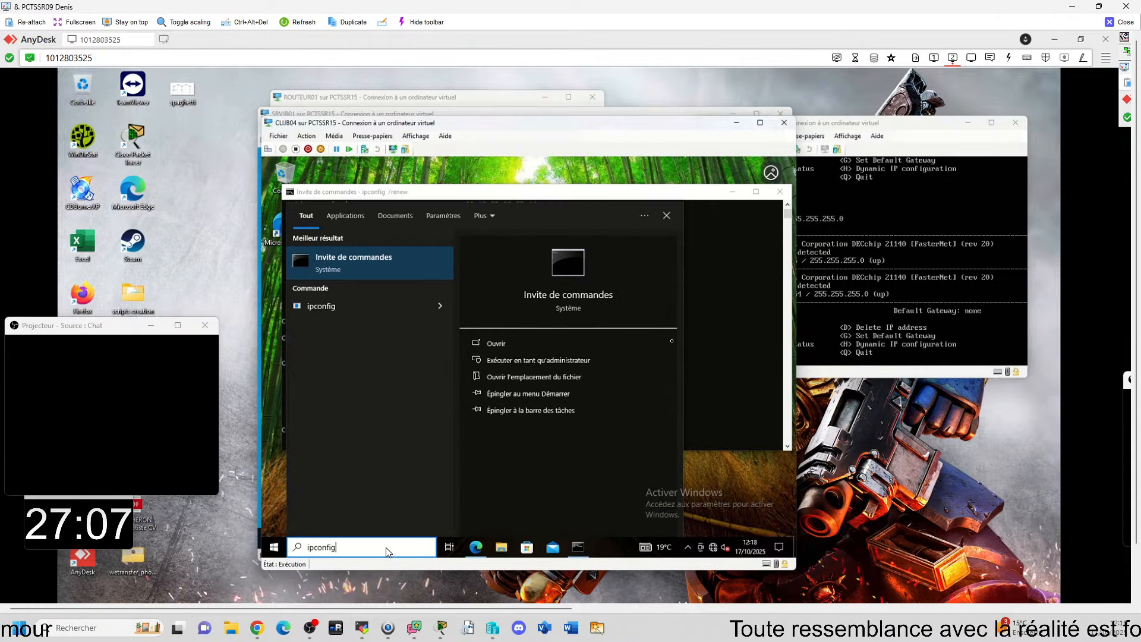
type(" /all")
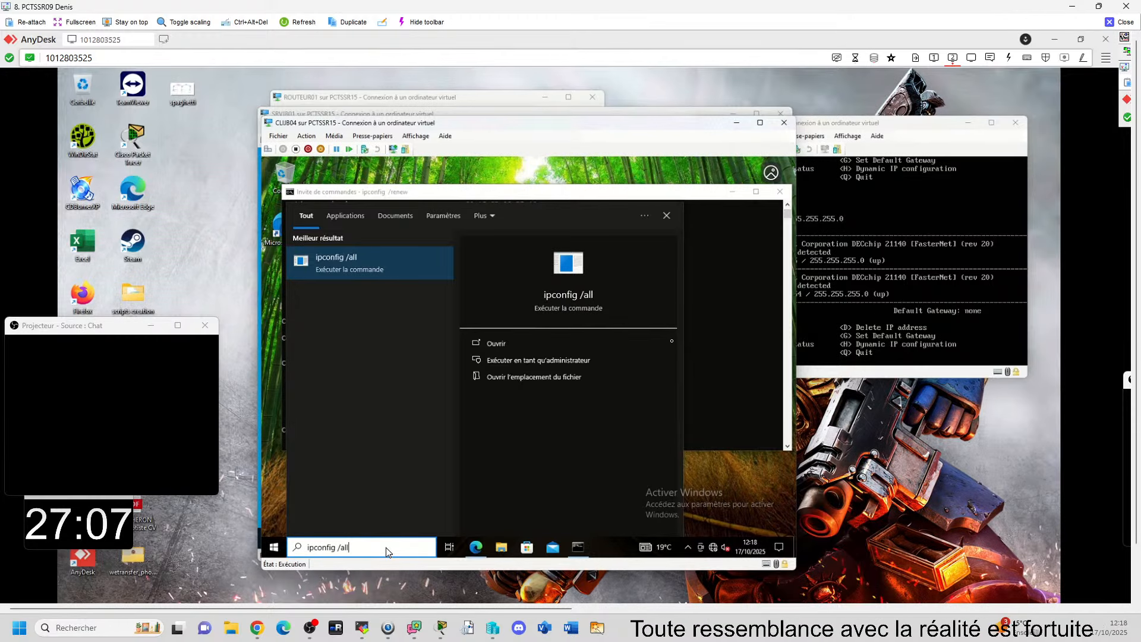
key("Return")
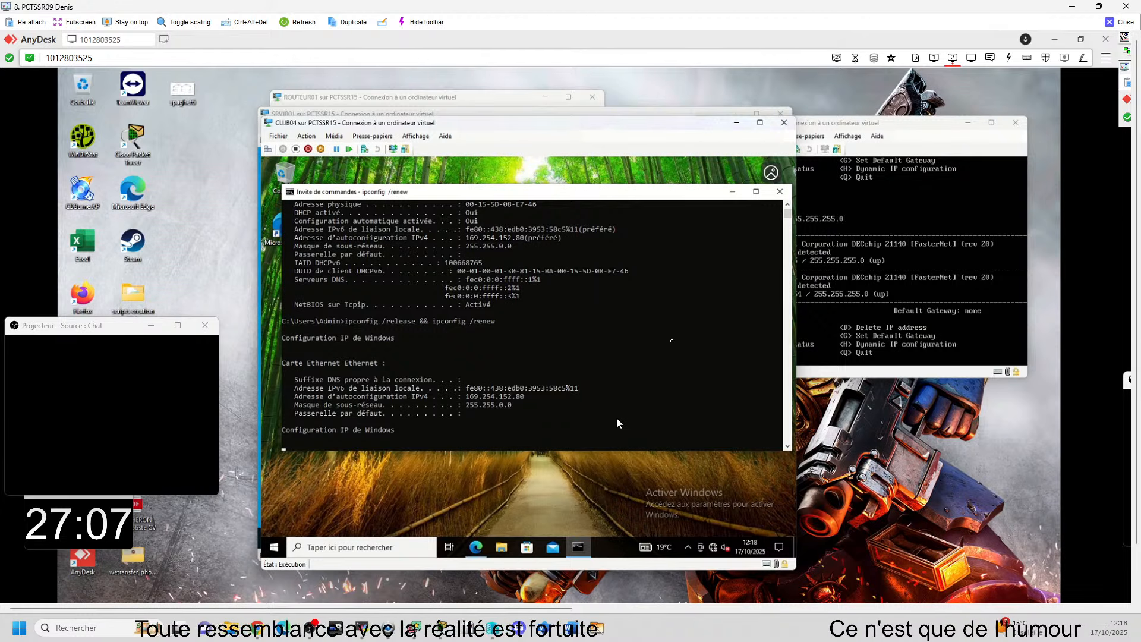
Step: Bring the ROUTEUR02 console beside CLIJB04's command prompt, and open the IP Manager on ROUTEUR01 to compare interface settings
left_click(873, 314)
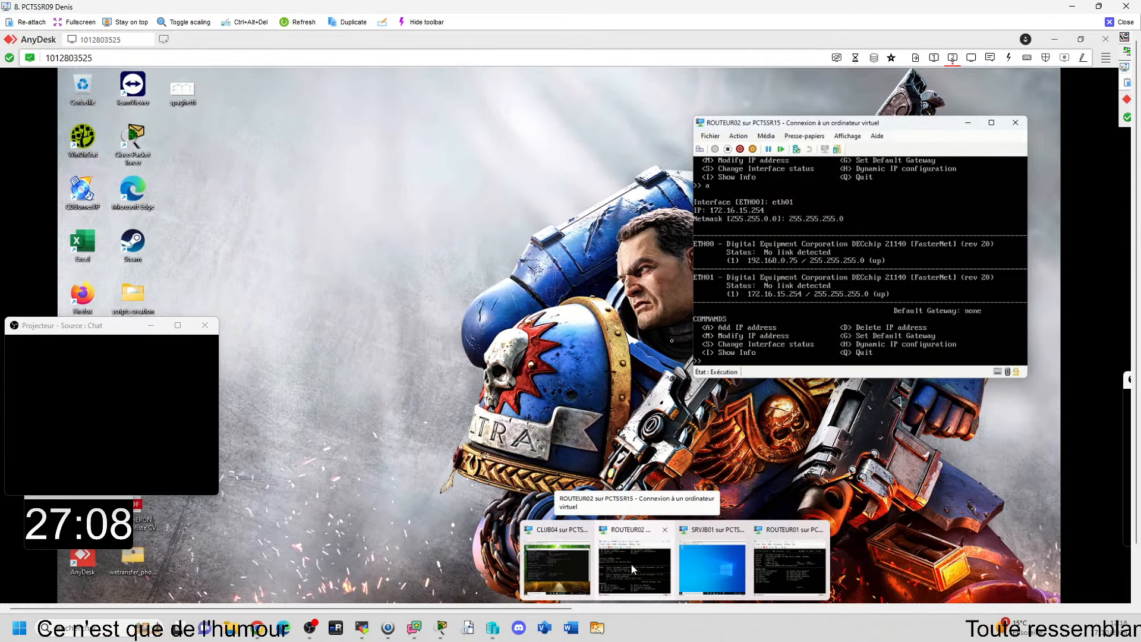
left_click(631, 564)
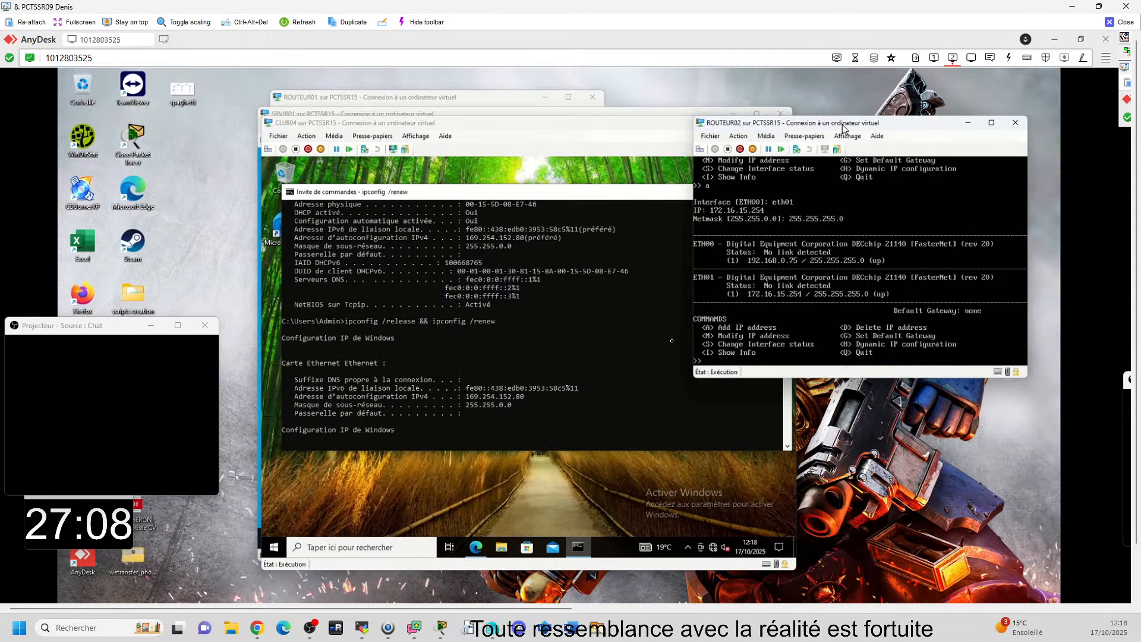
left_click_drag(843, 126, 782, 213)
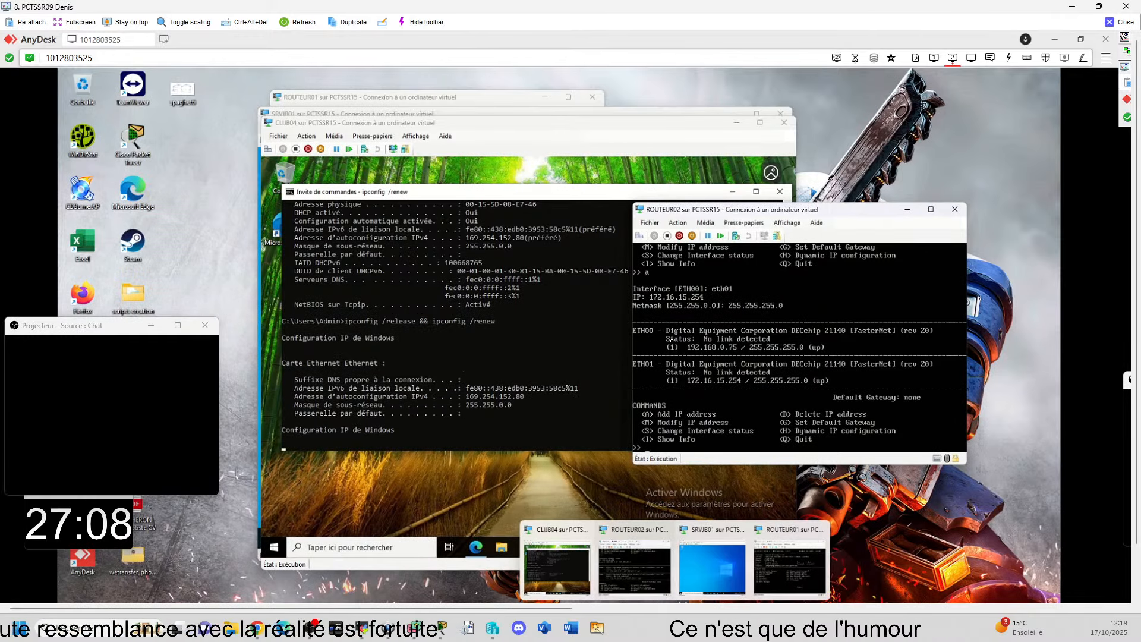
left_click(785, 562)
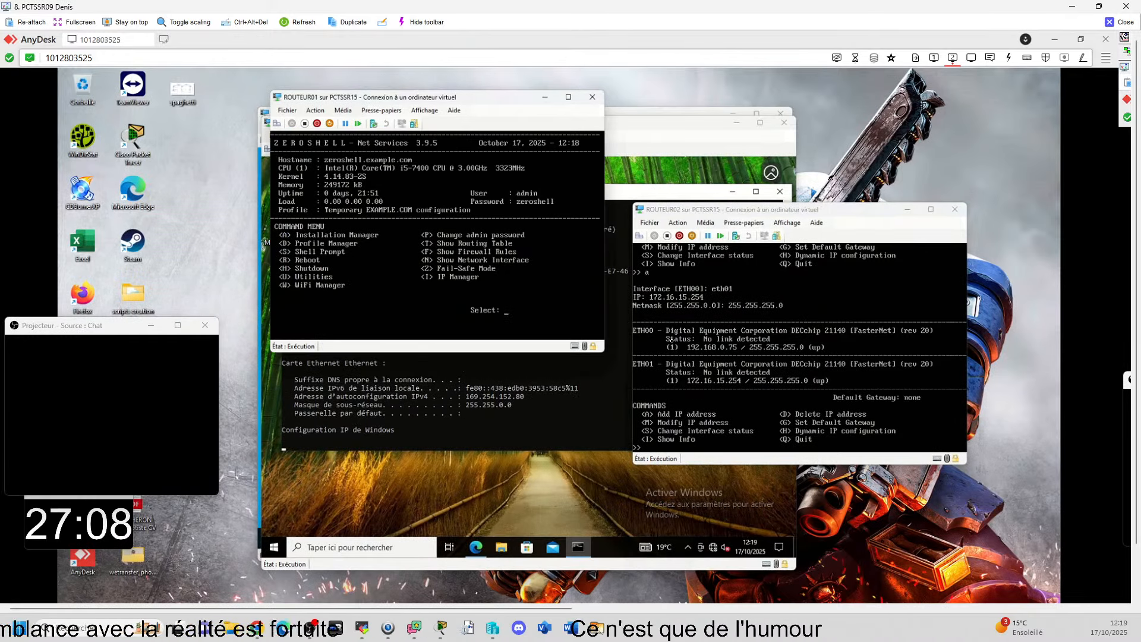
key("i")
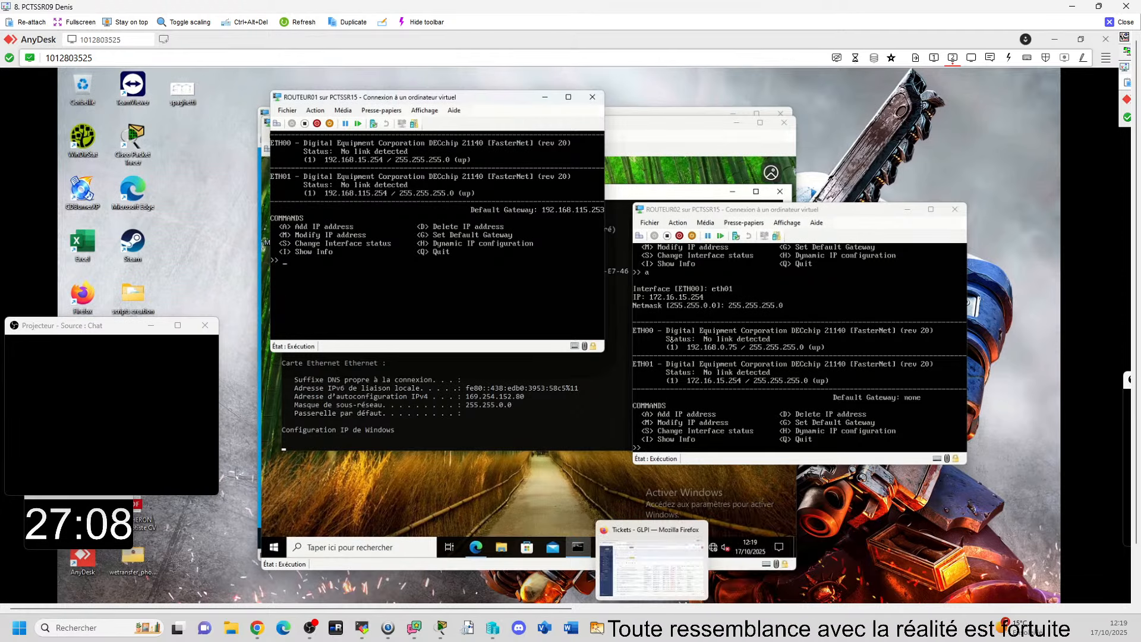
Step: Display the spaghetti.png network diagram and place the ROUTEUR02 console beside it
mouse_move(674, 612)
mouse_move(562, 569)
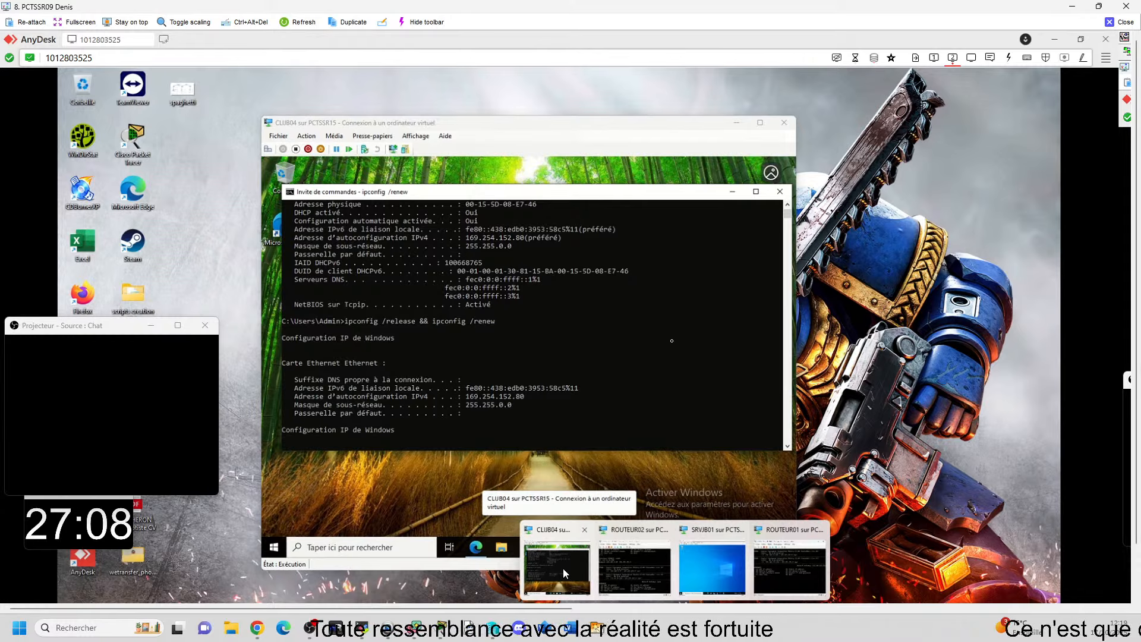
mouse_move(739, 566)
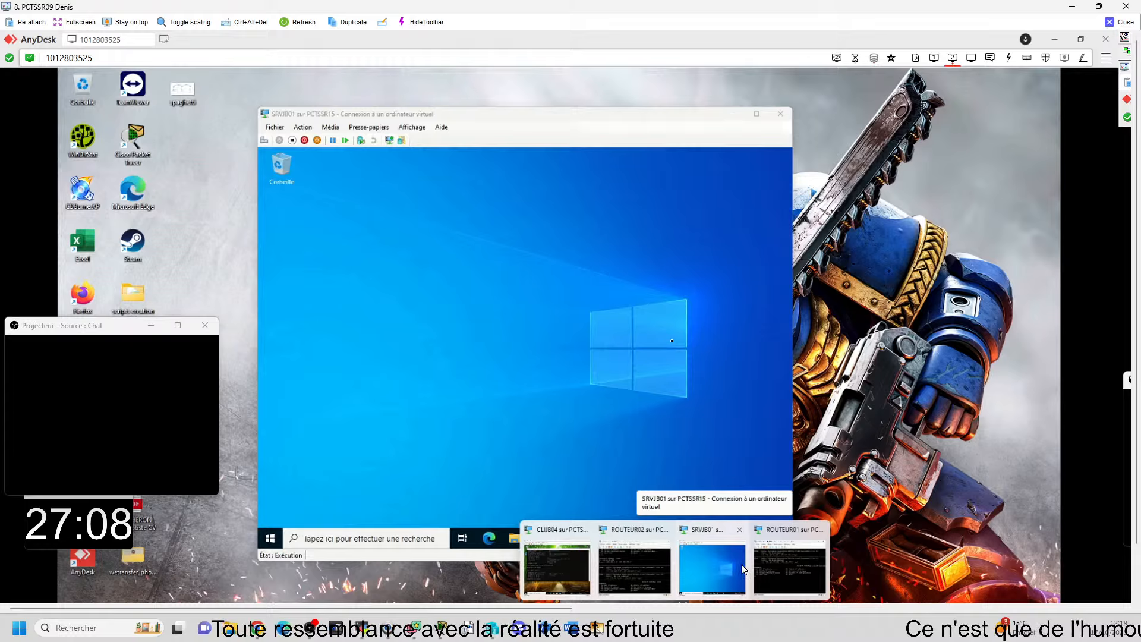
mouse_move(792, 553)
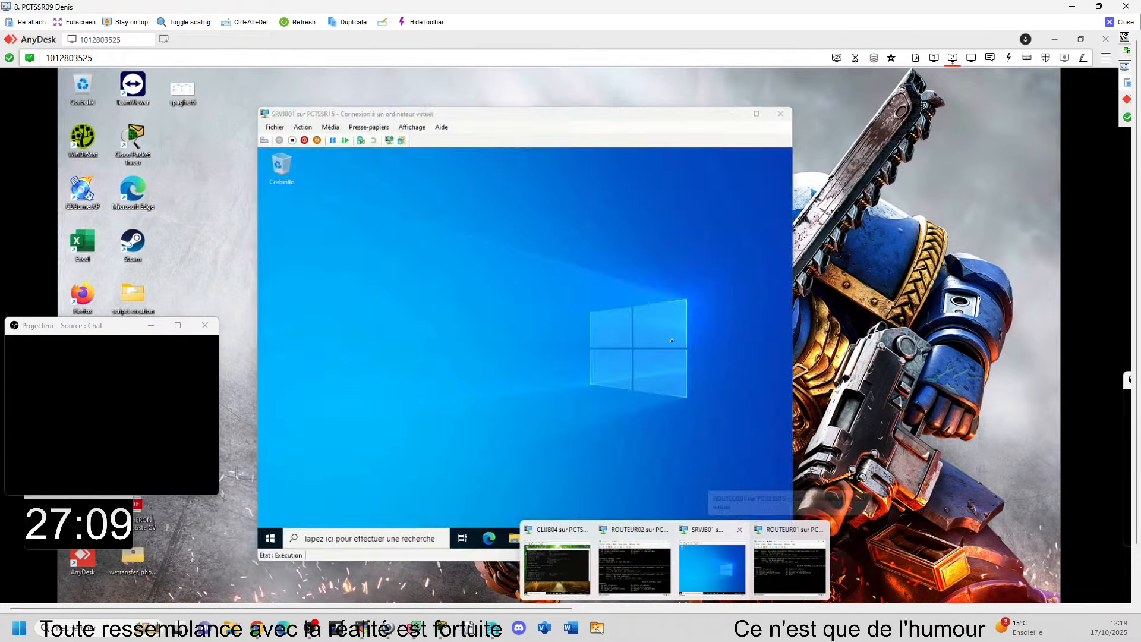
left_click(703, 602)
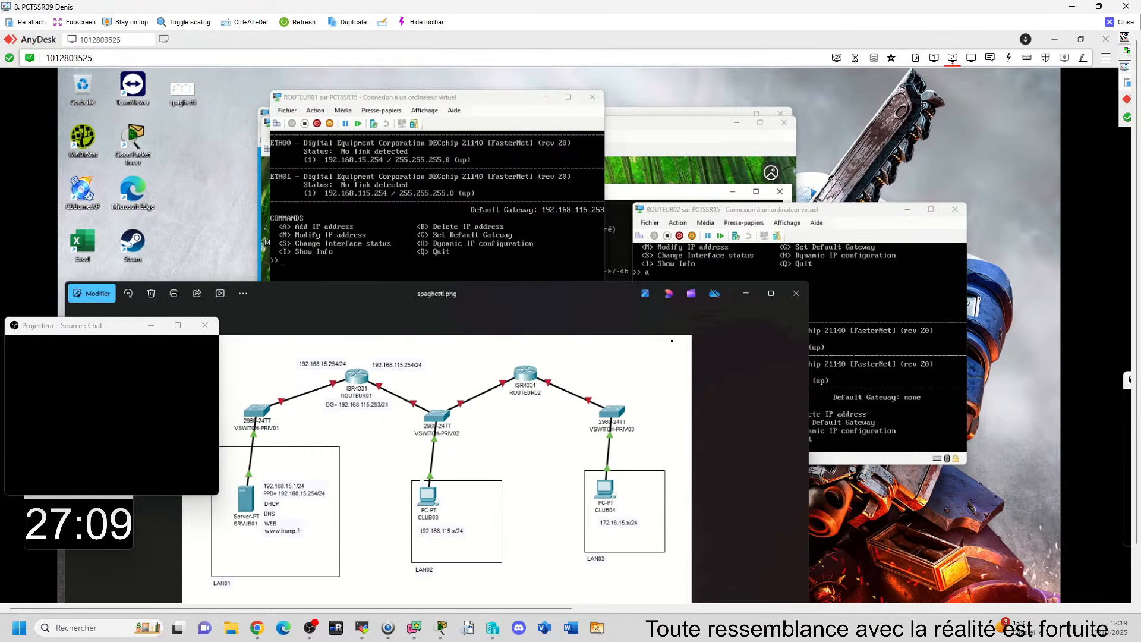
key("alt+Tab")
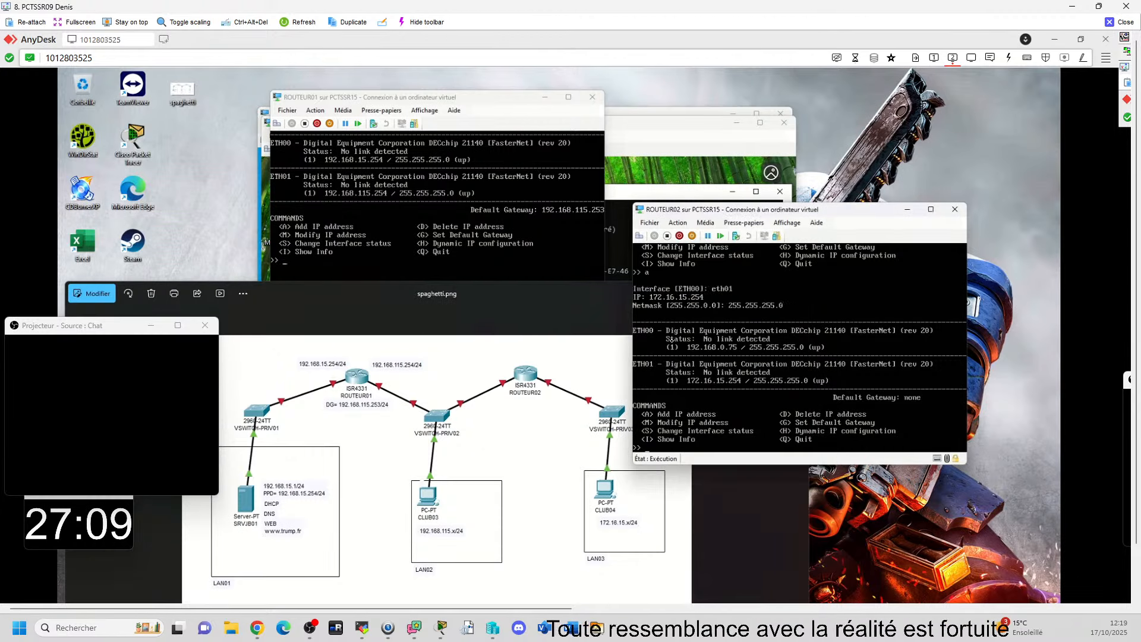
left_click_drag(862, 209, 920, 229)
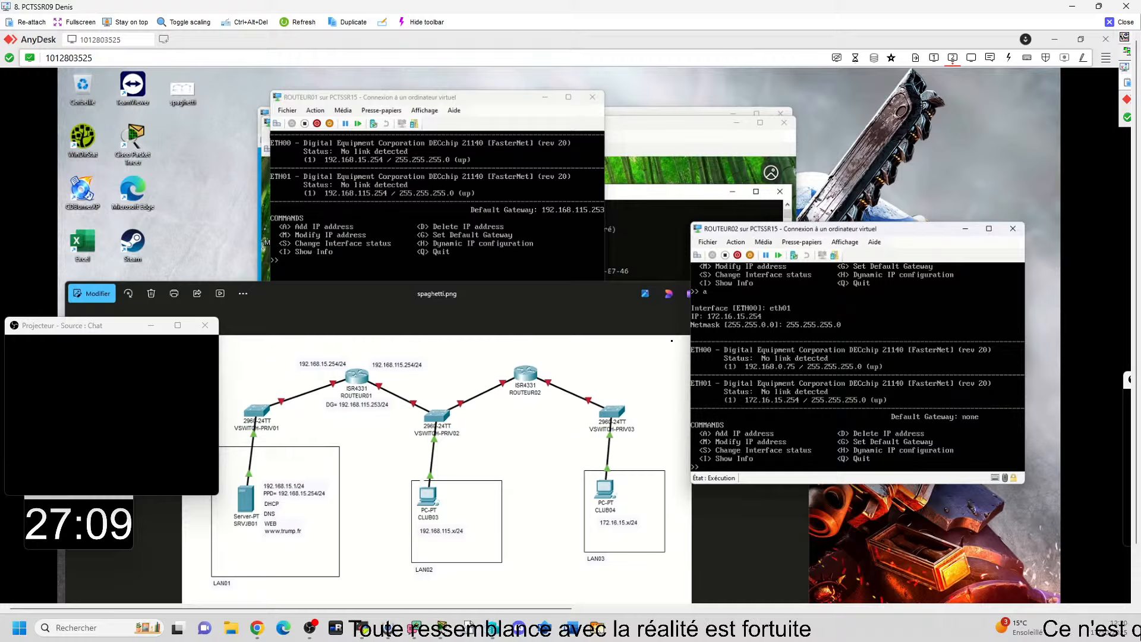
Step: Try to set ROUTEUR02's default gateway to 192.168.115.253
type("g")
key("Return")
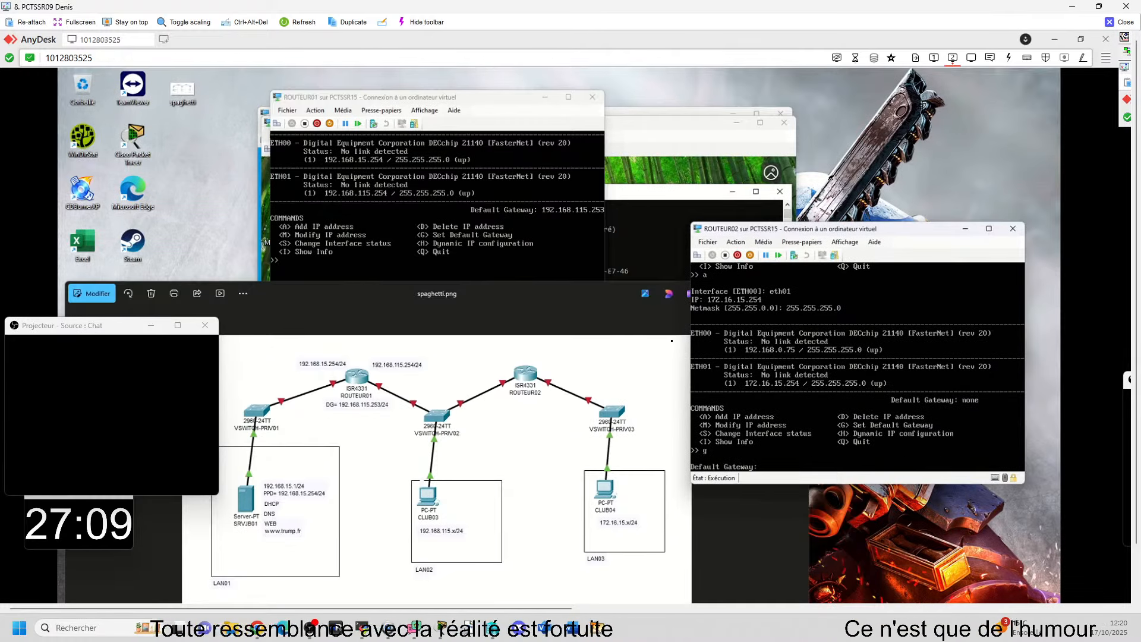
type("192.168.115.253")
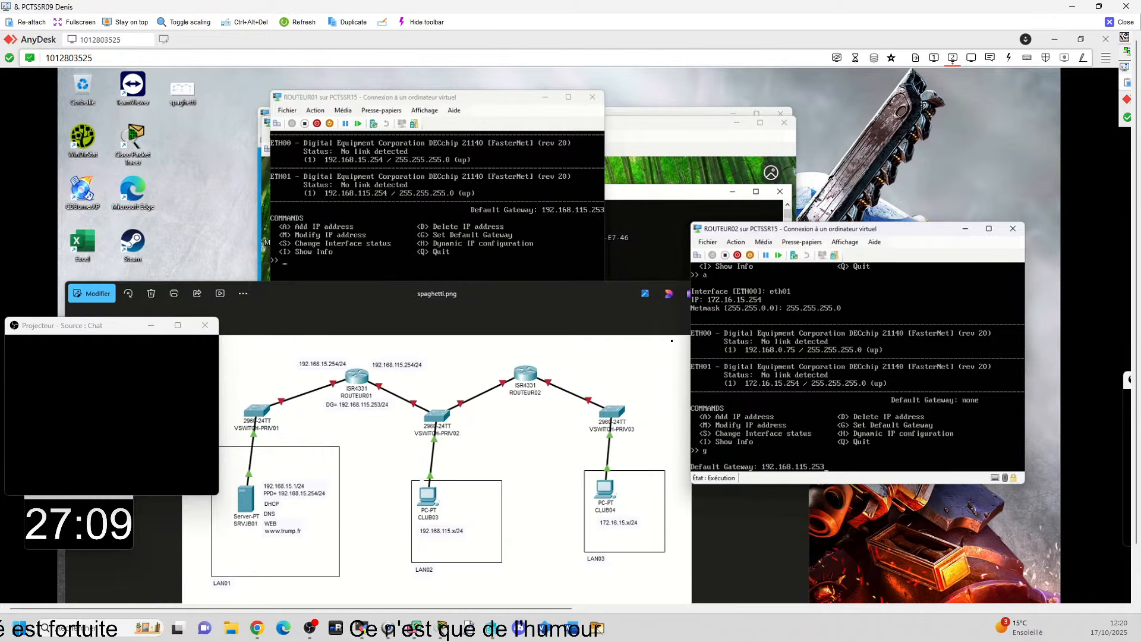
key("Return")
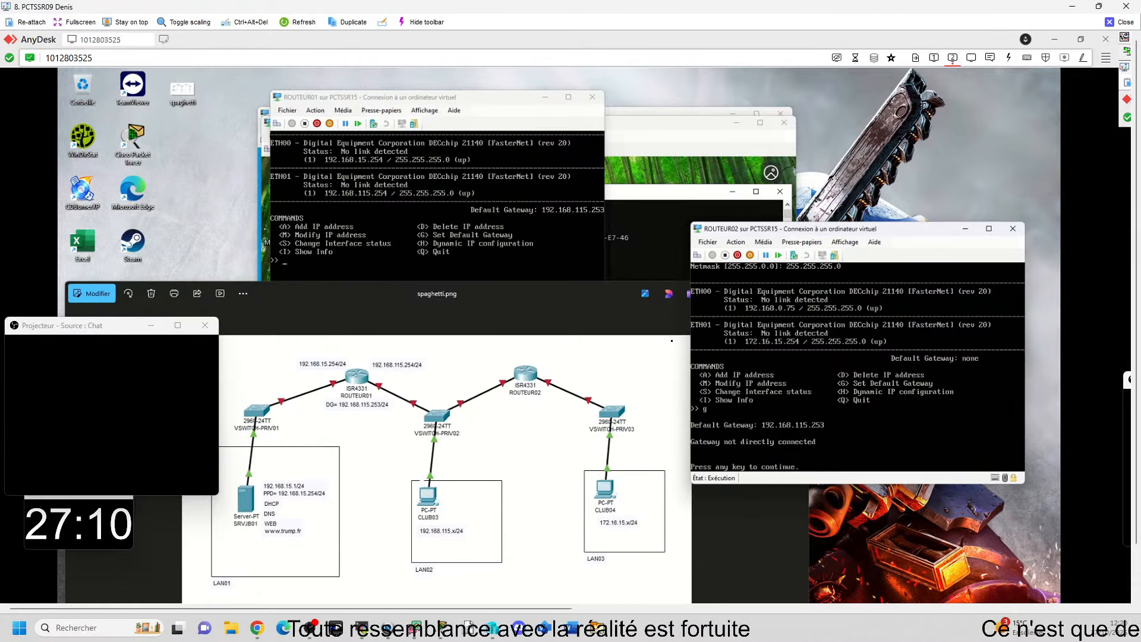
key("Return")
Step: Try to set ROUTEUR02's default gateway to 192.168.115.254
type("g")
key("Return")
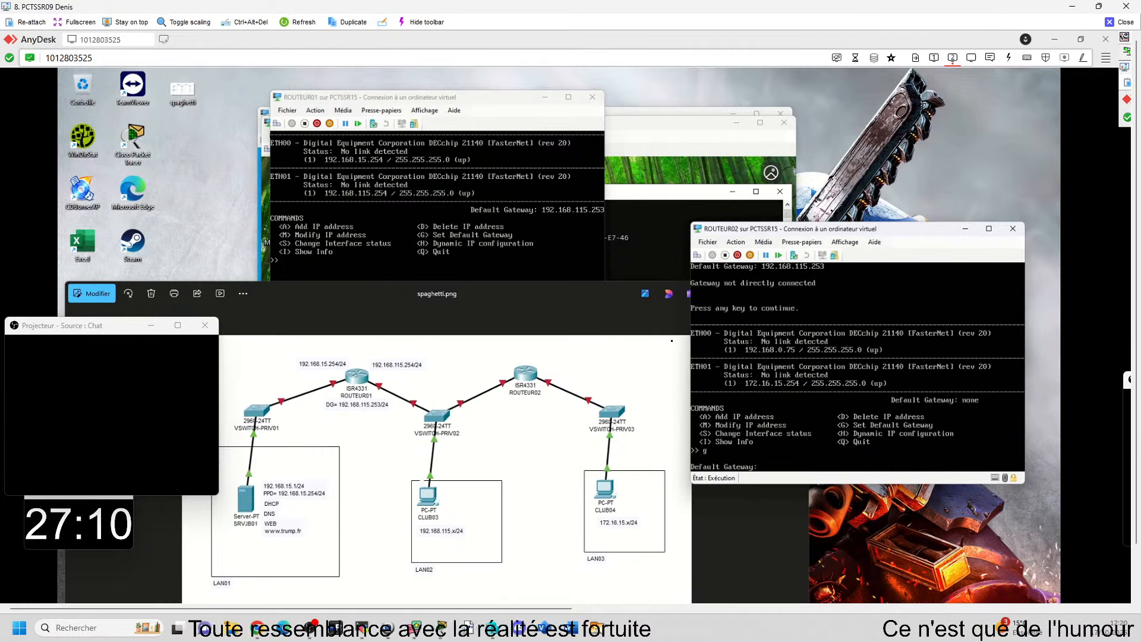
type("18")
key("BackSpace")
type("92.")
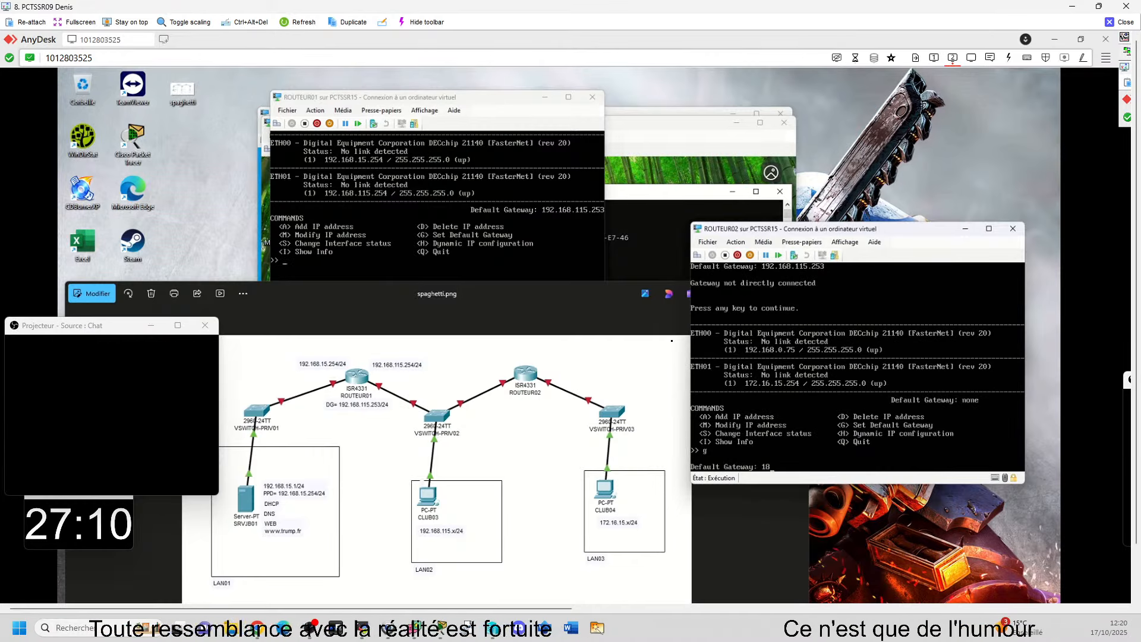
type("168.115.")
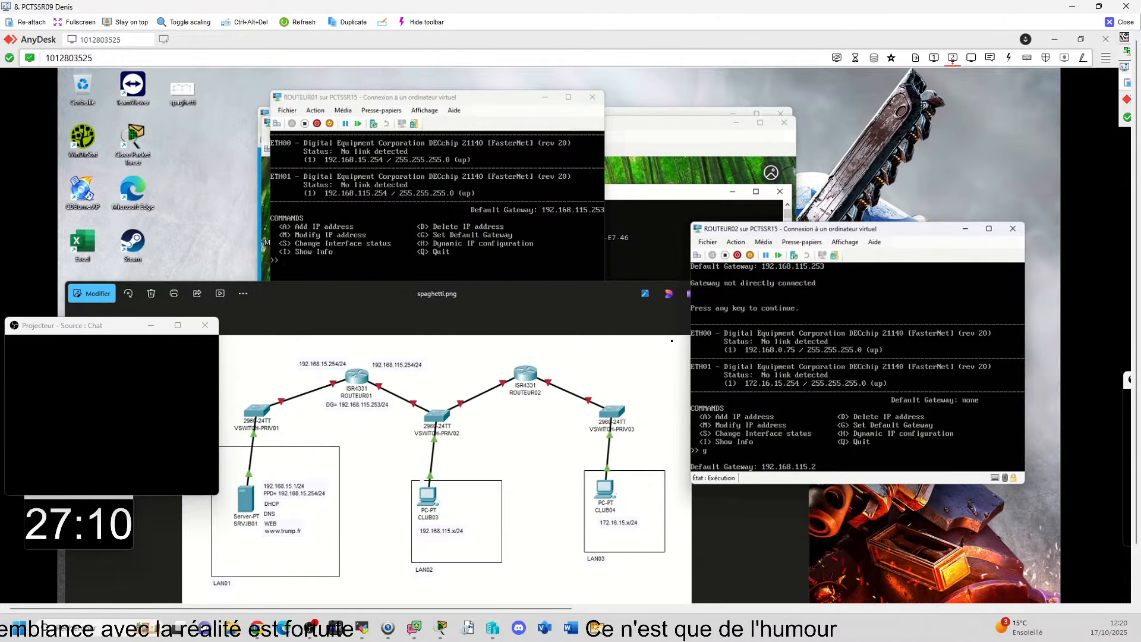
type("254")
key("Return")
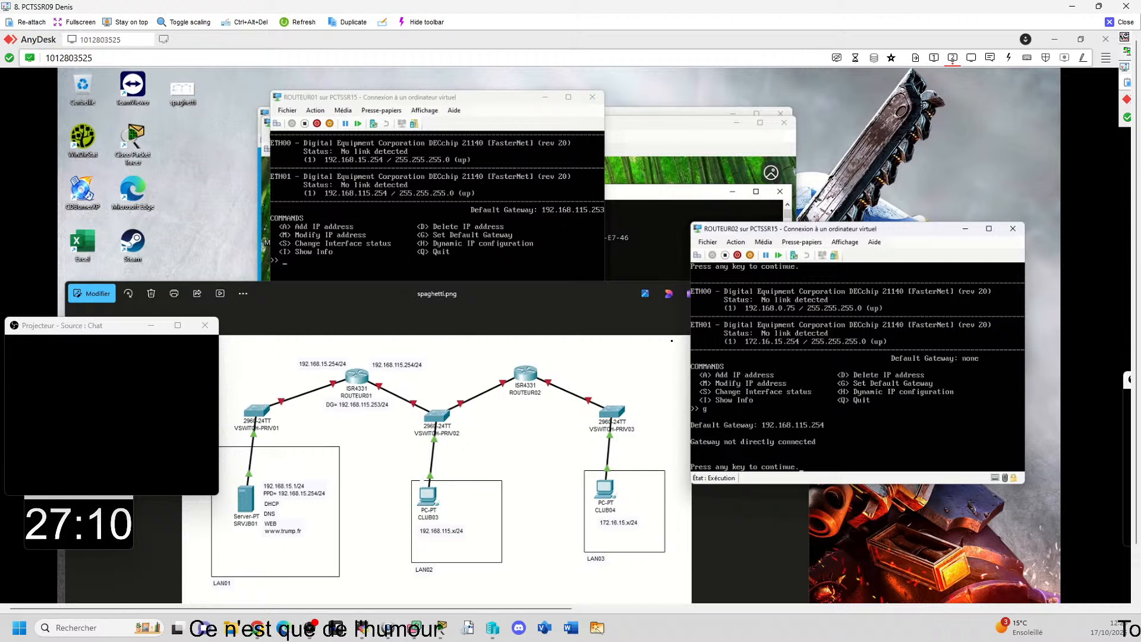
key("Return")
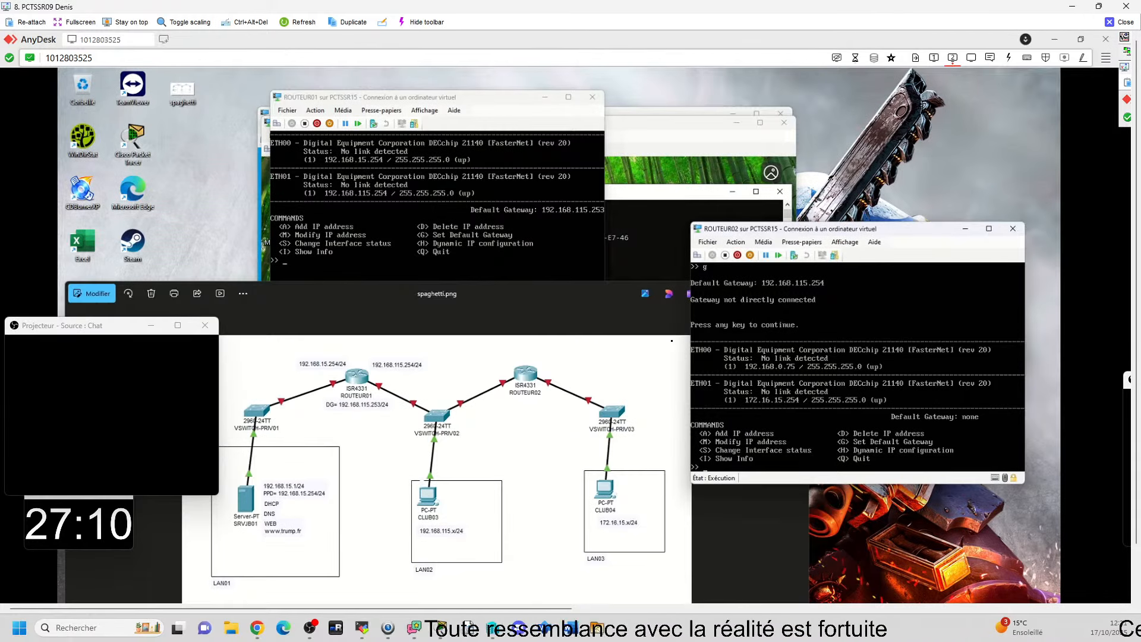
Step: Retry assigning 192.168.115.254 as the default gateway on ROUTEUR02
type("g")
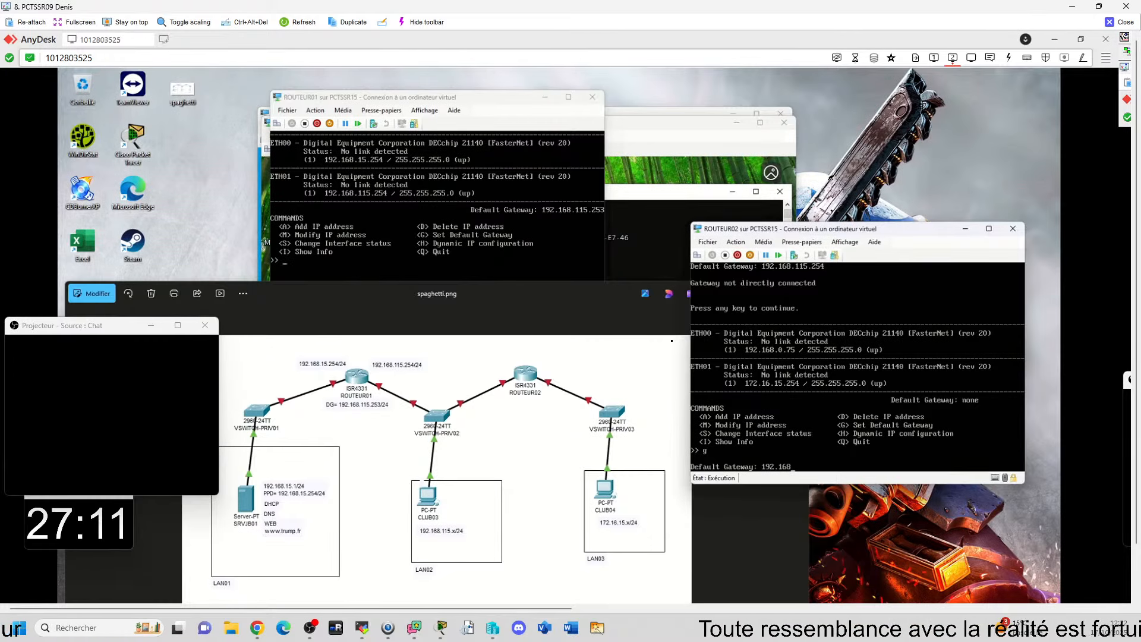
type(".1")
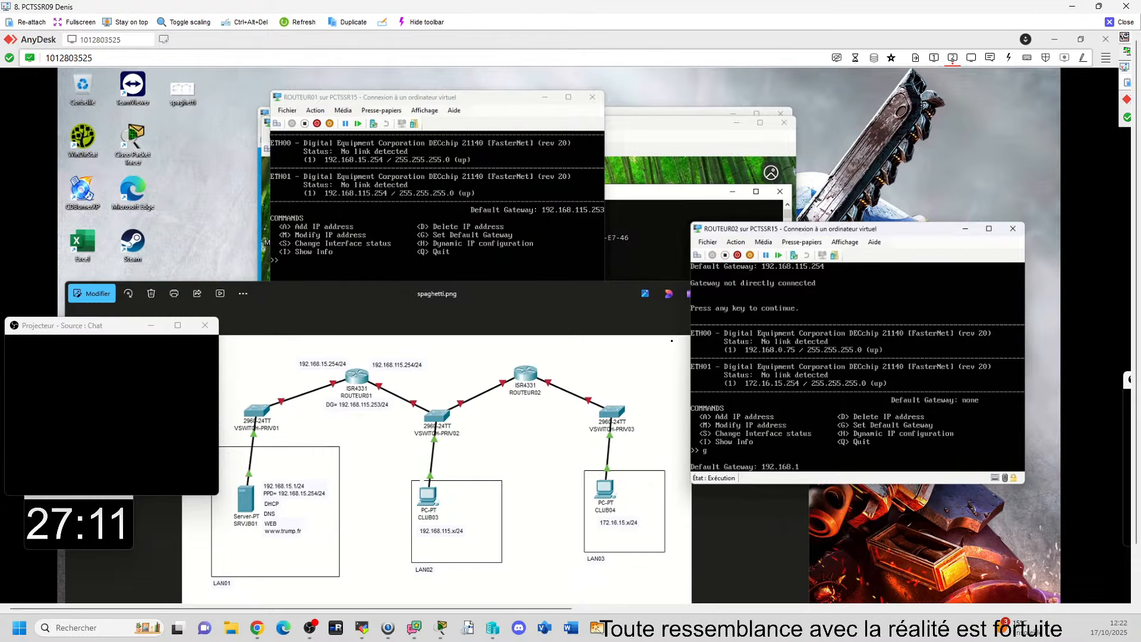
type("15.254")
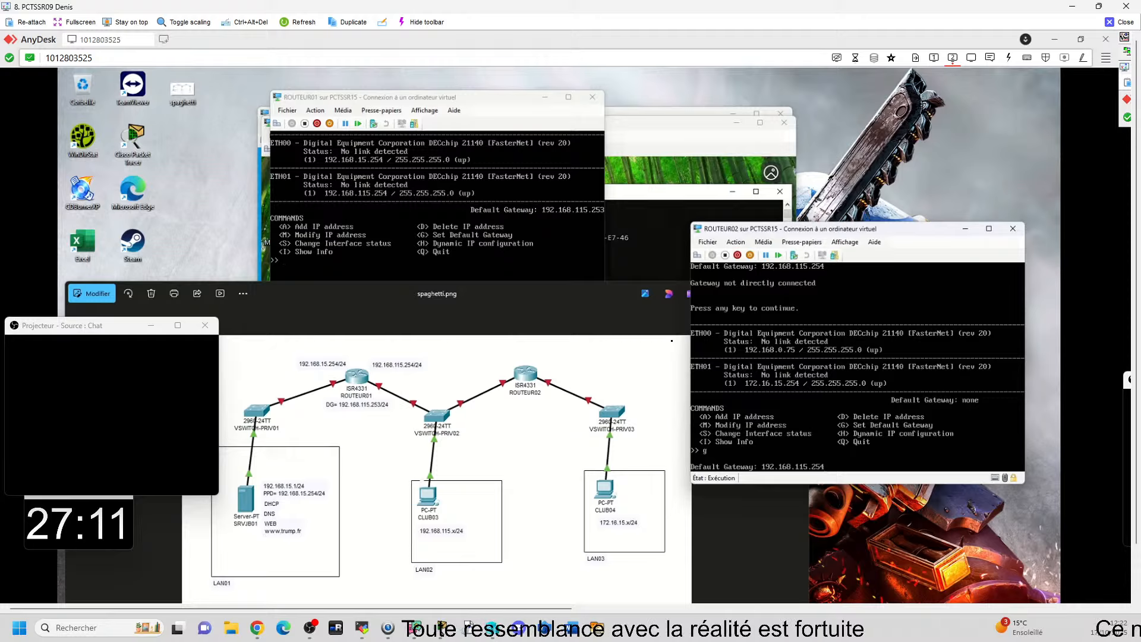
key("Return")
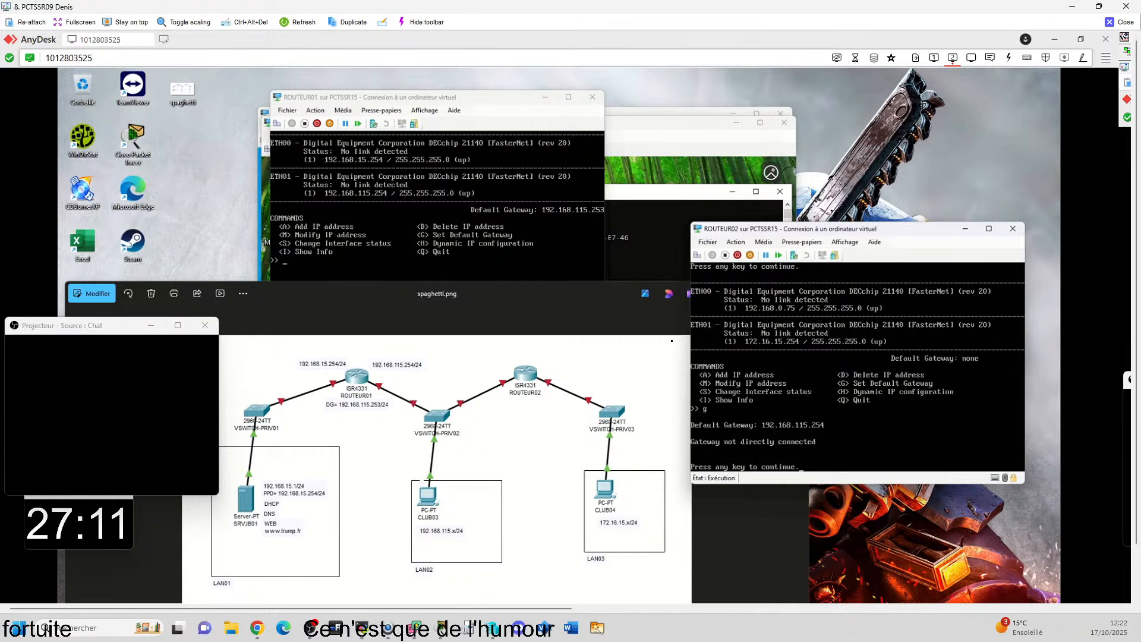
Step: Check which virtual switches ROUTEUR01's two legacy network adapters use in its virtual machine settings, and close them
left_click(296, 132)
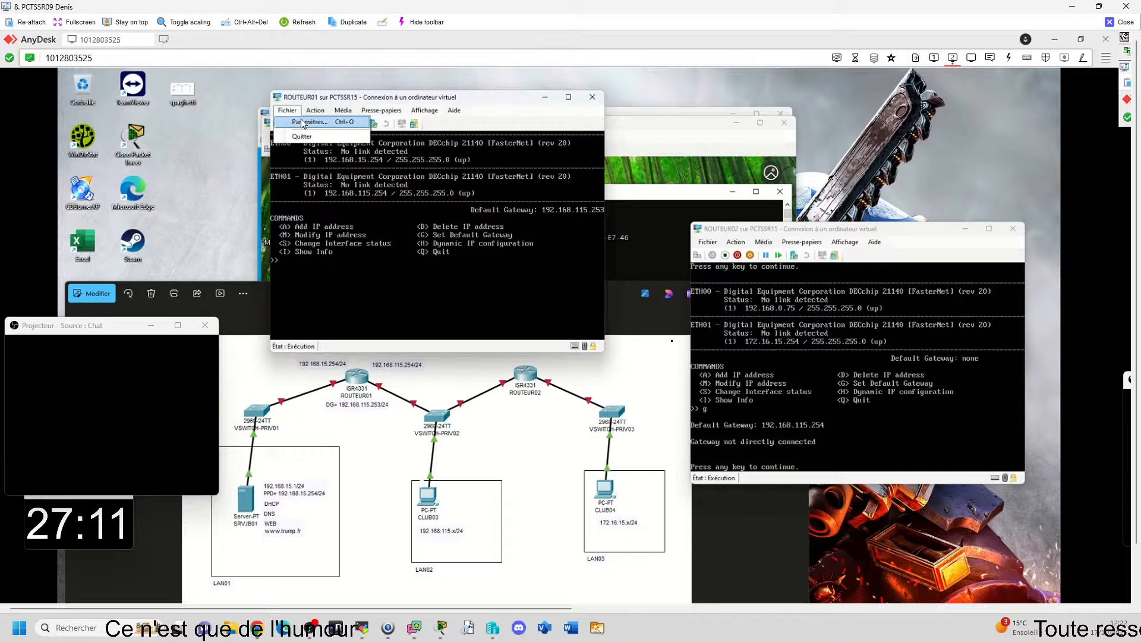
left_click(303, 123)
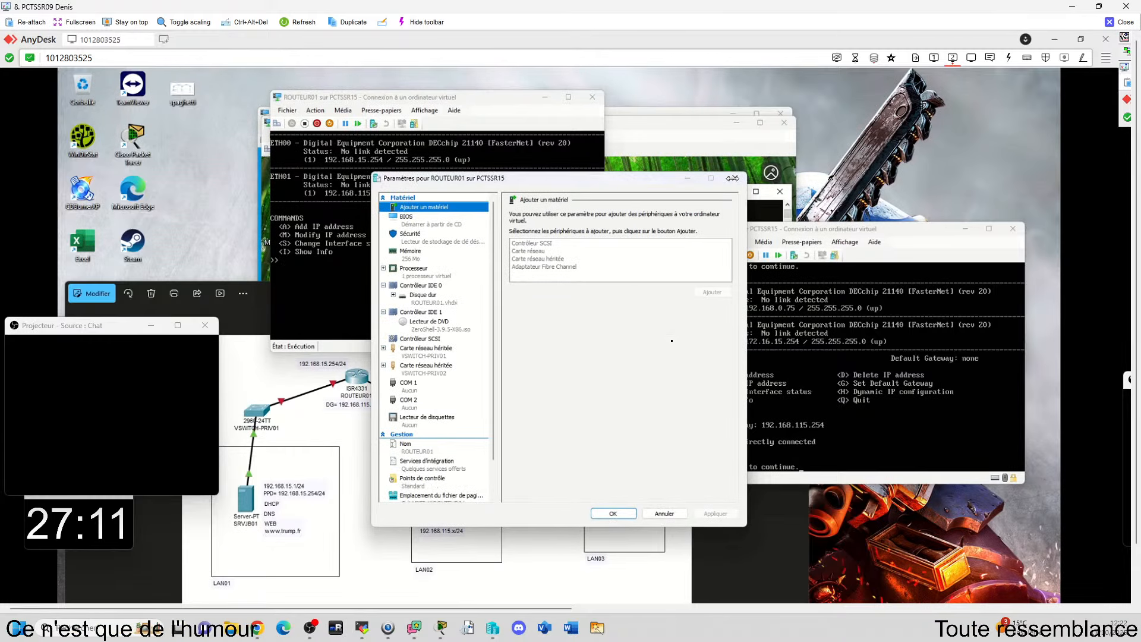
left_click(724, 186)
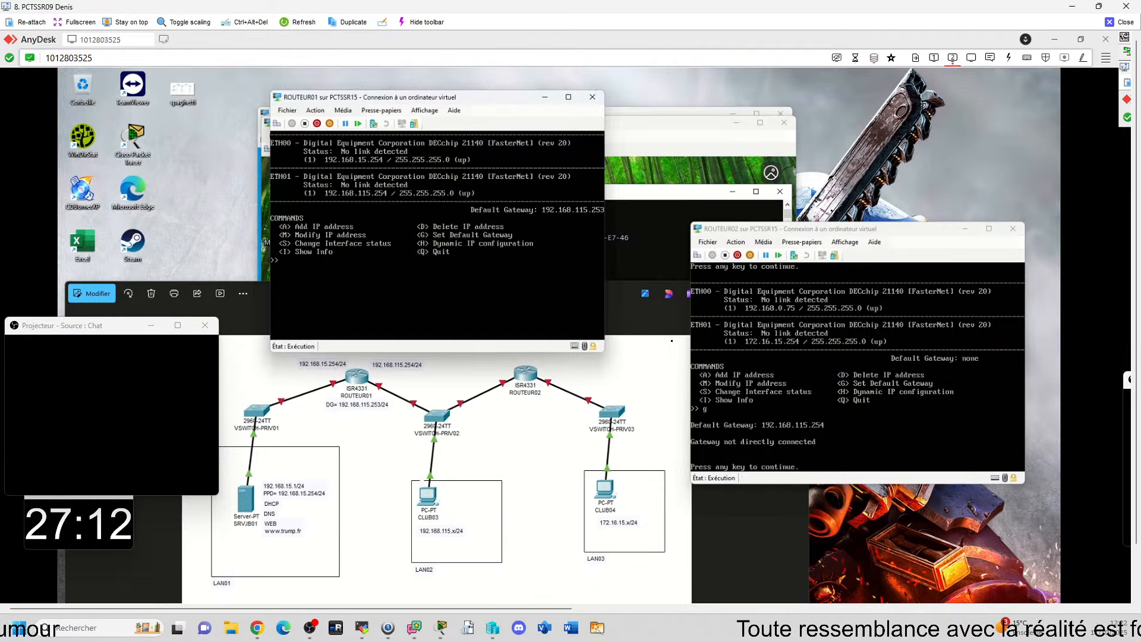
Step: Check the virtual switch assignments of ROUTEUR02's two legacy network adapters in its virtual machine settings against the network diagram
left_click(708, 243)
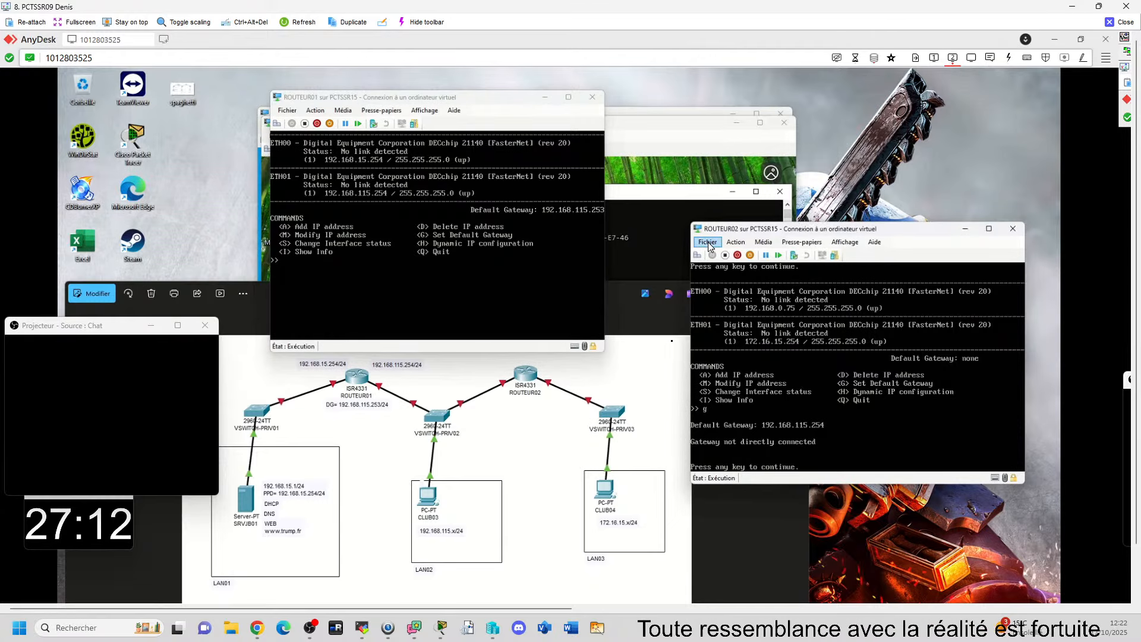
left_click(708, 245)
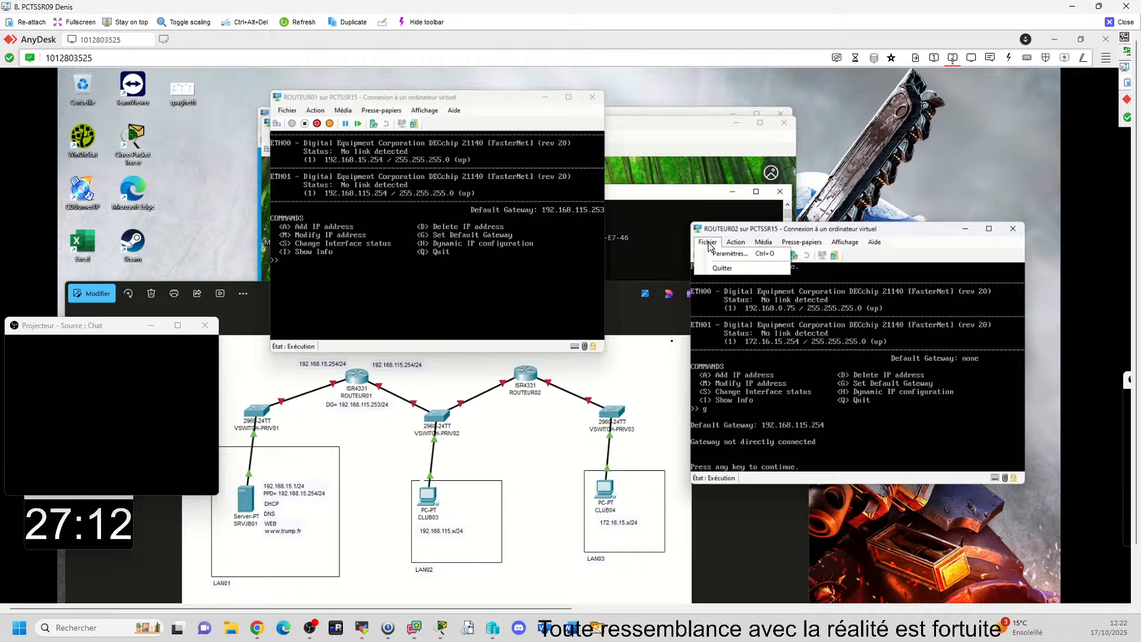
left_click(730, 253)
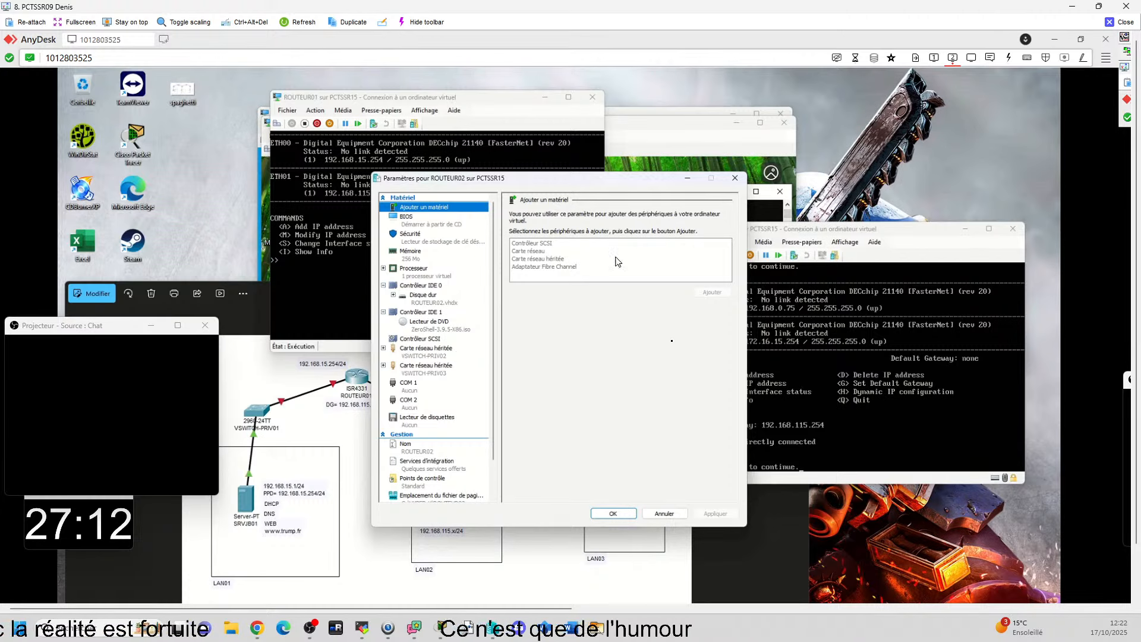
left_click(735, 179)
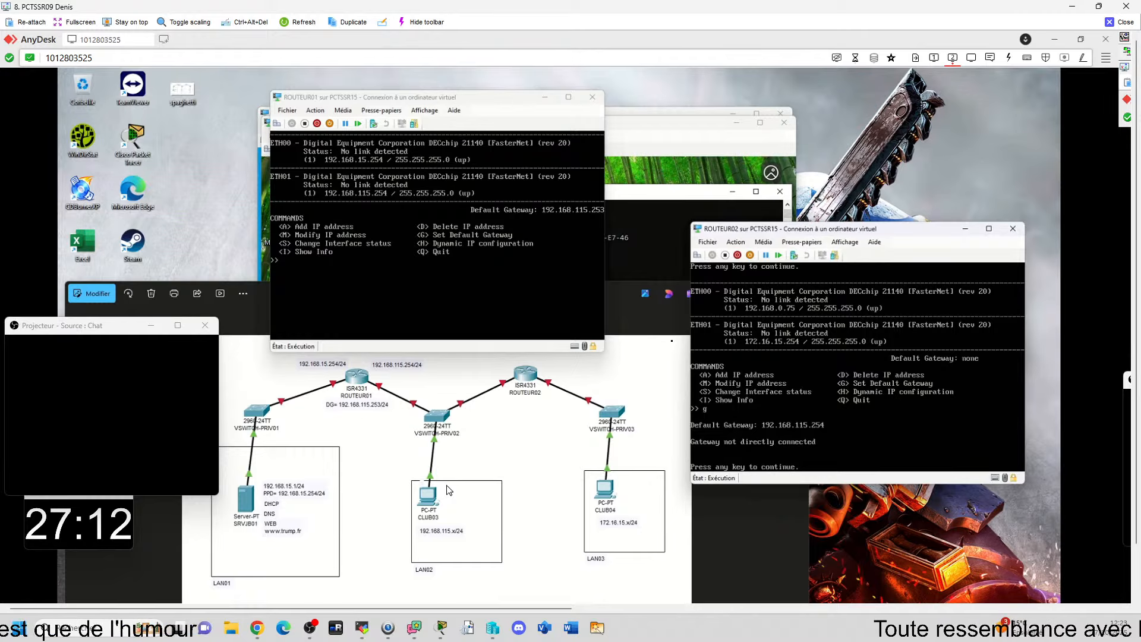
left_click(711, 244)
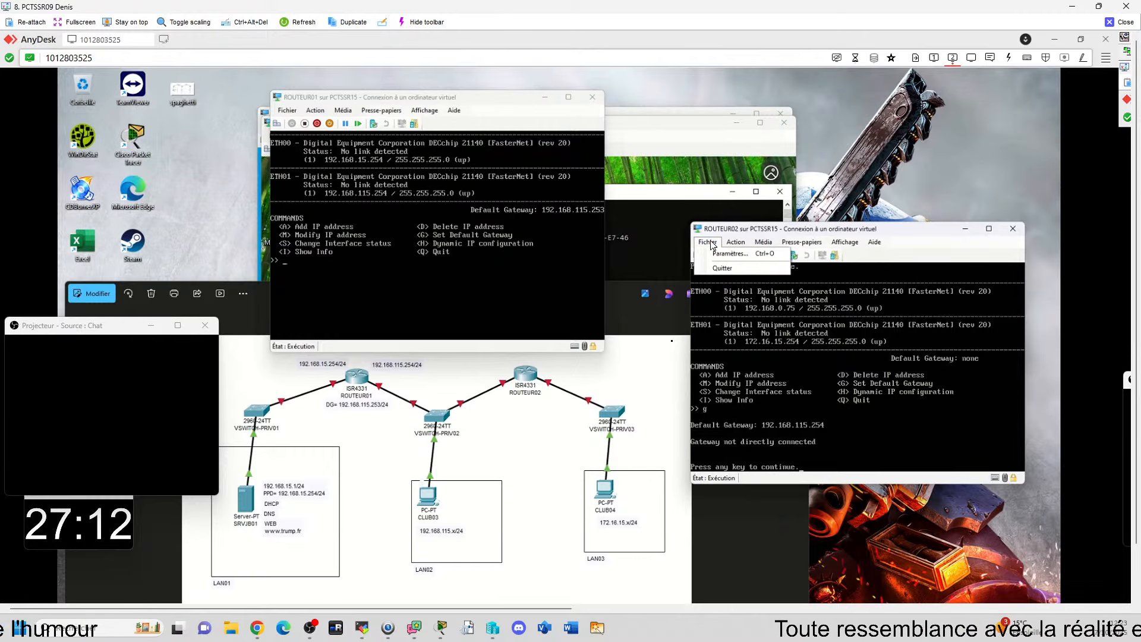
left_click(715, 254)
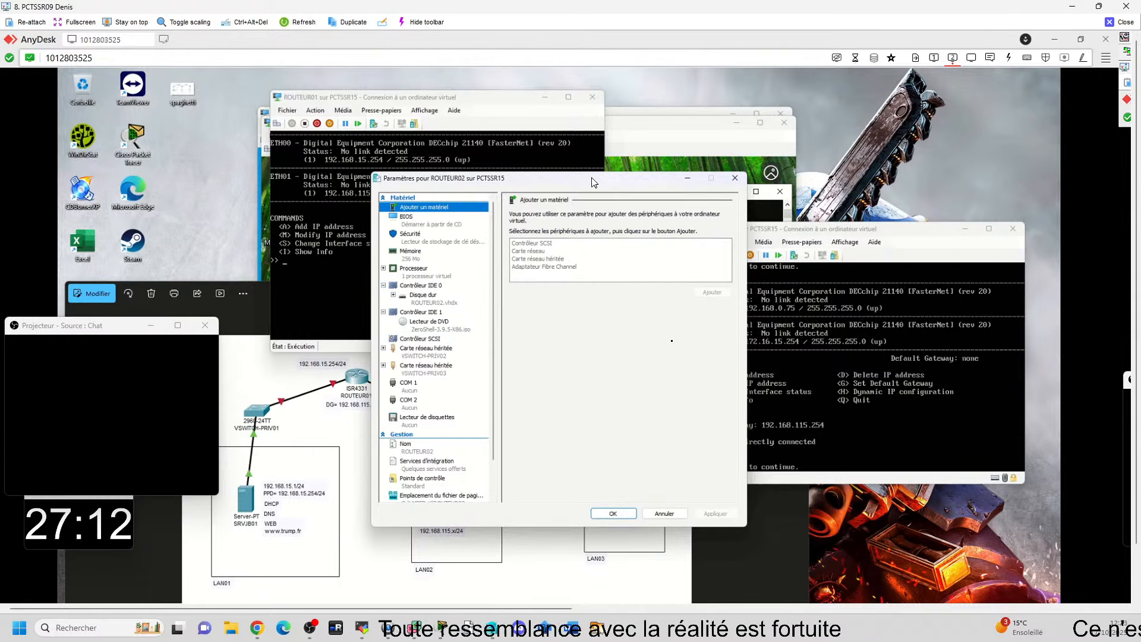
left_click_drag(593, 181, 446, 160)
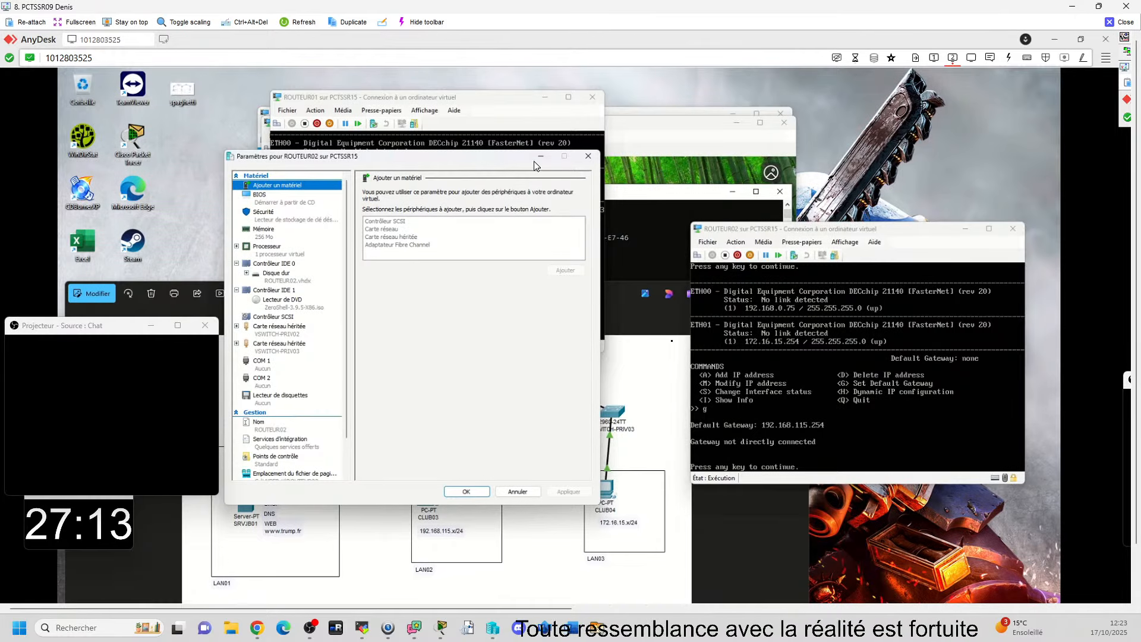
left_click(588, 156)
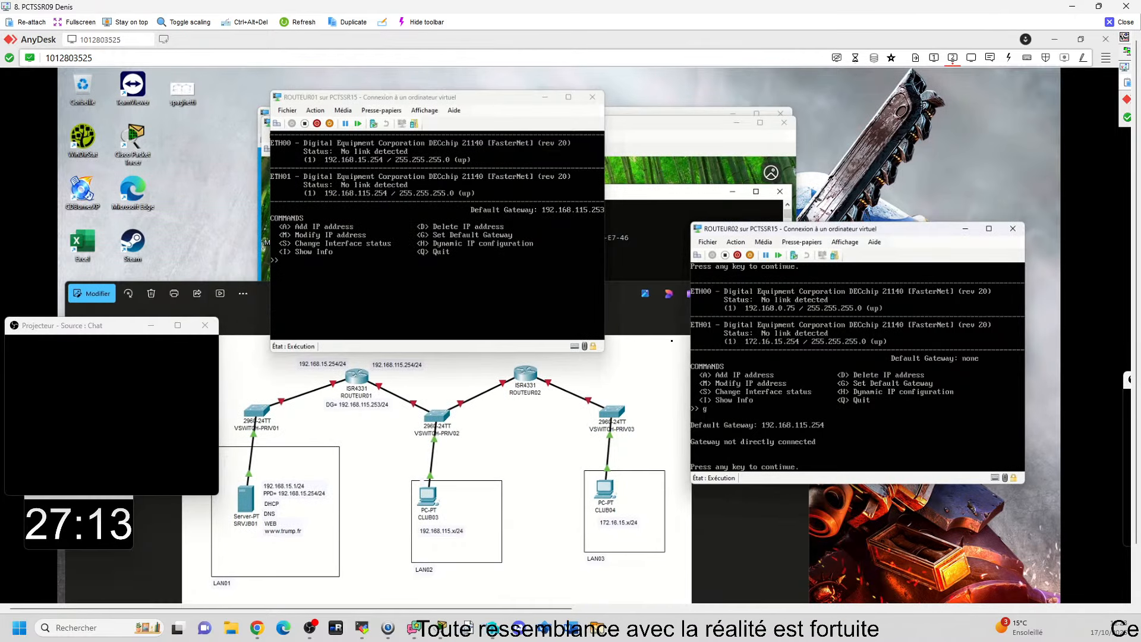
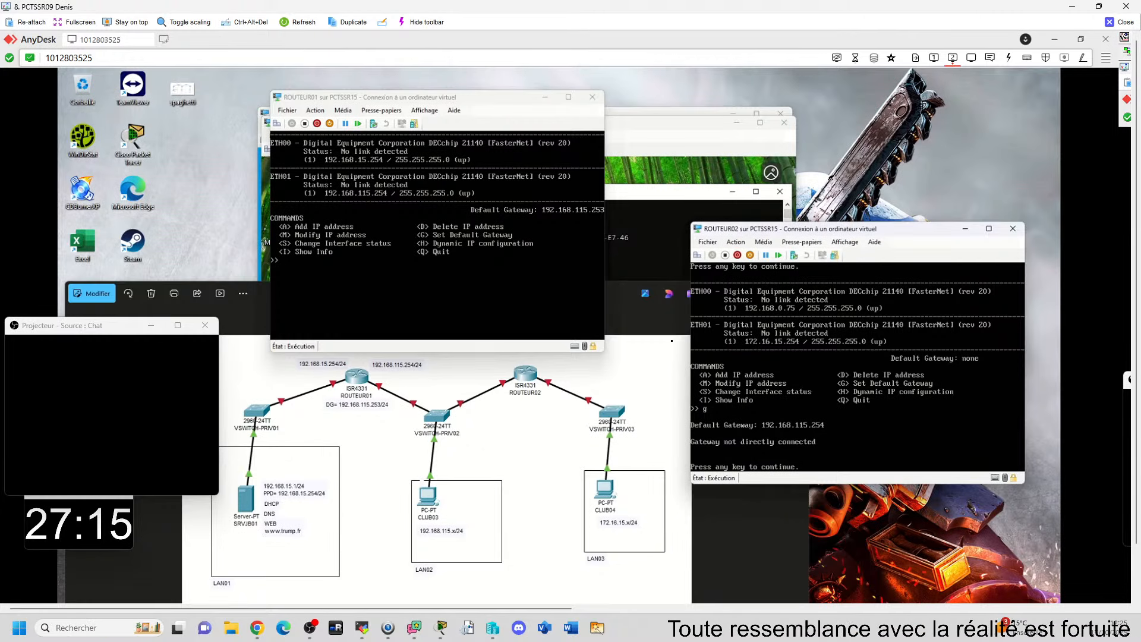
Step: Change ROUTEUR02's ETH00 address to 192.168.11.254, keeping the 255.255.255.0 netmask and the up status
key("Return")
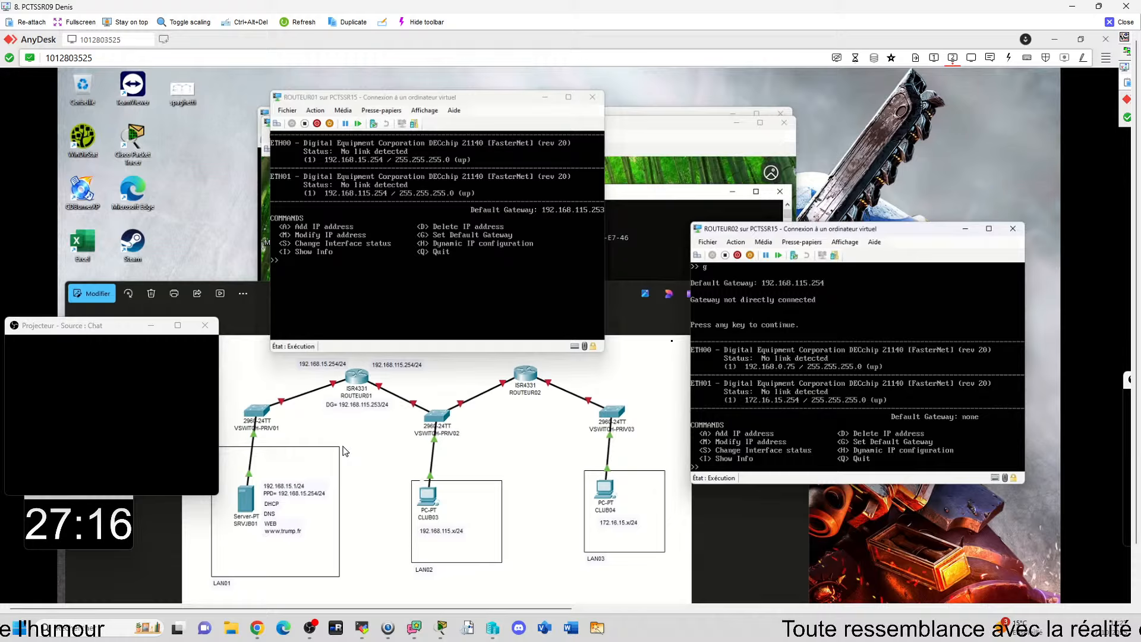
type("m")
key("Return")
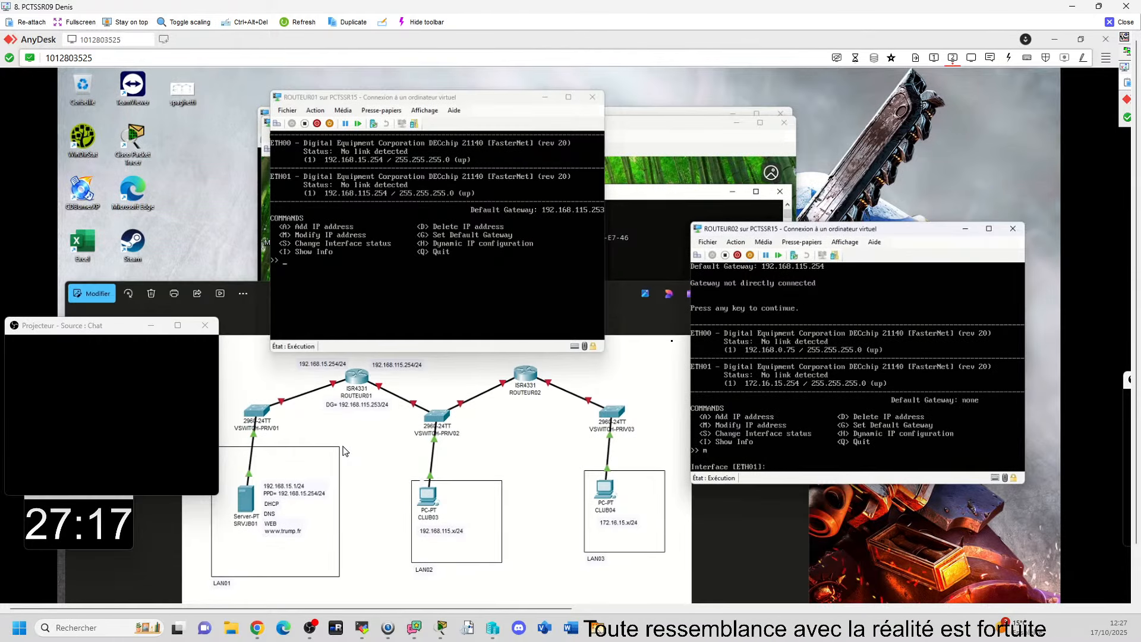
type("eth0")
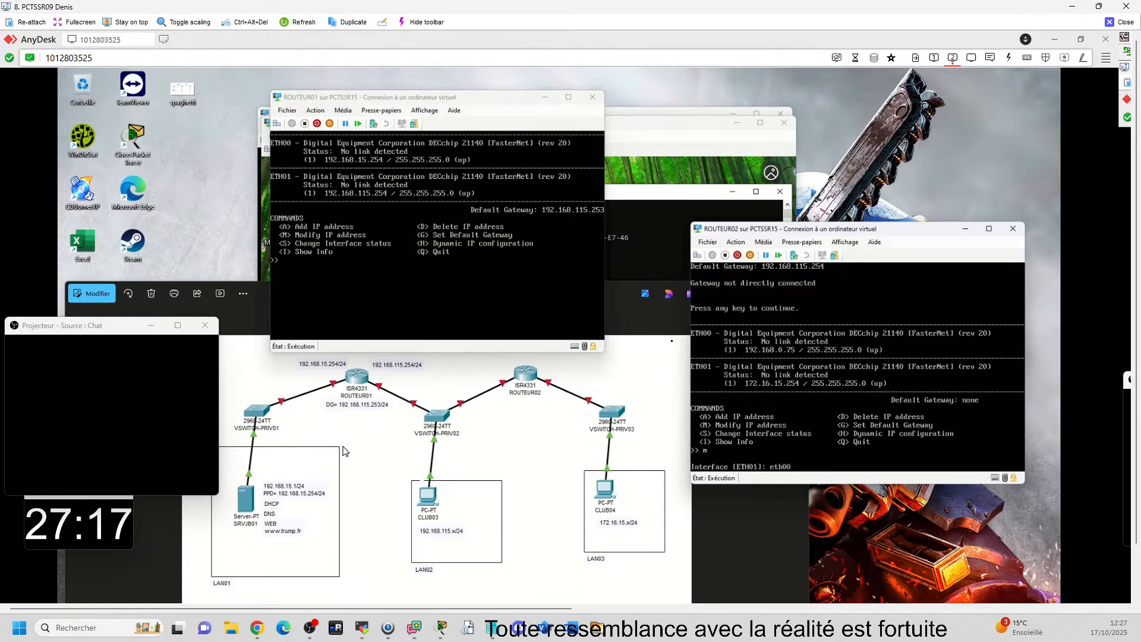
type("0")
key("Return")
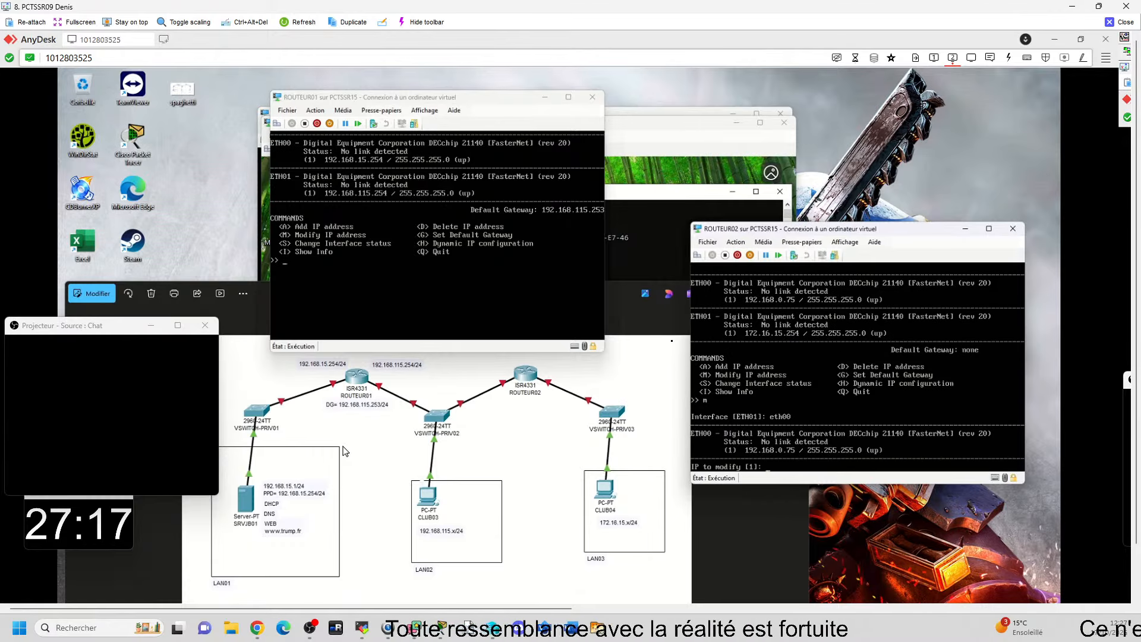
type("19")
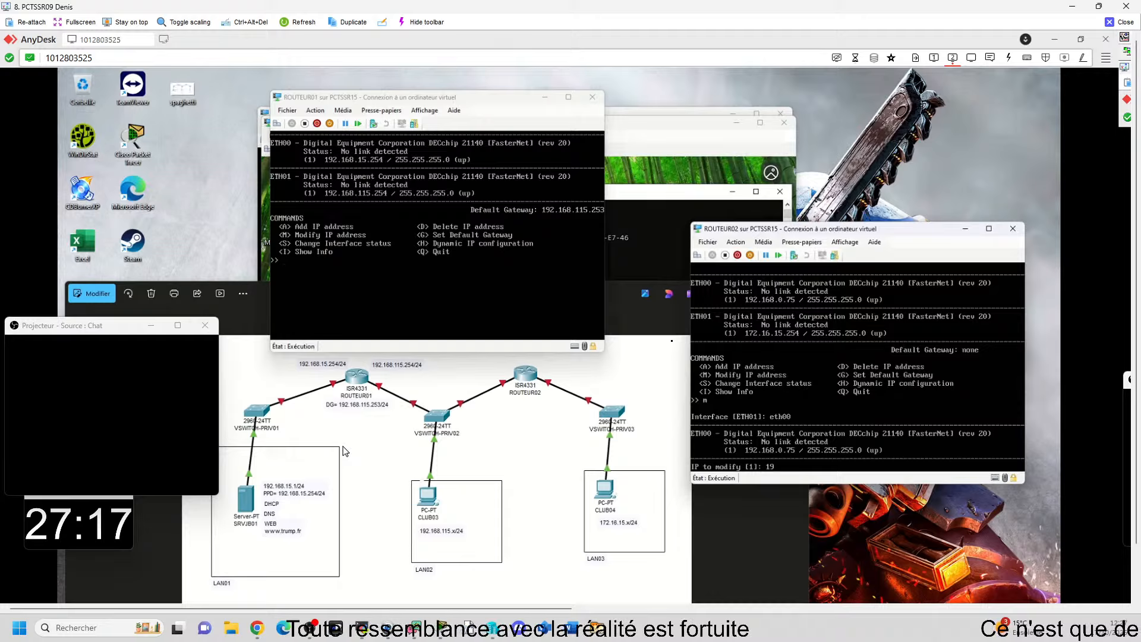
key("BackSpace")
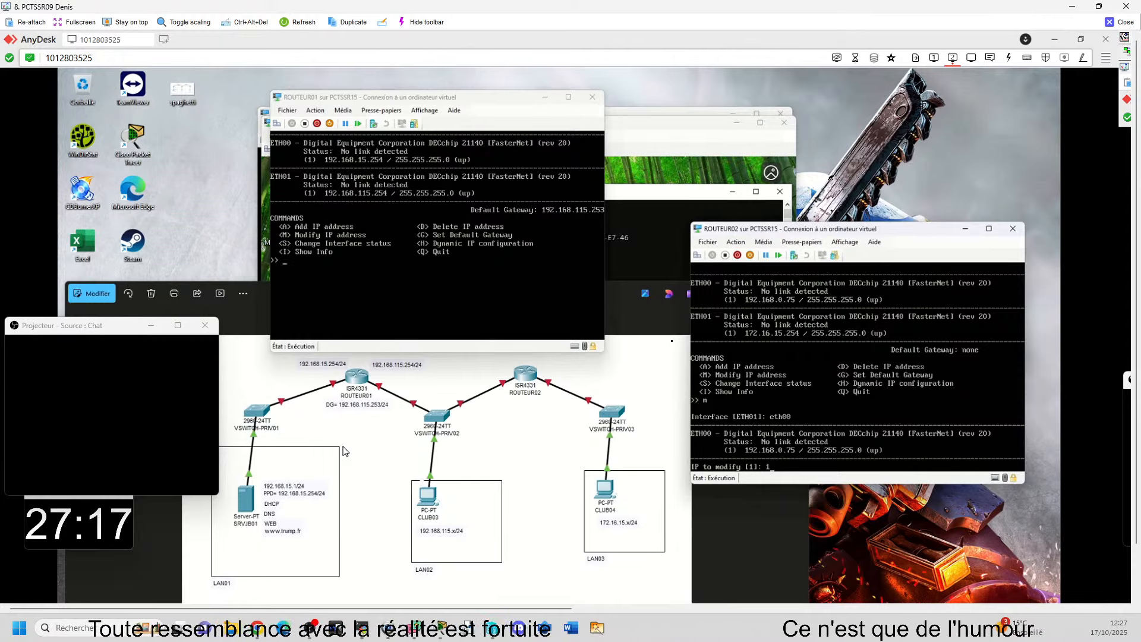
key("Return")
type("192.")
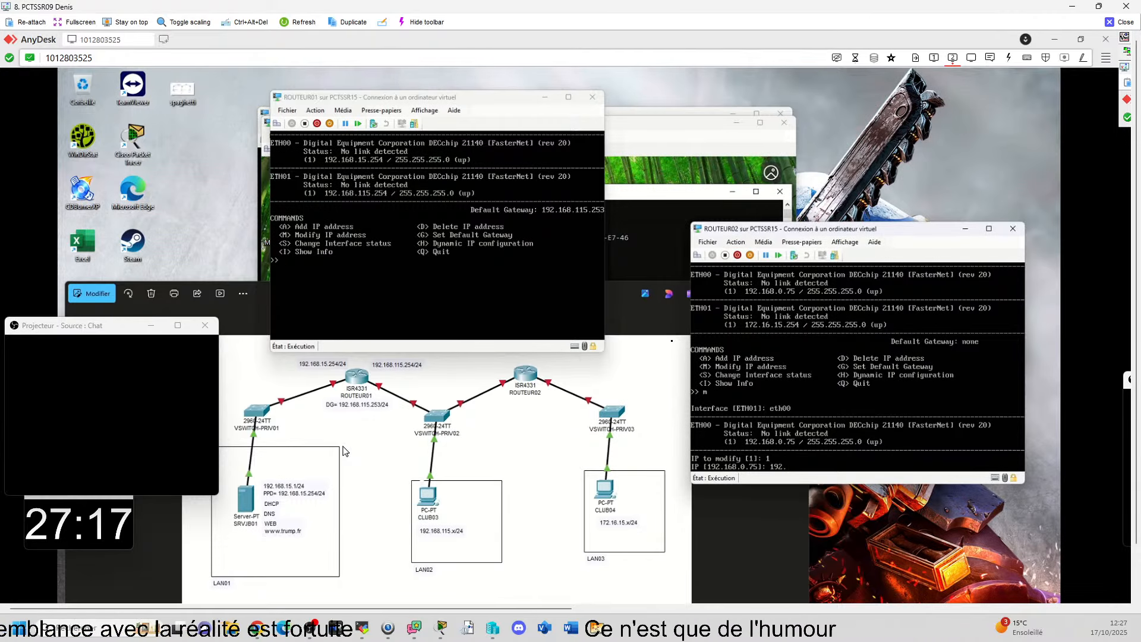
type("168.11.254")
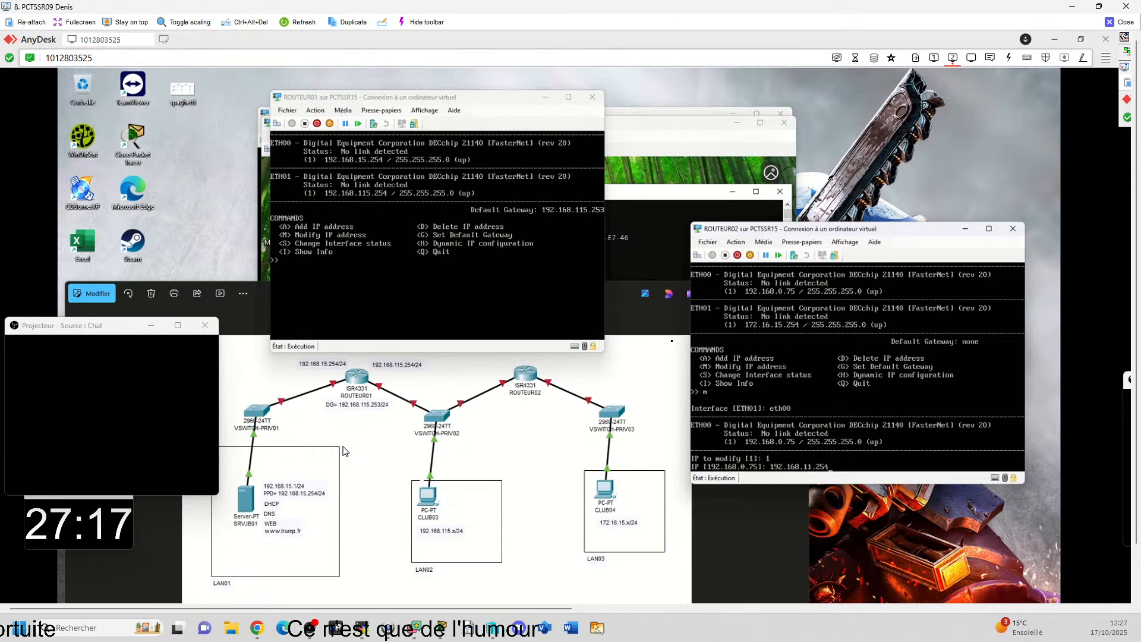
key("Return")
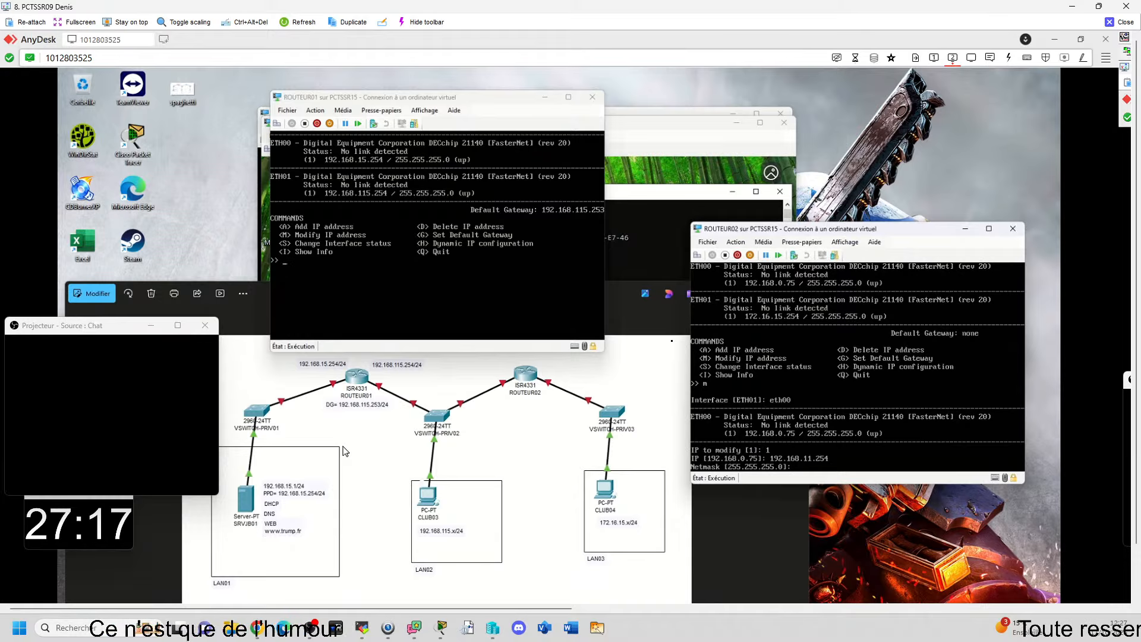
key("Return")
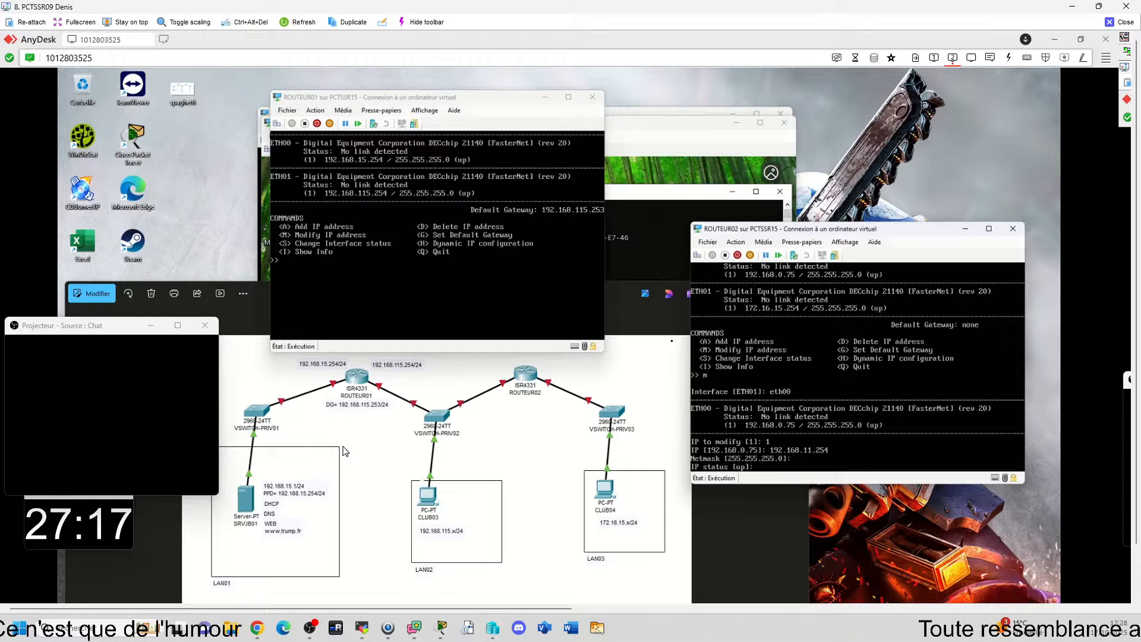
key("Return")
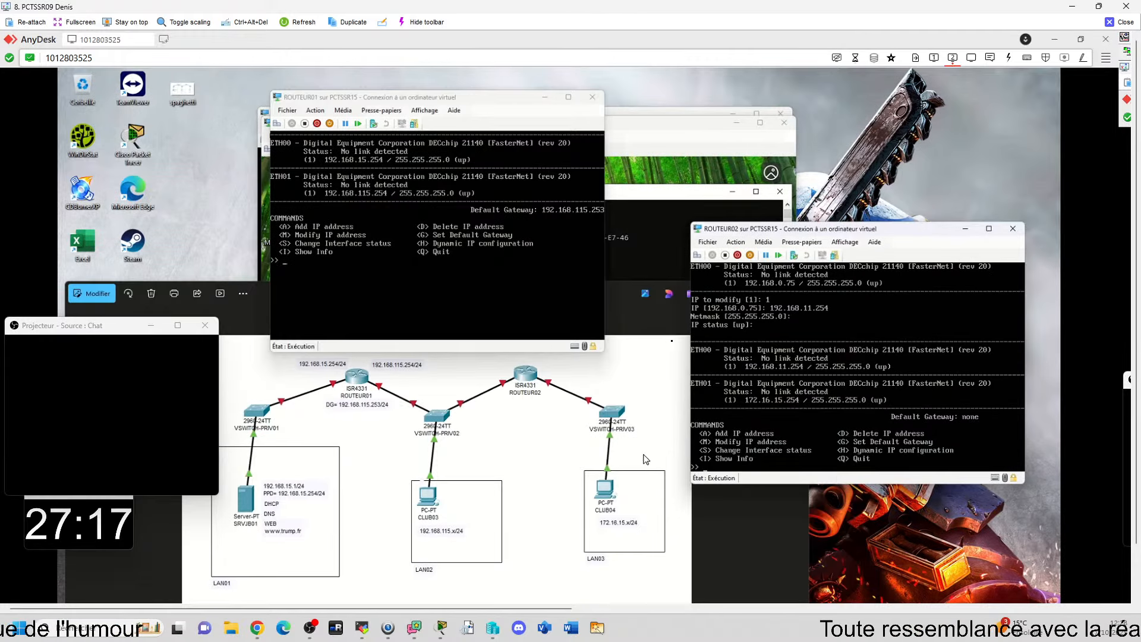
Step: Compare the router settings with the network diagram, and set ROUTEUR02's ETH00 address to 192.168.115.253, keeping the default netmask and status
left_click(641, 134)
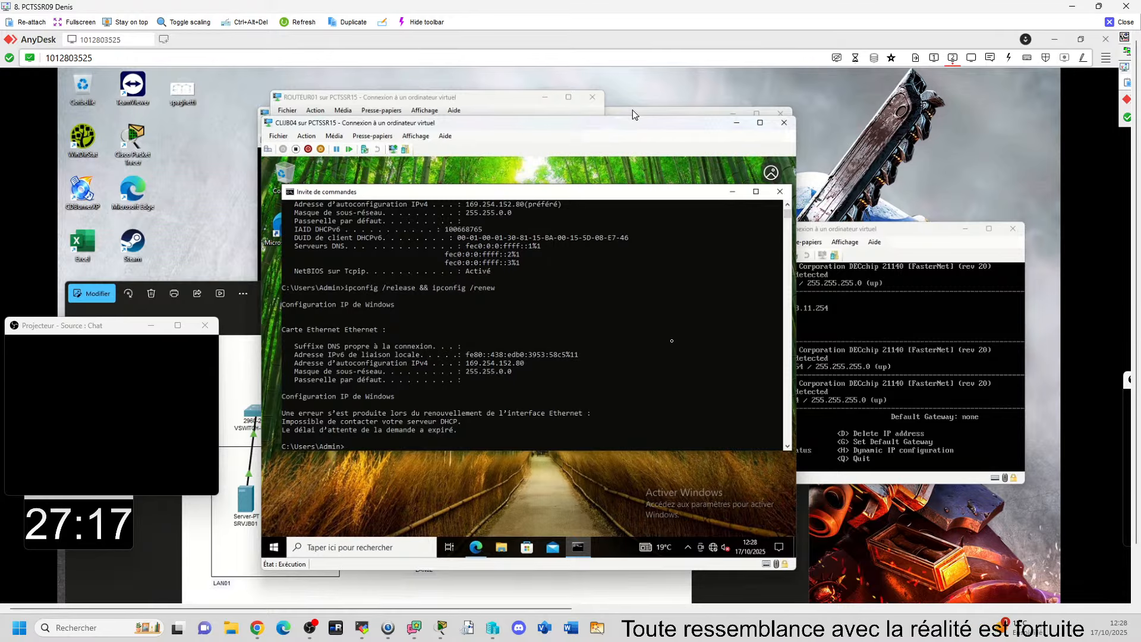
left_click(873, 345)
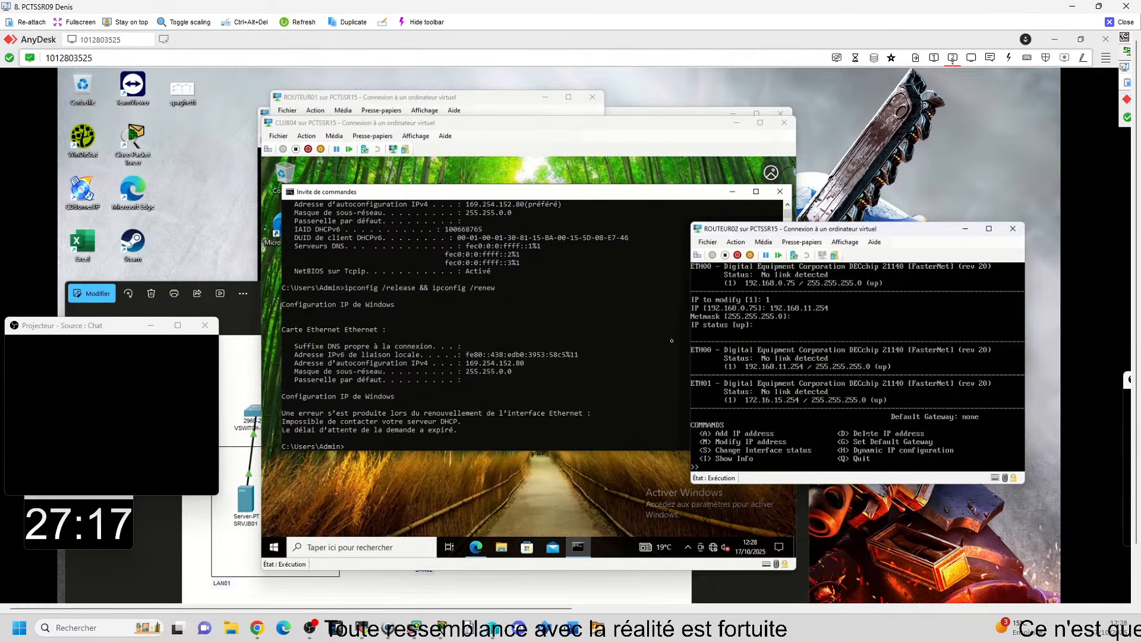
left_click(653, 592)
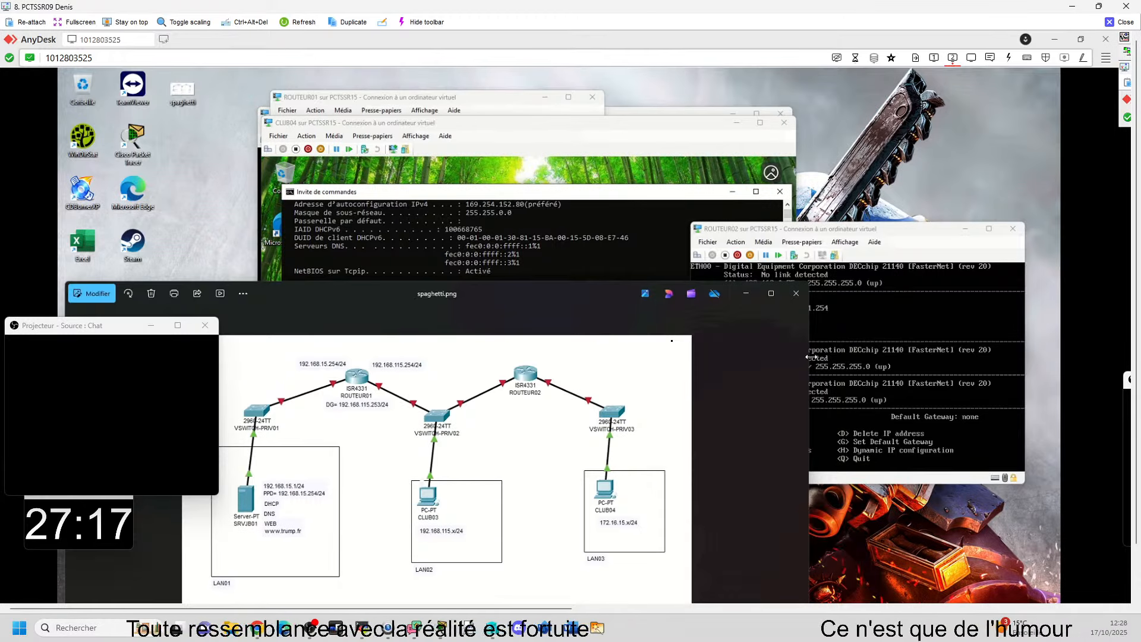
left_click(868, 395)
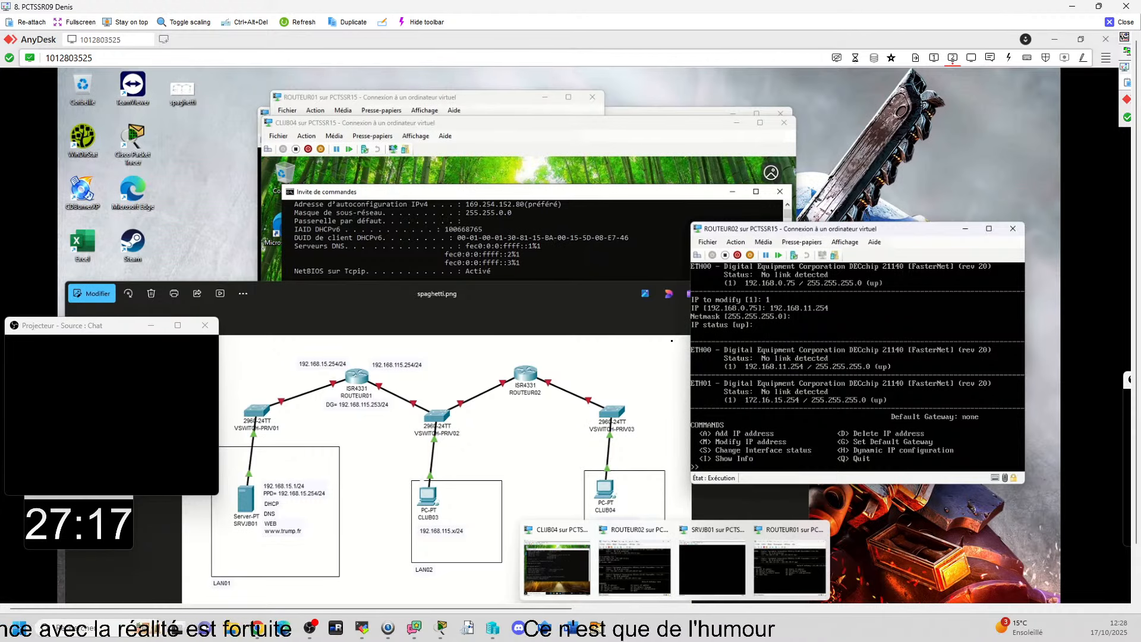
left_click(785, 564)
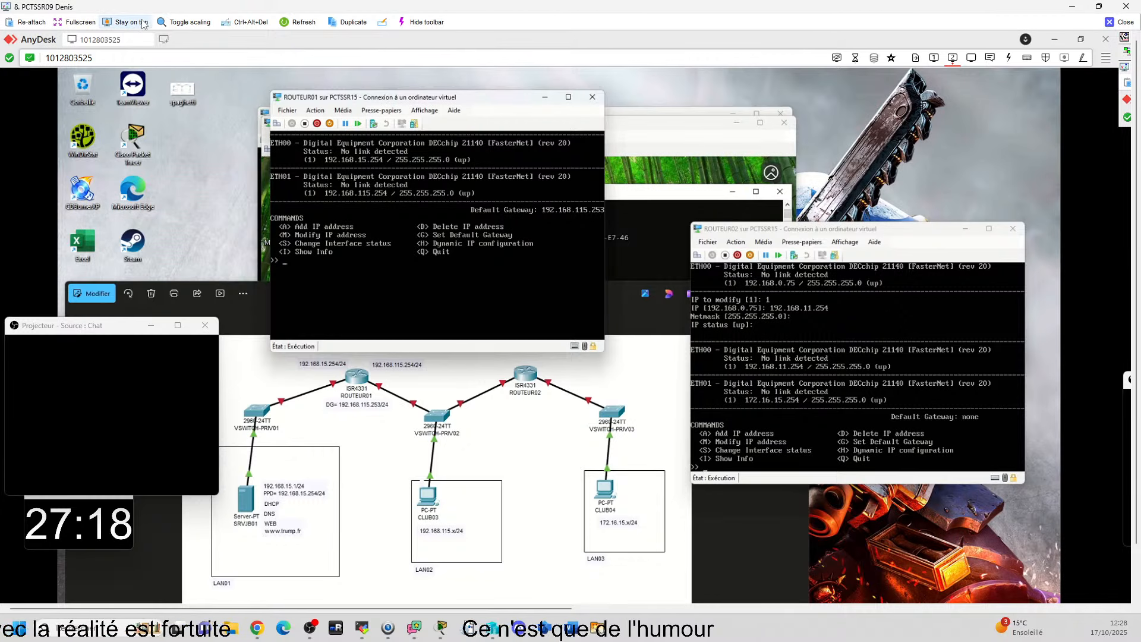
type(",")
key("Return")
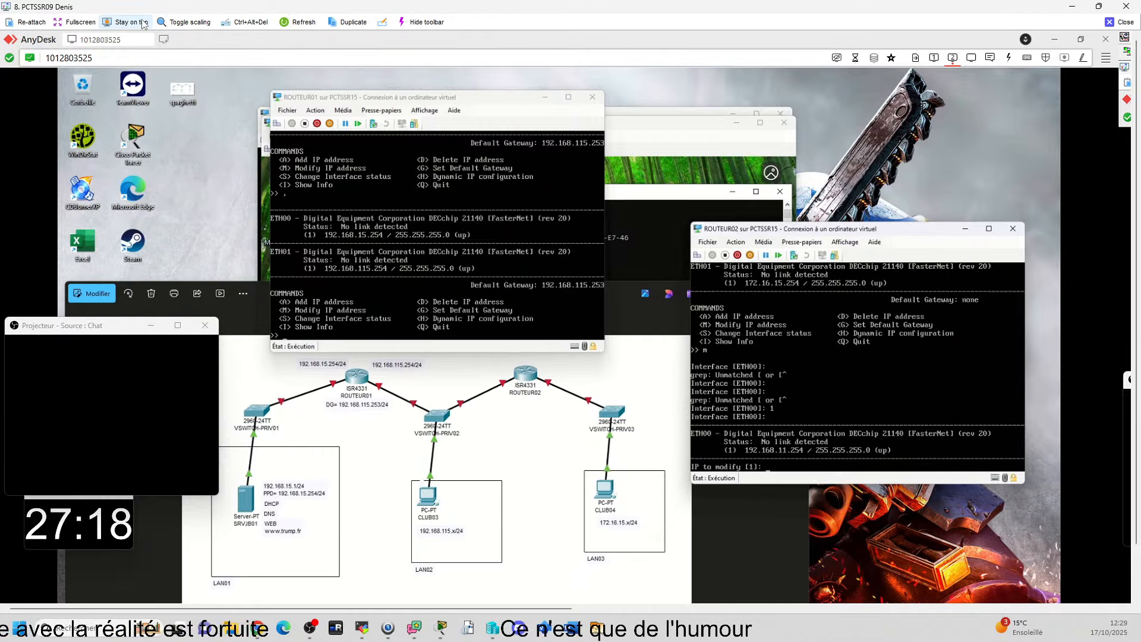
type("1")
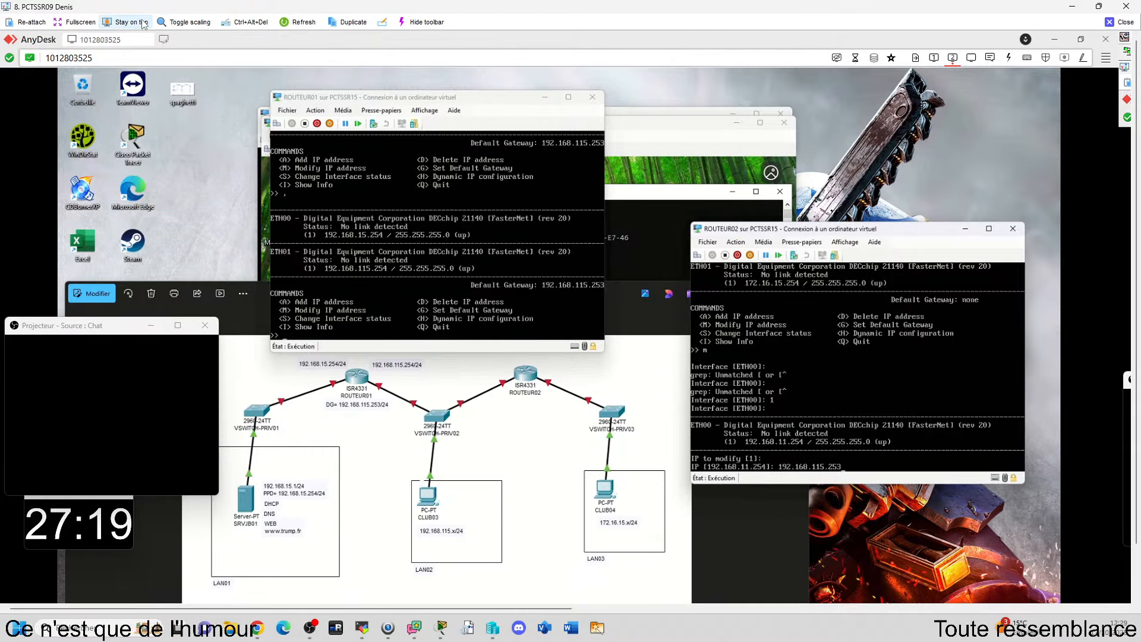
key("Return")
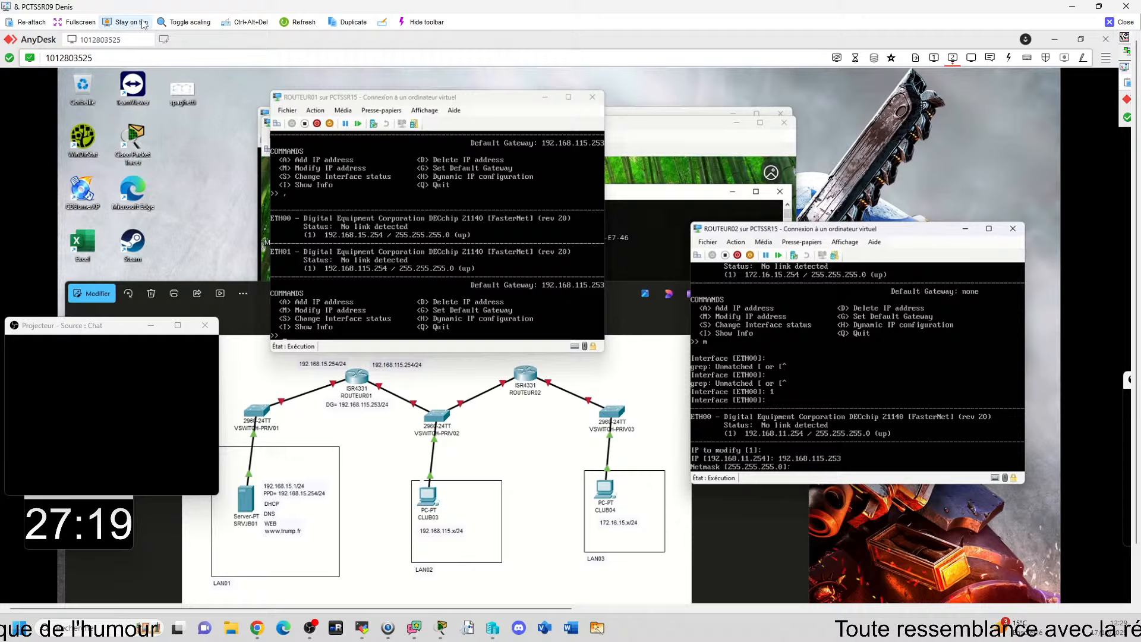
key("Return")
key("Return")
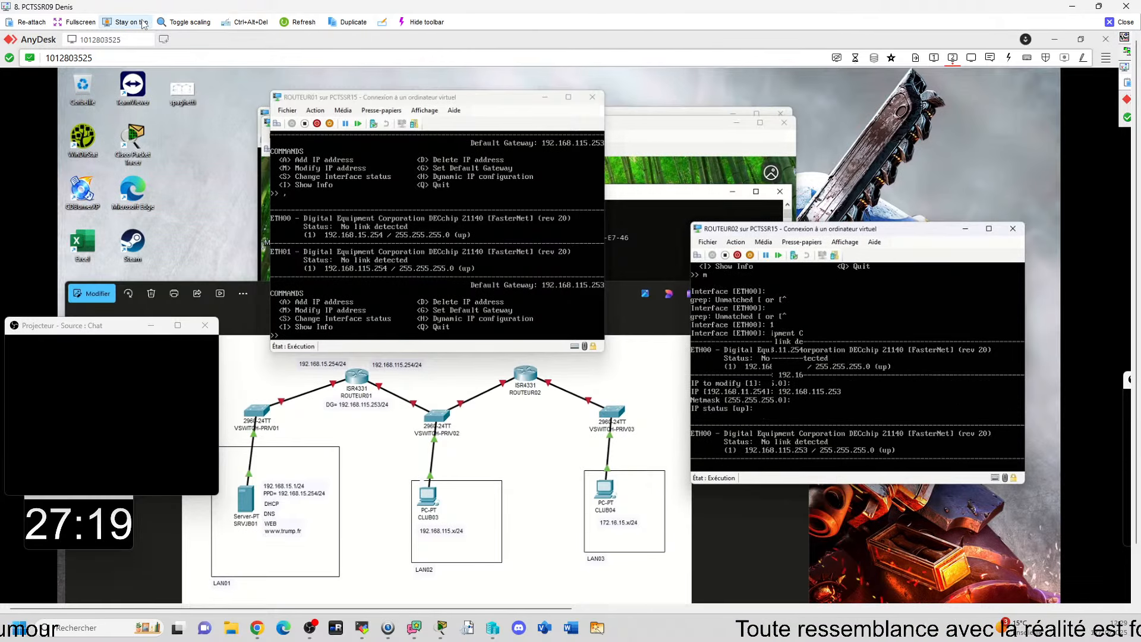
Step: Release and renew CLIJB04's IP configuration with ipconfig /release && ipconfig /renew in its command prompt
left_click(674, 143)
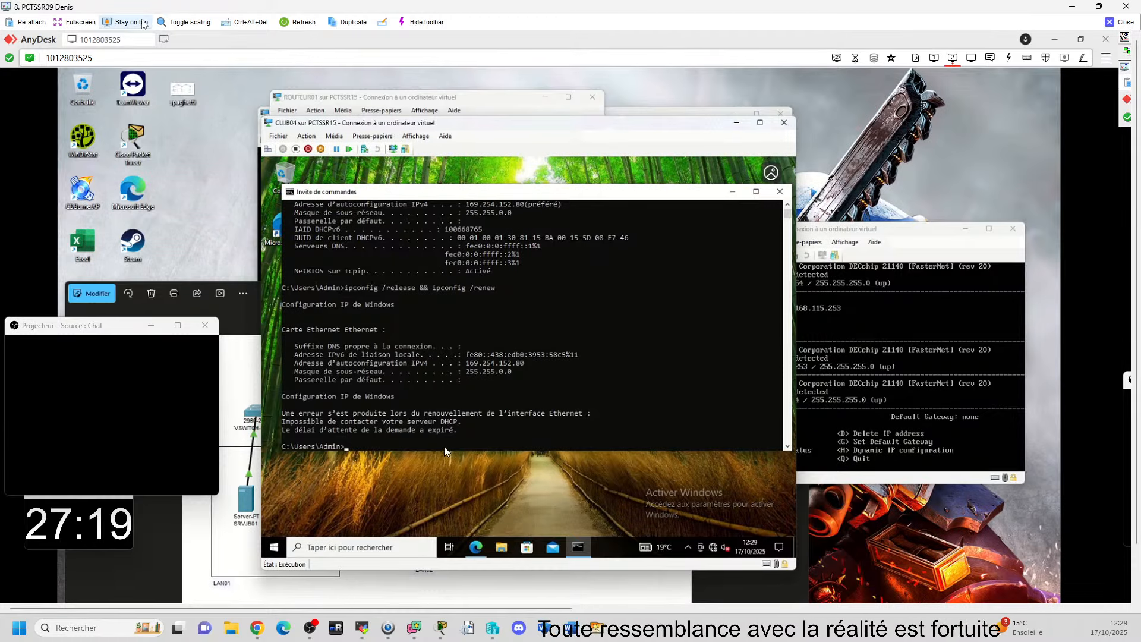
type("i")
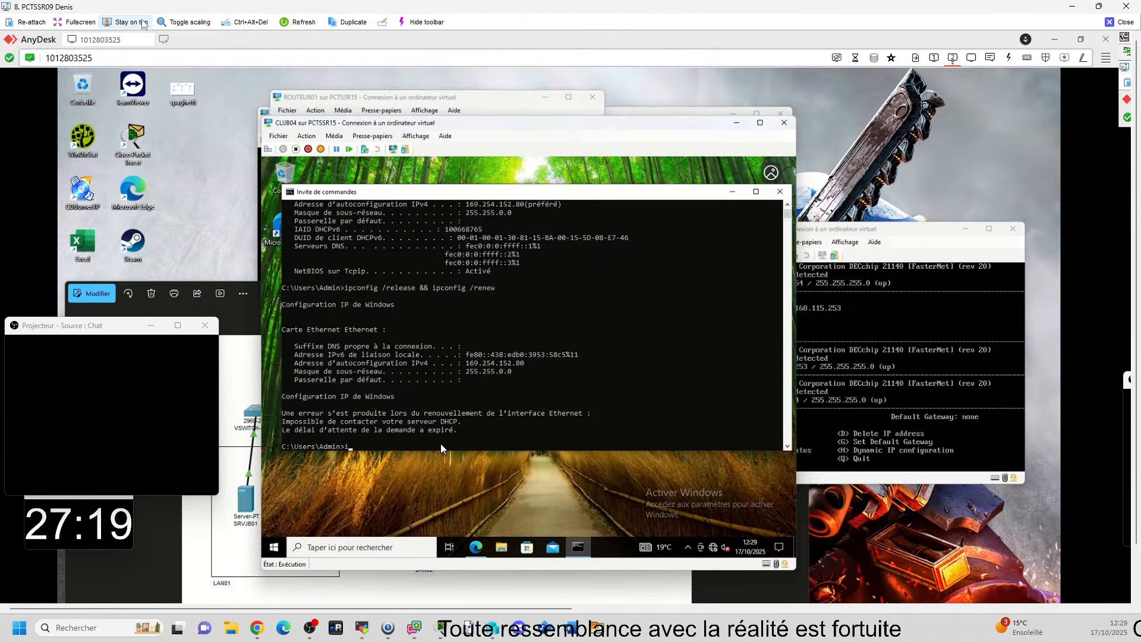
key("BackSpace")
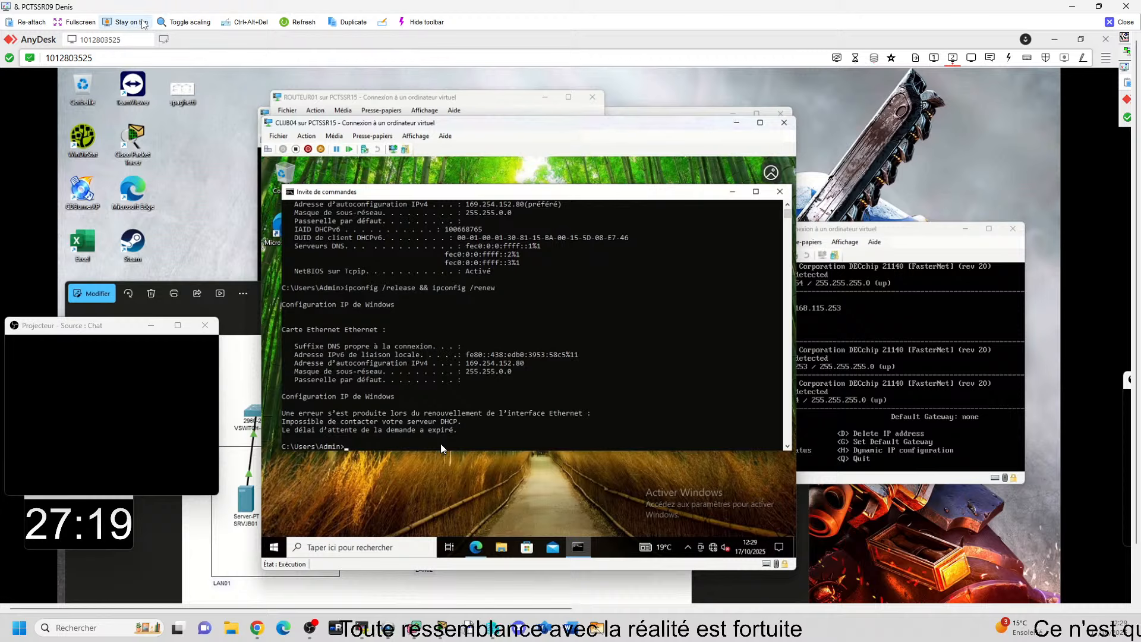
type("ipconfig /all")
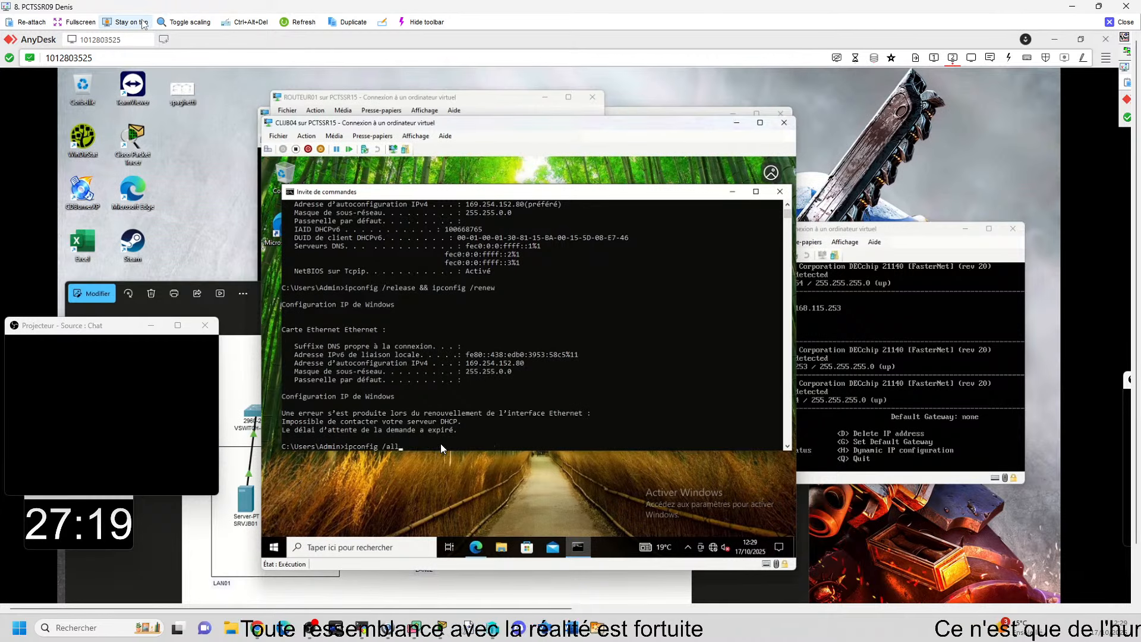
key("Up")
key("Return")
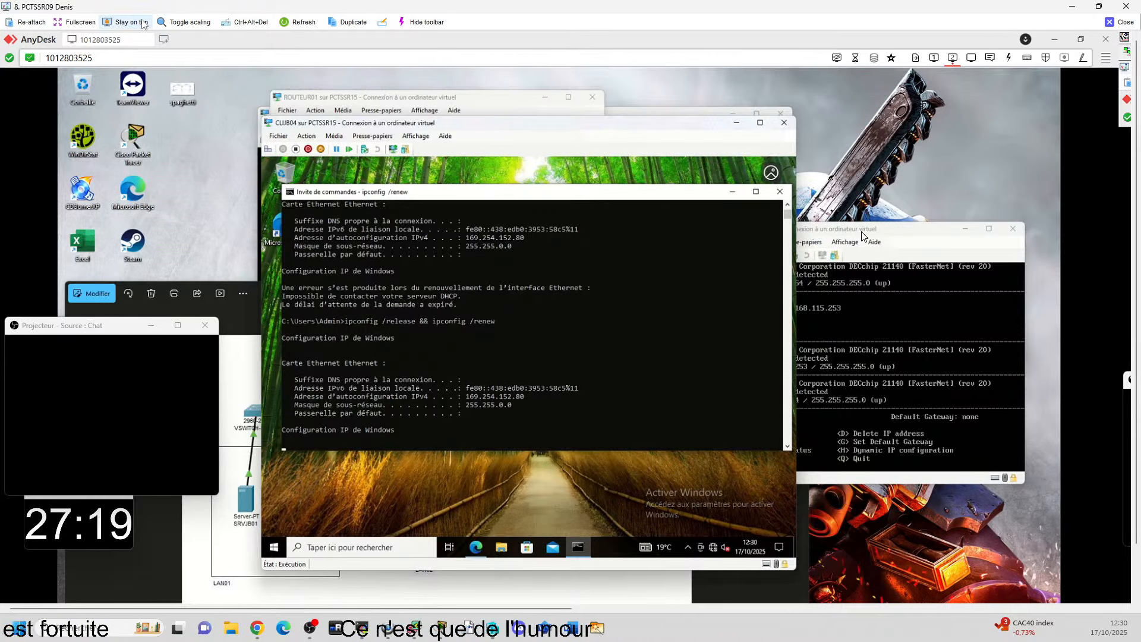
Step: Try entering 172.16.15.254 as ROUTEUR02's default gateway with the network diagram in view, and remove the last octet
left_click(708, 580)
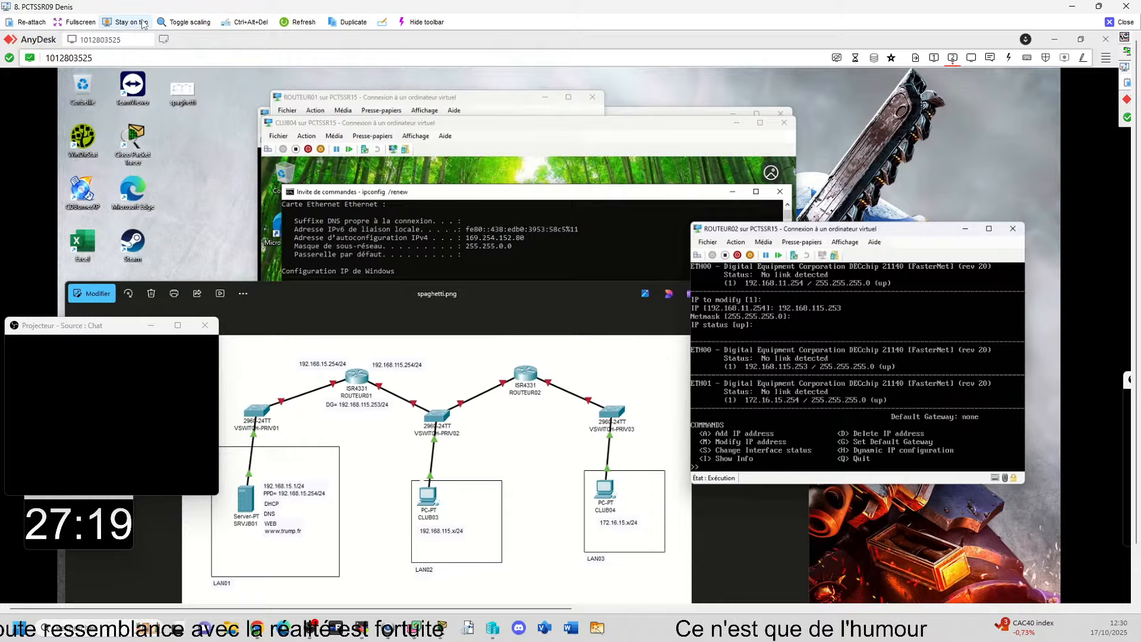
type("g")
key("Return")
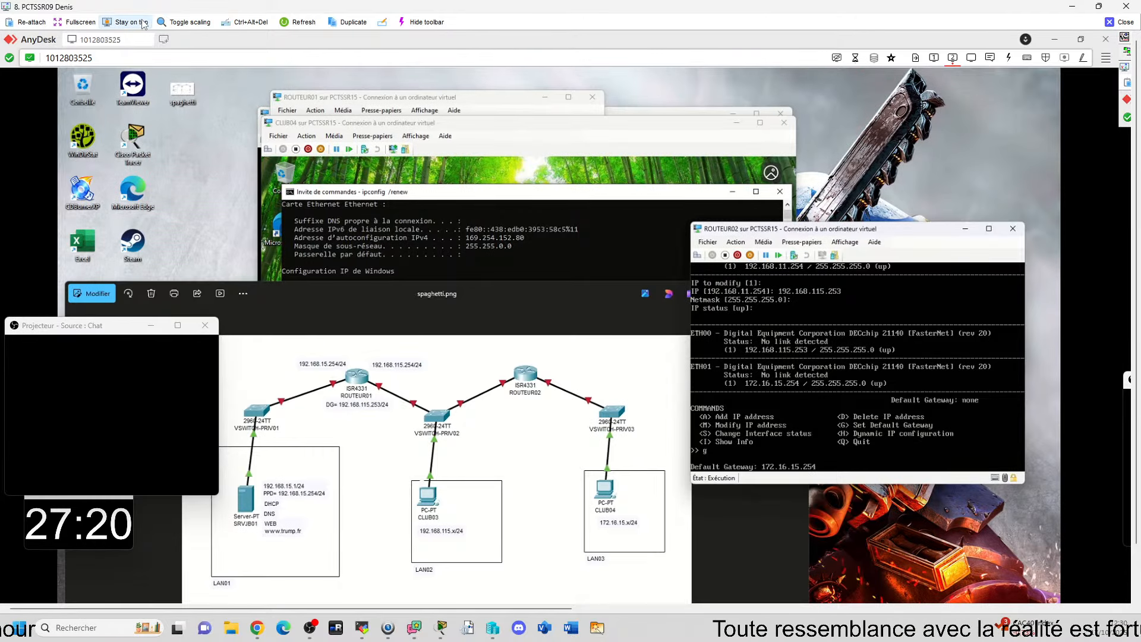
key("BackSpace")
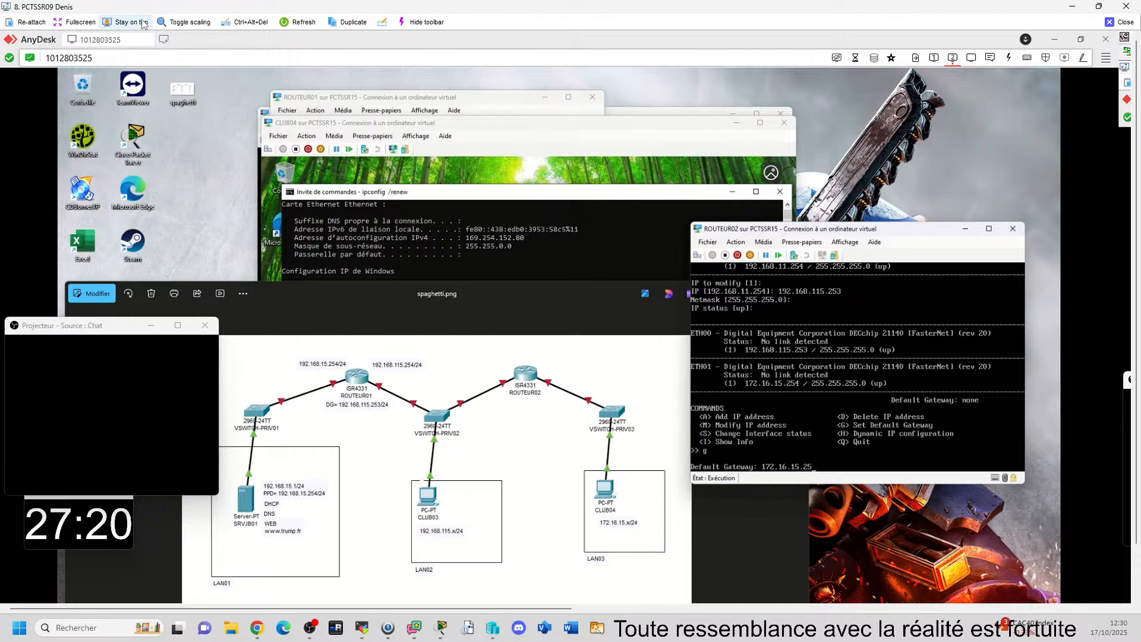
key("BackSpace")
key("BackSpace")
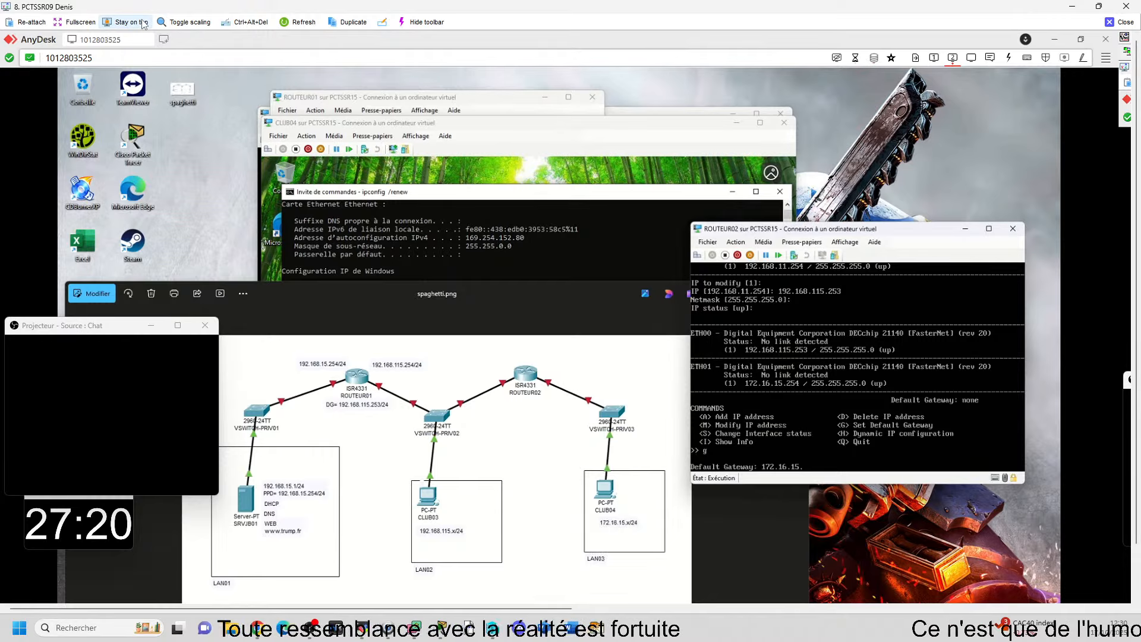
Step: Look at the SRVJB01 virtual machine's desktop, and bring the network diagram back beside ROUTEUR02's console
mouse_move(567, 586)
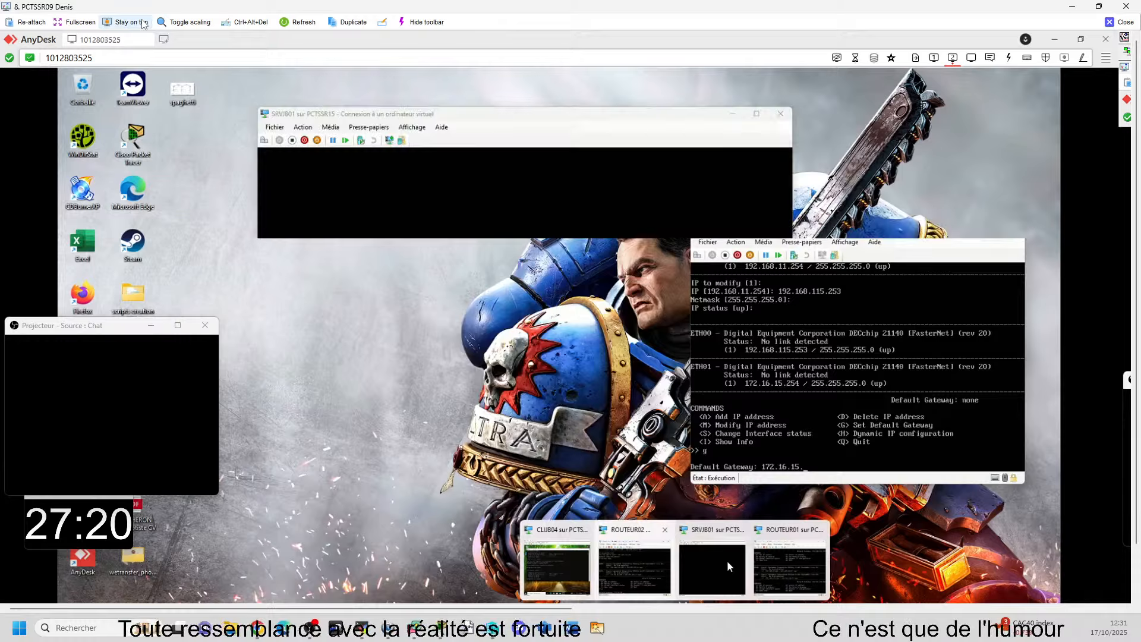
left_click(728, 566)
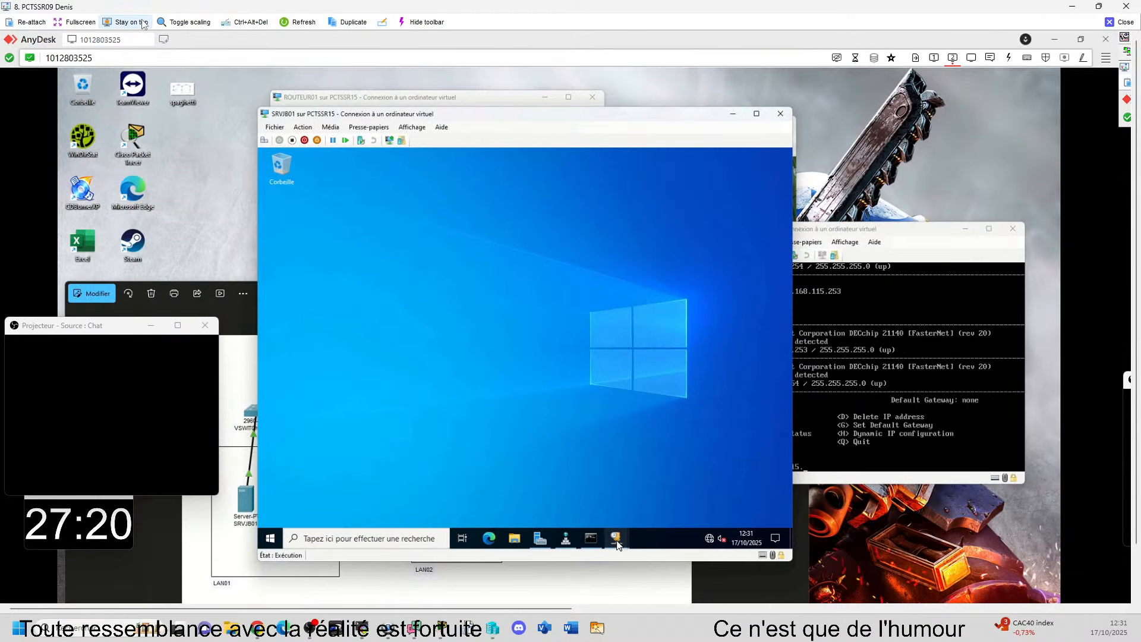
mouse_move(615, 538)
key("alt+Tab")
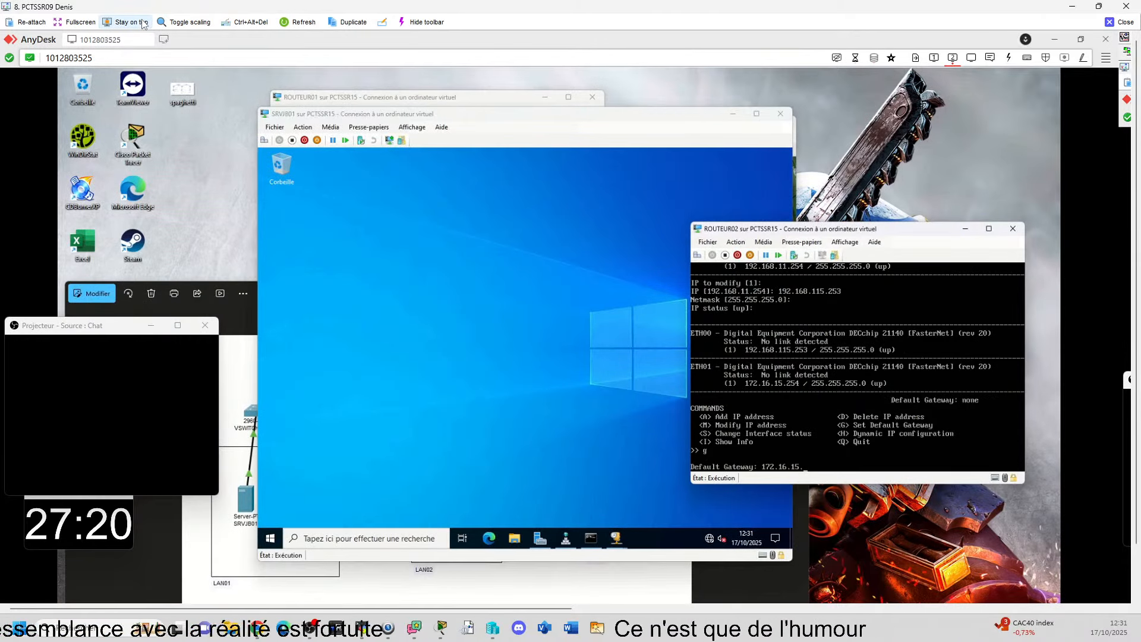
left_click(674, 594)
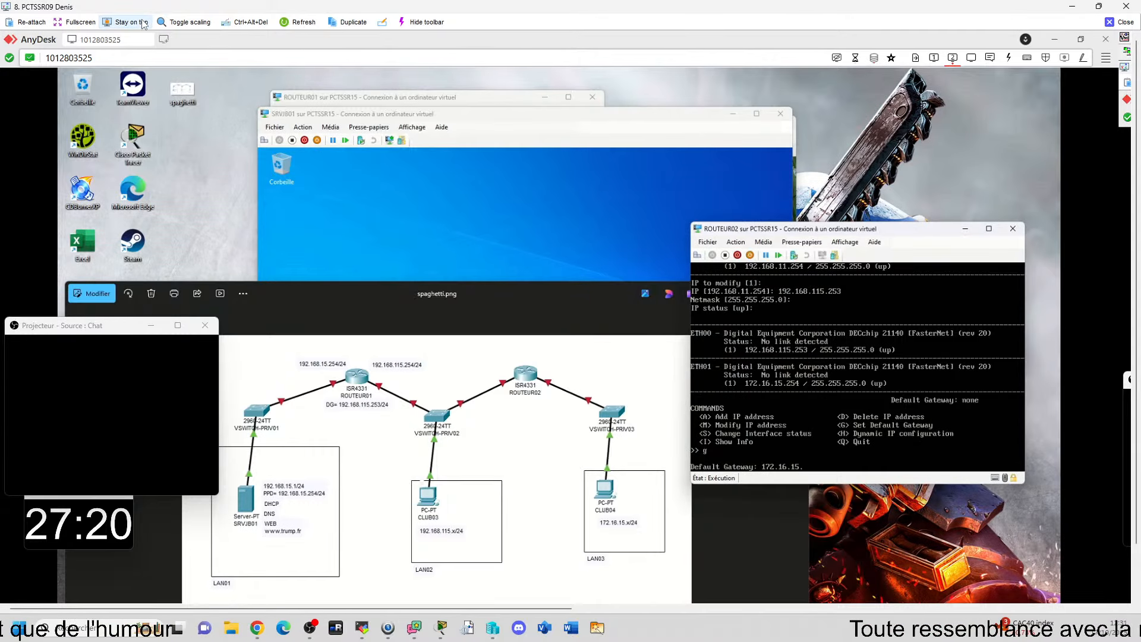
Step: Try to set ROUTEUR02's default gateway to 172.168.115.254
key("BackSpace")
key("BackSpace")
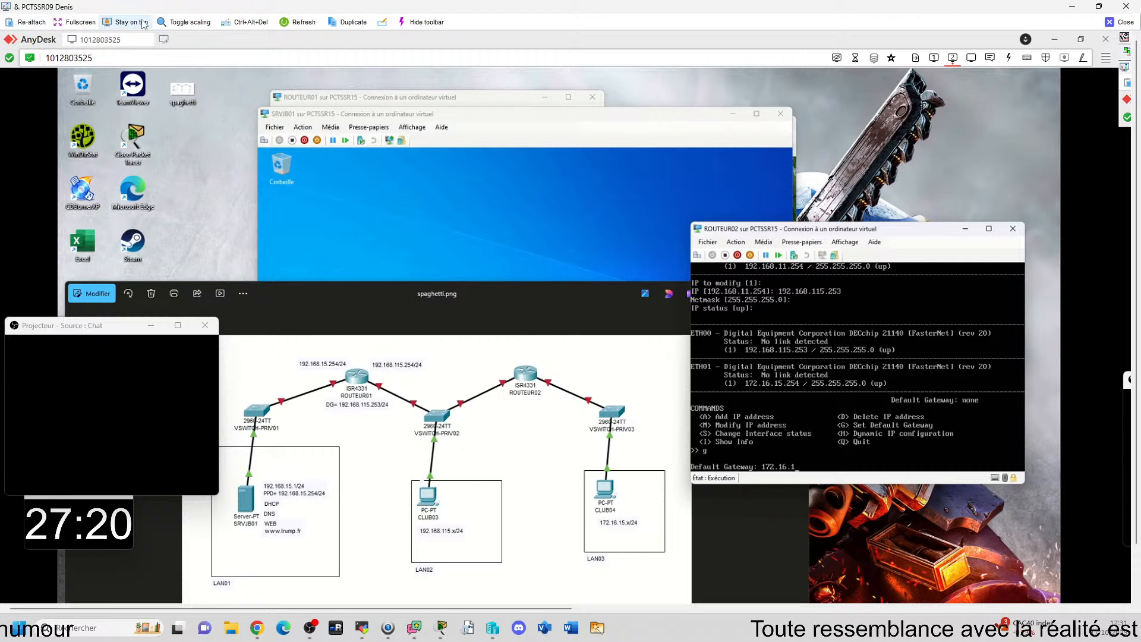
type("8")
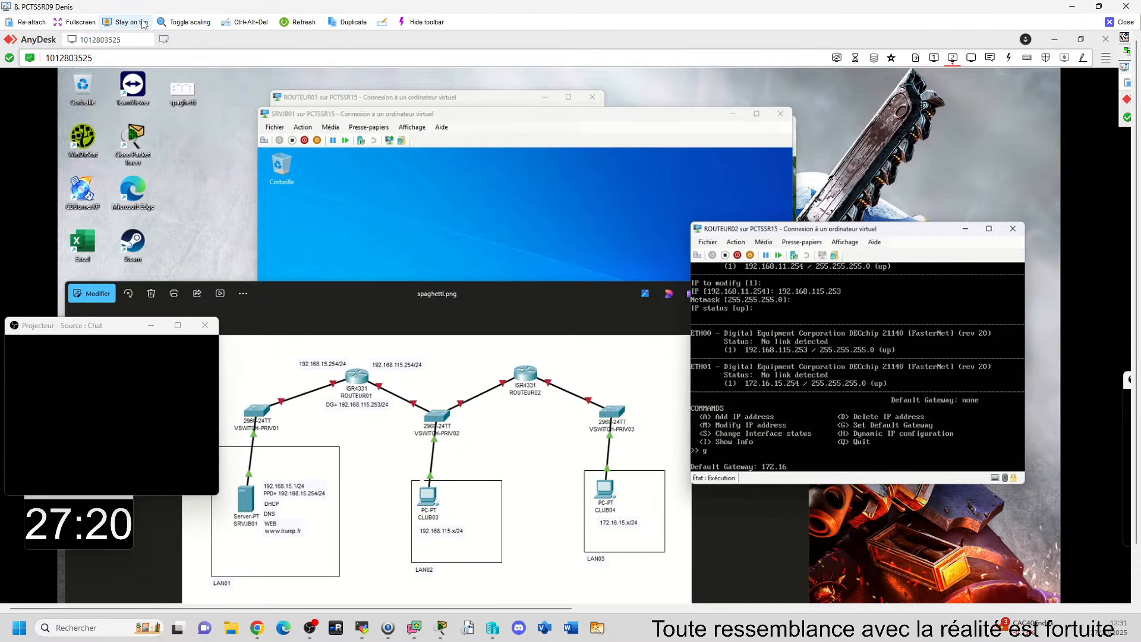
type(".115")
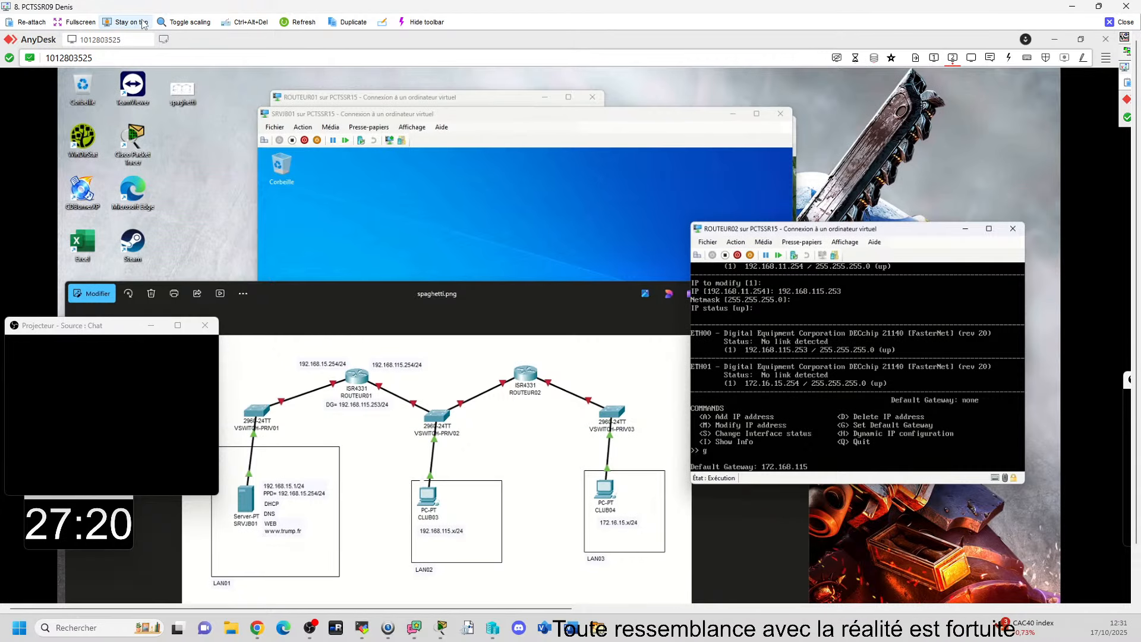
type(".254")
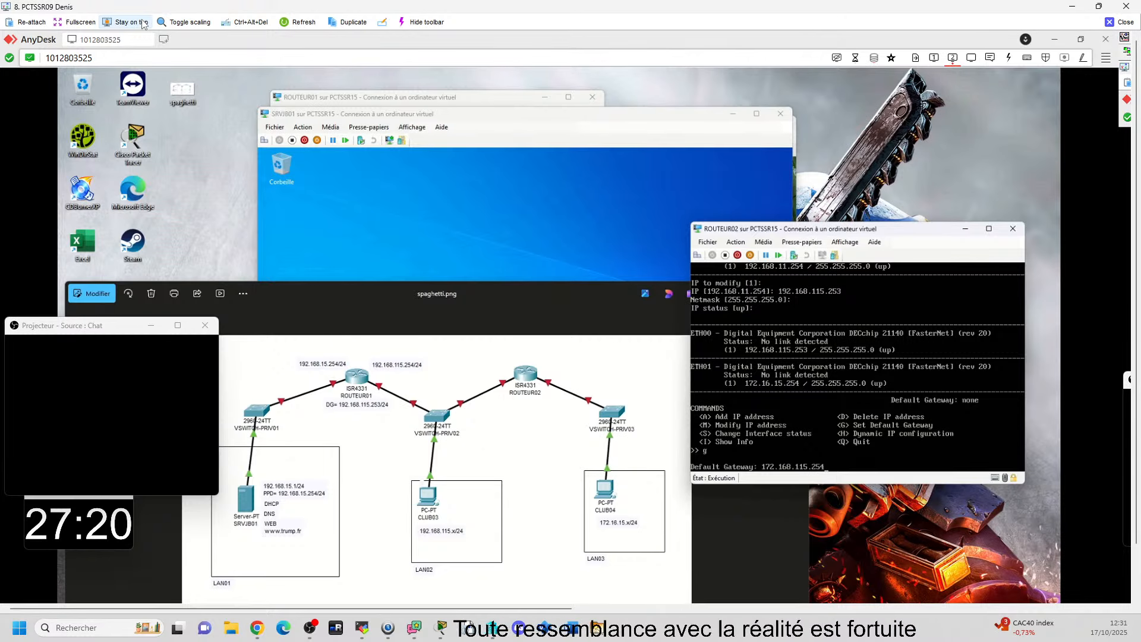
key("Return")
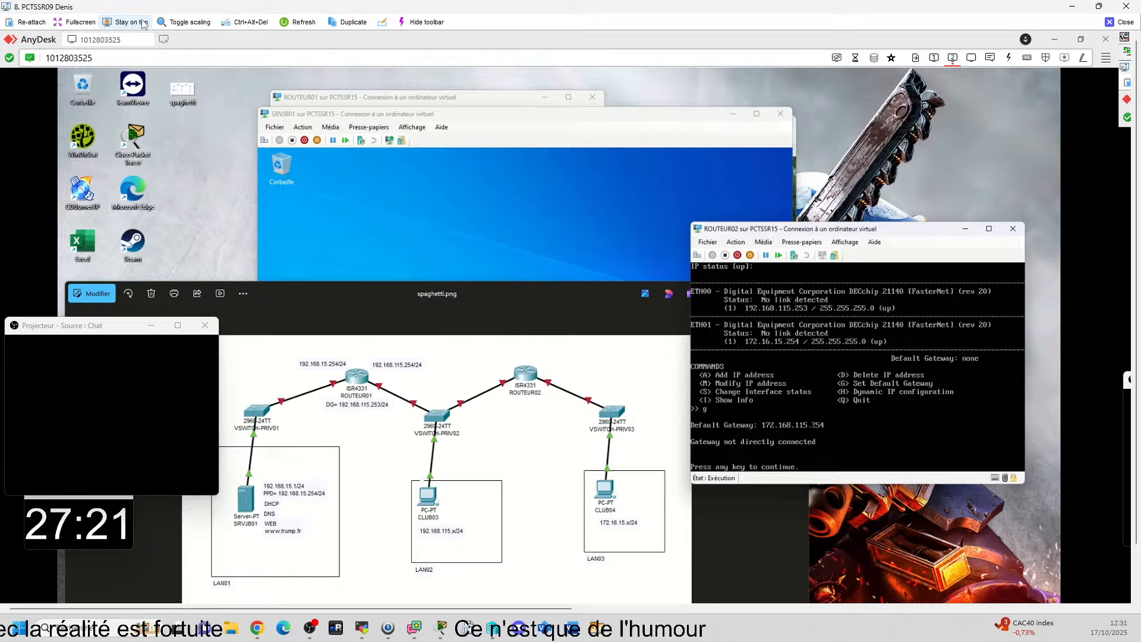
key("Return")
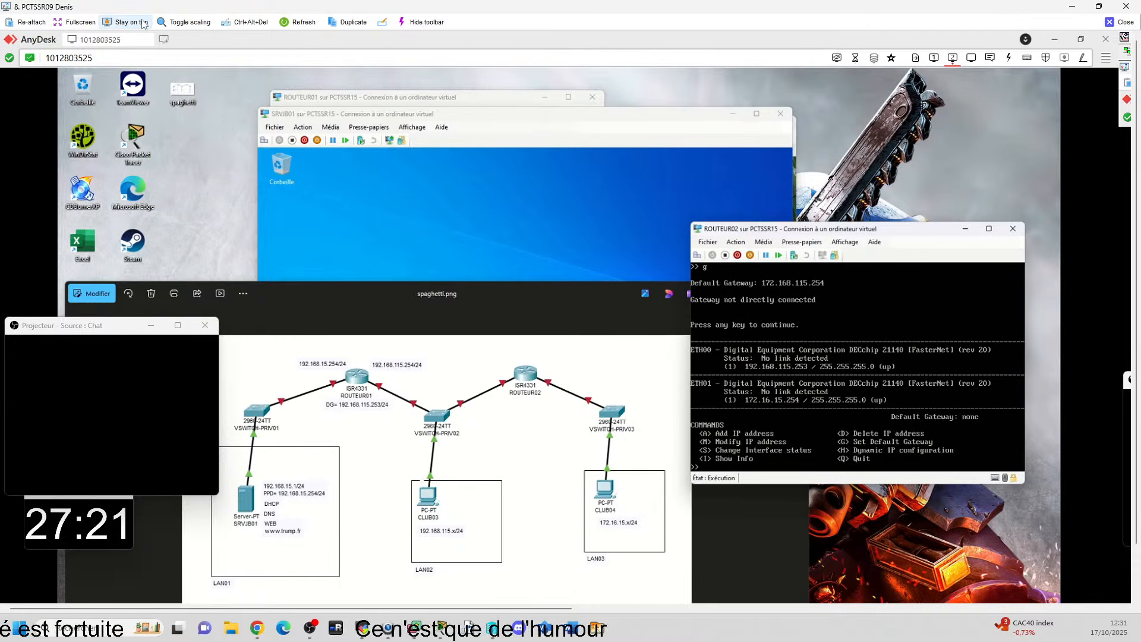
type("g")
key("Return")
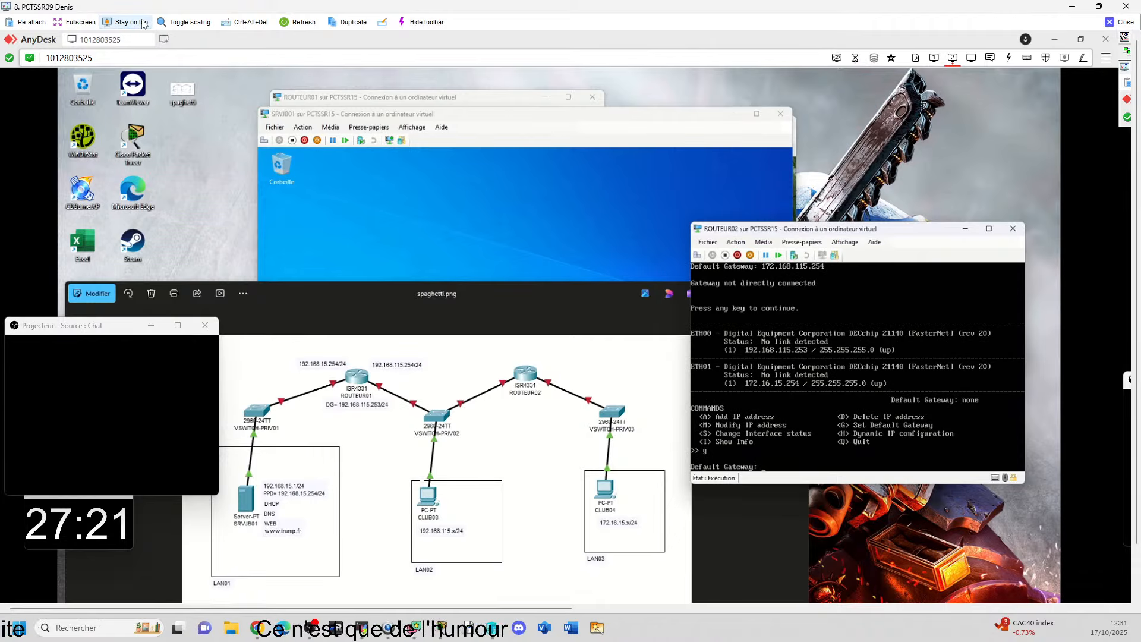
key("Return")
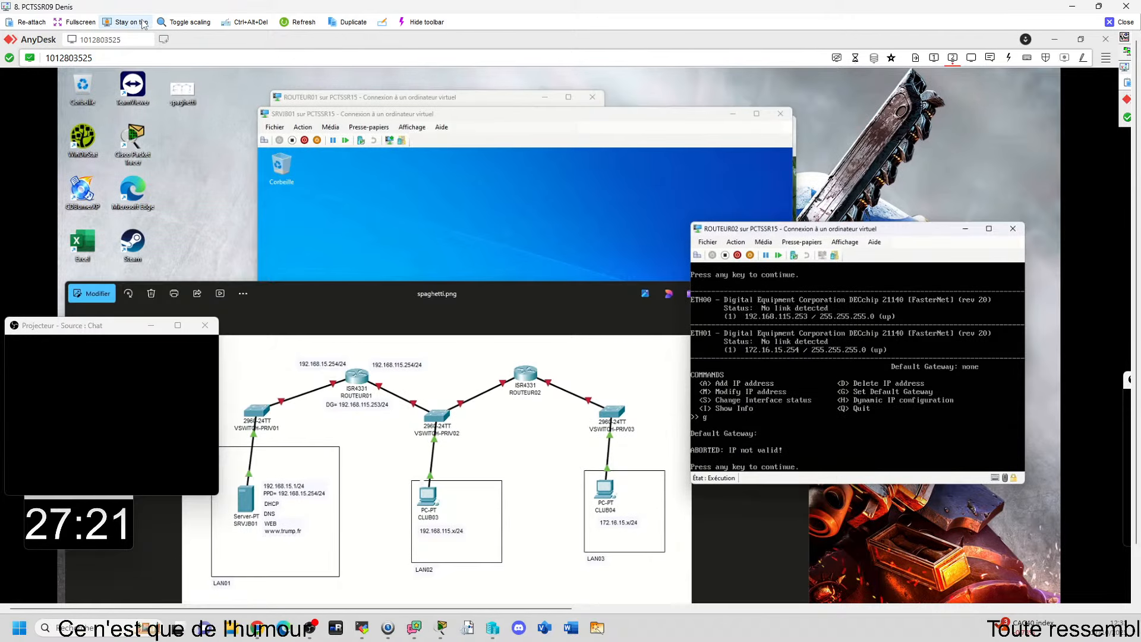
key("Return")
Step: Set ROUTEUR02's default gateway to 192.168.115.254
type("g")
key("Return")
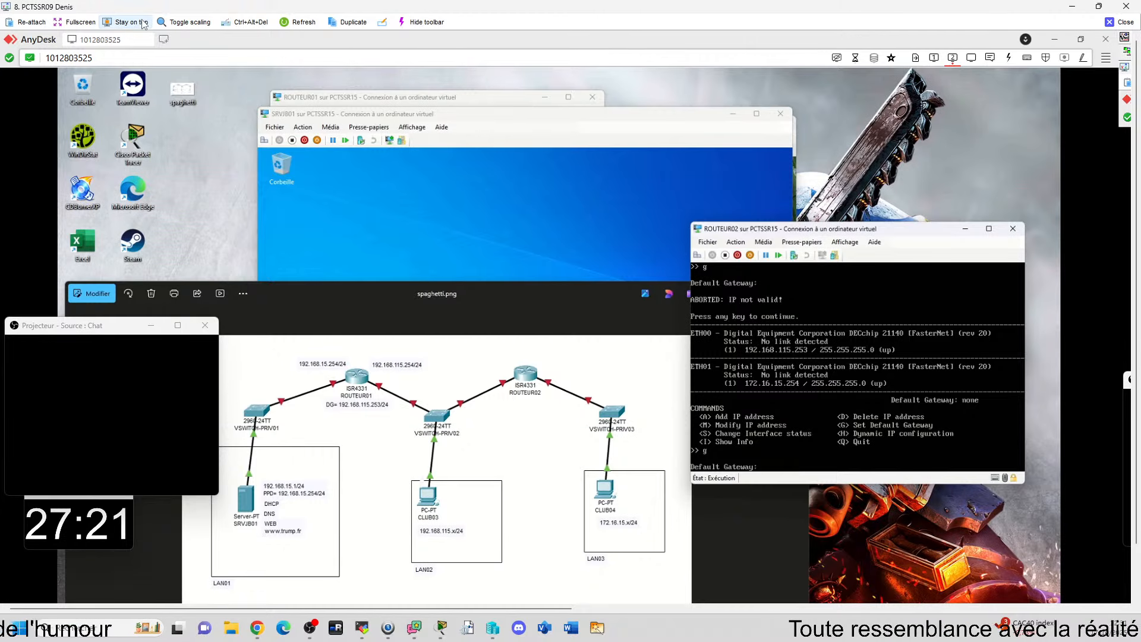
type("172")
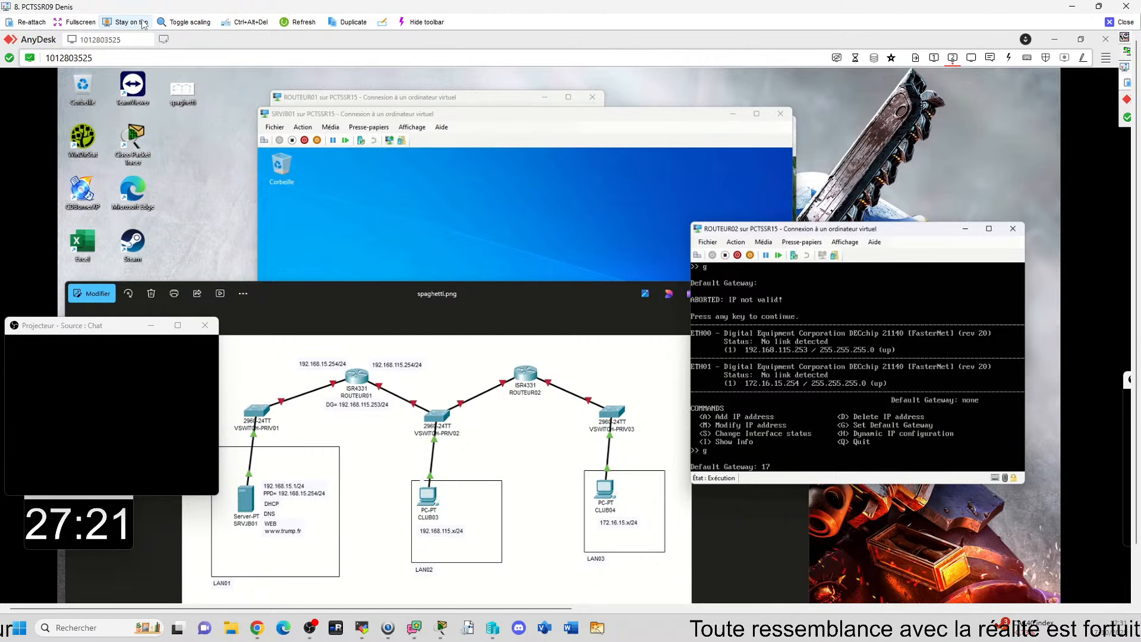
key("BackSpace")
key("BackSpace")
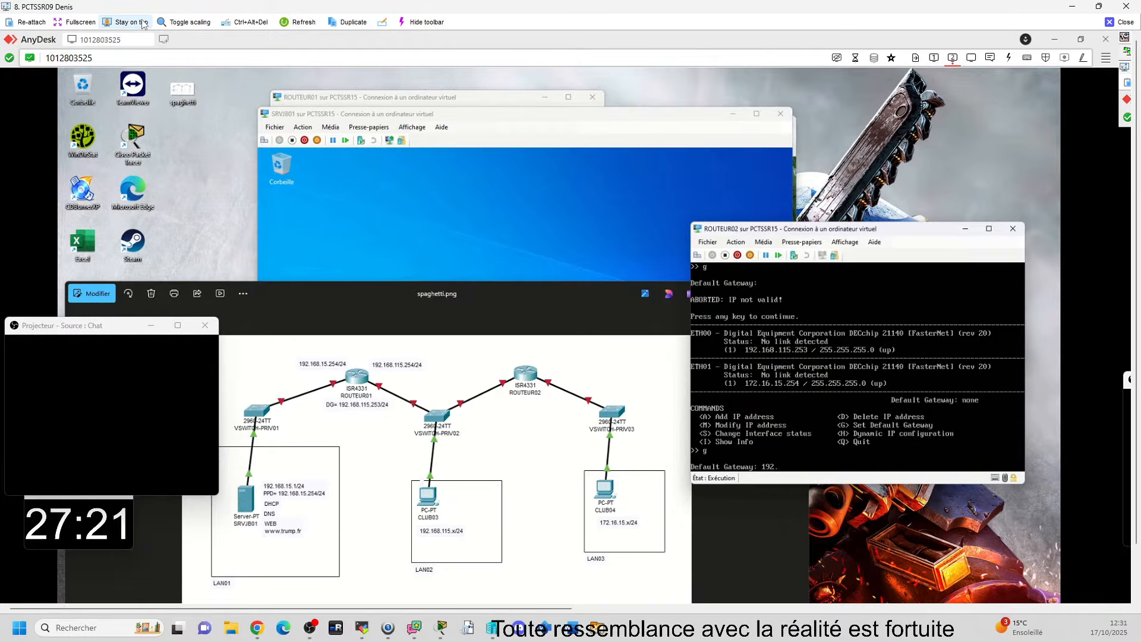
type("92.168.115.25")
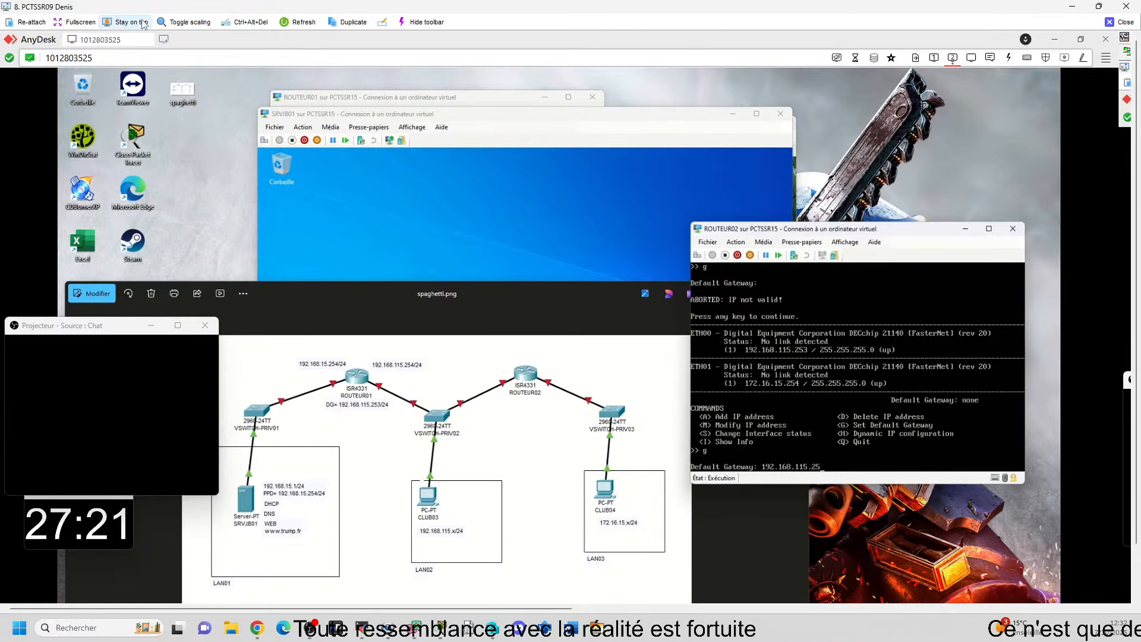
type("4")
key("Return")
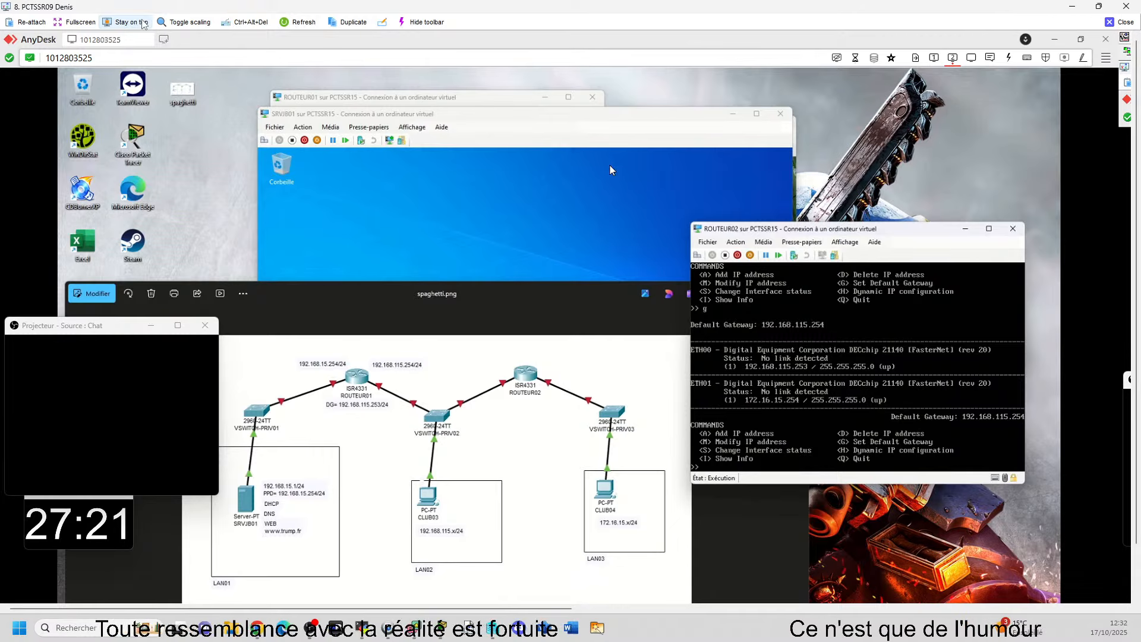
Step: Return to CLIJB04's command prompt and rerun ipconfig /release && ipconfig /renew
left_click(597, 135)
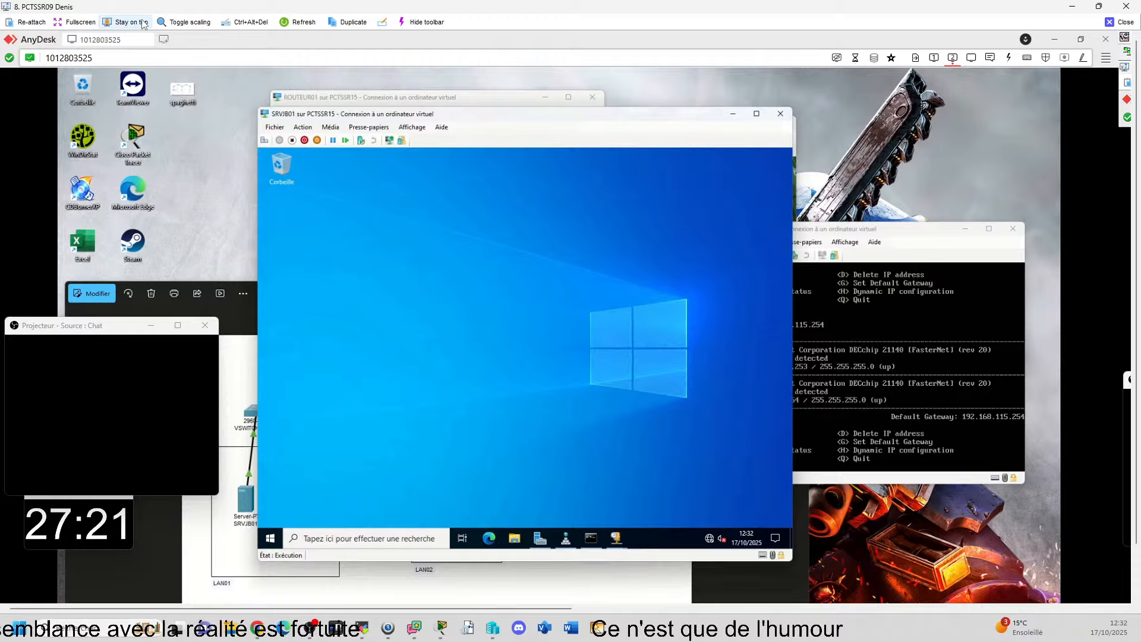
mouse_move(721, 614)
mouse_move(675, 613)
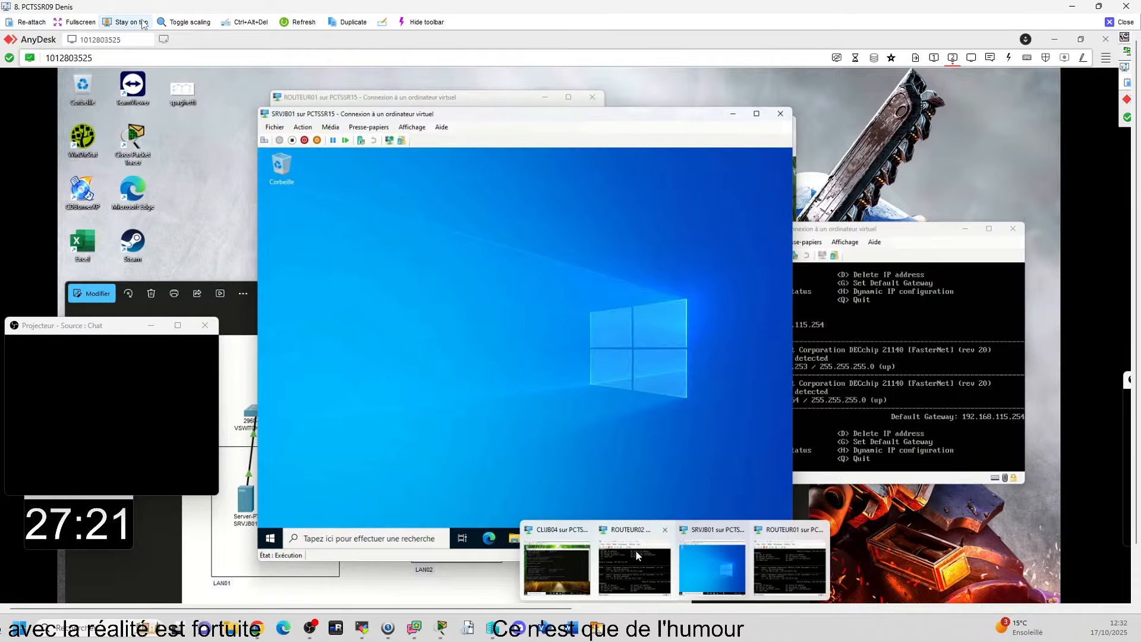
left_click(574, 556)
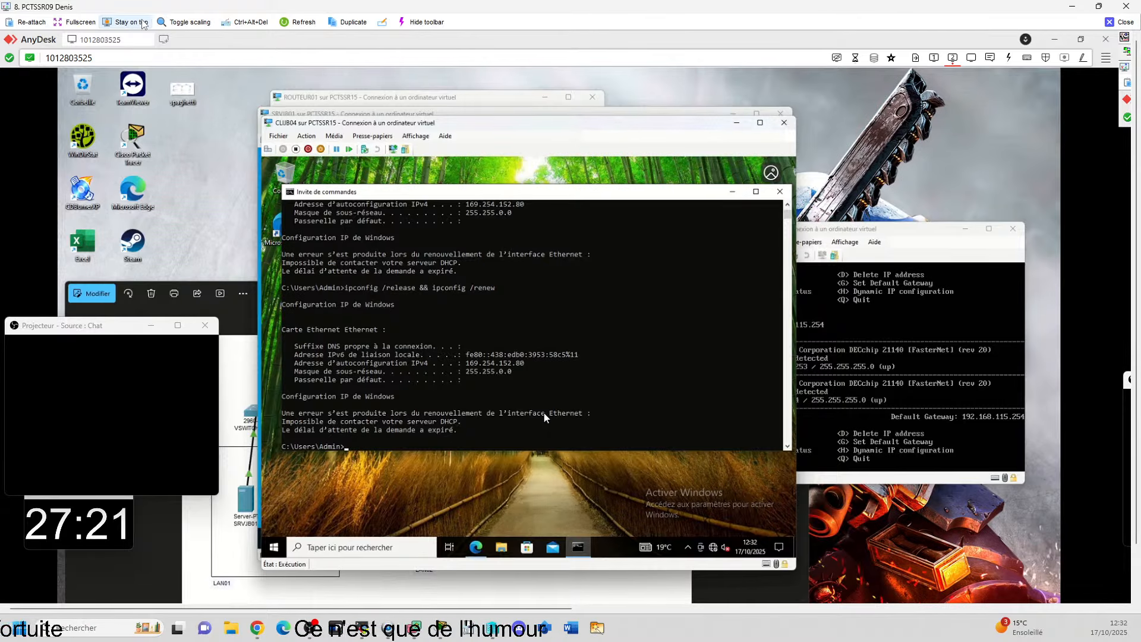
key("Return")
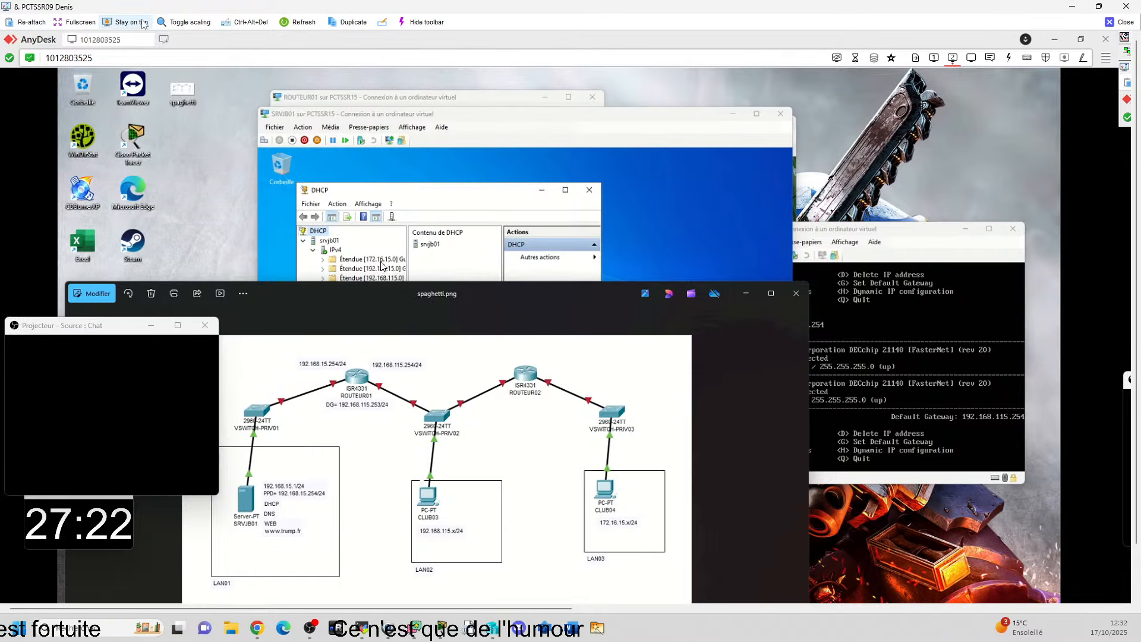
Step: Uncover the DHCP scopes on SRVJB01, and show ROUTEUR02's ETH00 interface details and routing table
left_click_drag(502, 291, 529, 328)
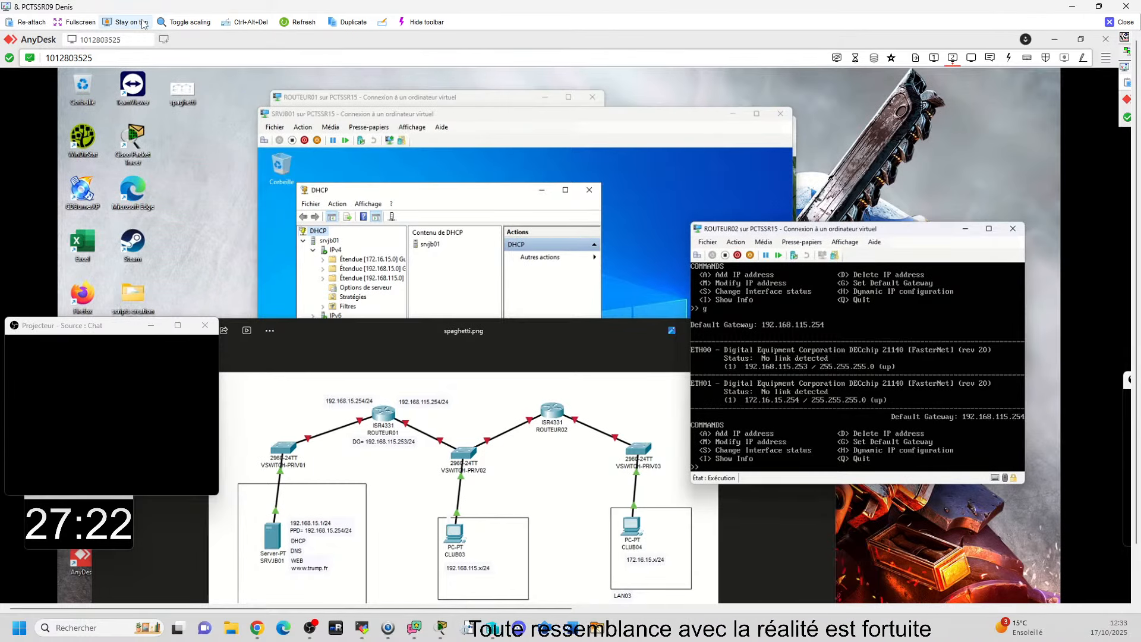
type("exit")
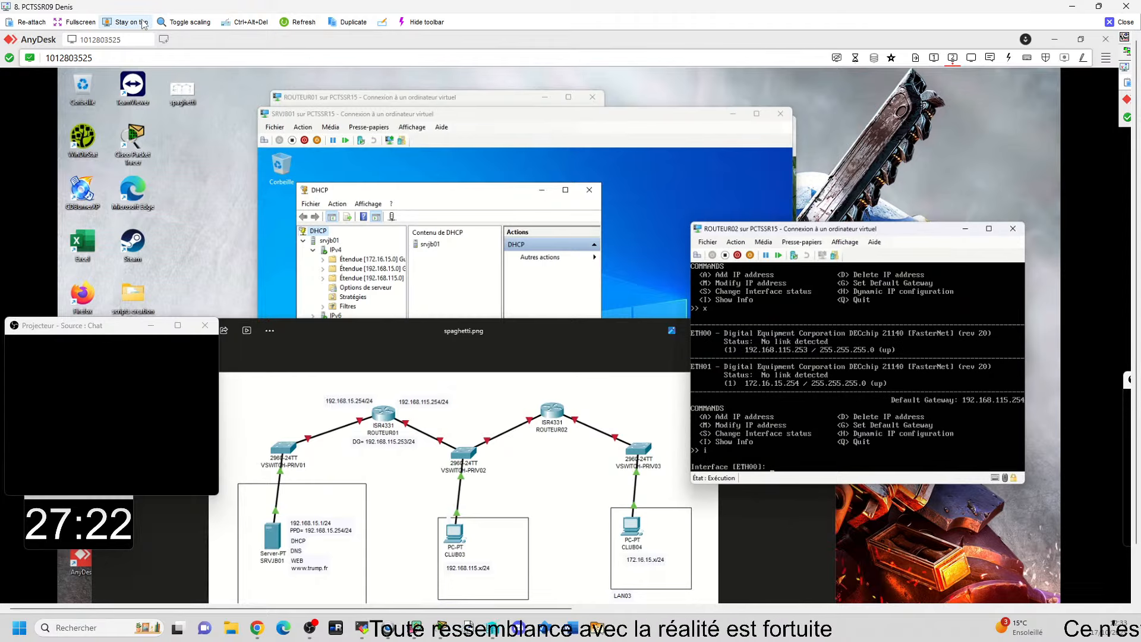
key("Return")
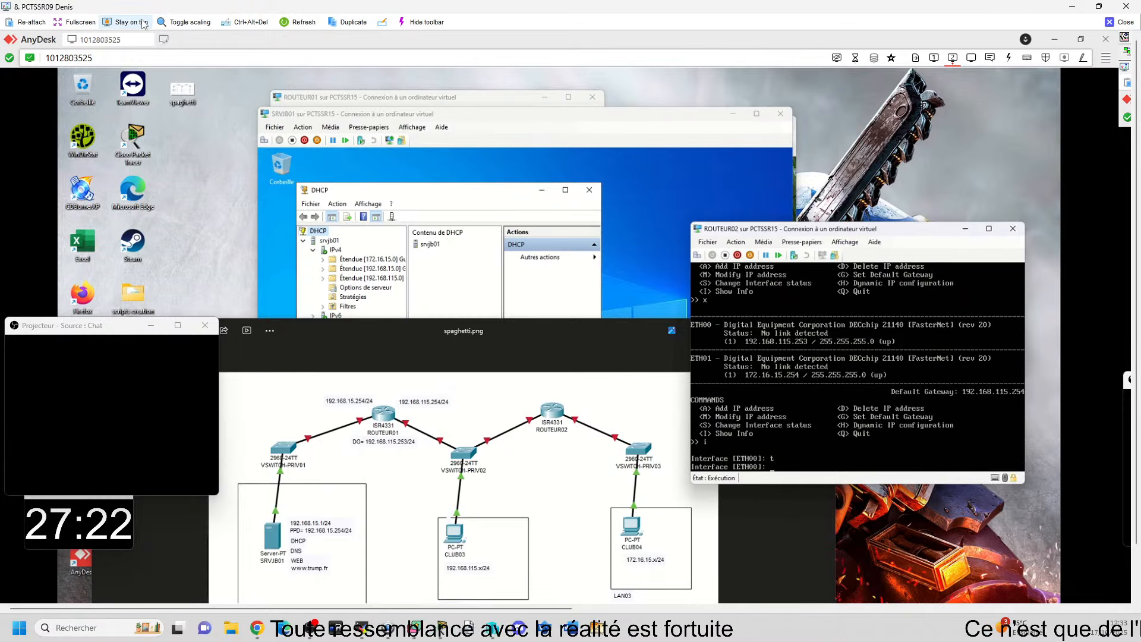
key("Return")
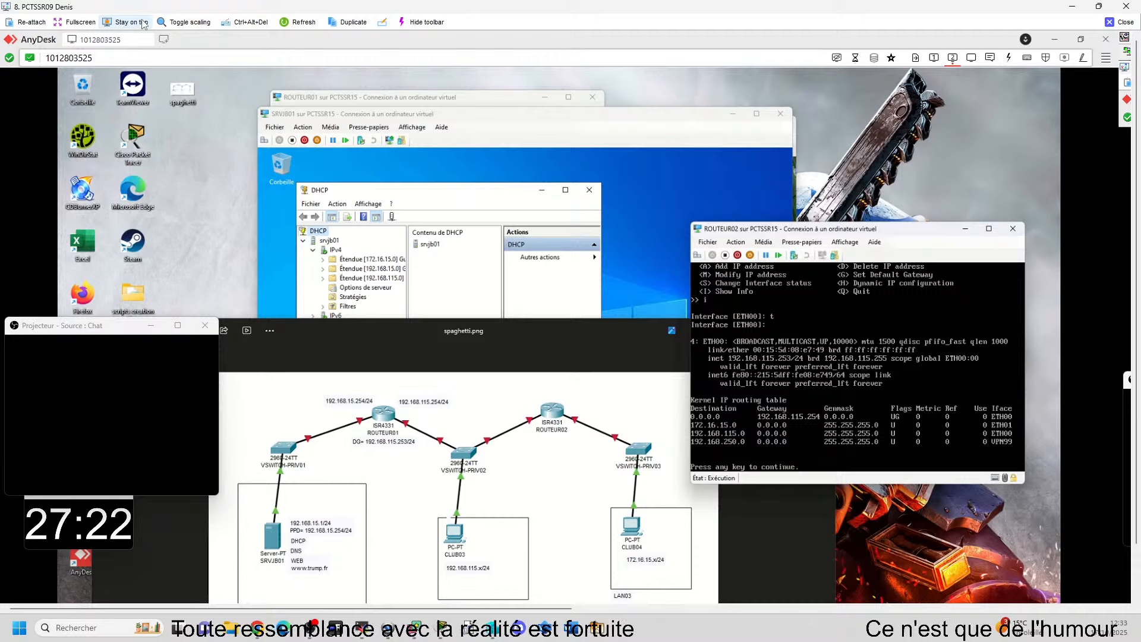
key("Return")
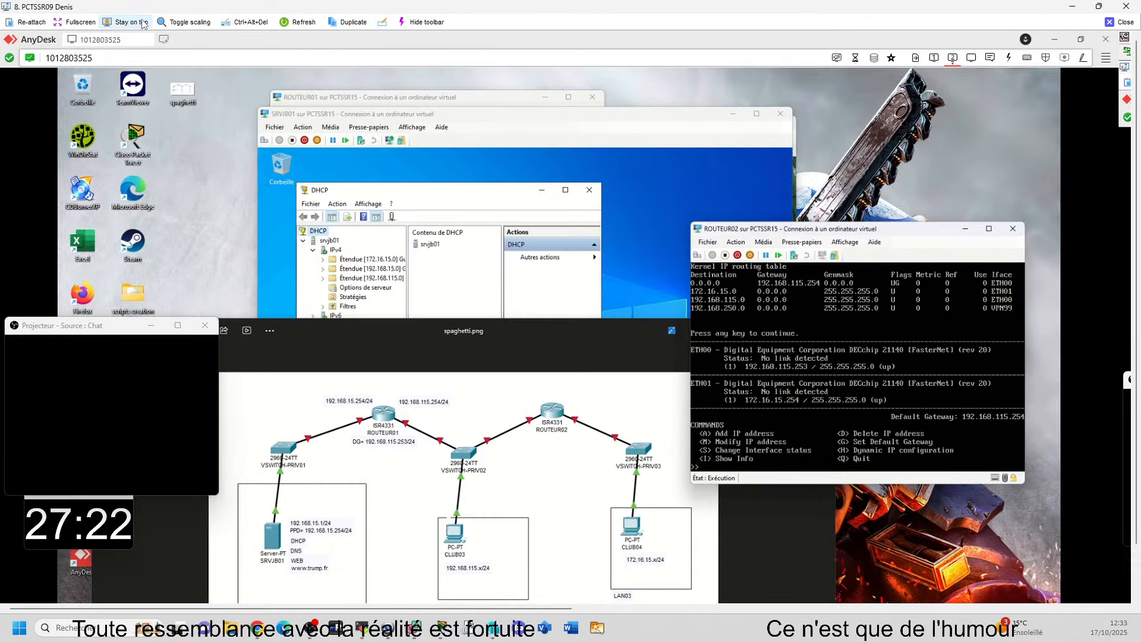
Step: Leave ROUTEUR02's IP Manager and start a DHCP relay from its shell prompt with dhcrelay 192.168.15.1
key("q")
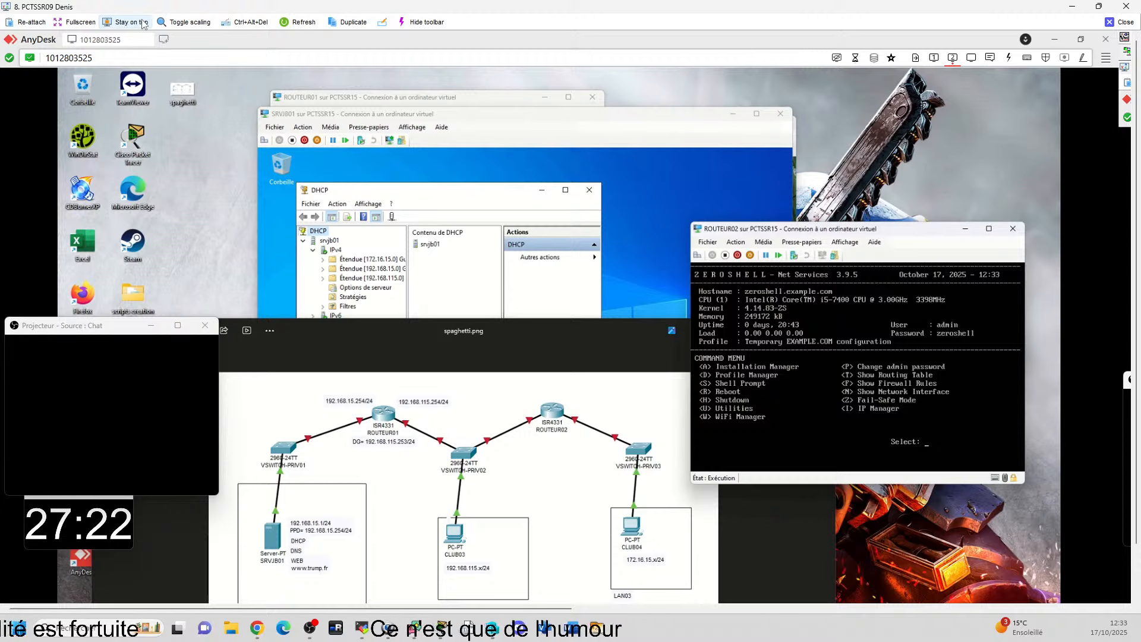
key("s")
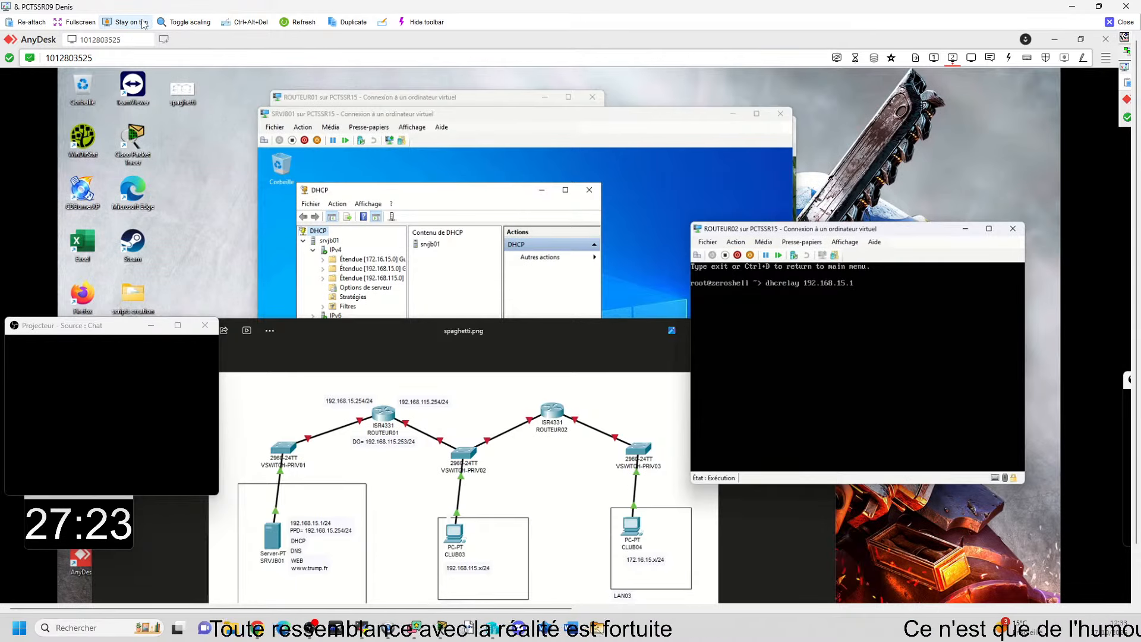
key("Return")
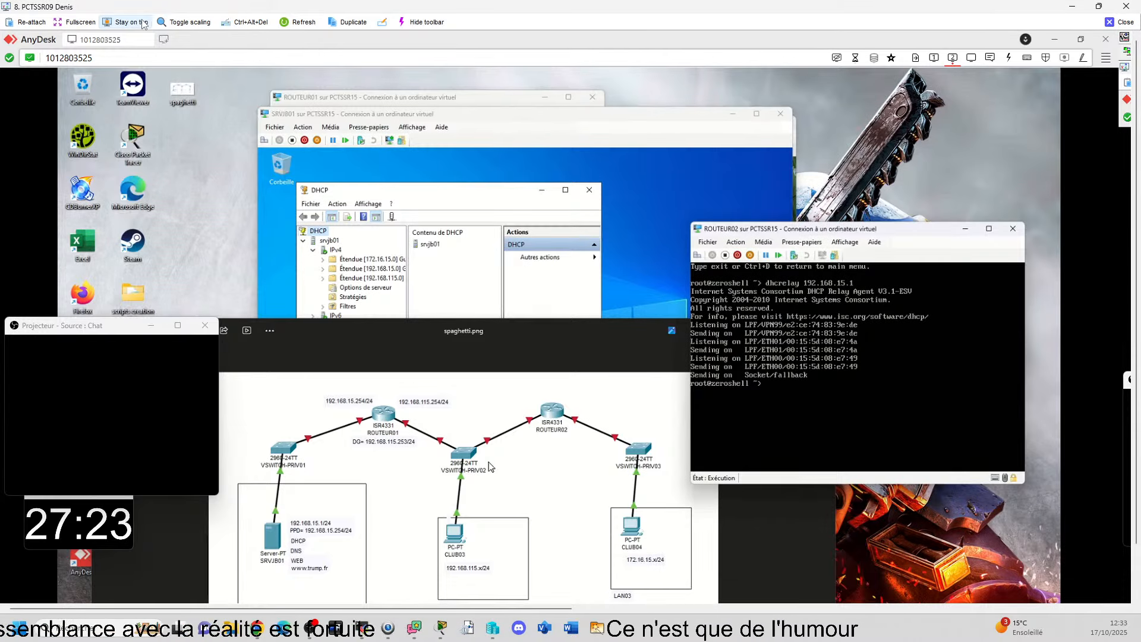
mouse_move(676, 612)
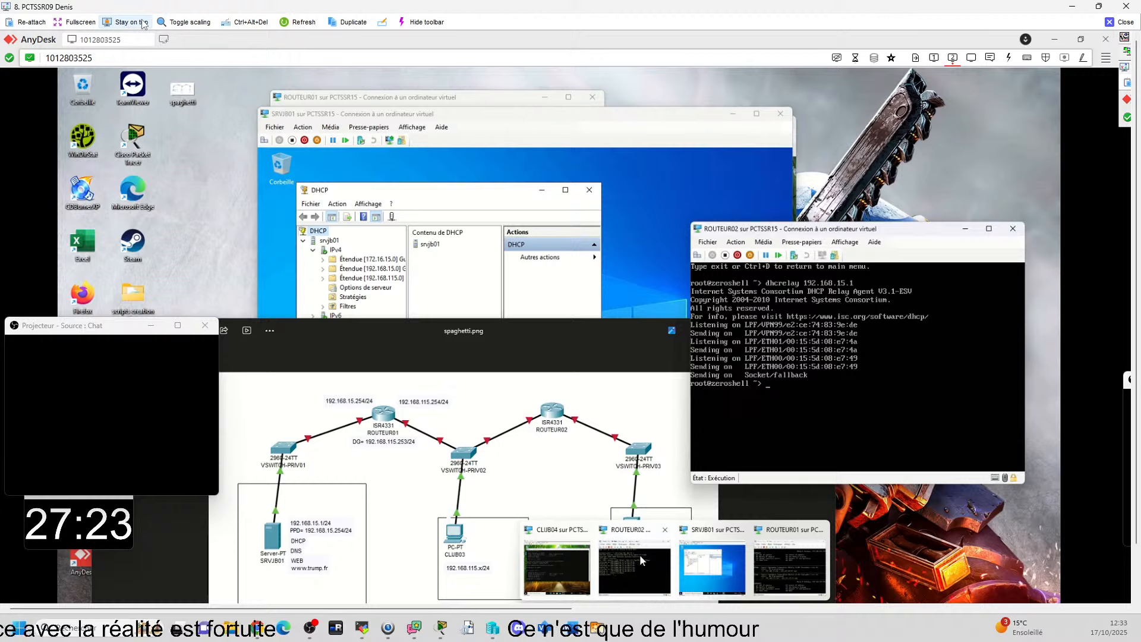
left_click(543, 550)
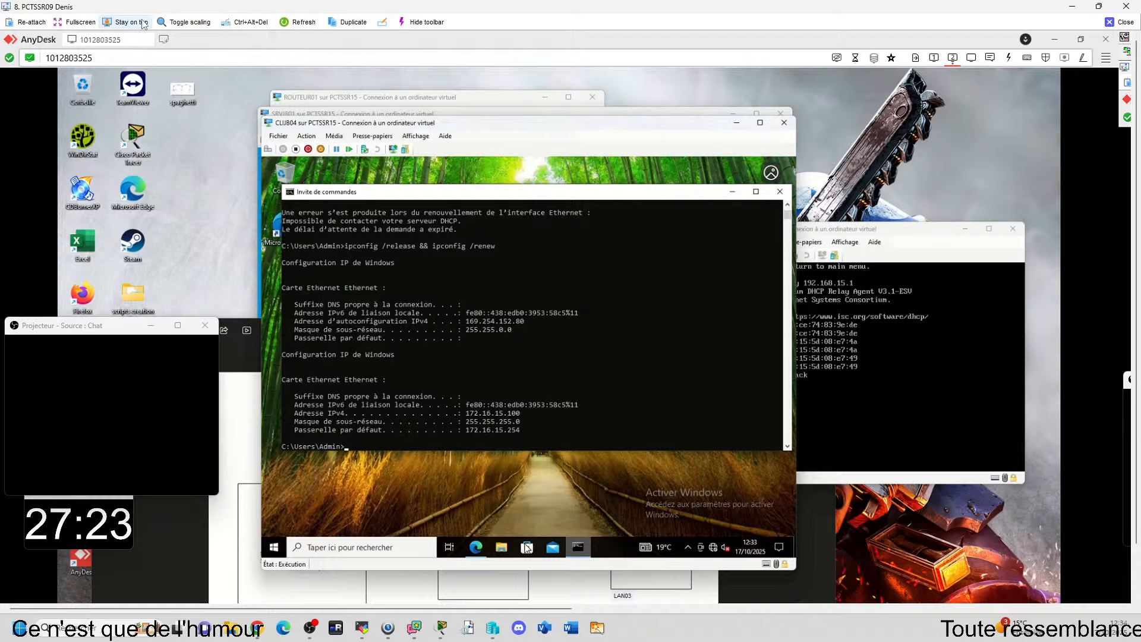
left_click(476, 547)
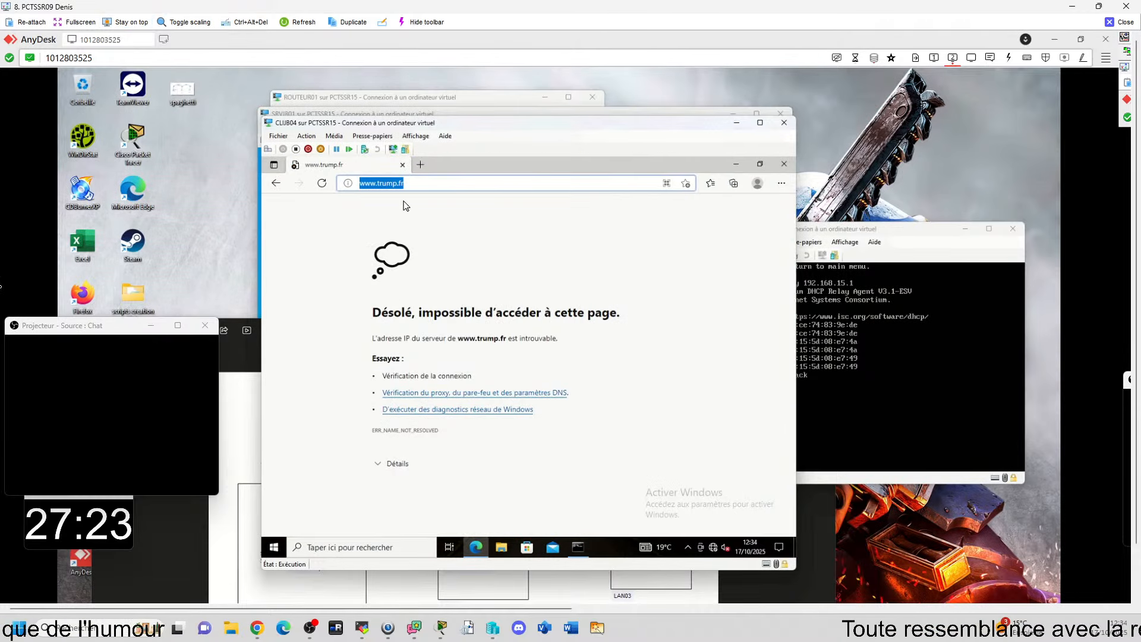
key("Return")
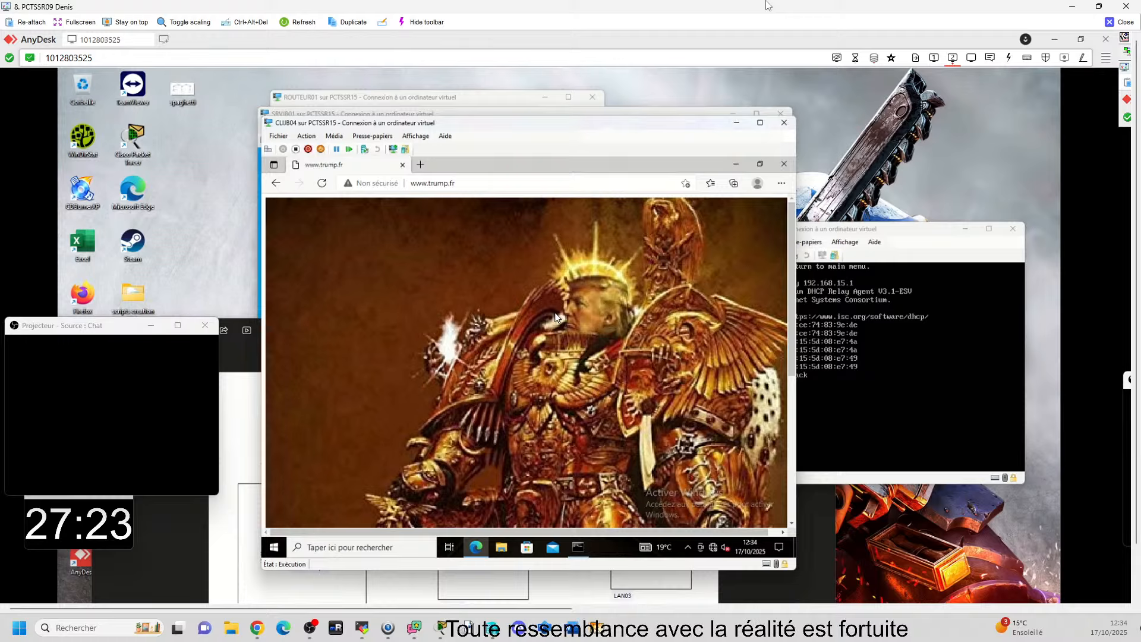
scroll(666, 373, "down", 5)
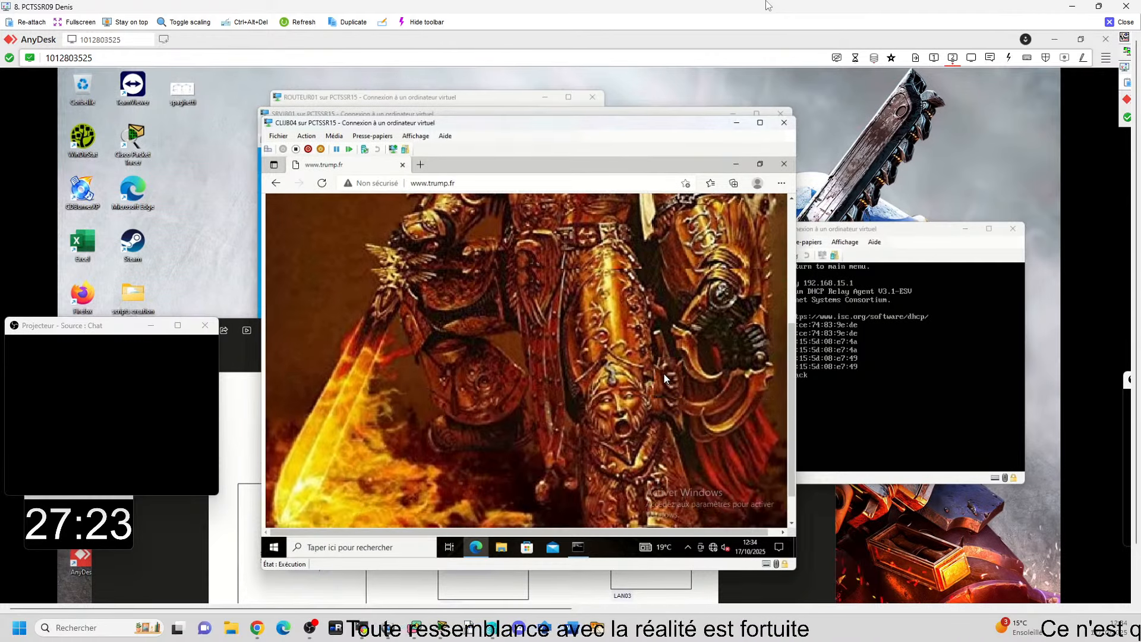
scroll(665, 373, "up", 5)
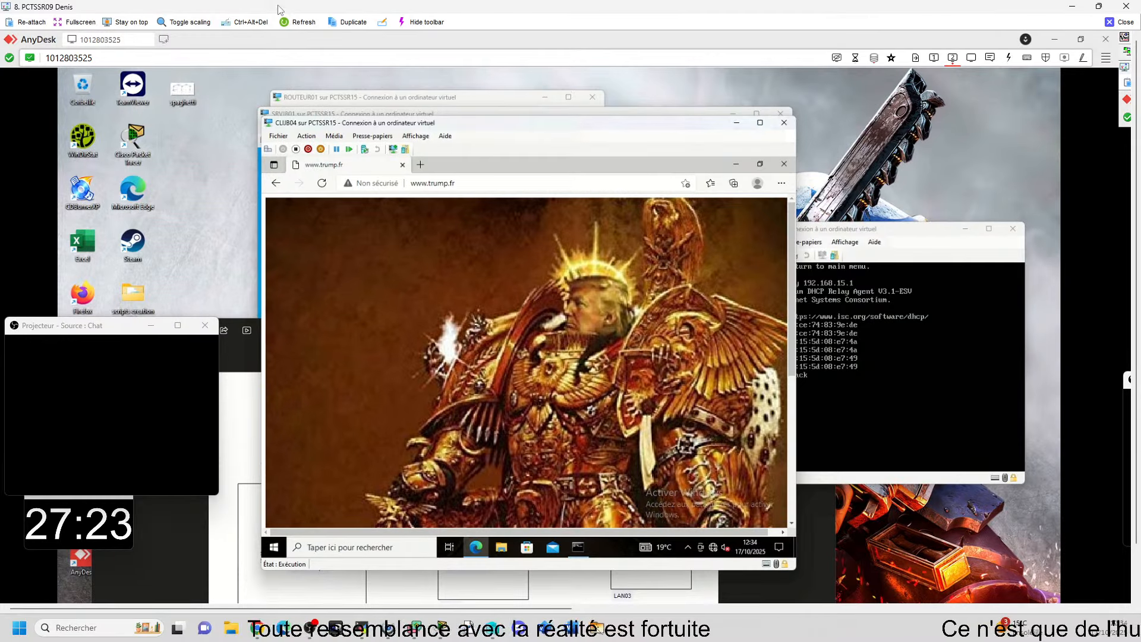
Step: Move the CLIJB04 window clear of the server window, and close the PCTSSR09 remote session to return to the GLPI tickets
left_click_drag(682, 123, 665, 158)
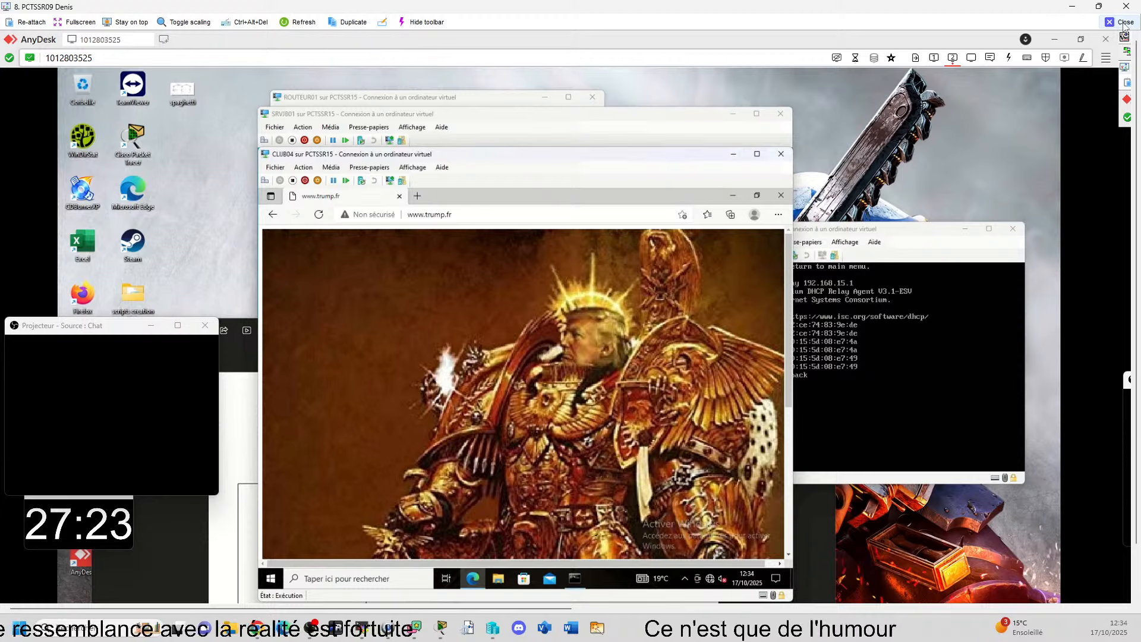
left_click(880, 357)
left_click(1123, 24)
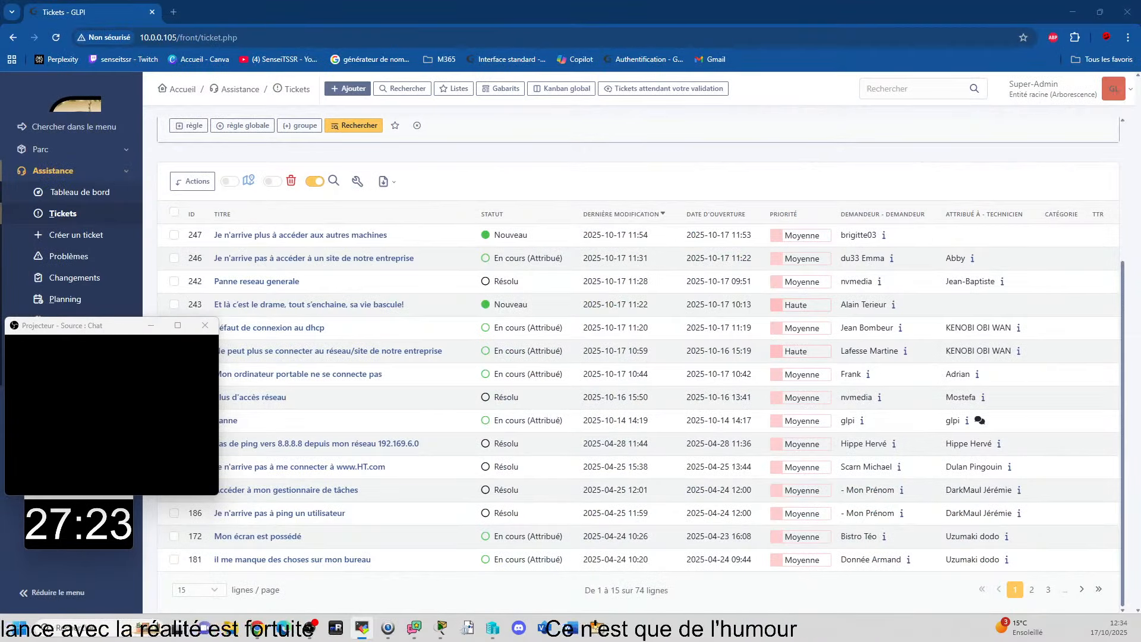